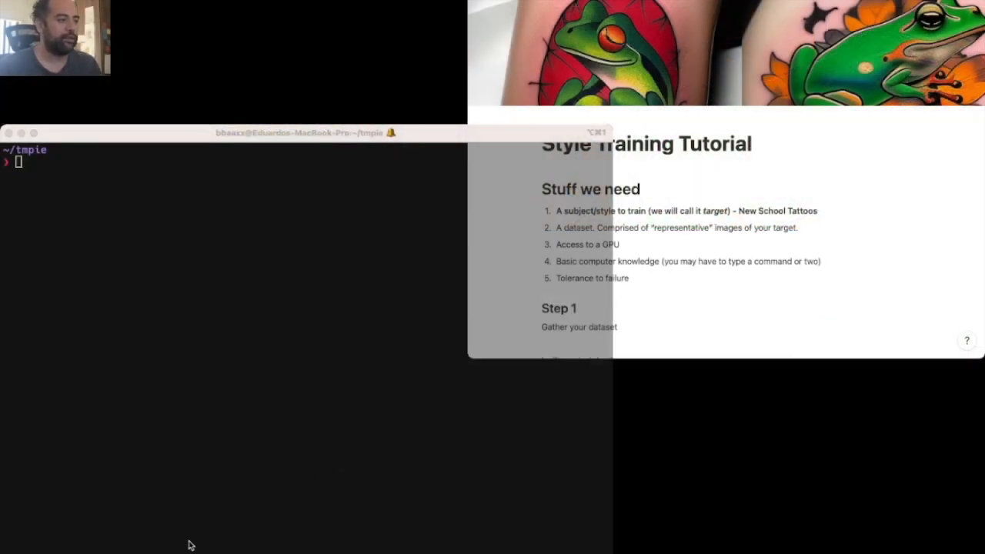
- Run instaloader with --no-videos --no-metadata-json -c 1 to download the newschooltattoos_spain profile
{"action": "left_click", "coordinate": [182, 546]}
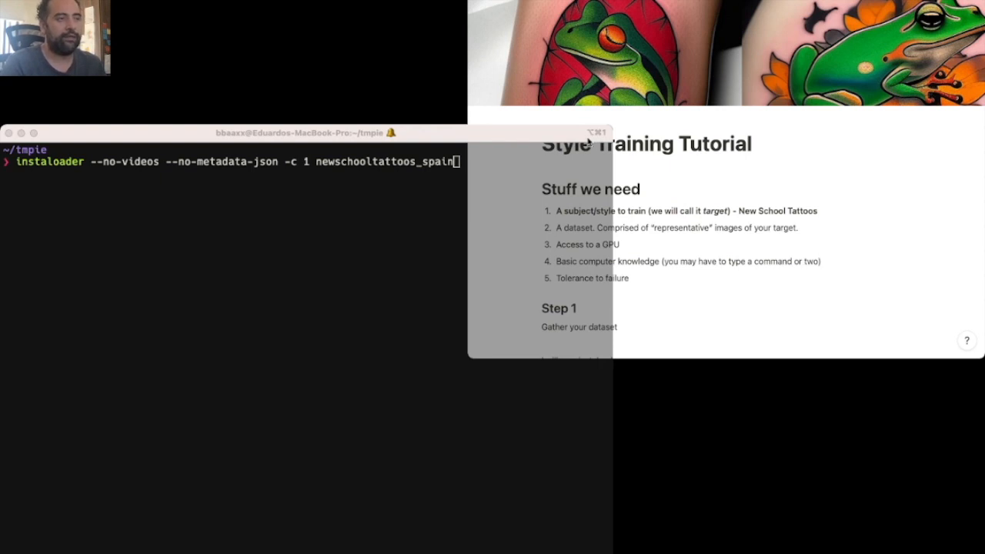
{"action": "left_click", "coordinate": [134, 294]}
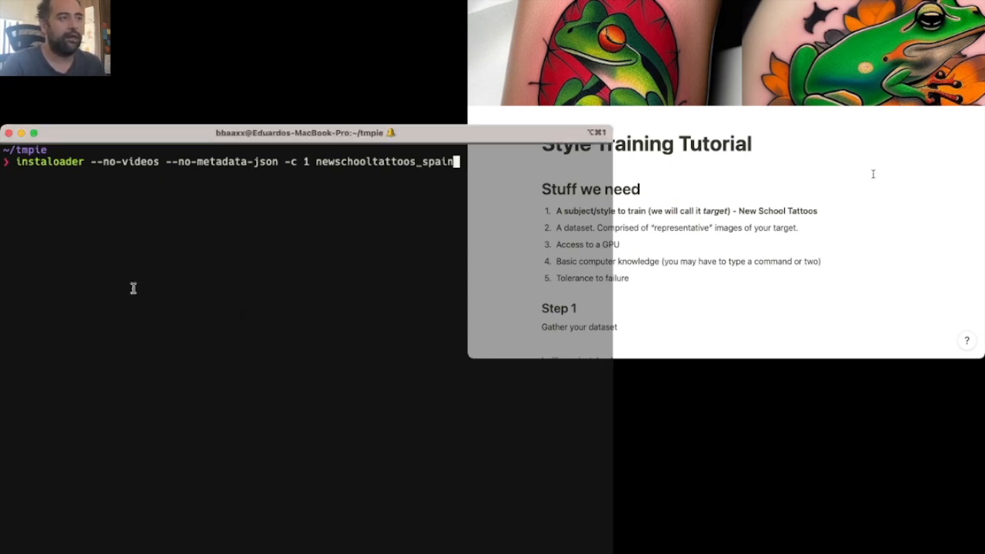
{"action": "key", "text": "Return"}
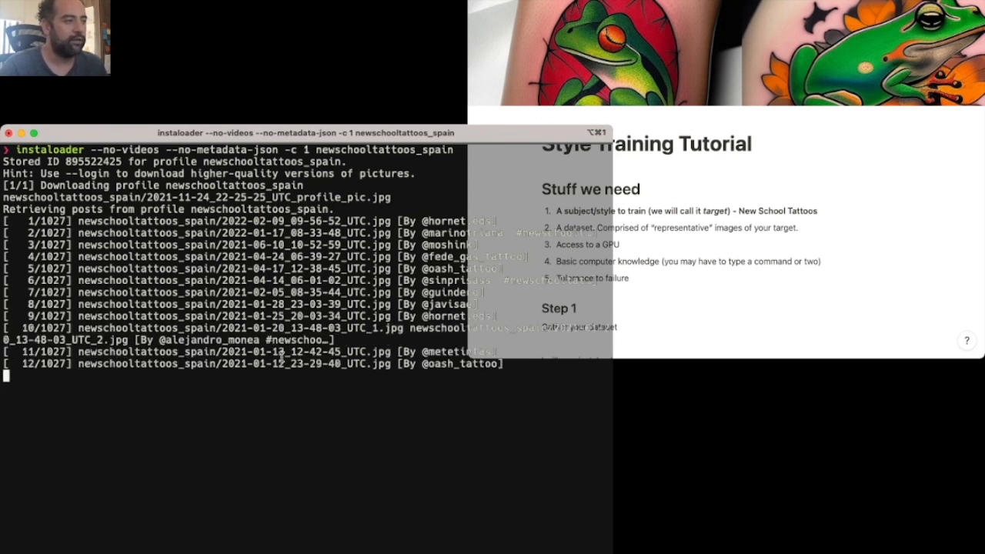
- Switch to the JupyterLab session in the browser, go to the workspace folder and launch a new terminal there
{"action": "key", "text": "super+Tab"}
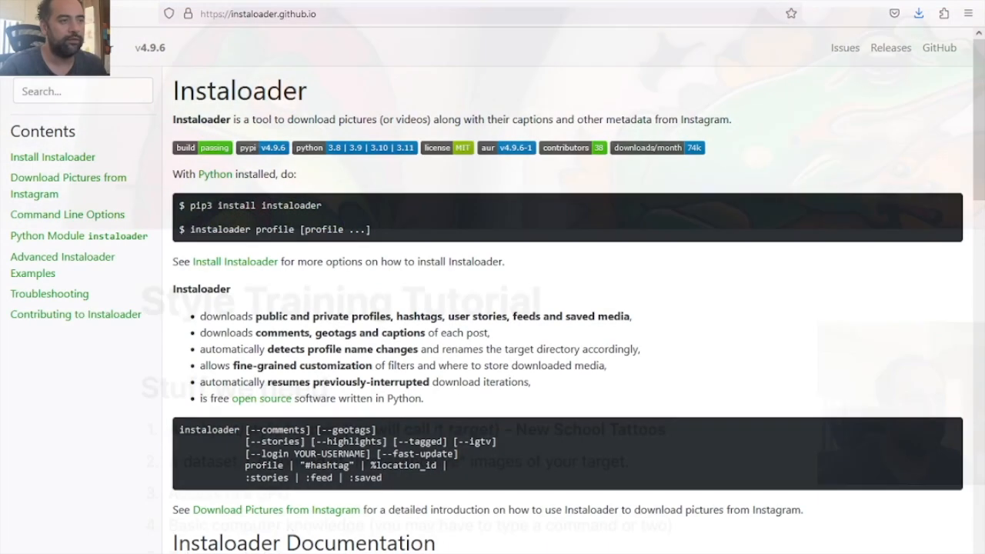
{"action": "left_click", "coordinate": [55, 3]}
{"action": "left_click", "coordinate": [410, 127]}
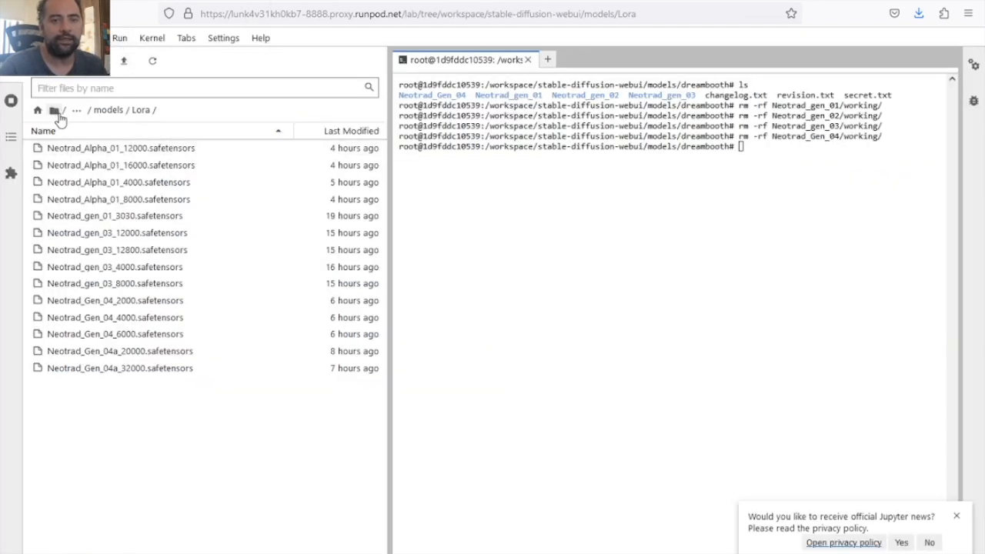
{"action": "left_click", "coordinate": [55, 113]}
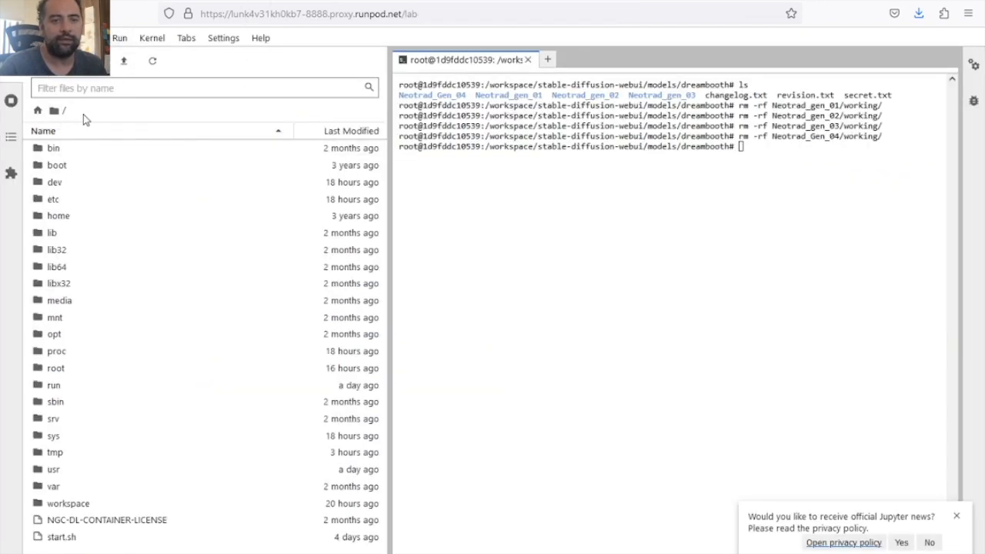
{"action": "left_click", "coordinate": [42, 113]}
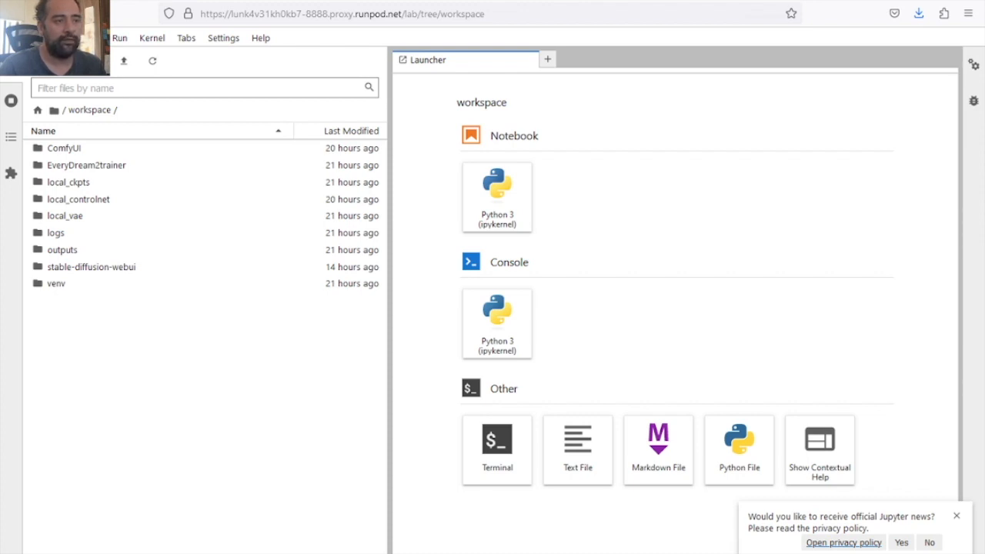
{"action": "left_click", "coordinate": [482, 433]}
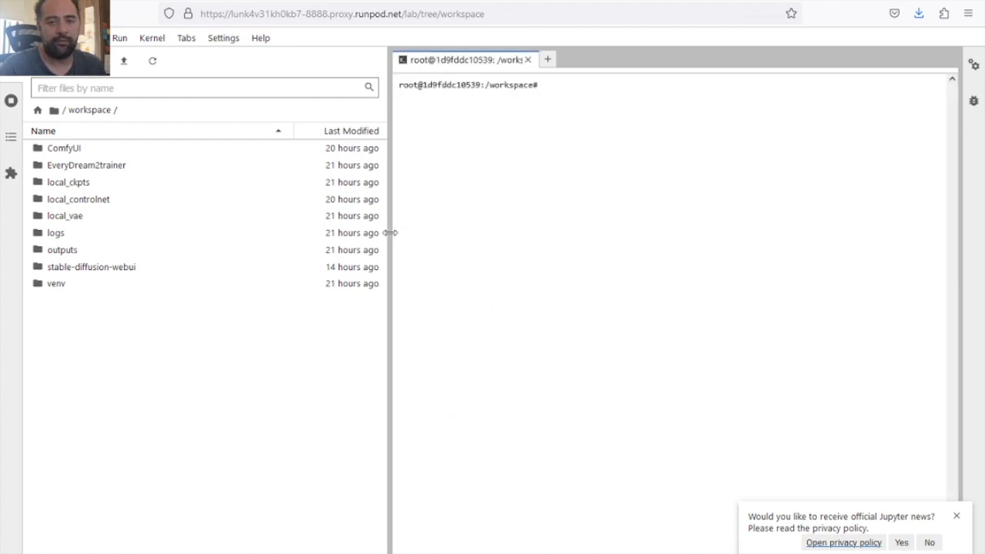
- Widen the JupyterLab terminal area and install the instaloader package with pip
{"action": "left_click_drag", "start_coordinate": [388, 230], "coordinate": [188, 229]}
{"action": "type", "text": "pip instal"}
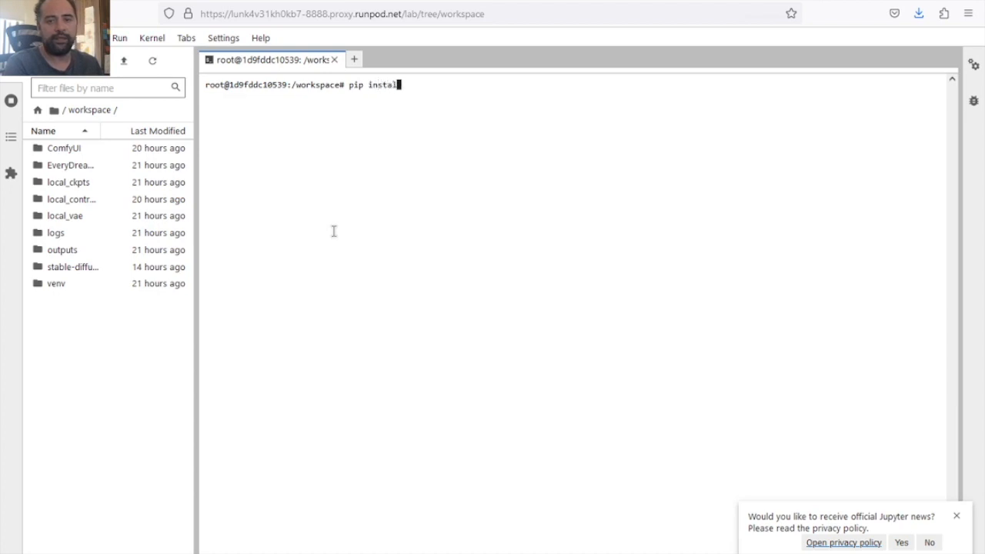
{"action": "type", "text": "l in"}
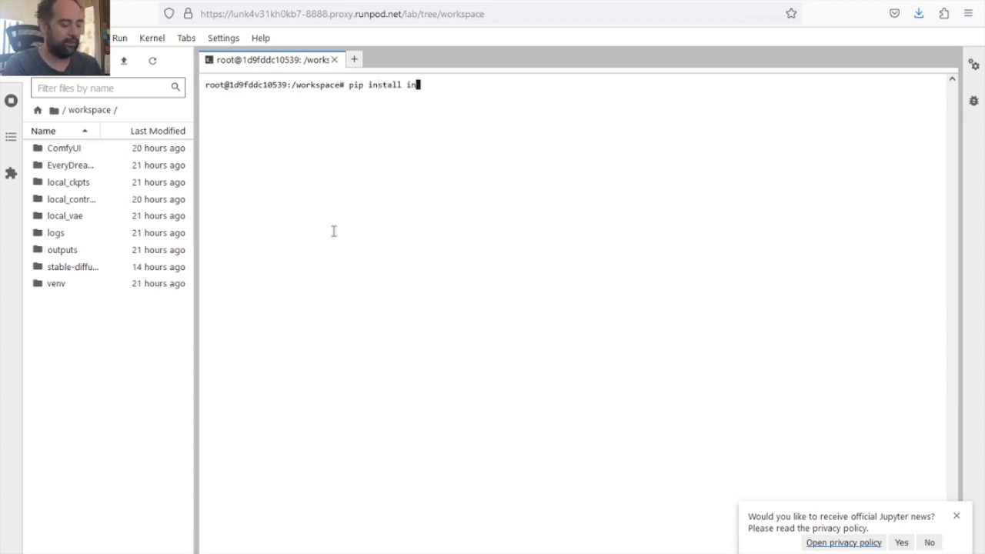
{"action": "type", "text": "staloader"}
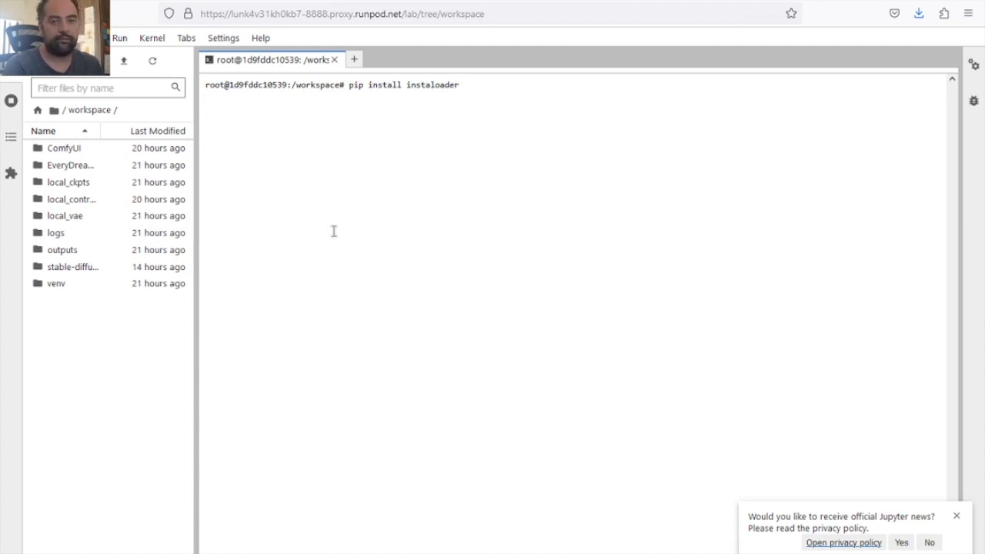
{"action": "key", "text": "Return"}
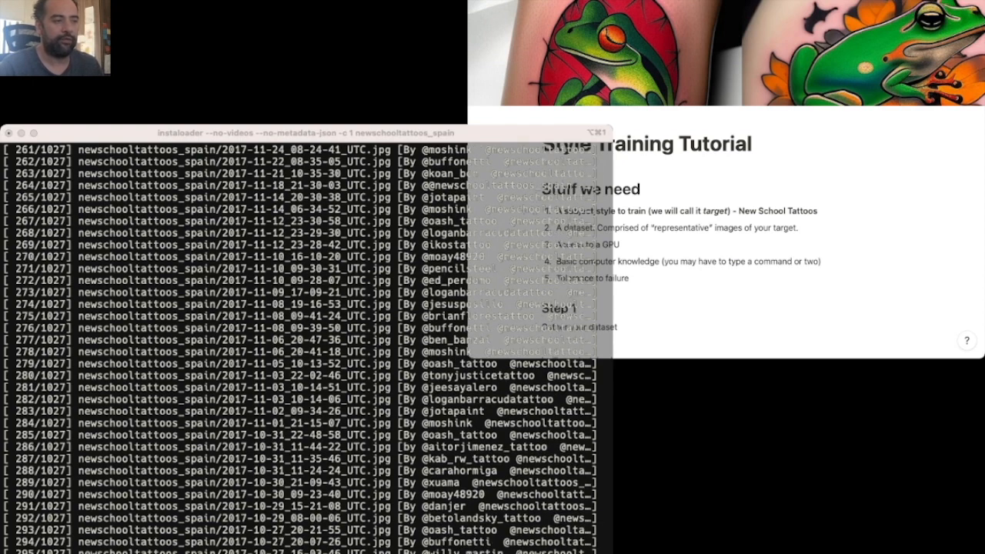
- Interrupt the running instaloader download in the local terminal and list the tmpie folder
{"action": "left_click", "coordinate": [209, 491]}
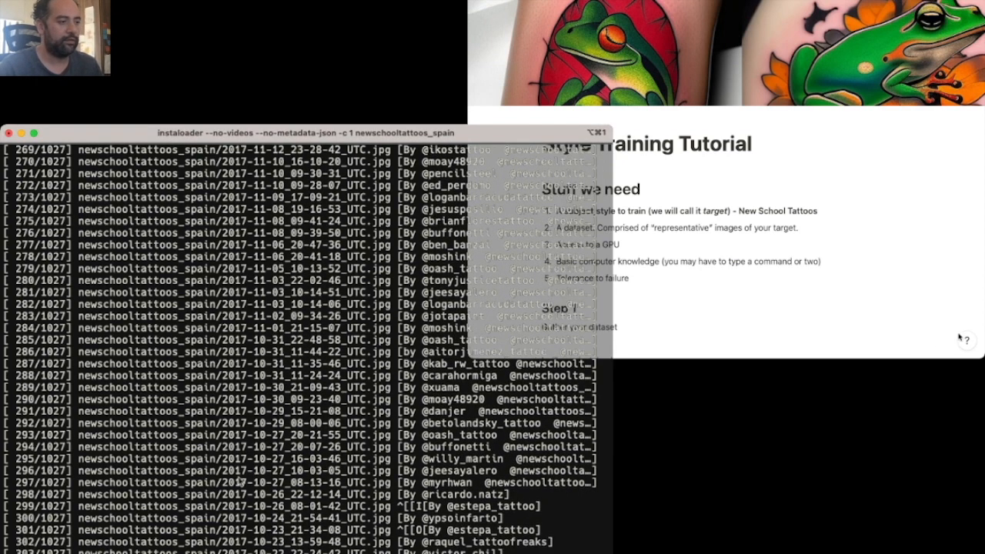
{"action": "key", "text": "ctrl+c"}
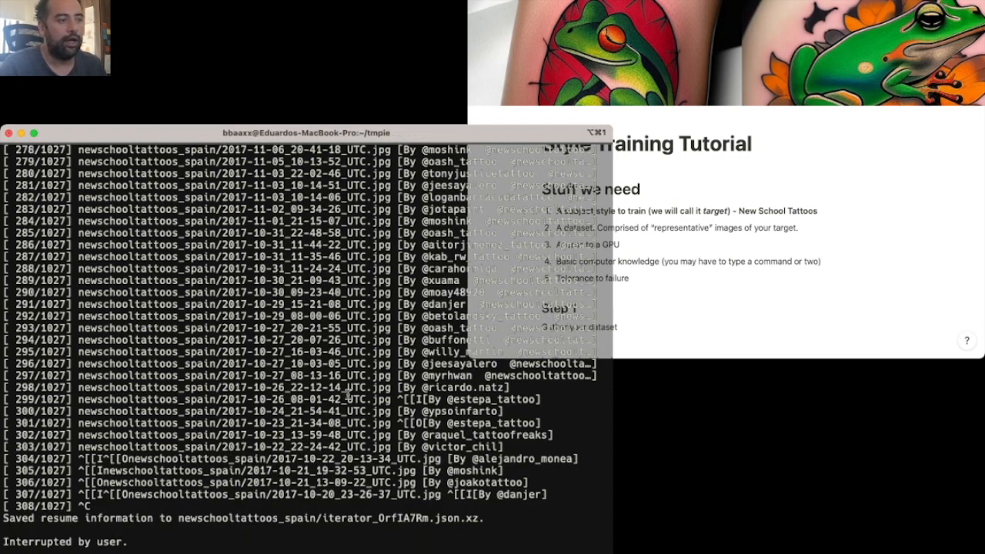
{"action": "type", "text": "ls"}
{"action": "key", "text": "Return"}
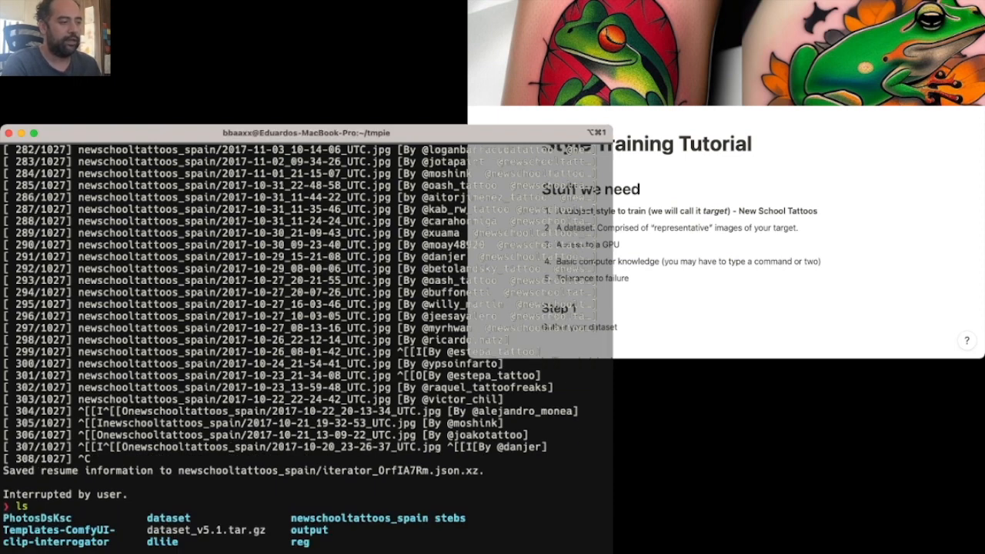
- Change into the newschooltattoos_spain folder and list its contents
{"action": "type", "text": "cd newschooltattoos_spain"}
{"action": "key", "text": "Return"}
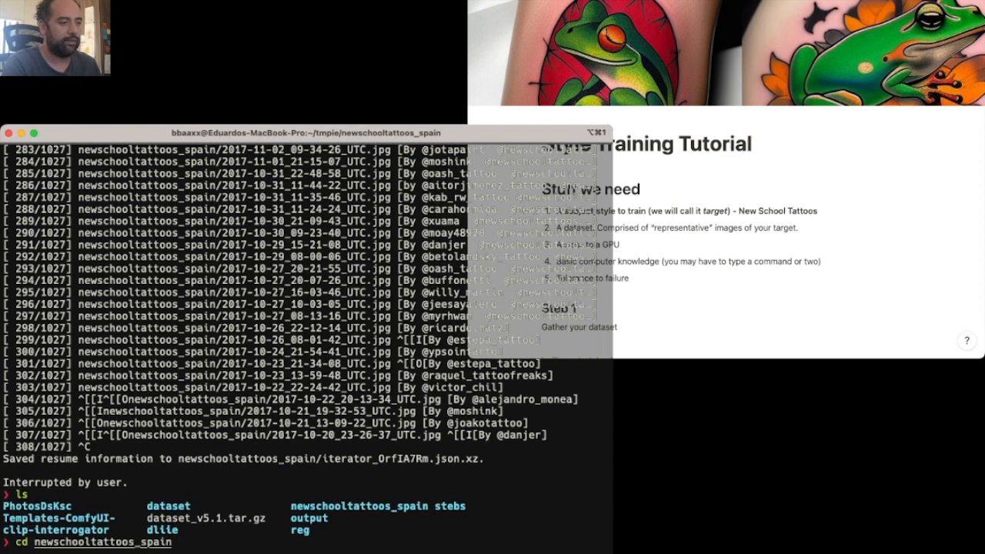
{"action": "type", "text": "ls"}
{"action": "key", "text": "Return"}
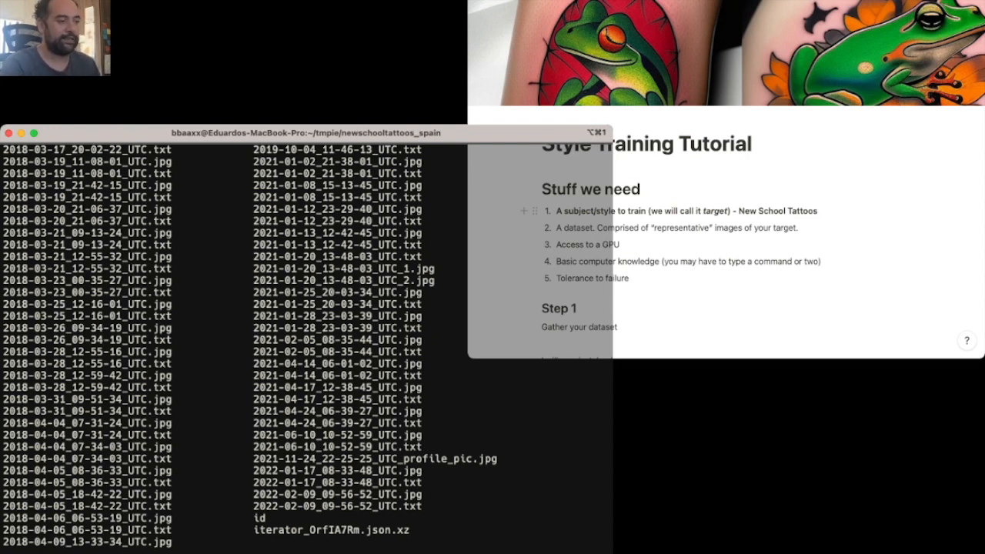
- Delete all .txt files from the newschooltattoos_spain folder with rm -rf *.txt and list the folder again
{"action": "scroll", "coordinate": [307, 346], "scroll_direction": "down", "scroll_amount": 1}
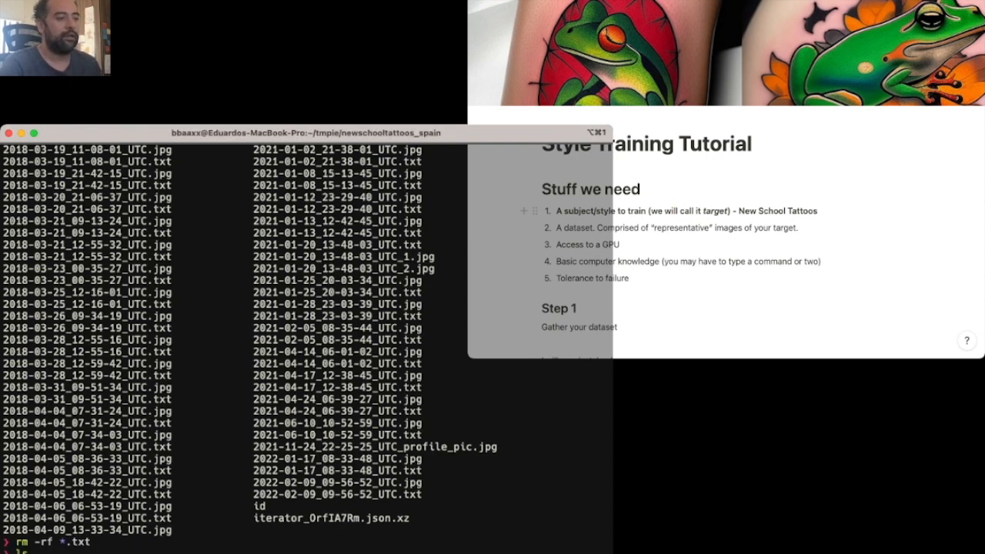
{"action": "key", "text": "Return"}
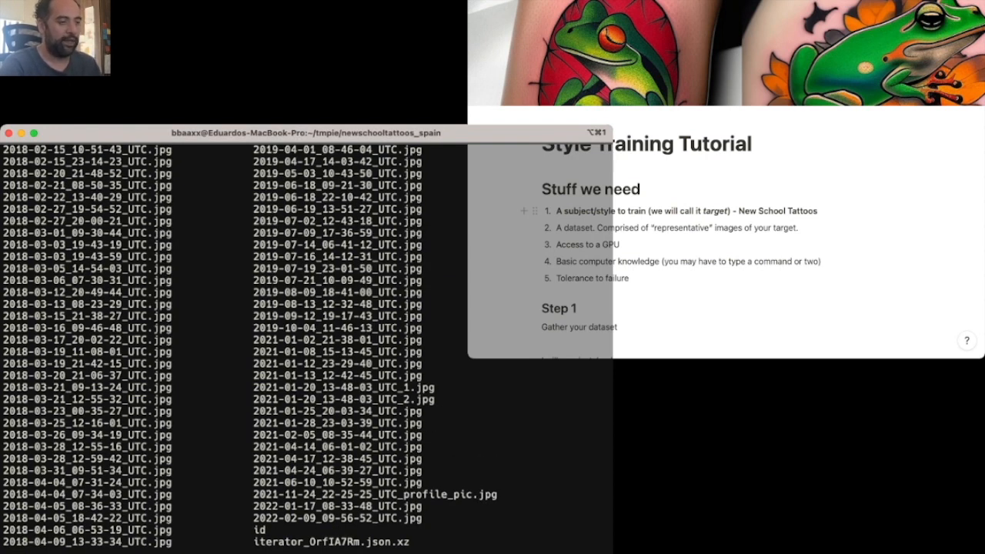
{"action": "scroll", "coordinate": [308, 361], "scroll_direction": "down", "scroll_amount": 1}
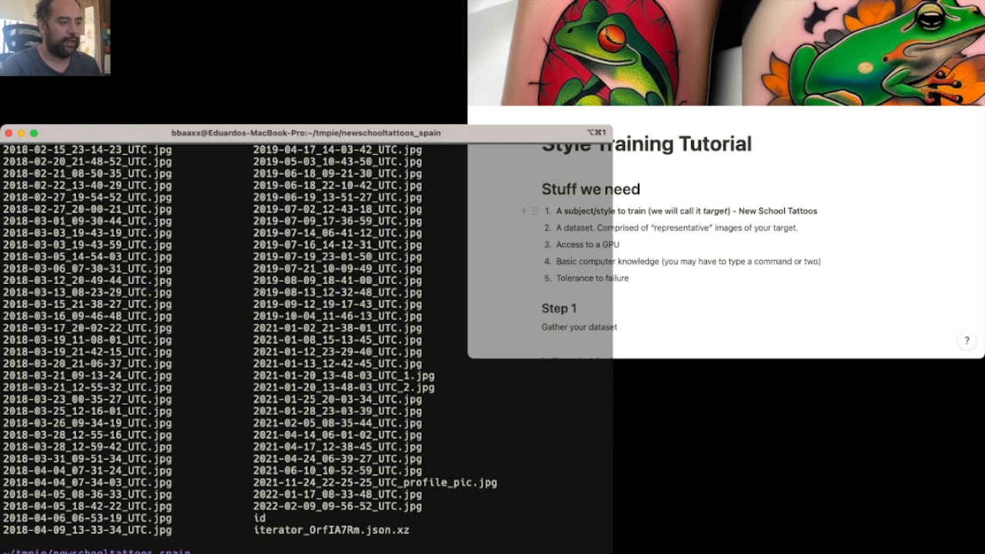
- Remove the id and iterator_OrfIA7Rm.json.xz files, clear the terminal and list the folder again
{"action": "type", "text": "rm id iterator_OrfIA7Rm.json.xz"}
{"action": "key", "text": "Return"}
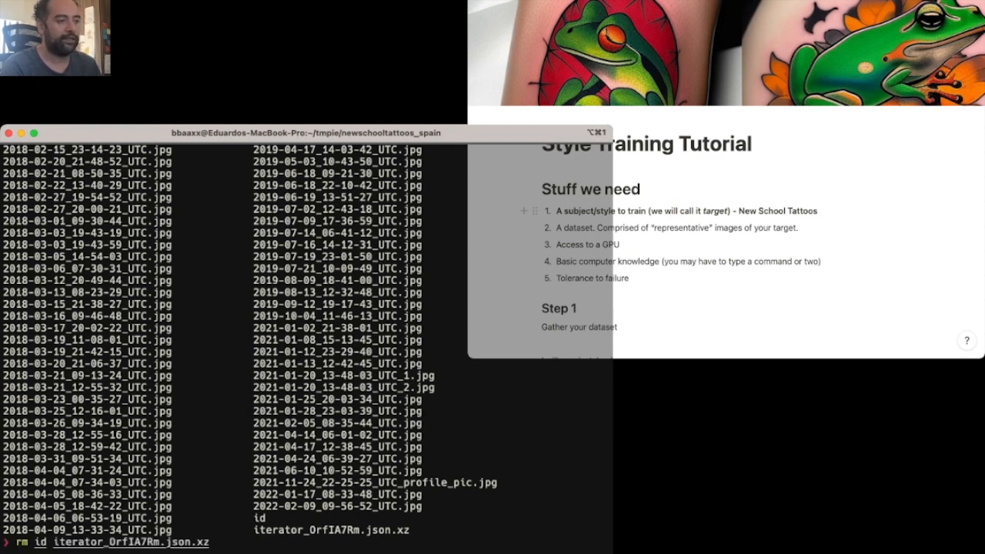
{"action": "type", "text": "clear"}
{"action": "key", "text": "Return"}
{"action": "type", "text": "ls"}
{"action": "key", "text": "Return"}
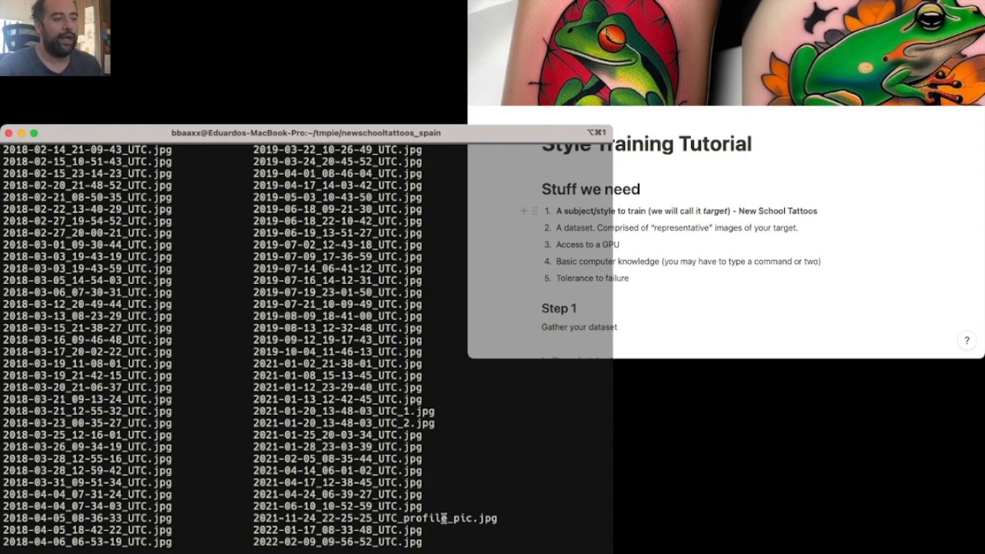
- Examine the listed image file names for numbered multi-image posts such as those ending in _1 and _2
{"action": "scroll", "coordinate": [230, 418], "scroll_direction": "up", "scroll_amount": 10}
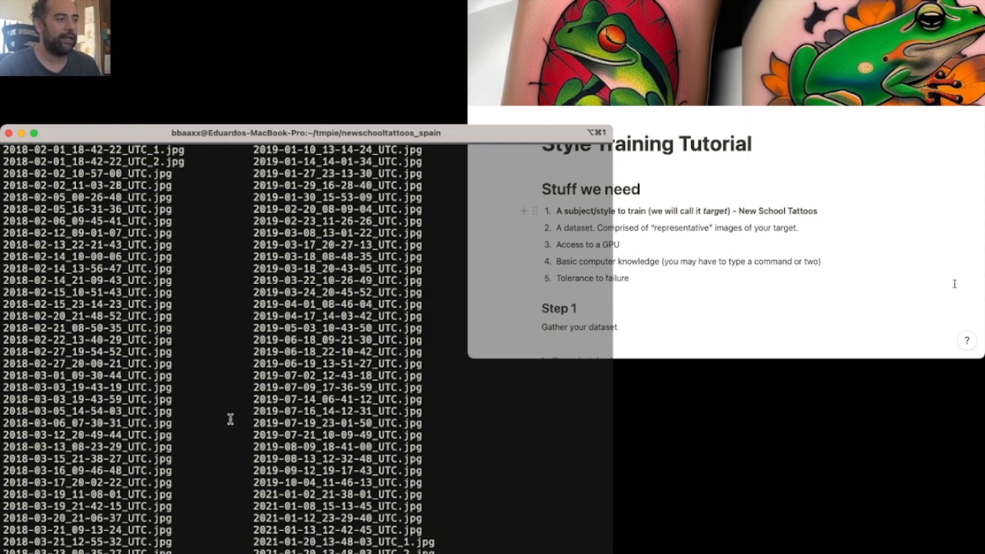
{"action": "scroll", "coordinate": [231, 418], "scroll_direction": "down", "scroll_amount": 3}
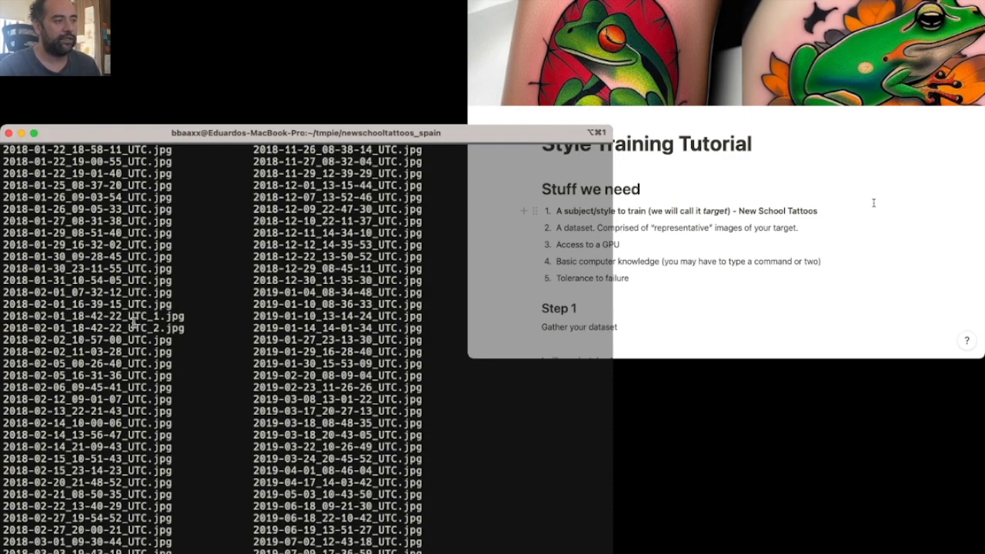
{"action": "left_click_drag", "start_coordinate": [133, 317], "coordinate": [186, 329]}
{"action": "scroll", "coordinate": [239, 376], "scroll_direction": "up", "scroll_amount": 20}
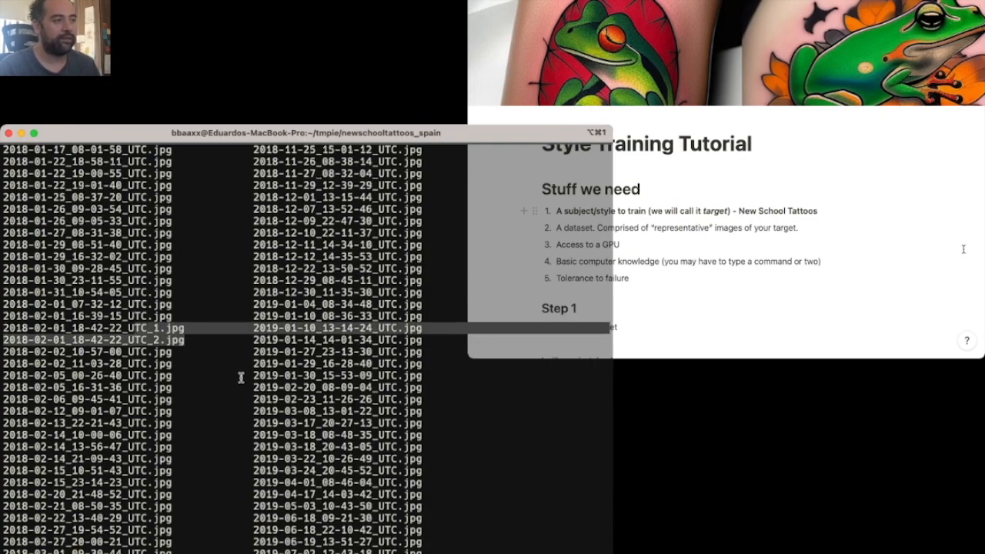
{"action": "scroll", "coordinate": [241, 377], "scroll_direction": "down", "scroll_amount": 5}
{"action": "scroll", "coordinate": [241, 377], "scroll_direction": "up", "scroll_amount": 20}
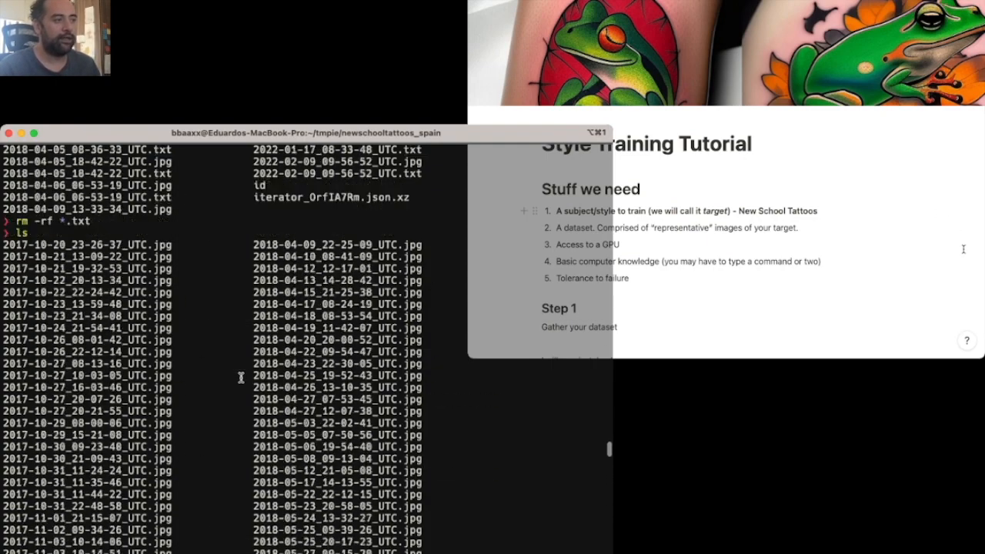
{"action": "scroll", "coordinate": [241, 376], "scroll_direction": "up", "scroll_amount": 10}
{"action": "scroll", "coordinate": [241, 376], "scroll_direction": "down", "scroll_amount": 3}
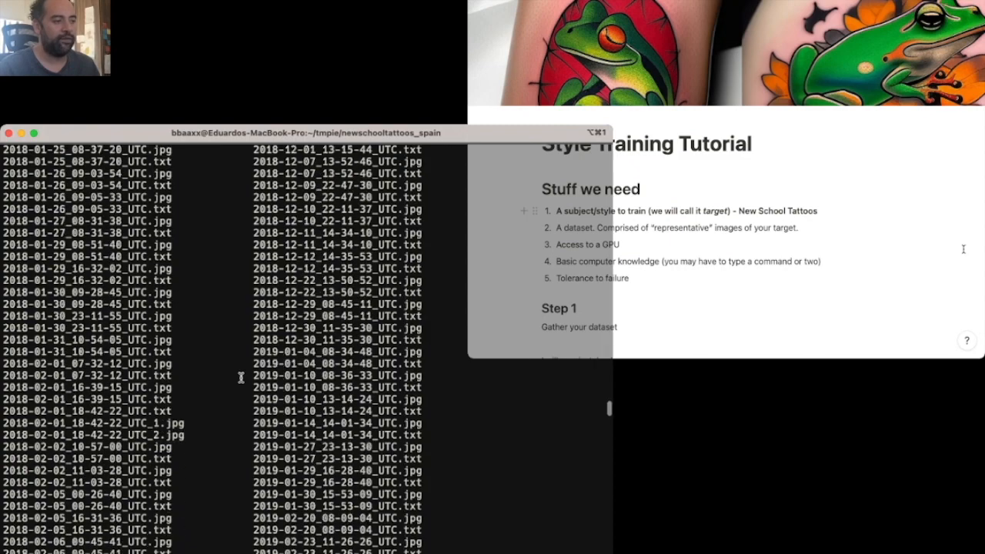
{"action": "scroll", "coordinate": [231, 407], "scroll_direction": "down", "scroll_amount": 10}
{"action": "scroll", "coordinate": [232, 407], "scroll_direction": "up", "scroll_amount": 5}
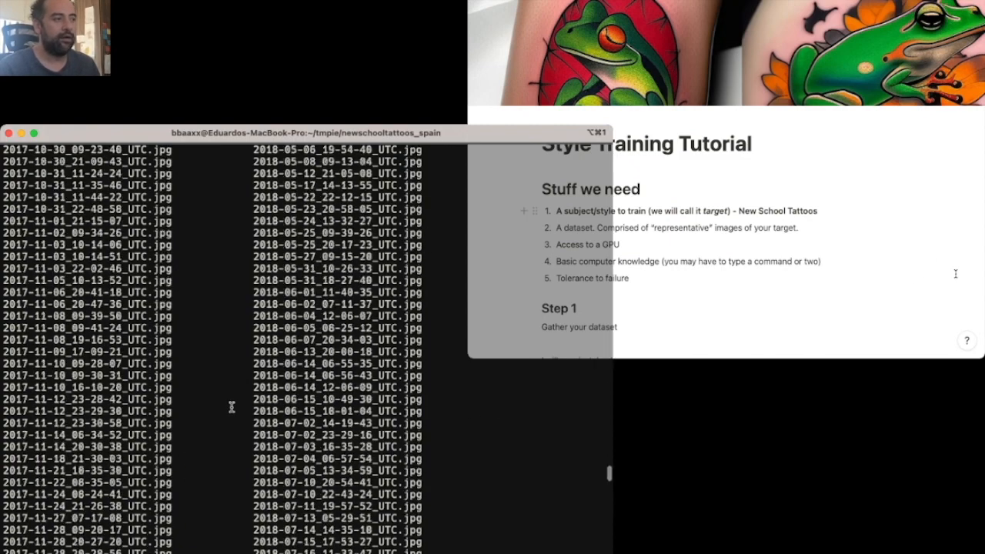
{"action": "scroll", "coordinate": [232, 407], "scroll_direction": "down", "scroll_amount": 10}
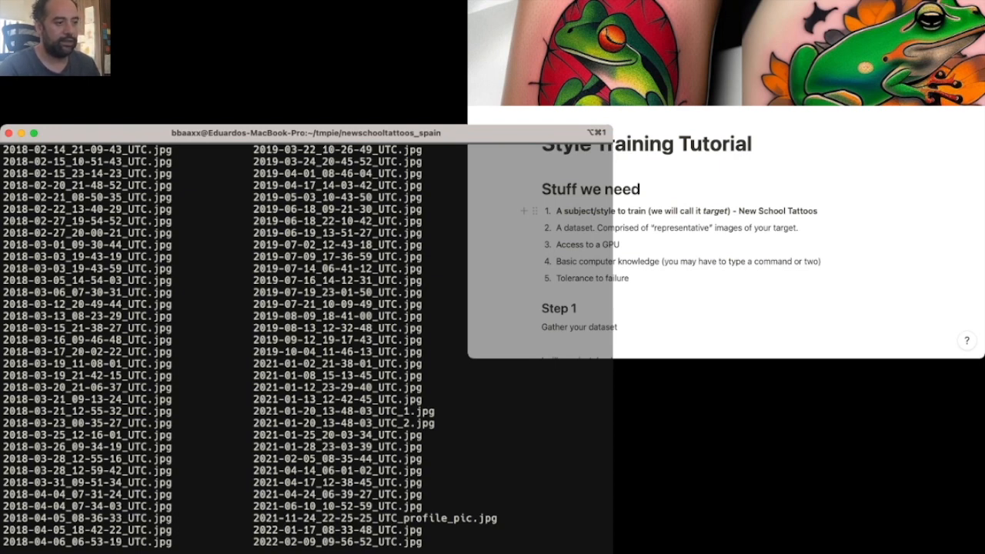
- Run rm -rf on the patterns *_1.*, *_2.* and *_3.* to delete the numbered multi-image files
{"action": "scroll", "coordinate": [307, 347], "scroll_direction": "down", "scroll_amount": 1}
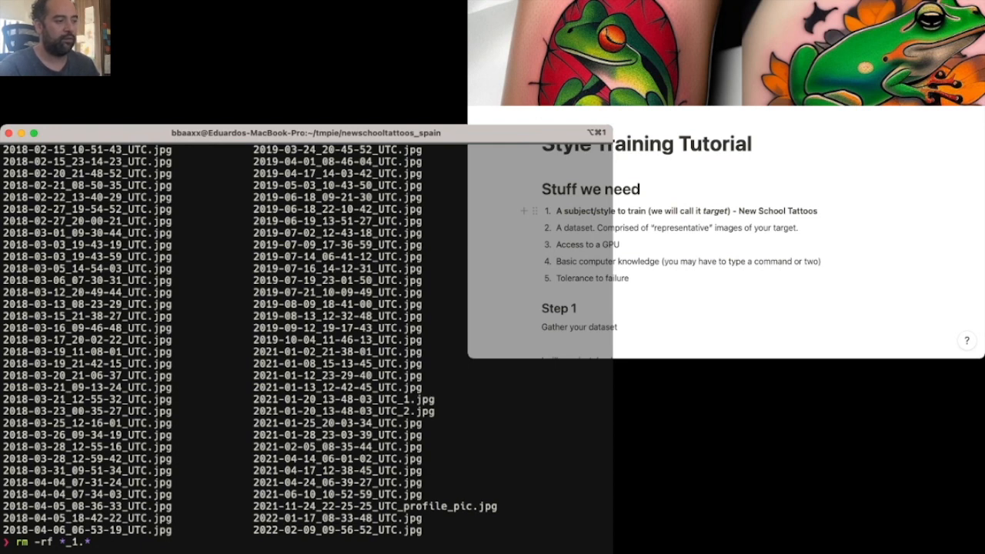
{"action": "key", "text": "Return"}
{"action": "key", "text": "Up"}
{"action": "key", "text": "Up"}
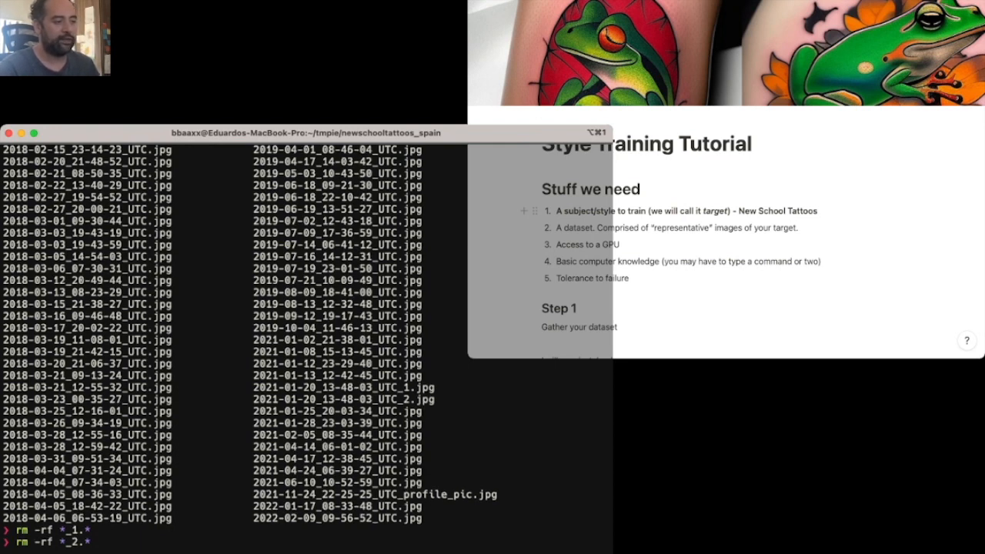
{"action": "key", "text": "Return"}
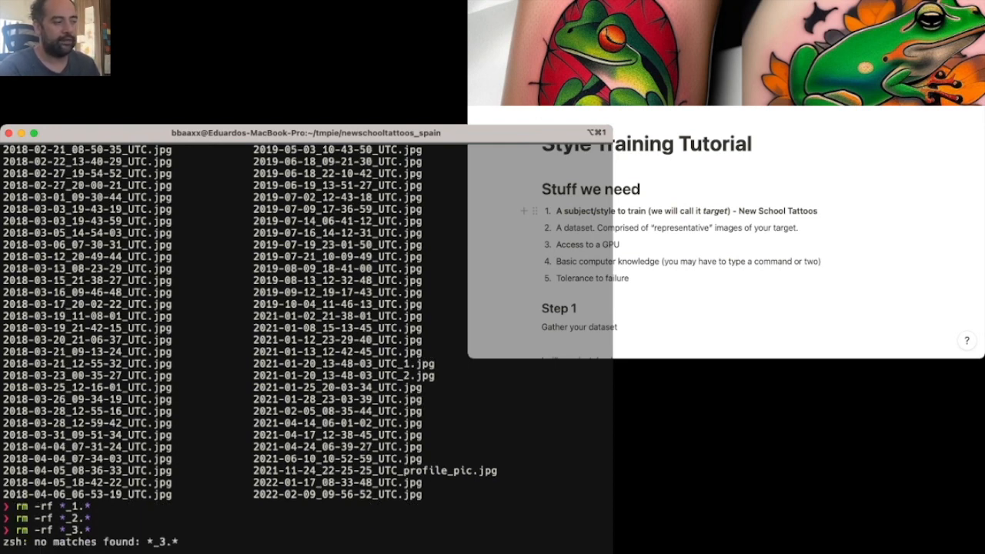
{"action": "key", "text": "Return"}
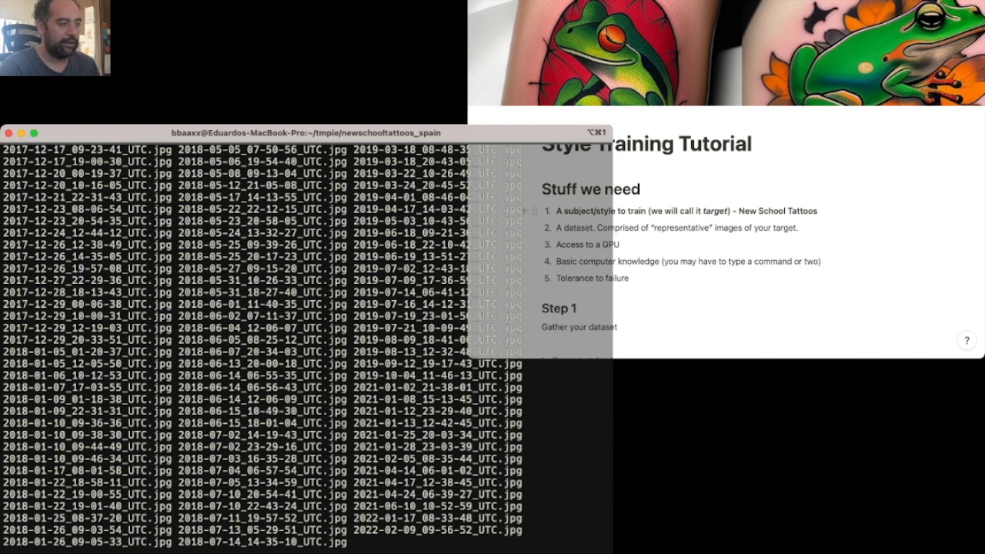
- Count the files in the folder with ls | wc -l and switch to the image browser showing newschooltattoos_spain
{"action": "type", "text": "ls | wc -l"}
{"action": "key", "text": "Return"}
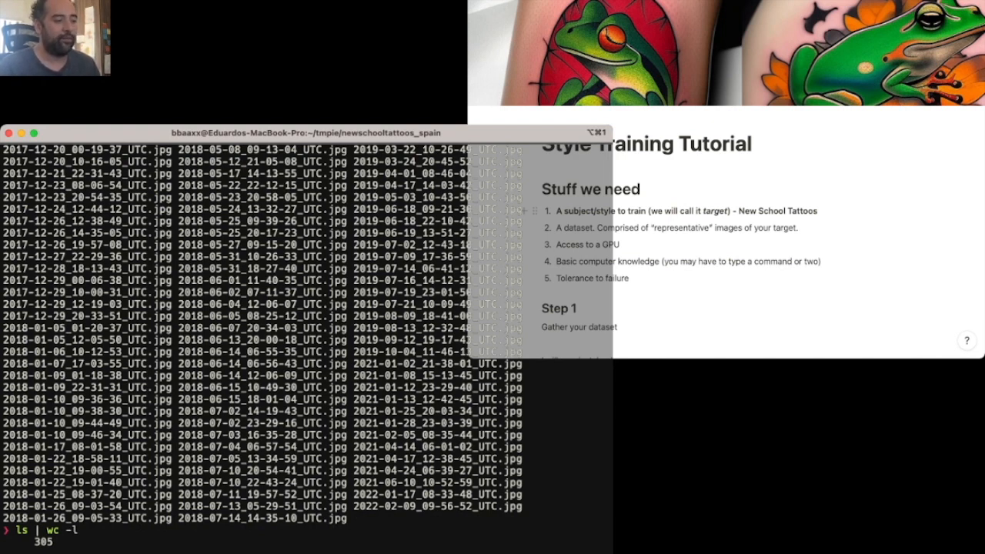
{"action": "key", "text": "super+Tab"}
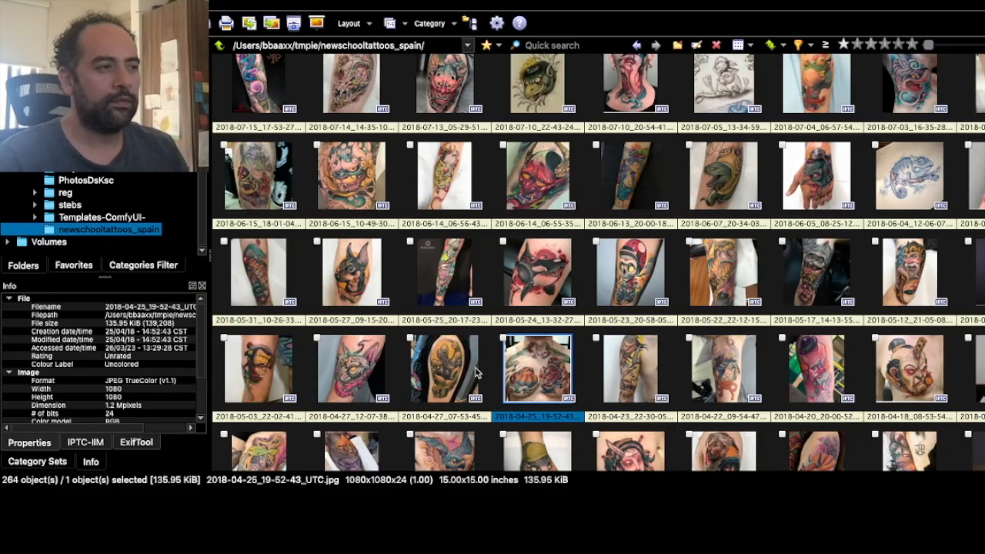
- Scan the thumbnails for unsuitable images and view the two-photo tattoo collage 2018-09-13_20-59-13_UTC.jpg at full size
{"action": "left_click", "coordinate": [333, 325]}
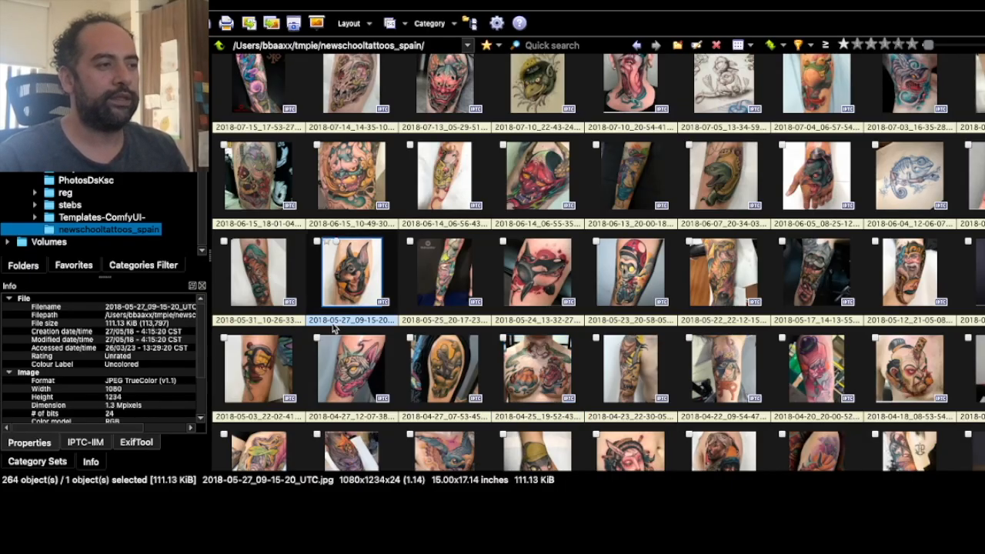
{"action": "scroll", "coordinate": [631, 320], "scroll_direction": "up", "scroll_amount": 10}
{"action": "scroll", "coordinate": [640, 323], "scroll_direction": "up", "scroll_amount": 10}
{"action": "scroll", "coordinate": [640, 322], "scroll_direction": "down", "scroll_amount": 12}
{"action": "scroll", "coordinate": [640, 322], "scroll_direction": "up", "scroll_amount": 2}
{"action": "scroll", "coordinate": [638, 321], "scroll_direction": "up", "scroll_amount": 1}
{"action": "scroll", "coordinate": [638, 321], "scroll_direction": "up", "scroll_amount": 2}
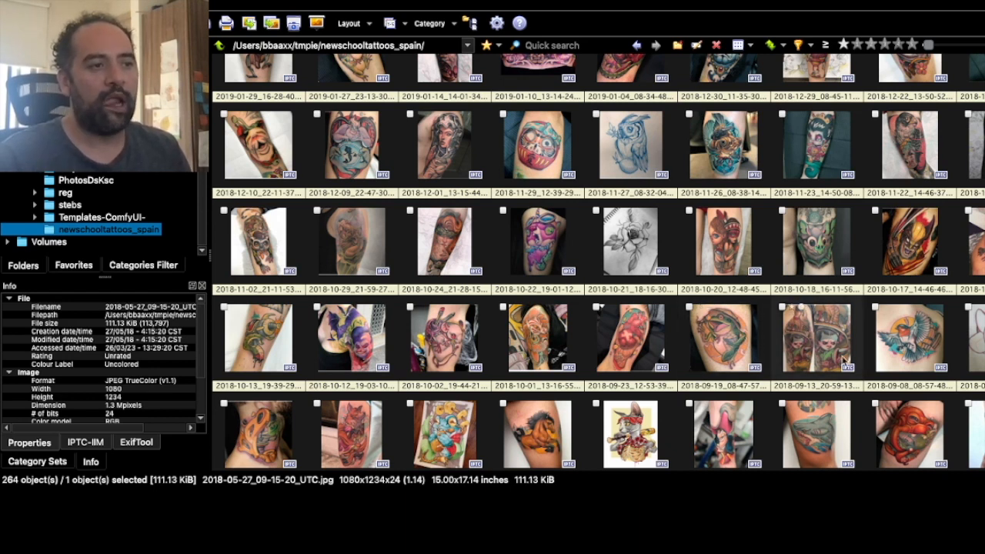
{"action": "left_click", "coordinate": [806, 354]}
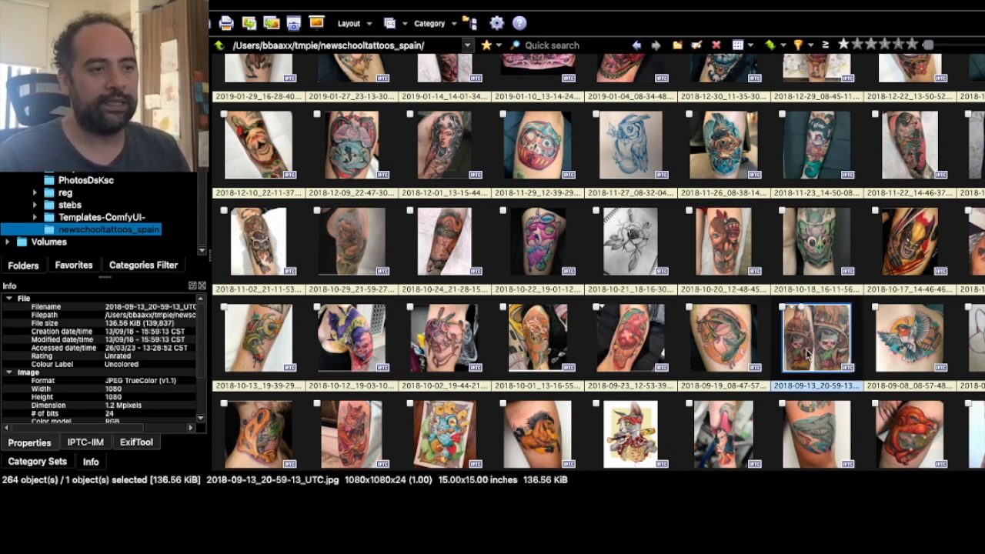
{"action": "double_click", "coordinate": [806, 353]}
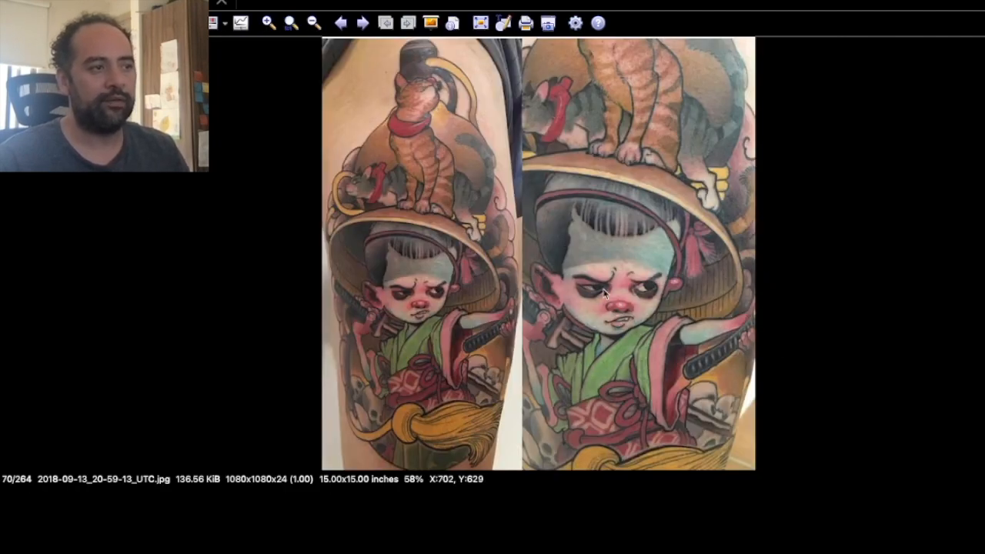
{"action": "key", "text": "Escape"}
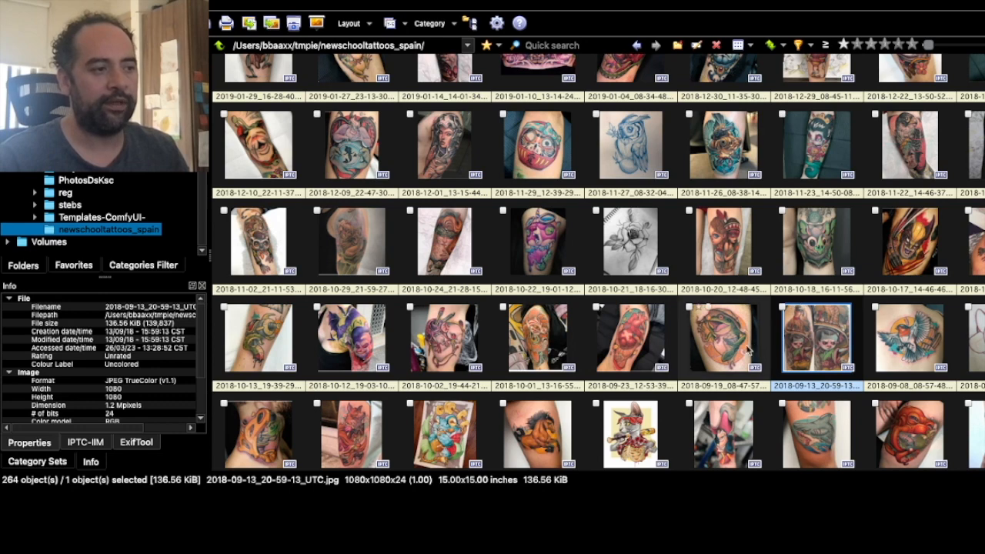
- View the pencil rose sketch 2018-10-21_18-16-30_UTC.jpg at full size and select it together with the 2018-09-13 two-photo collage
{"action": "double_click", "coordinate": [637, 251]}
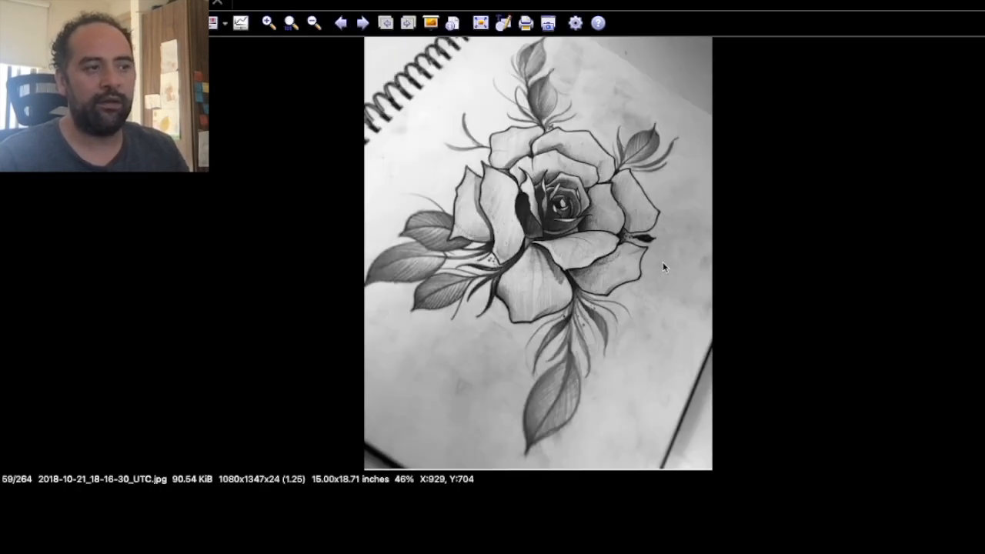
{"action": "key", "text": "Escape"}
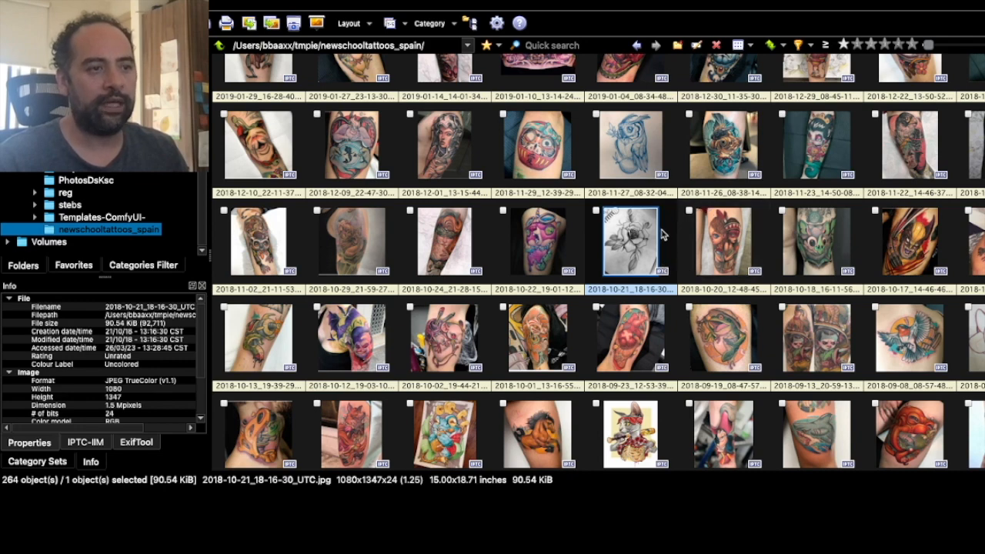
{"action": "left_click", "coordinate": [773, 329], "text": "super"}
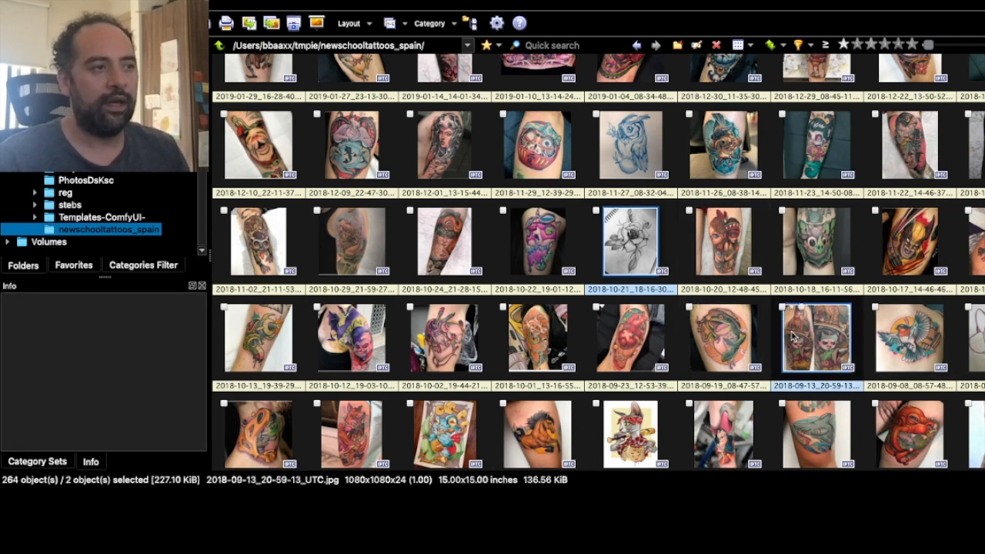
- Add the two December 2017 images showing side-by-side tattoos, 2017-12-07_20-46-40 and 2017-12-23_08-06-54, to the selection
{"action": "scroll", "coordinate": [769, 331], "scroll_direction": "down", "scroll_amount": 5}
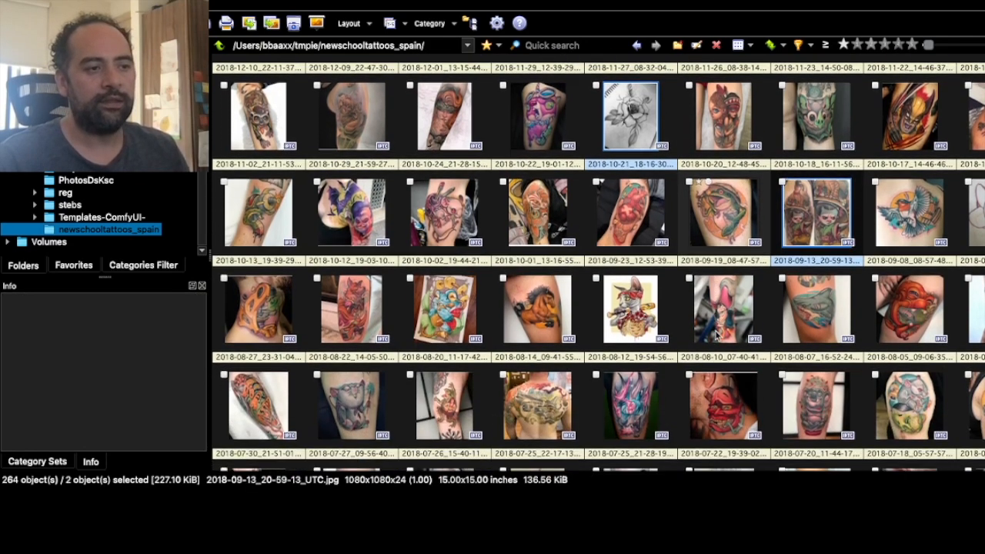
{"action": "scroll", "coordinate": [716, 336], "scroll_direction": "down", "scroll_amount": 3}
{"action": "scroll", "coordinate": [716, 335], "scroll_direction": "down", "scroll_amount": 5}
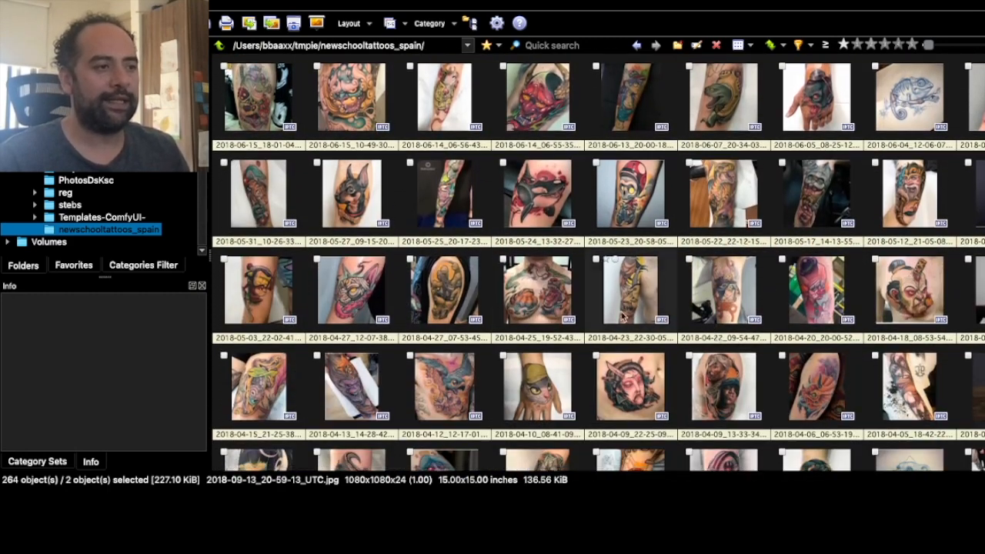
{"action": "left_click", "coordinate": [556, 286], "text": "super"}
{"action": "left_click", "coordinate": [541, 300], "text": "super"}
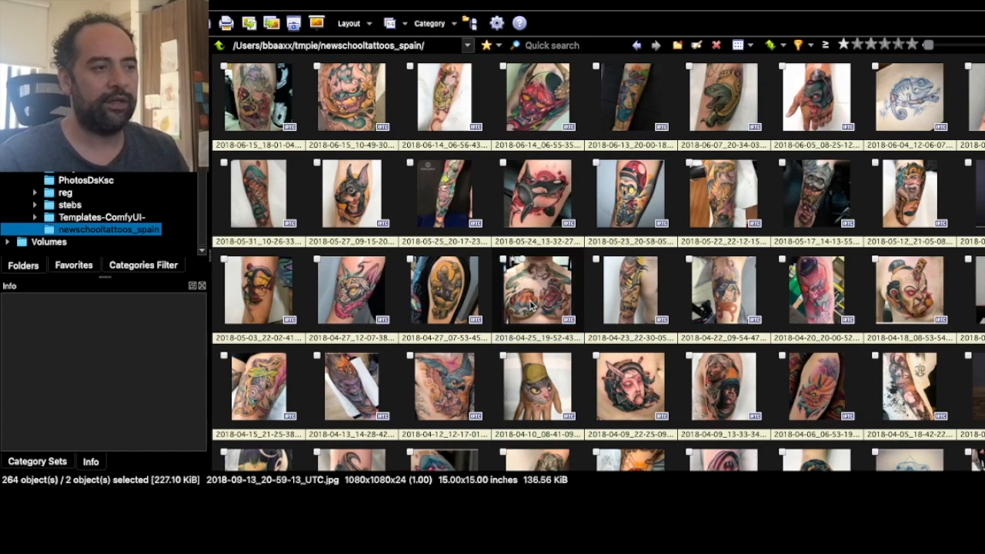
{"action": "scroll", "coordinate": [647, 344], "scroll_direction": "down", "scroll_amount": 4}
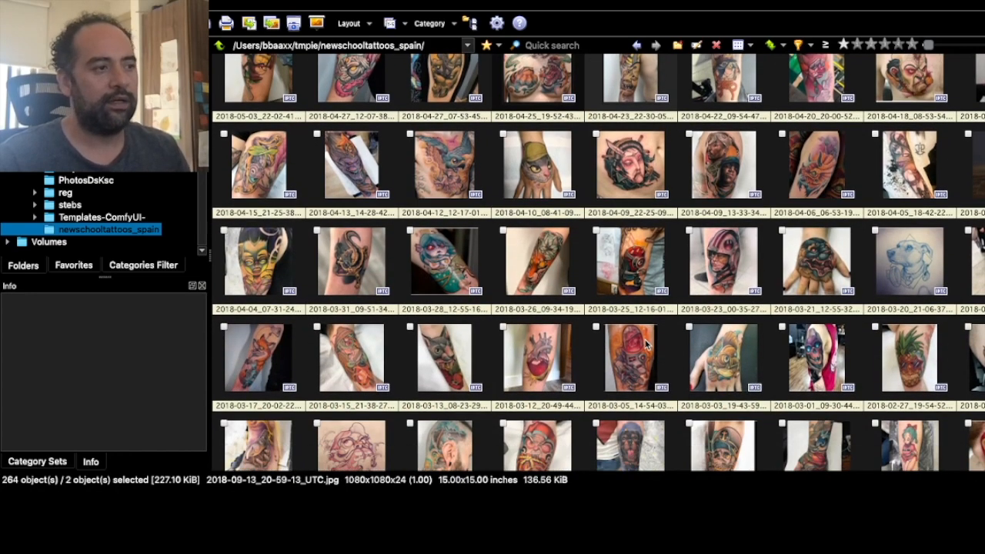
{"action": "scroll", "coordinate": [647, 344], "scroll_direction": "down", "scroll_amount": 4}
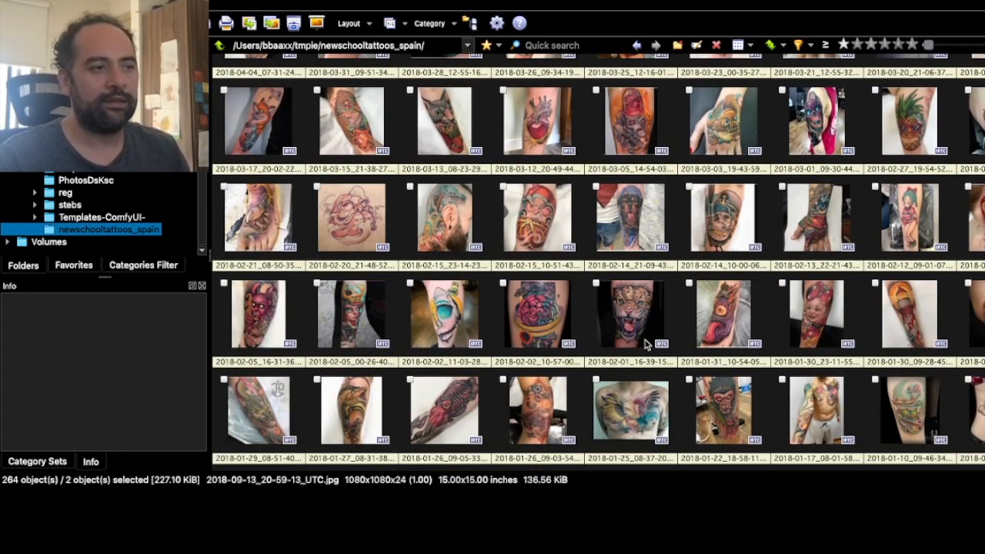
{"action": "scroll", "coordinate": [647, 344], "scroll_direction": "down", "scroll_amount": 2}
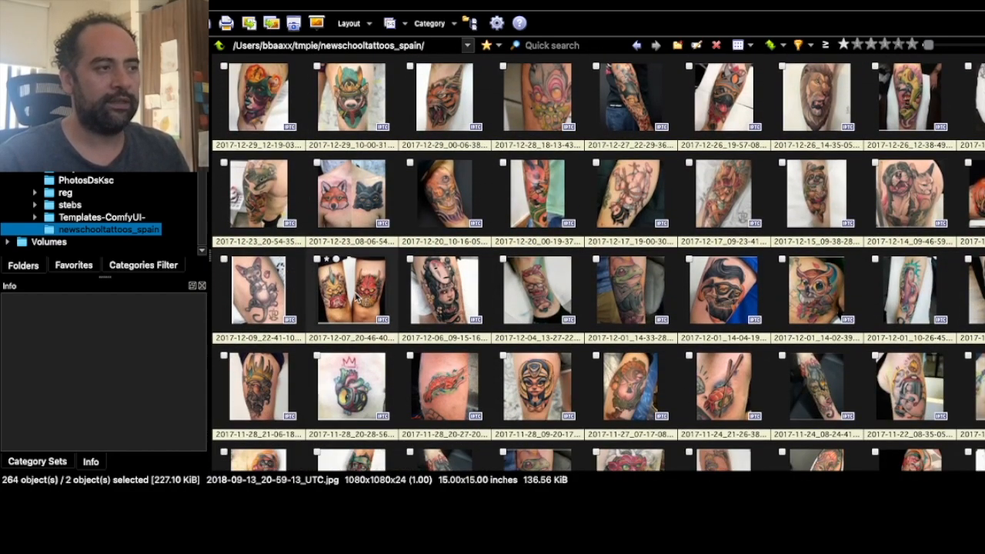
{"action": "left_click", "coordinate": [356, 300], "text": "super"}
{"action": "left_click", "coordinate": [351, 216], "text": "super"}
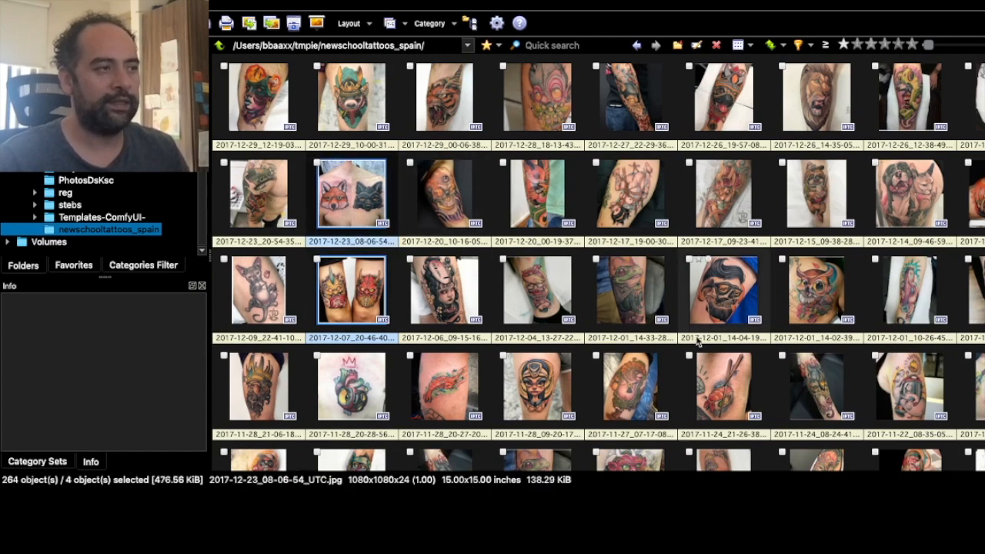
- Check the selected images across the folder and delete the four of them
{"action": "scroll", "coordinate": [696, 341], "scroll_direction": "down", "scroll_amount": 5}
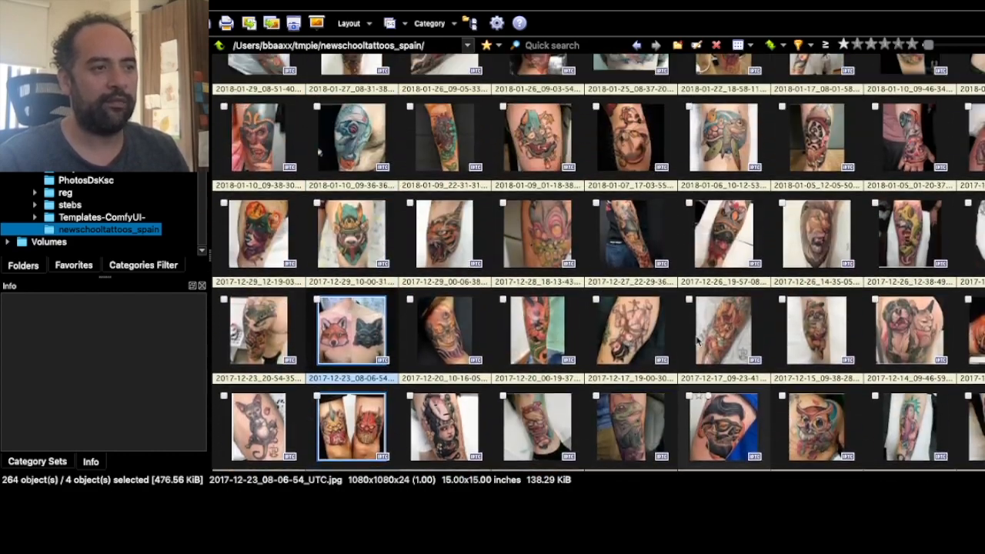
{"action": "scroll", "coordinate": [697, 340], "scroll_direction": "up", "scroll_amount": 10}
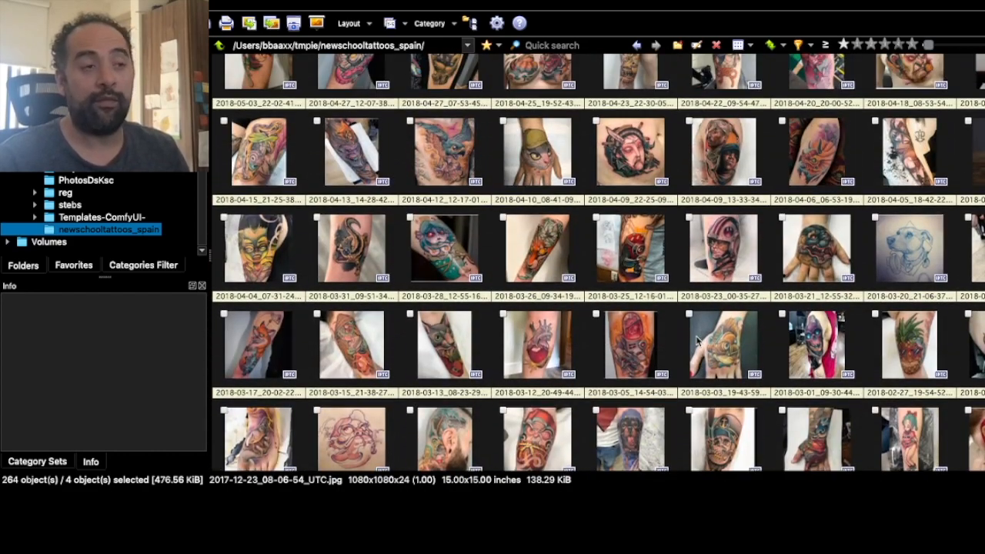
{"action": "scroll", "coordinate": [696, 341], "scroll_direction": "up", "scroll_amount": 4}
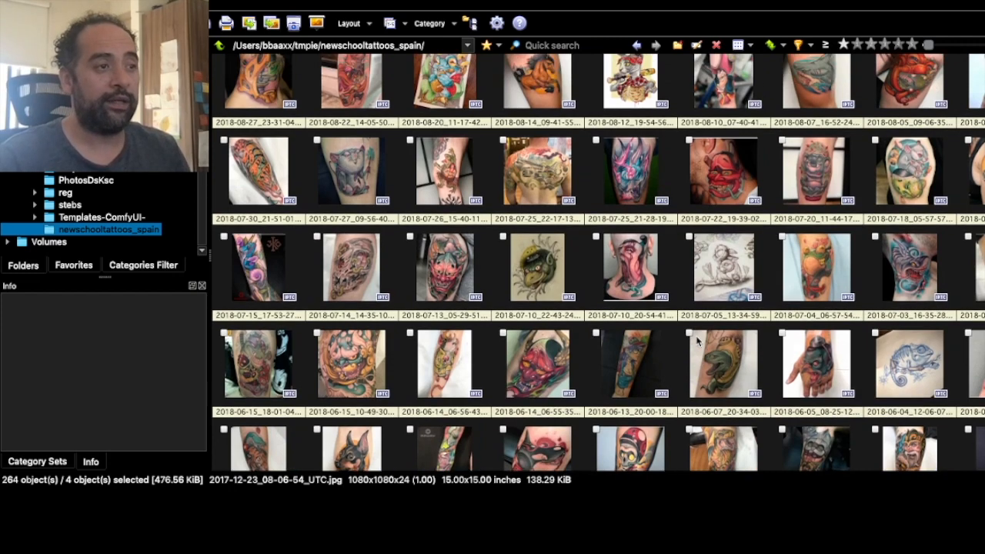
{"action": "scroll", "coordinate": [696, 341], "scroll_direction": "up", "scroll_amount": 3}
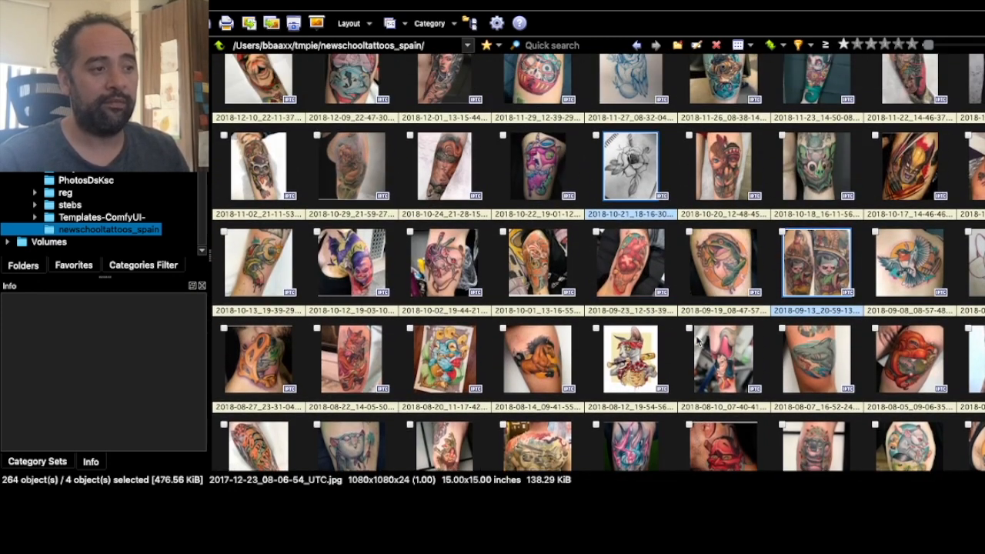
{"action": "scroll", "coordinate": [696, 340], "scroll_direction": "up", "scroll_amount": 2}
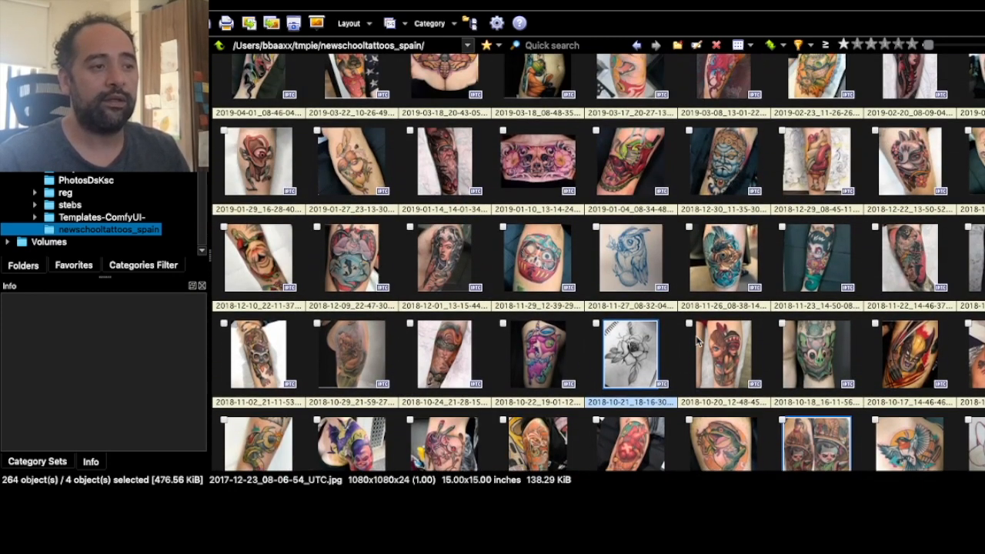
{"action": "scroll", "coordinate": [698, 341], "scroll_direction": "down", "scroll_amount": 1}
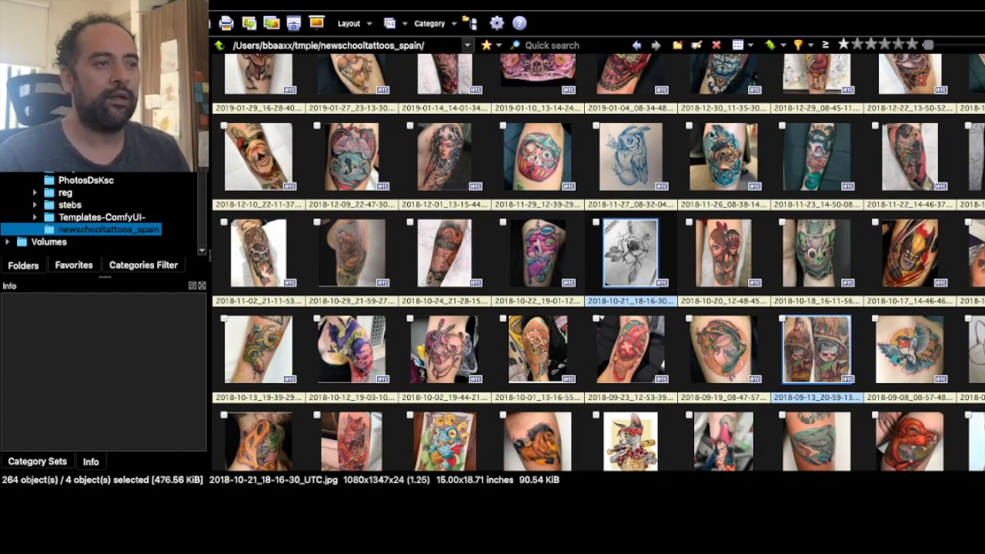
{"action": "key", "text": "Delete"}
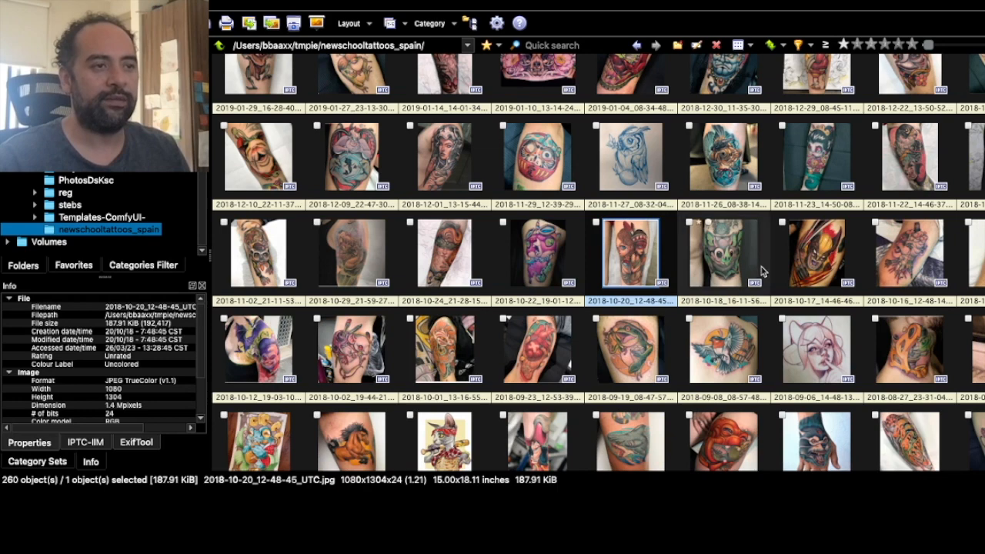
- Look through the remaining tattoo thumbnails for other images unsuitable for the dataset
{"action": "scroll", "coordinate": [813, 300], "scroll_direction": "up", "scroll_amount": 5}
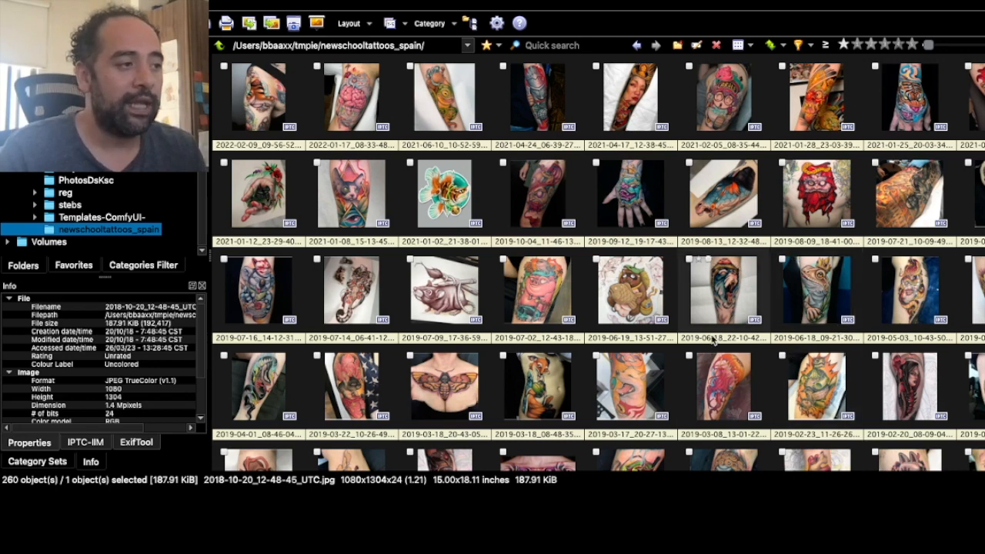
{"action": "scroll", "coordinate": [712, 341], "scroll_direction": "down", "scroll_amount": 1}
{"action": "scroll", "coordinate": [713, 341], "scroll_direction": "down", "scroll_amount": 3}
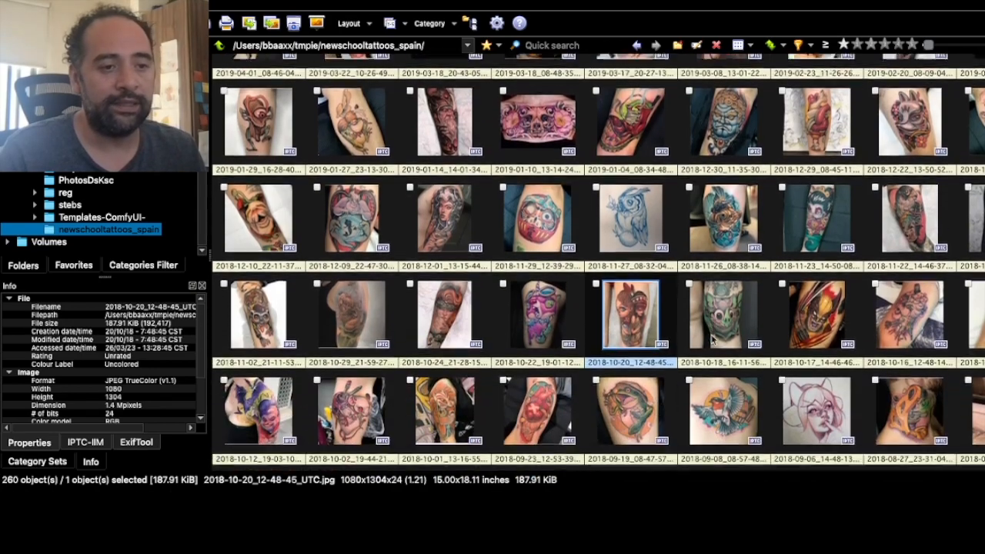
{"action": "scroll", "coordinate": [713, 341], "scroll_direction": "down", "scroll_amount": 3}
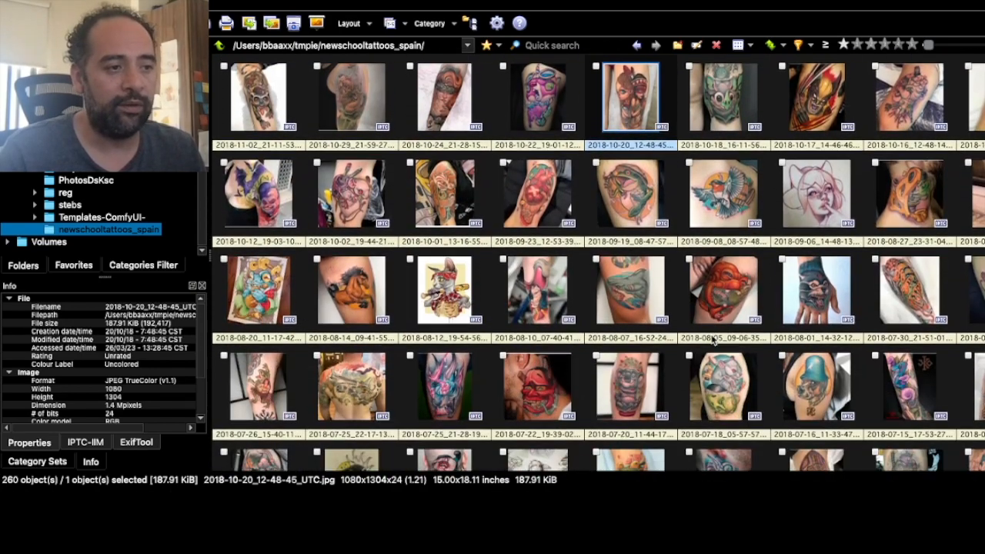
{"action": "scroll", "coordinate": [713, 341], "scroll_direction": "down", "scroll_amount": 1}
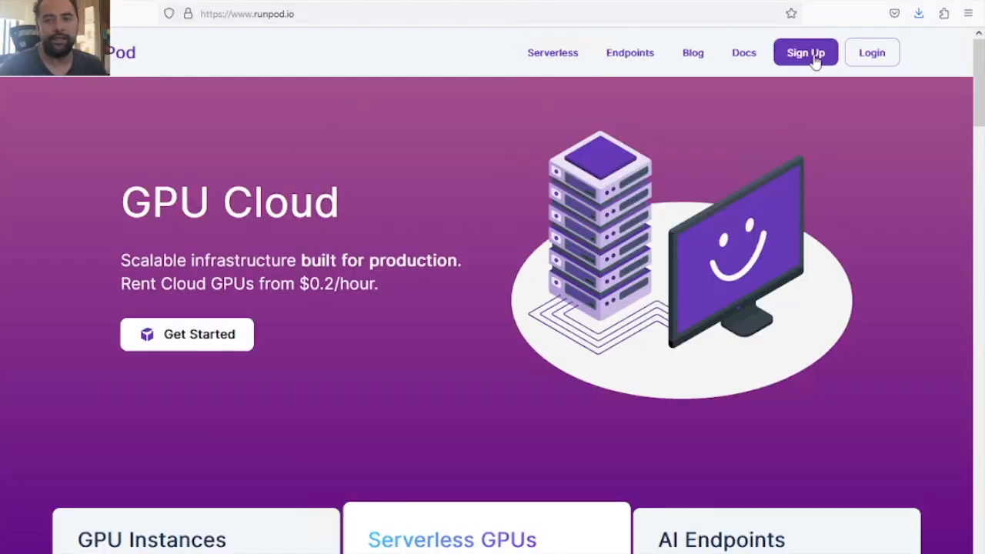
- Switch to the RunPod website in the browser and log in to its console
{"action": "left_click", "coordinate": [194, 334]}
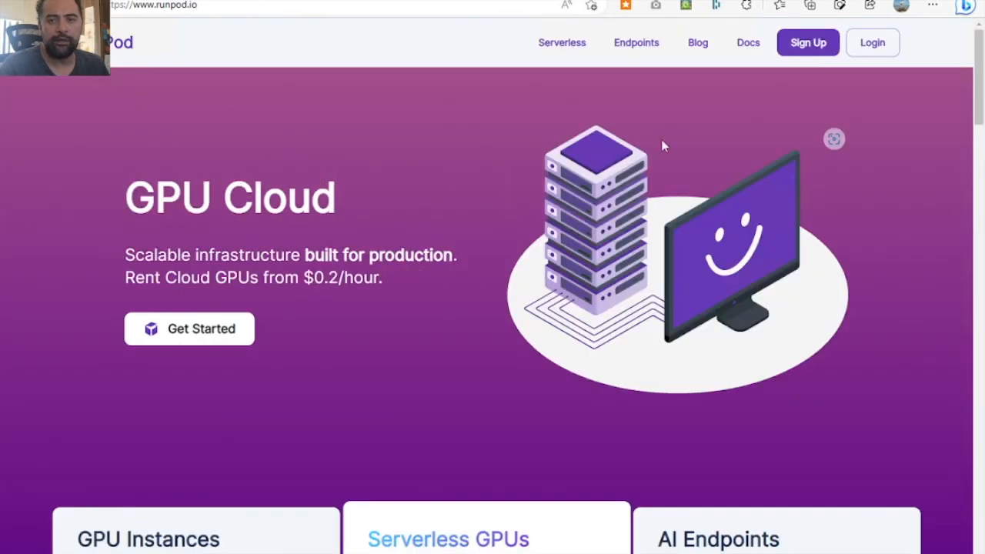
{"action": "left_click", "coordinate": [872, 43]}
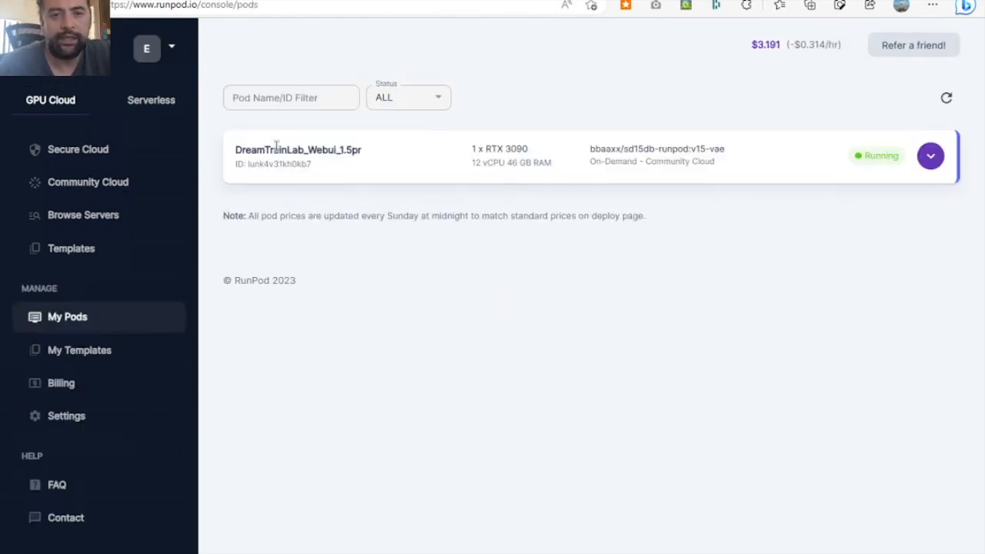
- Compare the GPU offers and prices in Secure Cloud and Community Cloud, dismissing the preselected DreamTrainLab_Webui_1.5pr template
{"action": "left_click", "coordinate": [84, 188]}
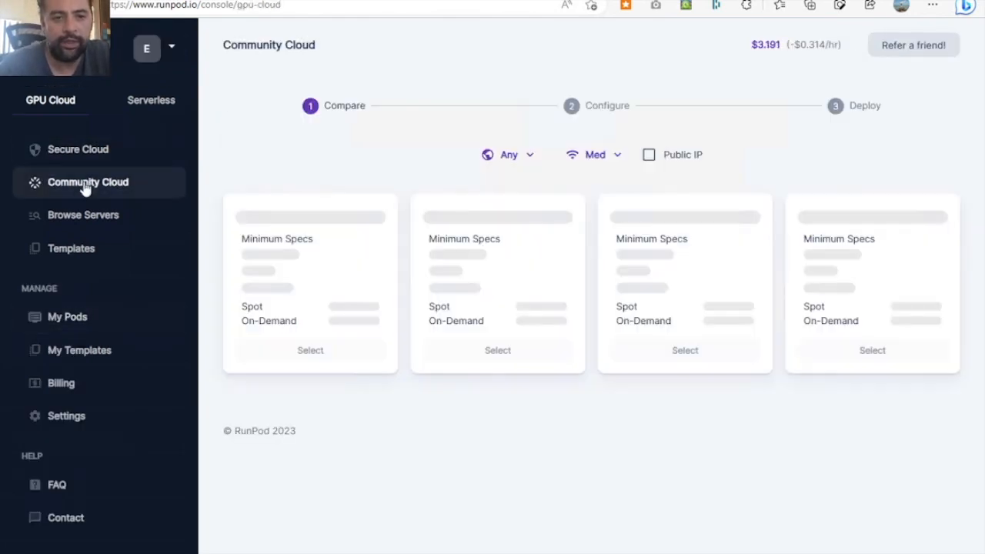
{"action": "left_click", "coordinate": [98, 157]}
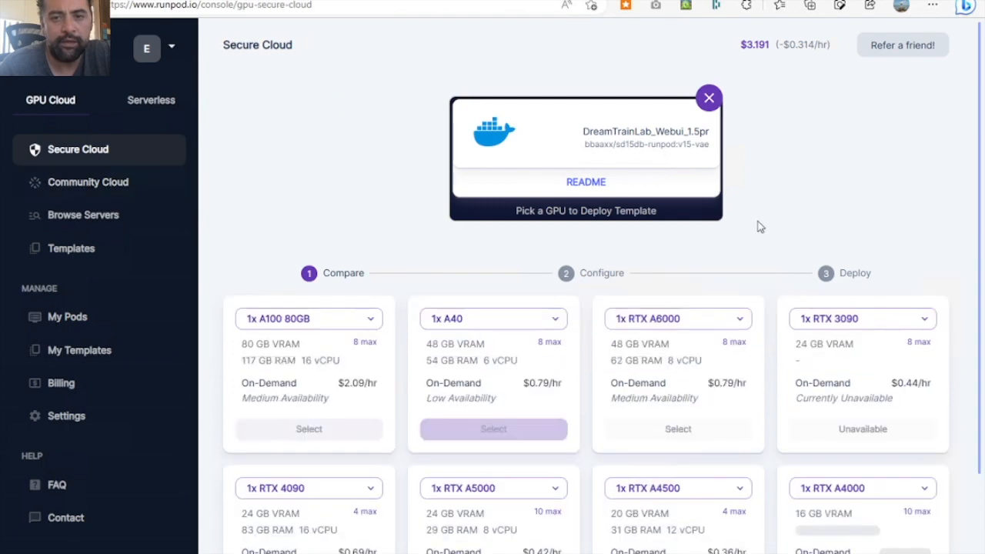
{"action": "left_click", "coordinate": [708, 97]}
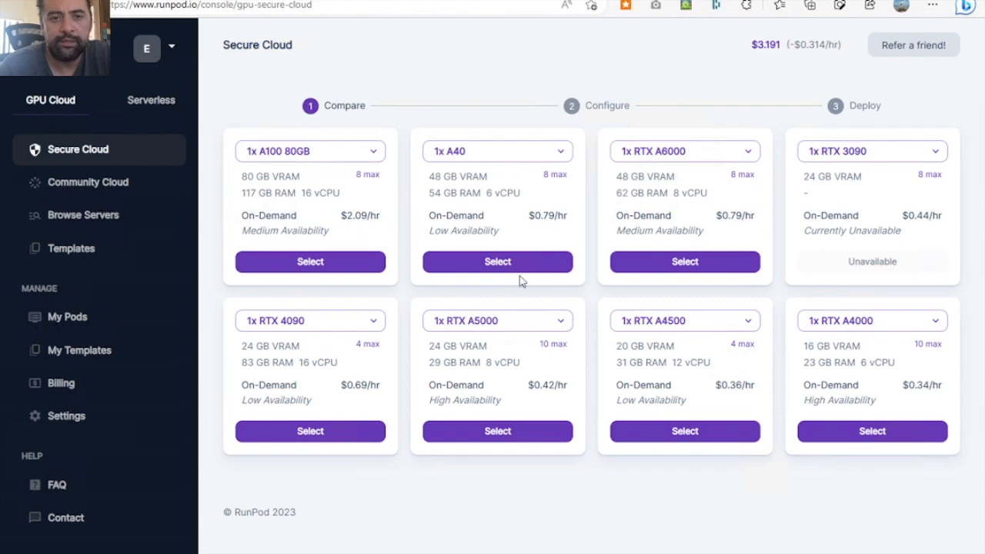
{"action": "left_click", "coordinate": [123, 190]}
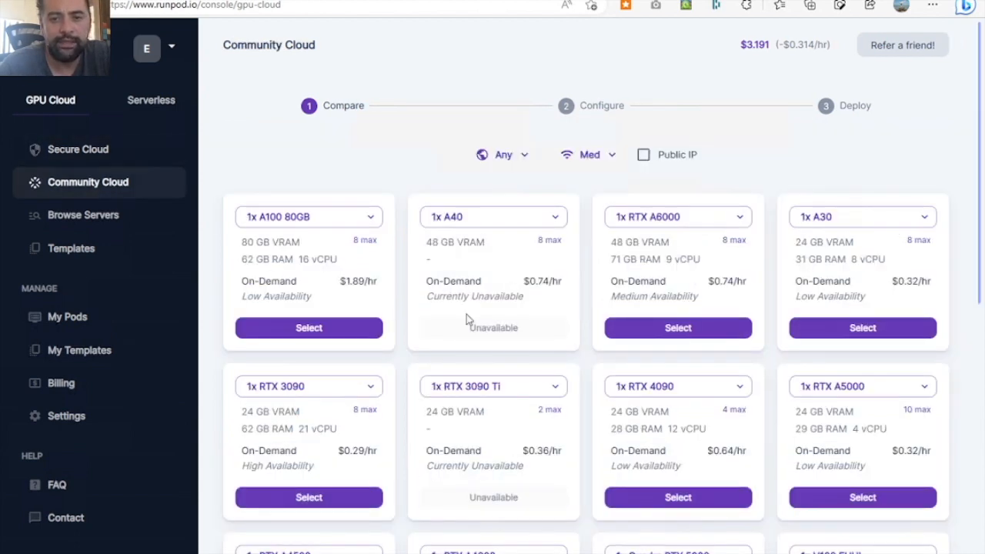
{"action": "scroll", "coordinate": [642, 418], "scroll_direction": "down", "scroll_amount": 2}
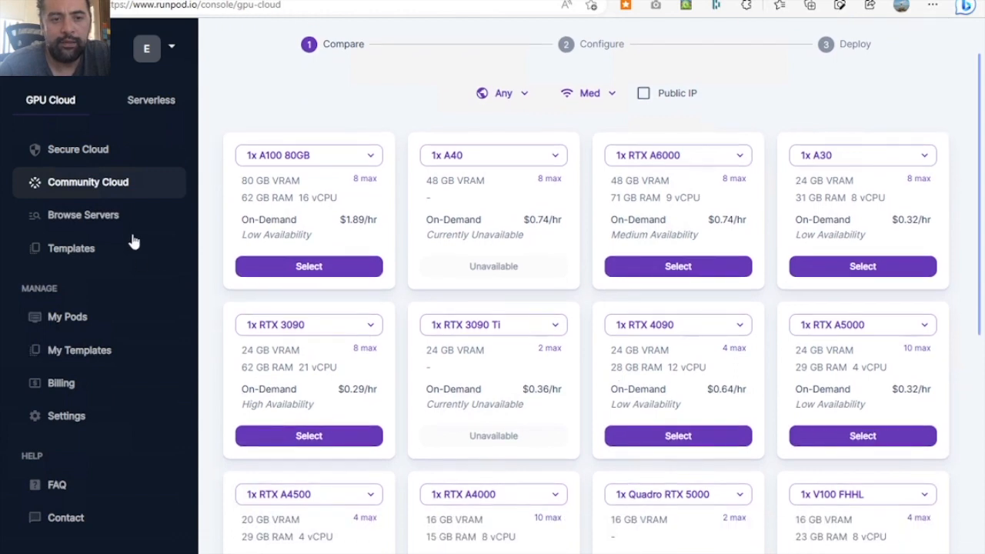
- Find the DreamTrainLab_Webui_1.5pr template among the community templates and choose it for deployment
{"action": "left_click", "coordinate": [71, 249]}
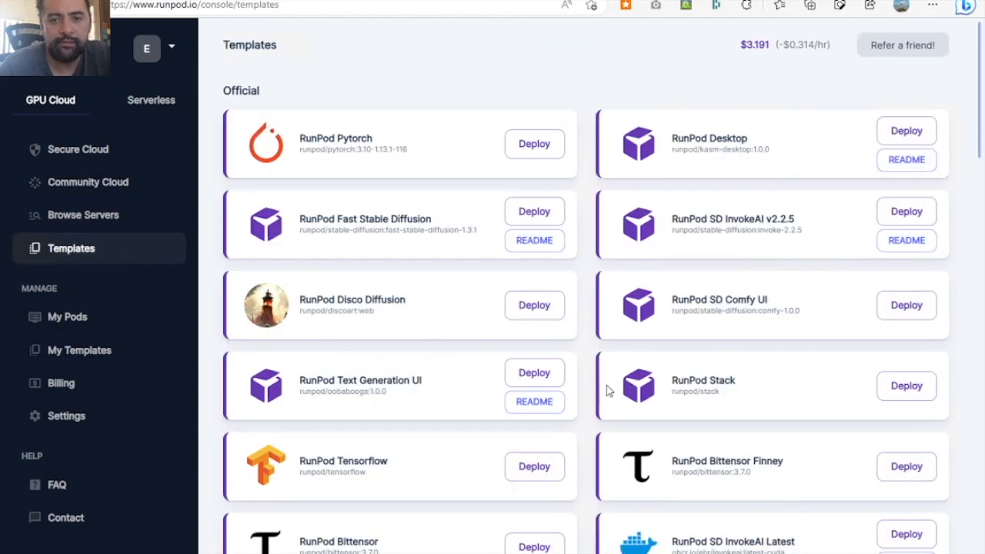
{"action": "scroll", "coordinate": [594, 413], "scroll_direction": "down", "scroll_amount": 3}
{"action": "scroll", "coordinate": [593, 414], "scroll_direction": "down", "scroll_amount": 5}
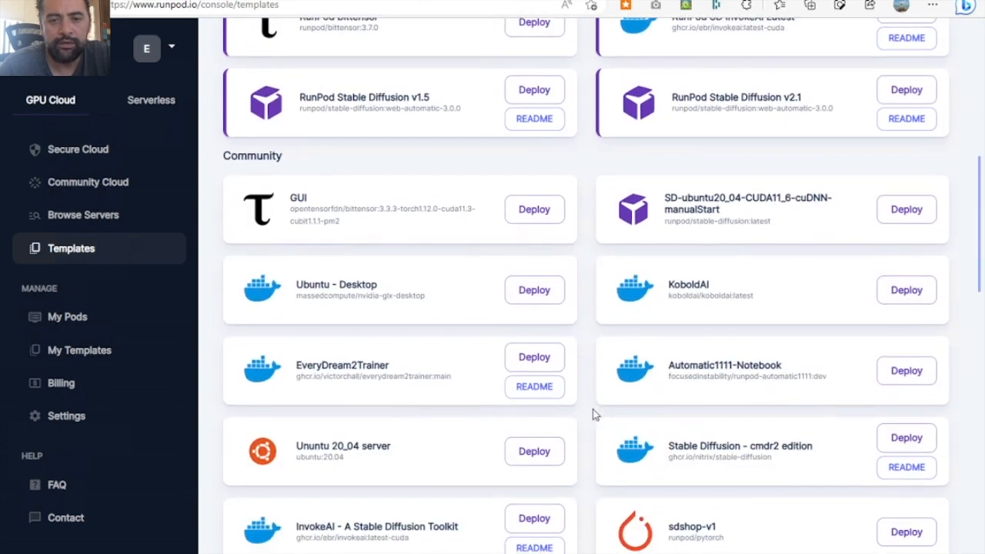
{"action": "scroll", "coordinate": [593, 413], "scroll_direction": "down", "scroll_amount": 1}
{"action": "scroll", "coordinate": [593, 413], "scroll_direction": "down", "scroll_amount": 1}
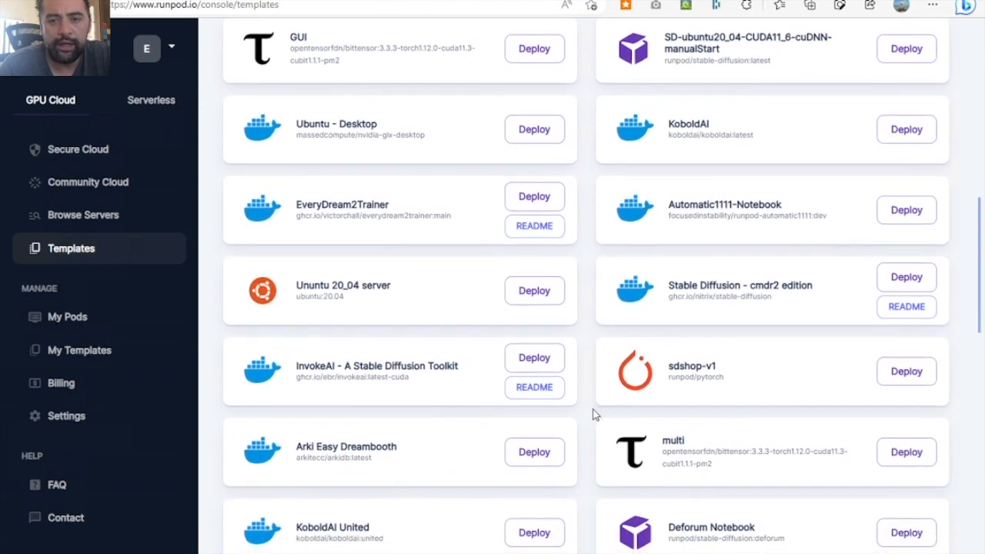
{"action": "scroll", "coordinate": [593, 414], "scroll_direction": "down", "scroll_amount": 2}
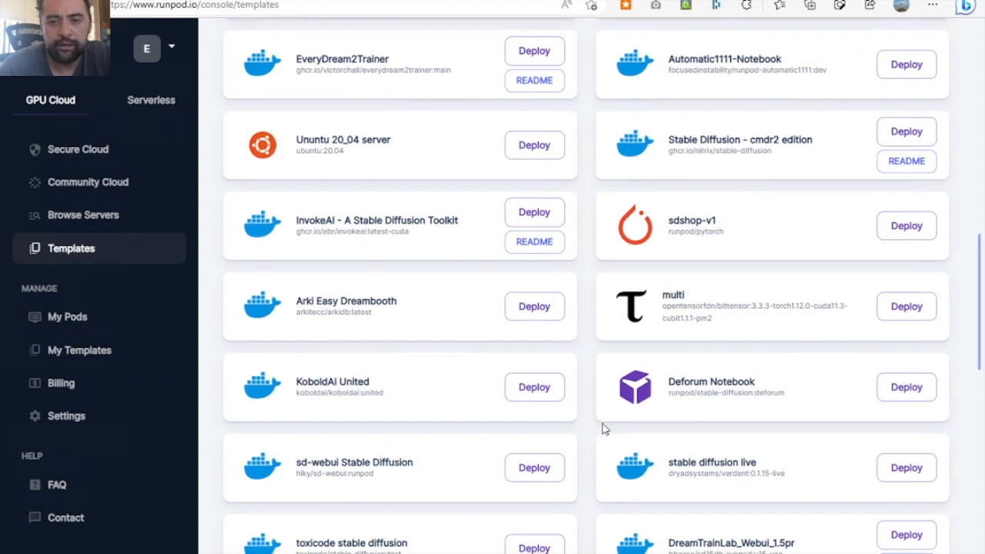
{"action": "scroll", "coordinate": [602, 423], "scroll_direction": "down", "scroll_amount": 2}
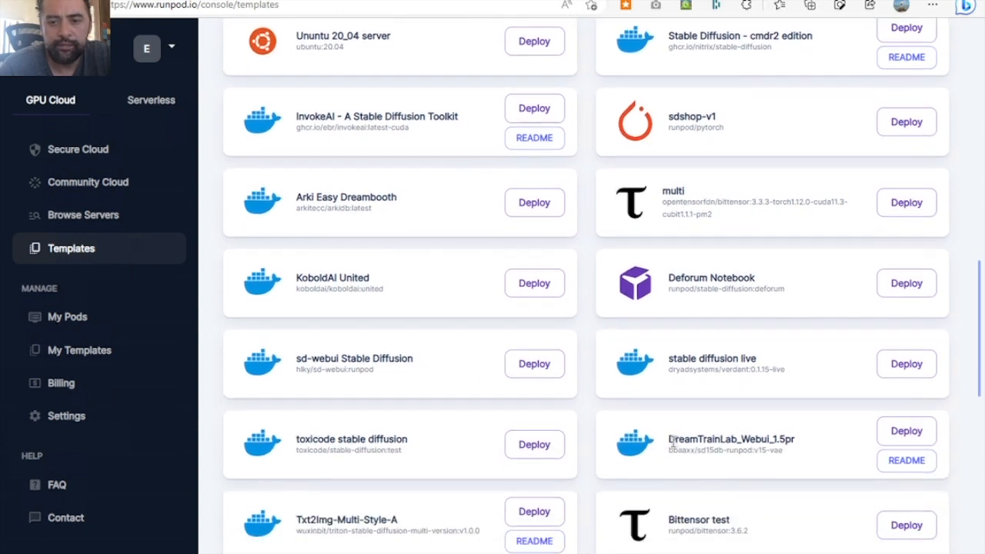
{"action": "left_click_drag", "start_coordinate": [675, 442], "coordinate": [786, 457]}
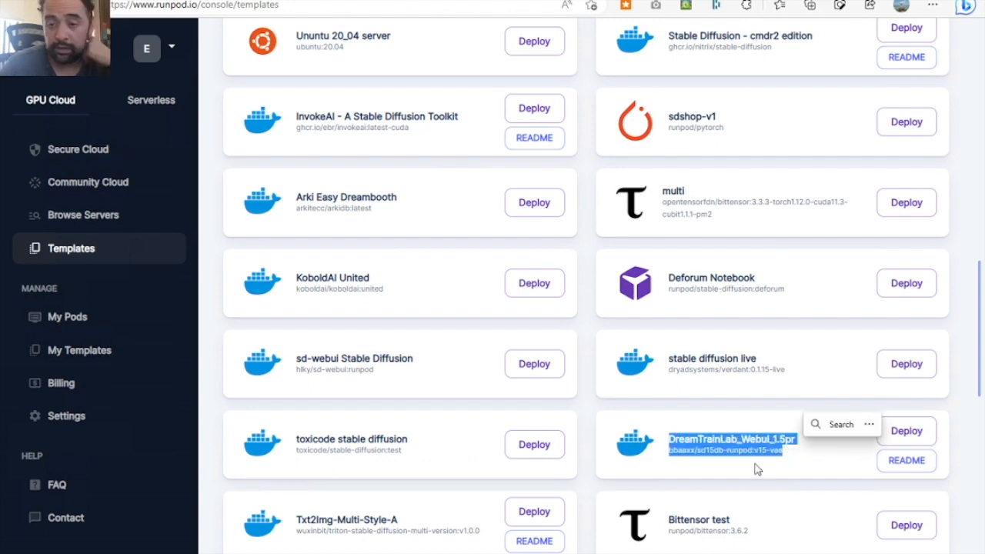
{"action": "left_click", "coordinate": [885, 440]}
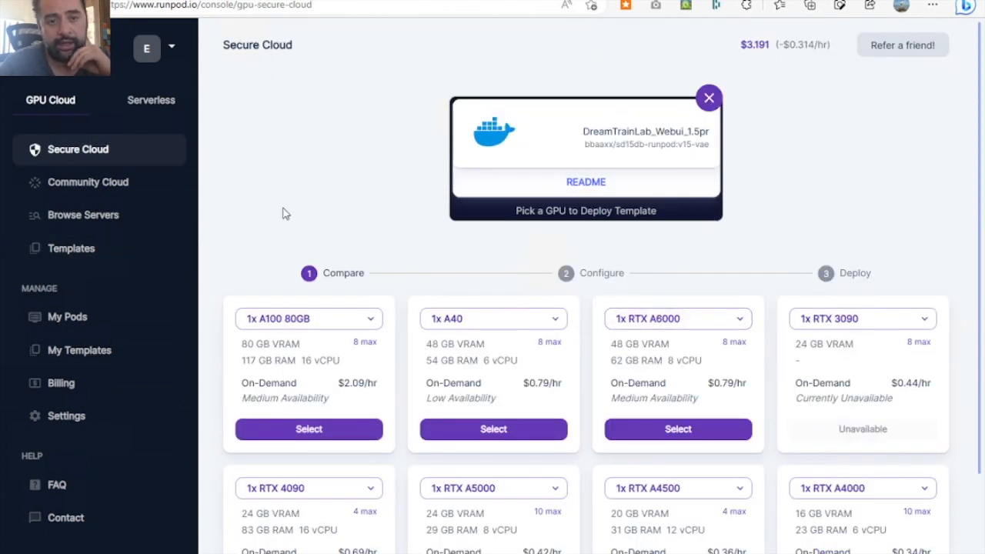
- Compare the Community Cloud GPUs for the template by VRAM, hourly price and availability
{"action": "left_click", "coordinate": [88, 182]}
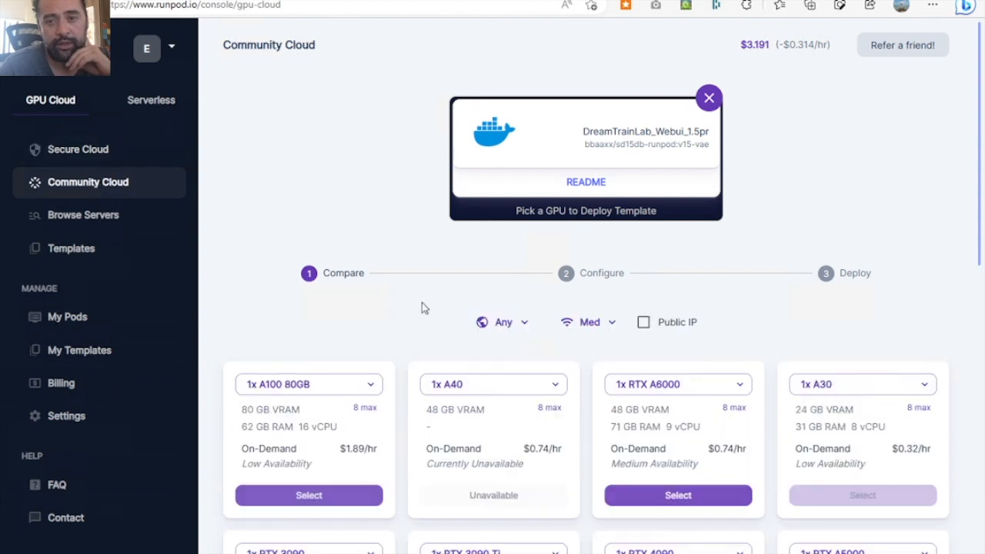
{"action": "scroll", "coordinate": [558, 356], "scroll_direction": "down", "scroll_amount": 1}
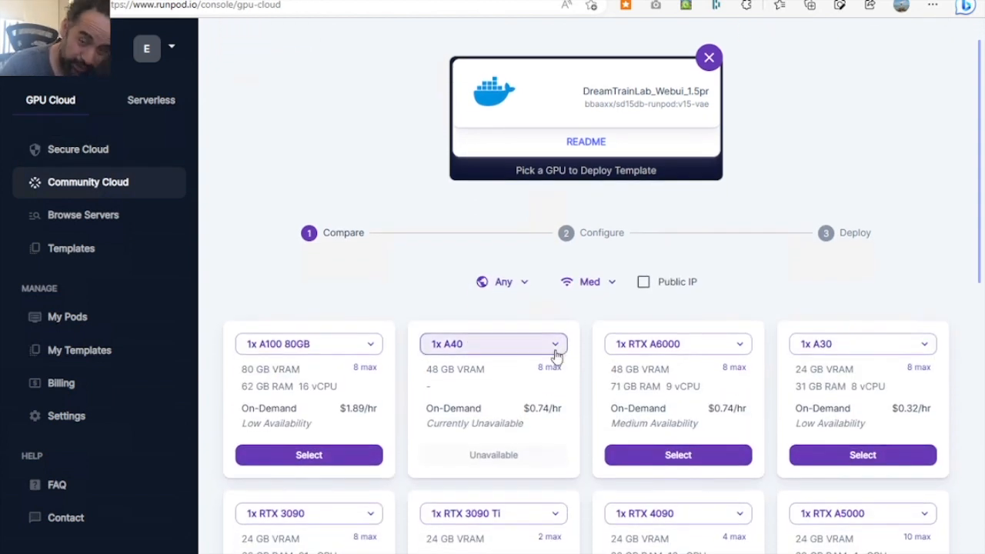
{"action": "scroll", "coordinate": [558, 356], "scroll_direction": "down", "scroll_amount": 3}
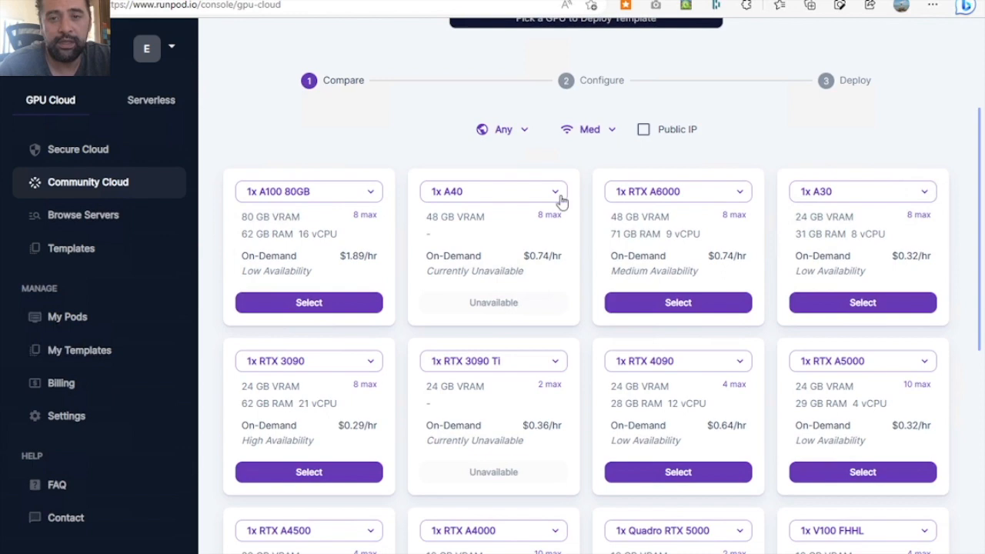
{"action": "scroll", "coordinate": [581, 370], "scroll_direction": "down", "scroll_amount": 2}
{"action": "scroll", "coordinate": [583, 375], "scroll_direction": "down", "scroll_amount": 3}
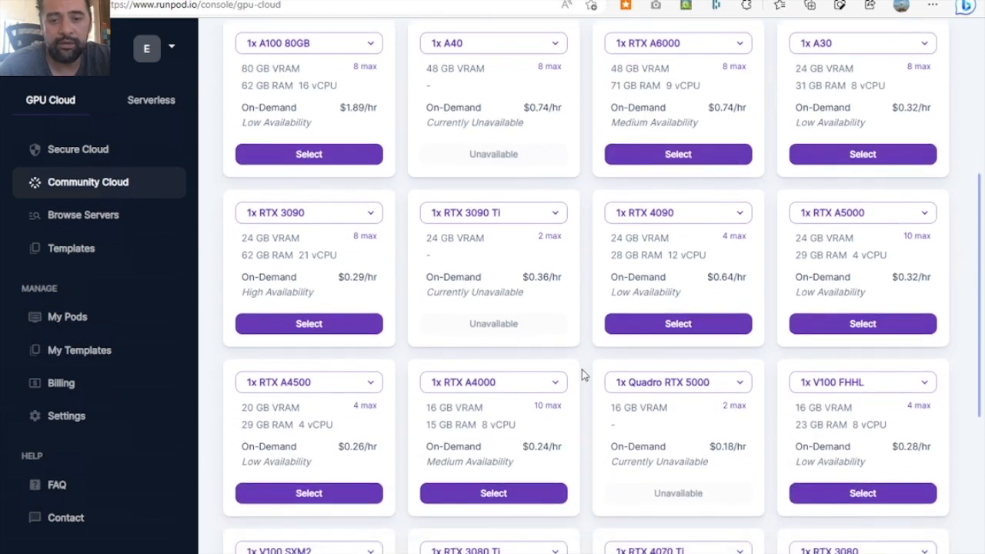
{"action": "scroll", "coordinate": [582, 373], "scroll_direction": "down", "scroll_amount": 3}
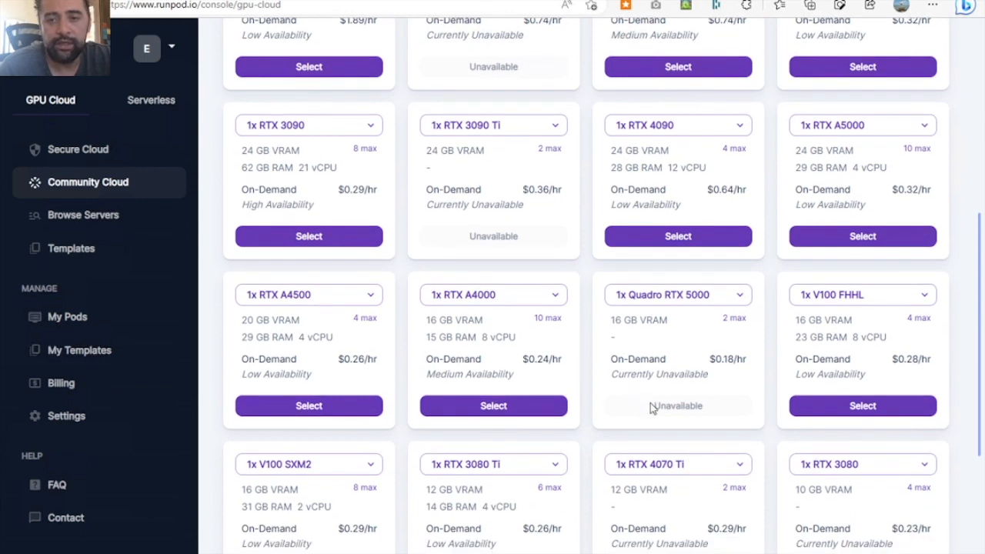
{"action": "scroll", "coordinate": [624, 394], "scroll_direction": "up", "scroll_amount": 1}
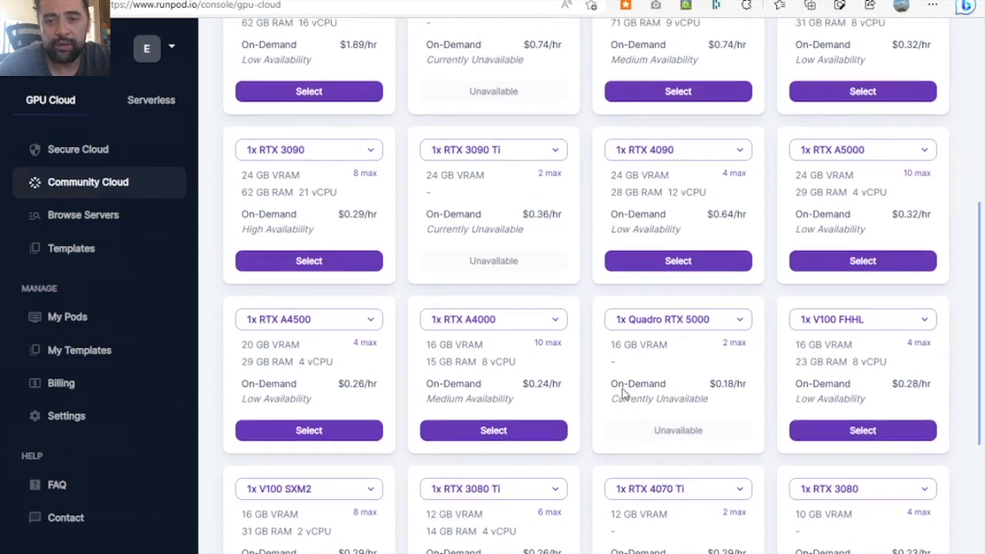
{"action": "scroll", "coordinate": [625, 394], "scroll_direction": "up", "scroll_amount": 1}
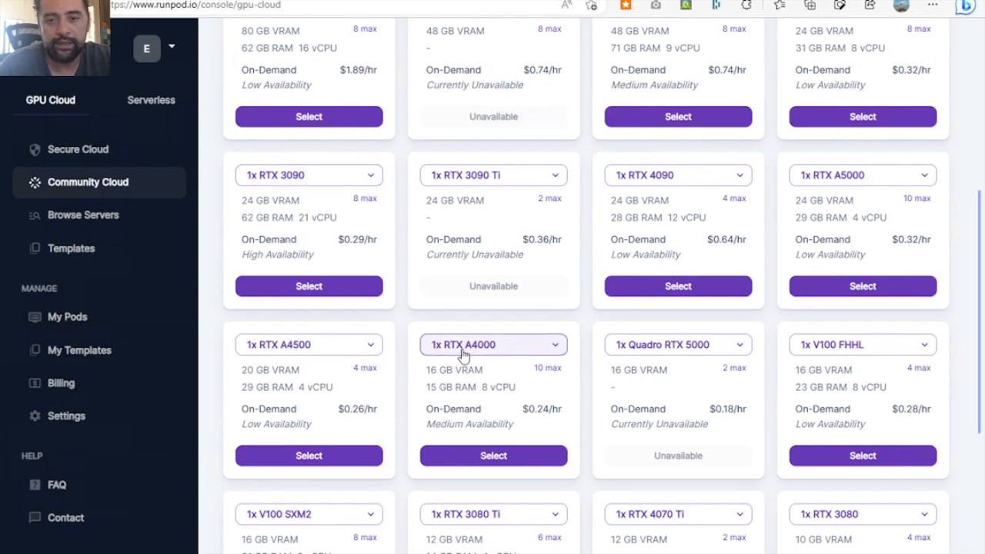
{"action": "scroll", "coordinate": [562, 410], "scroll_direction": "down", "scroll_amount": 1}
{"action": "scroll", "coordinate": [562, 410], "scroll_direction": "down", "scroll_amount": 3}
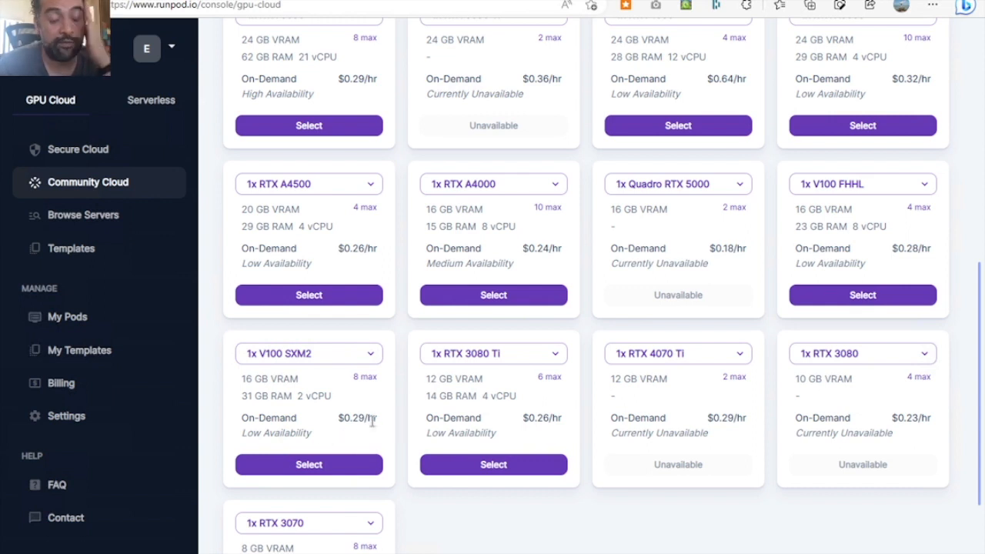
{"action": "scroll", "coordinate": [477, 367], "scroll_direction": "up", "scroll_amount": 2}
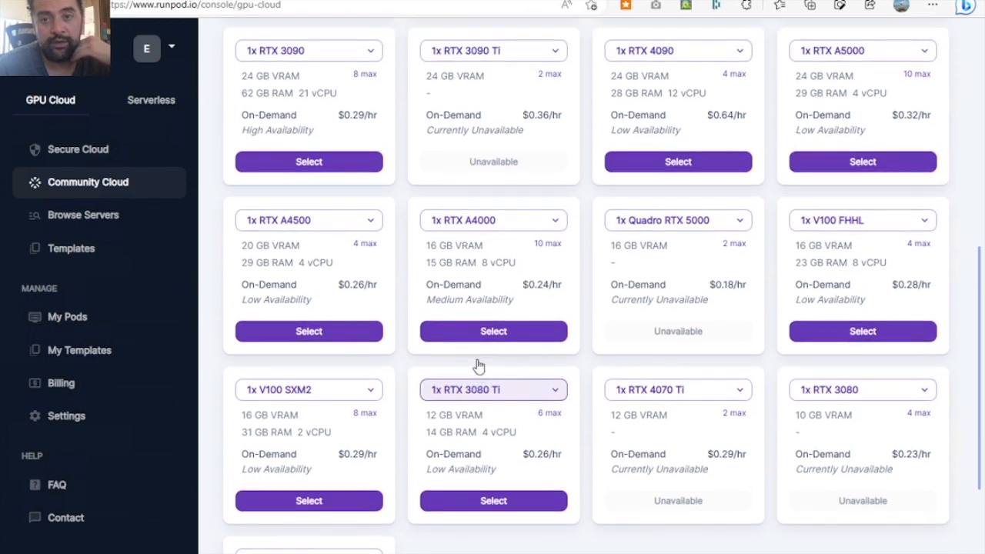
{"action": "scroll", "coordinate": [477, 367], "scroll_direction": "up", "scroll_amount": 3}
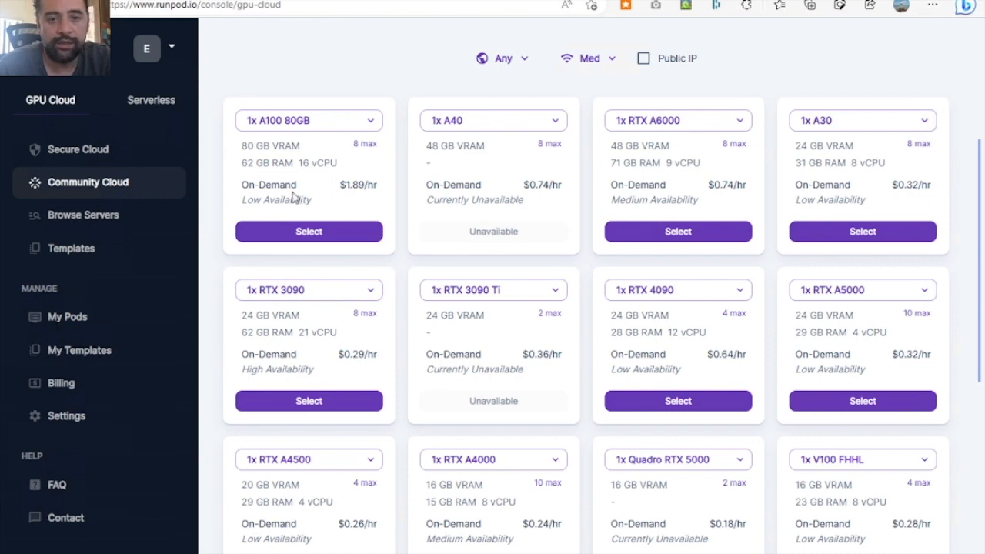
- Select the 1x RTX 3090 and proceed to the deployment summary with a 20 GB container disk and 100 GB volume disk
{"action": "left_click", "coordinate": [320, 404]}
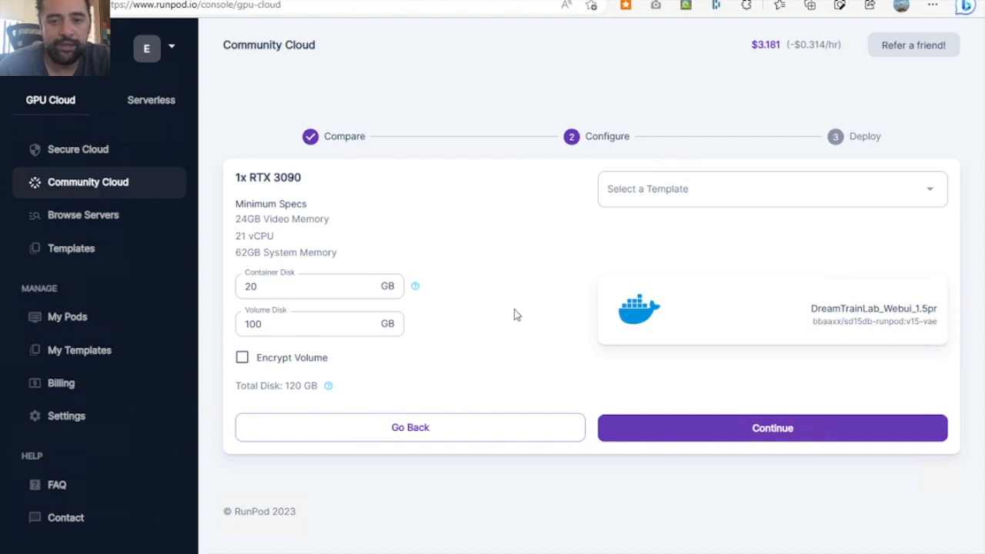
{"action": "left_click_drag", "start_coordinate": [260, 286], "coordinate": [195, 282]}
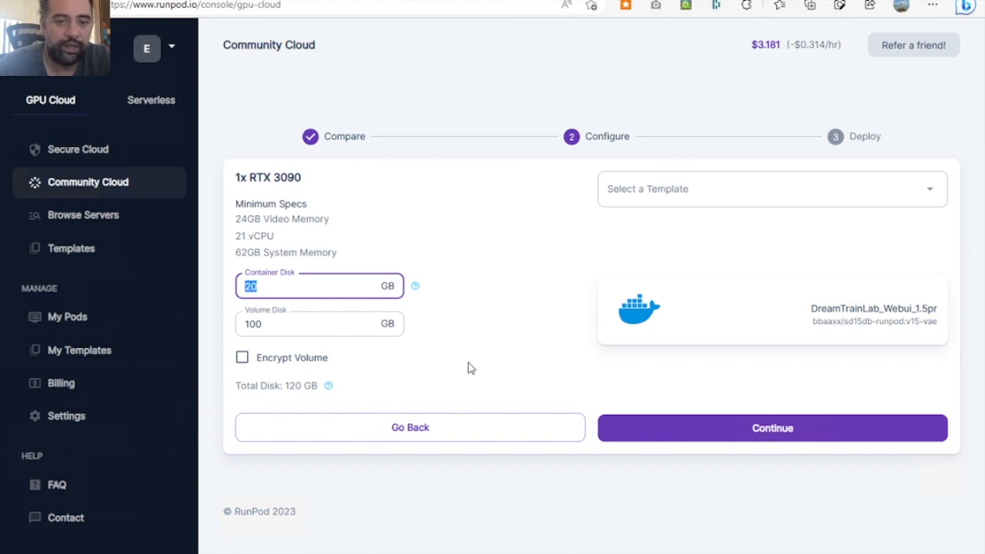
{"action": "left_click", "coordinate": [271, 324]}
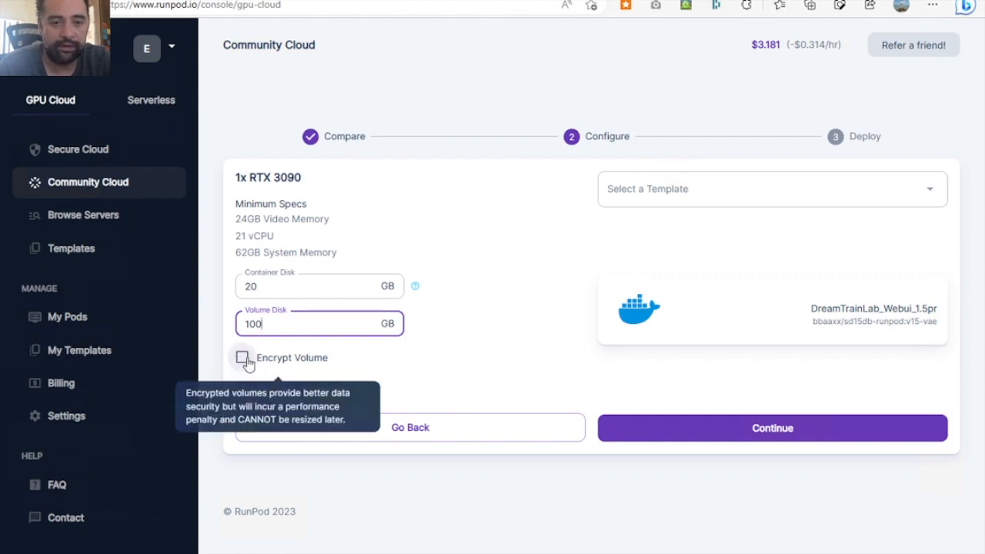
{"action": "left_click", "coordinate": [740, 436]}
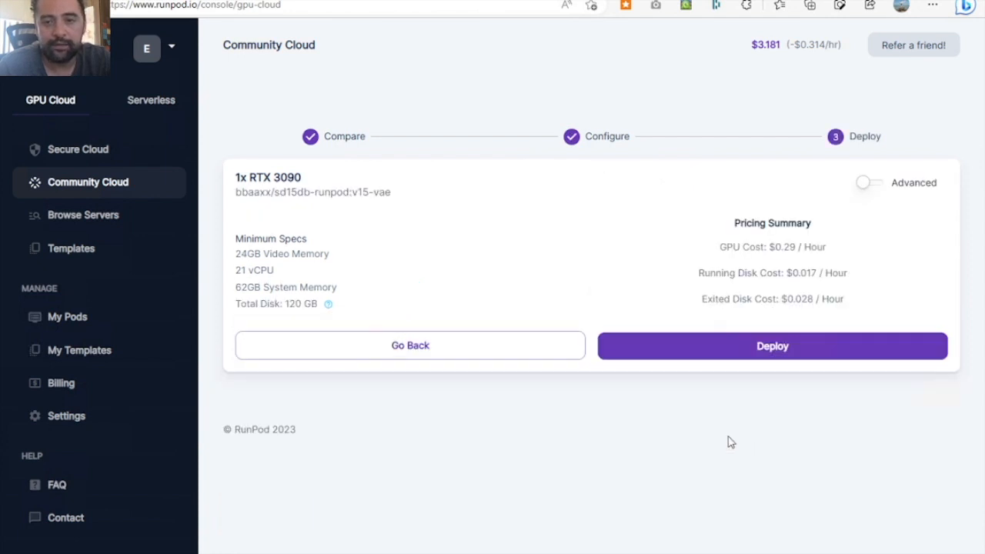
- Check the Advanced deployment option and the hourly GPU and disk costs in the pricing summary
{"action": "left_click", "coordinate": [865, 189]}
{"action": "left_click", "coordinate": [873, 192]}
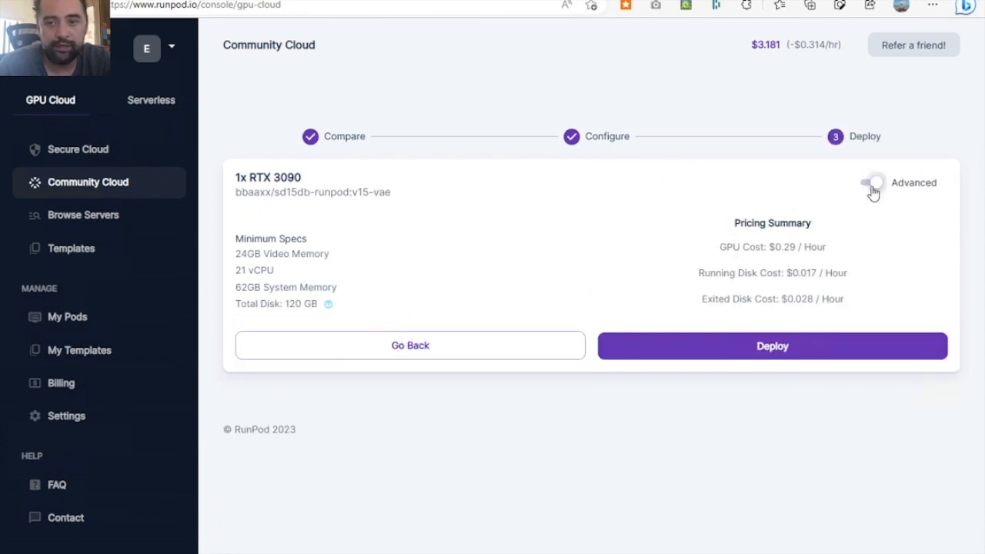
{"action": "left_click_drag", "start_coordinate": [721, 246], "coordinate": [848, 266]}
{"action": "left_click", "coordinate": [762, 288]}
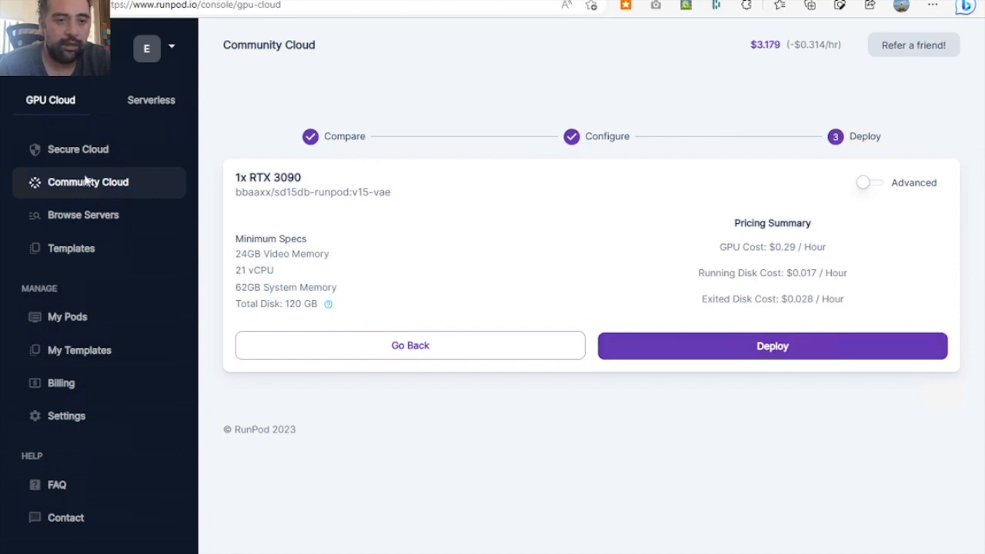
- Go to the existing pods and expand the details of the running DreamTrainLab_Webui_1.5pr pod
{"action": "left_click", "coordinate": [99, 155]}
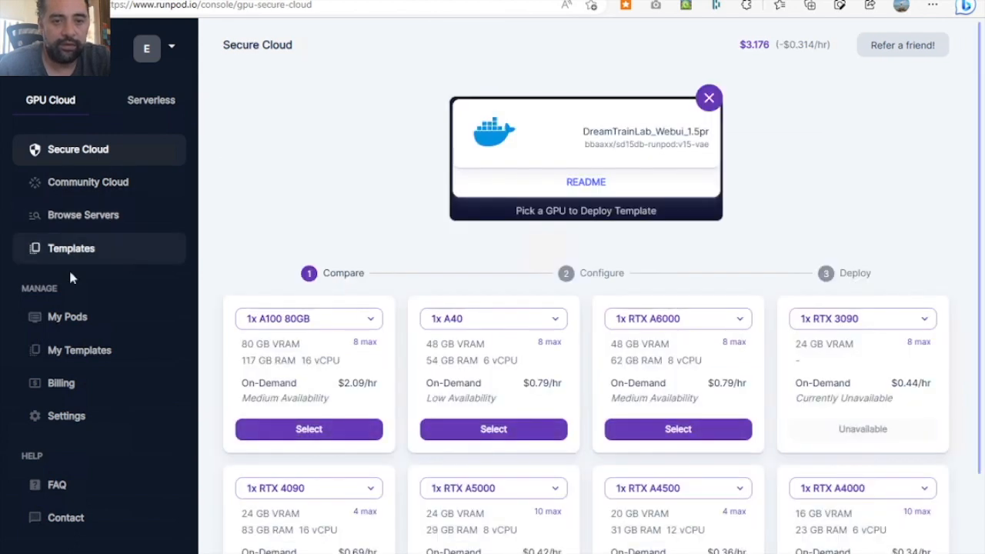
{"action": "left_click", "coordinate": [83, 317]}
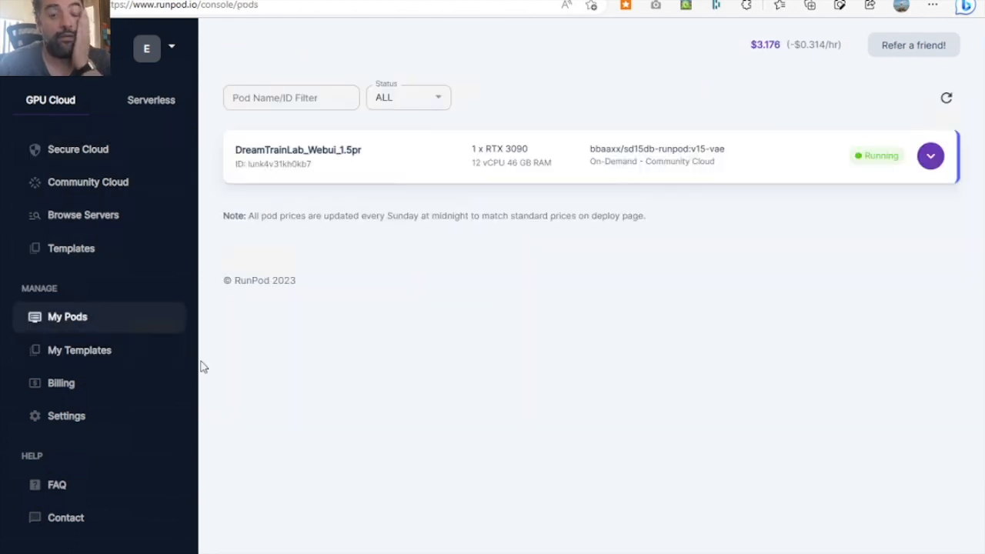
{"action": "left_click", "coordinate": [926, 165]}
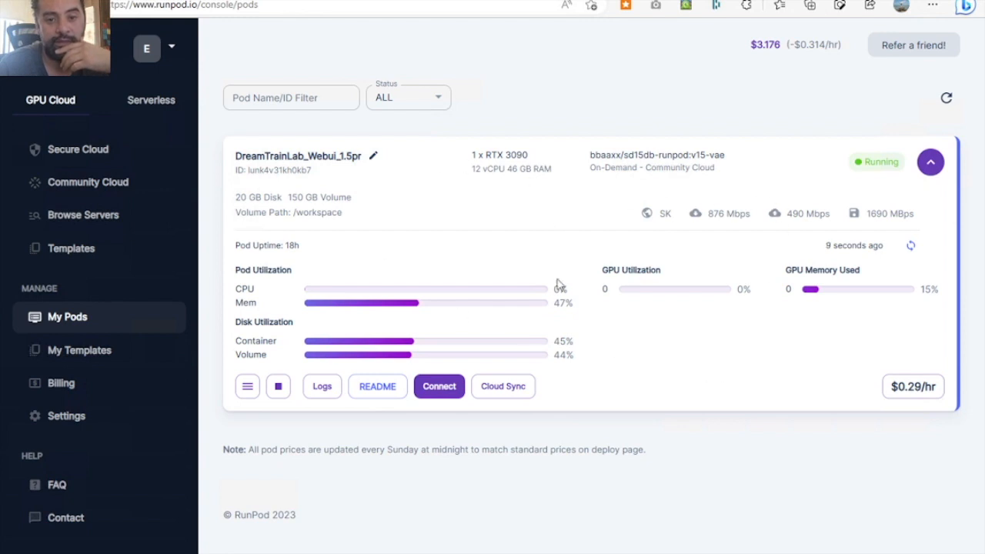
- Examine the running pod's container logs and its connection options, closing both
{"action": "left_click", "coordinate": [319, 394]}
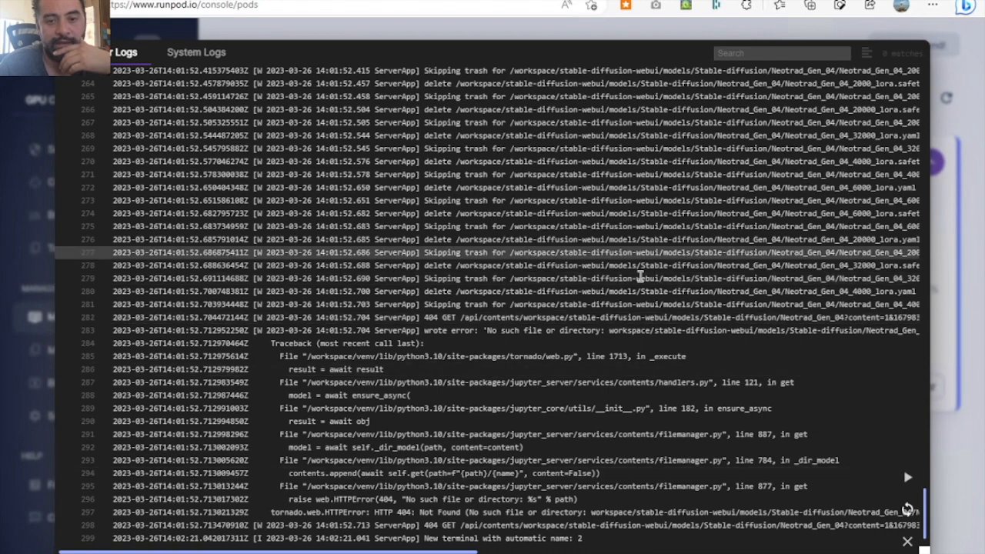
{"action": "left_click_drag", "start_coordinate": [596, 504], "coordinate": [317, 330]}
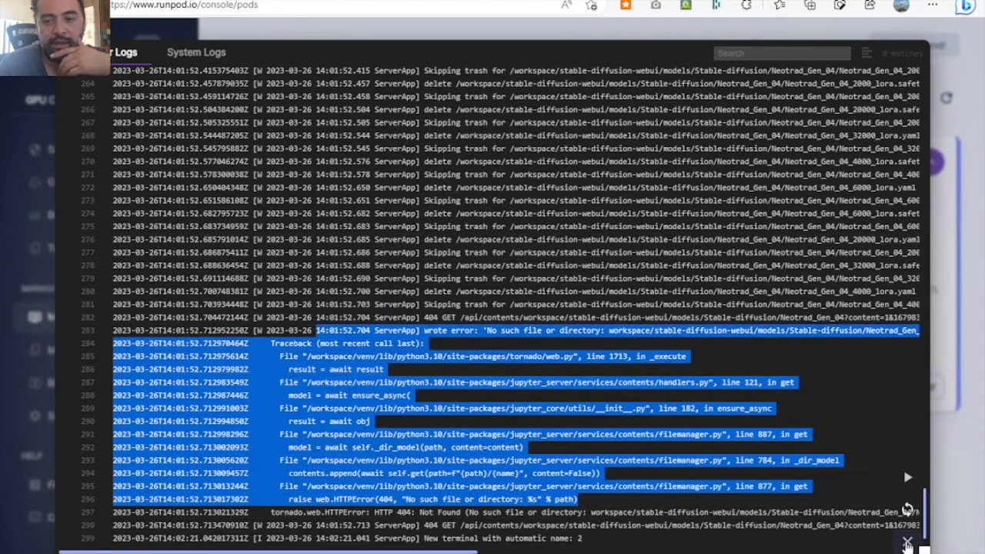
{"action": "left_click", "coordinate": [908, 544]}
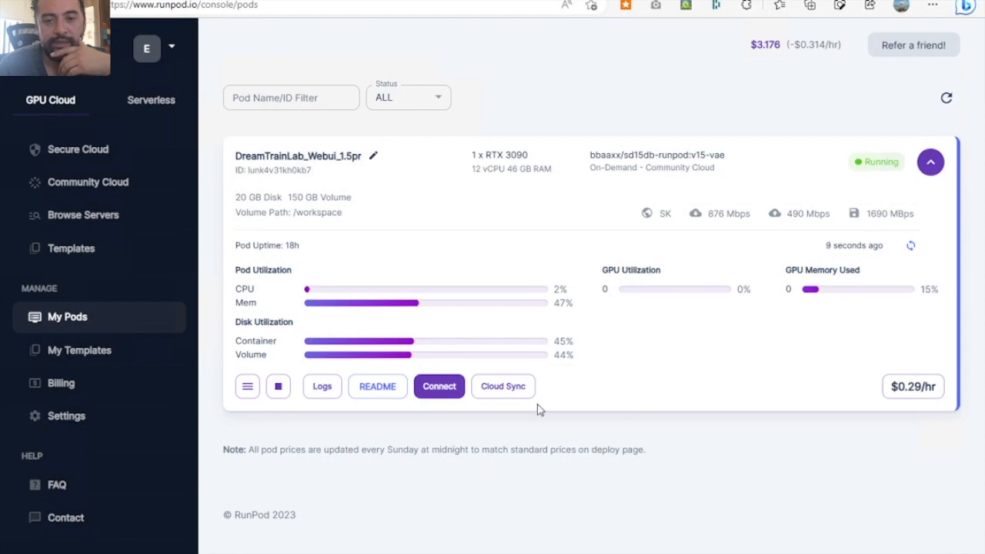
{"action": "left_click", "coordinate": [439, 391]}
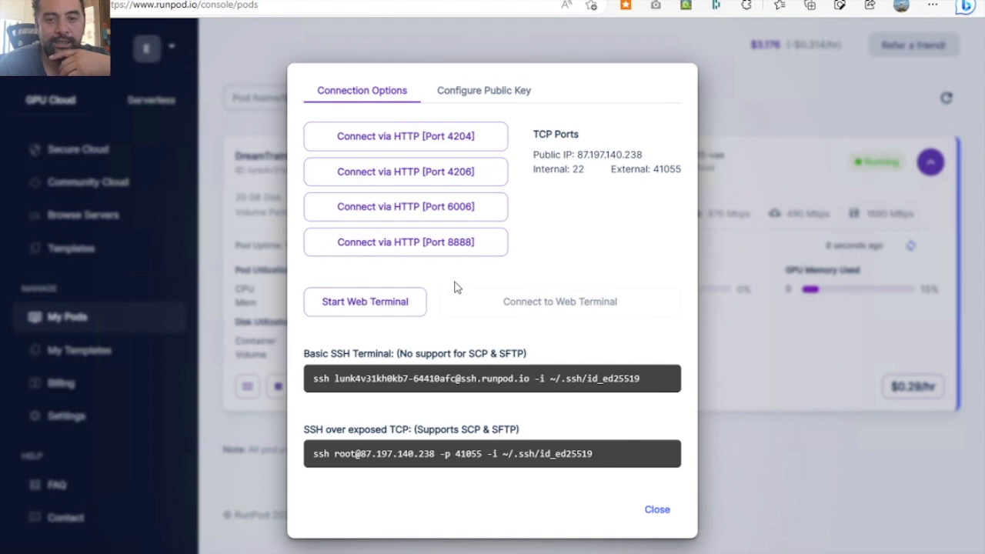
{"action": "left_click", "coordinate": [797, 382]}
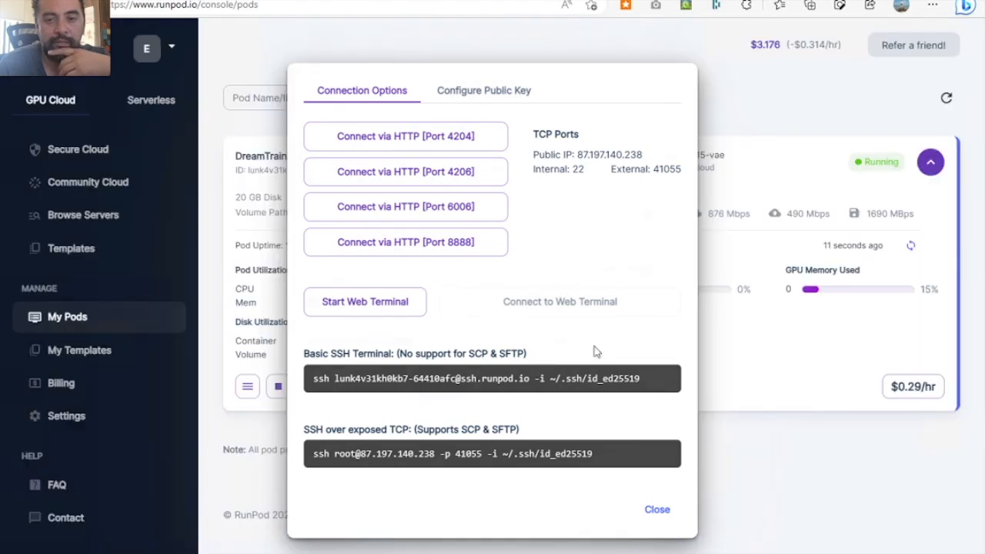
- Review the pod's editable settings and the JUPYTER_PASSWORD environment variable, closing them without saving
{"action": "left_click", "coordinate": [247, 387]}
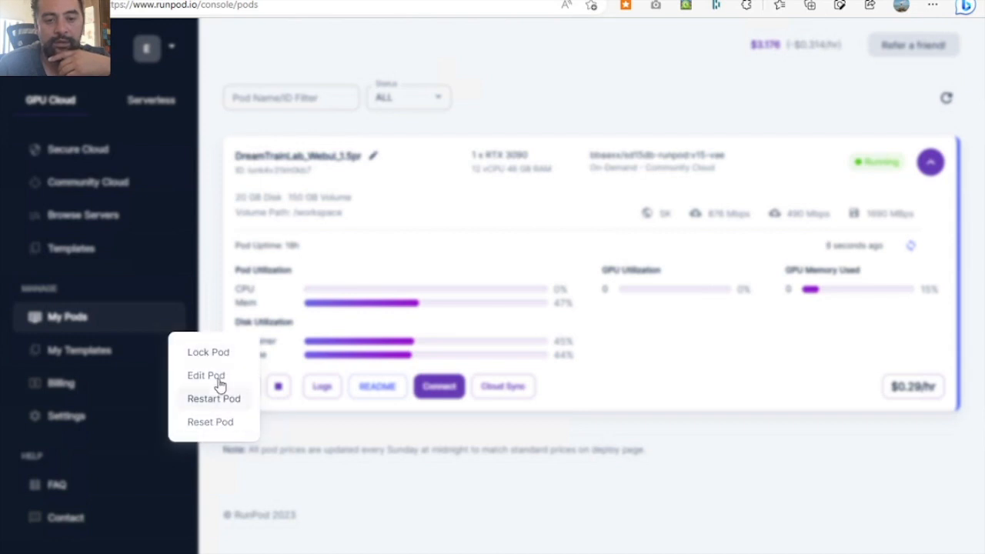
{"action": "left_click", "coordinate": [219, 377]}
{"action": "left_click", "coordinate": [299, 420]}
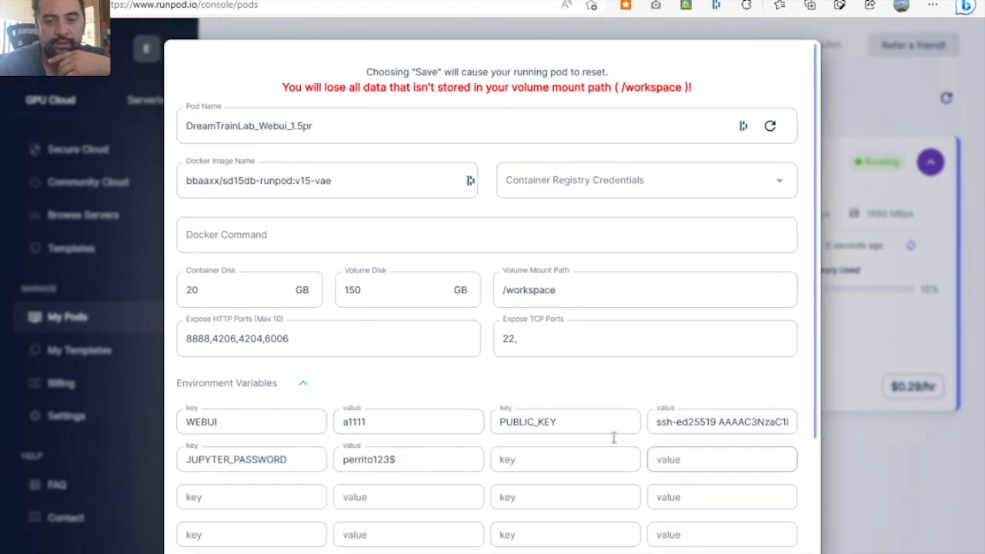
{"action": "left_click_drag", "start_coordinate": [186, 459], "coordinate": [354, 473]}
{"action": "double_click", "coordinate": [357, 459]}
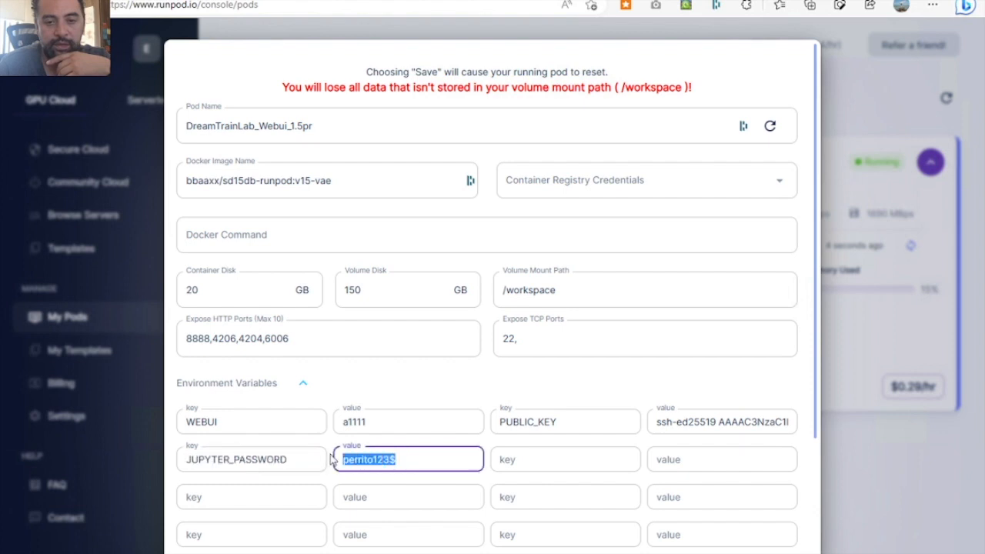
{"action": "left_click", "coordinate": [762, 212]}
{"action": "left_click", "coordinate": [838, 236]}
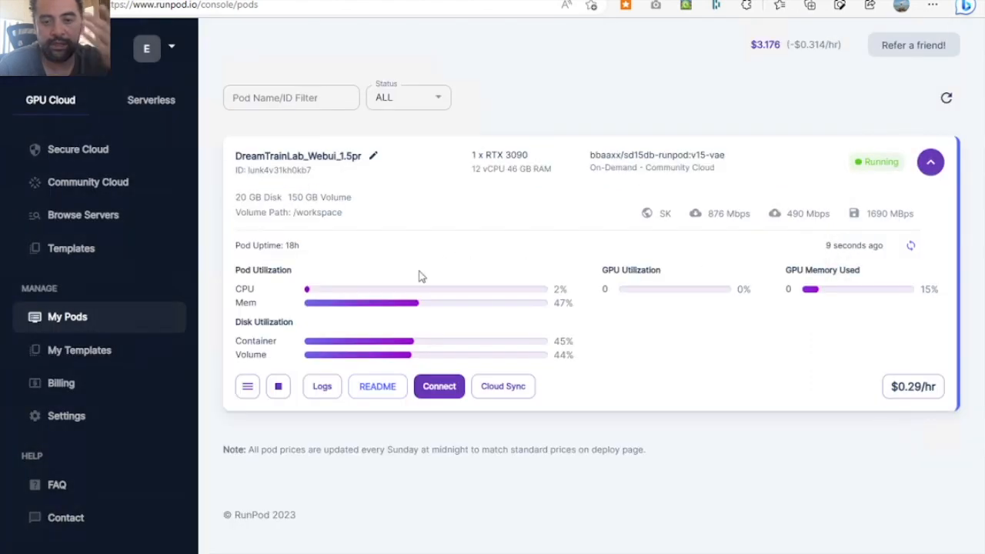
- Open the running pod's connection options and view the web UI served on HTTP port 4206, returning to the options
{"action": "left_click", "coordinate": [427, 388]}
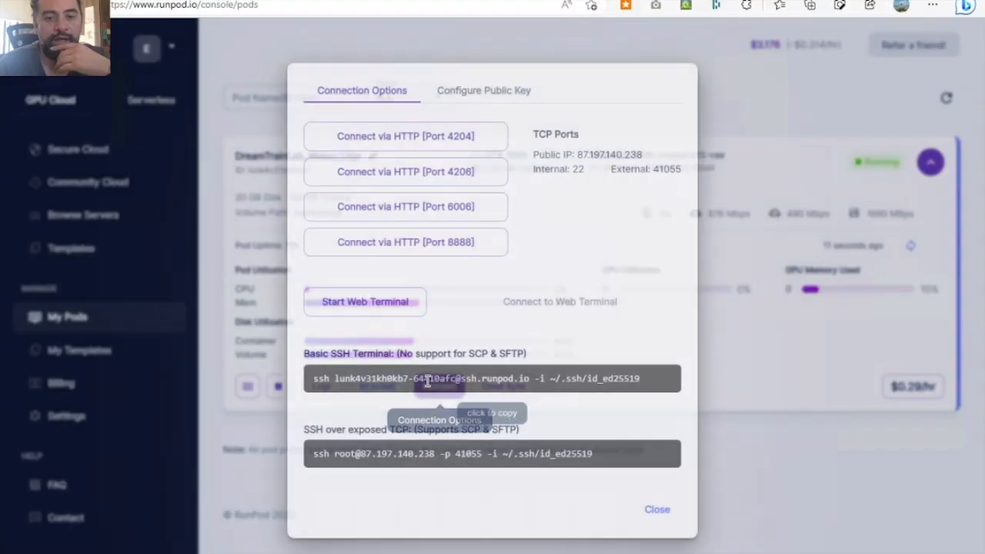
{"action": "left_click", "coordinate": [436, 183]}
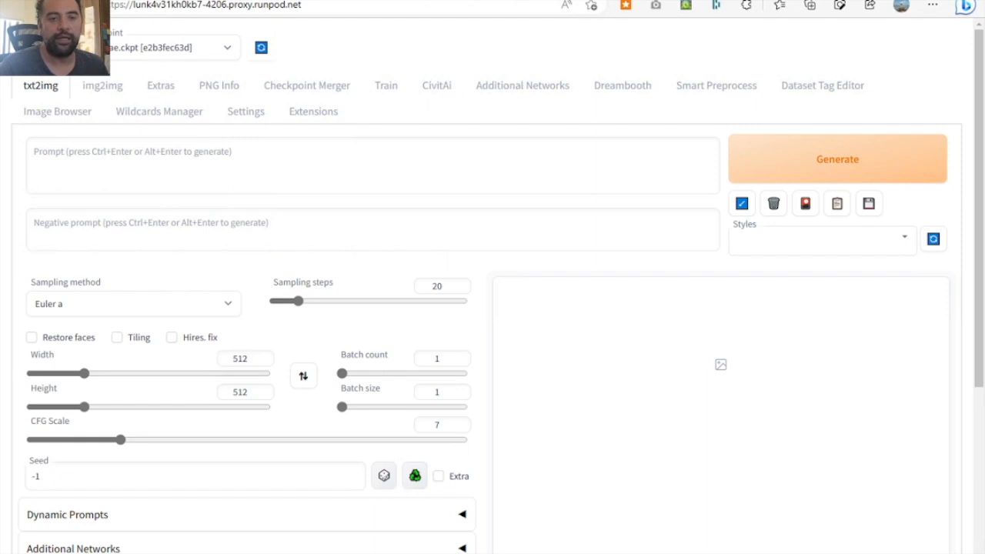
{"action": "left_click", "coordinate": [139, 0]}
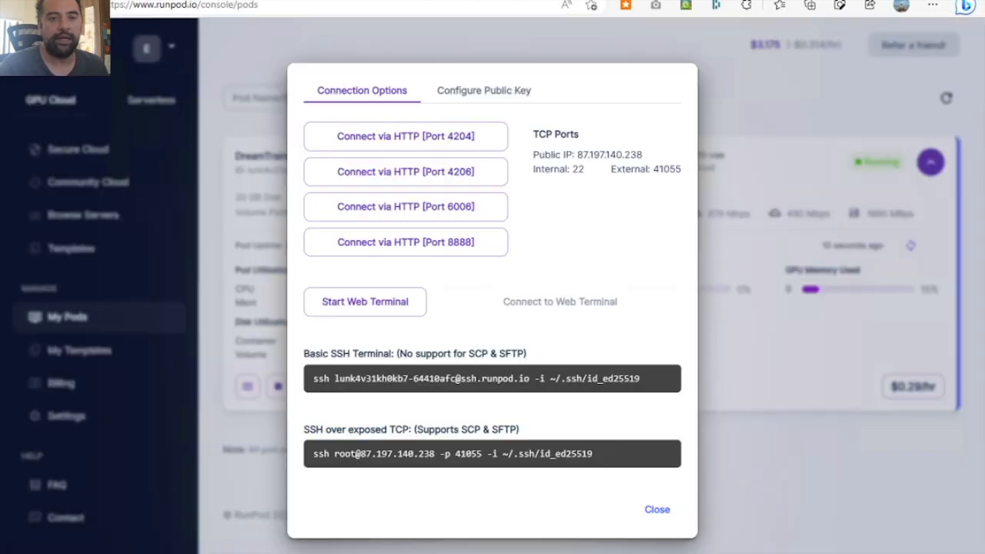
- Connect to the pod via HTTP port 8888 and log in to Jupyter with the Jupyter password
{"action": "left_click", "coordinate": [437, 243]}
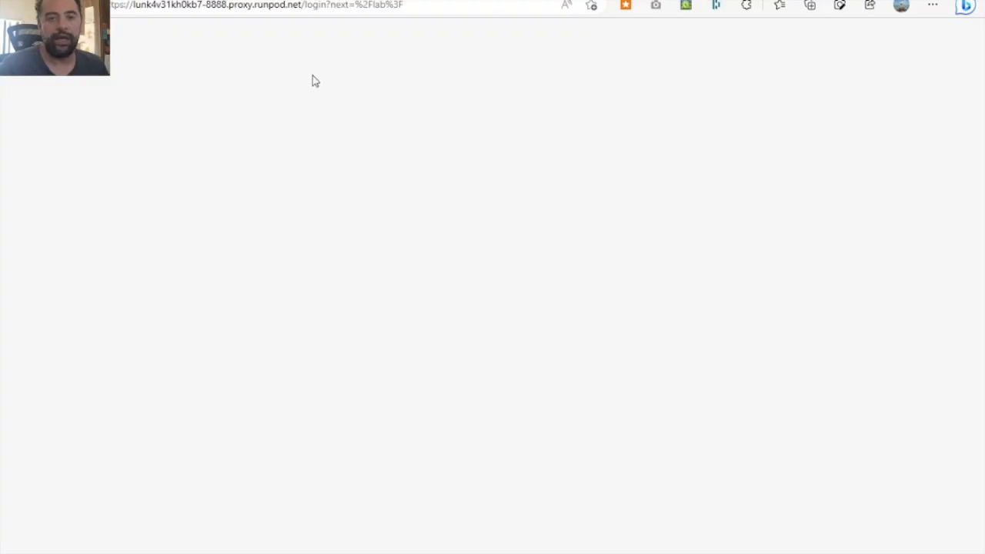
{"action": "left_click", "coordinate": [522, 102]}
{"action": "type", "text": "•••••••••••"}
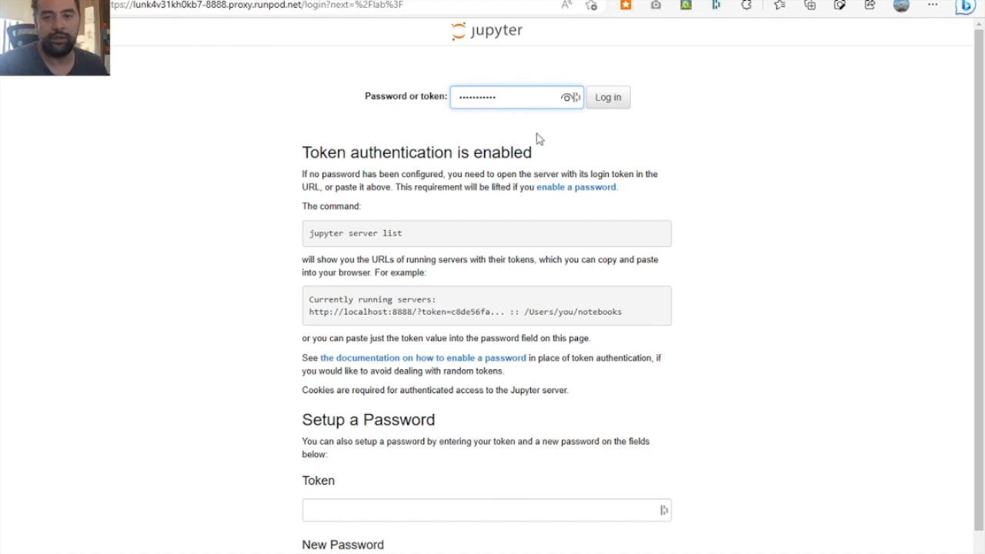
{"action": "key", "text": "Return"}
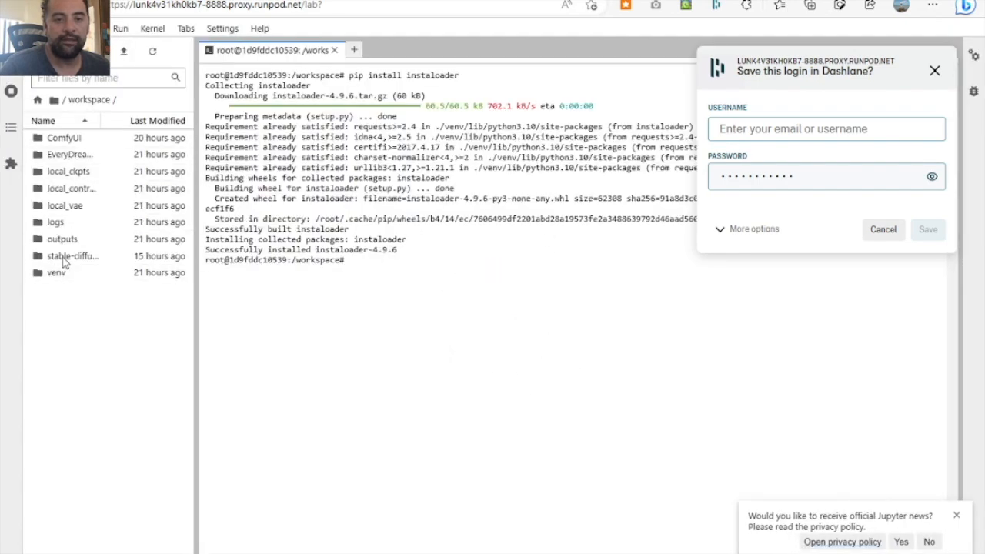
- Widen the JupyterLab file browser and open the dataset folder inside stable-diffusion-webui
{"action": "left_click_drag", "start_coordinate": [196, 255], "coordinate": [264, 255]}
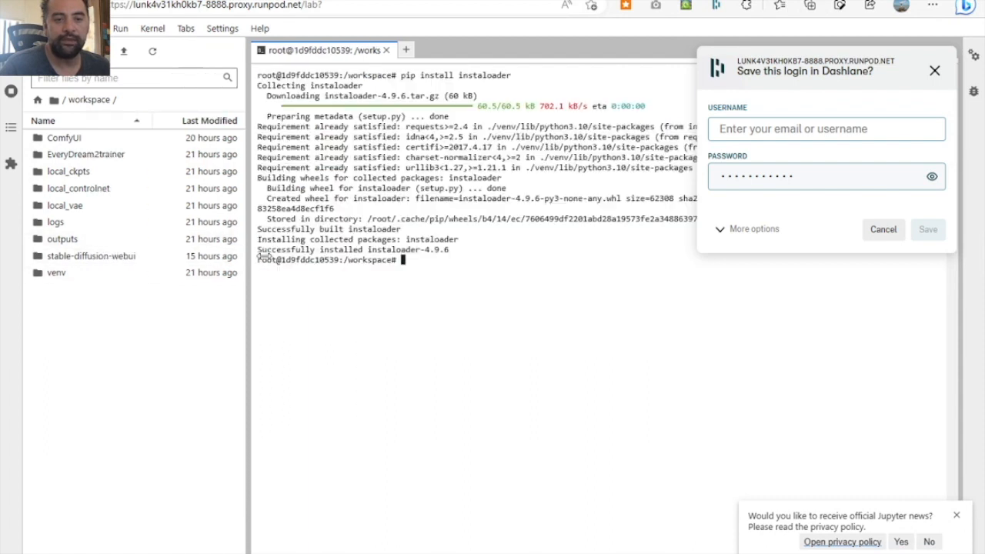
{"action": "left_click", "coordinate": [97, 256]}
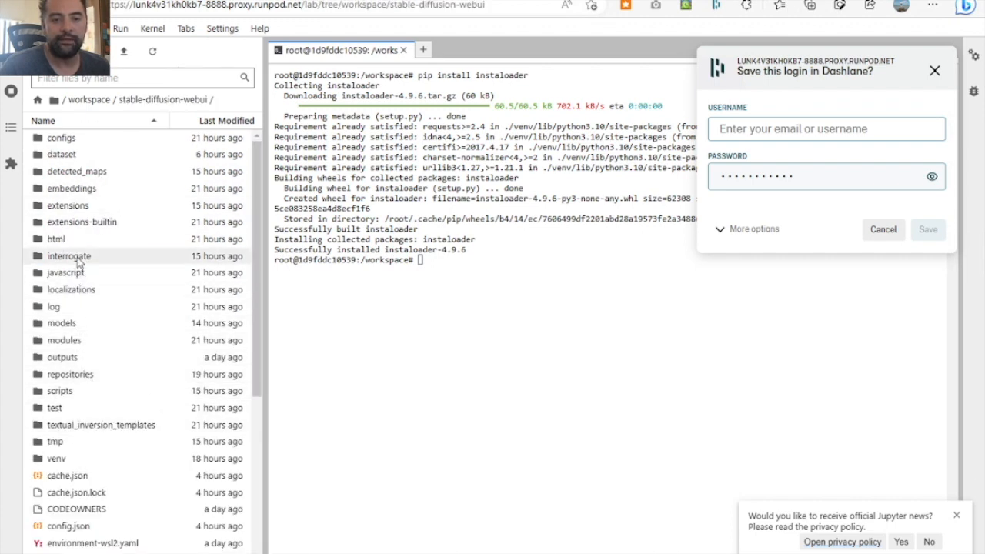
{"action": "double_click", "coordinate": [74, 158]}
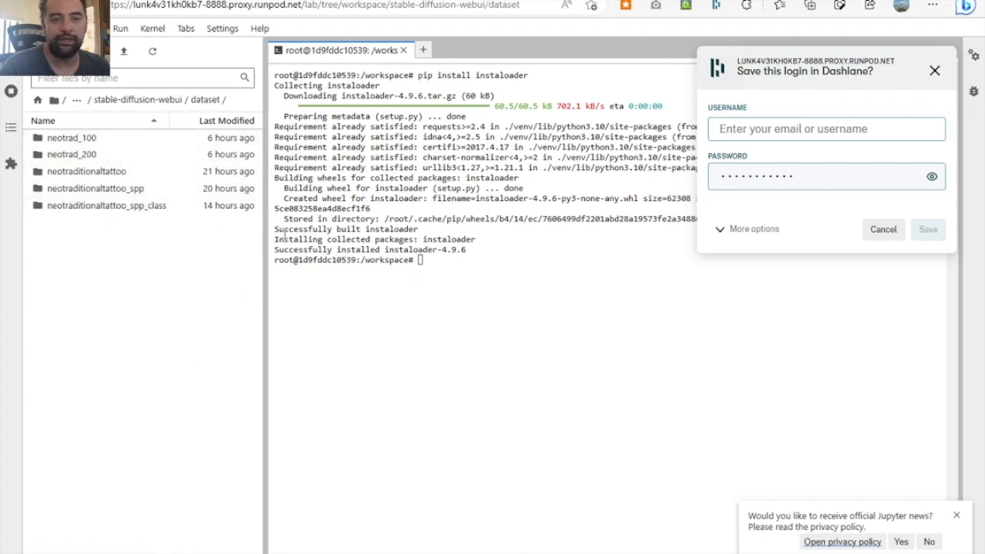
- Create a new folder with the default name inside the dataset folder and open it
{"action": "right_click", "coordinate": [87, 239]}
{"action": "left_click", "coordinate": [123, 312]}
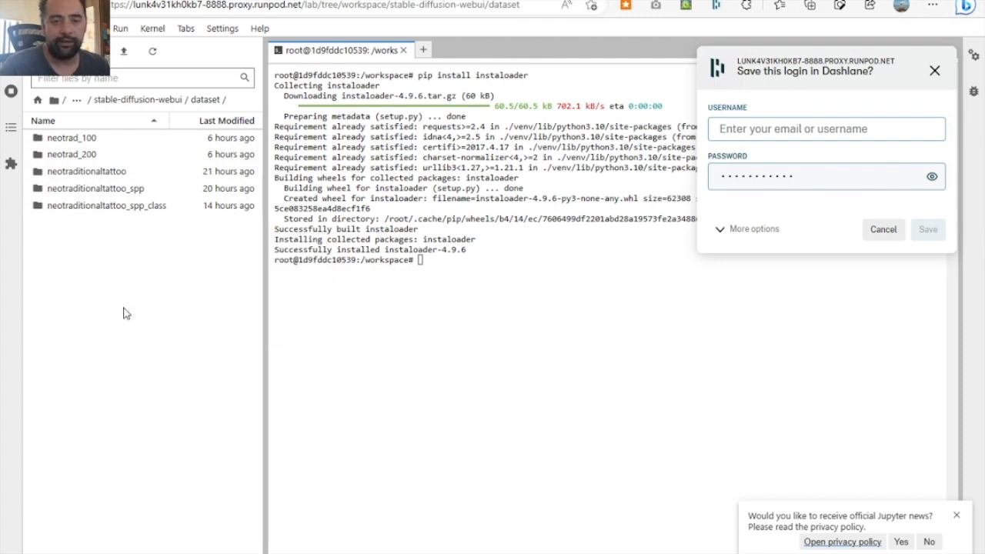
{"action": "key", "text": "Return"}
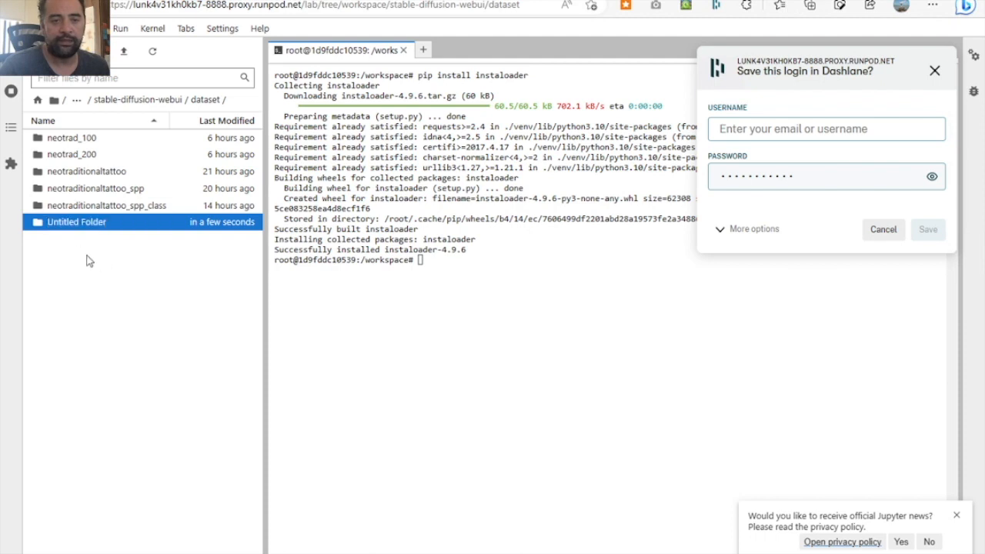
{"action": "double_click", "coordinate": [83, 231]}
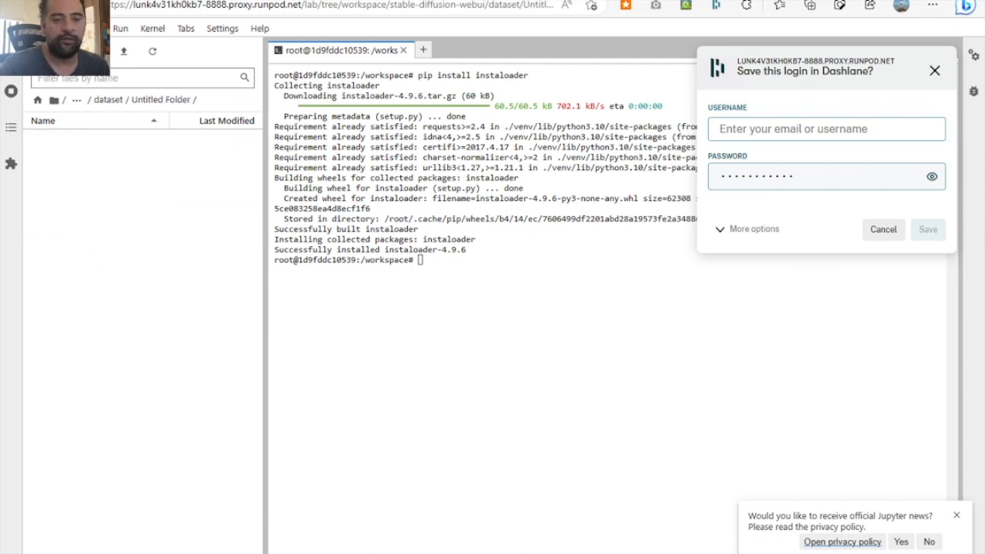
- Return to the RunPod console, close the connection options, and open the runpodctl GitHub repository from the FAQ documentation
{"action": "mouse_move", "coordinate": [208, 545]}
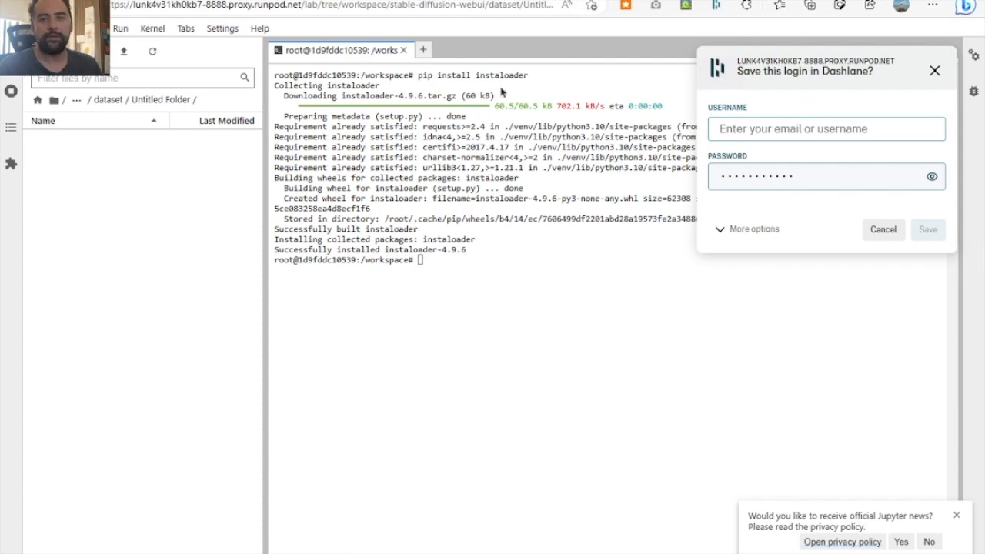
{"action": "key", "text": "ctrl+shift+Tab"}
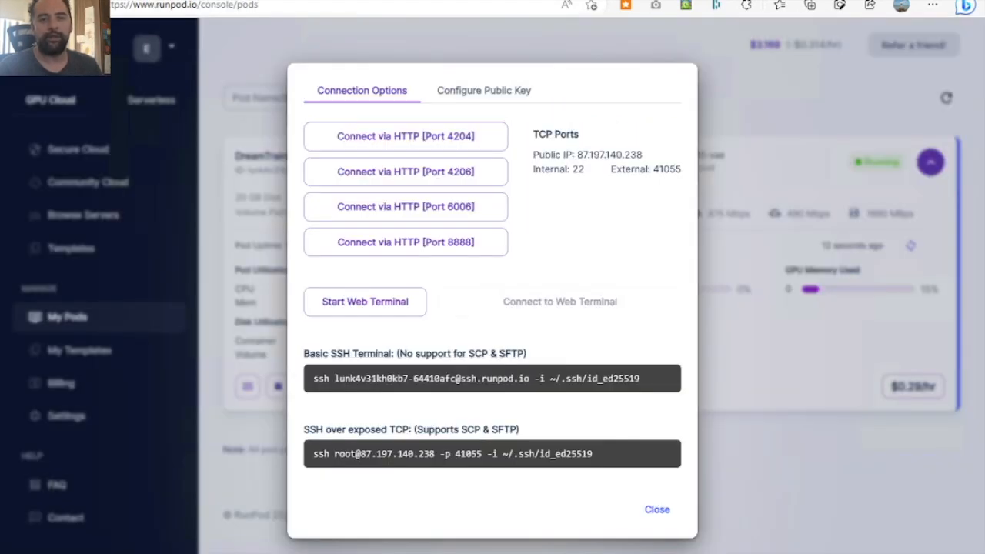
{"action": "left_click", "coordinate": [112, 228]}
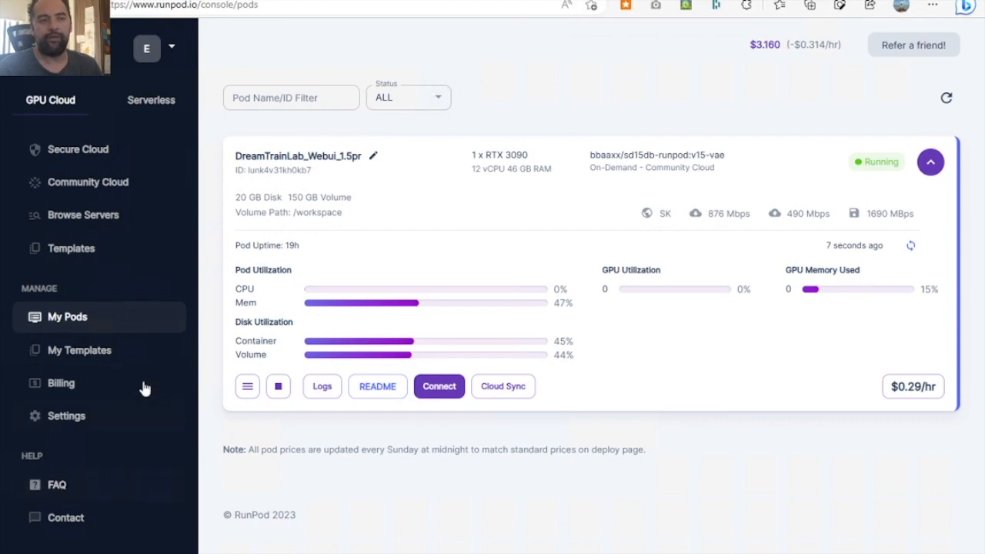
{"action": "left_click", "coordinate": [75, 487]}
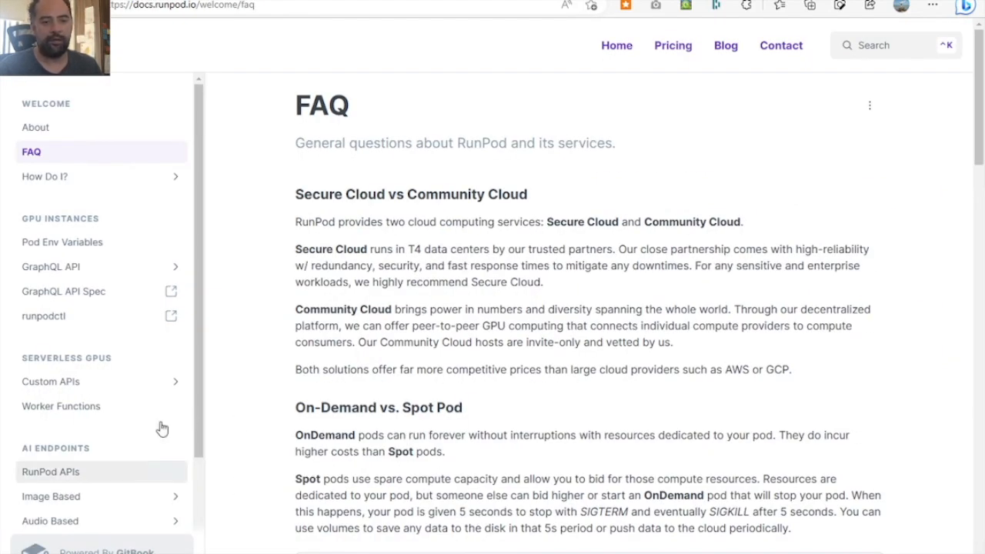
{"action": "left_click", "coordinate": [87, 316]}
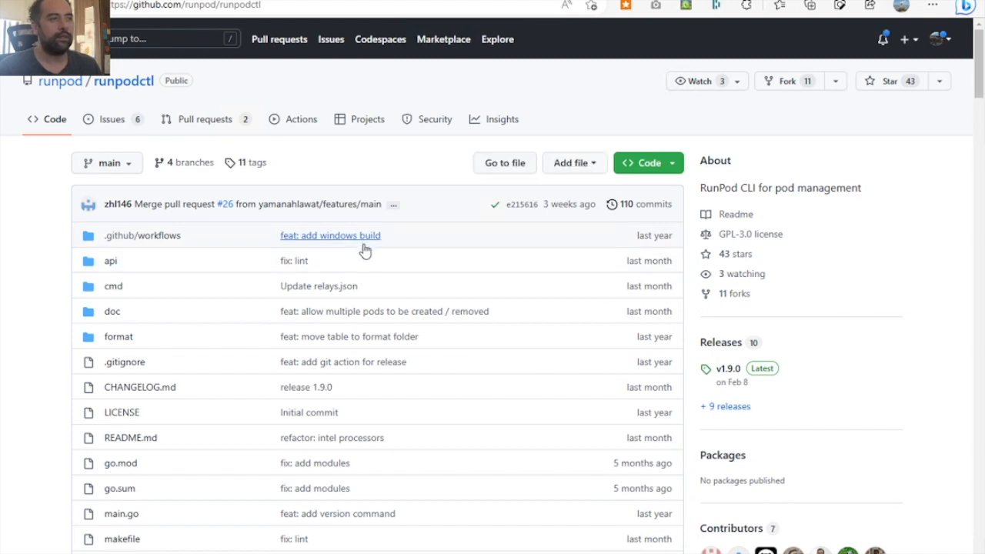
- Examine the runpodctl README's tutorial chapters and its install commands for linux, osx (ARM) and osx (AMD)
{"action": "scroll", "coordinate": [409, 303], "scroll_direction": "down", "scroll_amount": 15}
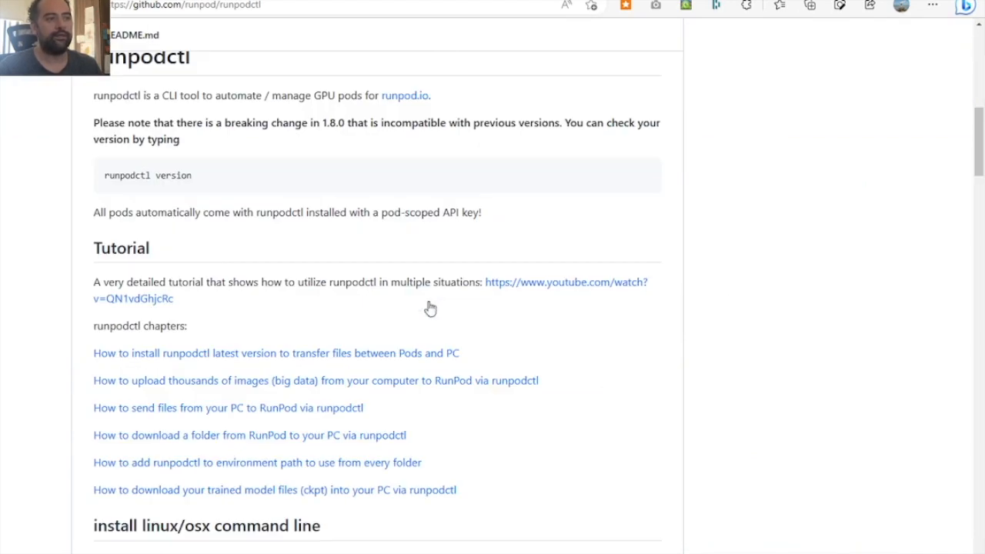
{"action": "scroll", "coordinate": [430, 309], "scroll_direction": "up", "scroll_amount": 3}
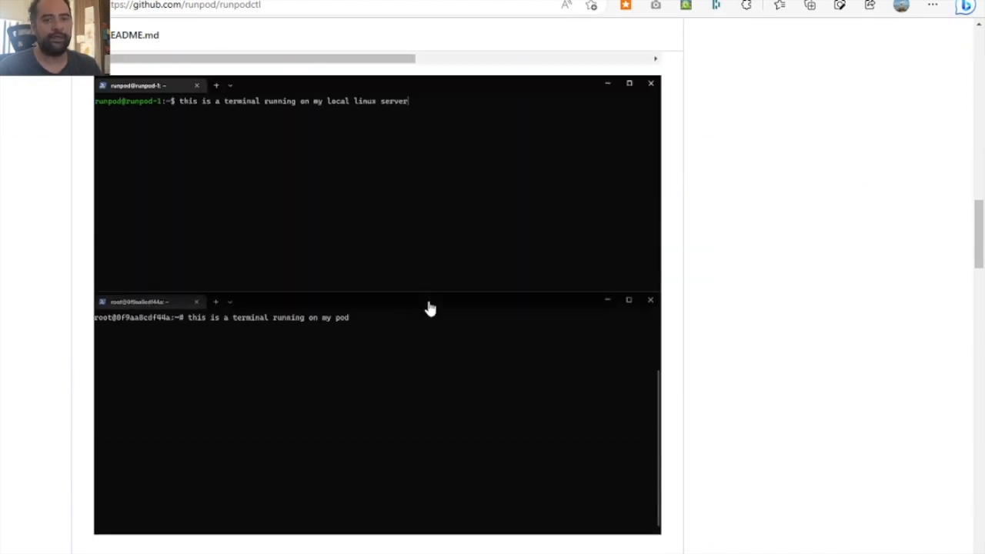
{"action": "scroll", "coordinate": [430, 309], "scroll_direction": "up", "scroll_amount": 4}
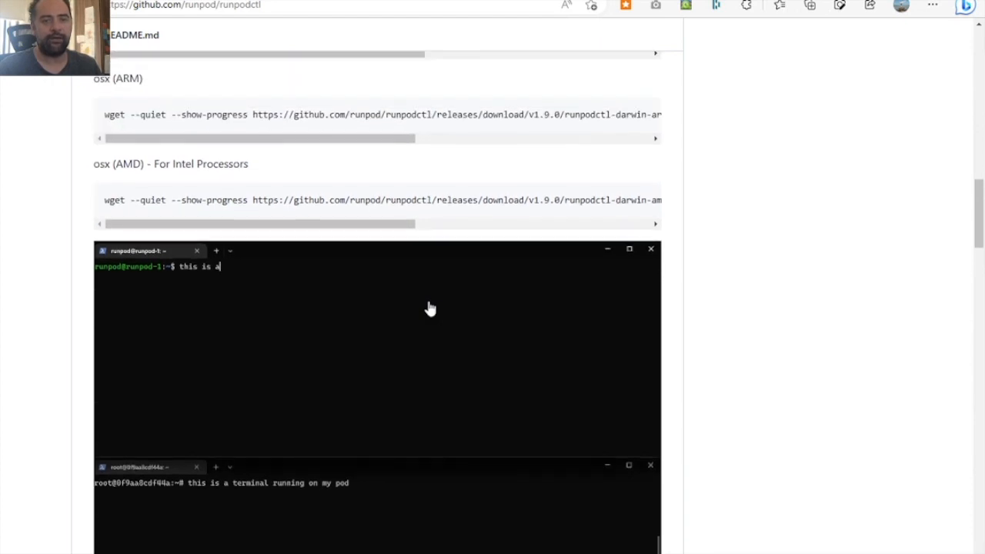
{"action": "scroll", "coordinate": [430, 308], "scroll_direction": "up", "scroll_amount": 2}
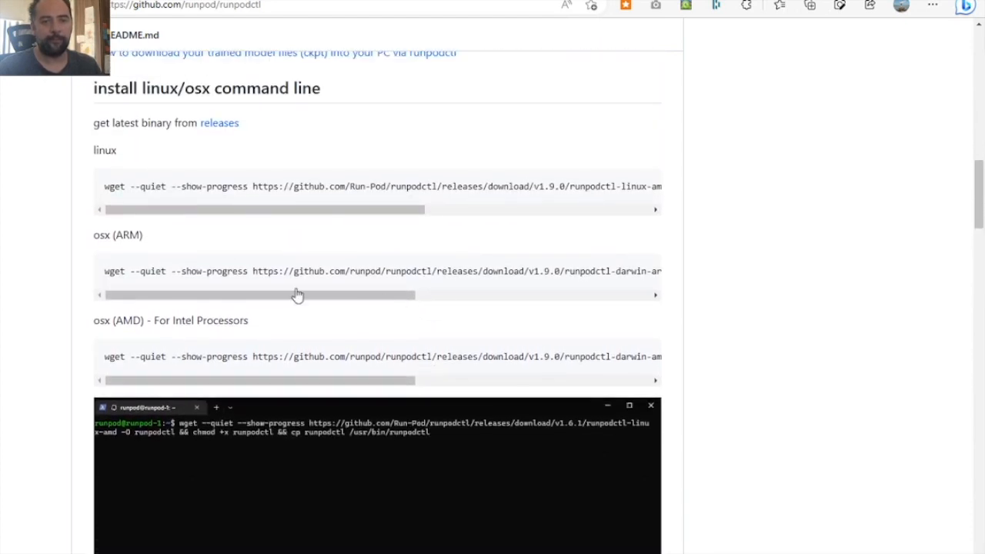
{"action": "left_click_drag", "start_coordinate": [201, 297], "coordinate": [90, 282]}
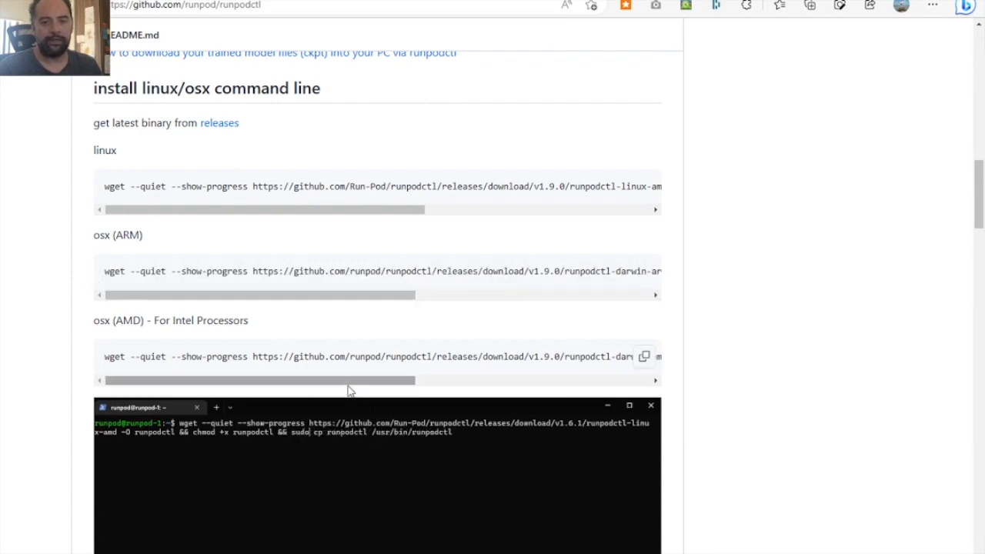
{"action": "left_click_drag", "start_coordinate": [346, 386], "coordinate": [4, 350]}
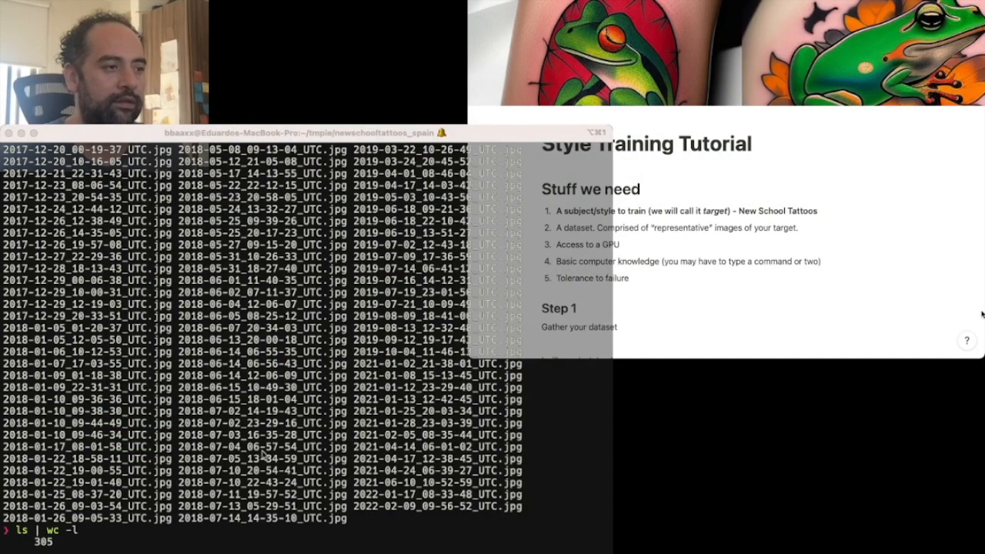
- Switch to the local terminal, list the dataset images, and move up to the parent folder of newschooltattoos_spain
{"action": "left_click", "coordinate": [159, 533]}
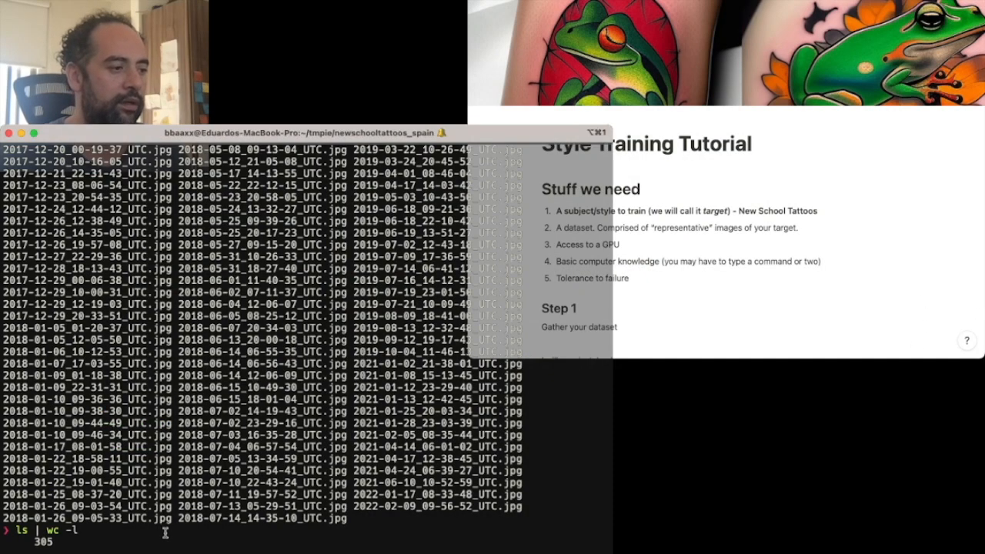
{"action": "type", "text": "ls"}
{"action": "key", "text": "Return"}
{"action": "type", "text": "cd .."}
{"action": "key", "text": "Return"}
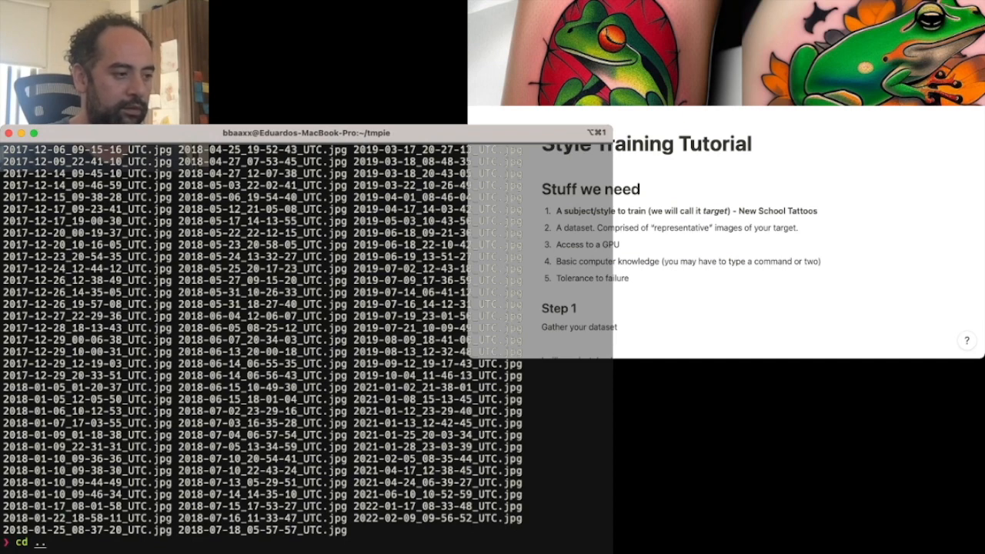
- Run "runpodctl send newschooltattoos_spain" in the local terminal and switch back to JupyterLab in the browser
{"action": "type", "text": "runpodctl send newschooltattoos_spain"}
{"action": "key", "text": "Return"}
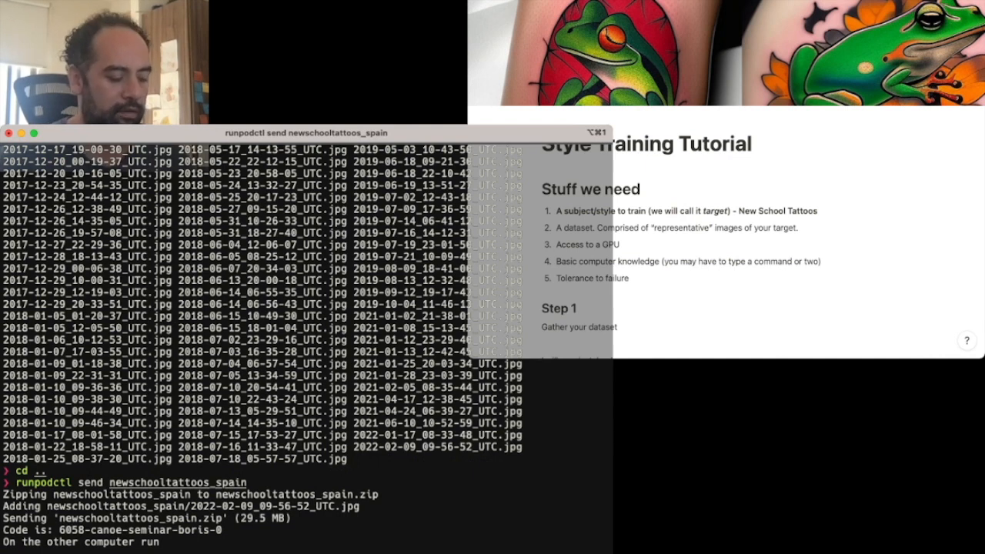
{"action": "key", "text": "super+Tab"}
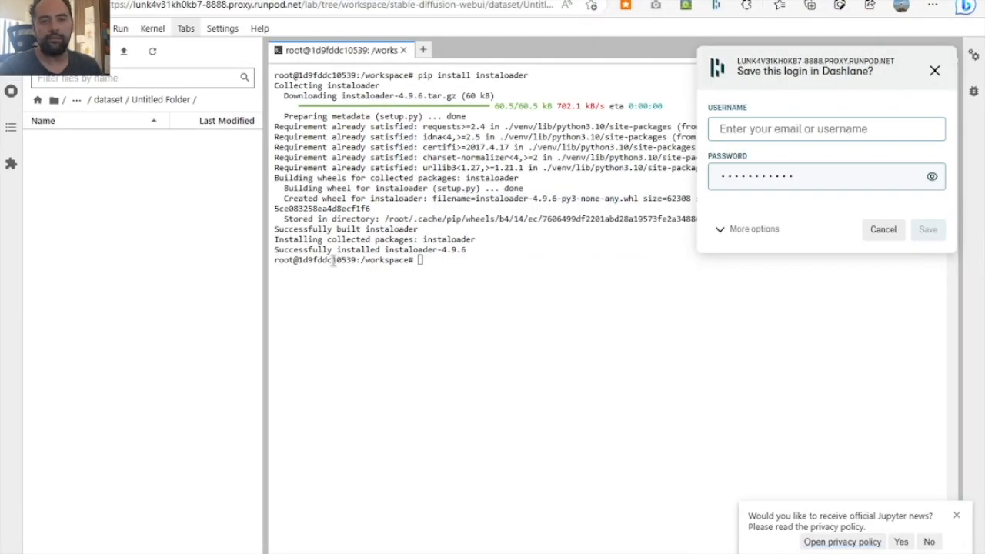
{"action": "type", "text": "cd st"}
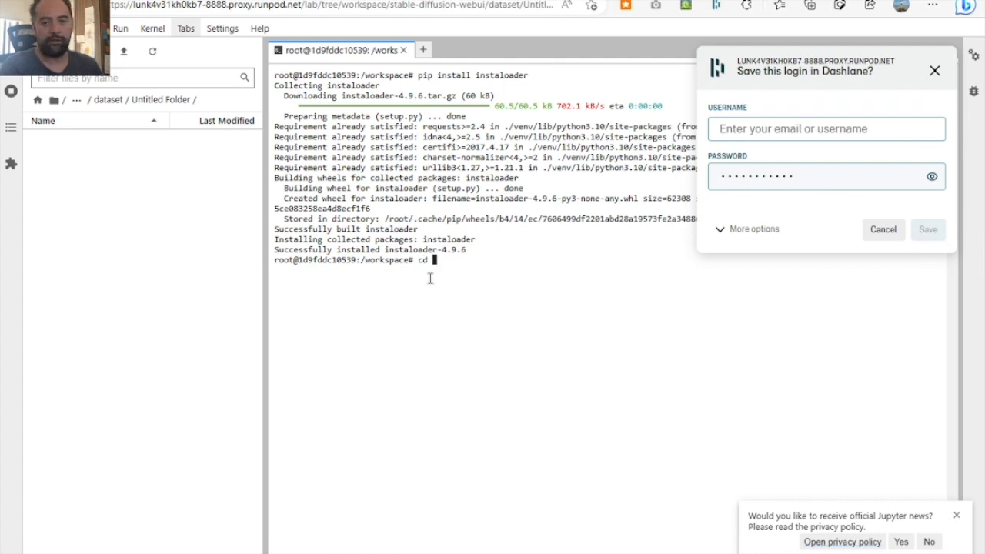
{"action": "key", "text": "BackSpace"}
{"action": "key", "text": "BackSpace"}
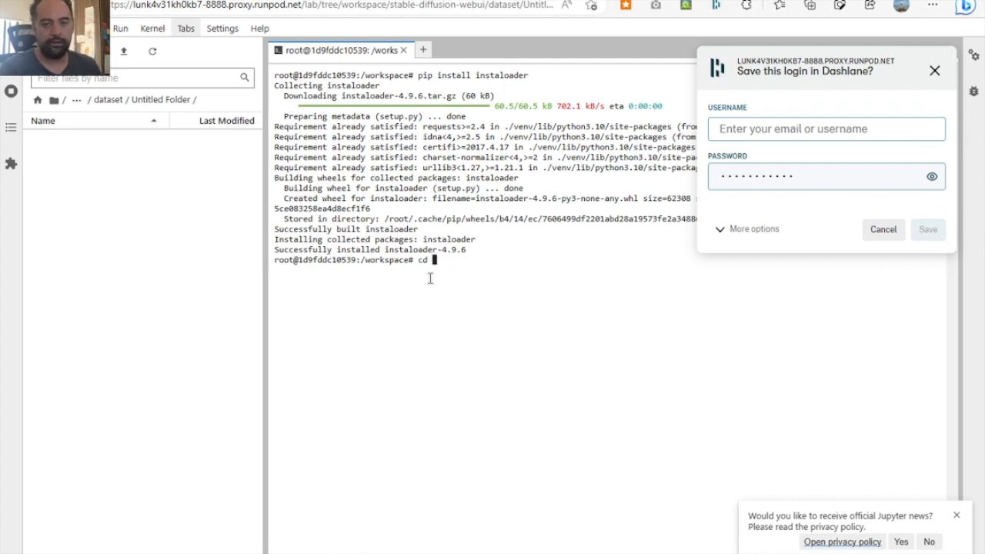
{"action": "type", "text": "da"}
{"action": "type", "text": "t"}
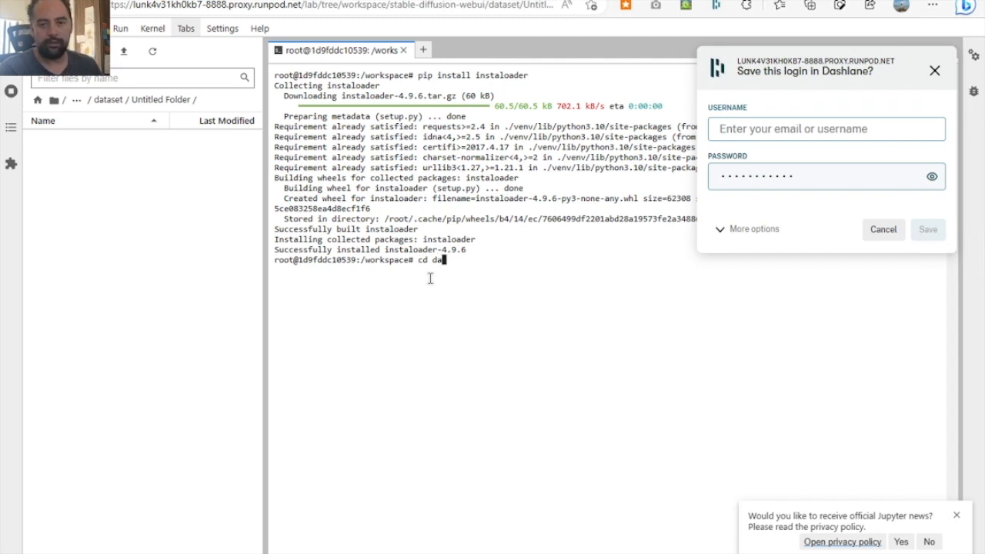
{"action": "type", "text": "ls"}
- List the workspace contents in the pod's terminal and change directory to stable-diffusion-webui/dataset/
{"action": "key", "text": "Return"}
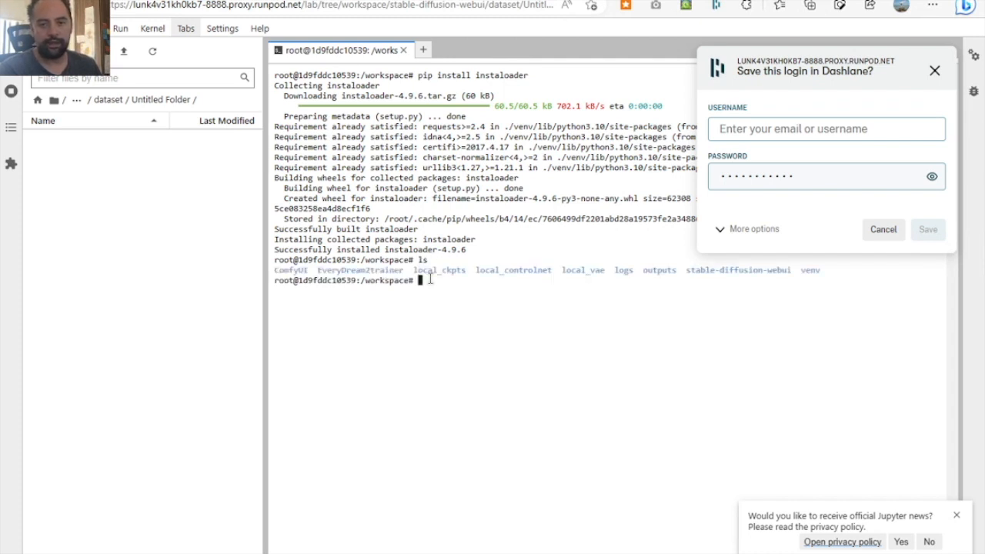
{"action": "type", "text": "cd st"}
{"action": "key", "text": "Tab"}
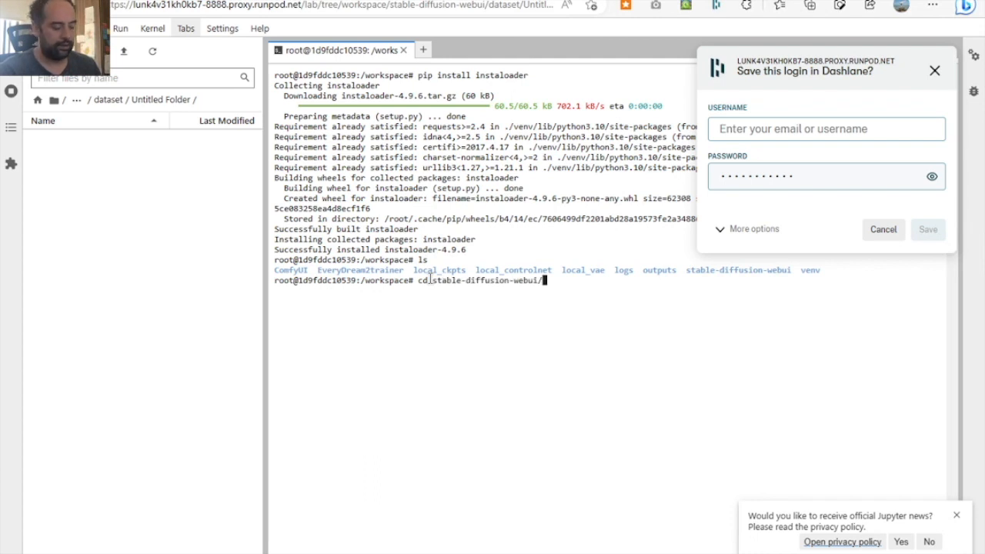
{"action": "type", "text": "dat"}
{"action": "key", "text": "Tab"}
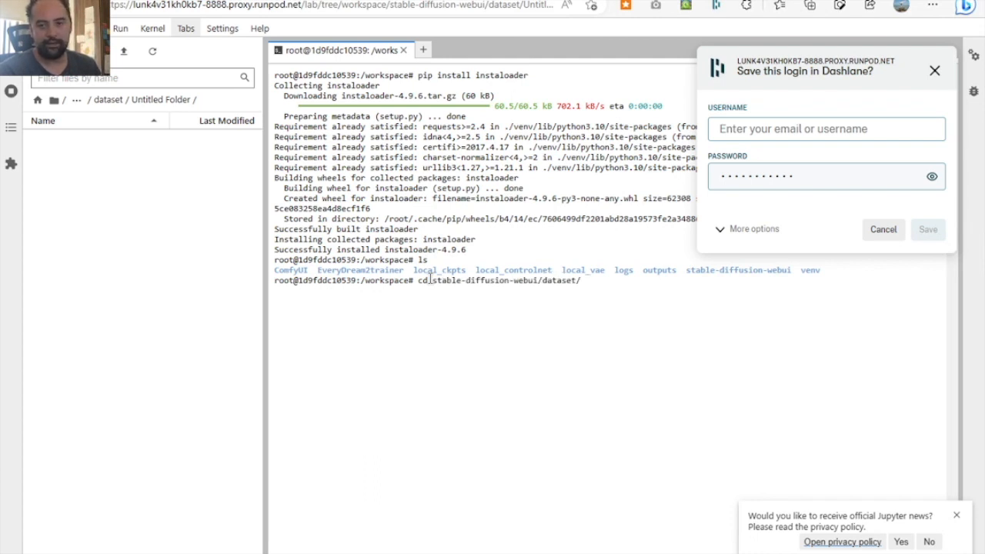
{"action": "key", "text": "Return"}
- Clear the pod's terminal and run runpodctl receive with the one-time transfer code to download newschooltattoos_spain.zip
{"action": "type", "text": "clear"}
{"action": "key", "text": "Return"}
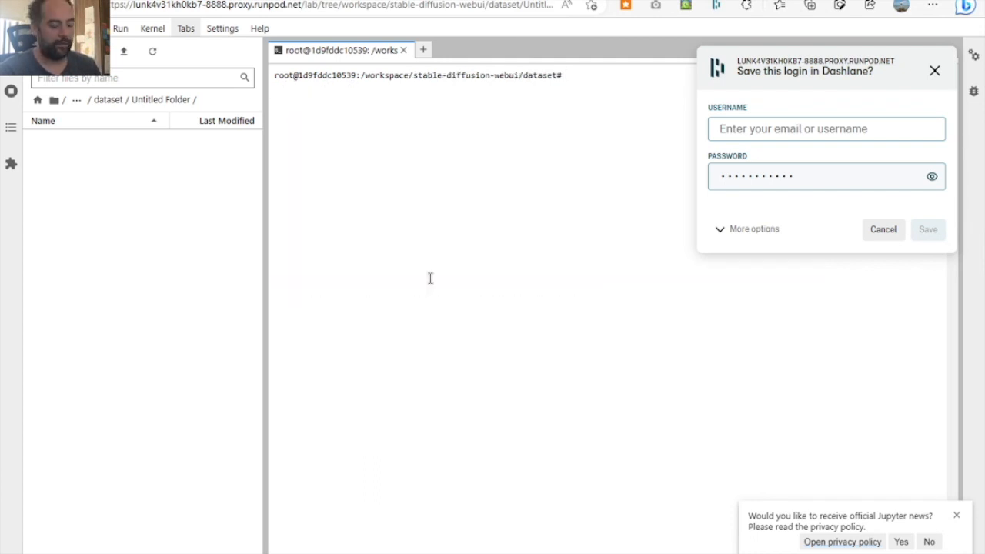
{"action": "key", "text": "ctrl+v"}
{"action": "key", "text": "Return"}
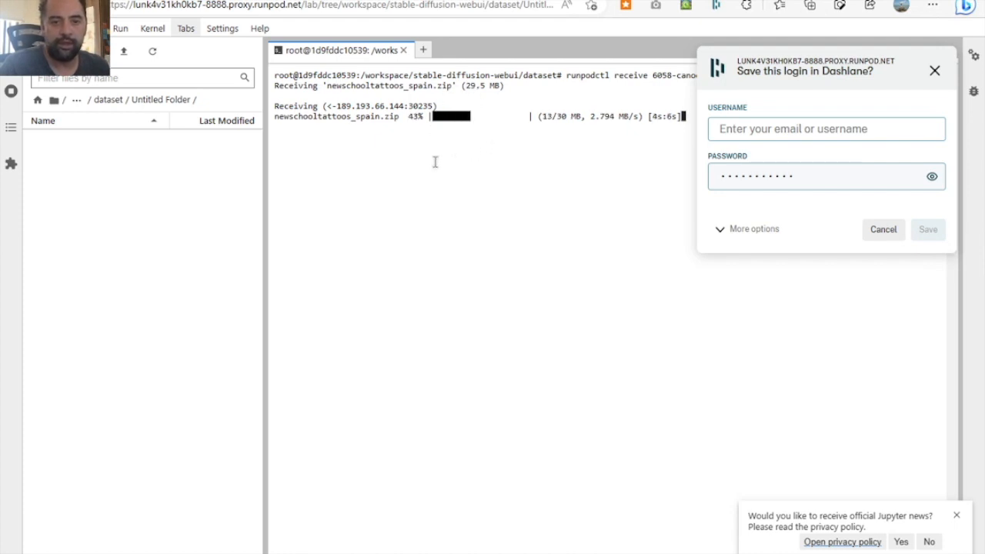
- Return to the dataset folder in the JupyterLab file browser and open neotraditionaltattoo_spp_class to view its files
{"action": "left_click", "coordinate": [109, 101]}
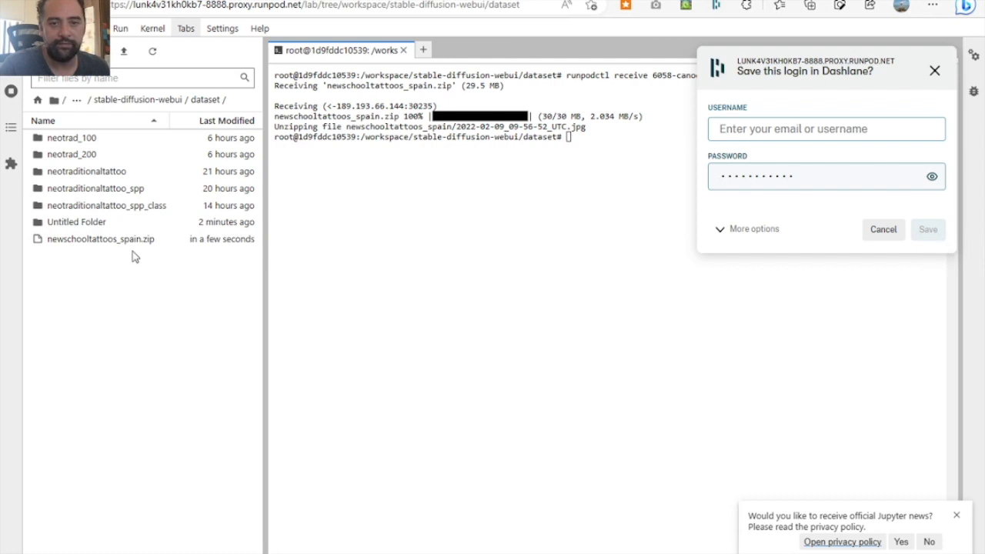
{"action": "left_click", "coordinate": [117, 206]}
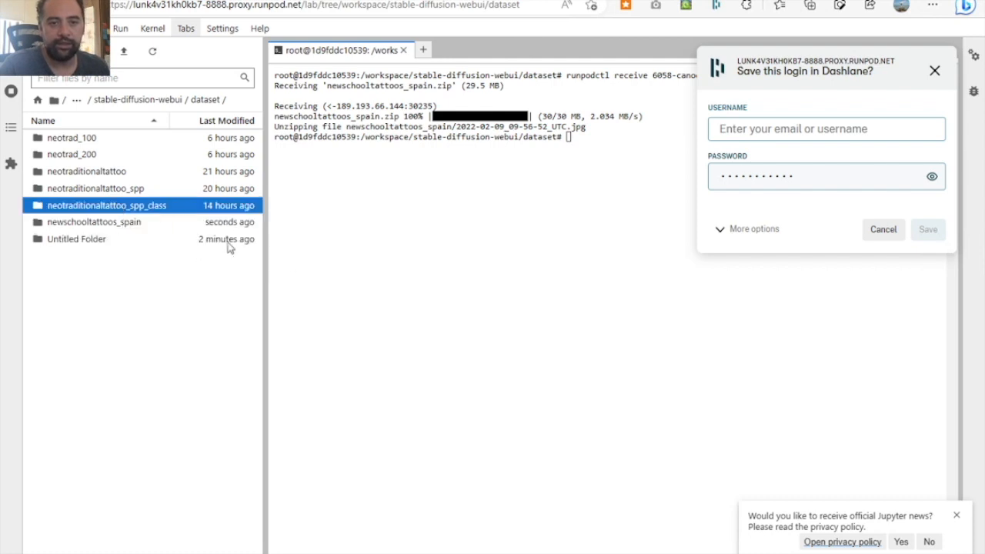
{"action": "double_click", "coordinate": [146, 212]}
{"action": "left_click", "coordinate": [247, 201]}
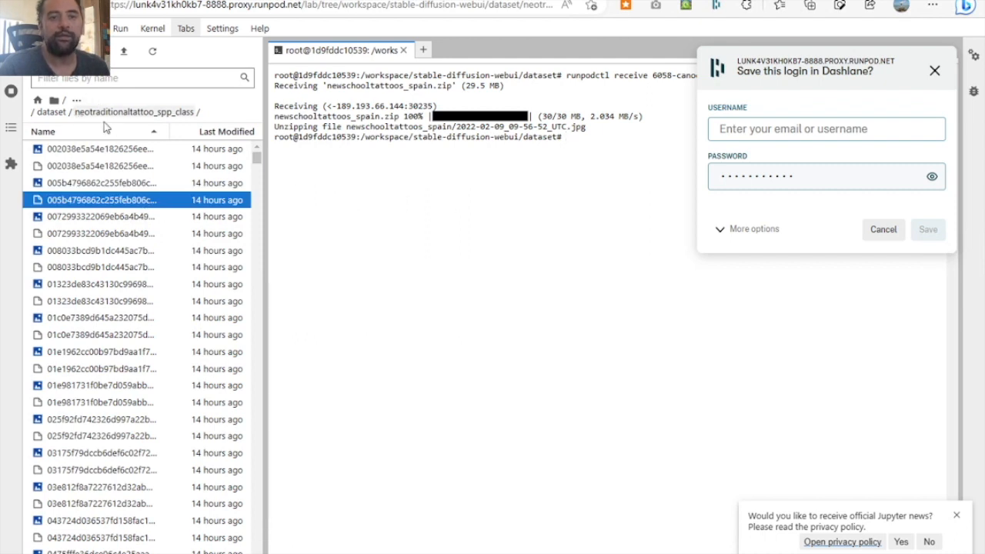
- Copy the path of the newschooltattoos_spain dataset folder from the pod's terminal prompt
{"action": "left_click", "coordinate": [108, 0]}
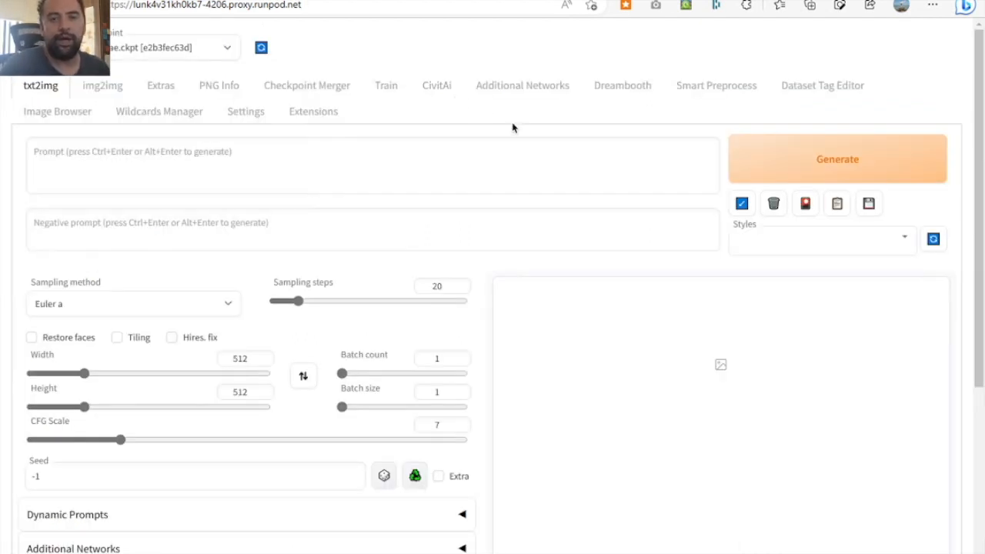
{"action": "left_click", "coordinate": [415, 1]}
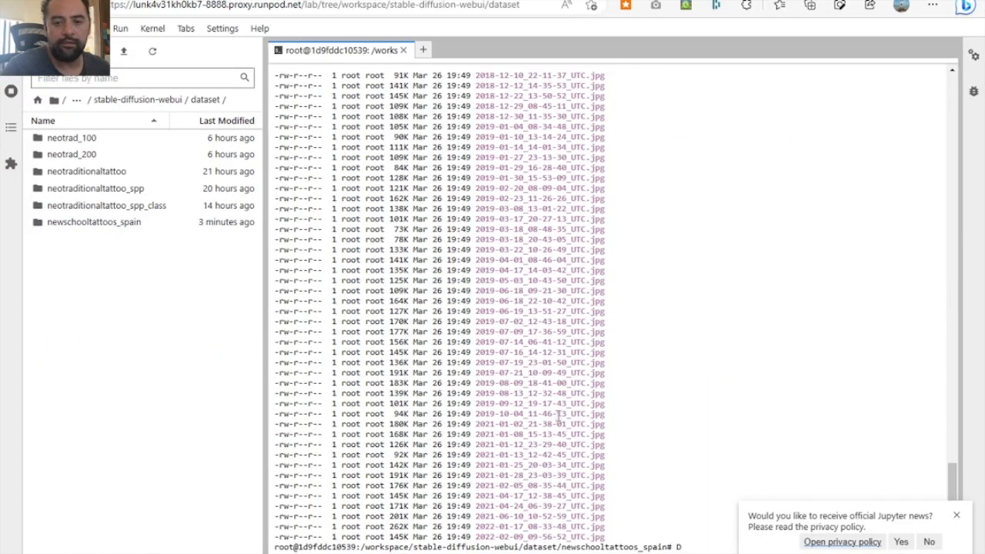
{"action": "left_click_drag", "start_coordinate": [670, 547], "coordinate": [523, 547]}
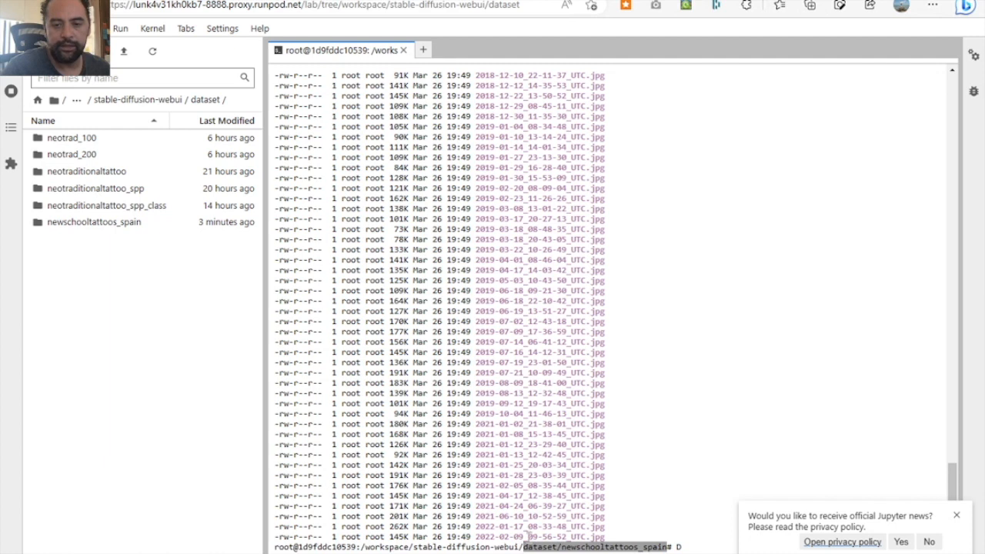
{"action": "left_click_drag", "start_coordinate": [362, 547], "coordinate": [646, 545]}
{"action": "key", "text": "ctrl+c"}
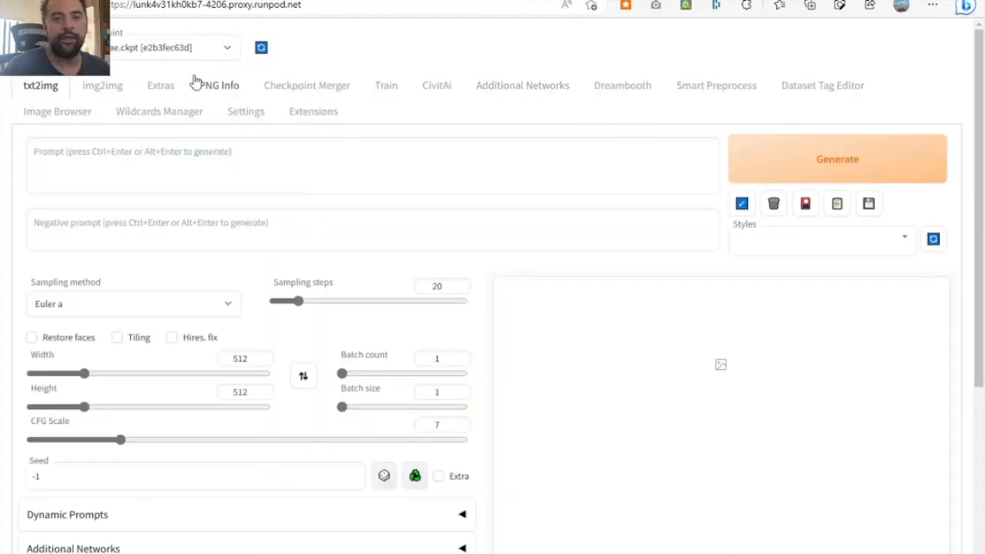
- Switch to the Stable Diffusion web UI and browse the images of /workspace/stable-diffusion-webui/dataset/newschooltattoos_spain as an Others directory in the Image Browser
{"action": "left_click", "coordinate": [66, 114]}
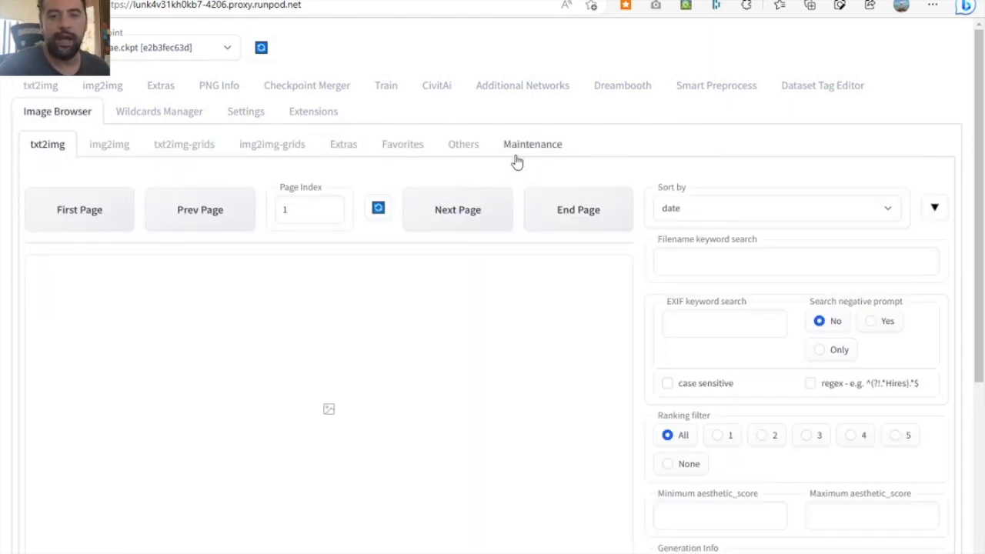
{"action": "left_click", "coordinate": [467, 151]}
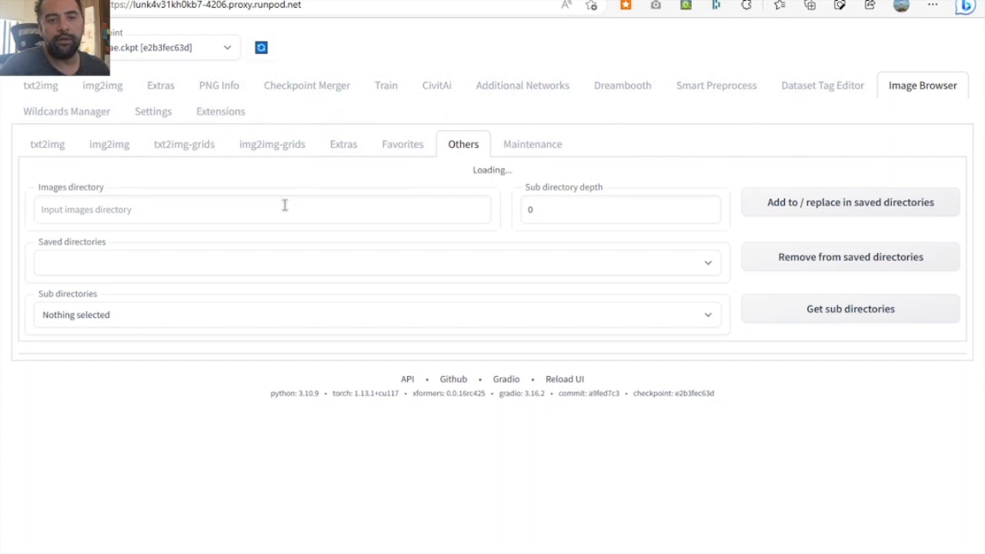
{"action": "left_click", "coordinate": [280, 204]}
{"action": "key", "text": "ctrl+v"}
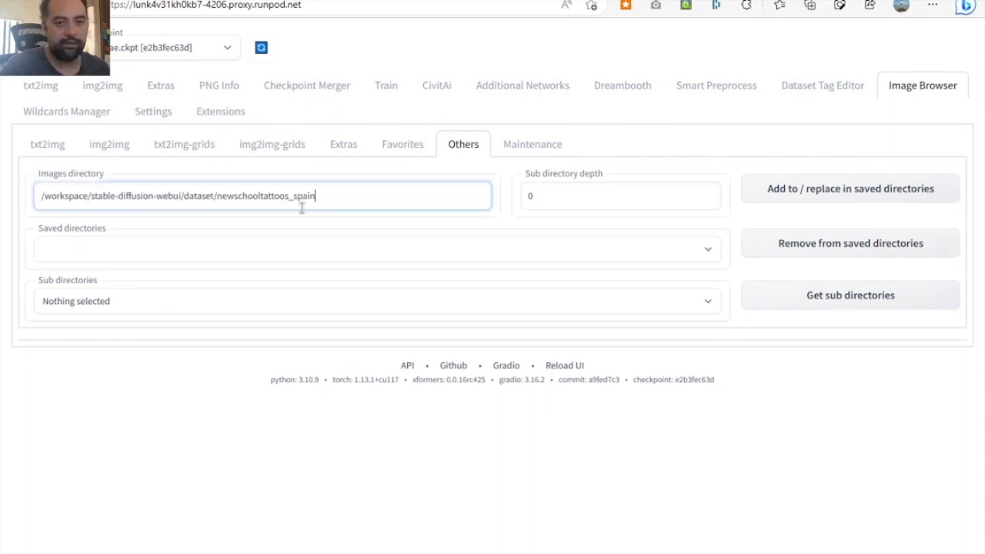
{"action": "key", "text": "Return"}
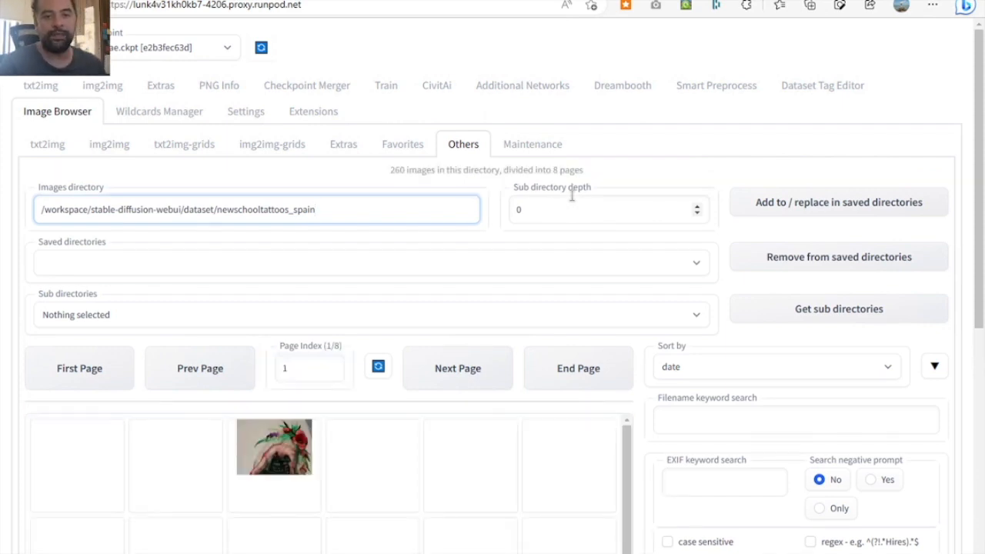
{"action": "scroll", "coordinate": [418, 339], "scroll_direction": "down", "scroll_amount": 1}
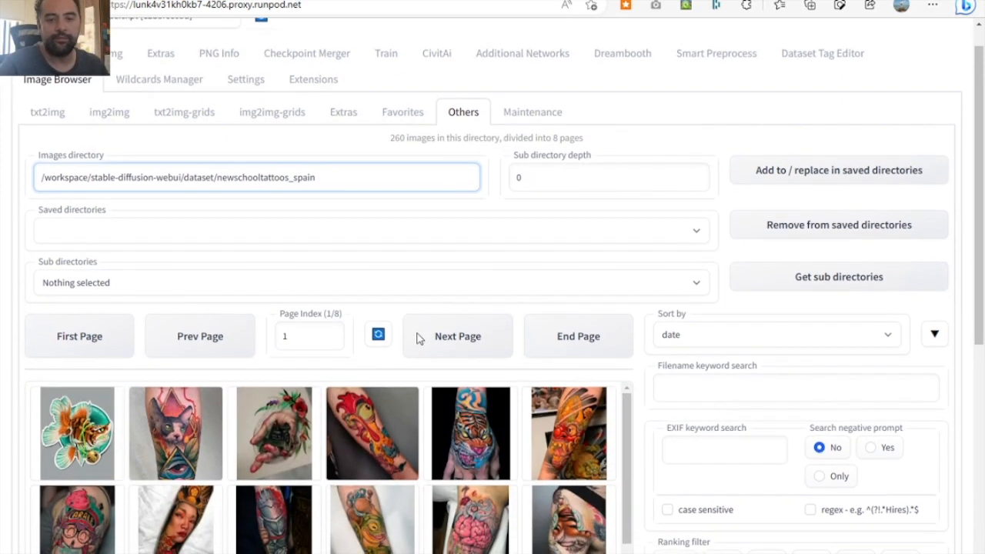
{"action": "scroll", "coordinate": [560, 423], "scroll_direction": "down", "scroll_amount": 2}
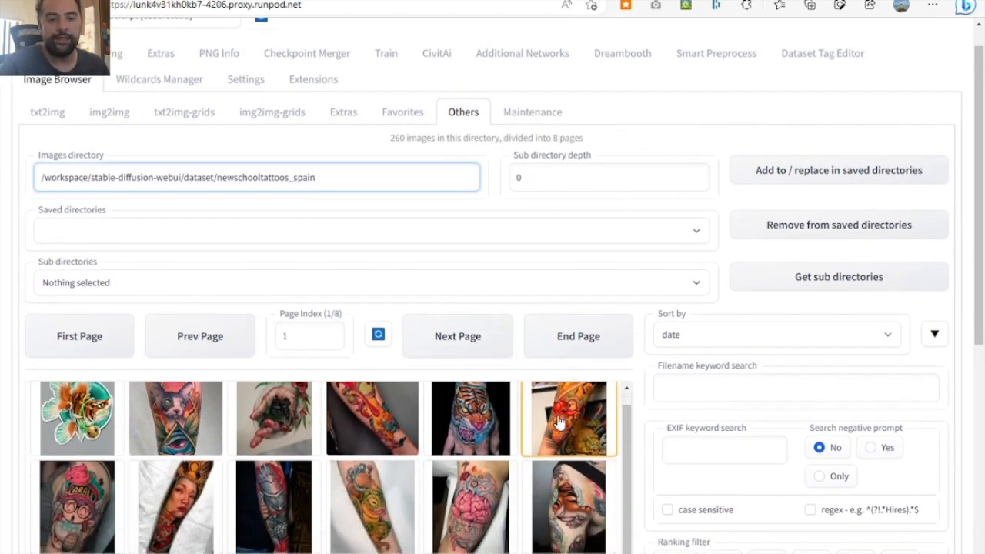
{"action": "scroll", "coordinate": [560, 422], "scroll_direction": "up", "scroll_amount": 2}
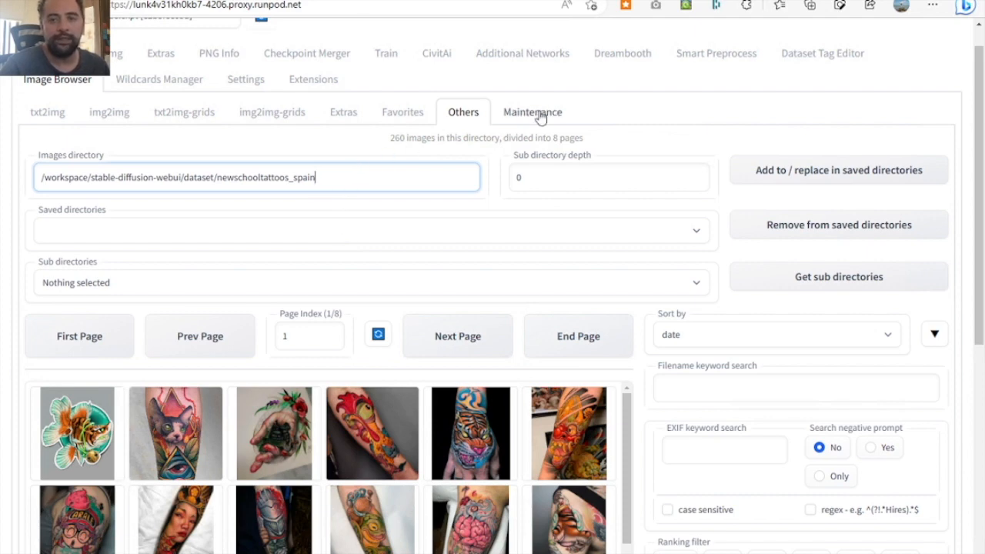
- In Smart Preprocess, set the source directory to /workspace/stable-diffusion-webui/dataset/newschooltattoos_spain and the destination to the same path ending in newschooltattoos_spain_spp
{"action": "left_click", "coordinate": [711, 60]}
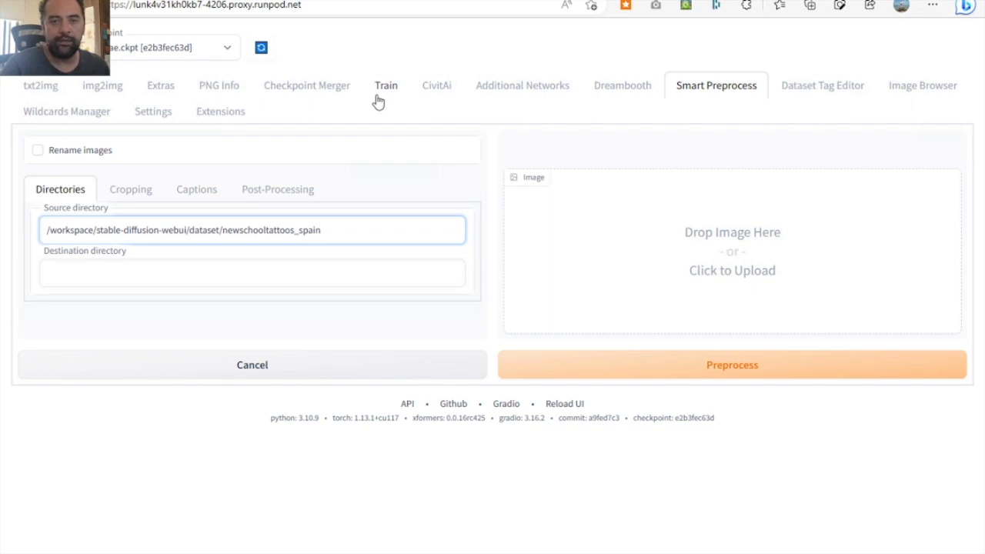
{"action": "left_click", "coordinate": [377, 102]}
{"action": "left_click", "coordinate": [712, 98]}
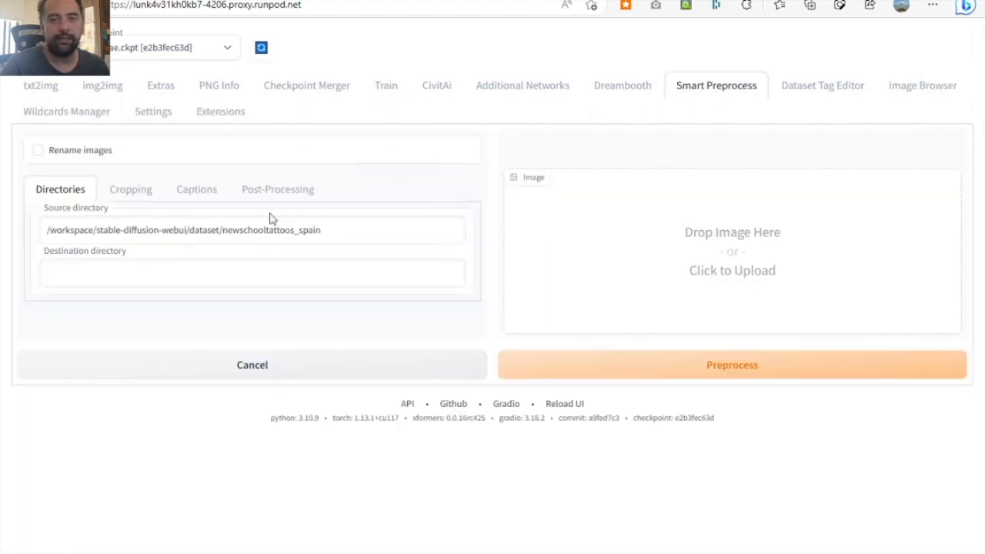
{"action": "left_click", "coordinate": [223, 276]}
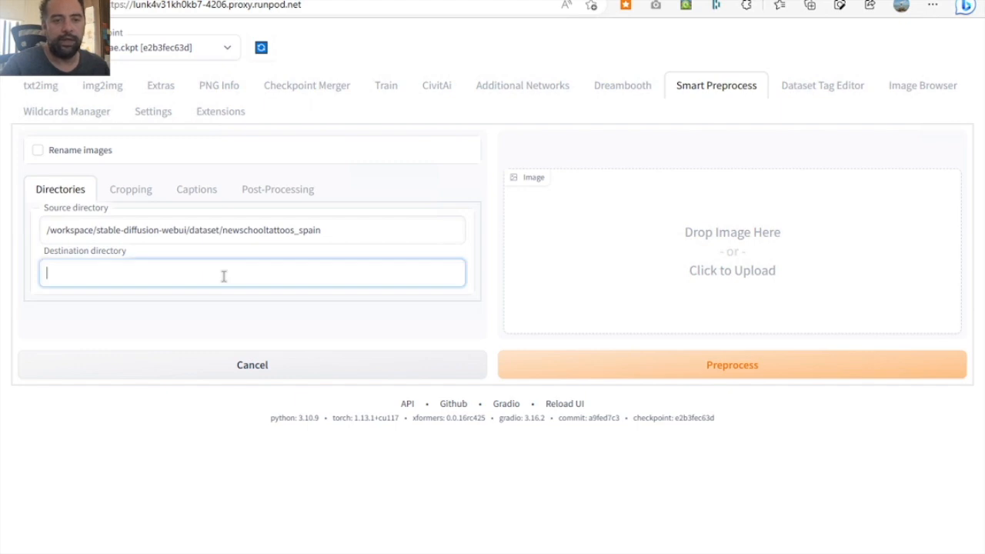
{"action": "key", "text": "ctrl+v"}
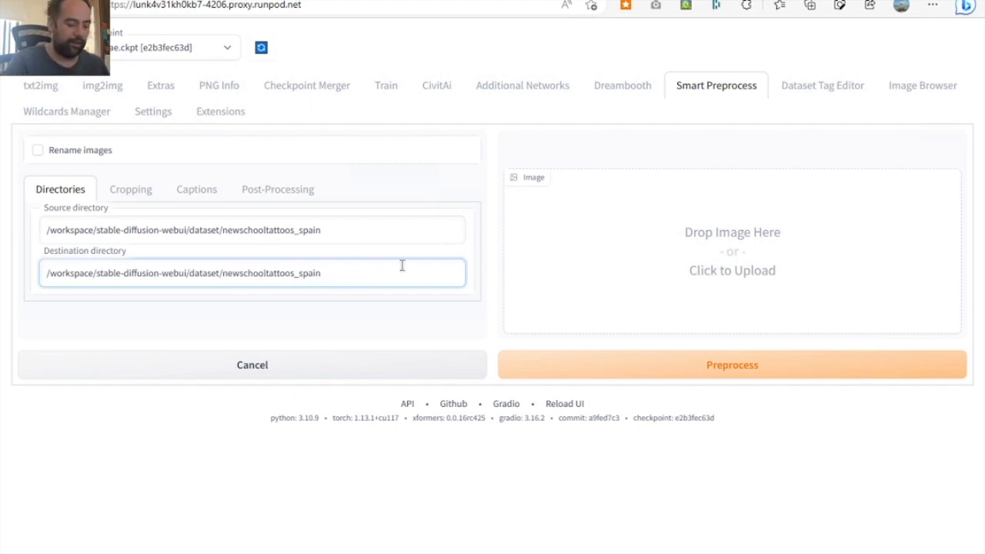
{"action": "type", "text": "_spp"}
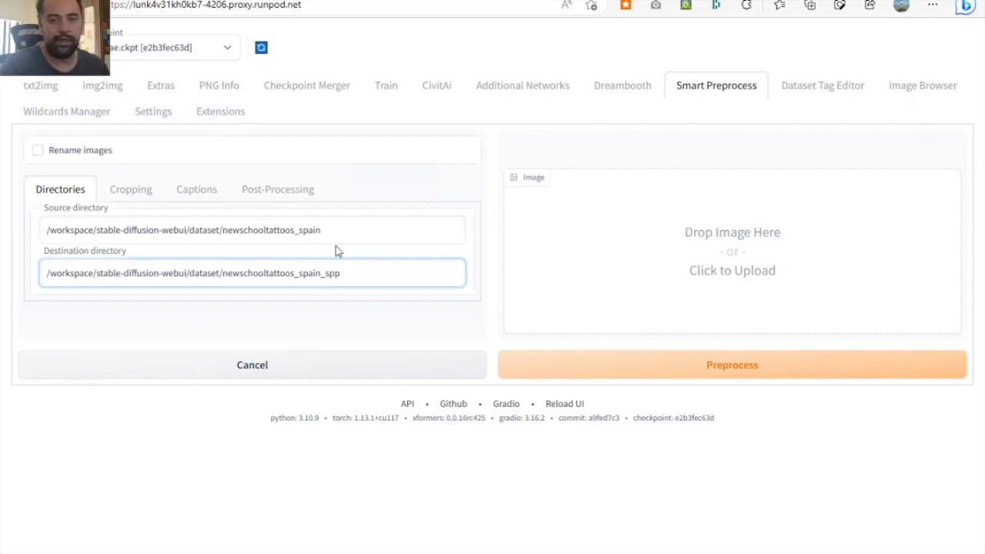
{"action": "left_click_drag", "start_coordinate": [367, 268], "coordinate": [27, 266]}
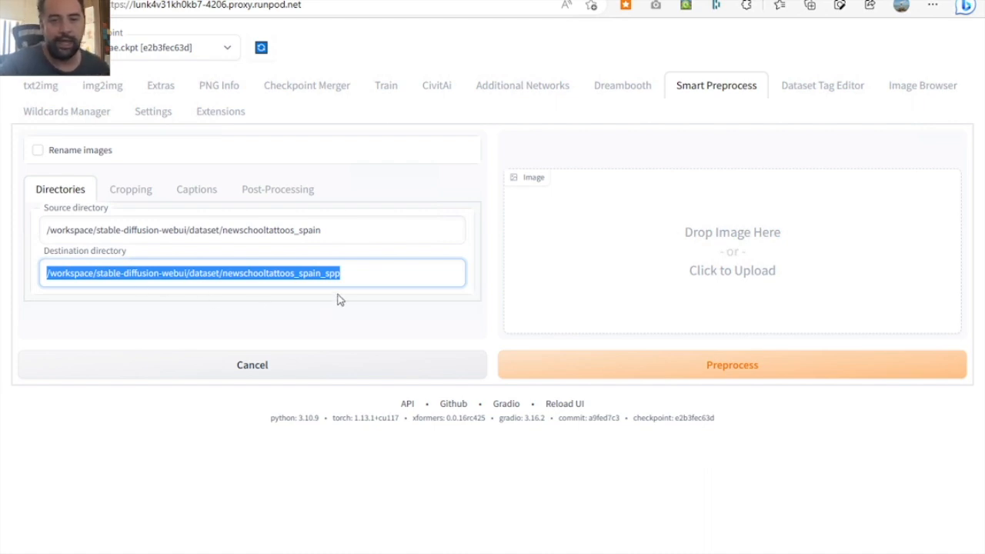
- Enable Rename images, Pad Images and Crop Images for preprocessing, leaving Create flipped copies off
{"action": "left_click", "coordinate": [72, 154]}
{"action": "left_click", "coordinate": [73, 154]}
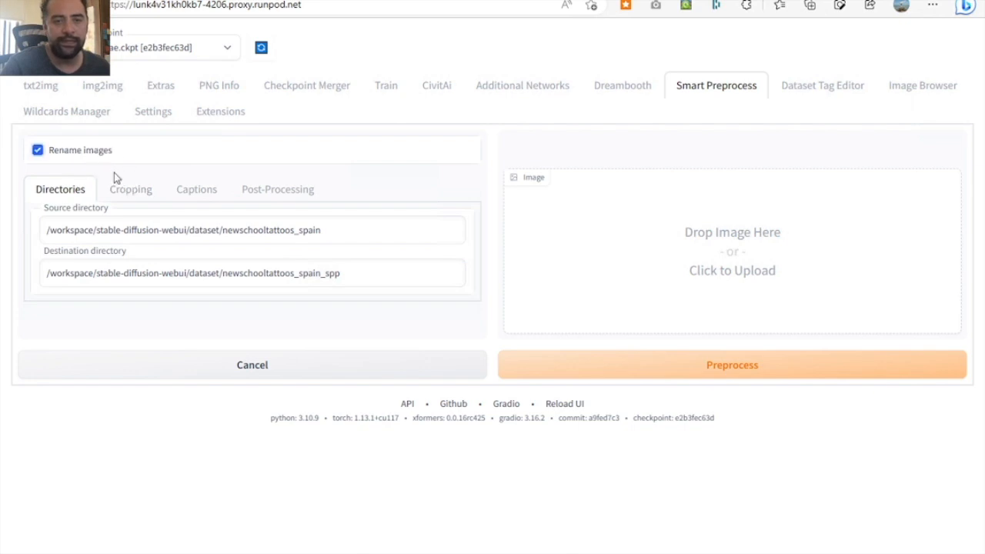
{"action": "left_click", "coordinate": [123, 190]}
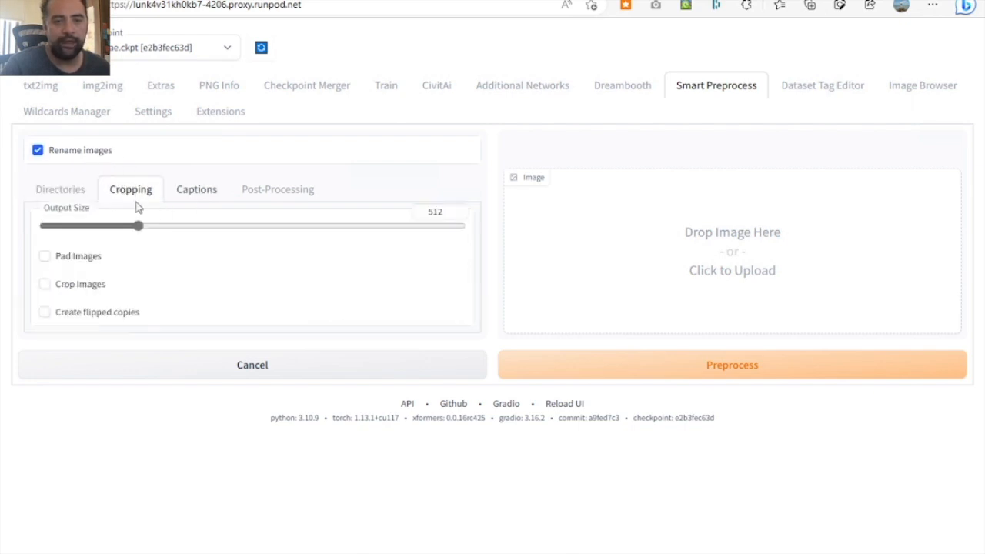
{"action": "left_click", "coordinate": [61, 285]}
{"action": "left_click", "coordinate": [129, 311]}
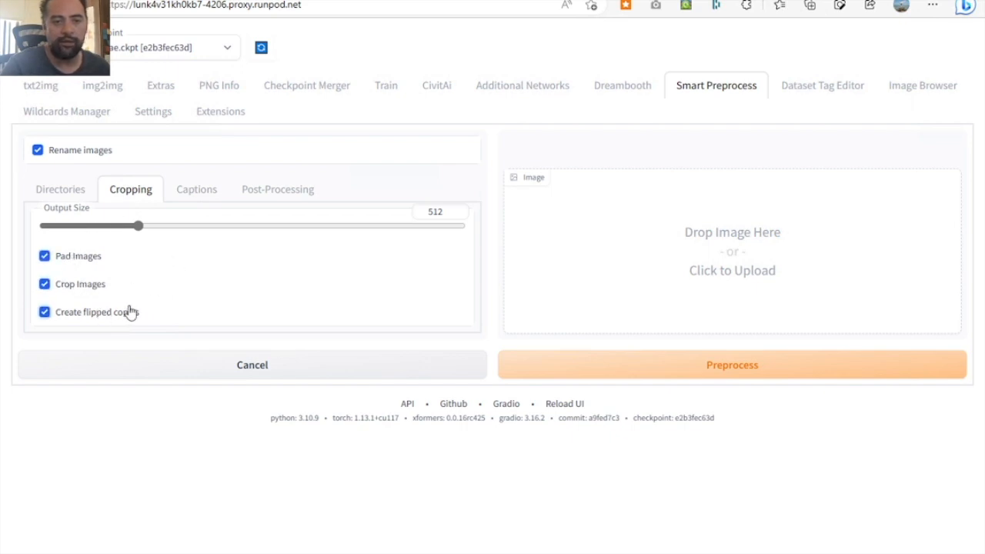
{"action": "left_click", "coordinate": [109, 315]}
- Enable Generate Captions and Add CLIP results to Caption in the captioning options
{"action": "left_click", "coordinate": [194, 194]}
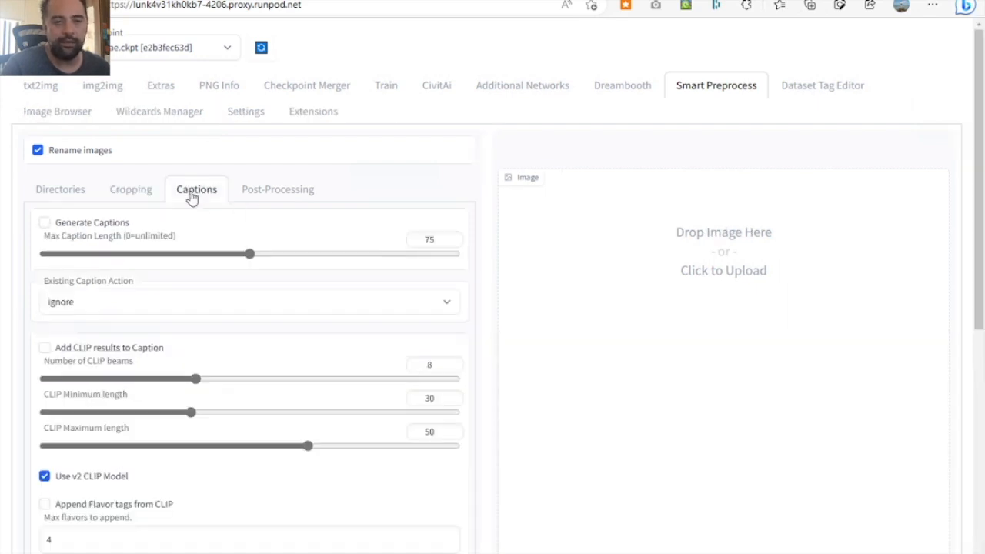
{"action": "left_click", "coordinate": [103, 229]}
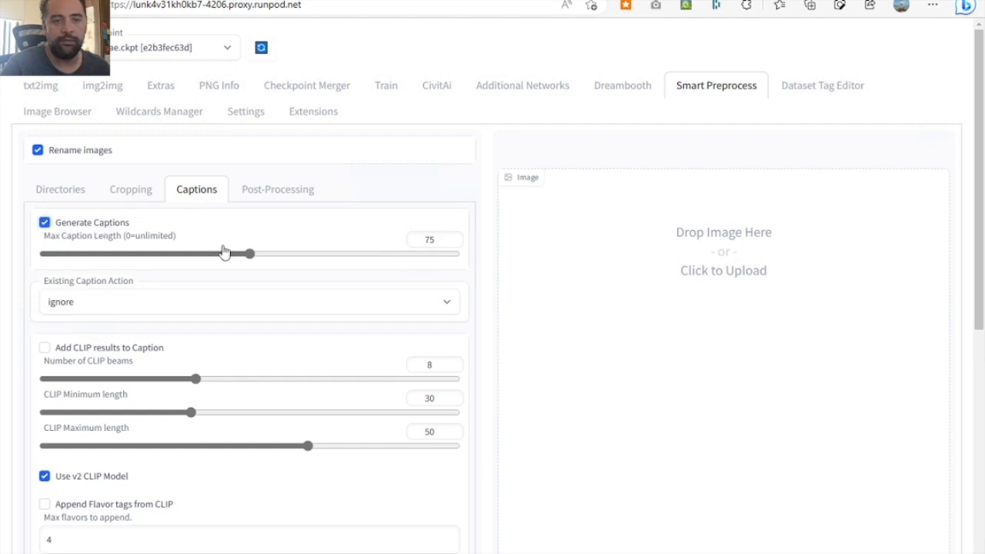
{"action": "left_click", "coordinate": [112, 348]}
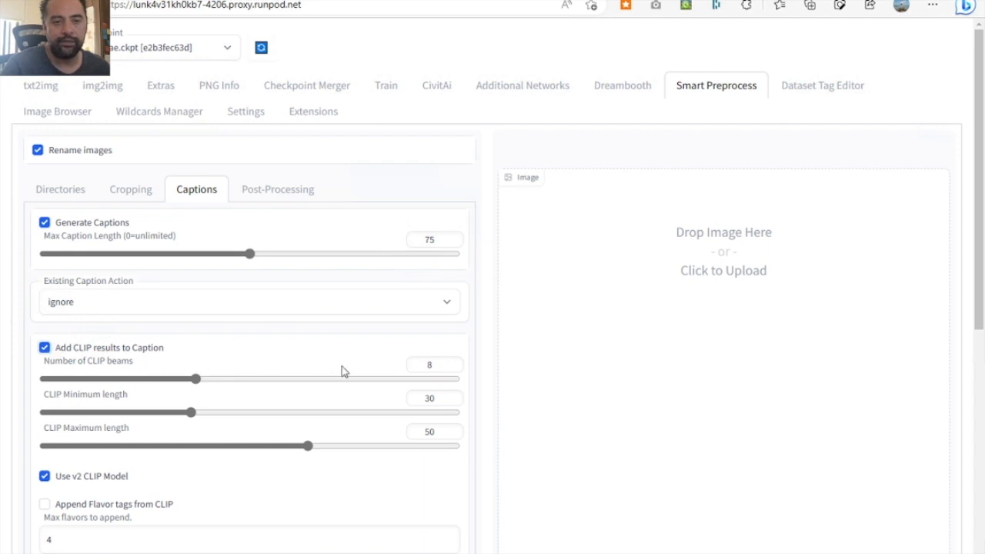
- Enable Replace Class with Subject in Caption and set the subject class to "tattoo"
{"action": "scroll", "coordinate": [336, 352], "scroll_direction": "down", "scroll_amount": 3}
{"action": "scroll", "coordinate": [339, 354], "scroll_direction": "down", "scroll_amount": 7}
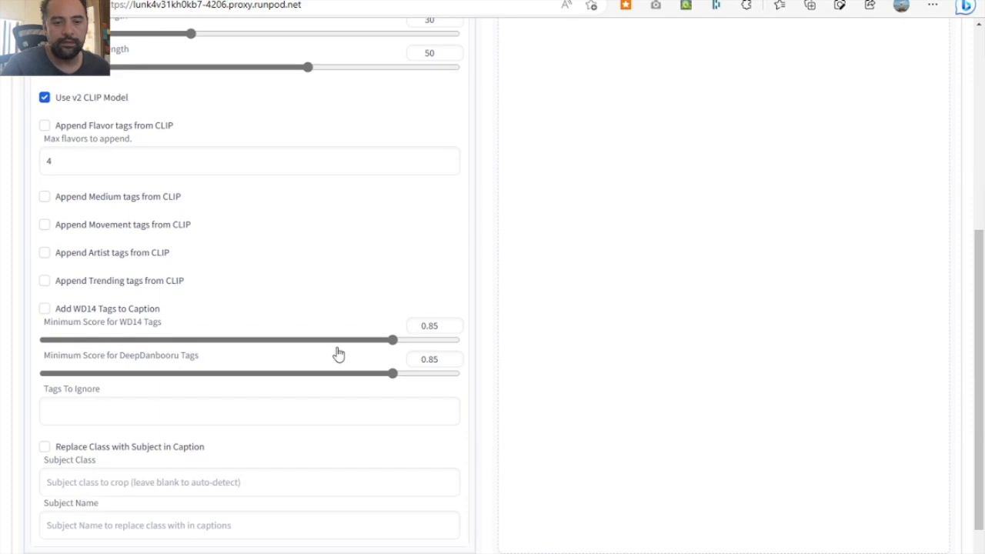
{"action": "scroll", "coordinate": [338, 354], "scroll_direction": "down", "scroll_amount": 3}
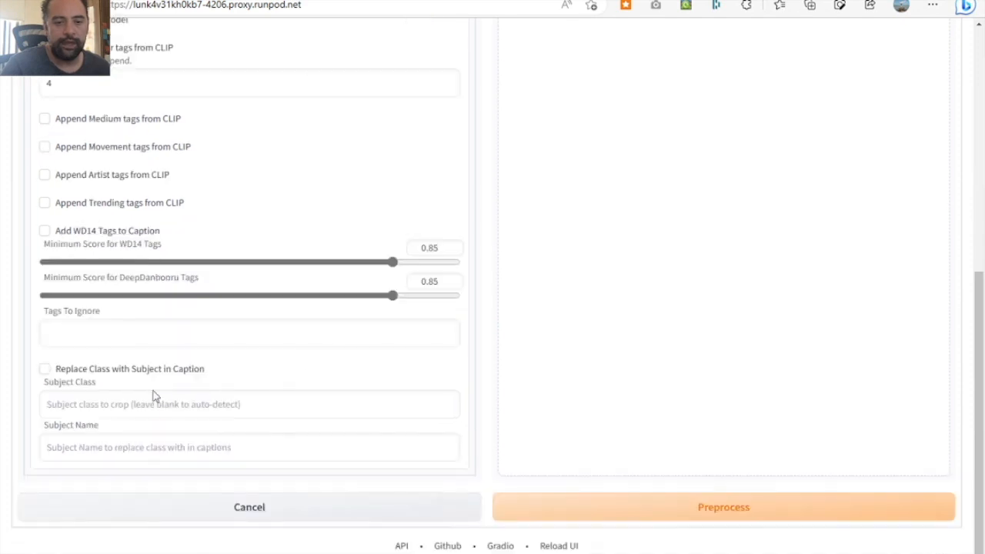
{"action": "left_click", "coordinate": [45, 370]}
{"action": "left_click", "coordinate": [84, 406]}
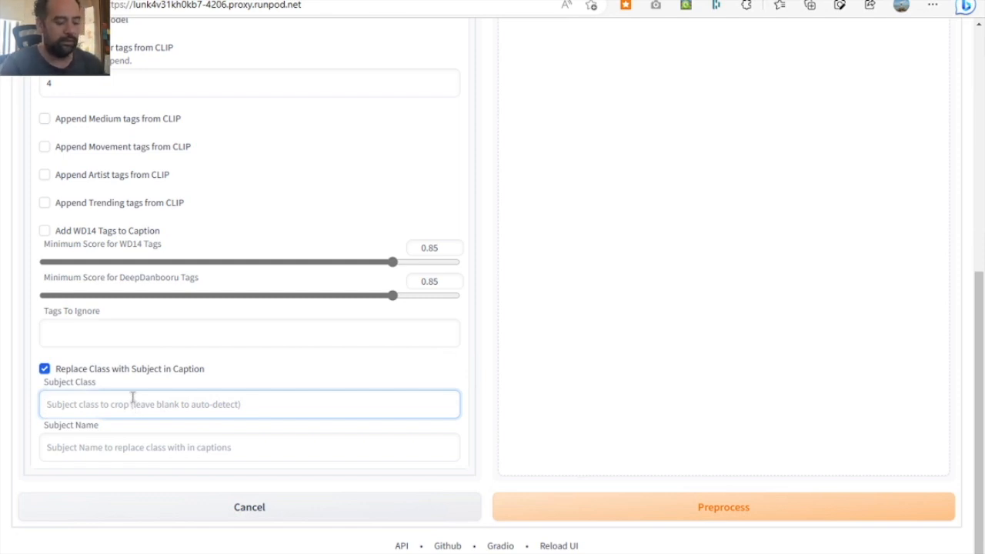
{"action": "type", "text": "tattoo"}
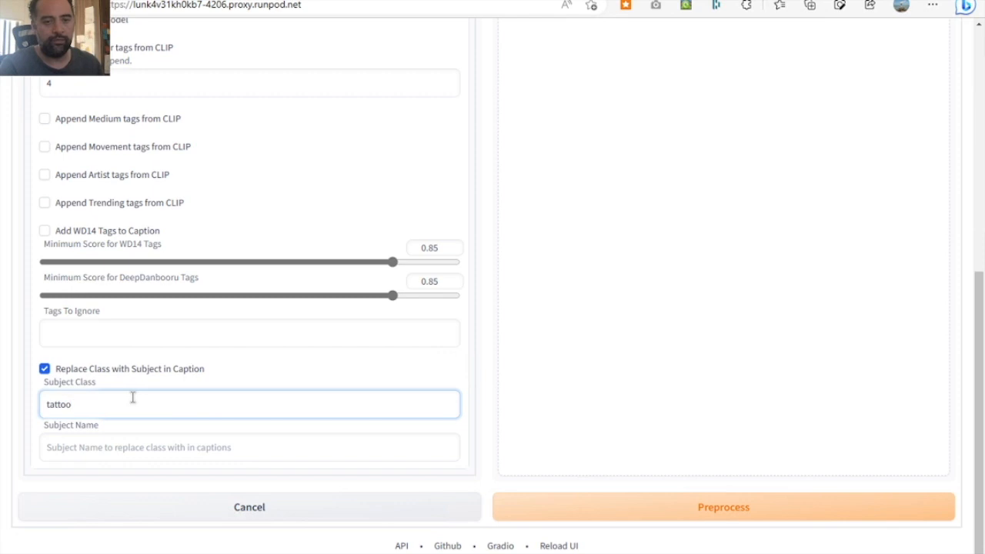
- Set the subject name that replaces the class in captions to "newschool style tattoo"
{"action": "key", "text": "Tab"}
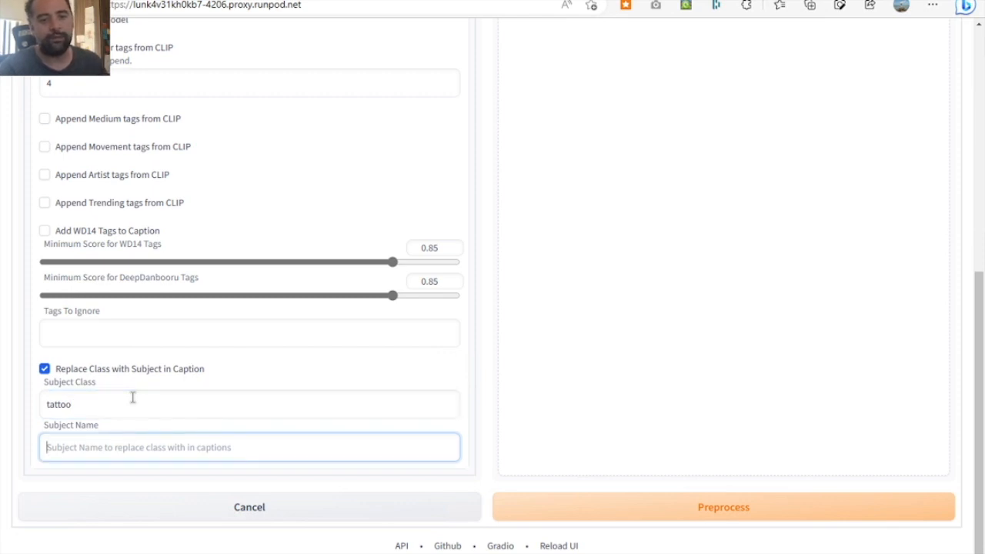
{"action": "type", "text": "s"}
{"action": "key", "text": "BackSpace"}
{"action": "type", "text": "l"}
{"action": "key", "text": "BackSpace"}
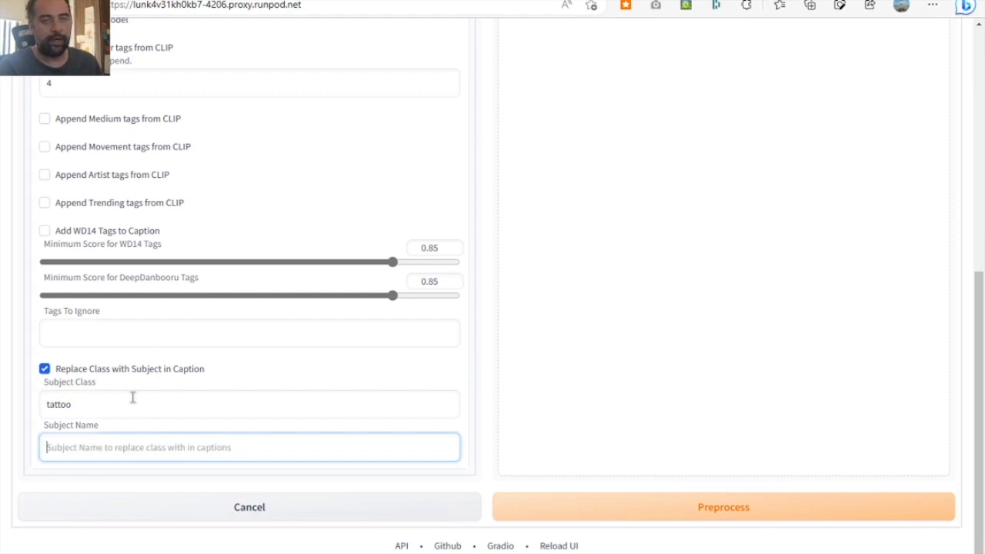
{"action": "type", "text": "newschool sty"}
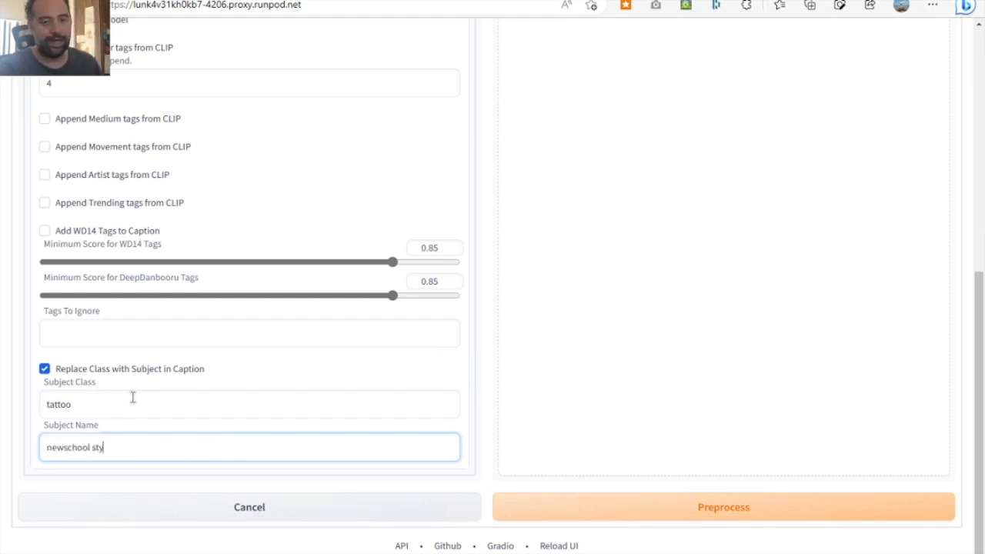
{"action": "type", "text": "le tattoo"}
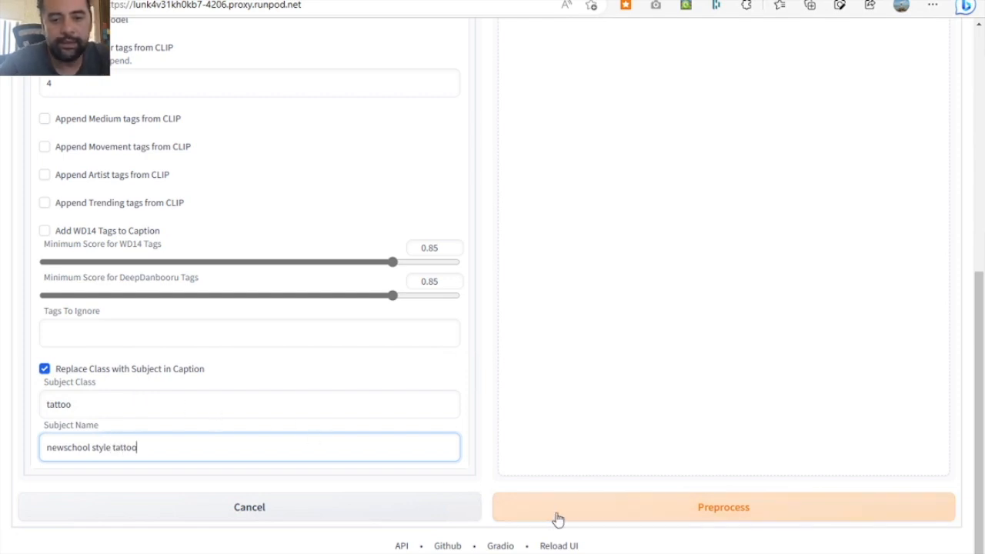
- Start preprocessing the tattoo images with Restore Faces and Upscale and Resize left off
{"action": "scroll", "coordinate": [504, 394], "scroll_direction": "up", "scroll_amount": 6}
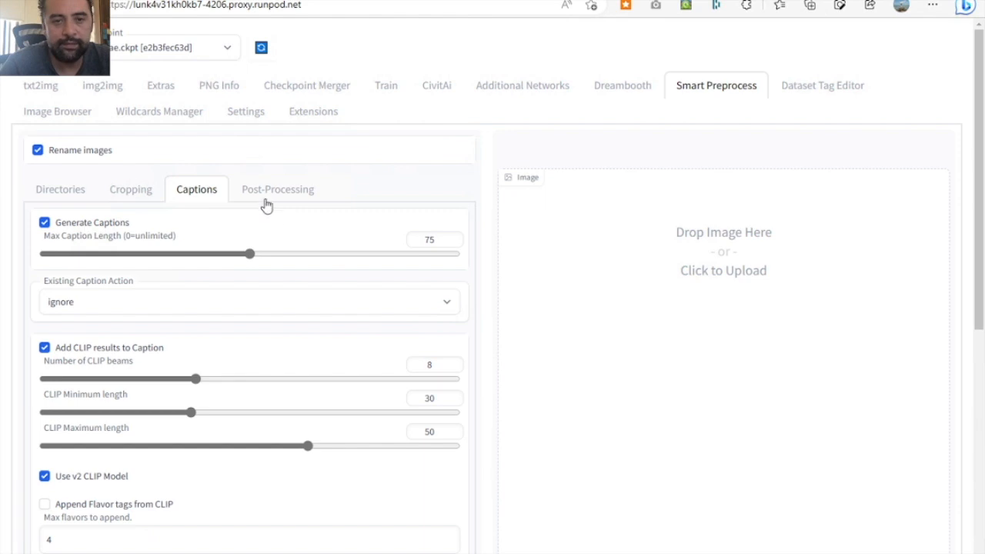
{"action": "left_click", "coordinate": [265, 197]}
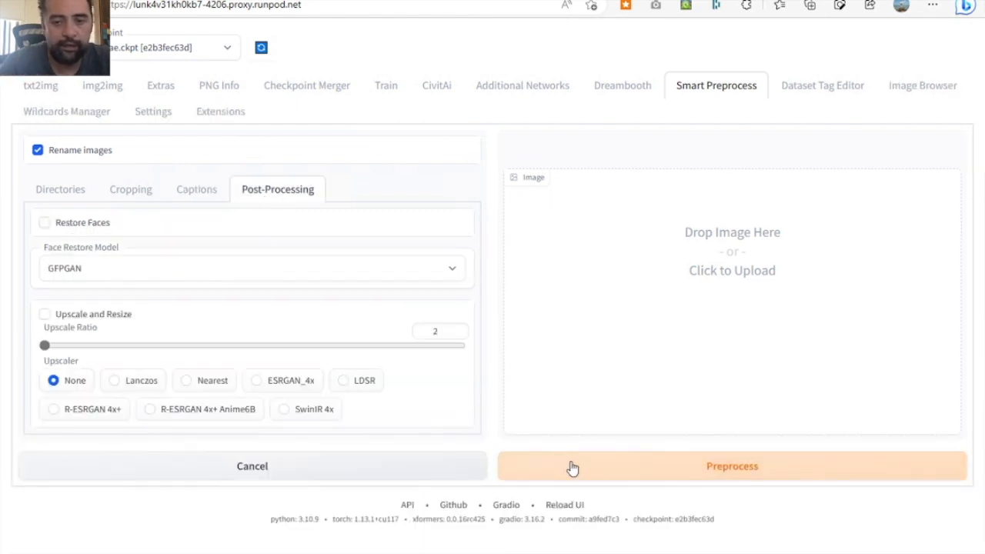
{"action": "left_click", "coordinate": [637, 475]}
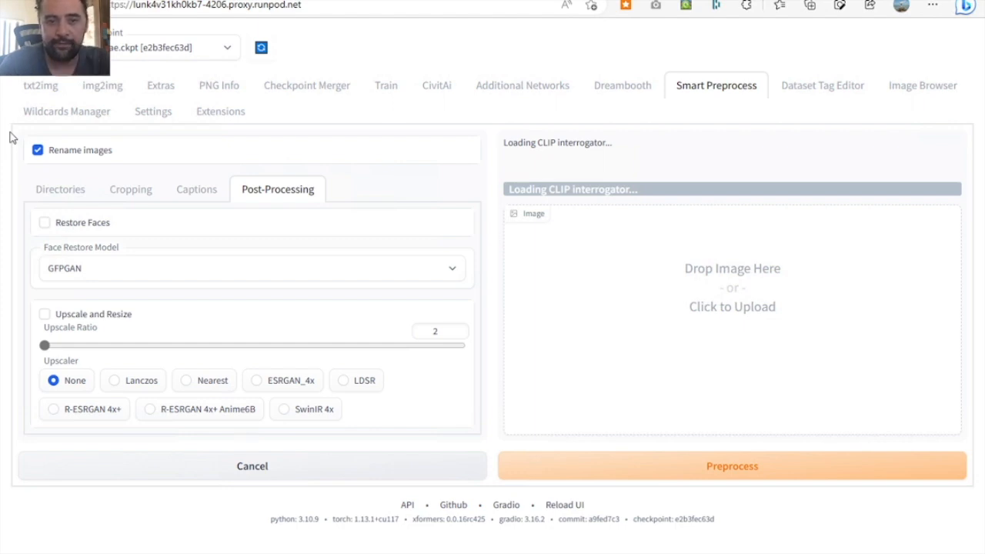
- Check the preprocessing and captioning progress in the pod's terminal window, and return to the web UI
{"action": "mouse_move", "coordinate": [317, 548]}
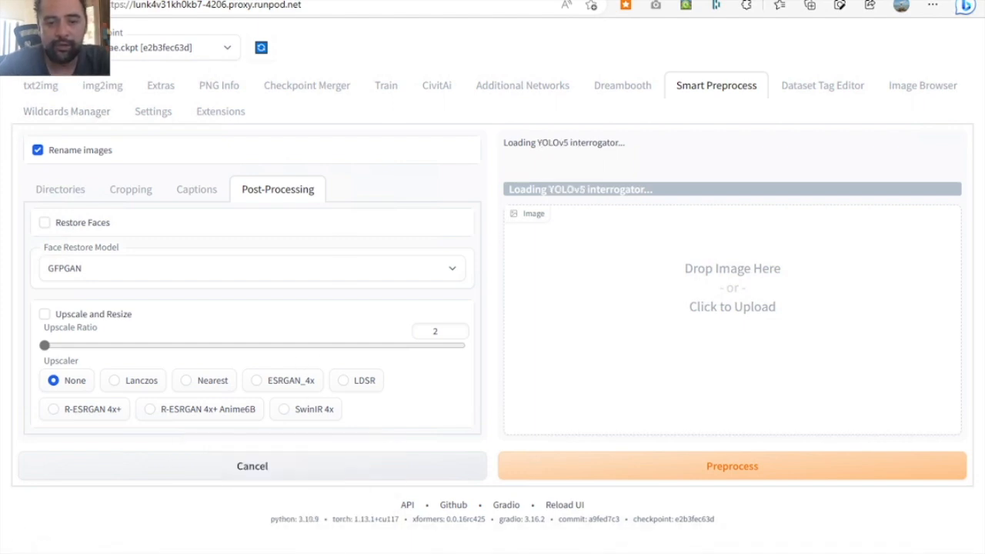
{"action": "left_click", "coordinate": [308, 508]}
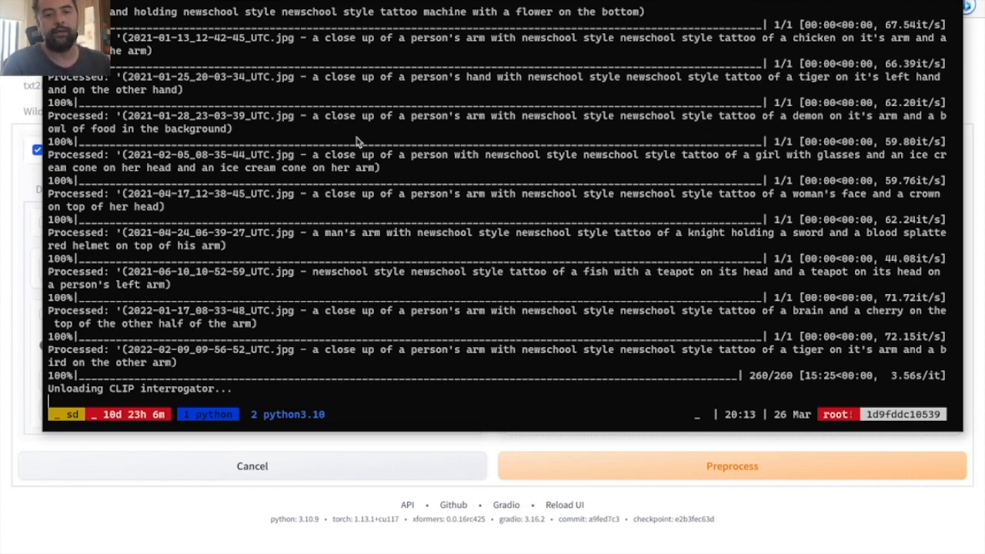
{"action": "left_click", "coordinate": [20, 179]}
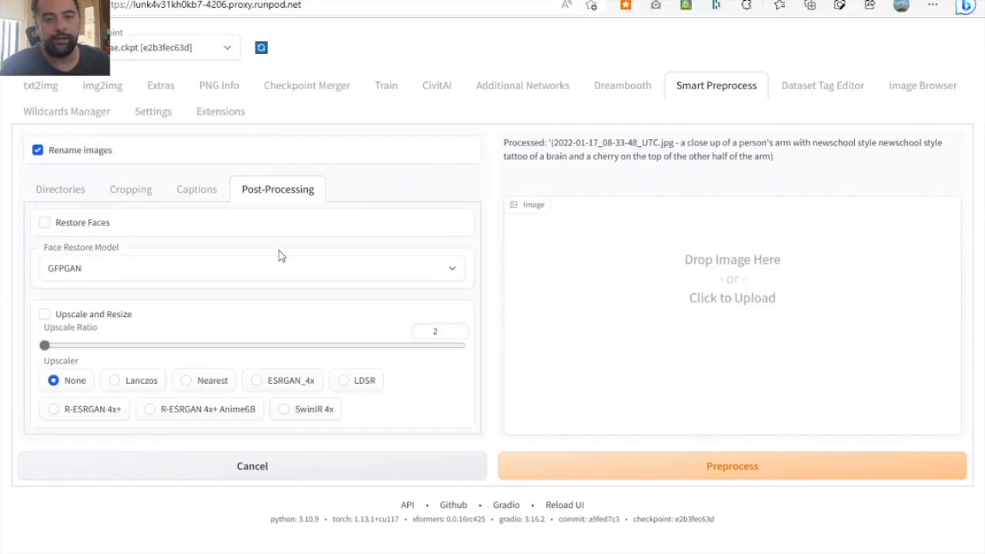
- Copy the preprocessing destination path /workspace/stable-diffusion-webui/dataset/newschooltattoos_spain_spp into Dataset Tag Editor as the dataset directory and load that dataset
{"action": "left_click", "coordinate": [78, 191]}
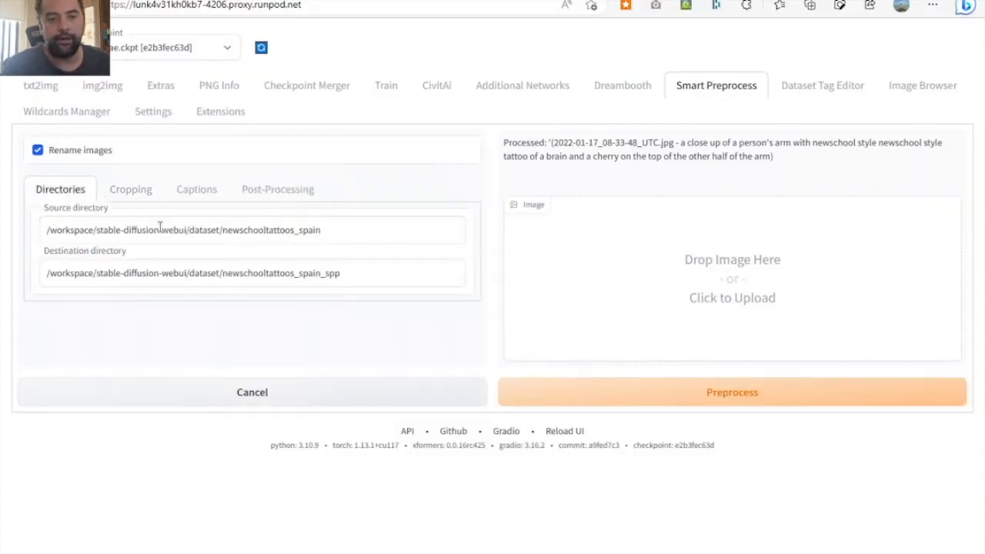
{"action": "left_click", "coordinate": [355, 278]}
{"action": "left_click_drag", "start_coordinate": [354, 278], "coordinate": [36, 254]}
{"action": "key", "text": "ctrl+c"}
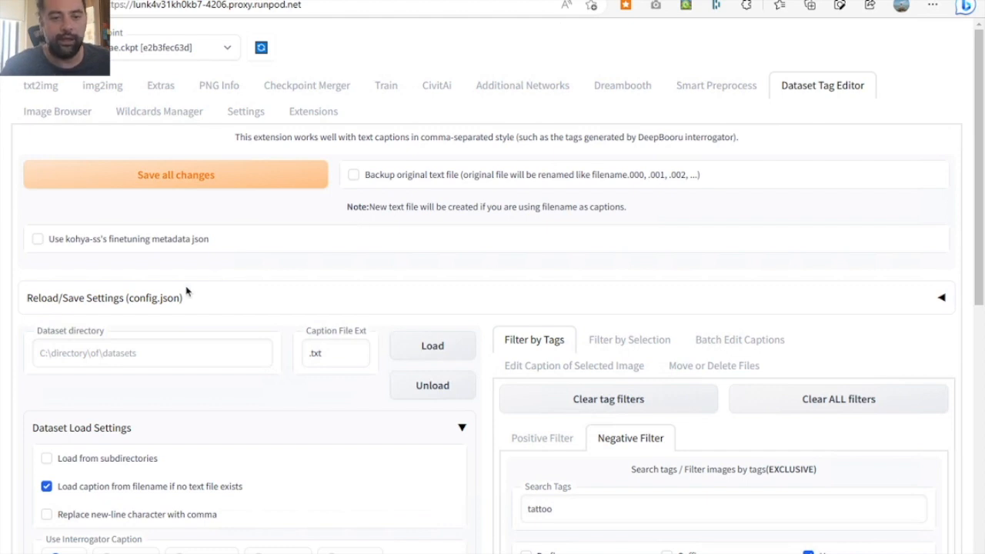
{"action": "left_click", "coordinate": [123, 351]}
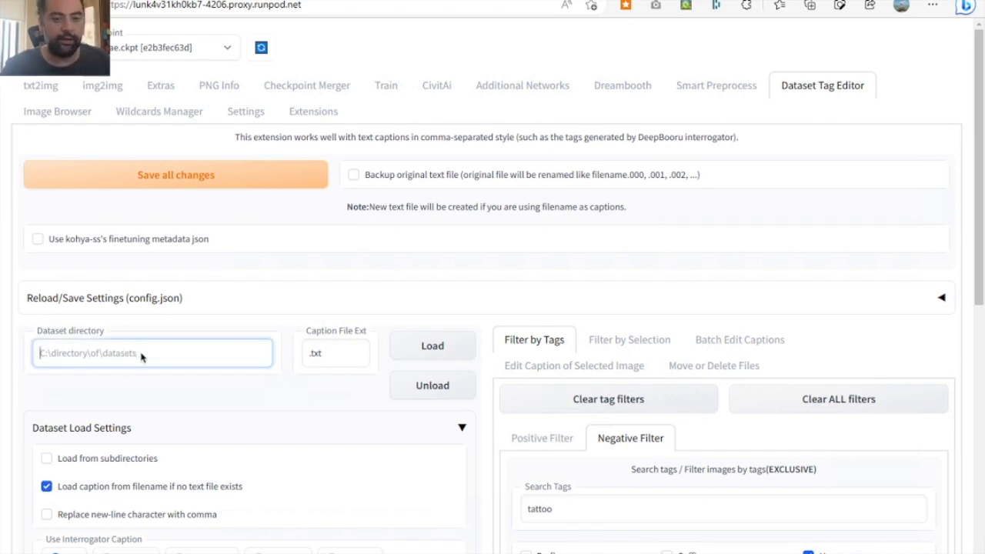
{"action": "key", "text": "ctrl+v"}
{"action": "left_click_drag", "start_coordinate": [230, 371], "coordinate": [36, 315]}
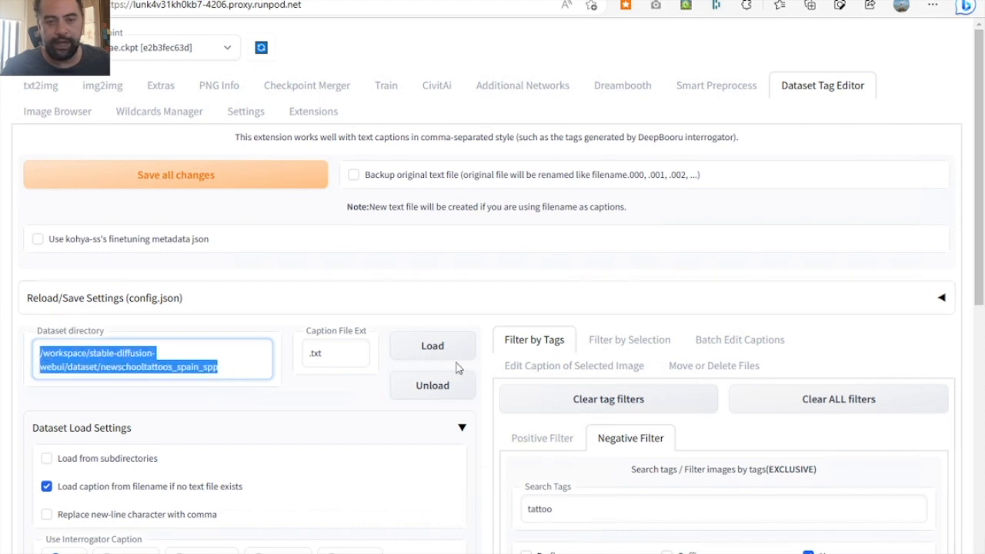
{"action": "left_click", "coordinate": [455, 348]}
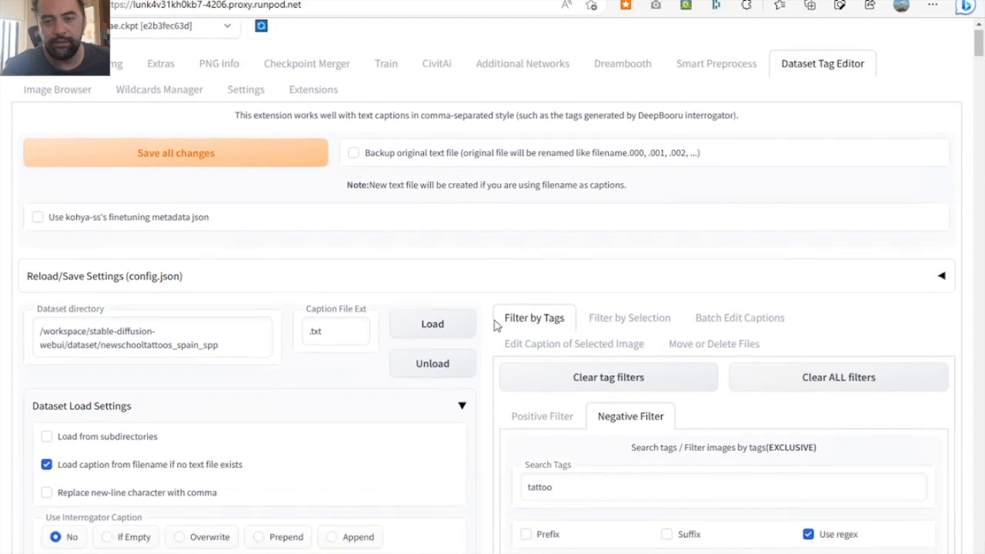
- Replace "newschool style newschool style tattoo" with "newschool style tattoo" throughout the entire captions of all displayed images and save all changes
{"action": "scroll", "coordinate": [495, 326], "scroll_direction": "down", "scroll_amount": 3}
{"action": "scroll", "coordinate": [495, 326], "scroll_direction": "down", "scroll_amount": 2}
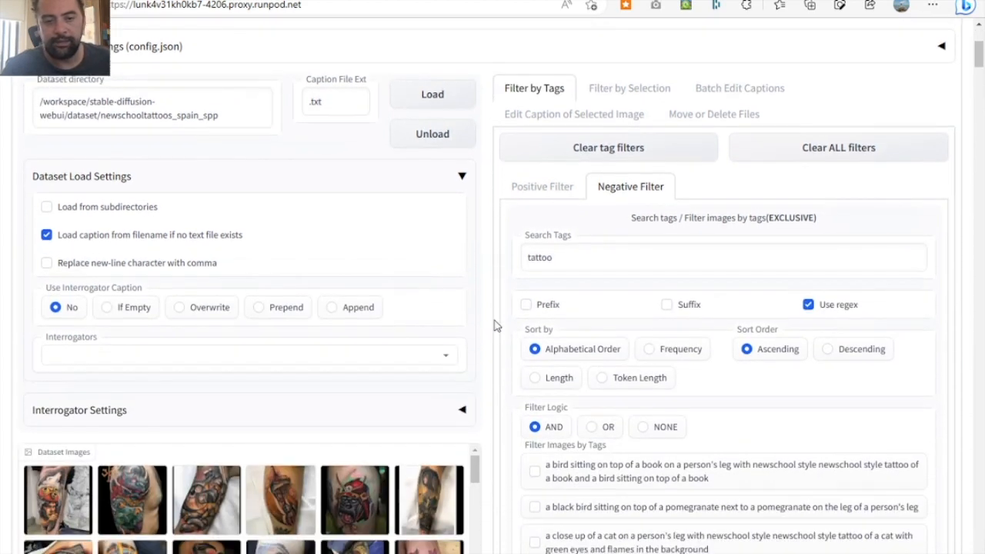
{"action": "scroll", "coordinate": [495, 326], "scroll_direction": "down", "scroll_amount": 1}
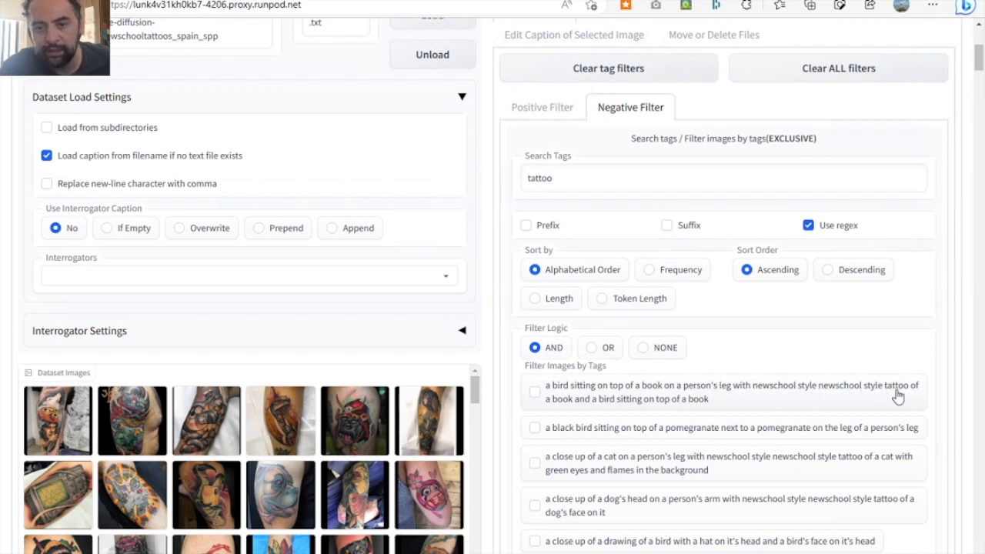
{"action": "scroll", "coordinate": [699, 370], "scroll_direction": "up", "scroll_amount": 1}
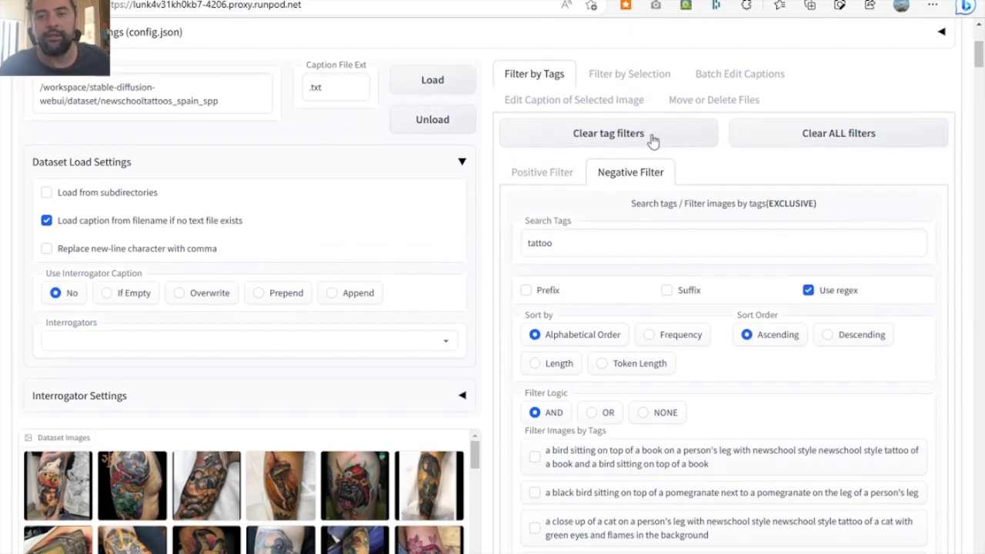
{"action": "left_click", "coordinate": [744, 80]}
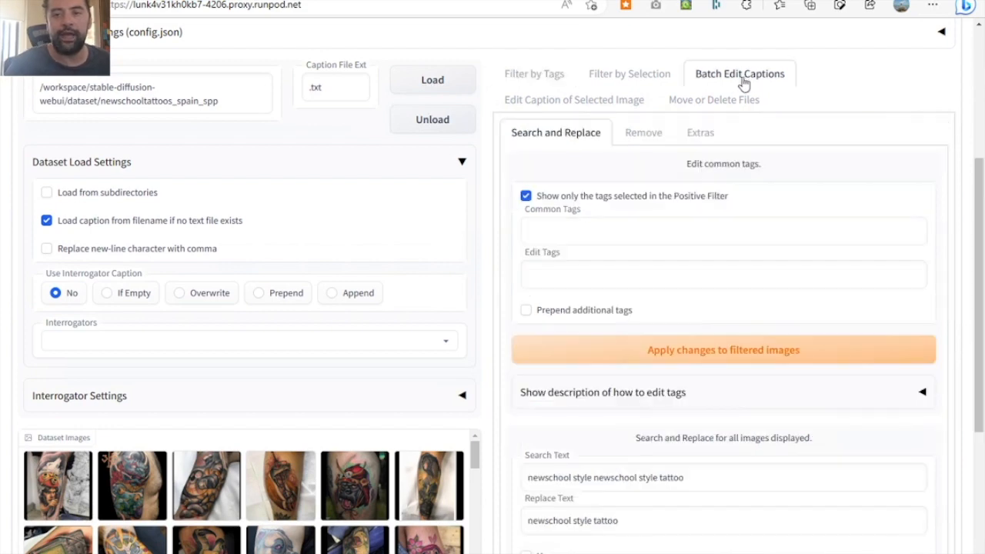
{"action": "scroll", "coordinate": [643, 382], "scroll_direction": "down", "scroll_amount": 2}
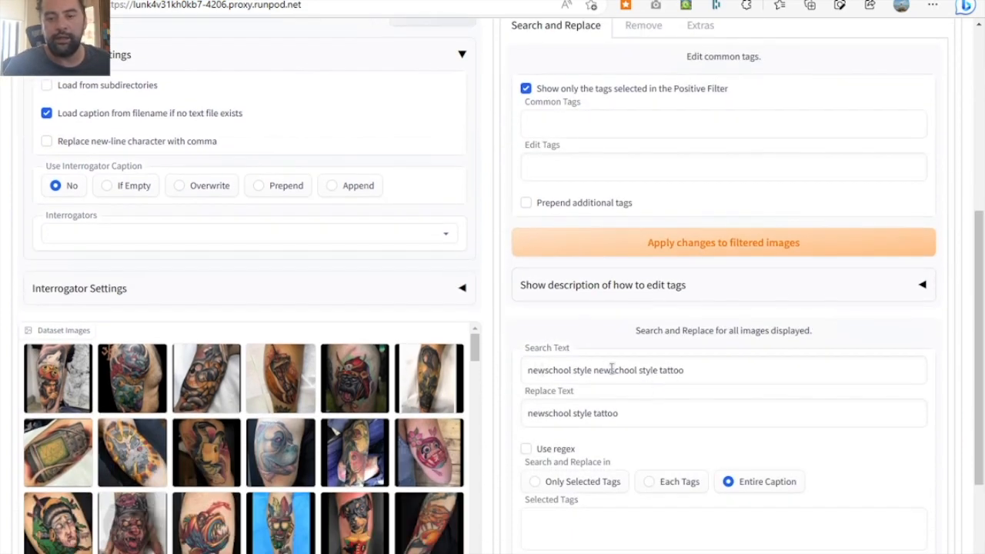
{"action": "left_click_drag", "start_coordinate": [684, 373], "coordinate": [462, 367]}
{"action": "left_click_drag", "start_coordinate": [619, 413], "coordinate": [464, 413]}
{"action": "left_click", "coordinate": [590, 372]}
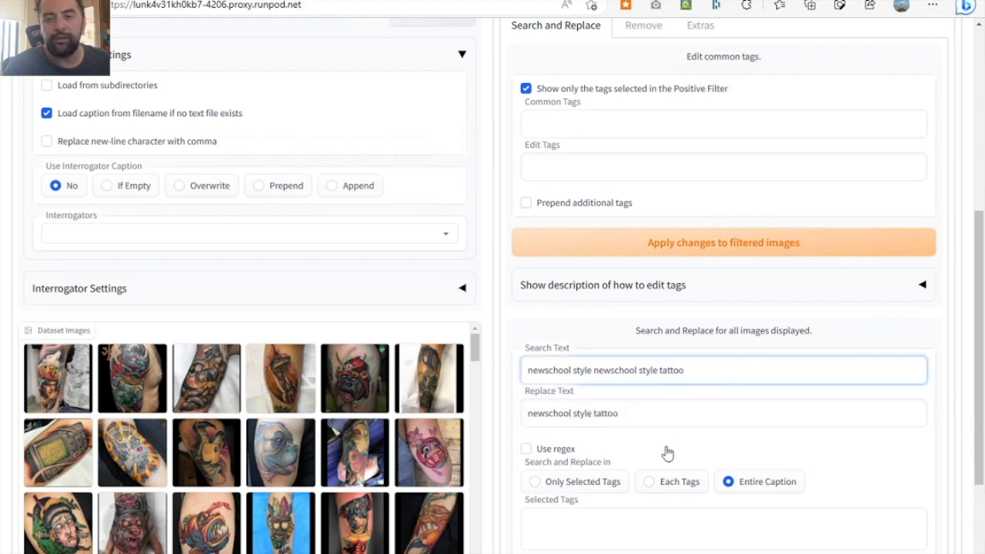
{"action": "scroll", "coordinate": [667, 453], "scroll_direction": "down", "scroll_amount": 1}
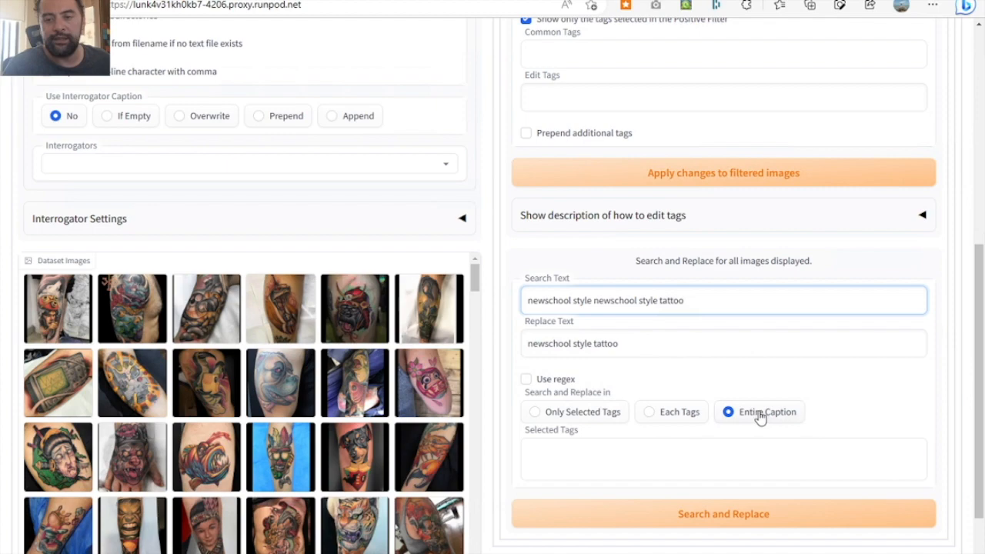
{"action": "left_click", "coordinate": [684, 517]}
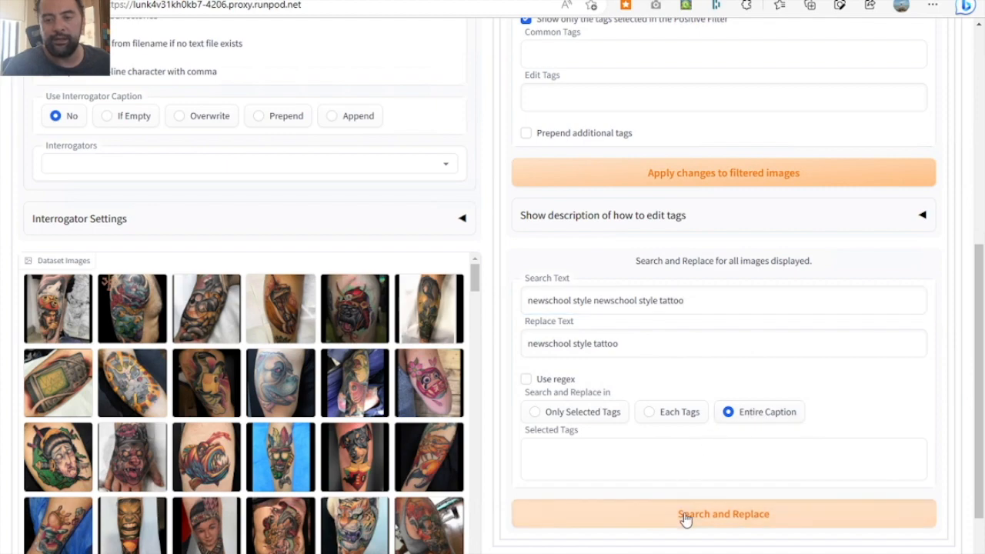
{"action": "scroll", "coordinate": [635, 326], "scroll_direction": "up", "scroll_amount": 10}
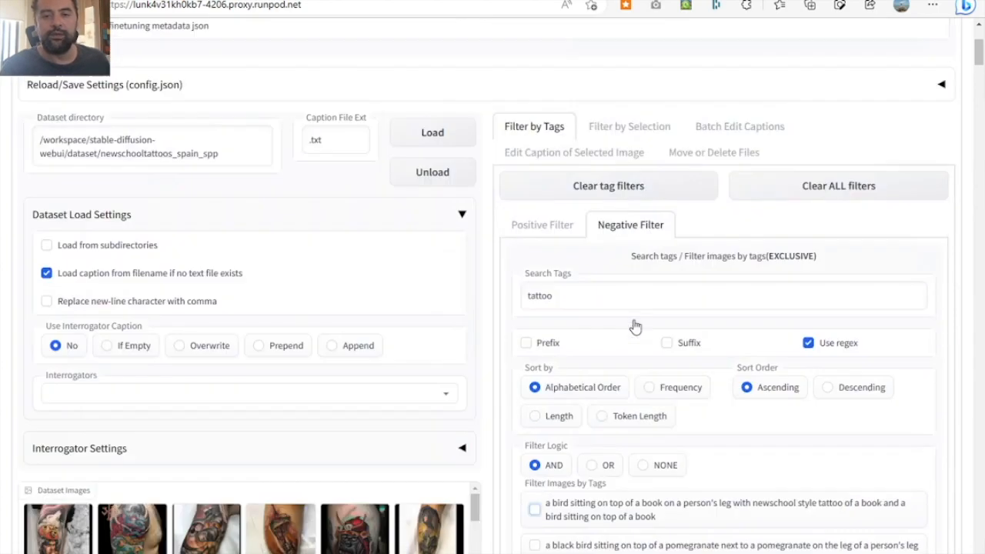
{"action": "left_click", "coordinate": [204, 181]}
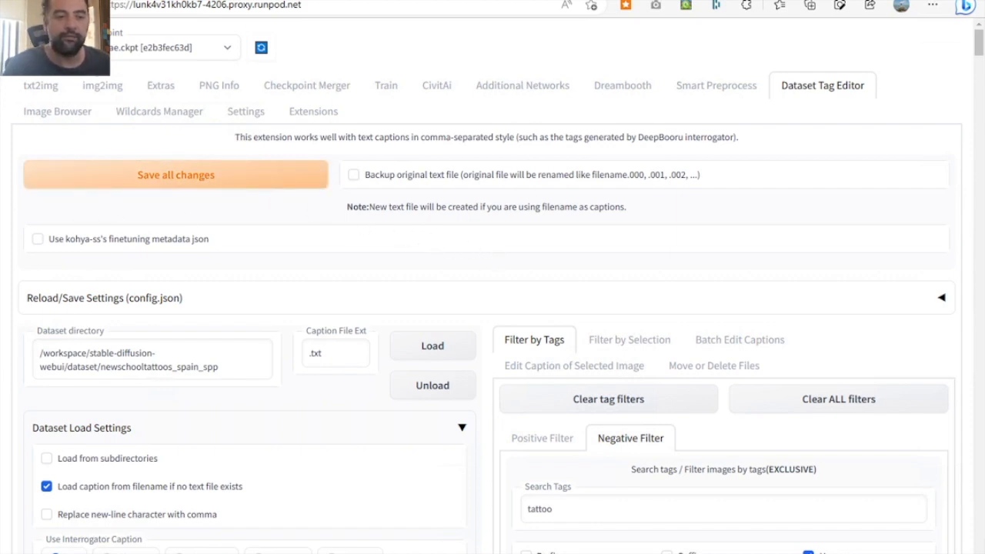
- Examine the batch caption editing options, the available interrogators, and the positive and negative tag filters
{"action": "left_click", "coordinate": [739, 340]}
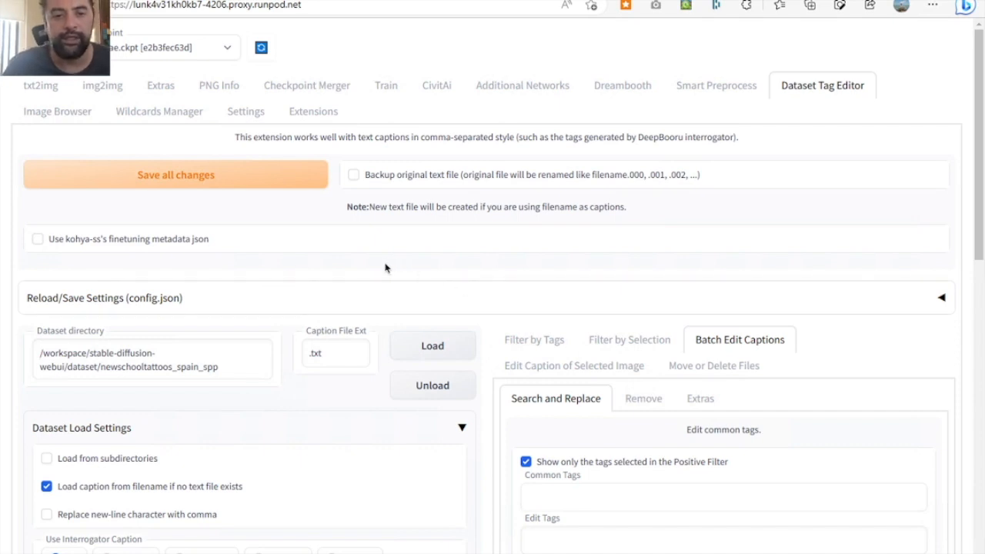
{"action": "scroll", "coordinate": [431, 294], "scroll_direction": "down", "scroll_amount": 3}
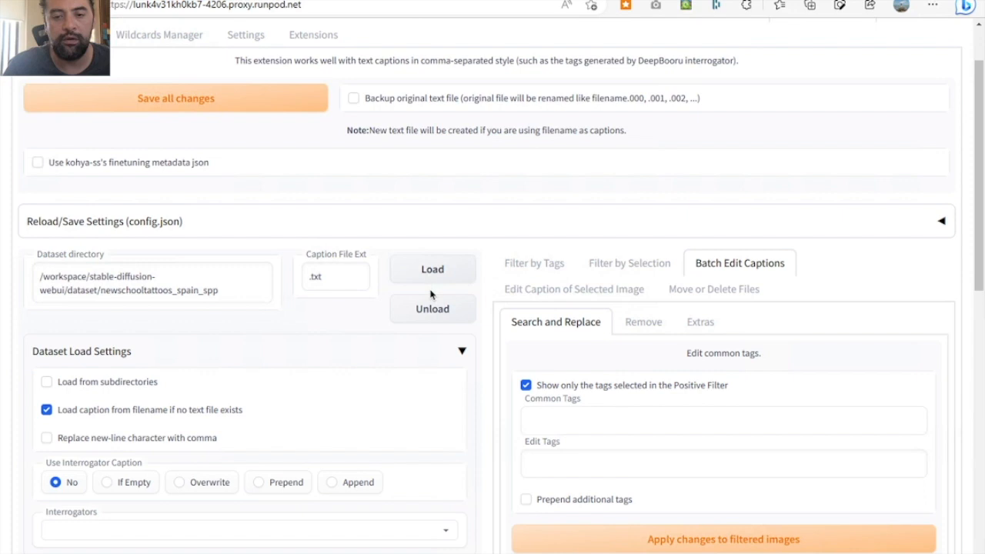
{"action": "scroll", "coordinate": [431, 294], "scroll_direction": "down", "scroll_amount": 1}
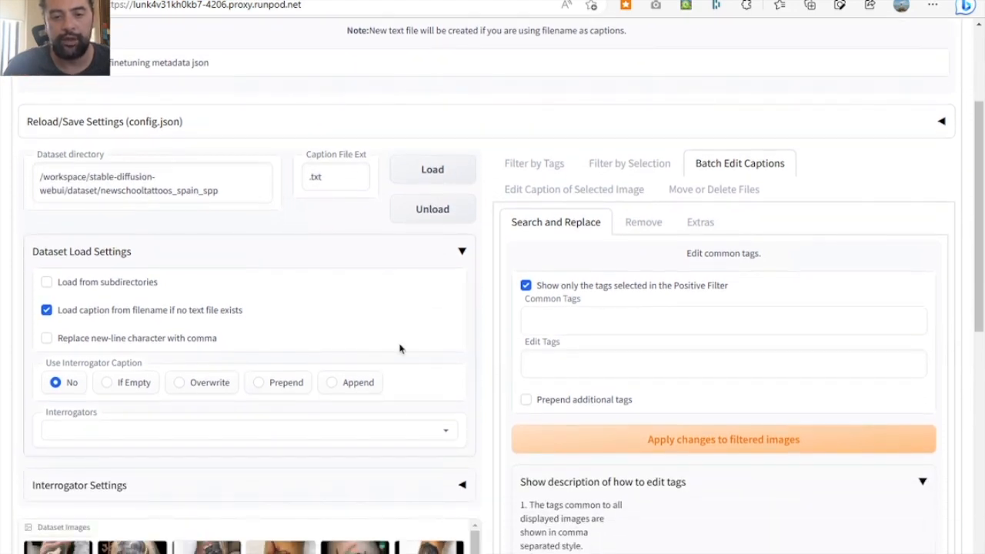
{"action": "left_click", "coordinate": [396, 435]}
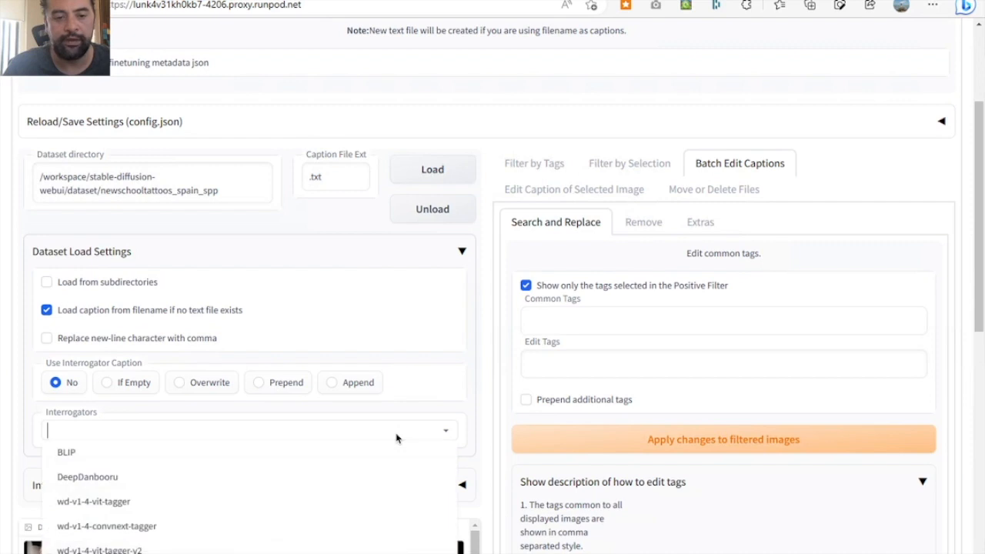
{"action": "left_click", "coordinate": [476, 373]}
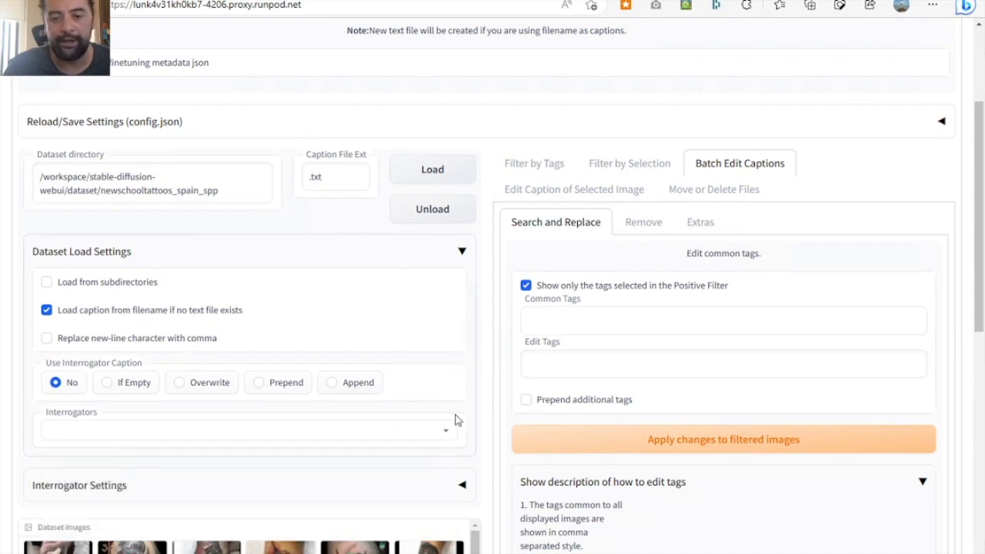
{"action": "left_click", "coordinate": [531, 165]}
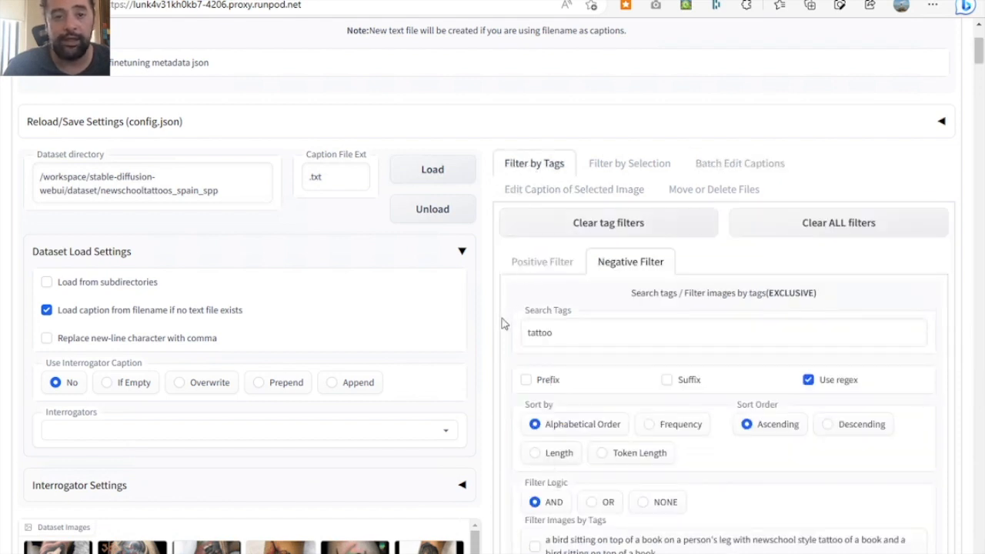
{"action": "scroll", "coordinate": [502, 332], "scroll_direction": "up", "scroll_amount": 1}
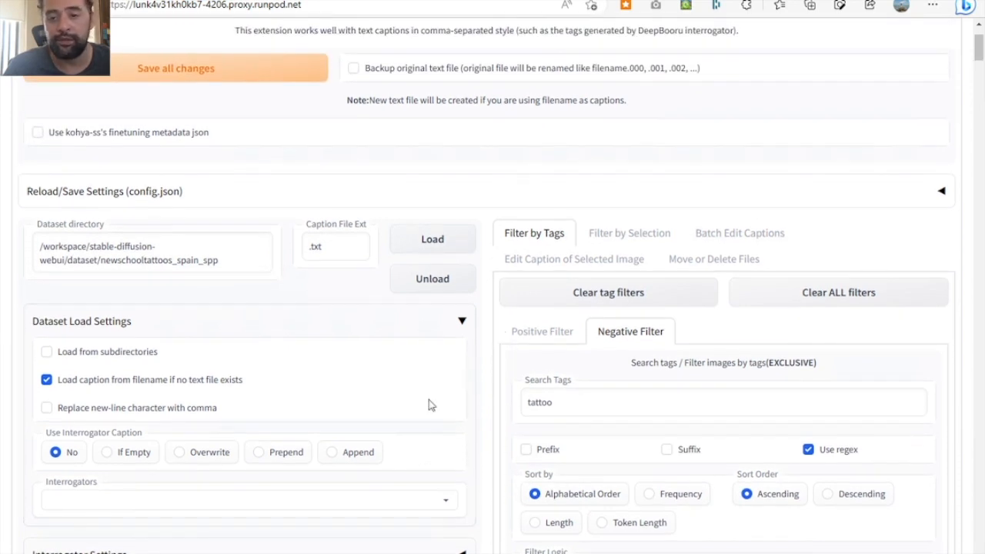
{"action": "left_click", "coordinate": [537, 339]}
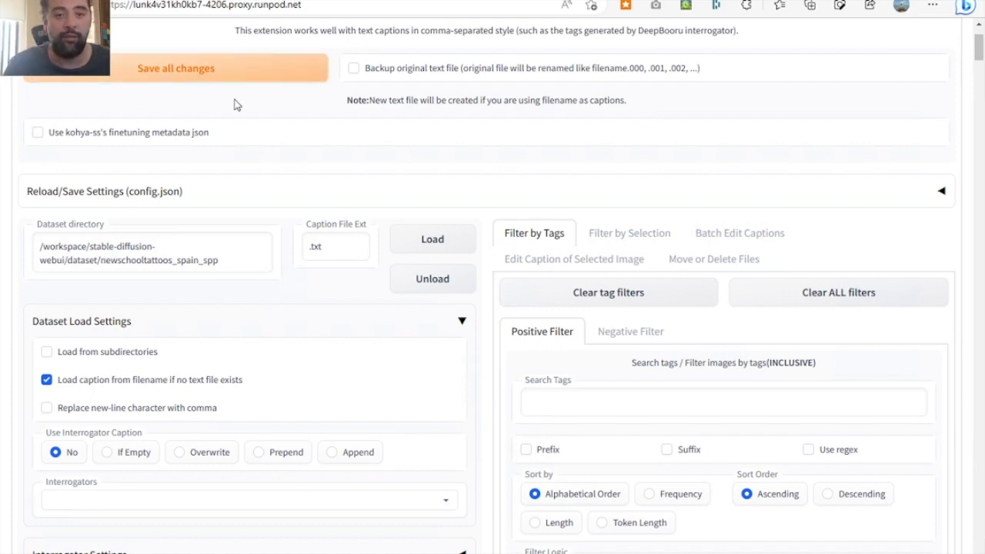
{"action": "scroll", "coordinate": [367, 284], "scroll_direction": "up", "scroll_amount": 2}
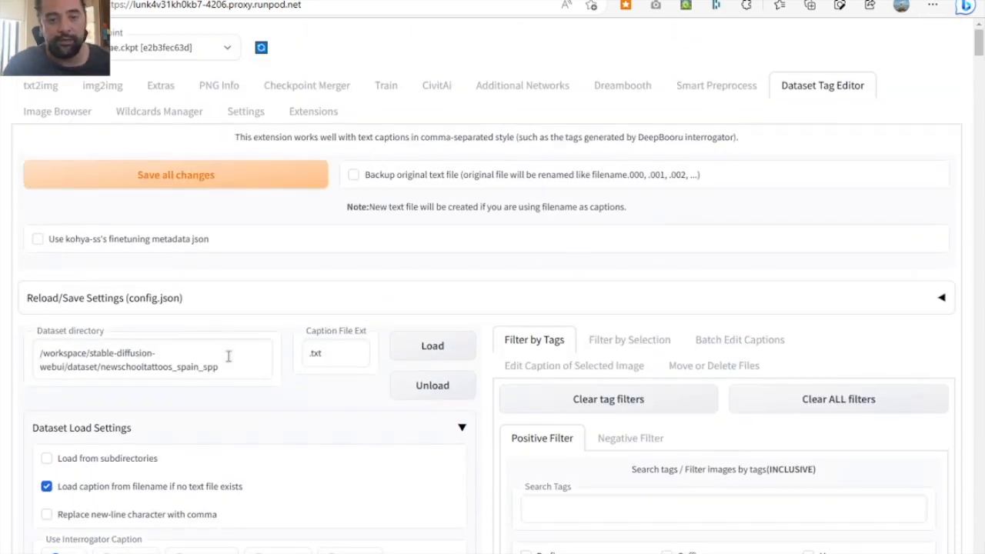
- Copy the dataset directory path from Dataset Tag Editor, then open Dreambooth and check the available Stable Diffusion checkpoints
{"action": "left_click_drag", "start_coordinate": [226, 367], "coordinate": [3, 329]}
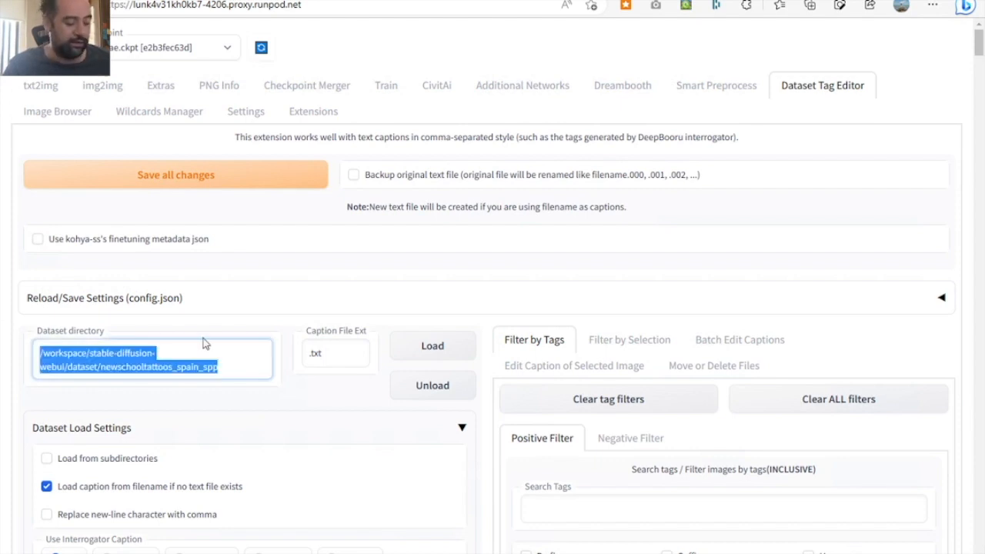
{"action": "left_click", "coordinate": [626, 93]}
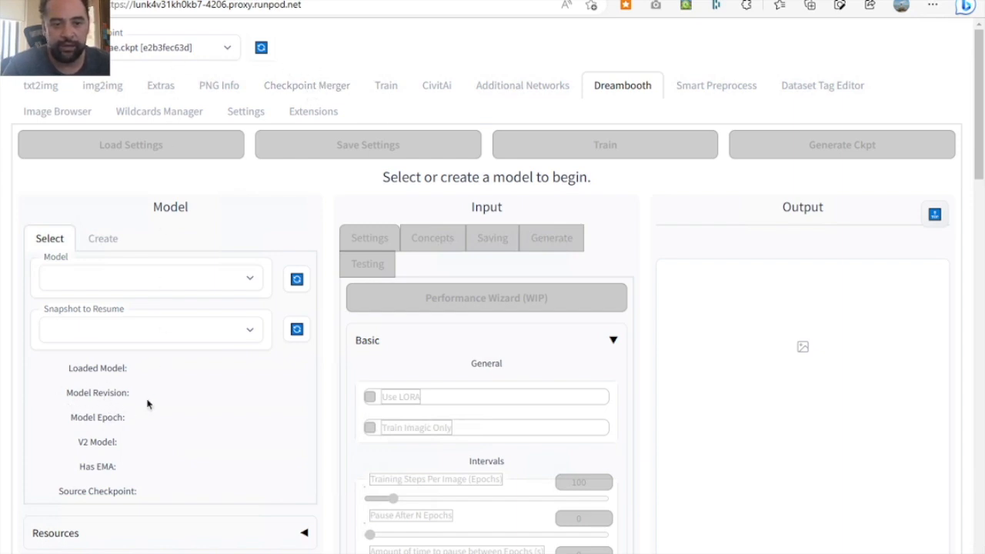
{"action": "left_click", "coordinate": [227, 49]}
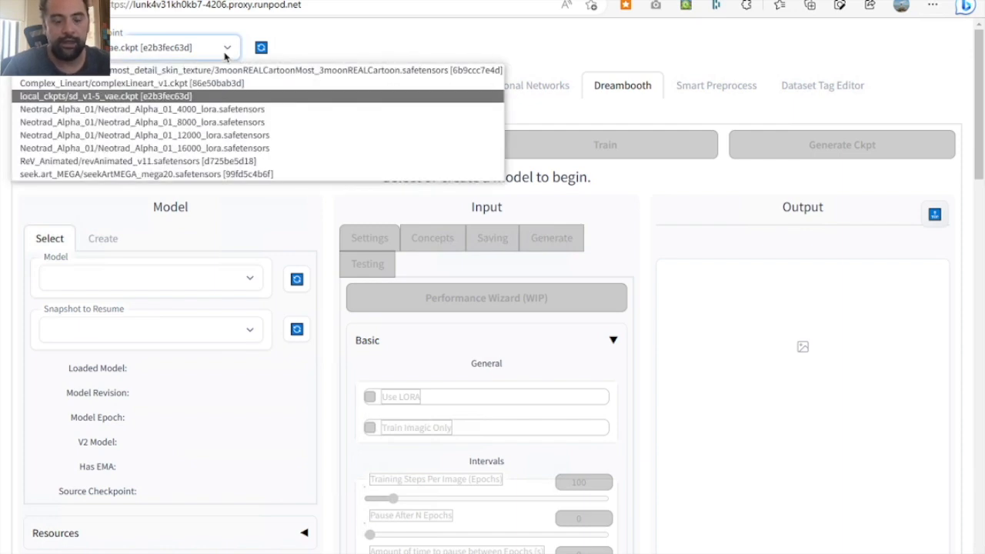
{"action": "left_click", "coordinate": [339, 51]}
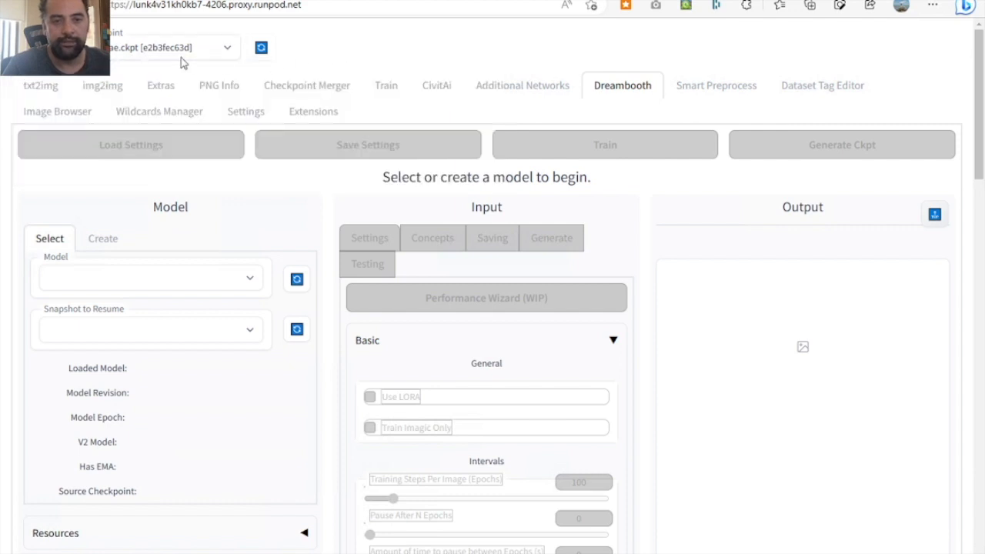
- Start a new Dreambooth model and name it Newschool_Genesis_01
{"action": "left_click", "coordinate": [105, 248]}
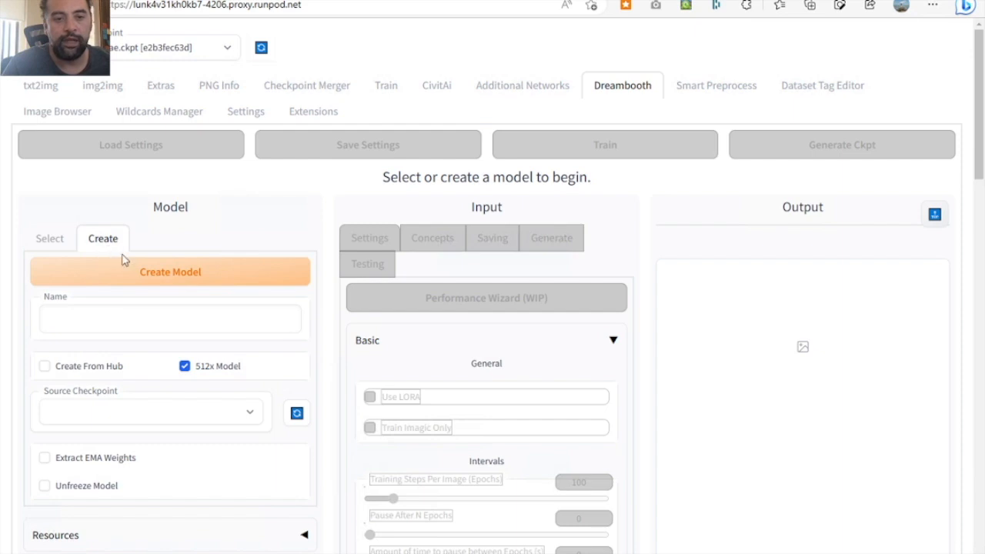
{"action": "left_click", "coordinate": [125, 324]}
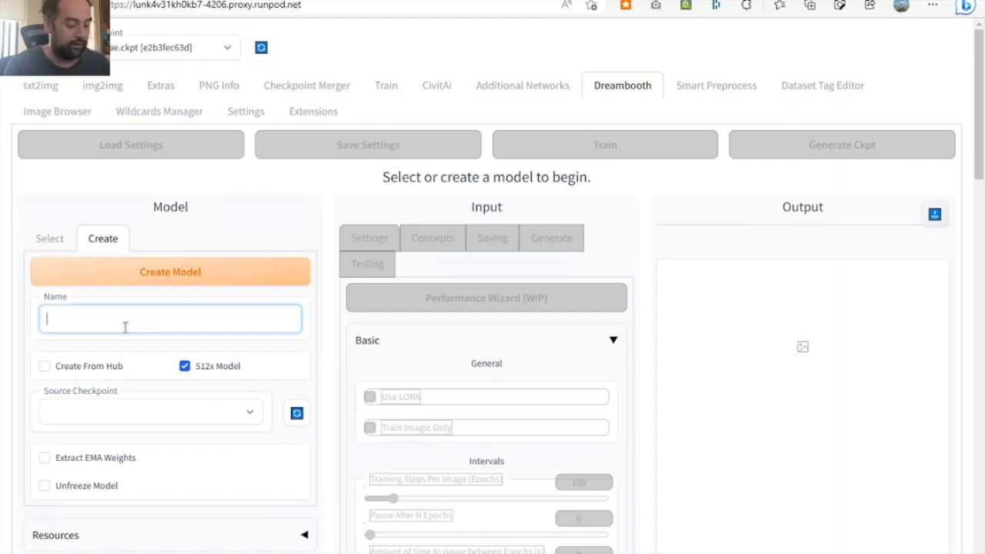
{"action": "type", "text": "New"}
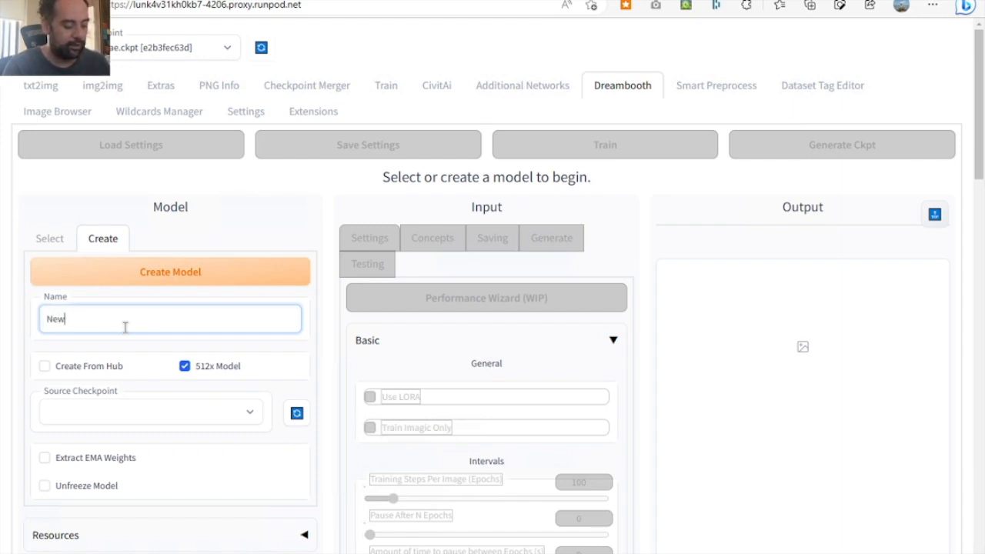
{"action": "type", "text": "school_"}
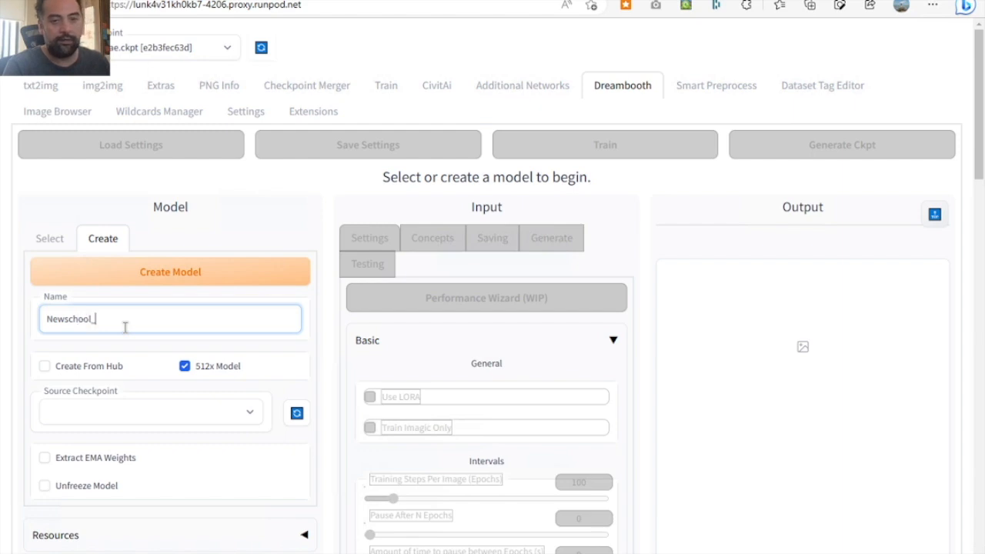
{"action": "type", "text": "Gene"}
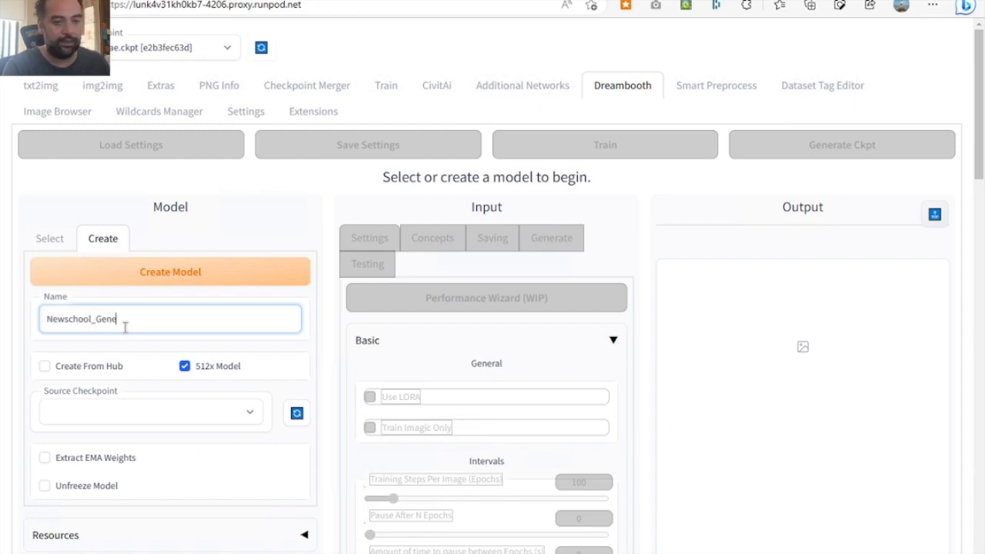
{"action": "type", "text": "sis_"}
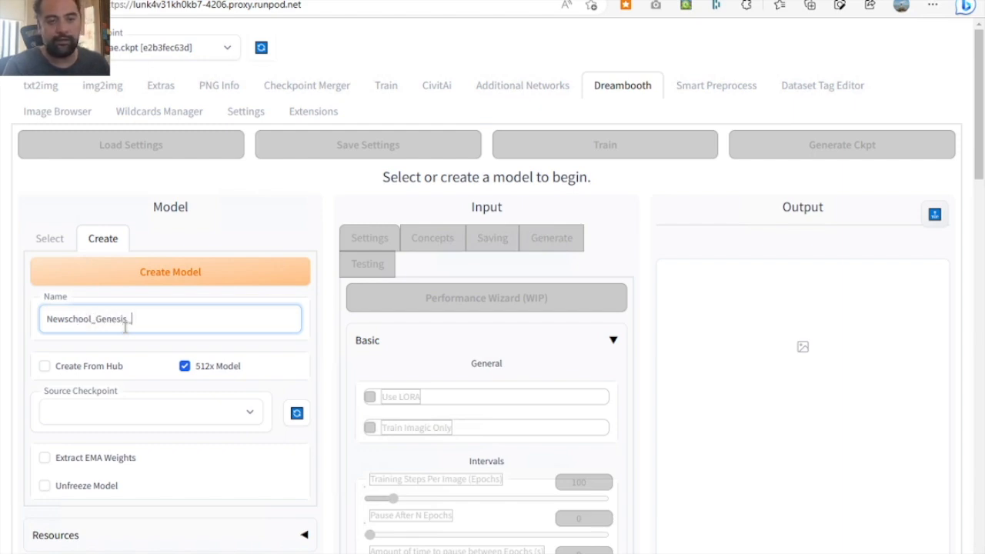
{"action": "type", "text": "01"}
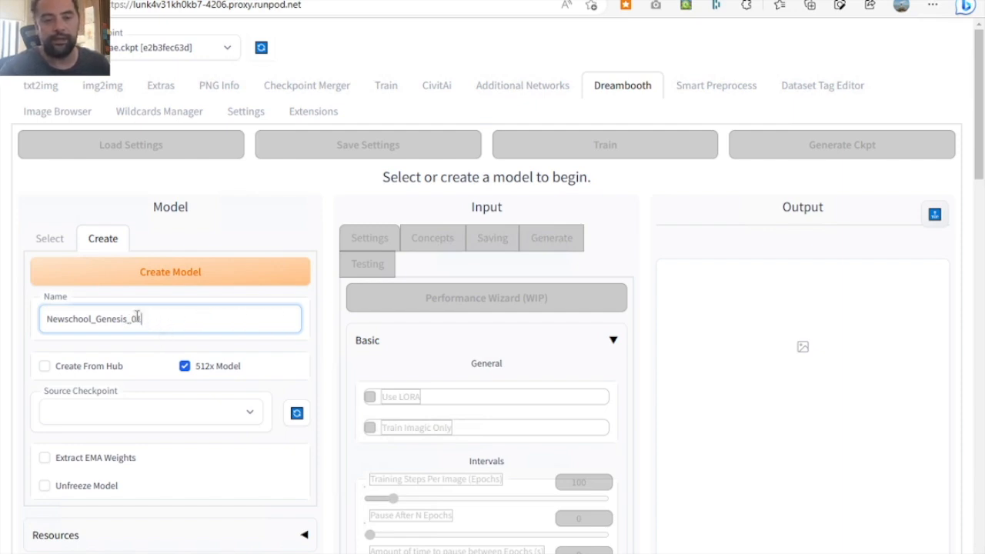
- Create the model from source checkpoint local_ckpts/sd_v1-5_vae.ckpt with Unfreeze Model enabled
{"action": "left_click", "coordinate": [158, 416]}
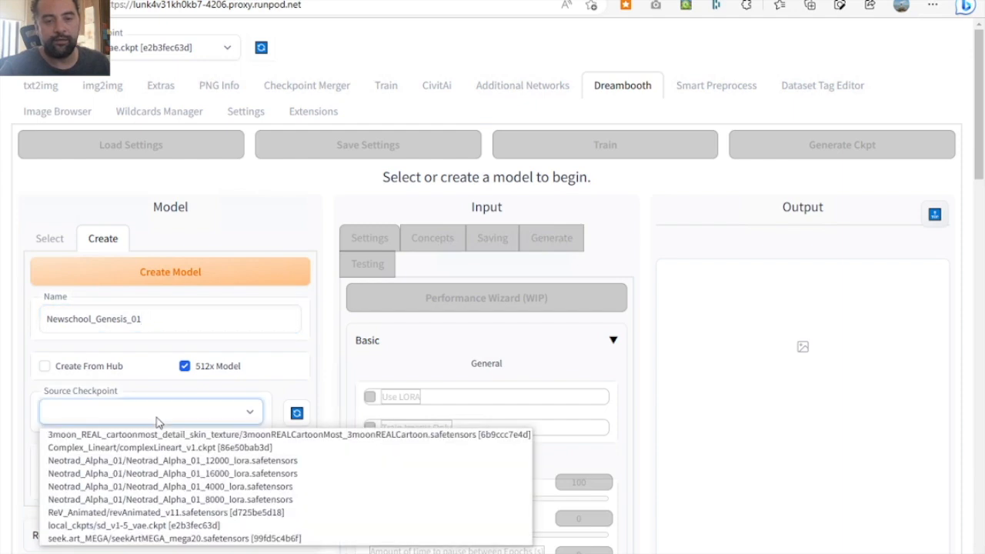
{"action": "left_click", "coordinate": [129, 526]}
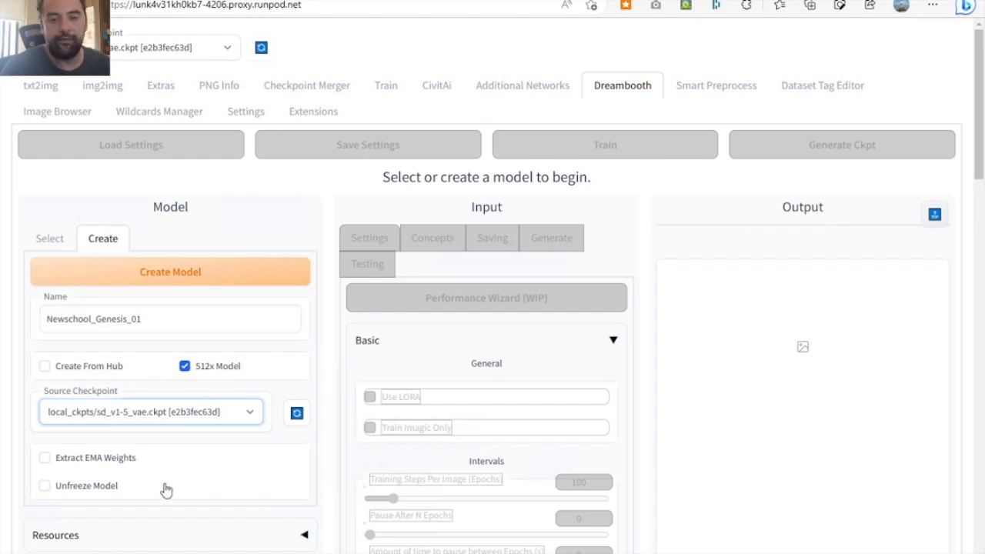
{"action": "left_click", "coordinate": [44, 486]}
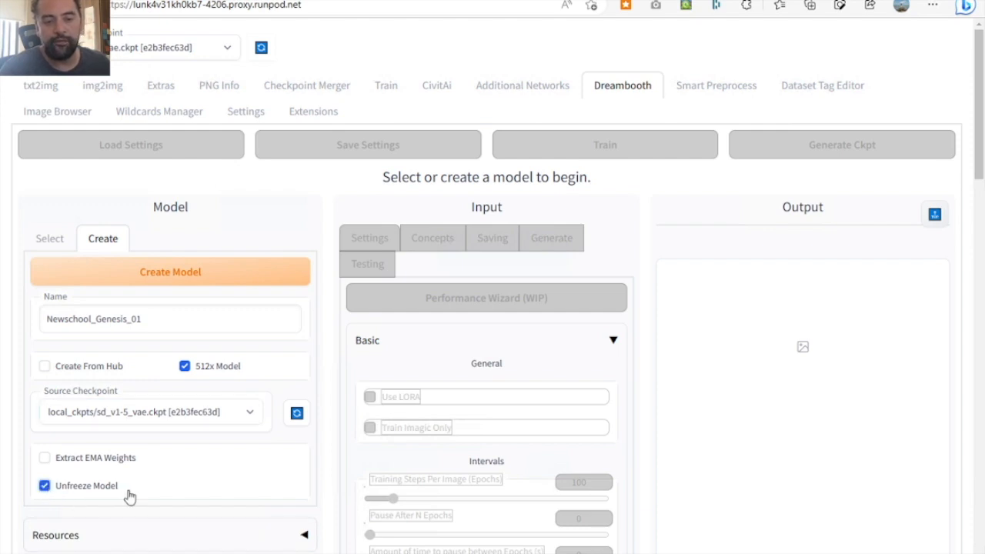
{"action": "left_click", "coordinate": [217, 278]}
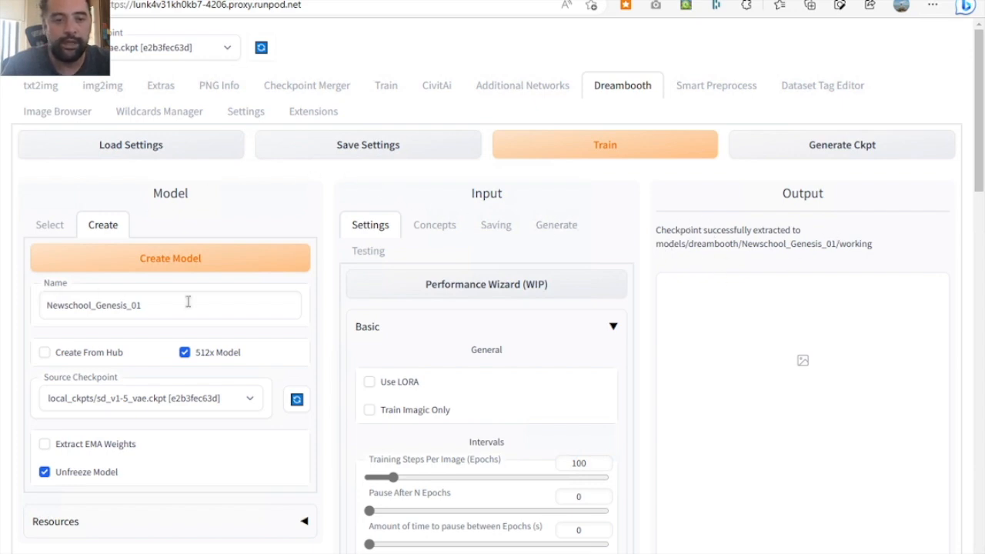
- Select Newschool_Genesis_01 as the Dreambooth model and check its revision and epoch details
{"action": "left_click_drag", "start_coordinate": [145, 305], "coordinate": [26, 308]}
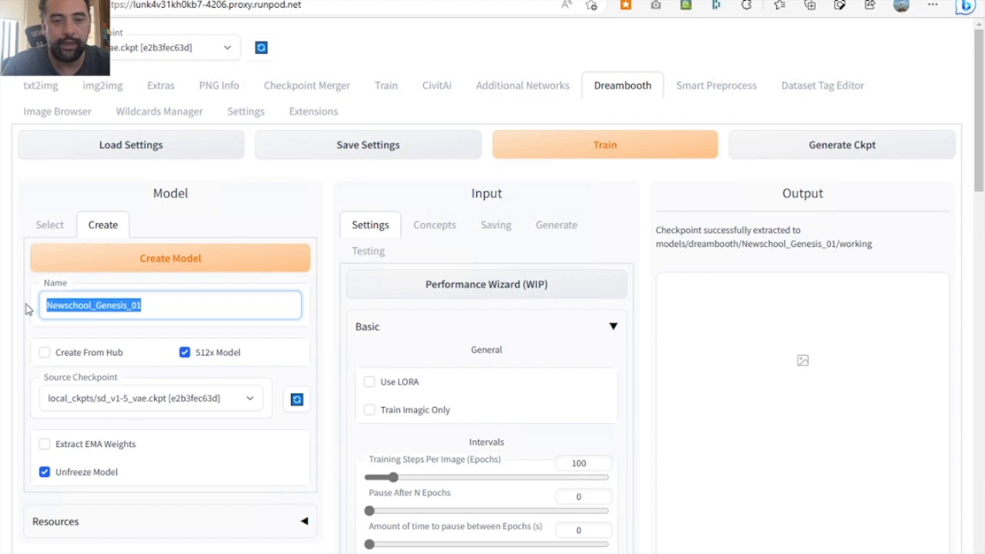
{"action": "left_click", "coordinate": [54, 229]}
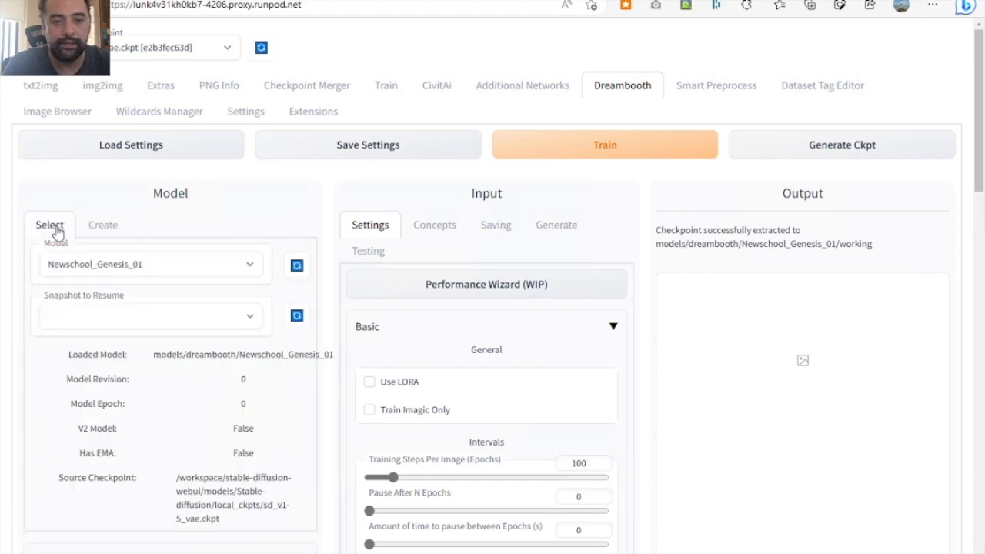
{"action": "left_click", "coordinate": [131, 270]}
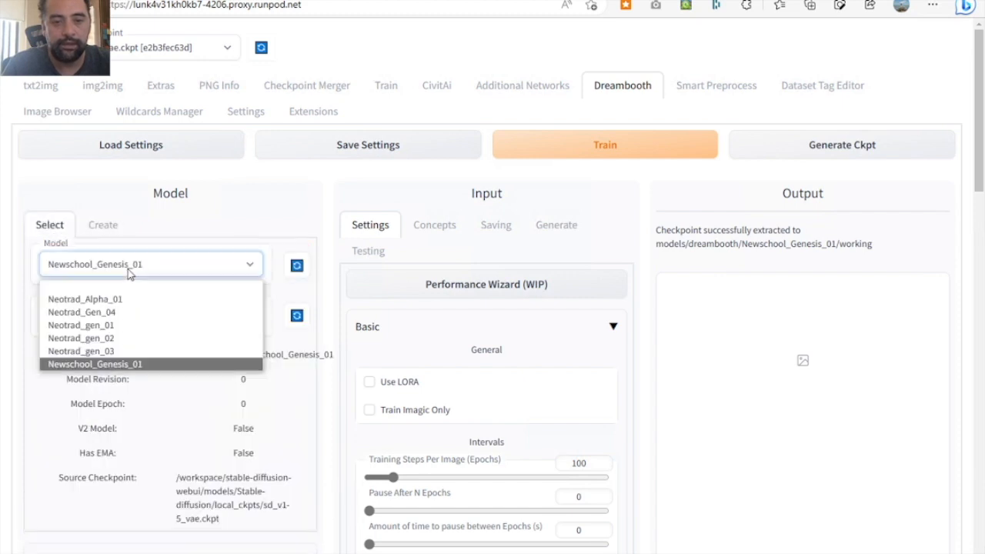
{"action": "left_click", "coordinate": [86, 364]}
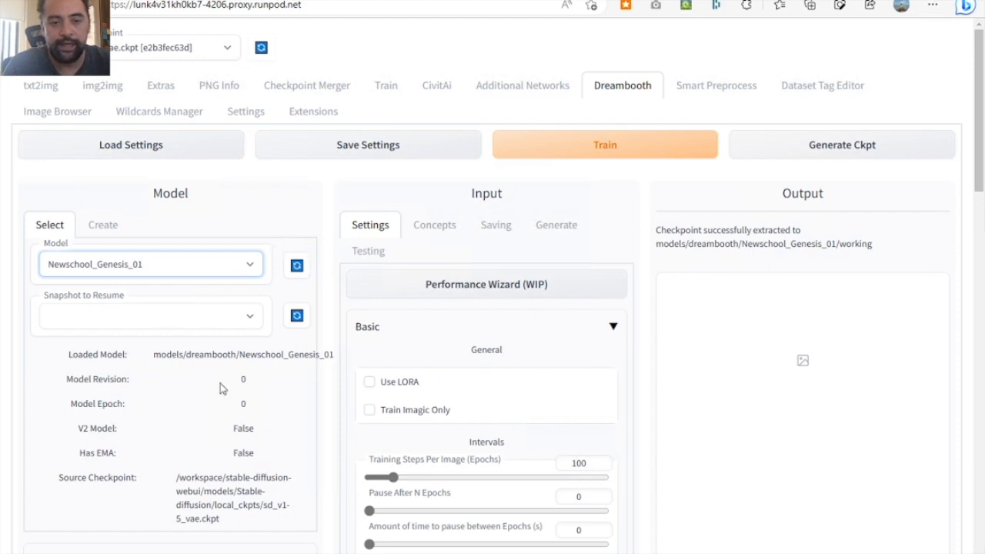
{"action": "left_click_drag", "start_coordinate": [63, 380], "coordinate": [262, 418]}
{"action": "left_click", "coordinate": [279, 415]}
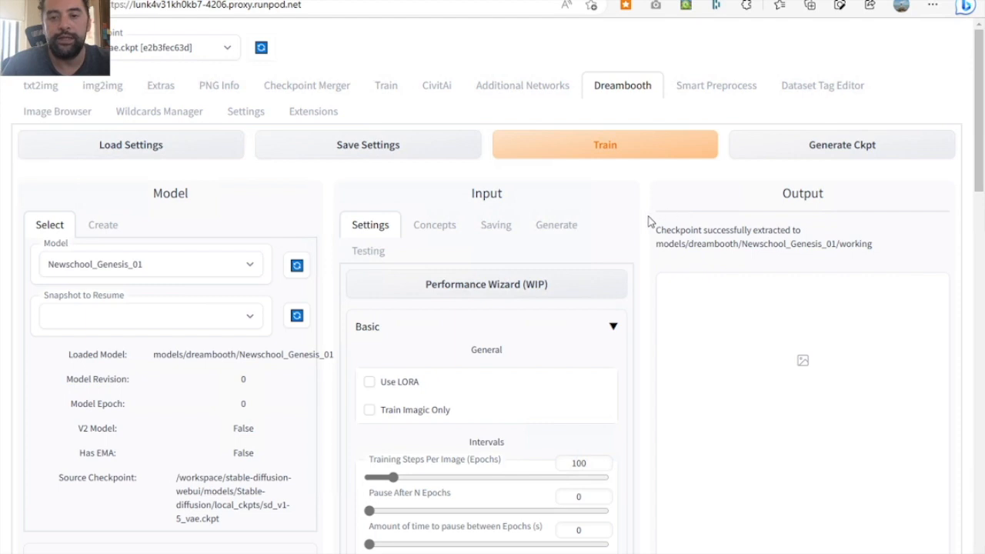
- Calculate the training parameters with the Performance Wizard, review them, and save the model settings, accepting the overwrite
{"action": "left_click", "coordinate": [433, 287]}
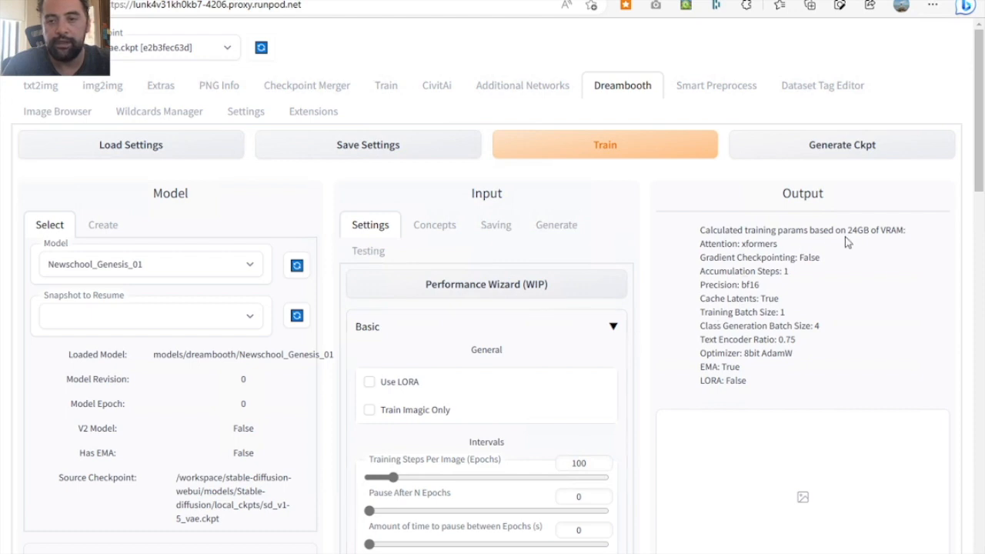
{"action": "left_click_drag", "start_coordinate": [841, 231], "coordinate": [920, 239]}
{"action": "left_click", "coordinate": [780, 309]}
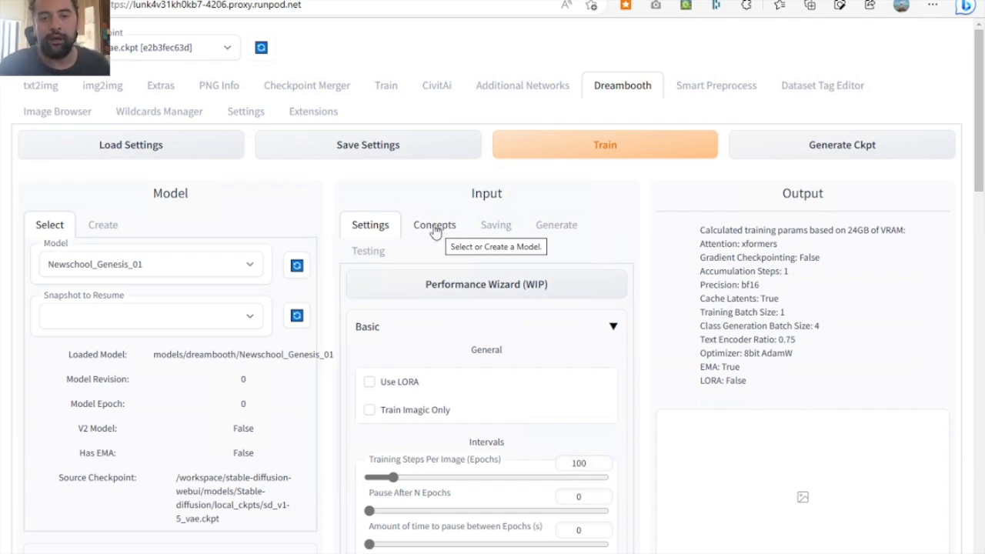
{"action": "left_click", "coordinate": [385, 150]}
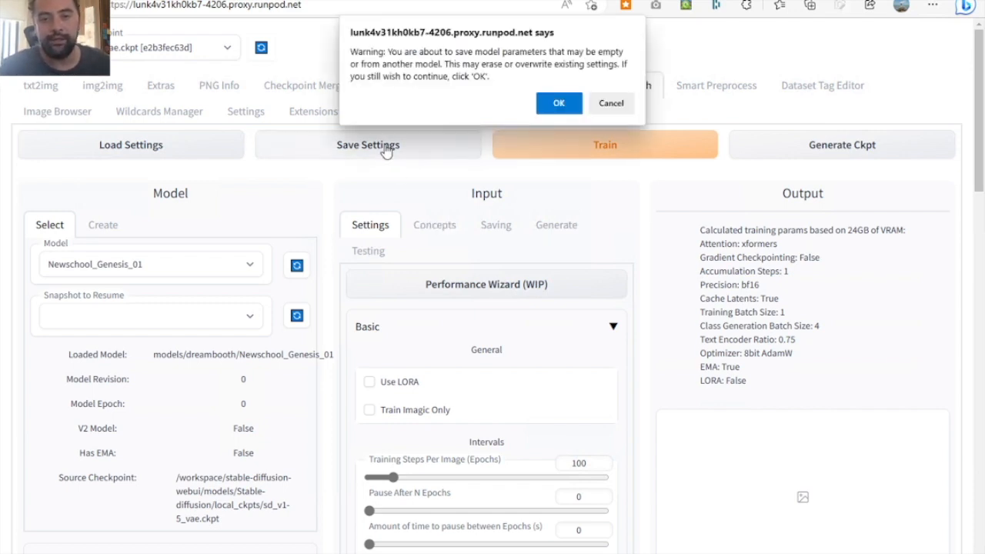
{"action": "left_click", "coordinate": [564, 104]}
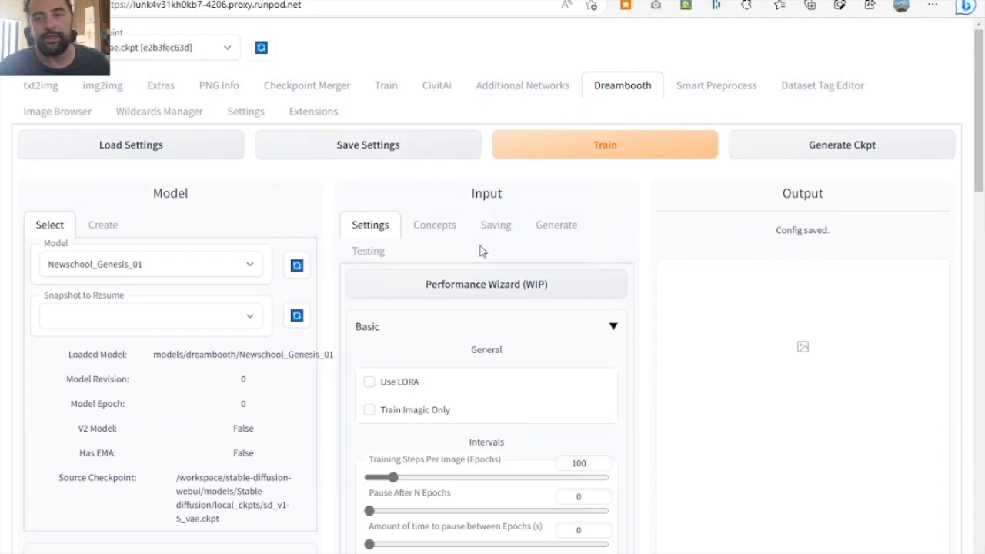
- Run the Object/Style Training Wizard for the concepts and save the model settings again
{"action": "left_click", "coordinate": [437, 237]}
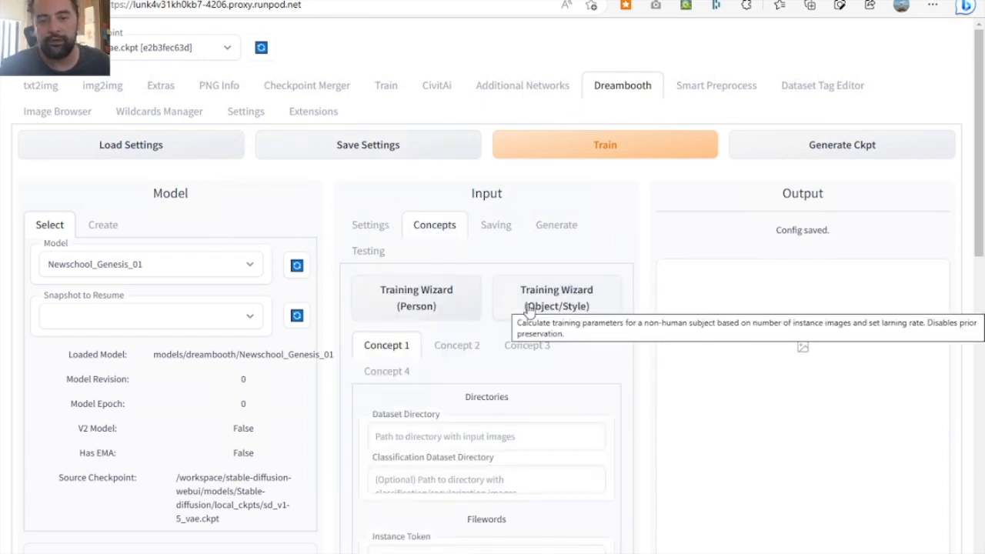
{"action": "left_click", "coordinate": [566, 313]}
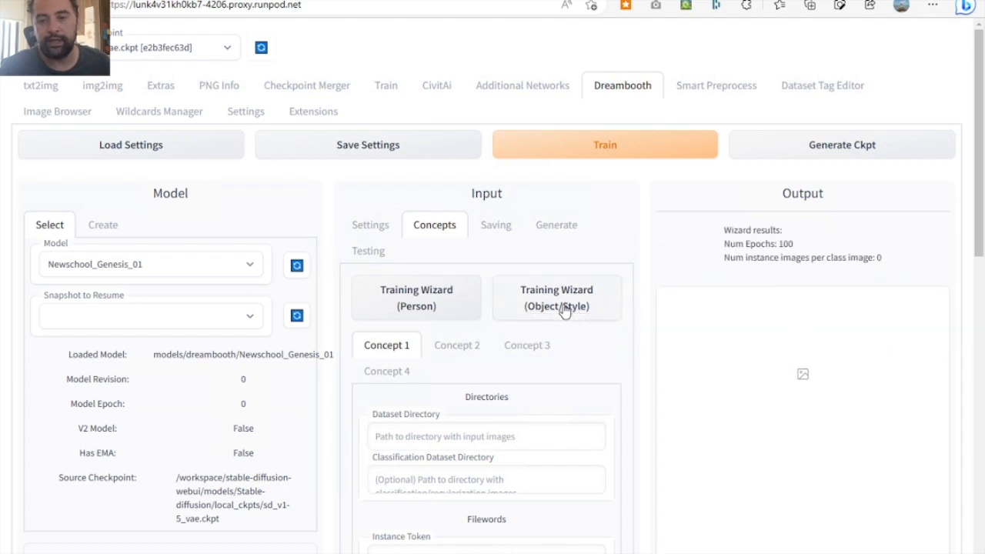
{"action": "left_click", "coordinate": [347, 235]}
{"action": "scroll", "coordinate": [551, 408], "scroll_direction": "down", "scroll_amount": 1}
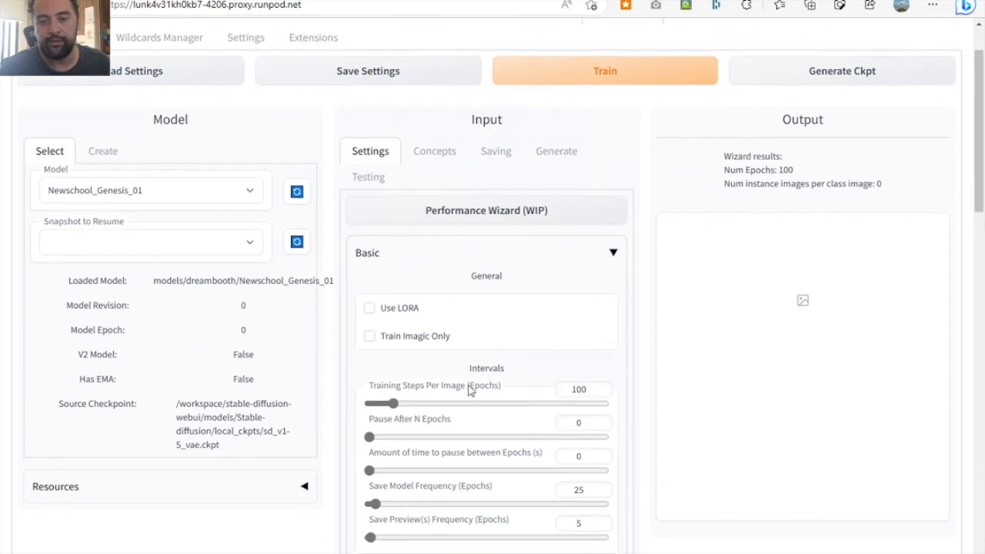
{"action": "left_click", "coordinate": [402, 69]}
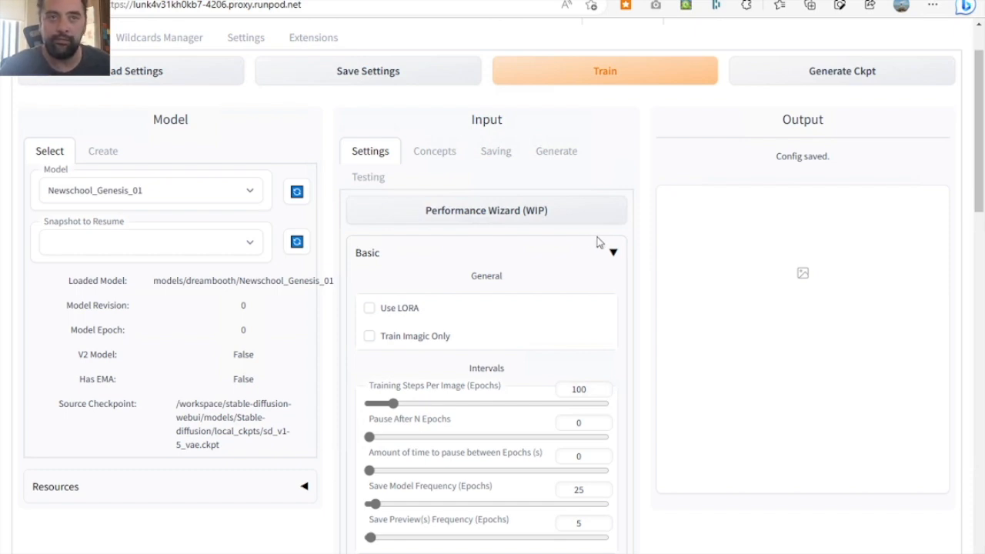
- Enable Use LORA in the basic training settings
{"action": "scroll", "coordinate": [495, 300], "scroll_direction": "down", "scroll_amount": 1}
{"action": "scroll", "coordinate": [496, 301], "scroll_direction": "down", "scroll_amount": 1}
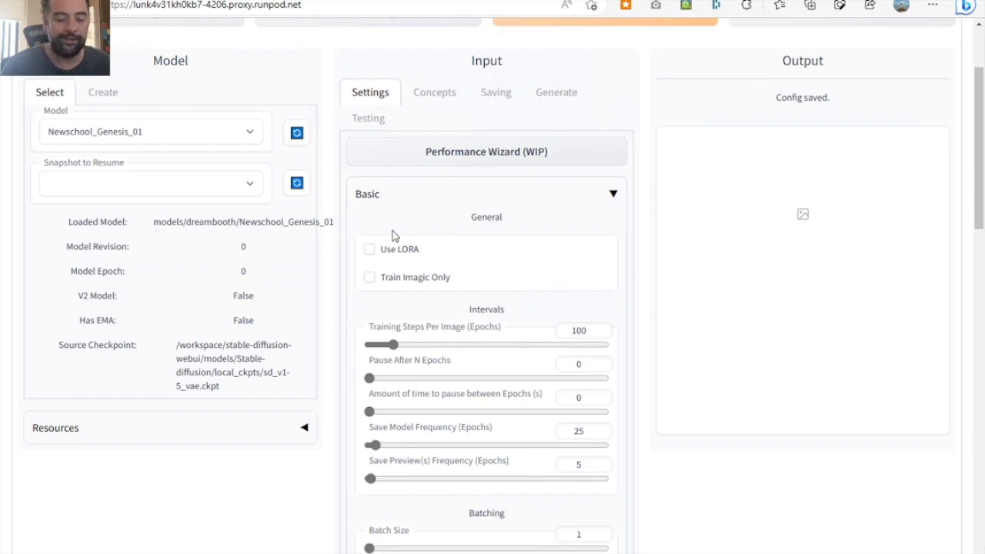
{"action": "left_click", "coordinate": [370, 249]}
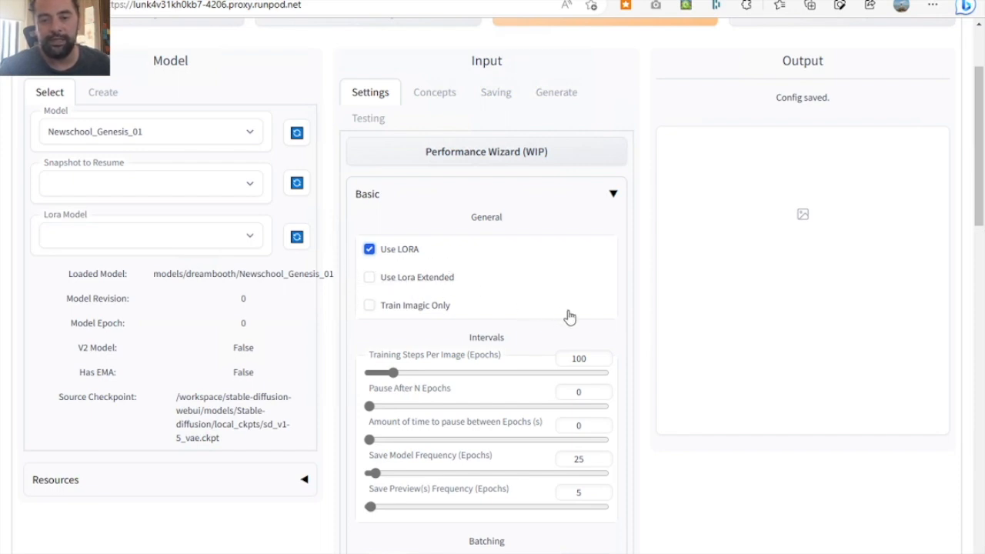
- Set Training Steps Per Image (Epochs) to 40 in the Intervals settings
{"action": "scroll", "coordinate": [569, 317], "scroll_direction": "down", "scroll_amount": 1}
{"action": "scroll", "coordinate": [569, 317], "scroll_direction": "down", "scroll_amount": 1}
{"action": "scroll", "coordinate": [566, 312], "scroll_direction": "down", "scroll_amount": 1}
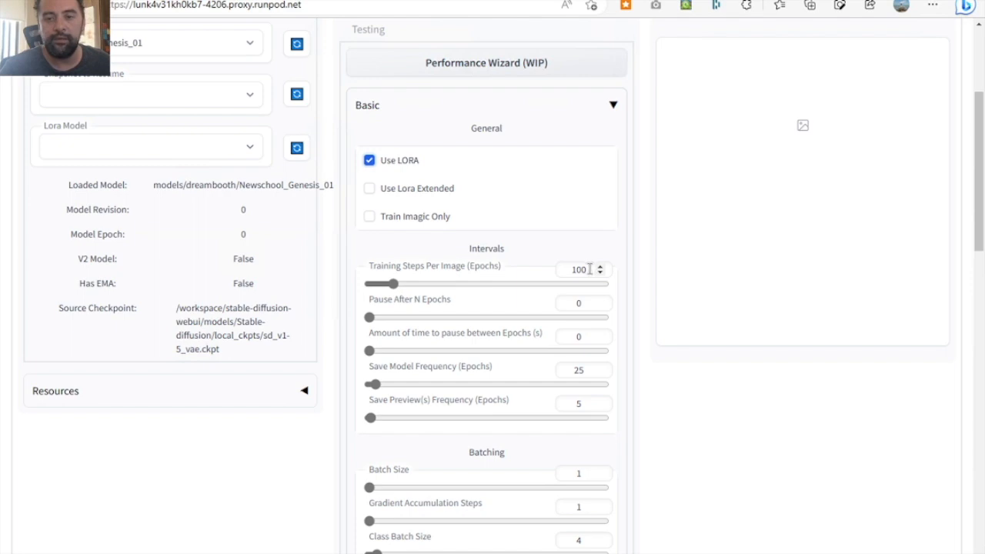
{"action": "left_click_drag", "start_coordinate": [590, 270], "coordinate": [551, 272]}
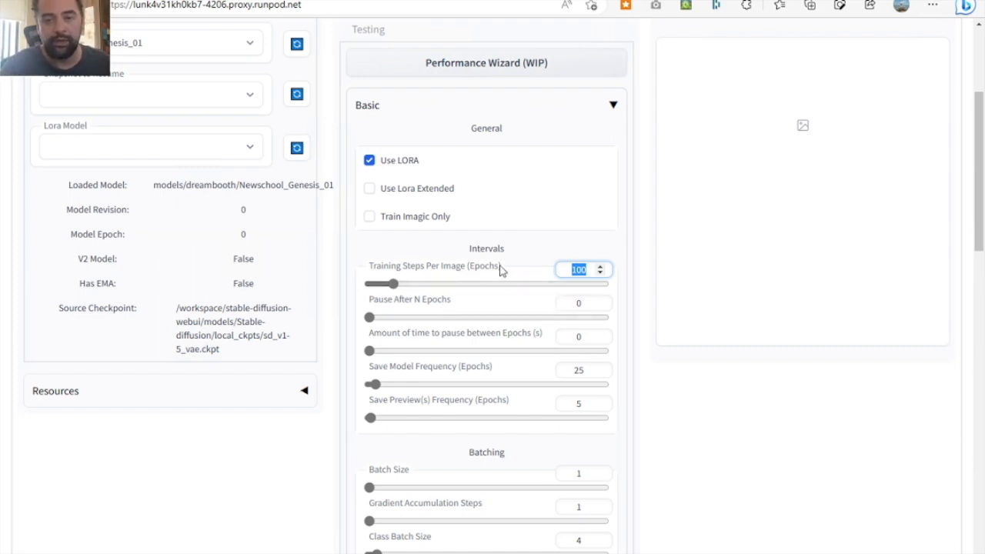
{"action": "scroll", "coordinate": [486, 359], "scroll_direction": "down", "scroll_amount": 1}
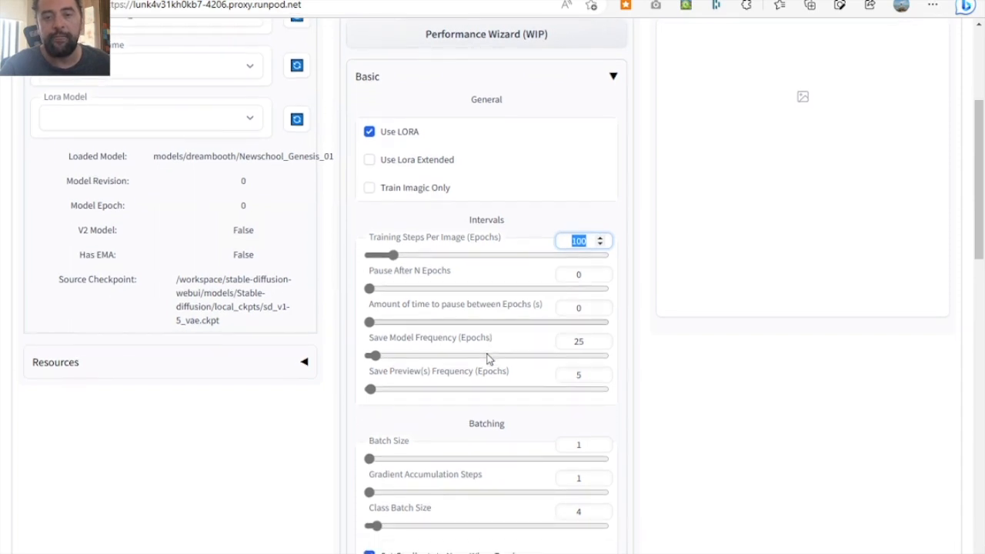
{"action": "left_click", "coordinate": [572, 241]}
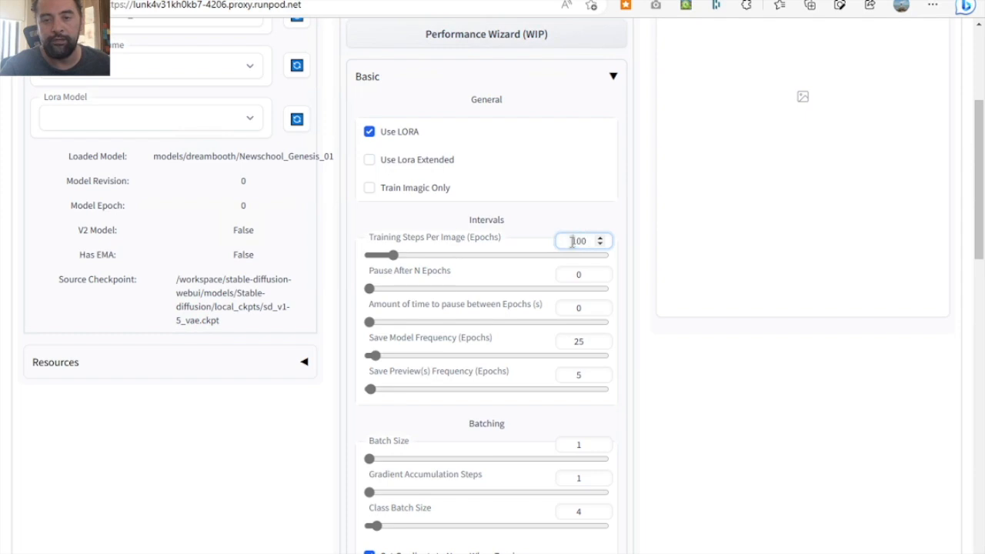
{"action": "left_click_drag", "start_coordinate": [570, 242], "coordinate": [624, 246]}
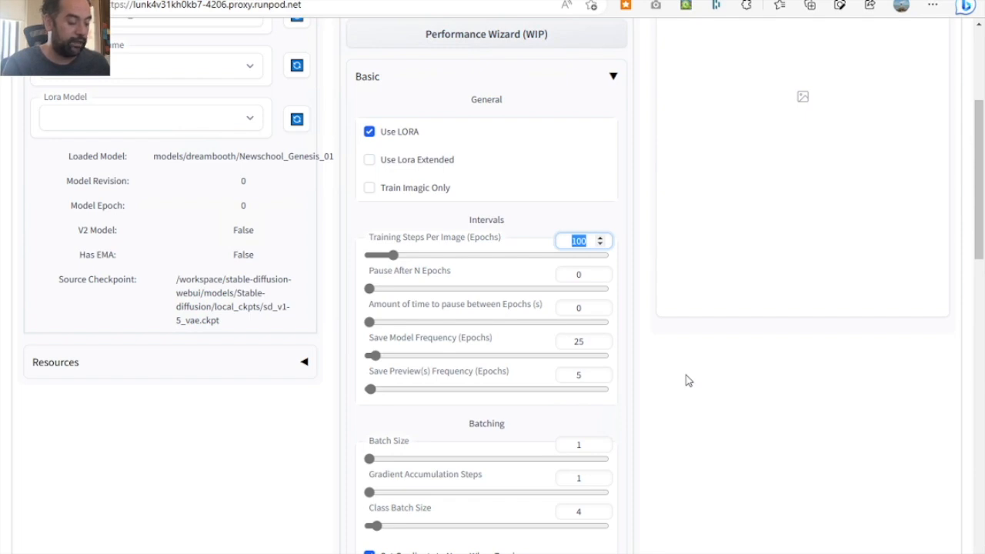
{"action": "type", "text": "40"}
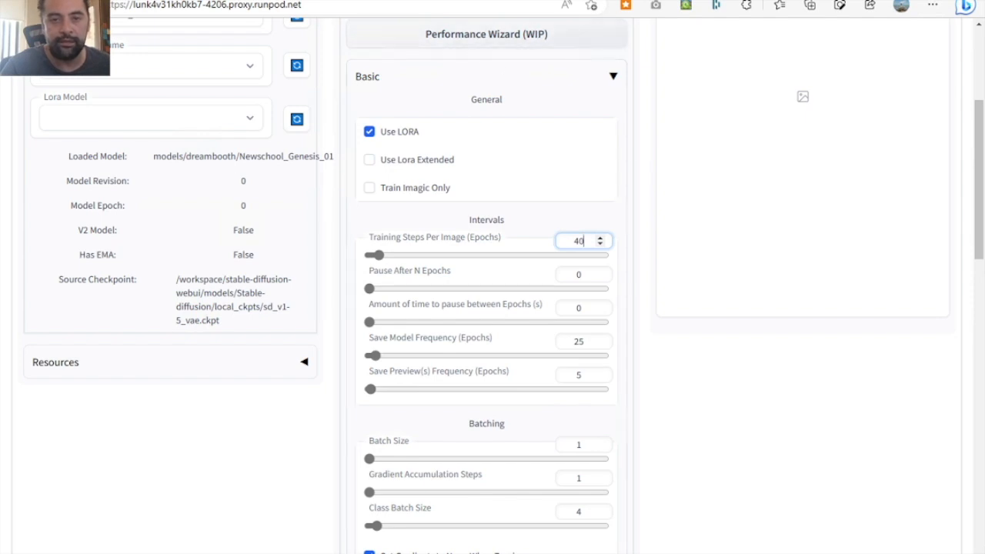
- Load /workspace/stable-diffusion-webui/dataset/newschooltattoos_spain_spp in the Image Browser and check how many images the directory holds
{"action": "scroll", "coordinate": [357, 196], "scroll_direction": "up", "scroll_amount": 3}
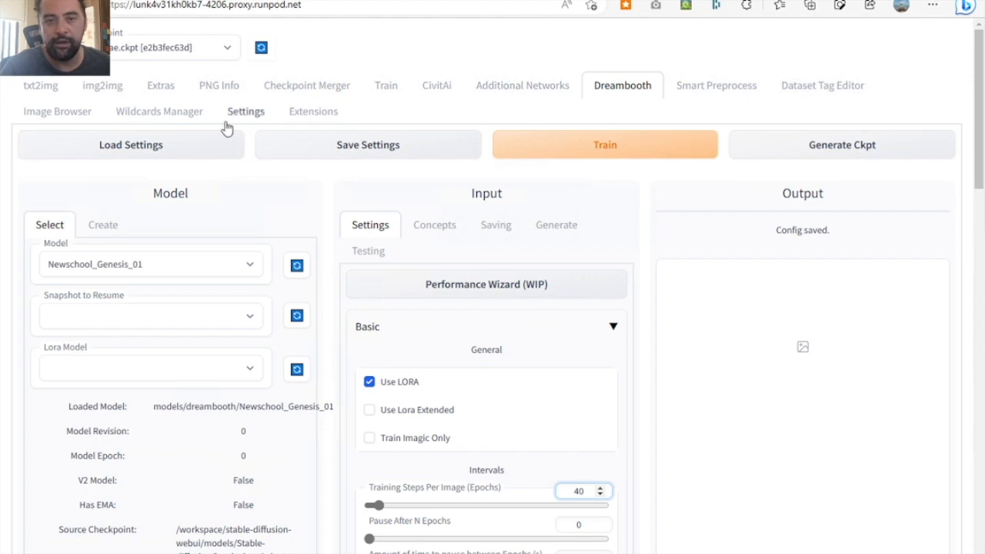
{"action": "left_click", "coordinate": [57, 114]}
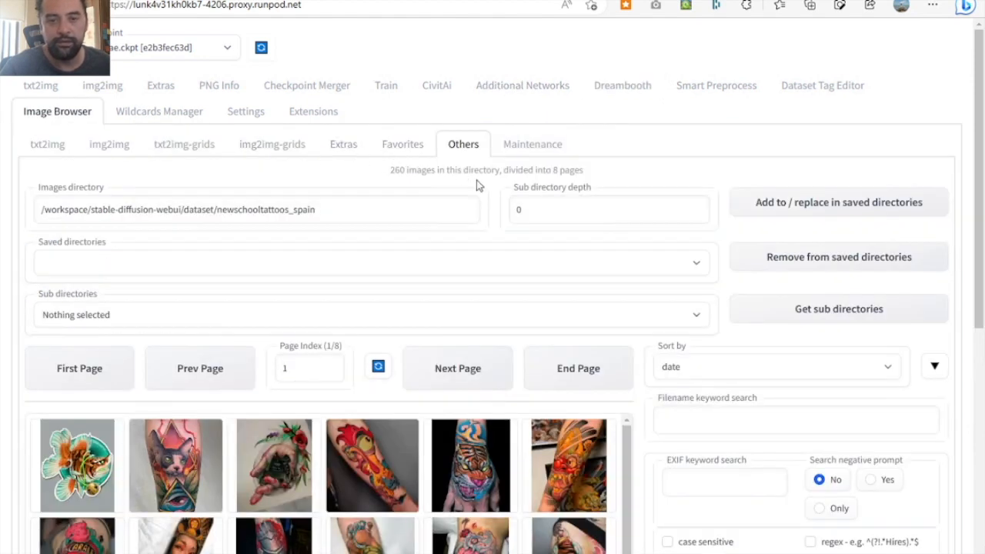
{"action": "left_click_drag", "start_coordinate": [335, 209], "coordinate": [40, 209]}
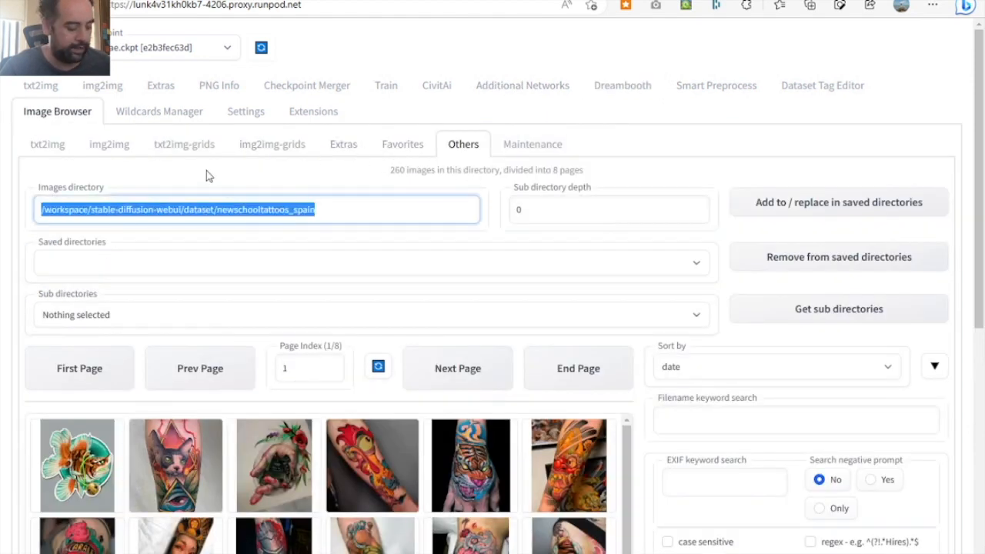
{"action": "key", "text": "End"}
{"action": "type", "text": "_spp"}
{"action": "key", "text": "Return"}
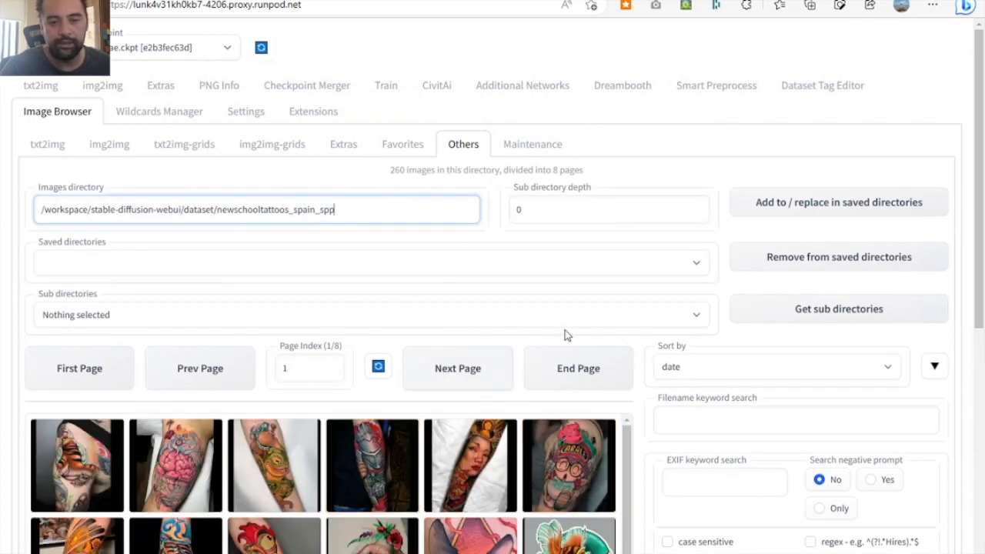
{"action": "scroll", "coordinate": [573, 353], "scroll_direction": "down", "scroll_amount": 2}
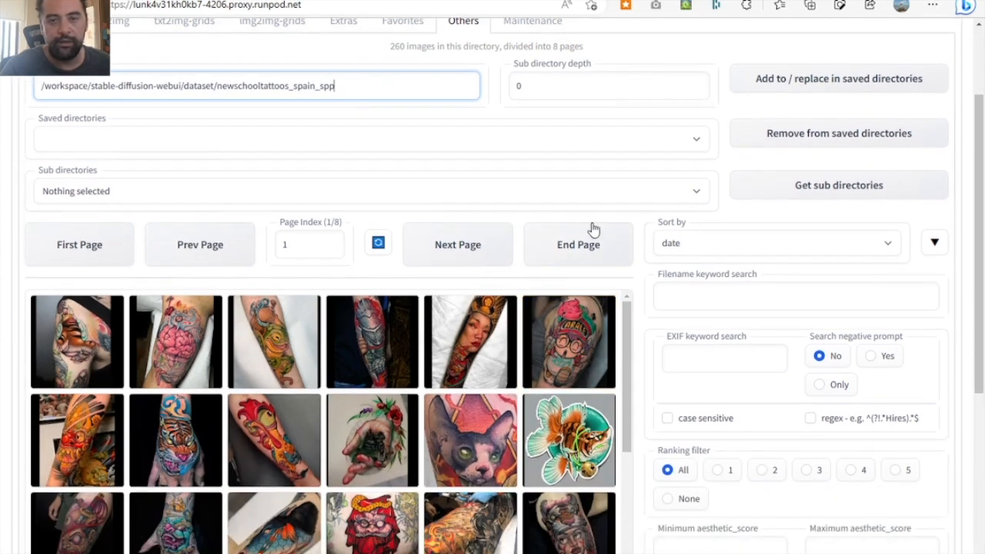
{"action": "double_click", "coordinate": [396, 46]}
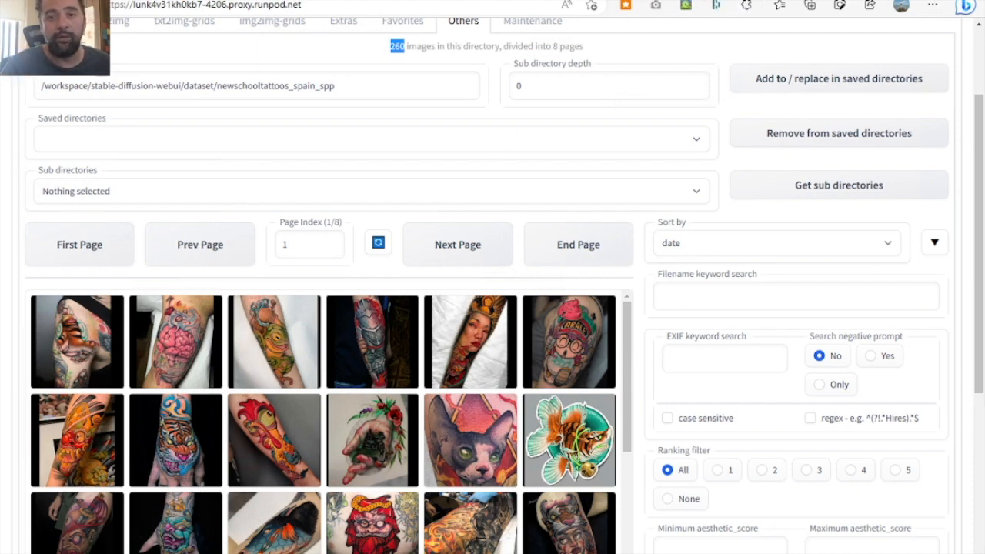
- Calculate 9000 / 260 with a web search in a separate browser tab and return to the Stable Diffusion web UI
{"action": "key", "text": "ctrl+t"}
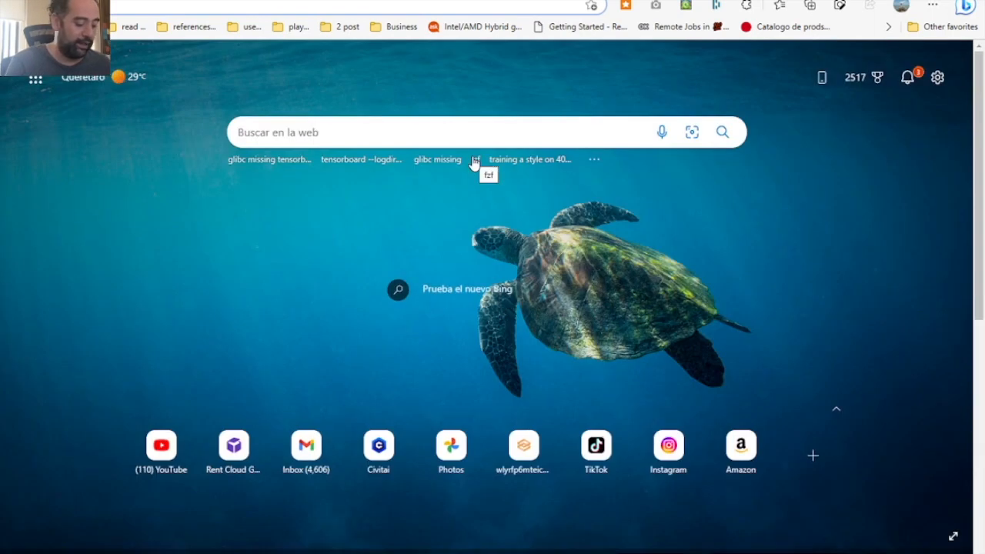
{"action": "type", "text": "9"}
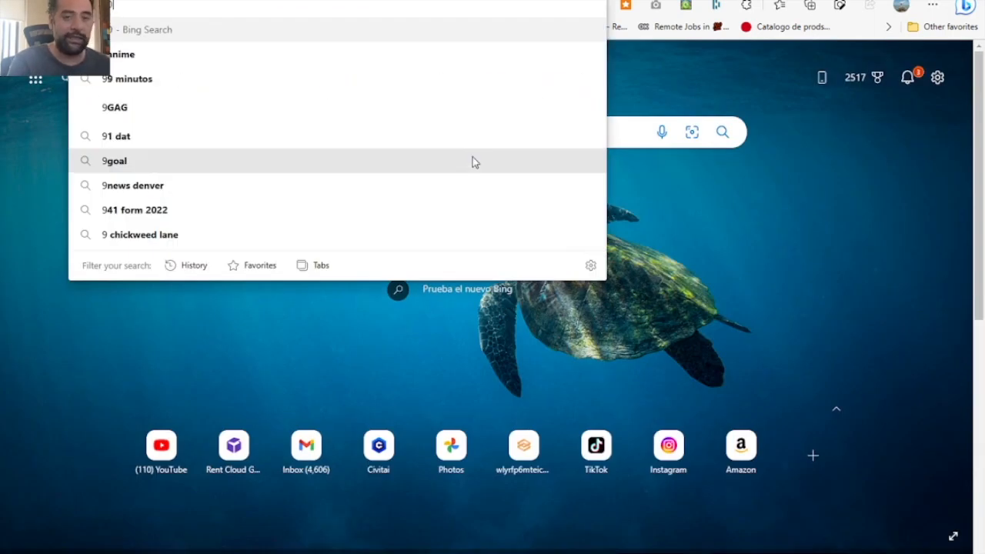
{"action": "type", "text": "000 /"}
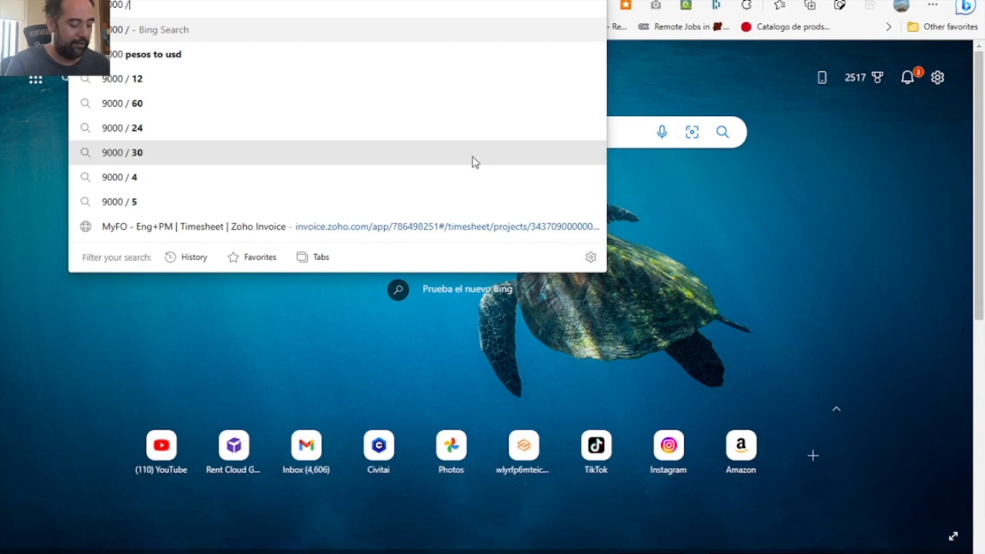
{"action": "type", "text": " 260"}
{"action": "key", "text": "Return"}
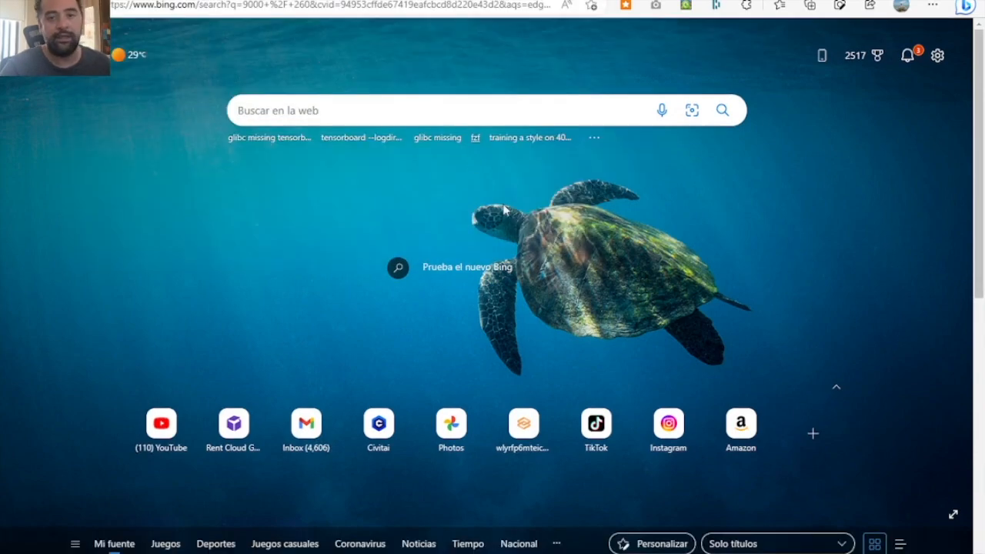
{"action": "left_click", "coordinate": [748, 0]}
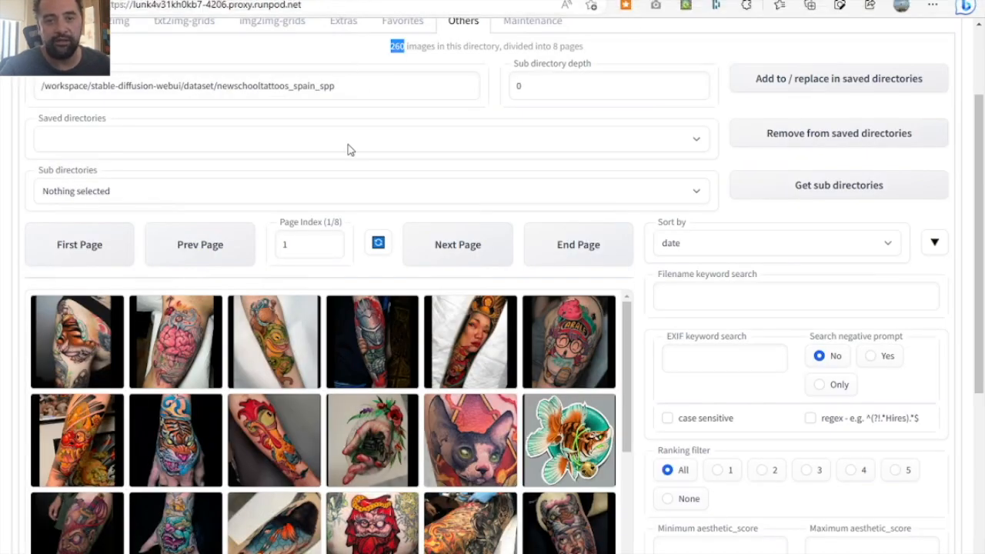
- Go back to the Dreambooth settings and set Training Steps Per Image (Epochs) to 36
{"action": "scroll", "coordinate": [347, 149], "scroll_direction": "up", "scroll_amount": 2}
{"action": "scroll", "coordinate": [347, 149], "scroll_direction": "up", "scroll_amount": 2}
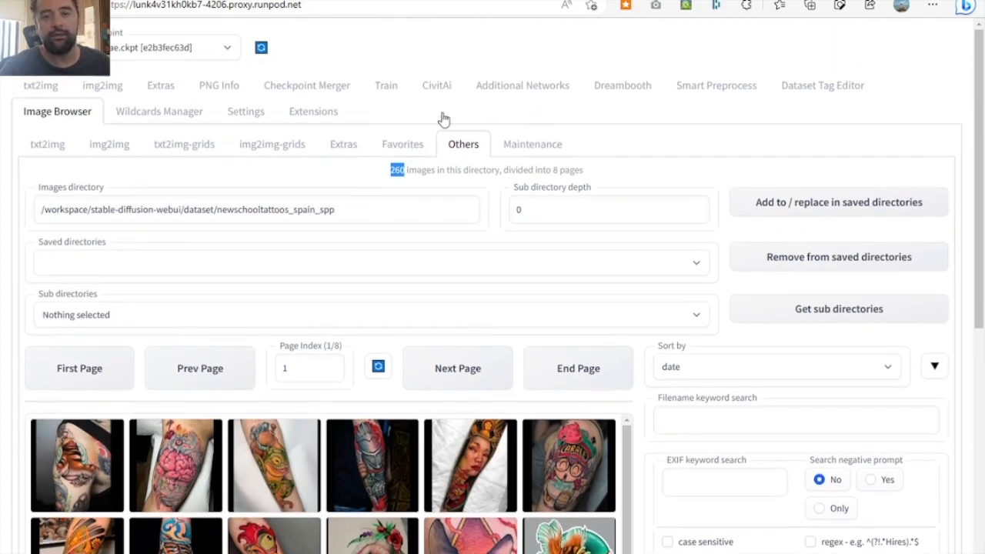
{"action": "left_click", "coordinate": [613, 97]}
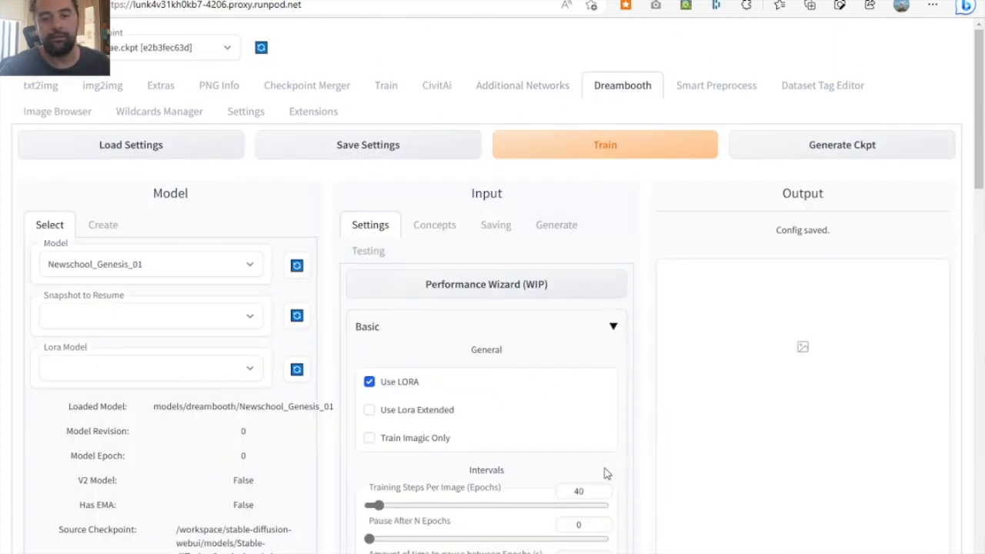
{"action": "left_click_drag", "start_coordinate": [585, 493], "coordinate": [553, 494]}
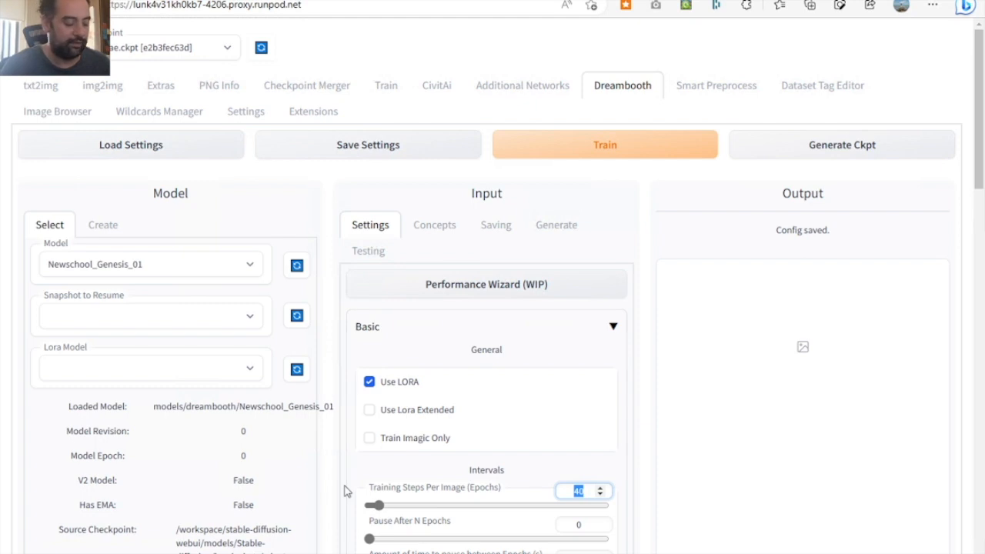
{"action": "type", "text": "36"}
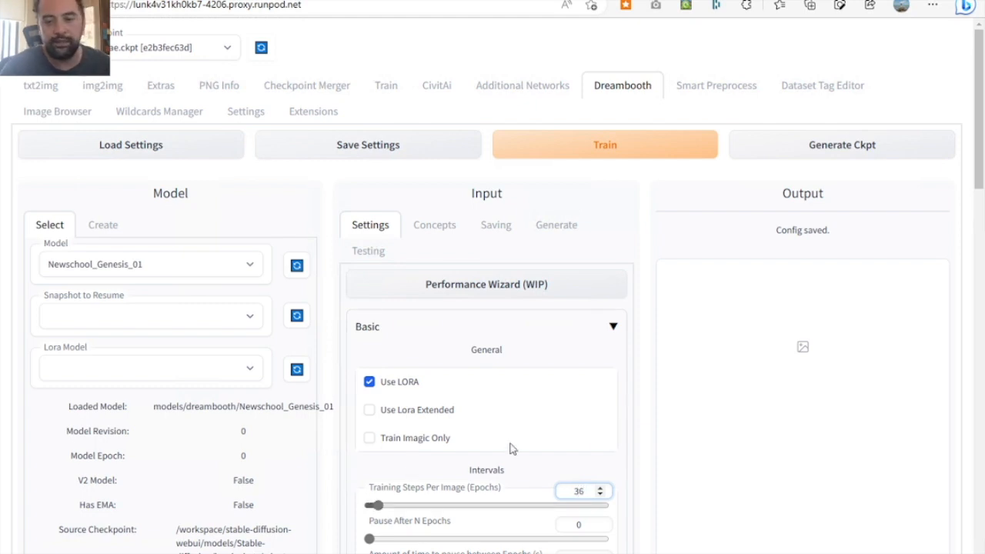
{"action": "left_click", "coordinate": [637, 431]}
- Set Save Model Frequency (Epochs) to 10
{"action": "scroll", "coordinate": [638, 433], "scroll_direction": "down", "scroll_amount": 2}
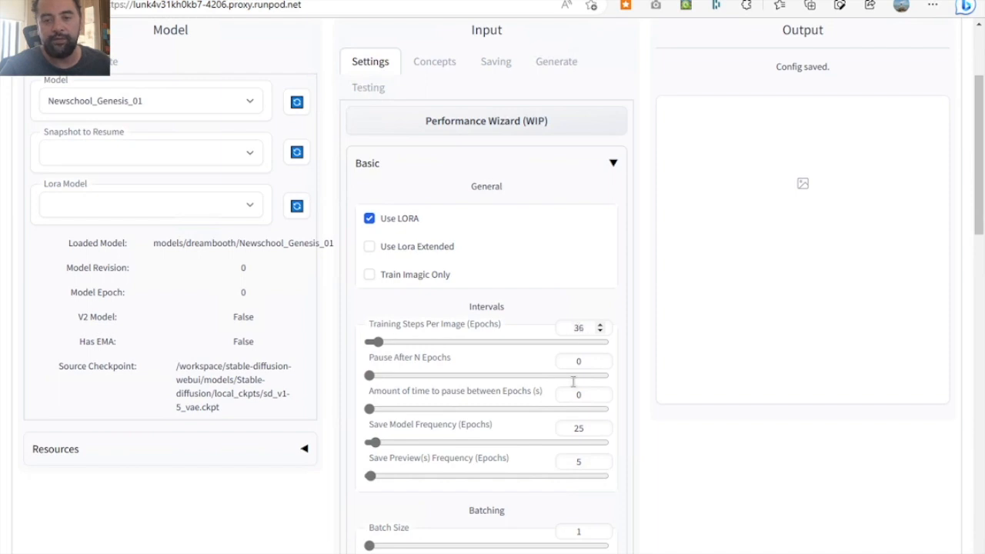
{"action": "double_click", "coordinate": [573, 428]}
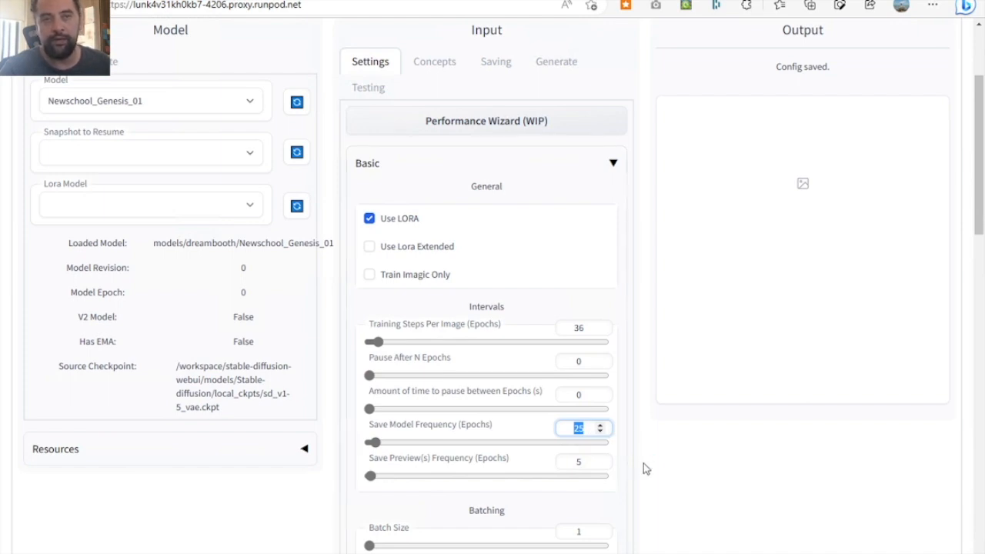
{"action": "type", "text": "10"}
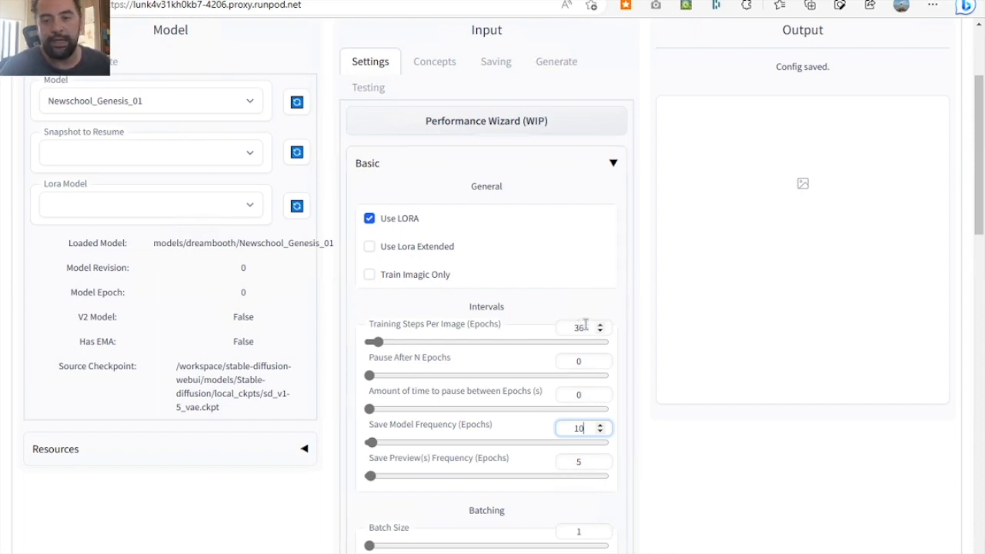
{"action": "left_click", "coordinate": [661, 492]}
- Re-enter 5 as the Save Preview(s) Frequency (Epochs)
{"action": "scroll", "coordinate": [662, 492], "scroll_direction": "down", "scroll_amount": 1}
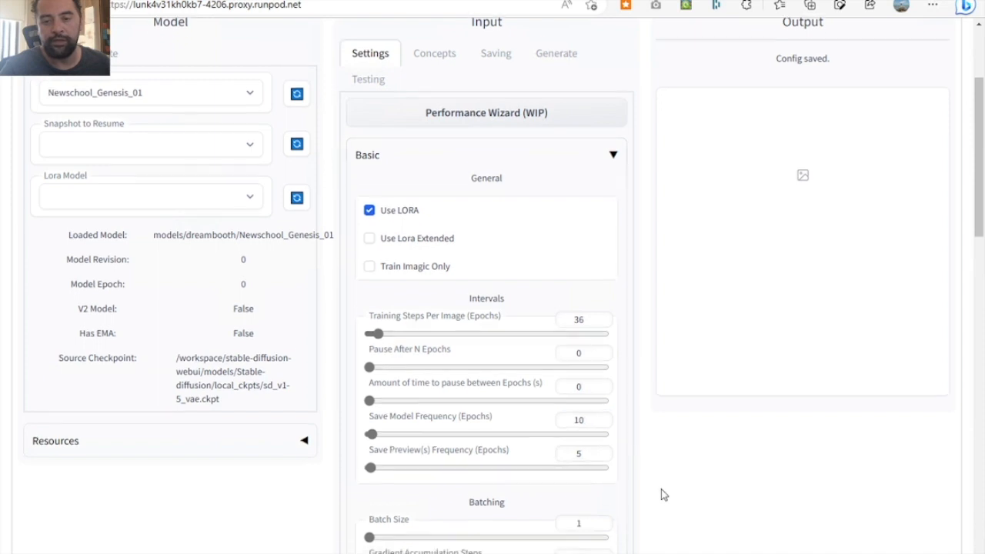
{"action": "scroll", "coordinate": [662, 495], "scroll_direction": "down", "scroll_amount": 1}
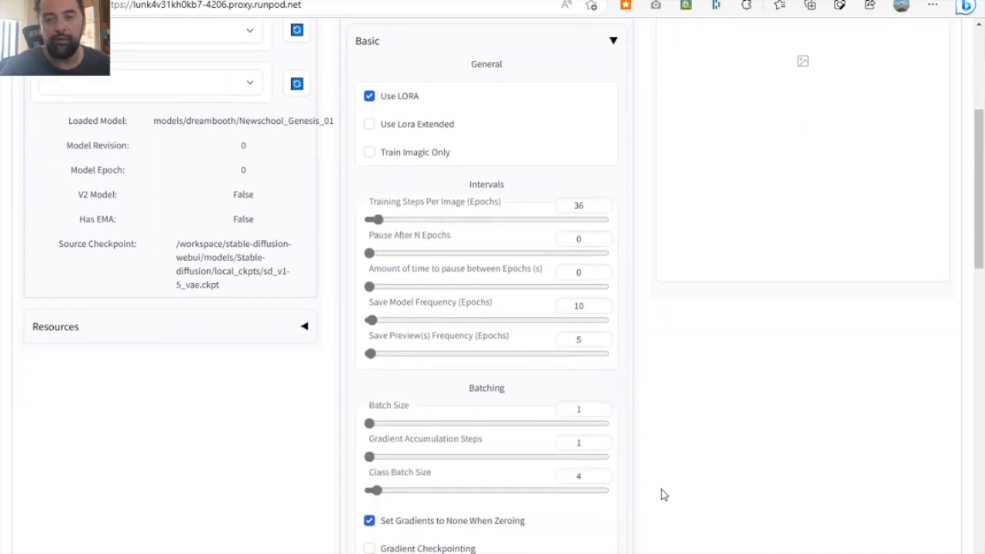
{"action": "left_click", "coordinate": [579, 339]}
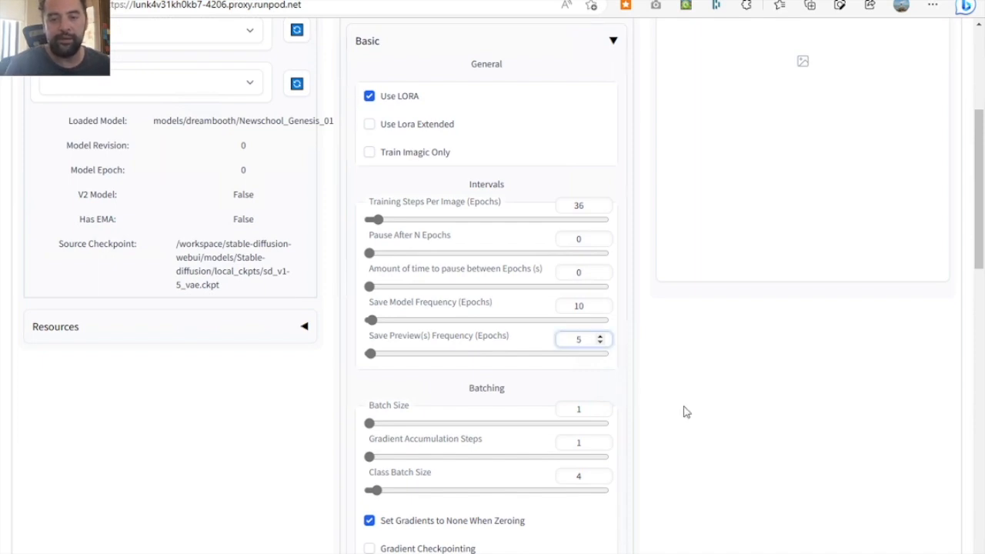
{"action": "key", "text": "BackSpace"}
{"action": "type", "text": "3"}
{"action": "key", "text": "BackSpace"}
{"action": "type", "text": "5"}
{"action": "left_click", "coordinate": [697, 430]}
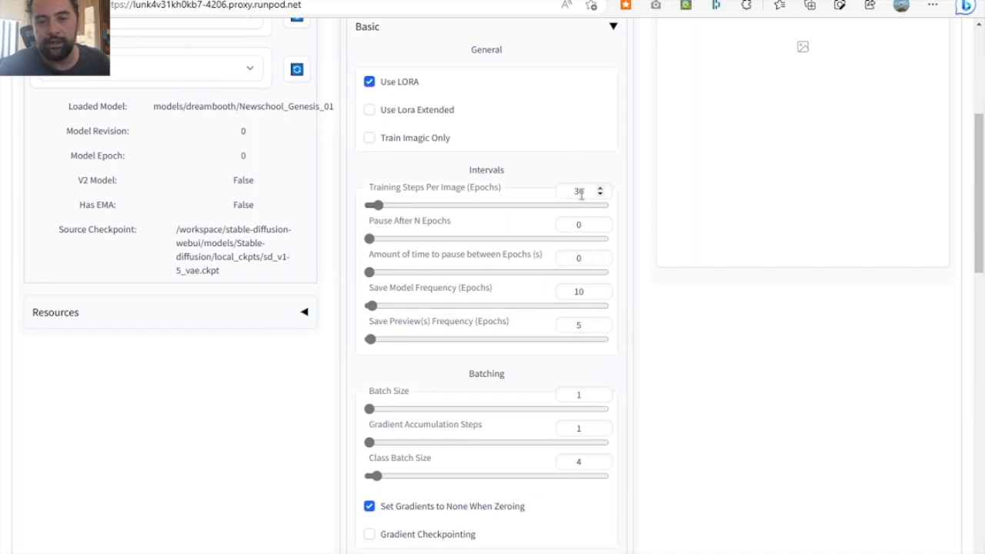
- Set Gradient Accumulation Steps to 4 and Batch Size to 4 in the Batching settings
{"action": "scroll", "coordinate": [655, 420], "scroll_direction": "down", "scroll_amount": 1}
{"action": "scroll", "coordinate": [653, 420], "scroll_direction": "down", "scroll_amount": 1}
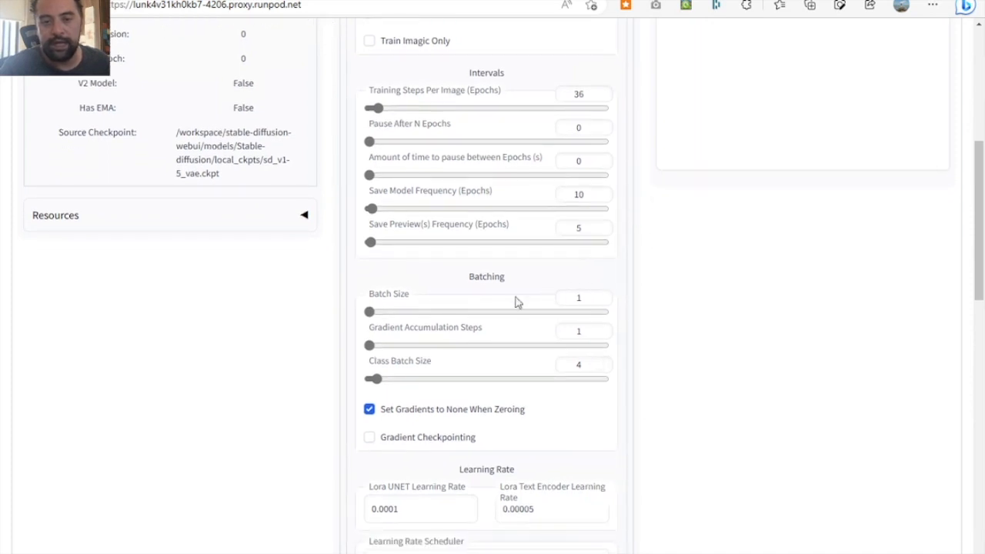
{"action": "left_click_drag", "start_coordinate": [371, 348], "coordinate": [378, 350]}
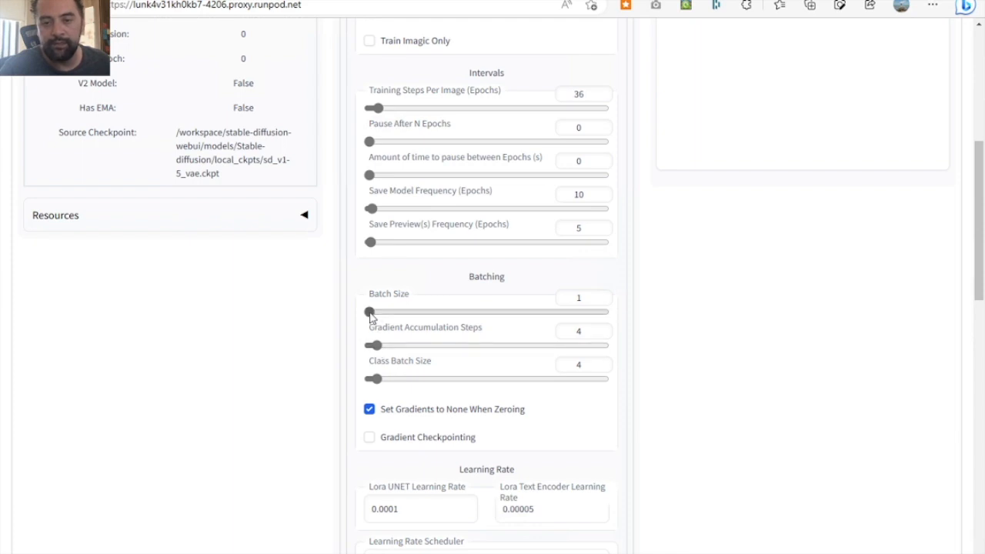
{"action": "left_click_drag", "start_coordinate": [370, 312], "coordinate": [374, 314]}
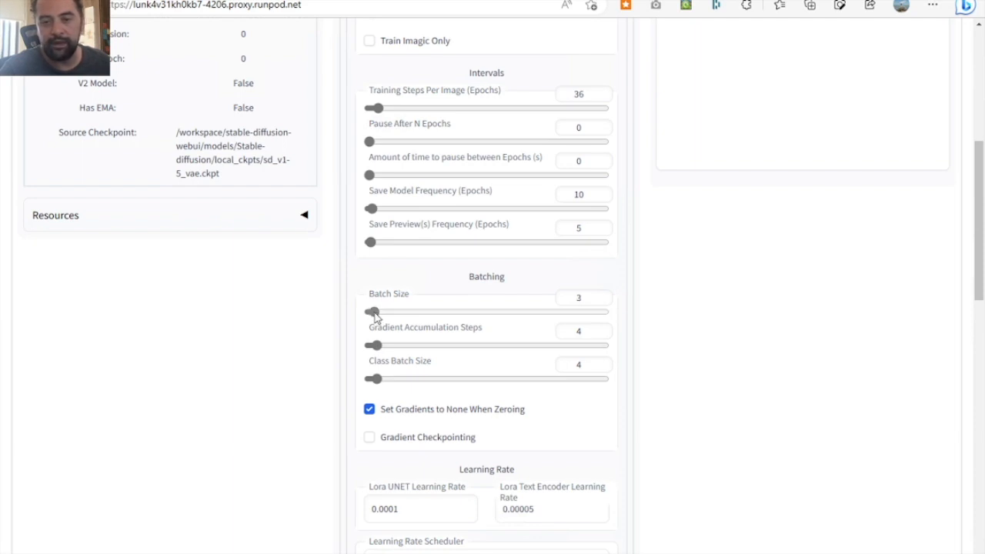
{"action": "left_click_drag", "start_coordinate": [375, 314], "coordinate": [377, 315]}
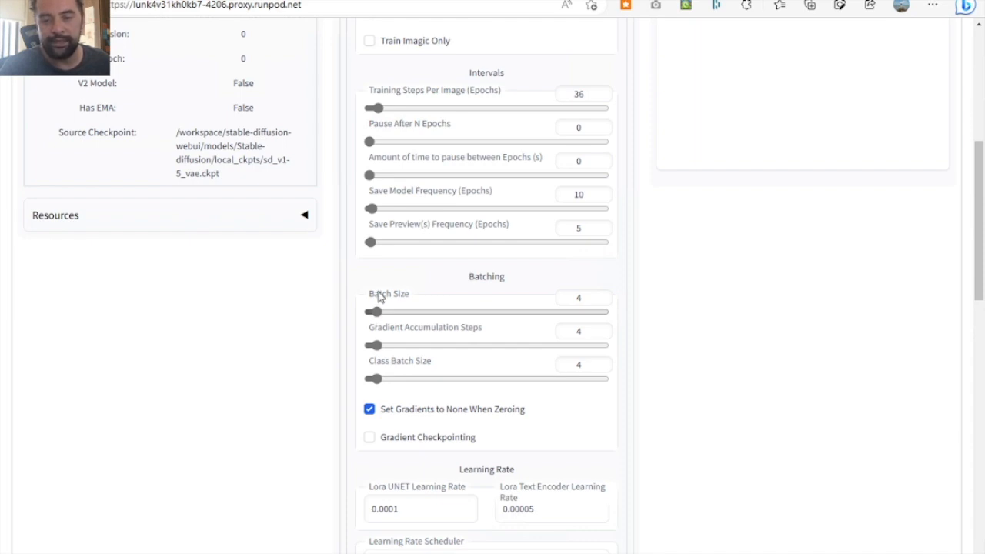
- Set the Learning Rate Scheduler to cosine_with_restarts and the Number of Hard Resets to 2
{"action": "scroll", "coordinate": [301, 349], "scroll_direction": "down", "scroll_amount": 1}
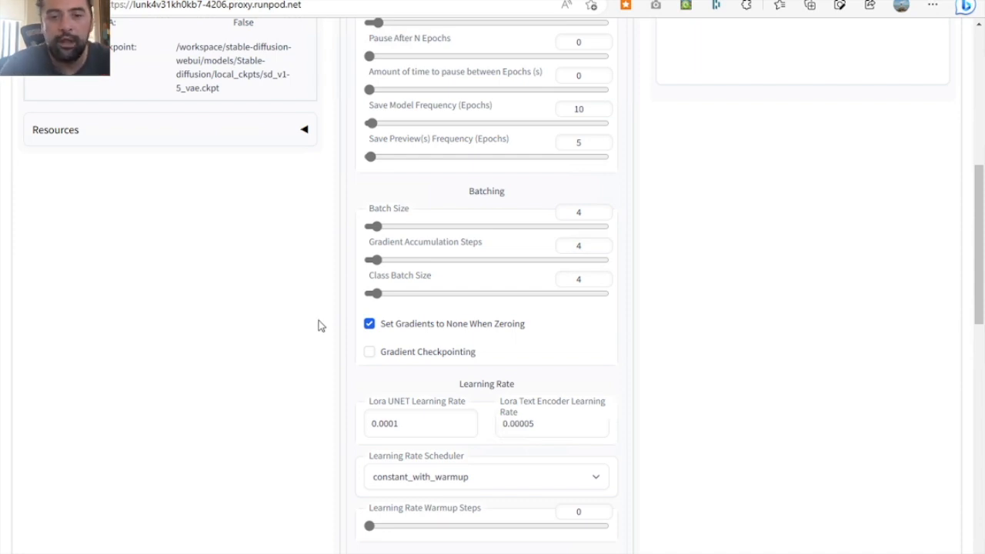
{"action": "scroll", "coordinate": [318, 325], "scroll_direction": "down", "scroll_amount": 1}
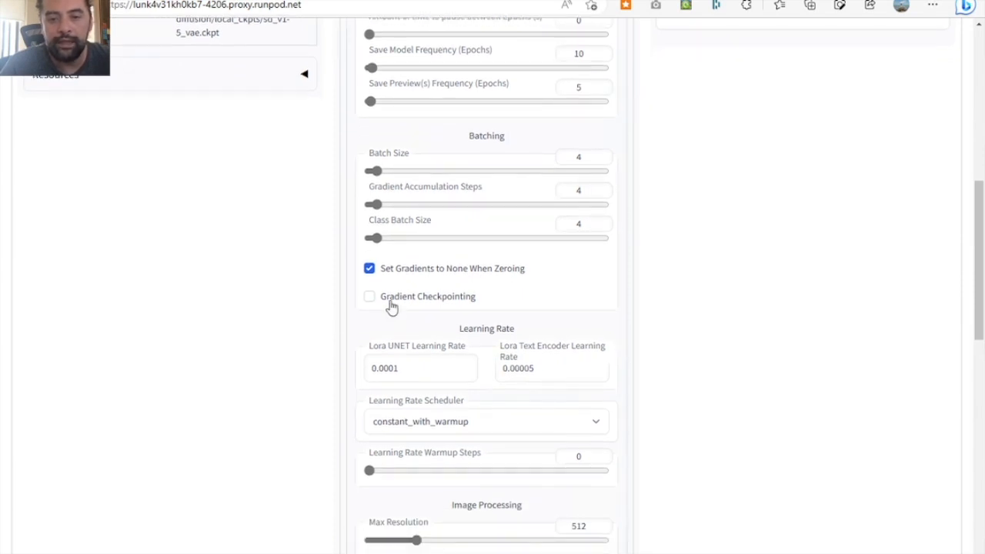
{"action": "mouse_move", "coordinate": [391, 307]}
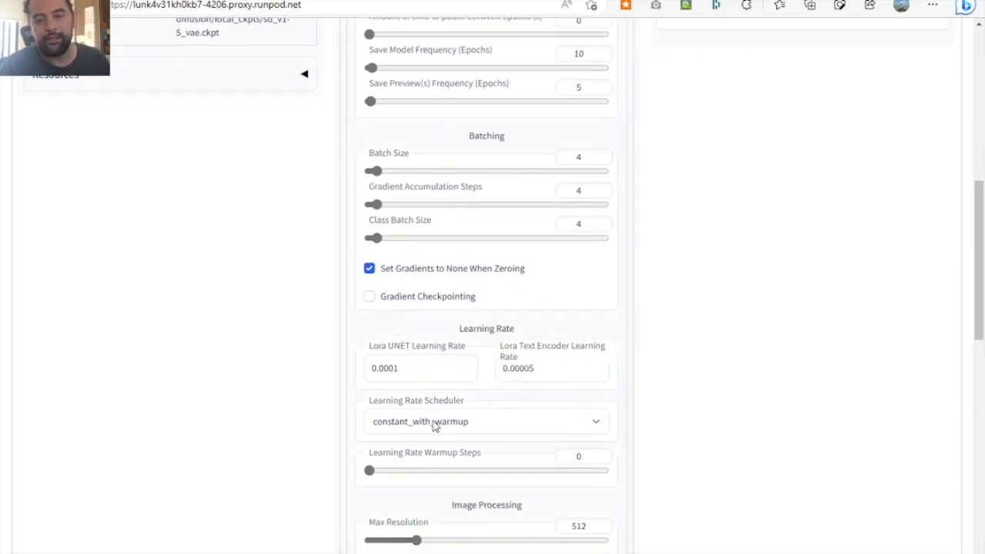
{"action": "scroll", "coordinate": [316, 419], "scroll_direction": "down", "scroll_amount": 1}
{"action": "scroll", "coordinate": [316, 419], "scroll_direction": "down", "scroll_amount": 1}
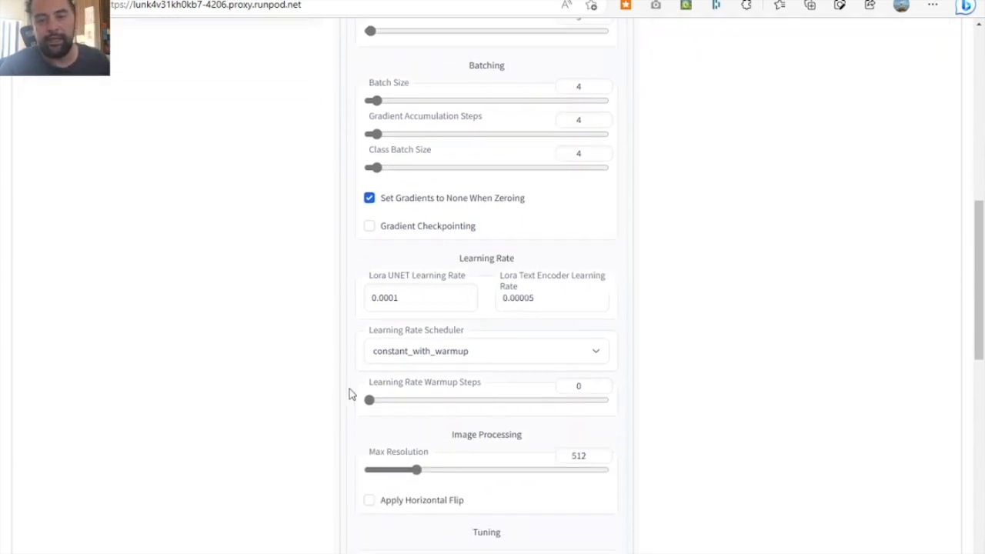
{"action": "left_click", "coordinate": [450, 351]}
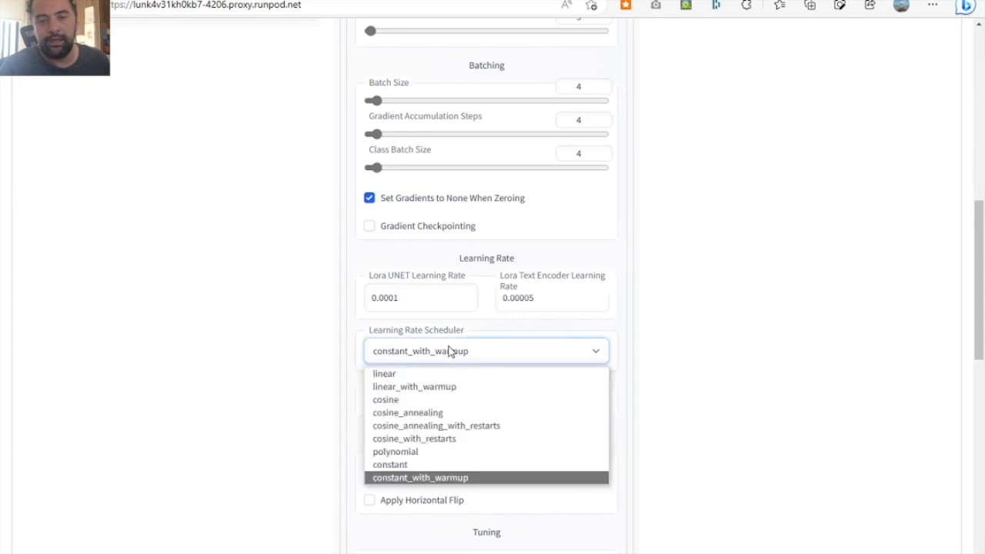
{"action": "left_click", "coordinate": [414, 440]}
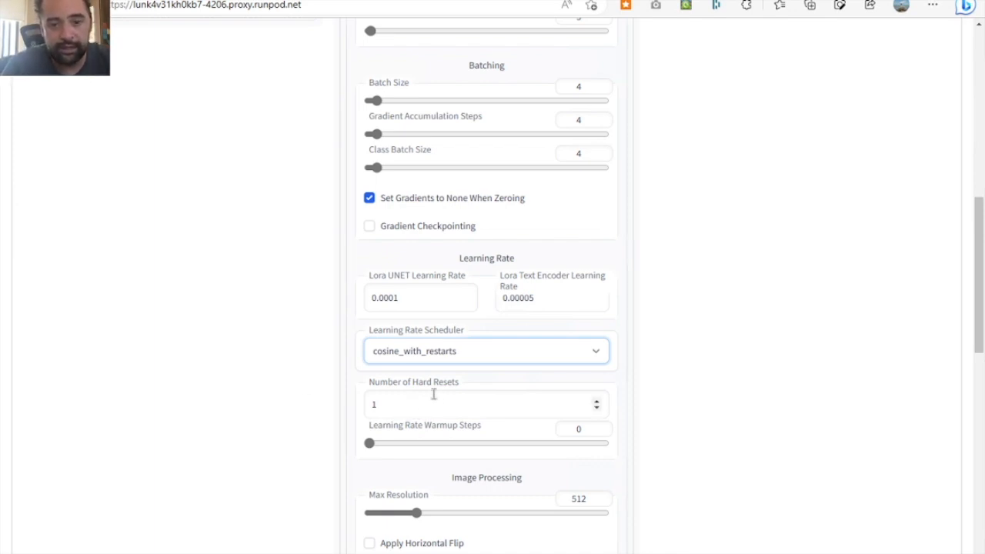
{"action": "left_click", "coordinate": [596, 401]}
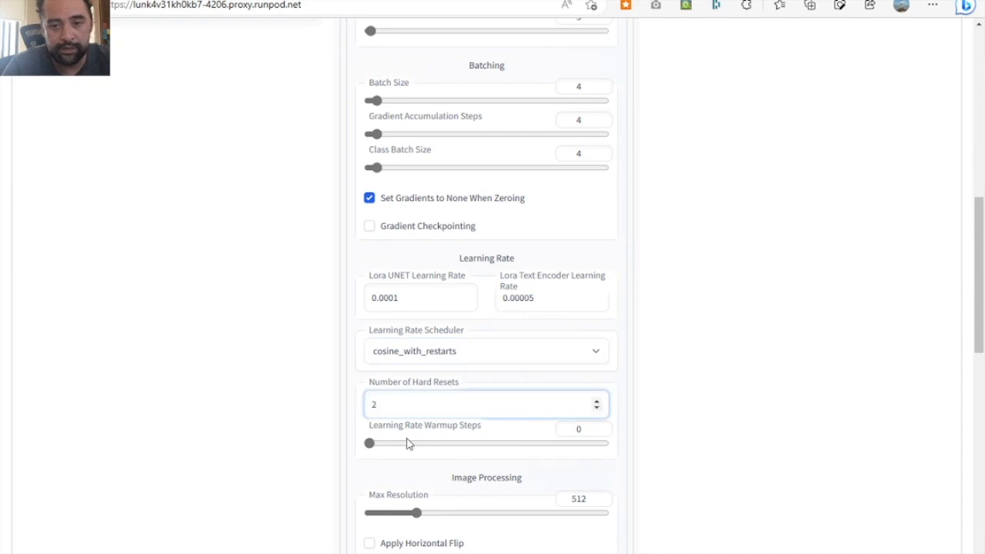
{"action": "left_click", "coordinate": [691, 466]}
- Set Memory Attention to default in the Tuning settings
{"action": "scroll", "coordinate": [691, 466], "scroll_direction": "down", "scroll_amount": 5}
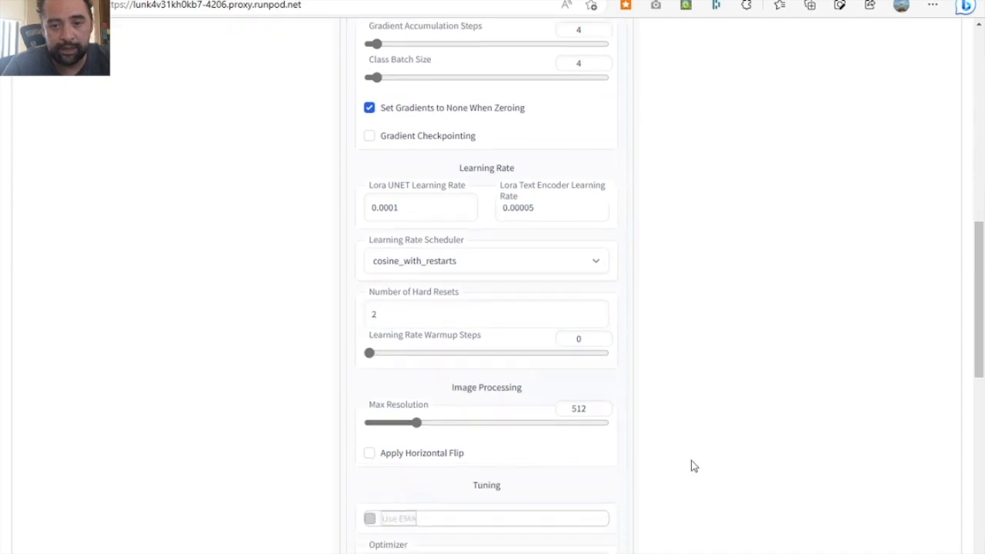
{"action": "scroll", "coordinate": [691, 466], "scroll_direction": "down", "scroll_amount": 2}
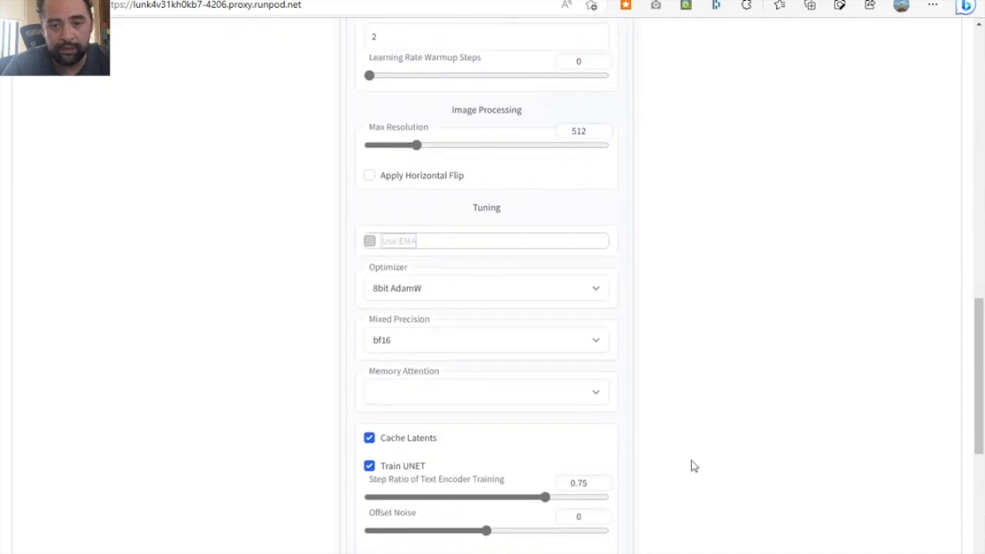
{"action": "left_click", "coordinate": [522, 341]}
{"action": "left_click", "coordinate": [455, 355]}
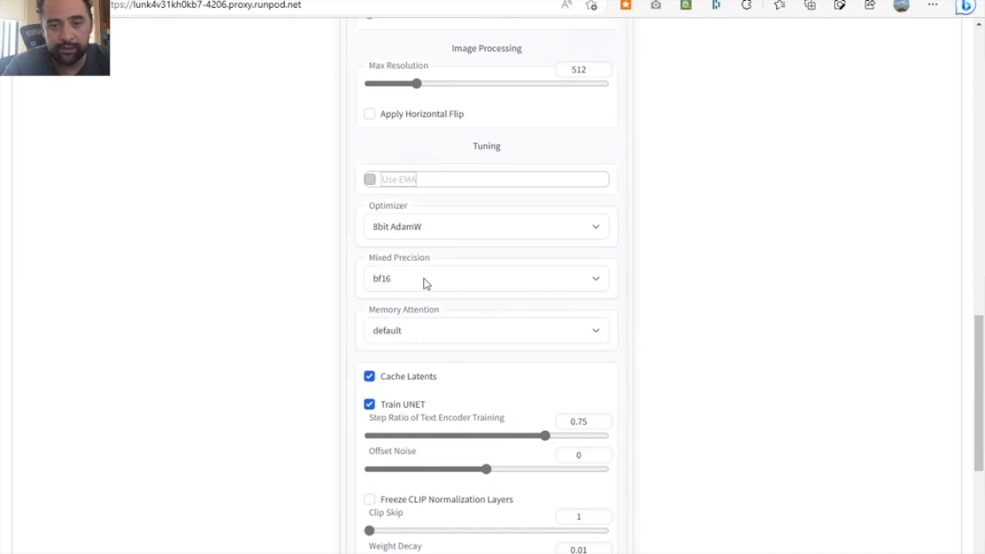
- Expand the Advanced settings and start the Sanity Sample Prompt with "a"
{"action": "scroll", "coordinate": [706, 389], "scroll_direction": "down", "scroll_amount": 4}
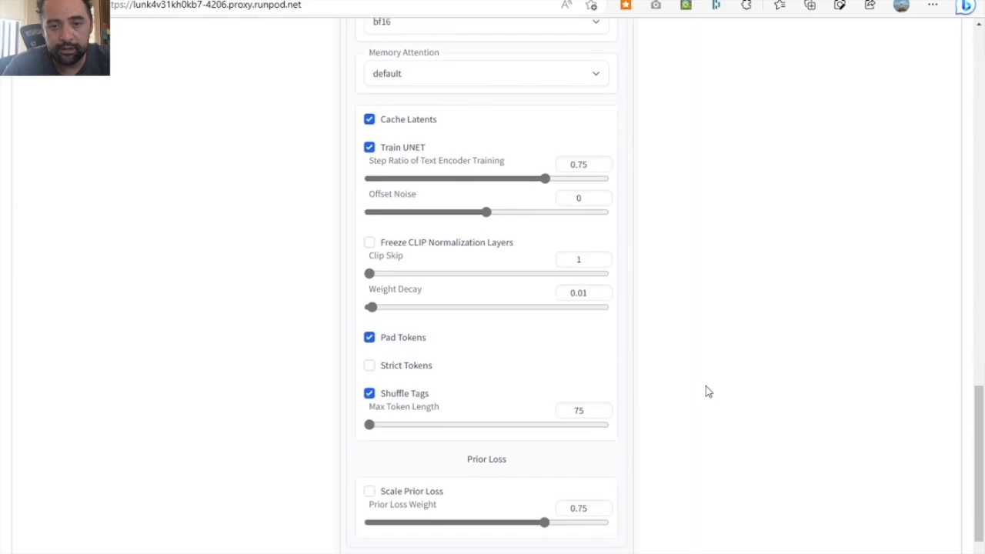
{"action": "scroll", "coordinate": [706, 392], "scroll_direction": "down", "scroll_amount": 1}
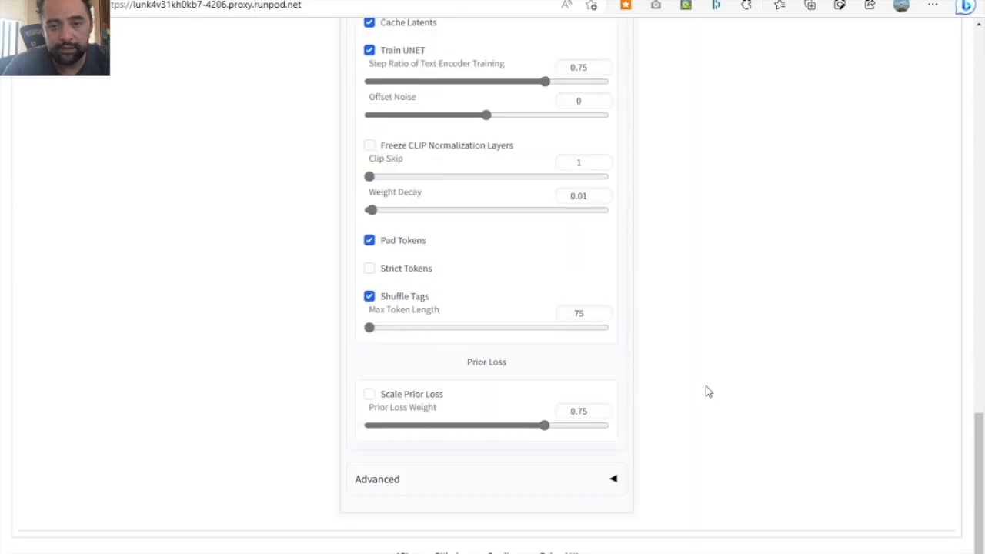
{"action": "left_click", "coordinate": [613, 475]}
{"action": "scroll", "coordinate": [613, 479], "scroll_direction": "down", "scroll_amount": 2}
{"action": "scroll", "coordinate": [613, 478], "scroll_direction": "down", "scroll_amount": 1}
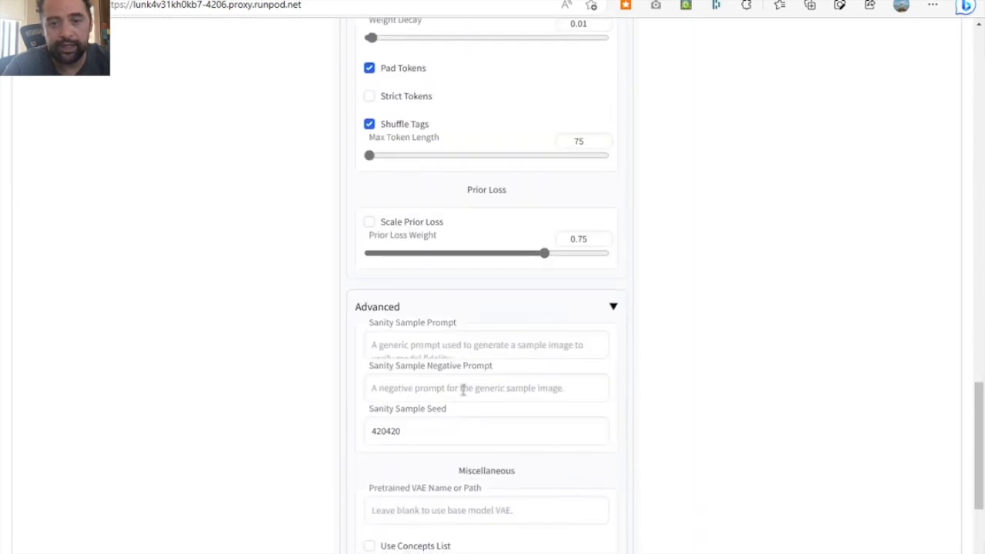
{"action": "left_click", "coordinate": [441, 346]}
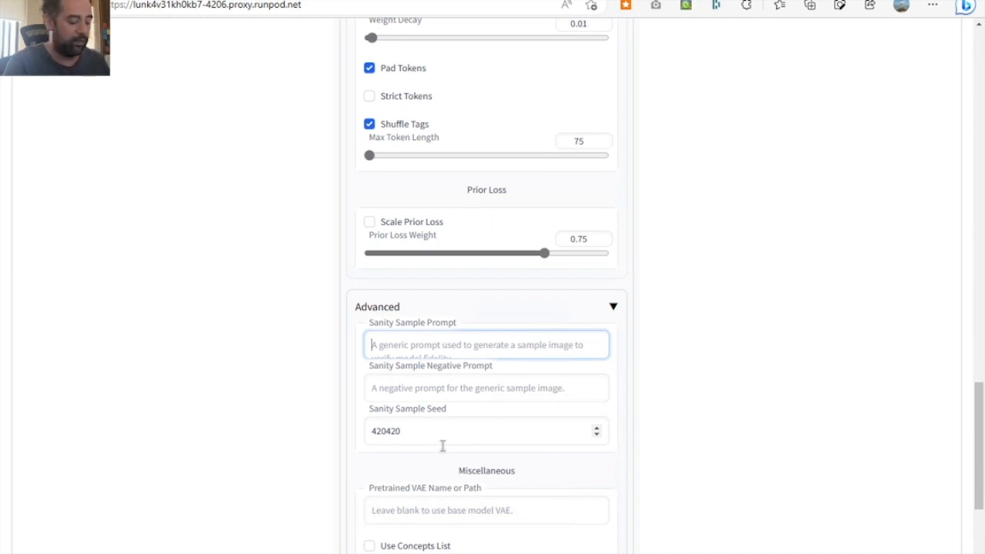
{"action": "type", "text": "a butterfly tattoo, lineart"}
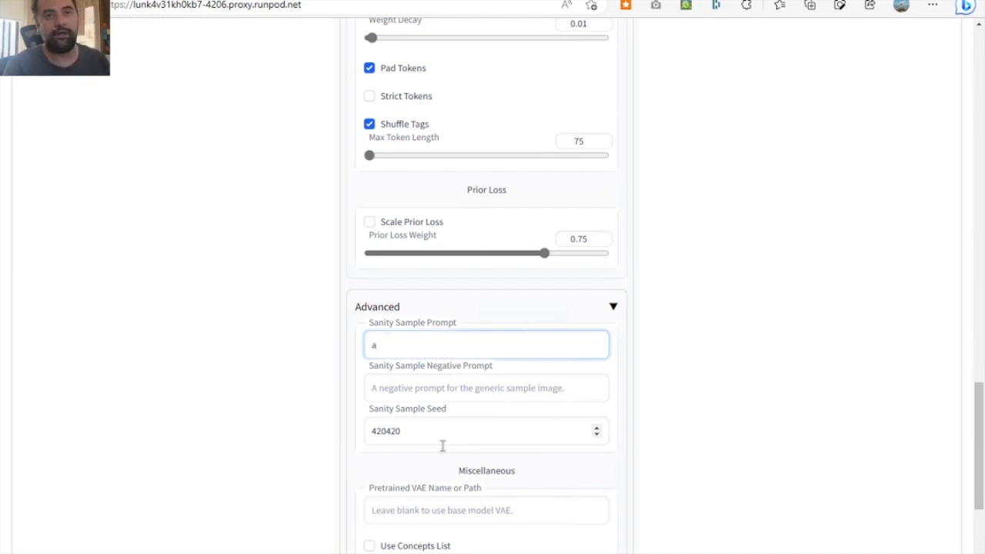
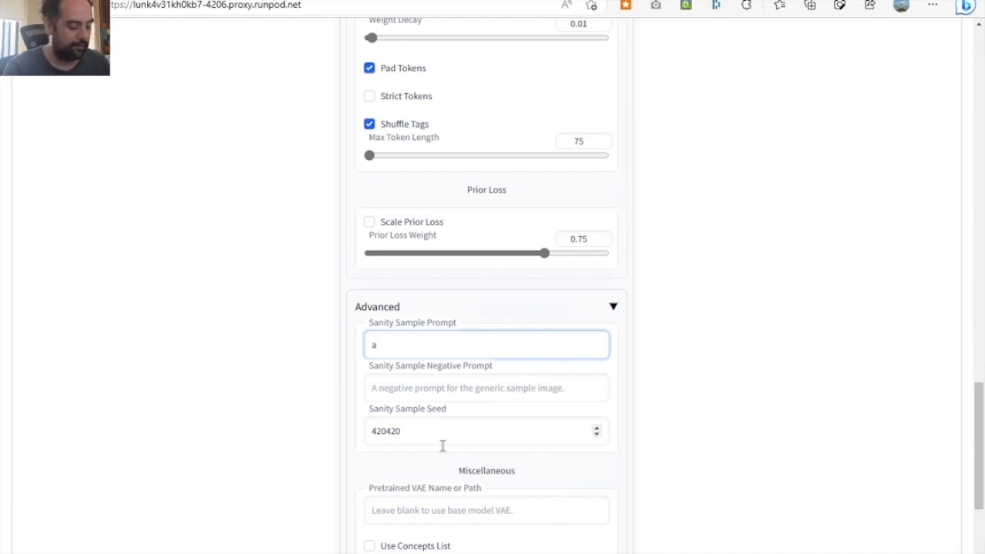
- Complete the Sanity Sample Prompt so it reads "a butterfly tattoo, lineart"
{"action": "type", "text": "butterf"}
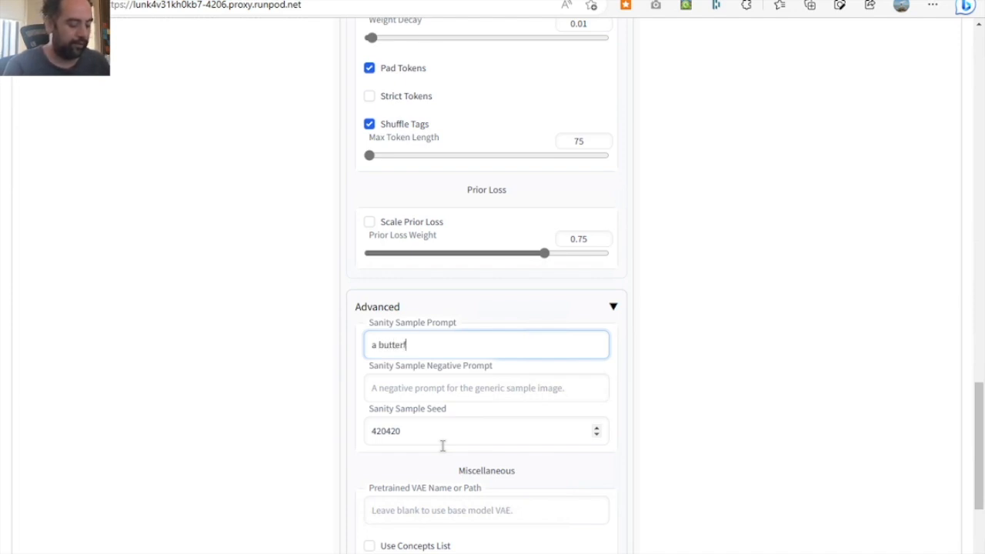
{"action": "type", "text": "ly tatto"}
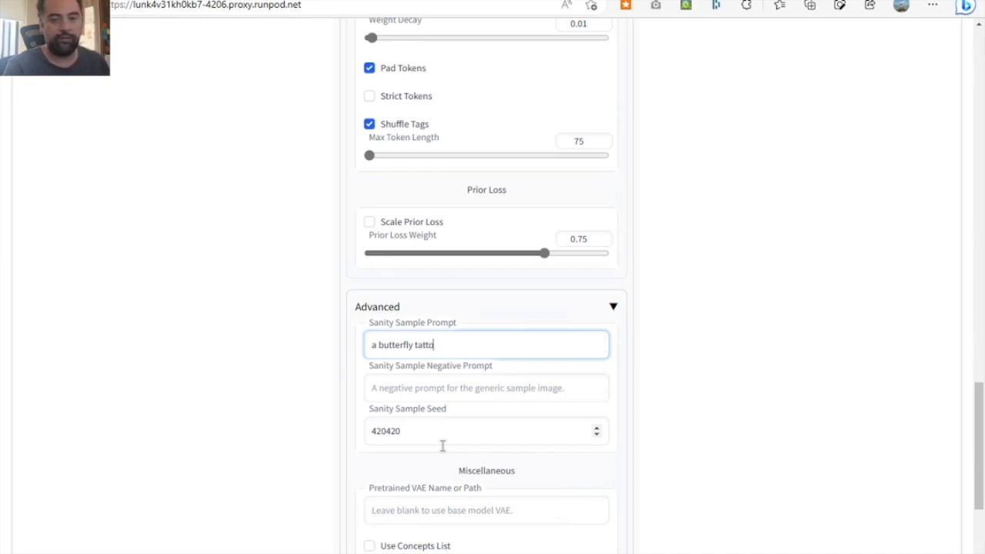
{"action": "type", "text": "o"}
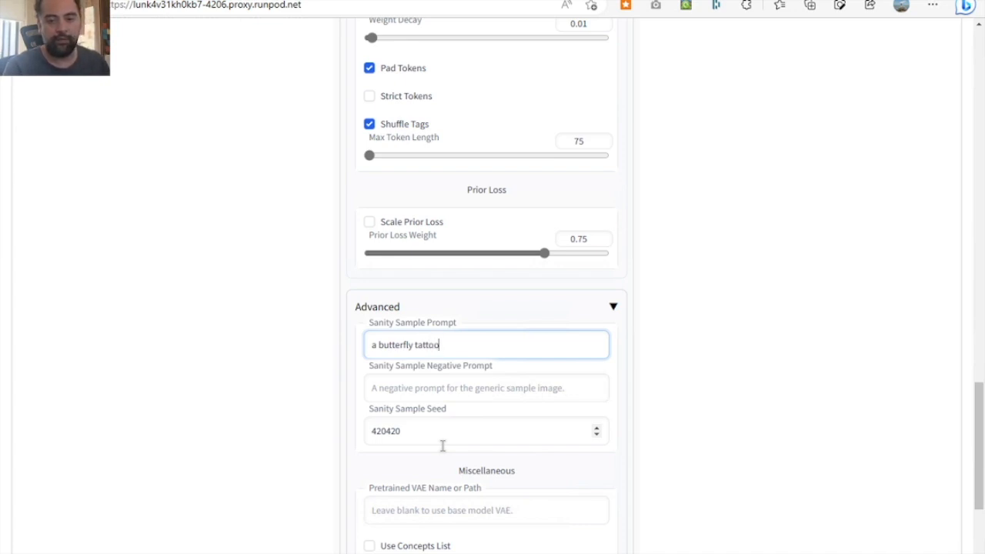
{"action": "type", "text": ", lineart"}
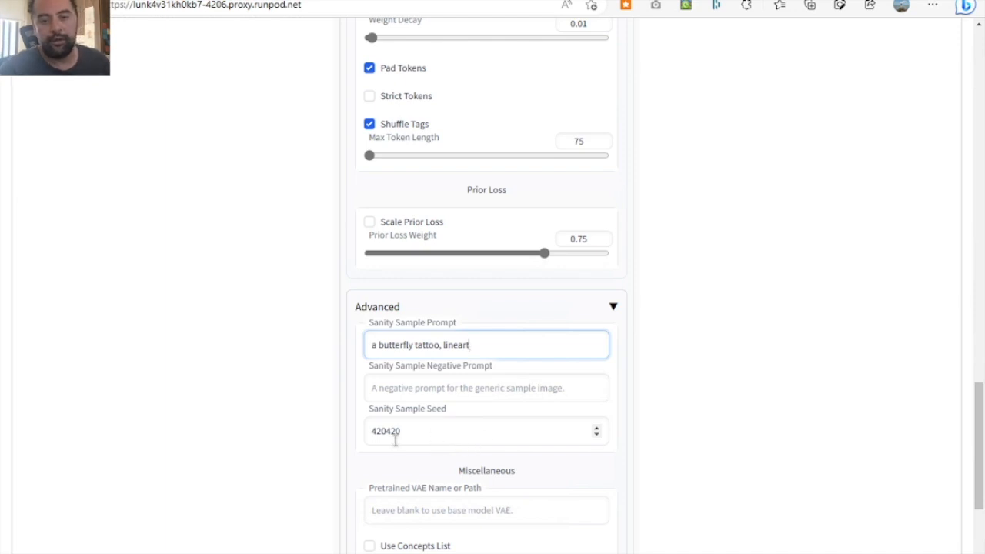
{"action": "scroll", "coordinate": [711, 437], "scroll_direction": "down", "scroll_amount": 1}
{"action": "scroll", "coordinate": [712, 438], "scroll_direction": "down", "scroll_amount": 4}
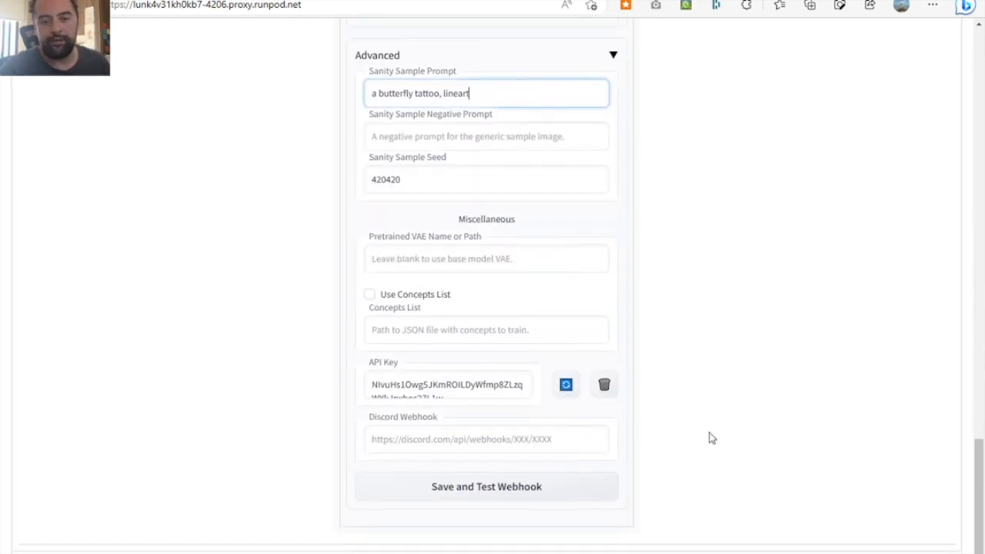
- Open the Dreambooth Concepts settings and start editing the Dataset Directory of Concept 1
{"action": "scroll", "coordinate": [711, 438], "scroll_direction": "up", "scroll_amount": 20}
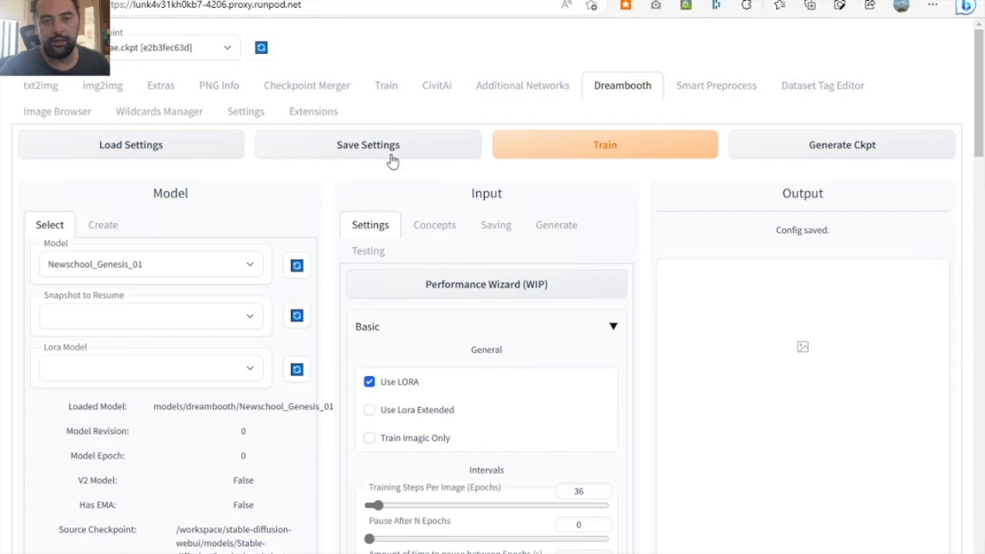
{"action": "left_click", "coordinate": [433, 228]}
{"action": "left_click", "coordinate": [459, 436]}
{"action": "type", "text": "260"}
{"action": "key", "text": "BackSpace"}
{"action": "key", "text": "BackSpace"}
{"action": "key", "text": "BackSpace"}
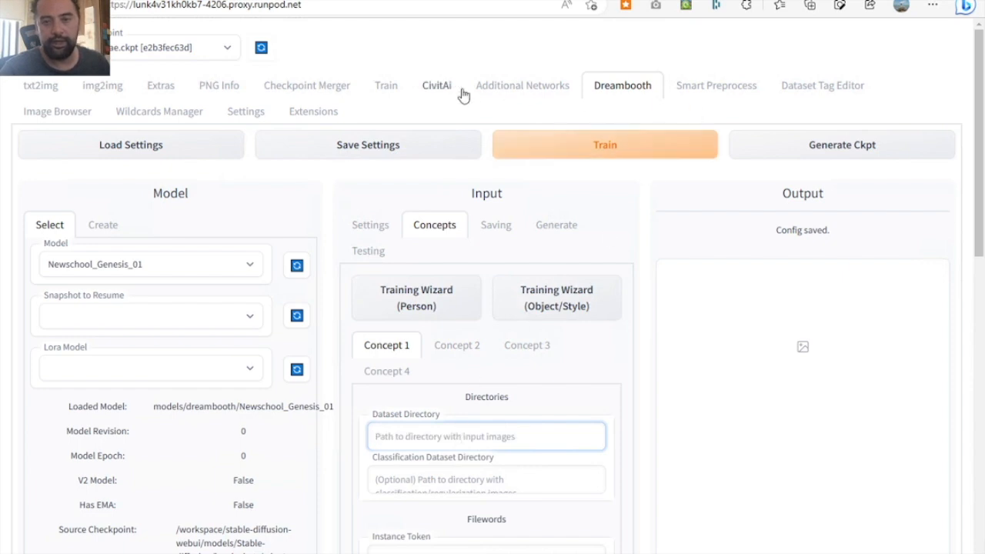
- Copy the images directory path /workspace/stable-diffusion-webui/dataset/newschooltattoos_spain_spp from the Image Browser into Concept 1's Dataset Directory
{"action": "left_click", "coordinate": [58, 114]}
{"action": "triple_click", "coordinate": [346, 210]}
{"action": "key", "text": "ctrl+c"}
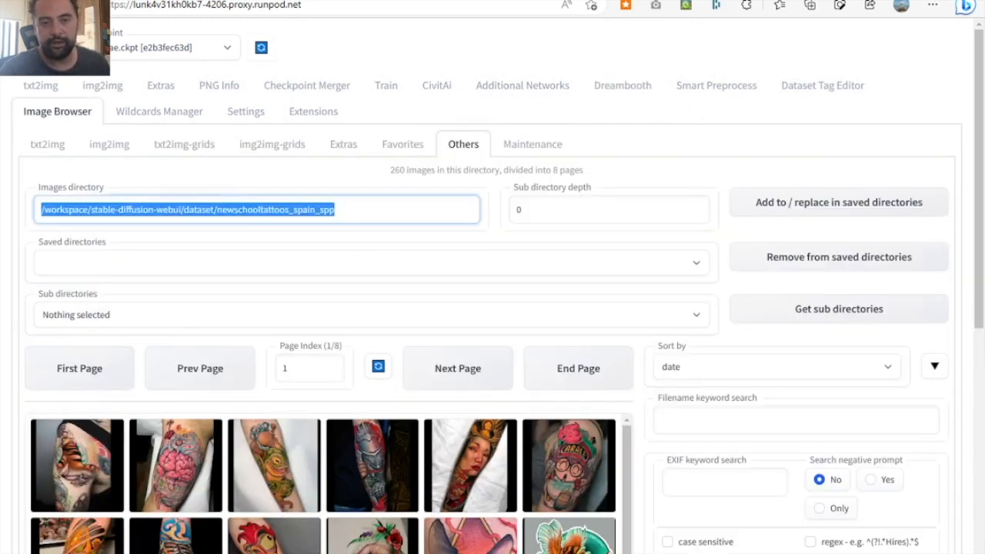
{"action": "left_click", "coordinate": [625, 89]}
{"action": "left_click", "coordinate": [394, 432]}
{"action": "key", "text": "ctrl+v"}
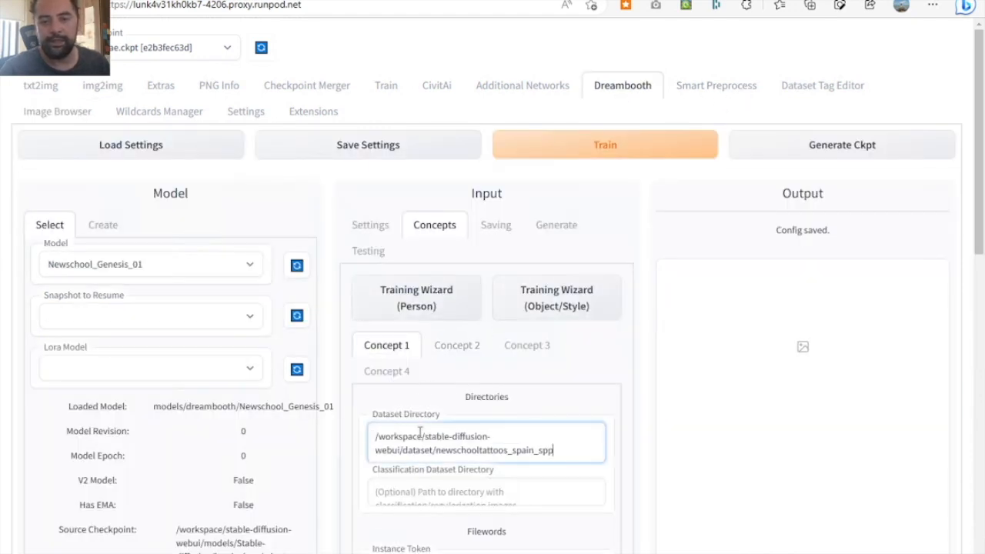
- Set the Classification Dataset Directory to /workspace/stable-diffusion-webui/dataset/newschooltattoos_spain_spp_class
{"action": "left_click", "coordinate": [483, 494]}
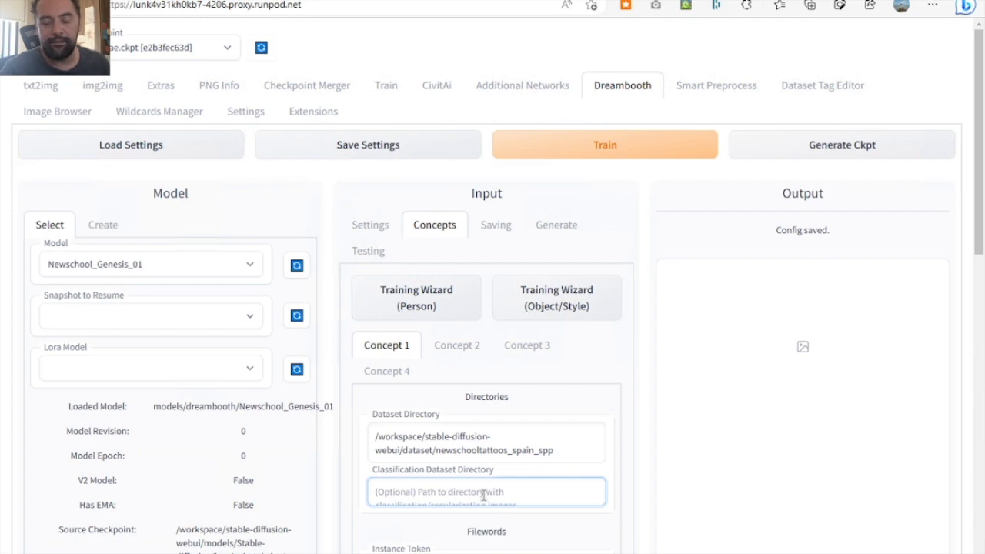
{"action": "key", "text": "ctrl+v"}
{"action": "type", "text": "_"}
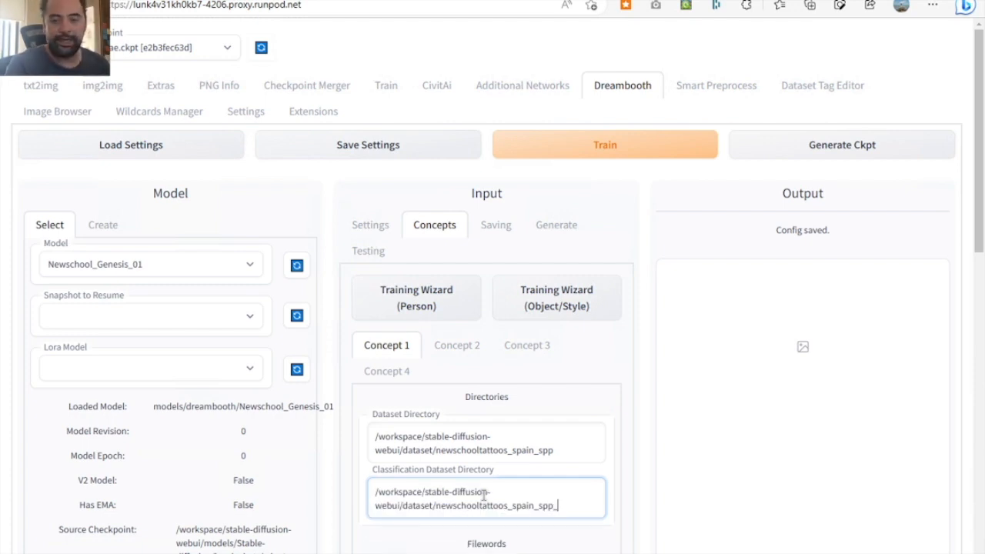
{"action": "type", "text": "class"}
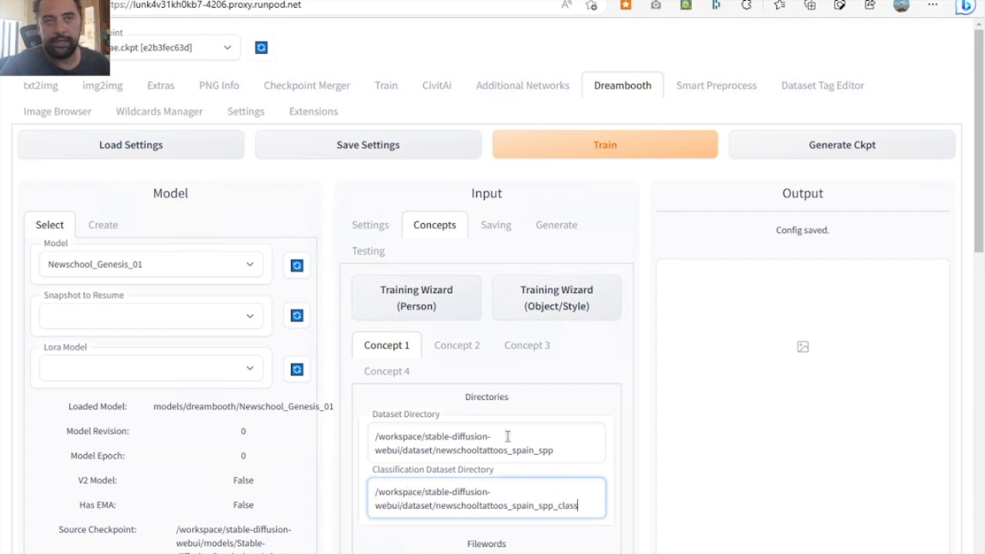
- Leave the Instance Token blank and set Concept 1's Instance Prompt to [filewords]
{"action": "scroll", "coordinate": [603, 385], "scroll_direction": "down", "scroll_amount": 1}
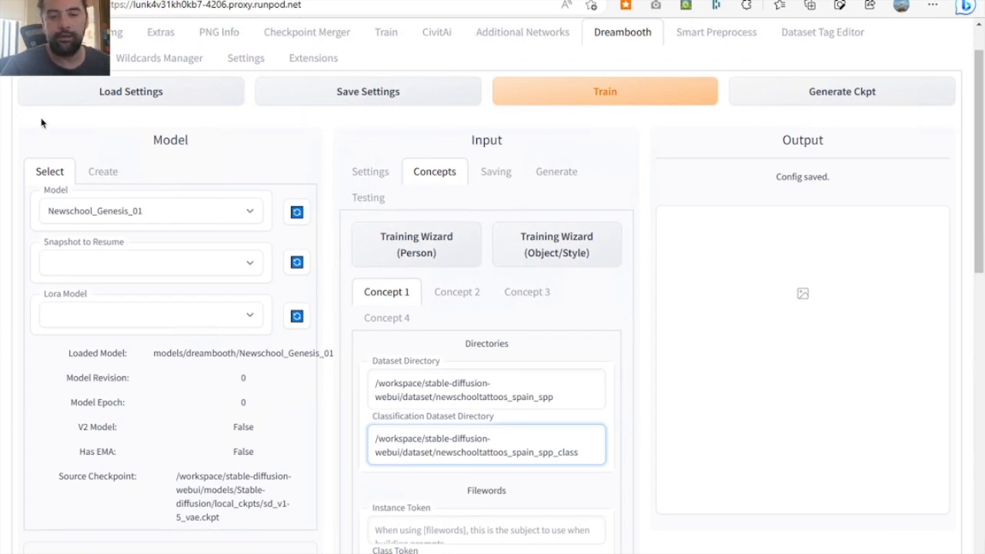
{"action": "scroll", "coordinate": [612, 471], "scroll_direction": "down", "scroll_amount": 1}
{"action": "scroll", "coordinate": [612, 471], "scroll_direction": "down", "scroll_amount": 3}
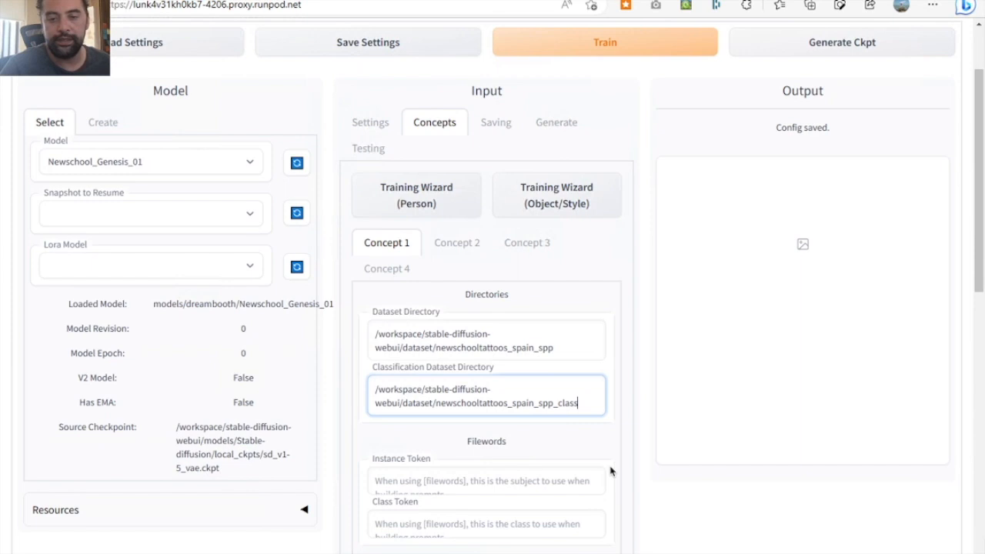
{"action": "left_click", "coordinate": [464, 352]}
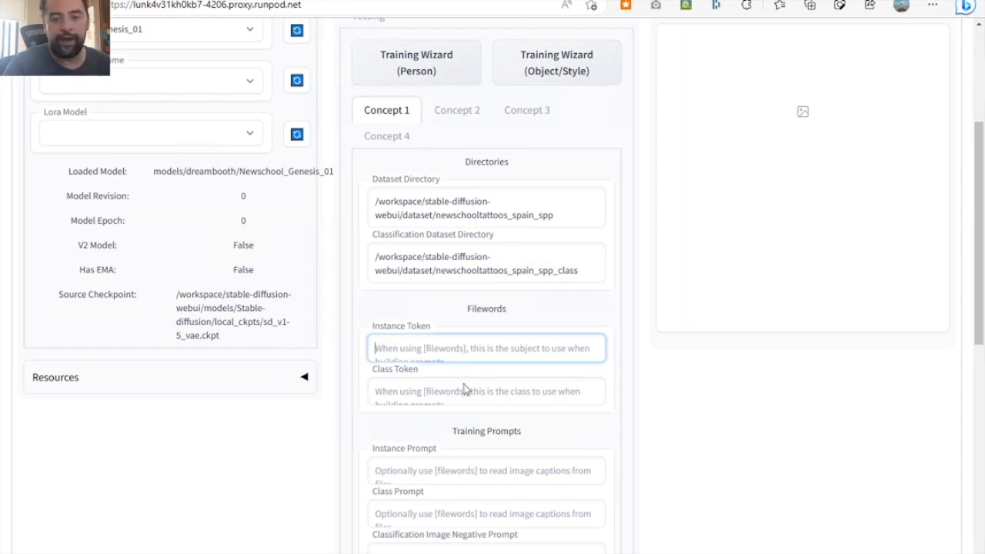
{"action": "left_click", "coordinate": [450, 477]}
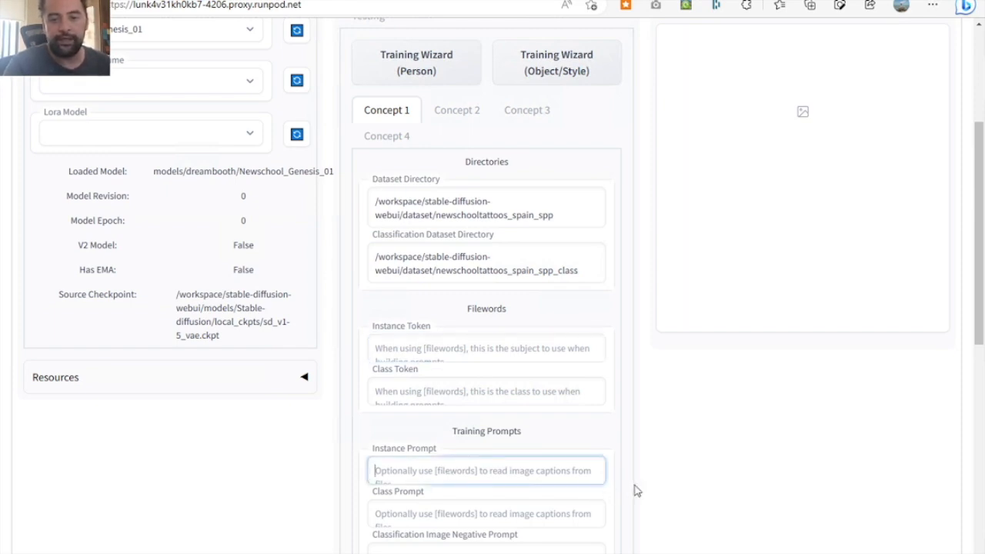
{"action": "type", "text": "["}
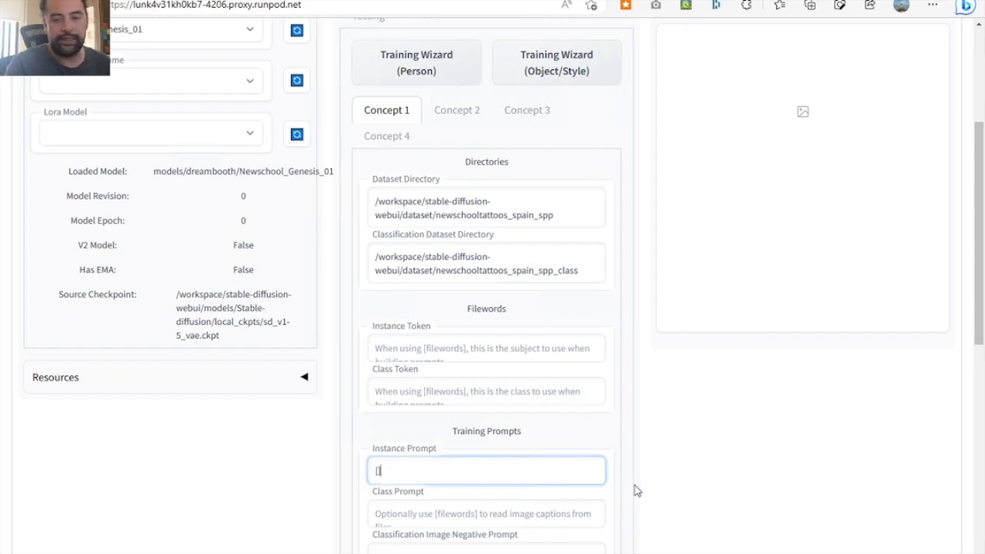
{"action": "type", "text": "fil"}
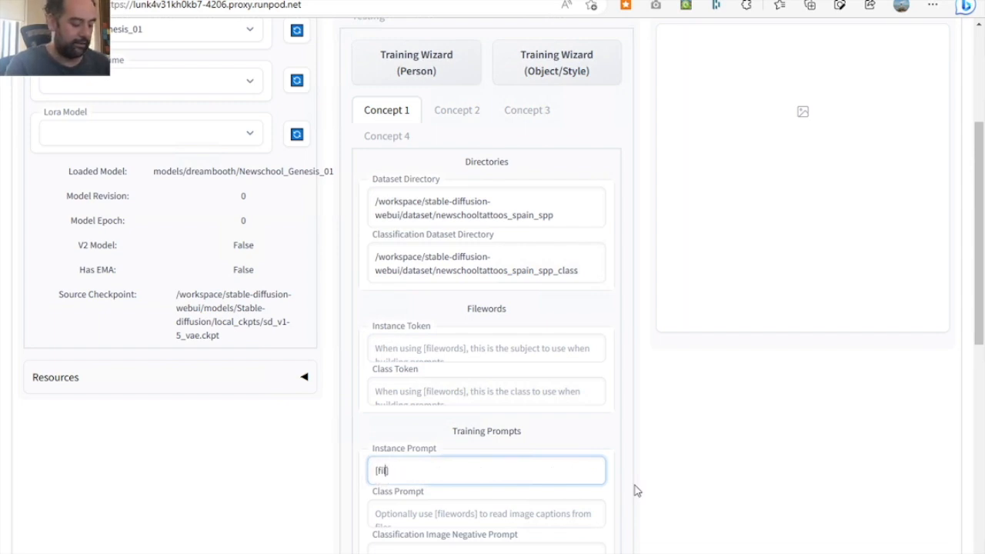
{"action": "type", "text": "ewords]"}
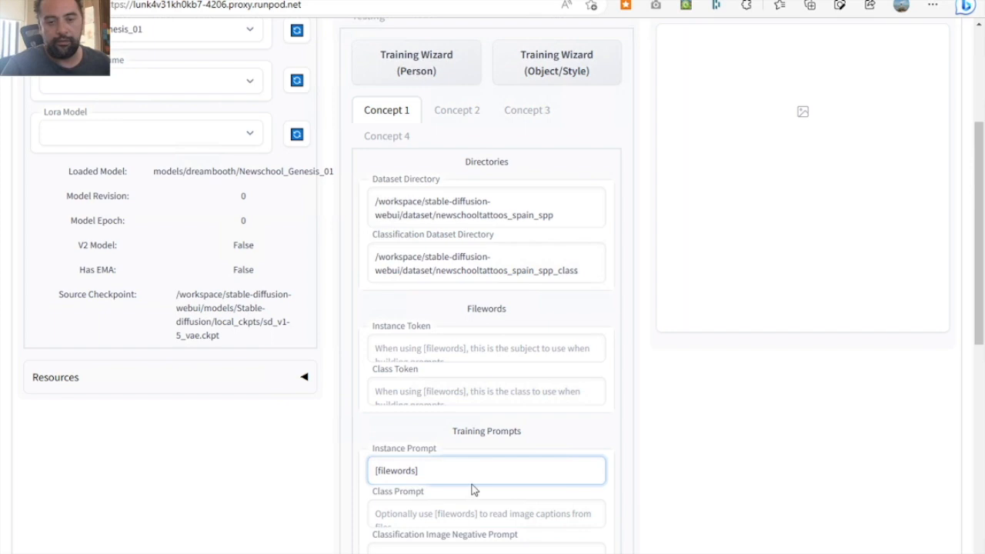
- Copy [filewords] from the Instance Prompt into the Class Prompt and the Sample Image Prompt
{"action": "left_click_drag", "start_coordinate": [457, 473], "coordinate": [312, 475]}
{"action": "key", "text": "ctrl+c"}
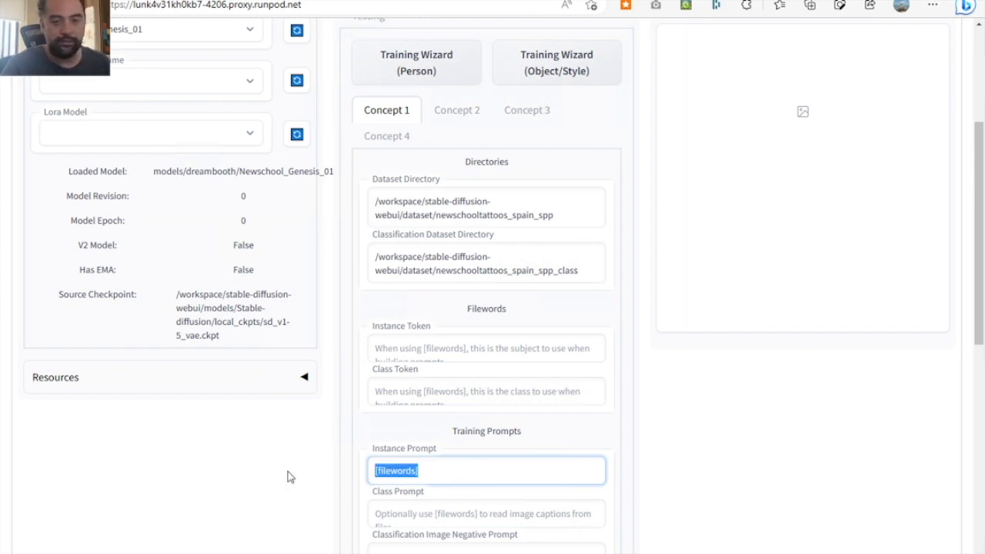
{"action": "scroll", "coordinate": [288, 476], "scroll_direction": "down", "scroll_amount": 2}
{"action": "left_click", "coordinate": [453, 446]}
{"action": "key", "text": "ctrl+v"}
{"action": "scroll", "coordinate": [453, 457], "scroll_direction": "down", "scroll_amount": 2}
{"action": "left_click", "coordinate": [404, 485]}
{"action": "key", "text": "ctrl+v"}
- Set the Number of Samples to Generate to 4 in Concept 1's Sample Image Generation settings
{"action": "scroll", "coordinate": [405, 485], "scroll_direction": "down", "scroll_amount": 4}
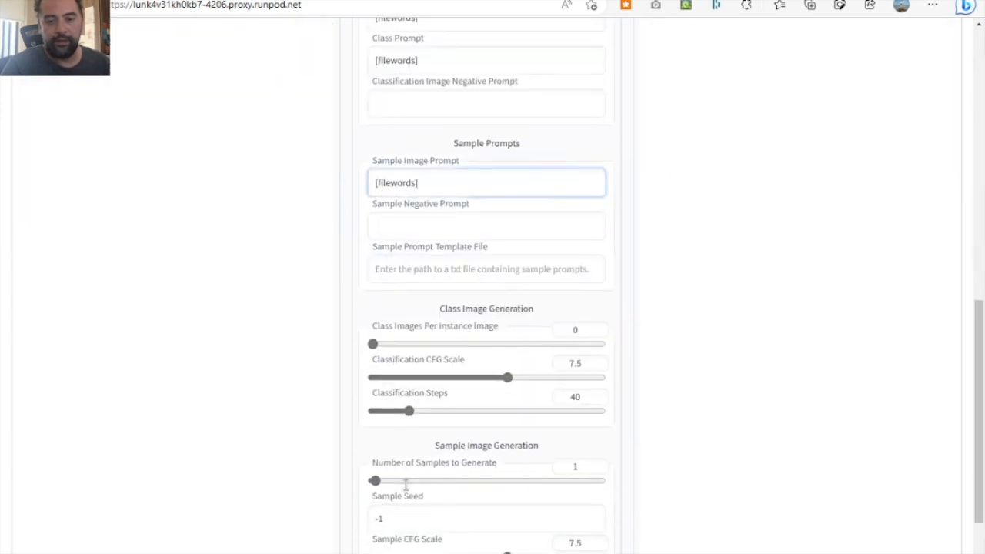
{"action": "left_click", "coordinate": [597, 463]}
{"action": "left_click", "coordinate": [597, 463]}
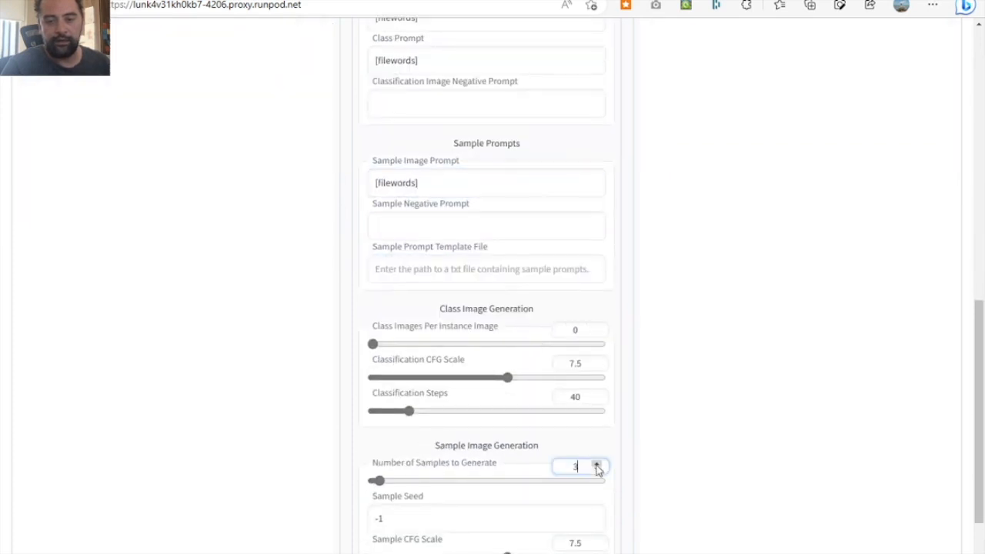
{"action": "left_click", "coordinate": [685, 508]}
{"action": "scroll", "coordinate": [684, 507], "scroll_direction": "down", "scroll_amount": 1}
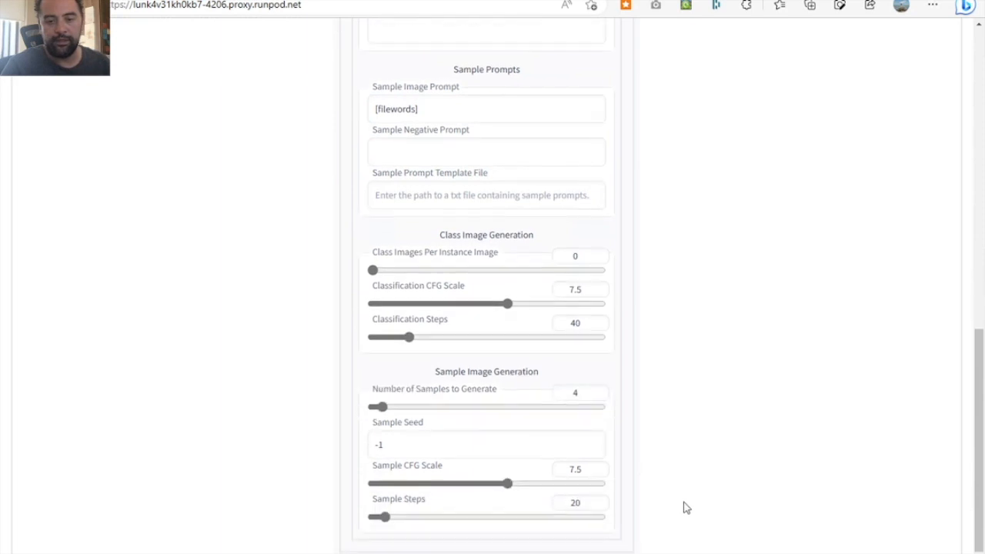
- Review Concept 1's dataset directories, filewords tokens, training and sample prompts, and image generation settings
{"action": "scroll", "coordinate": [678, 344], "scroll_direction": "up", "scroll_amount": 15}
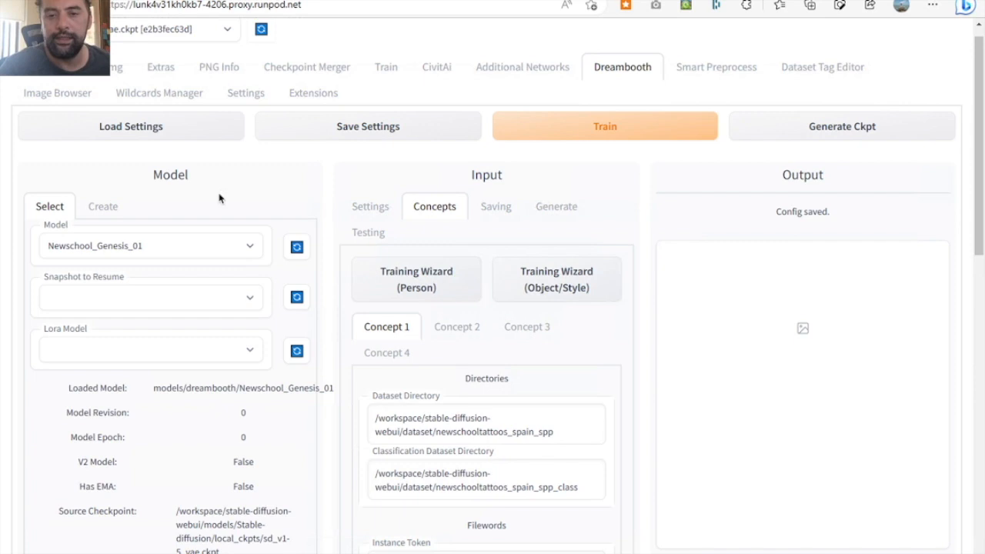
{"action": "scroll", "coordinate": [635, 387], "scroll_direction": "down", "scroll_amount": 3}
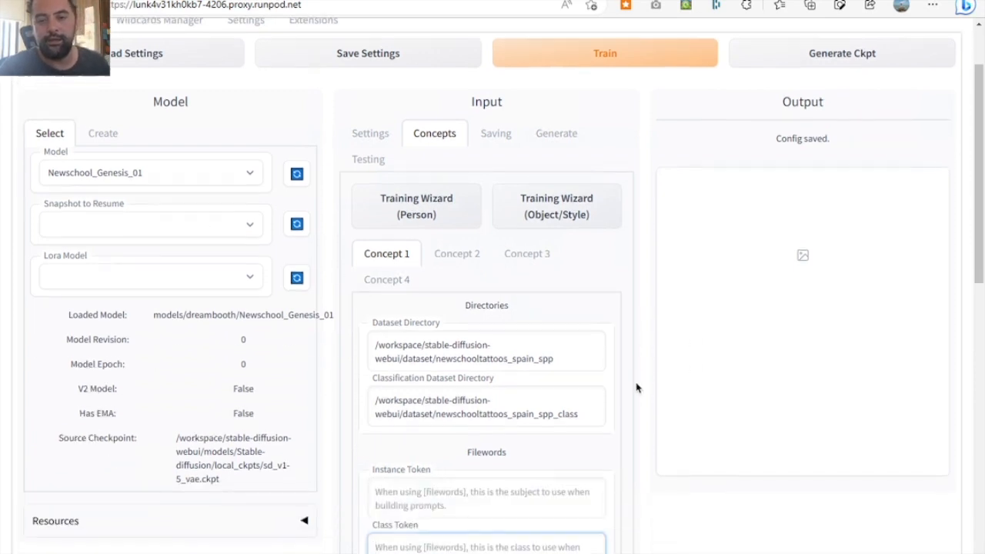
{"action": "scroll", "coordinate": [636, 387], "scroll_direction": "down", "scroll_amount": 3}
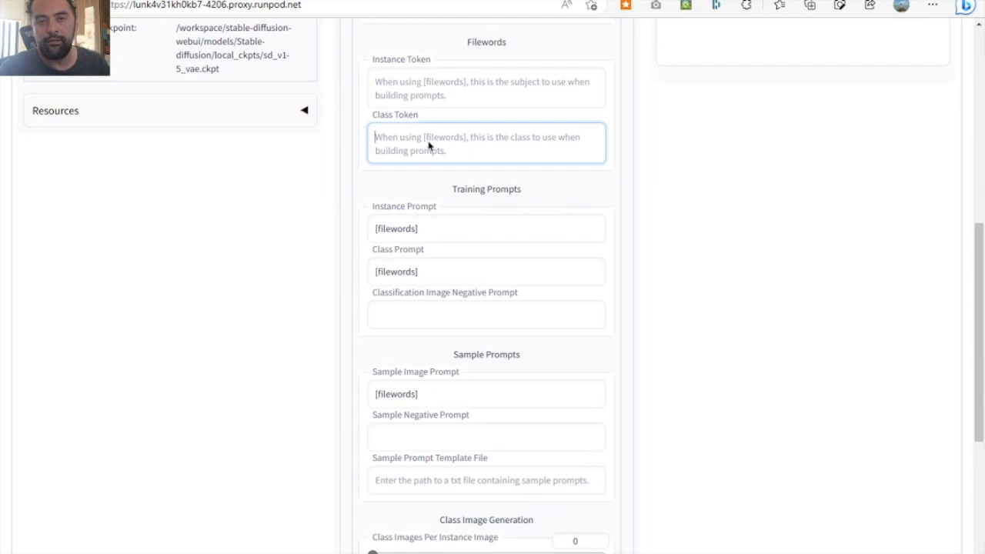
{"action": "left_click", "coordinate": [641, 194]}
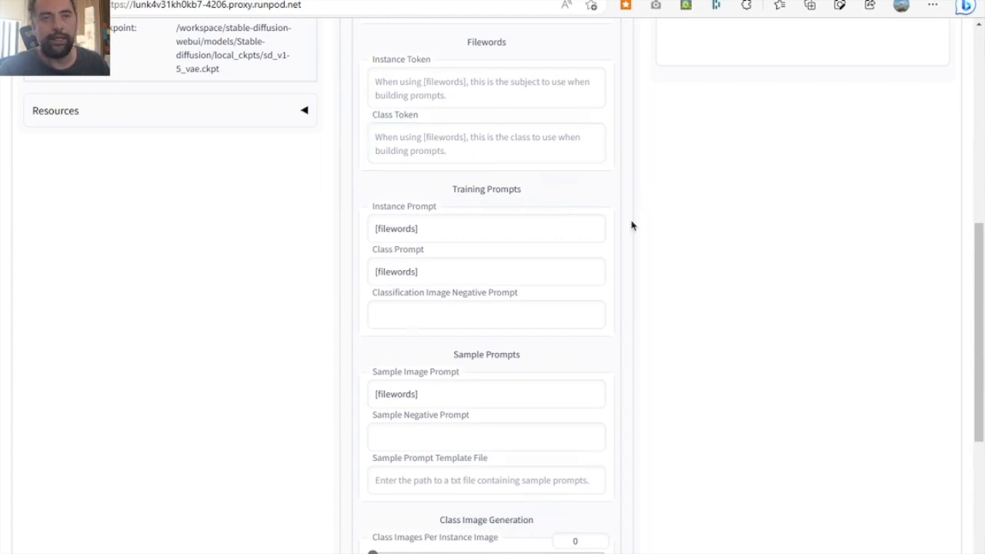
{"action": "scroll", "coordinate": [631, 226], "scroll_direction": "down", "scroll_amount": 4}
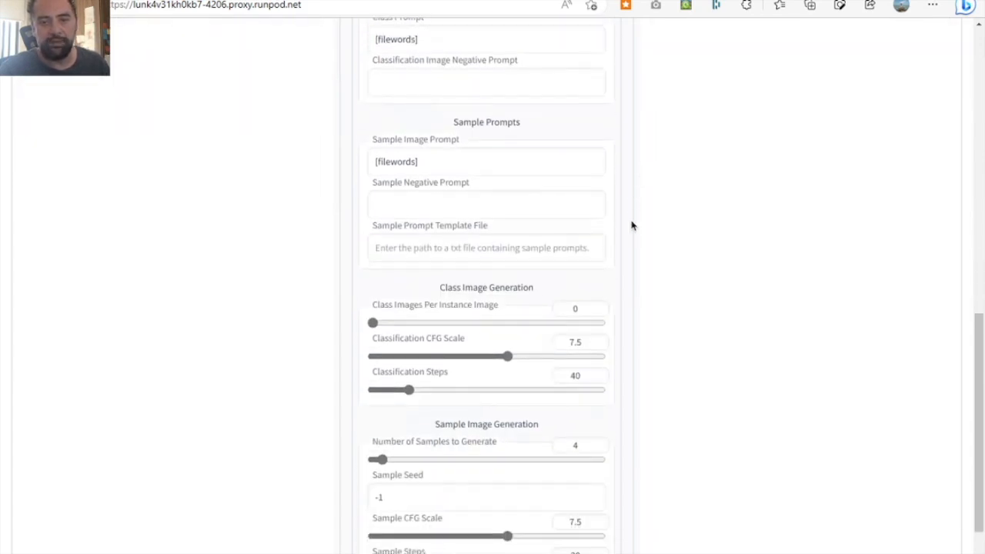
{"action": "scroll", "coordinate": [632, 225], "scroll_direction": "up", "scroll_amount": 2}
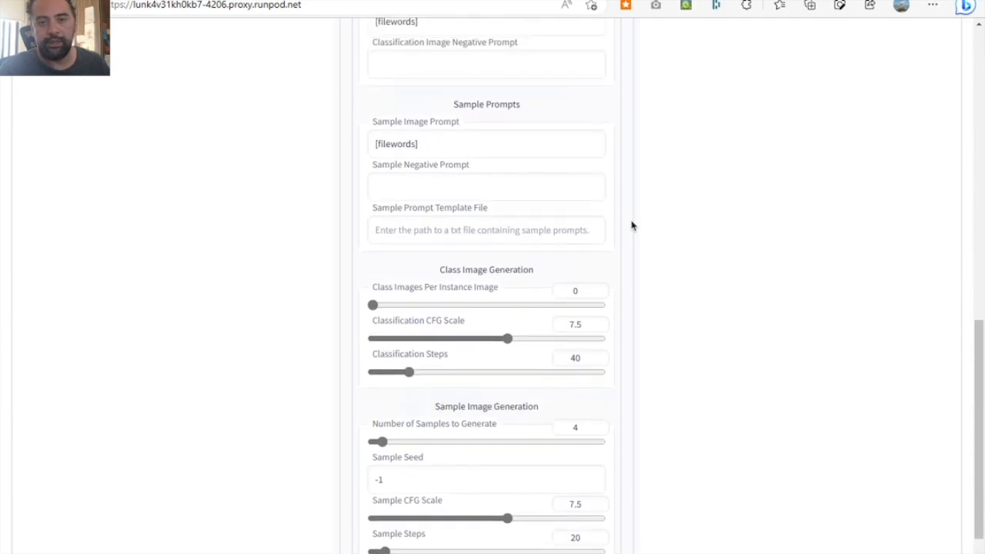
{"action": "scroll", "coordinate": [632, 225], "scroll_direction": "up", "scroll_amount": 1}
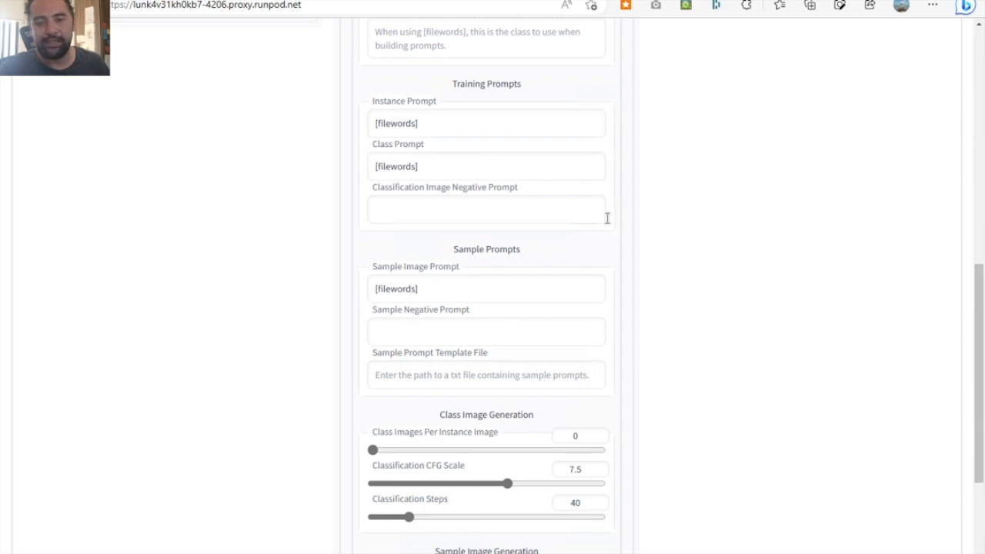
{"action": "scroll", "coordinate": [627, 246], "scroll_direction": "up", "scroll_amount": 11}
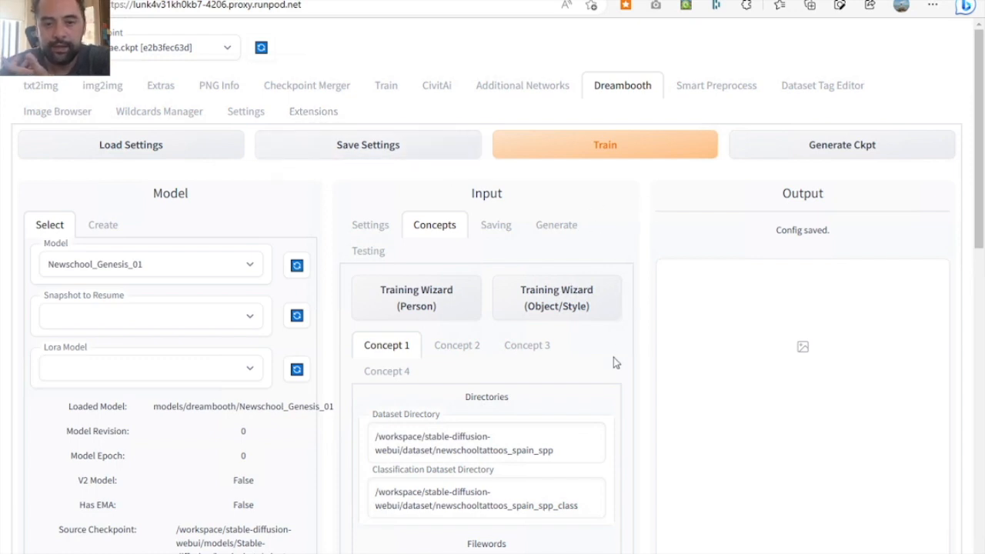
{"action": "scroll", "coordinate": [613, 357], "scroll_direction": "down", "scroll_amount": 1}
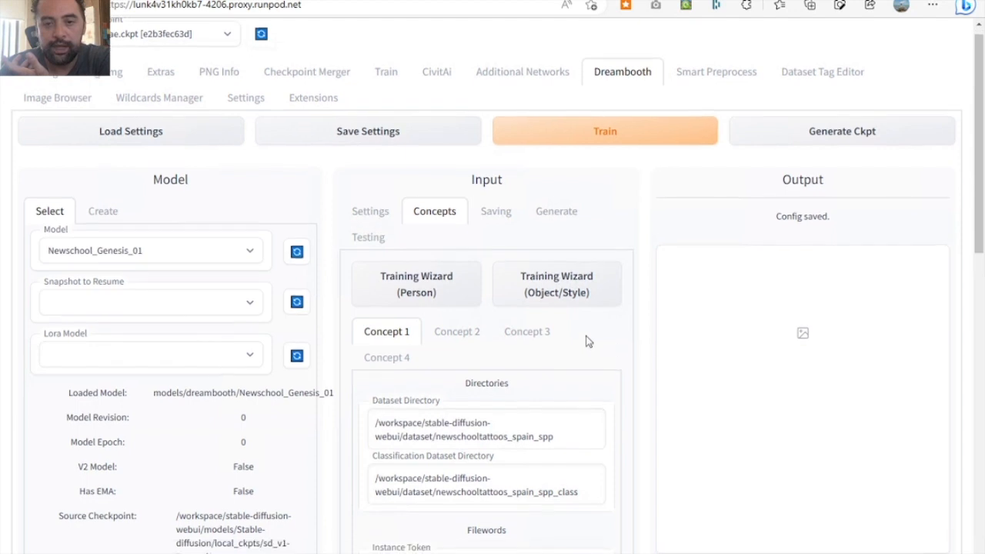
- In the Saving settings, enable generating a .ckpt file when saving during training
{"action": "left_click", "coordinate": [495, 217]}
{"action": "scroll", "coordinate": [547, 392], "scroll_direction": "down", "scroll_amount": 2}
{"action": "scroll", "coordinate": [547, 392], "scroll_direction": "down", "scroll_amount": 1}
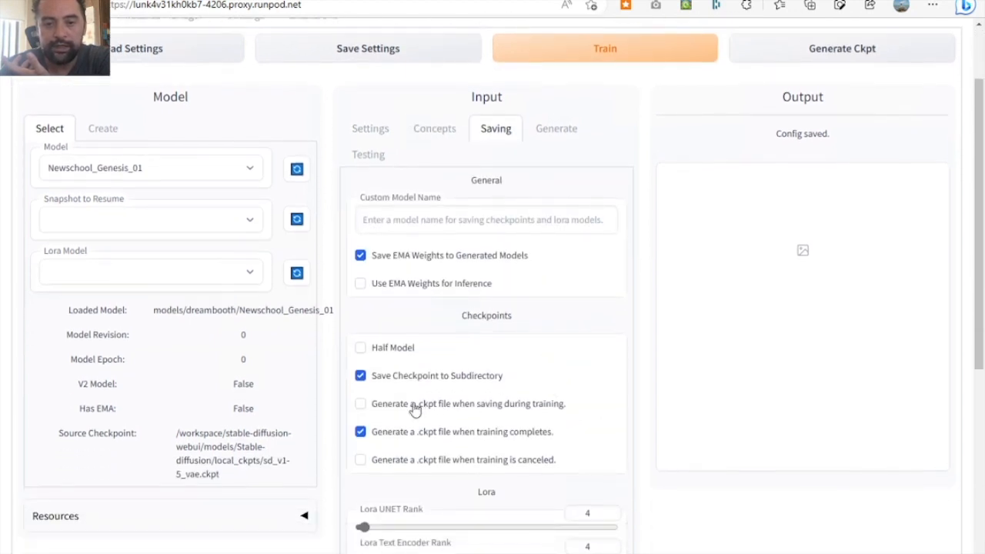
{"action": "left_click", "coordinate": [381, 404]}
{"action": "scroll", "coordinate": [623, 454], "scroll_direction": "down", "scroll_amount": 3}
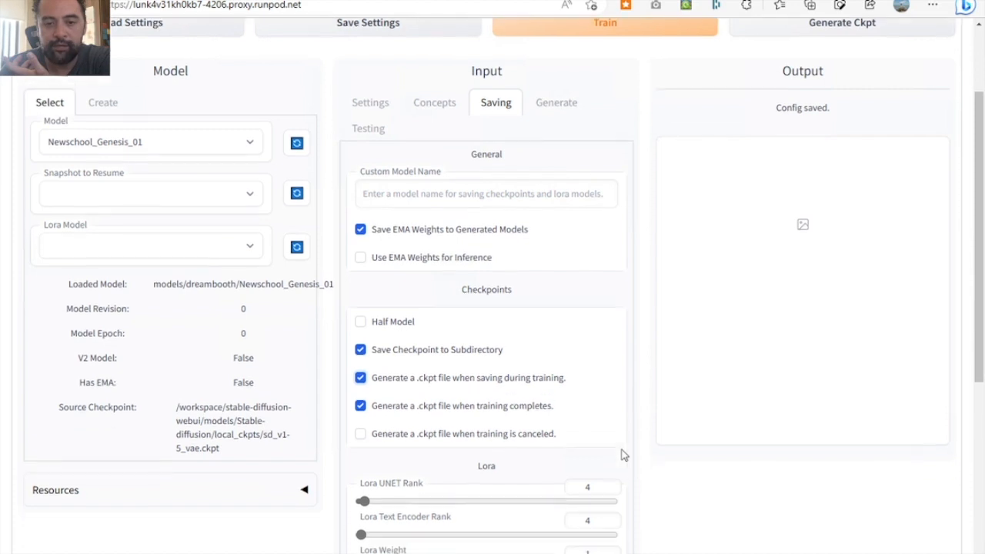
{"action": "scroll", "coordinate": [623, 455], "scroll_direction": "down", "scroll_amount": 2}
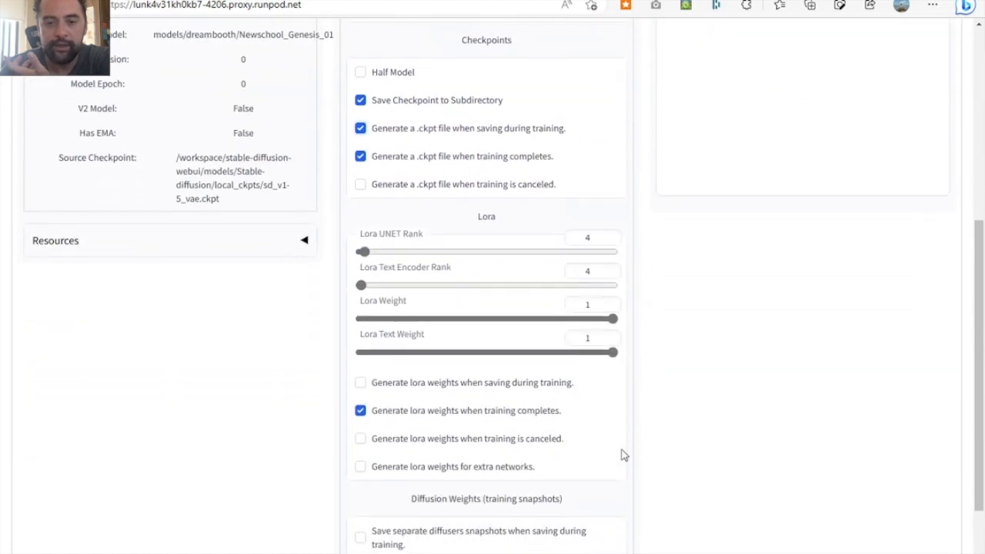
- Enable generating Lora weights when saving during training and for extra networks, leaving generation on cancel off, and save the settings
{"action": "left_click", "coordinate": [429, 445]}
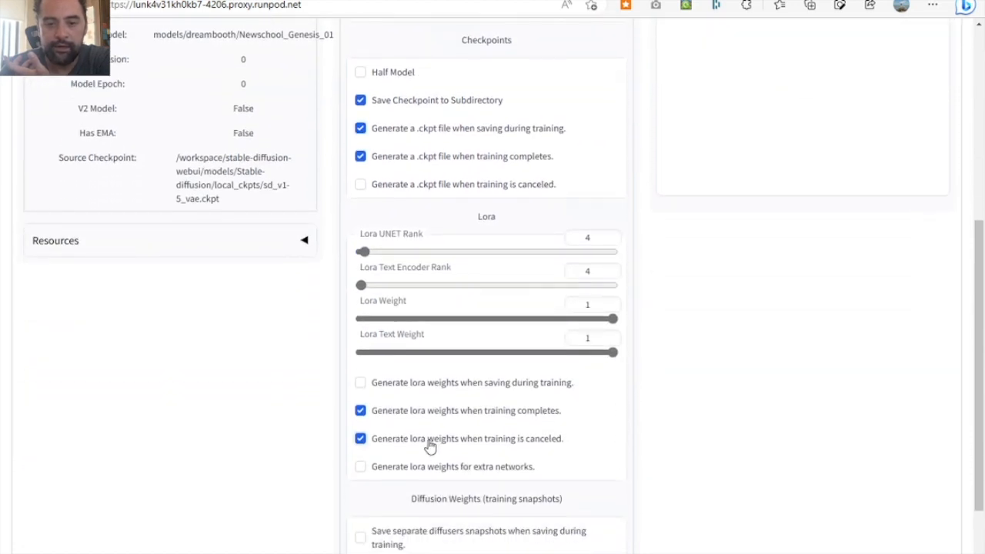
{"action": "left_click", "coordinate": [488, 383]}
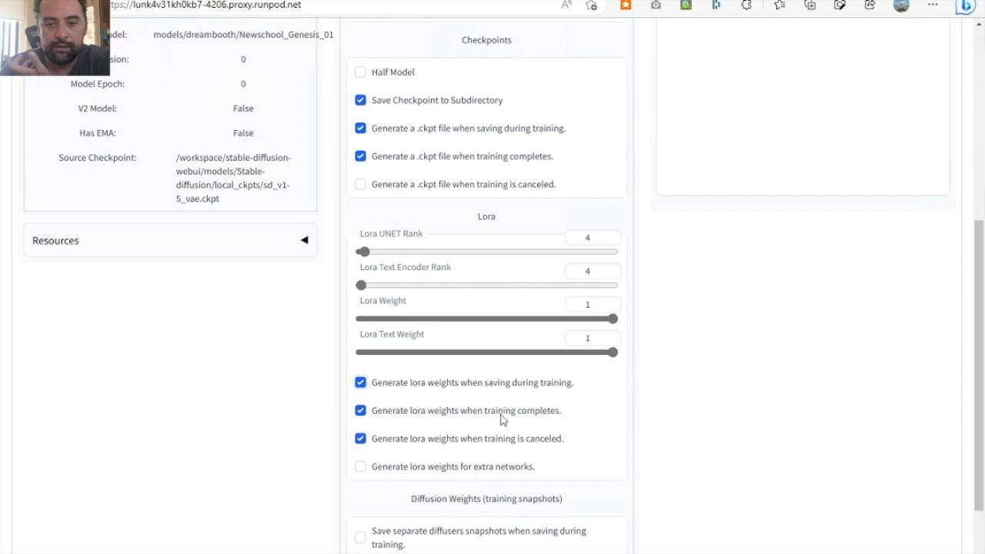
{"action": "left_click", "coordinate": [435, 468]}
{"action": "left_click", "coordinate": [547, 445]}
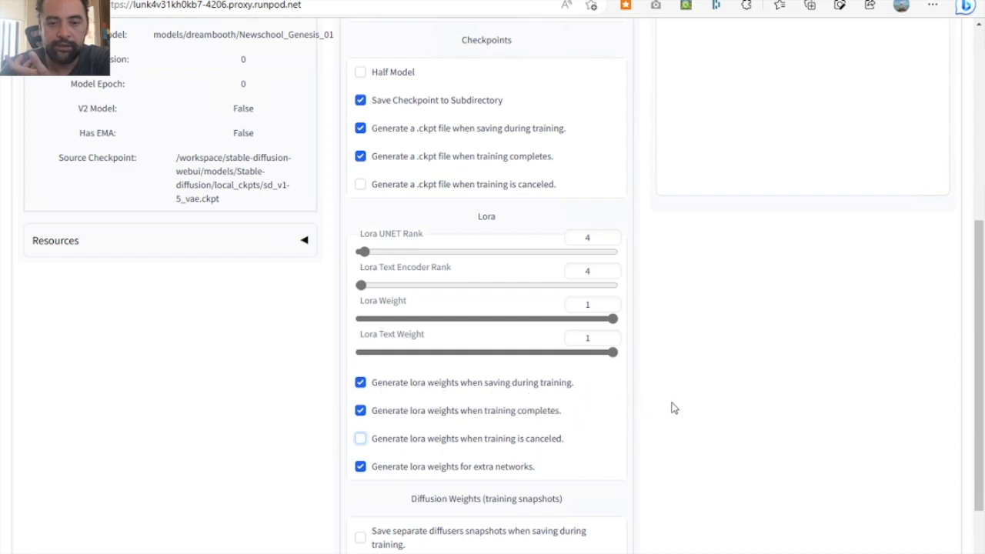
{"action": "scroll", "coordinate": [673, 407], "scroll_direction": "down", "scroll_amount": 2}
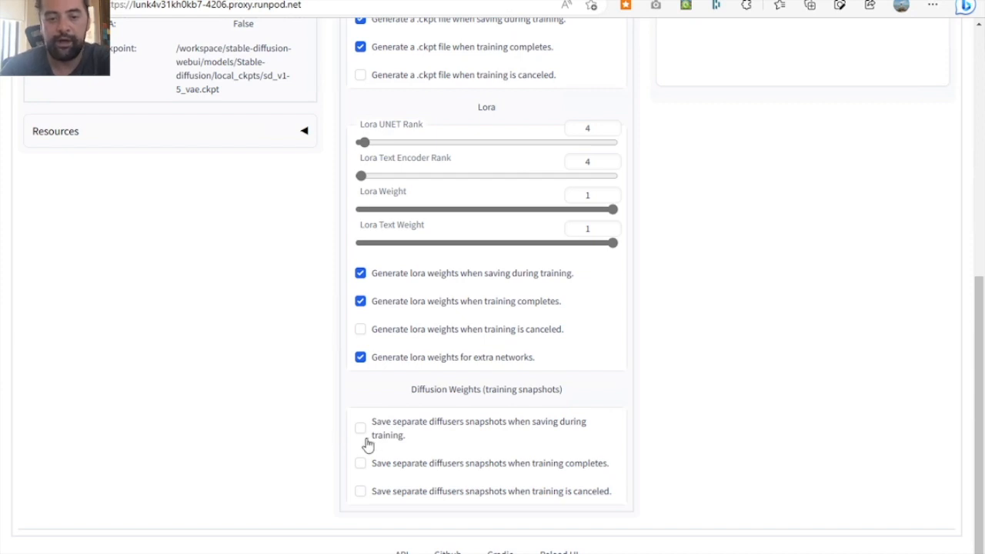
{"action": "mouse_move", "coordinate": [408, 439]}
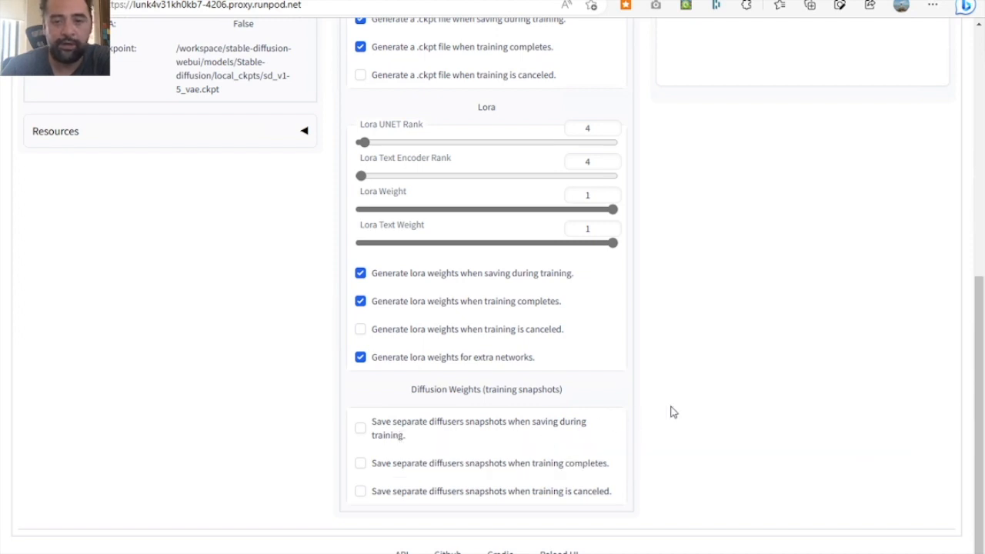
{"action": "scroll", "coordinate": [672, 412], "scroll_direction": "up", "scroll_amount": 6}
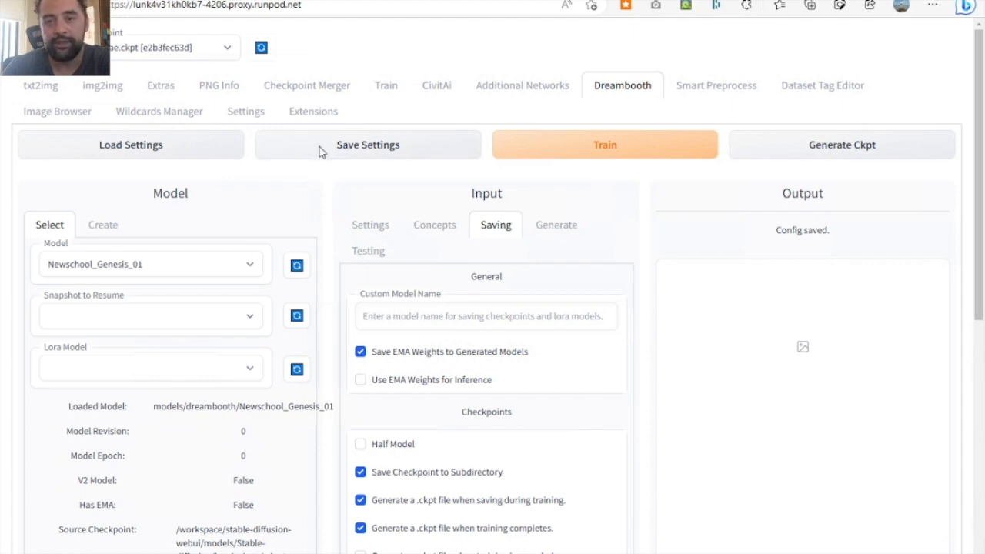
- Restart the Stable Diffusion web UI and check its relaunch in the terminal
{"action": "key", "text": "ctrl+Up"}
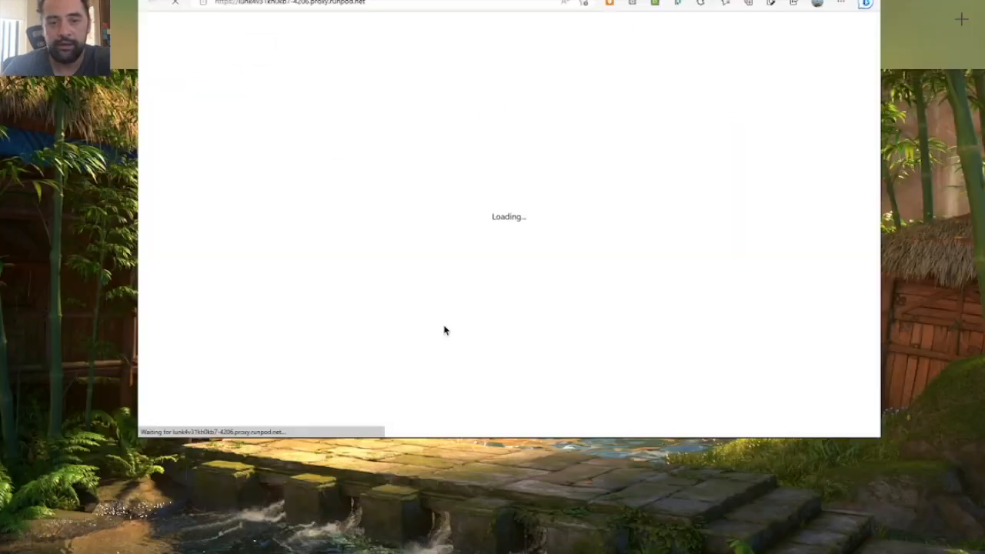
{"action": "key", "text": "ctrl+Up"}
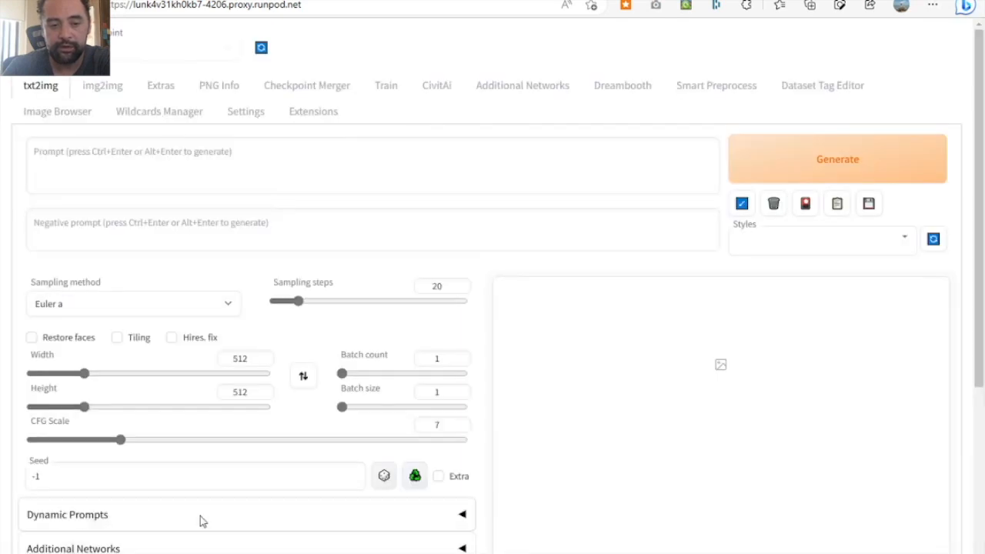
{"action": "left_click", "coordinate": [14, 551]}
{"action": "left_click", "coordinate": [14, 552]}
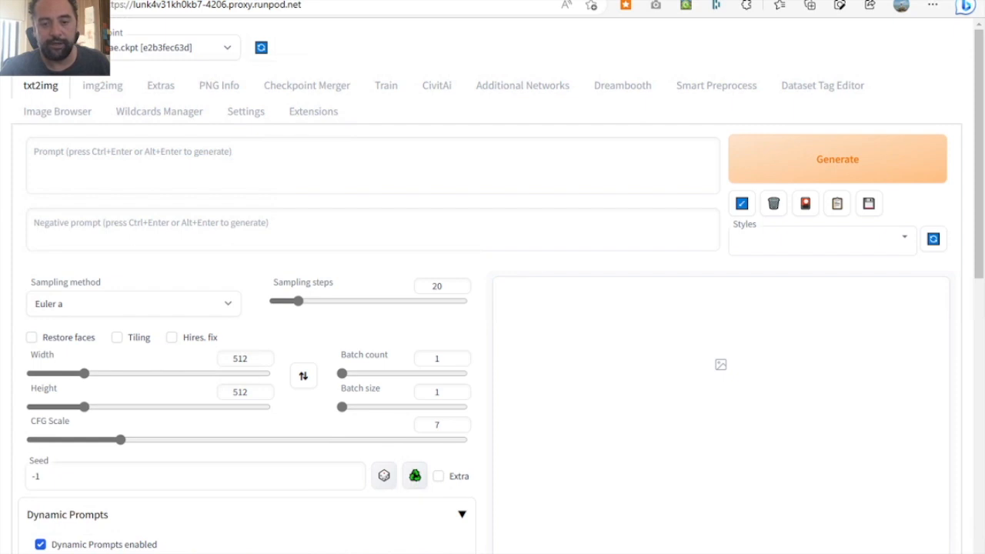
{"action": "key", "text": "super+Tab"}
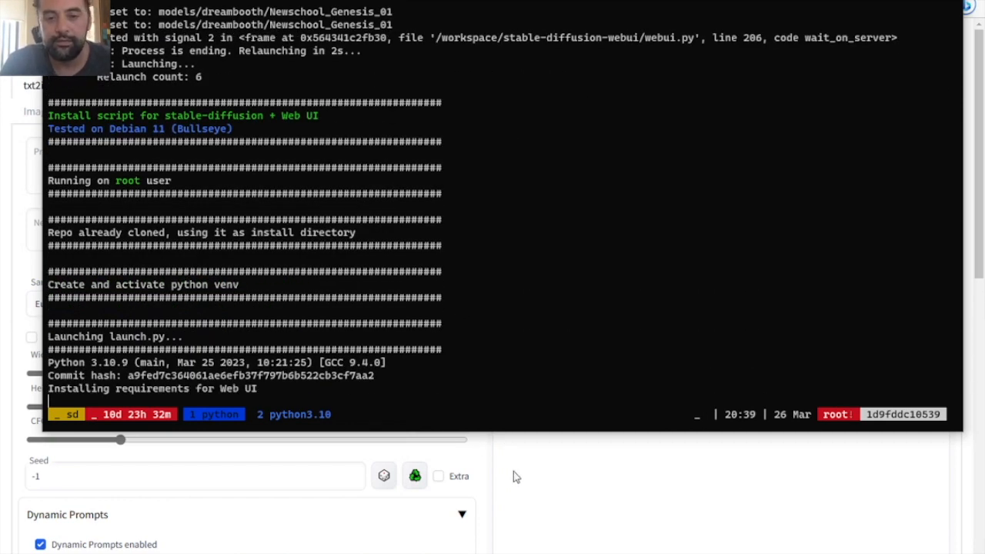
- Return to the RunPod console and connect to the DreamTrainLab_Webui_1.5pr pod via HTTP port 6006
{"action": "left_click", "coordinate": [513, 471]}
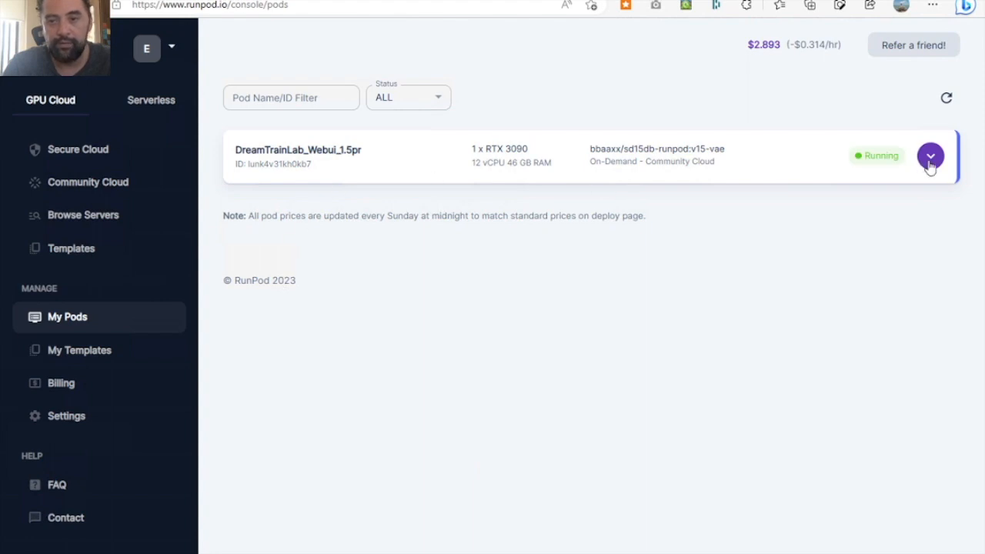
{"action": "left_click", "coordinate": [941, 164]}
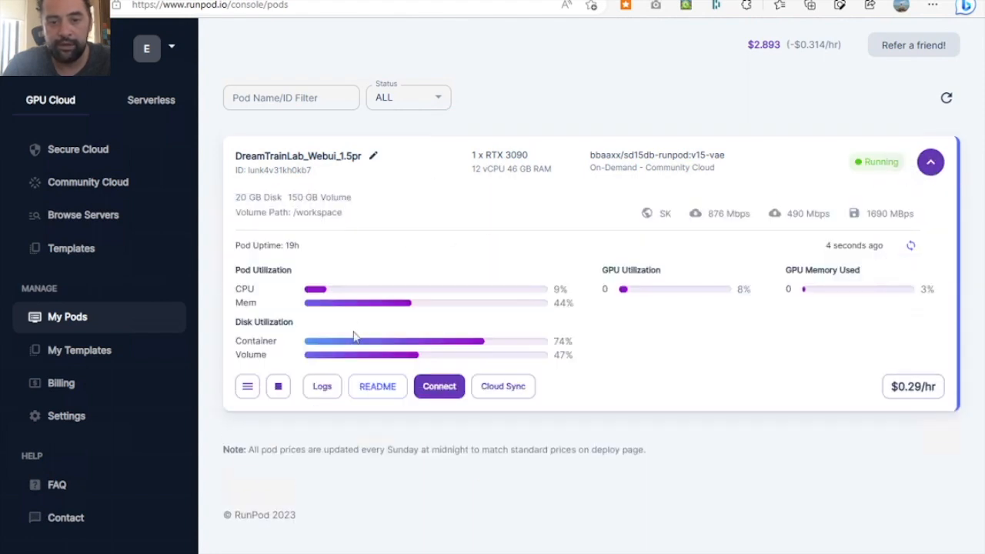
{"action": "left_click", "coordinate": [439, 388]}
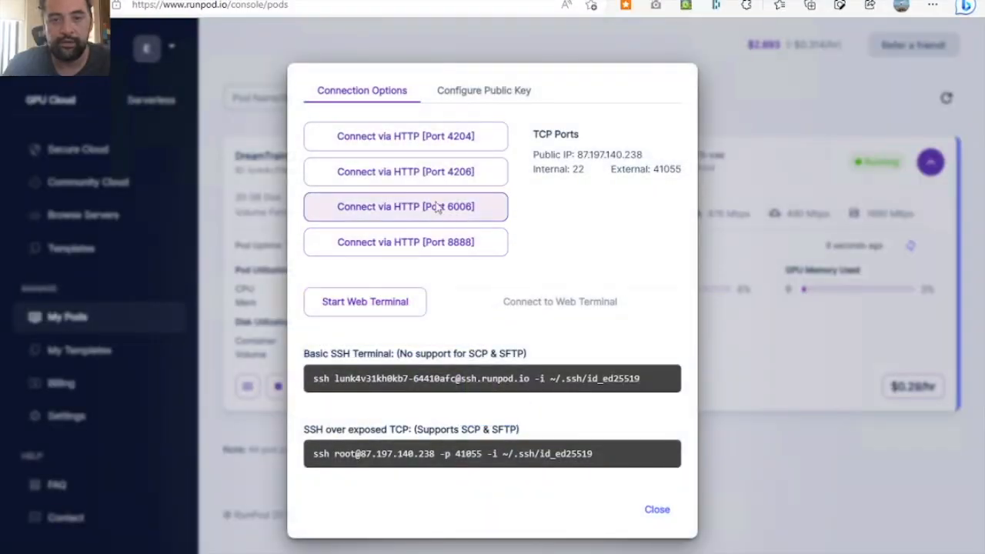
{"action": "left_click", "coordinate": [437, 208]}
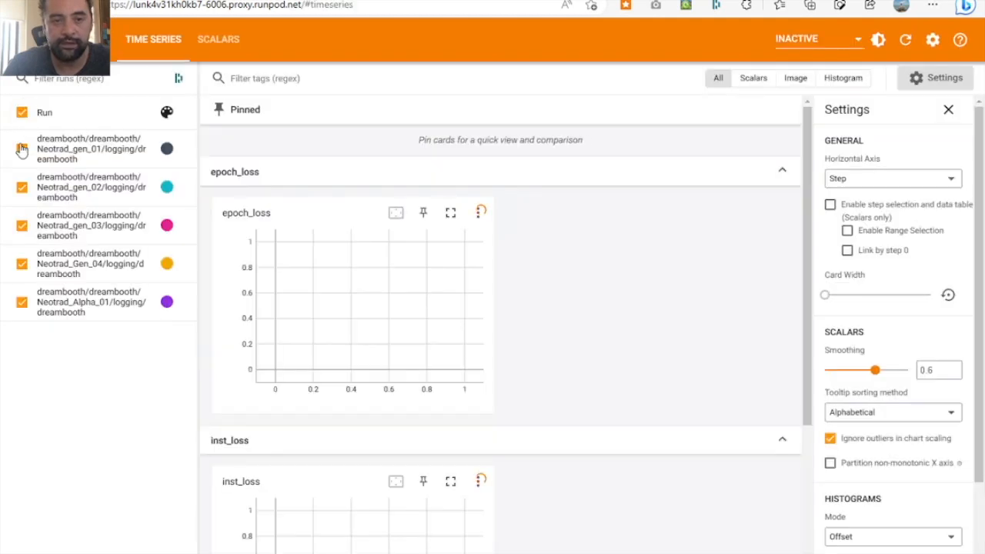
- Deselect all the Neotrad runs in TensorBoard and collapse the run list
{"action": "left_click", "coordinate": [21, 148]}
{"action": "left_click", "coordinate": [22, 187]}
{"action": "left_click", "coordinate": [21, 225]}
{"action": "left_click", "coordinate": [22, 263]}
{"action": "left_click", "coordinate": [22, 301]}
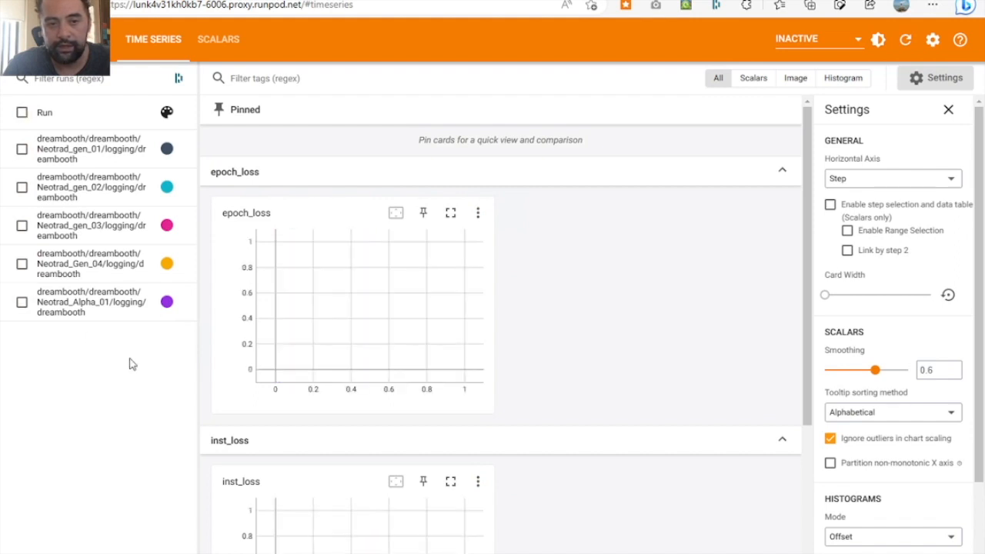
{"action": "left_click_drag", "start_coordinate": [196, 257], "coordinate": [46, 256]}
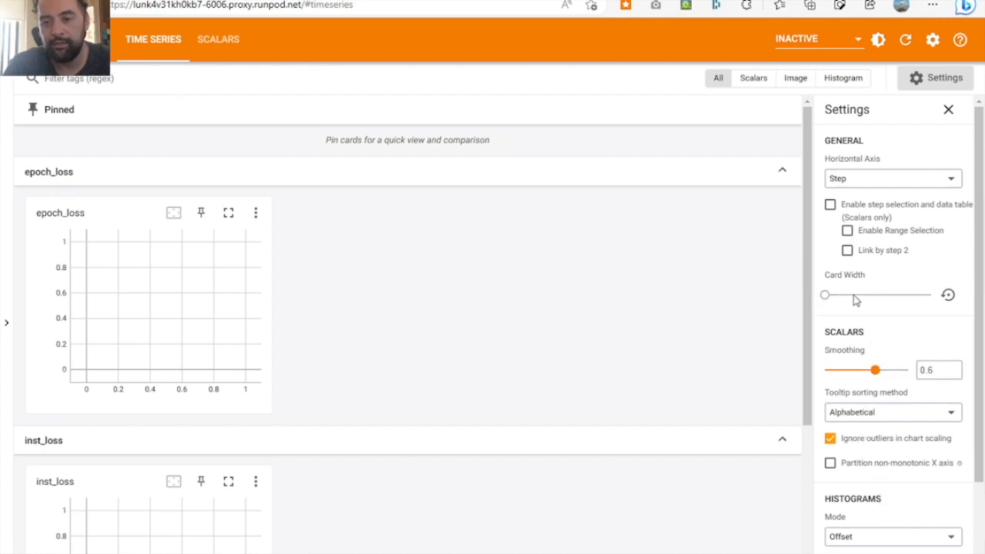
- Set TensorBoard's chart card width to the maximum and the scalar smoothing to 0.95
{"action": "left_click_drag", "start_coordinate": [825, 295], "coordinate": [960, 305]}
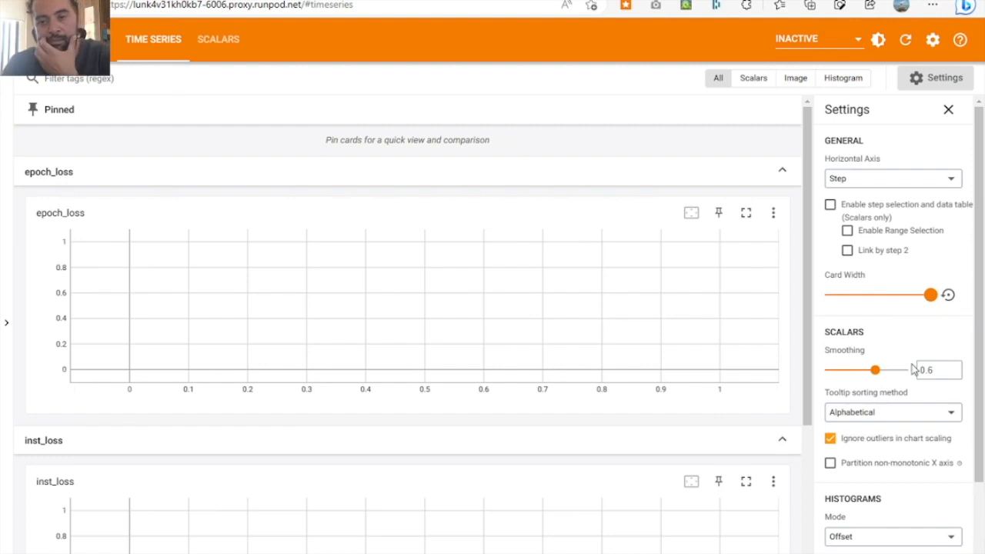
{"action": "left_click_drag", "start_coordinate": [875, 370], "coordinate": [904, 374]}
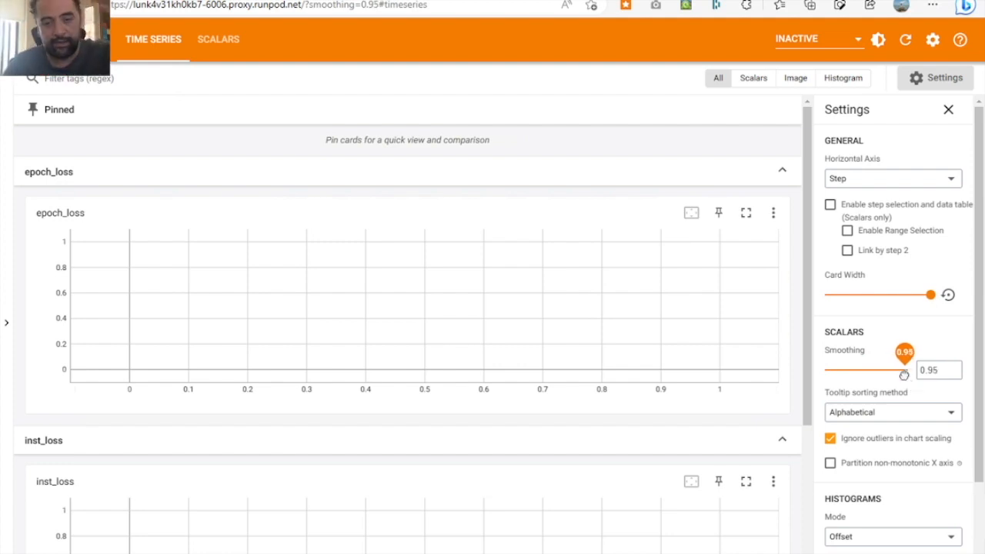
{"action": "scroll", "coordinate": [901, 438], "scroll_direction": "down", "scroll_amount": 1}
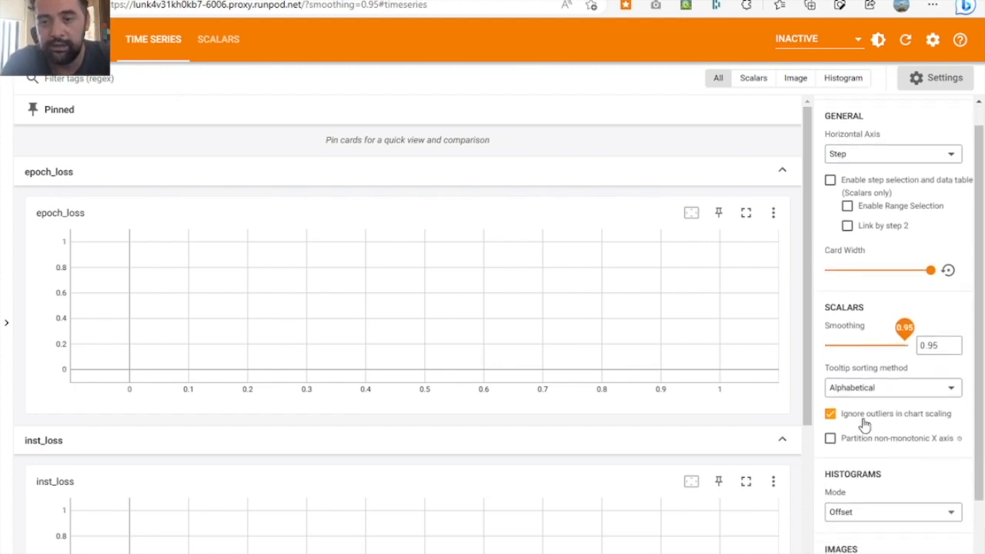
{"action": "left_click", "coordinate": [830, 439]}
{"action": "left_click", "coordinate": [830, 438]}
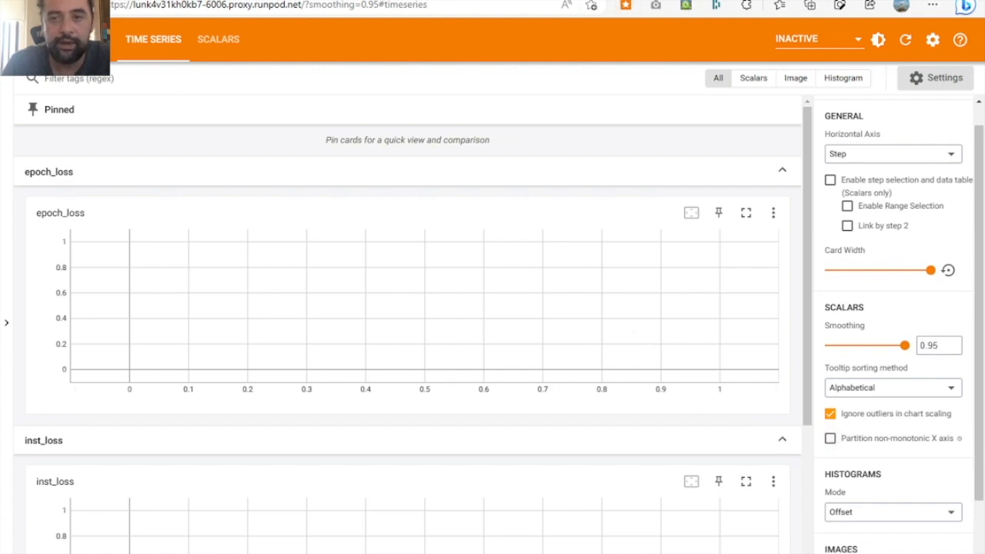
- Return to the web UI's Dreambooth page, select the Newschool_Genesis_01 model and load its saved settings
{"action": "left_click", "coordinate": [692, 1]}
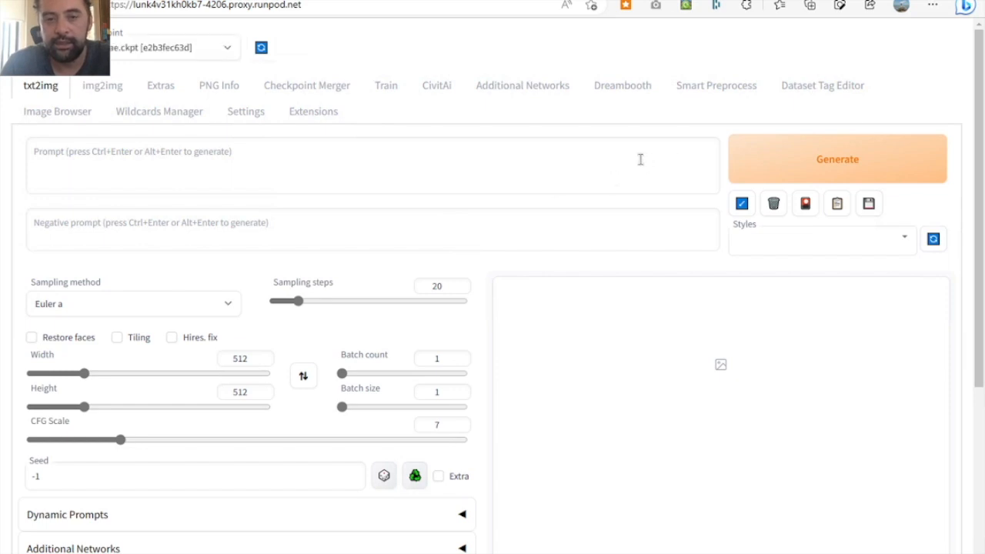
{"action": "left_click", "coordinate": [627, 92]}
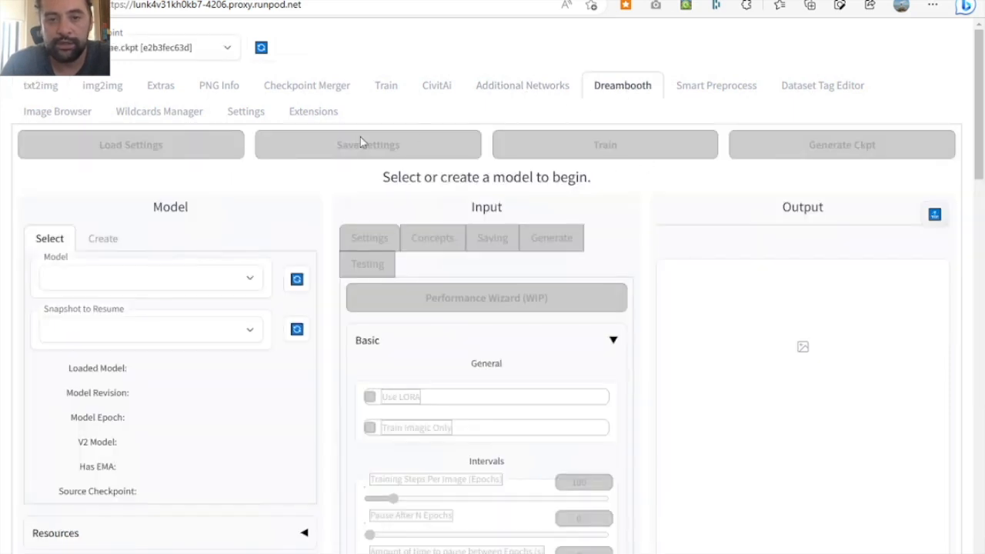
{"action": "left_click", "coordinate": [110, 280]}
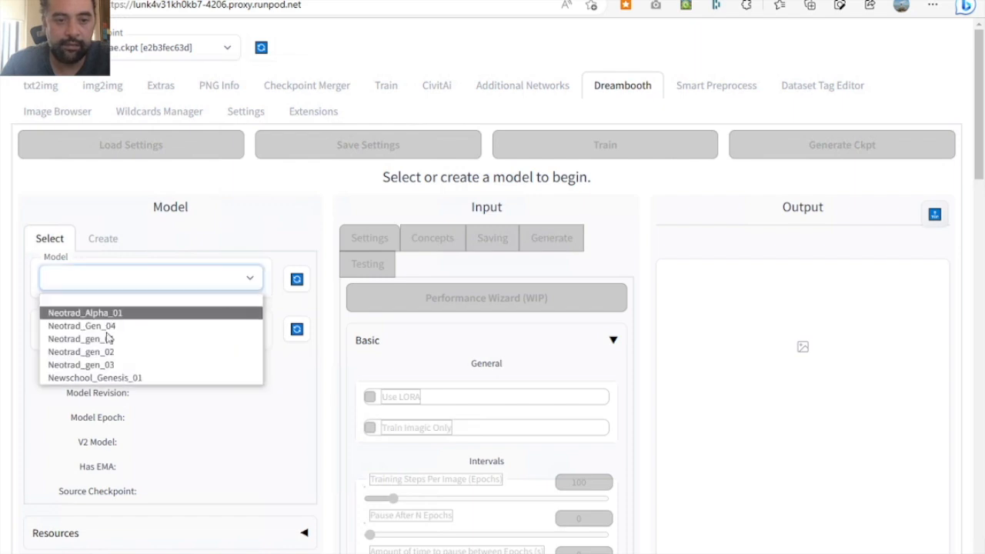
{"action": "left_click", "coordinate": [114, 378]}
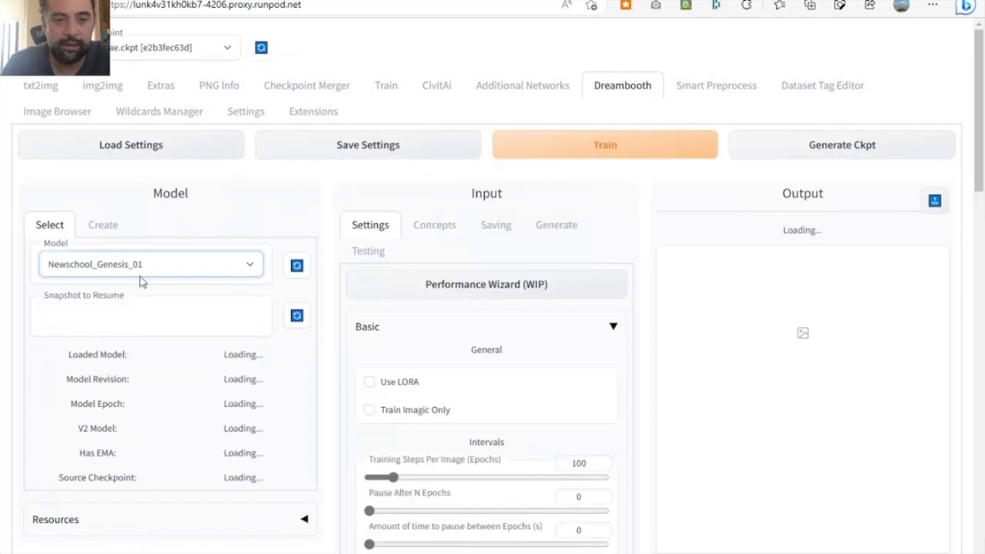
{"action": "left_click", "coordinate": [138, 147]}
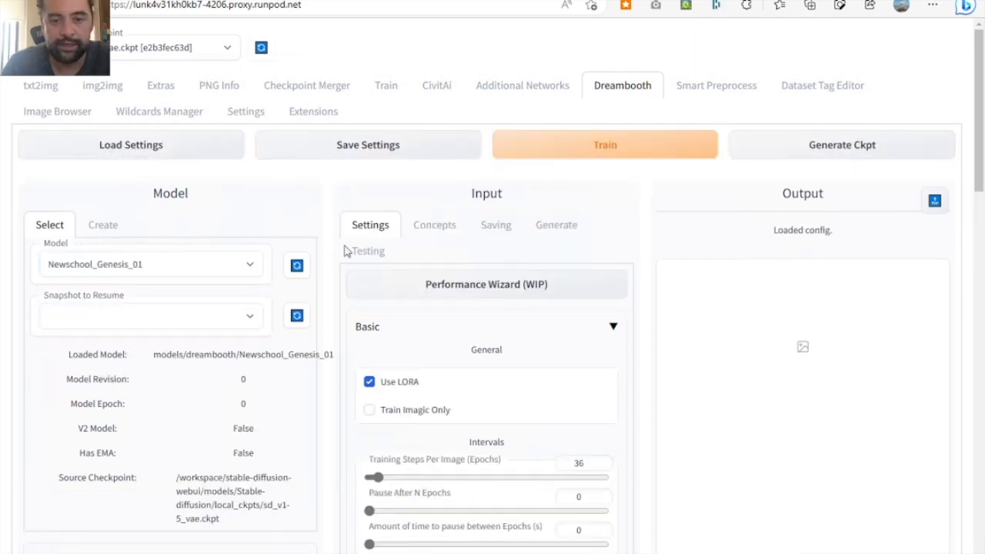
- Review the loaded intervals and batching settings, and Concept 1's directories, prompts and image generation settings
{"action": "scroll", "coordinate": [344, 383], "scroll_direction": "down", "scroll_amount": 3}
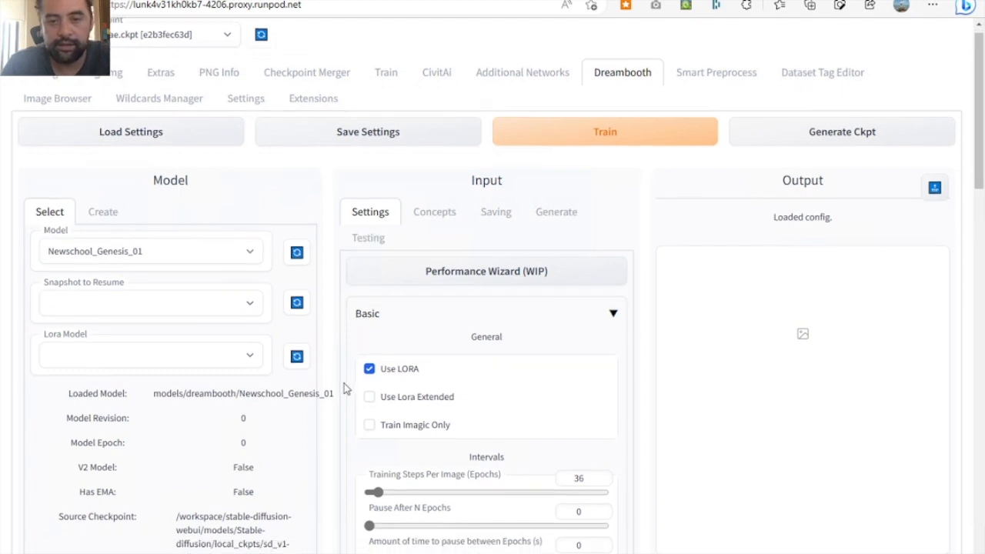
{"action": "scroll", "coordinate": [344, 383], "scroll_direction": "down", "scroll_amount": 2}
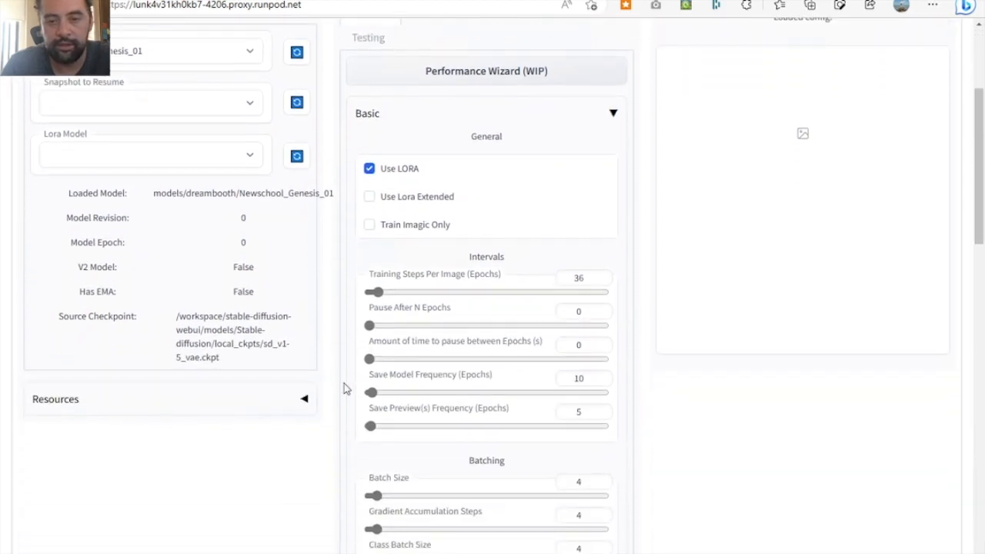
{"action": "scroll", "coordinate": [685, 467], "scroll_direction": "down", "scroll_amount": 2}
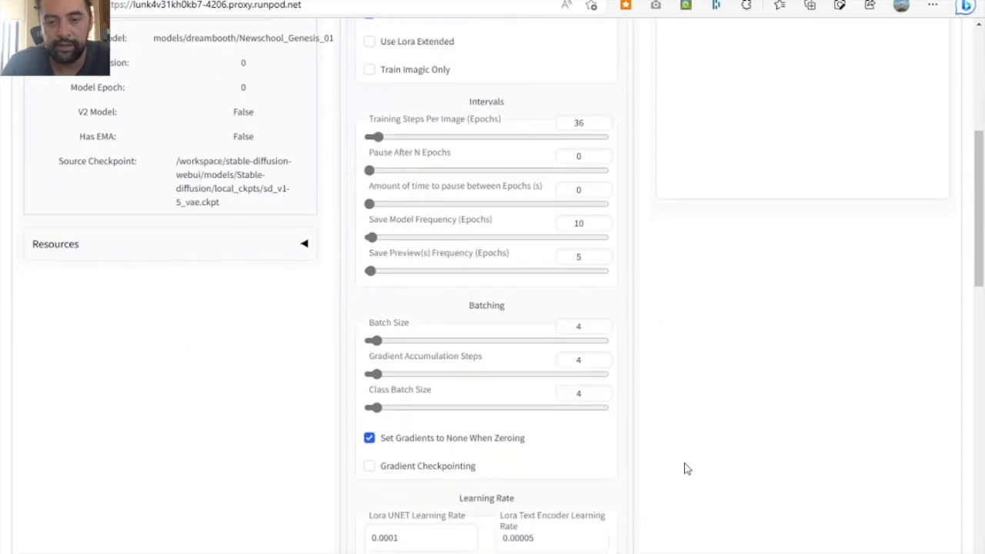
{"action": "scroll", "coordinate": [684, 467], "scroll_direction": "up", "scroll_amount": 5}
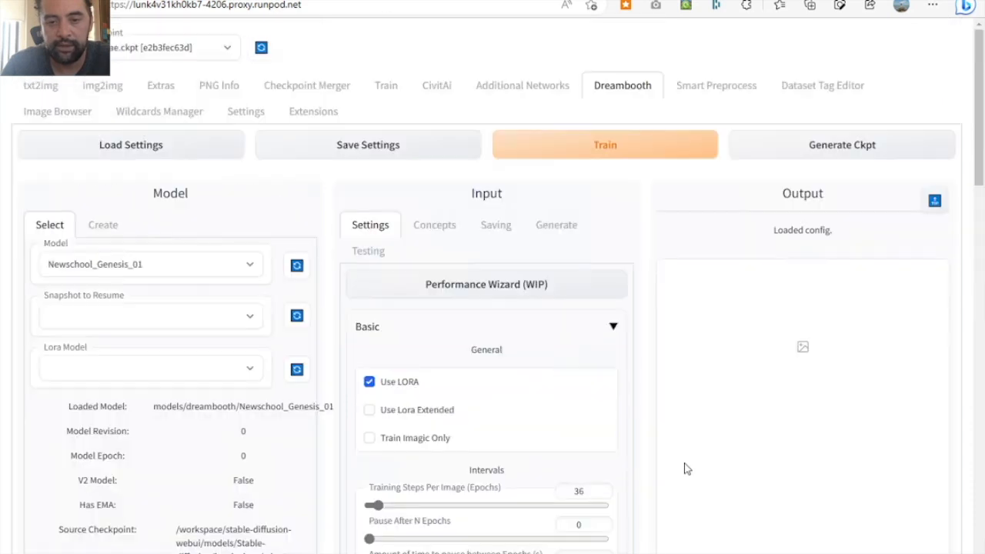
{"action": "left_click", "coordinate": [436, 224]}
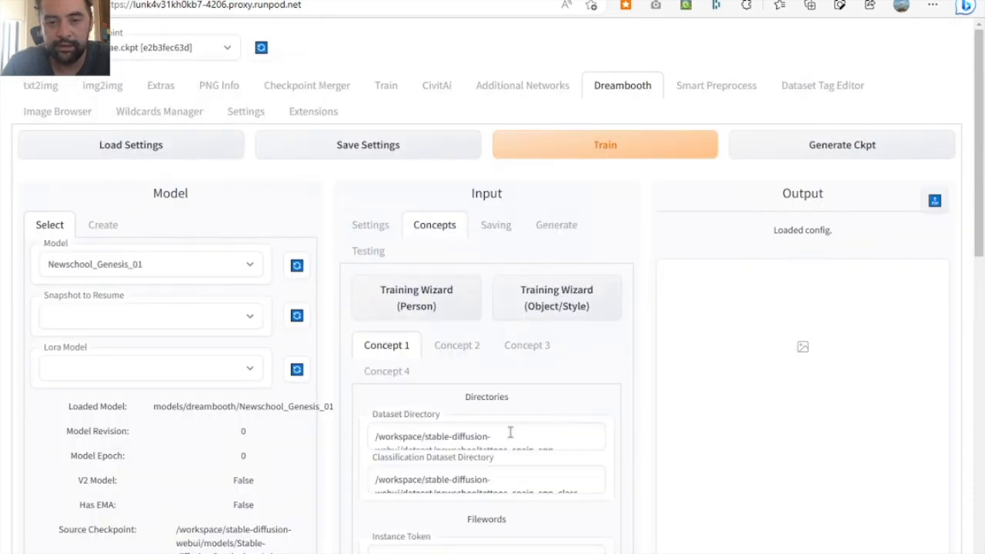
{"action": "scroll", "coordinate": [655, 460], "scroll_direction": "down", "scroll_amount": 5}
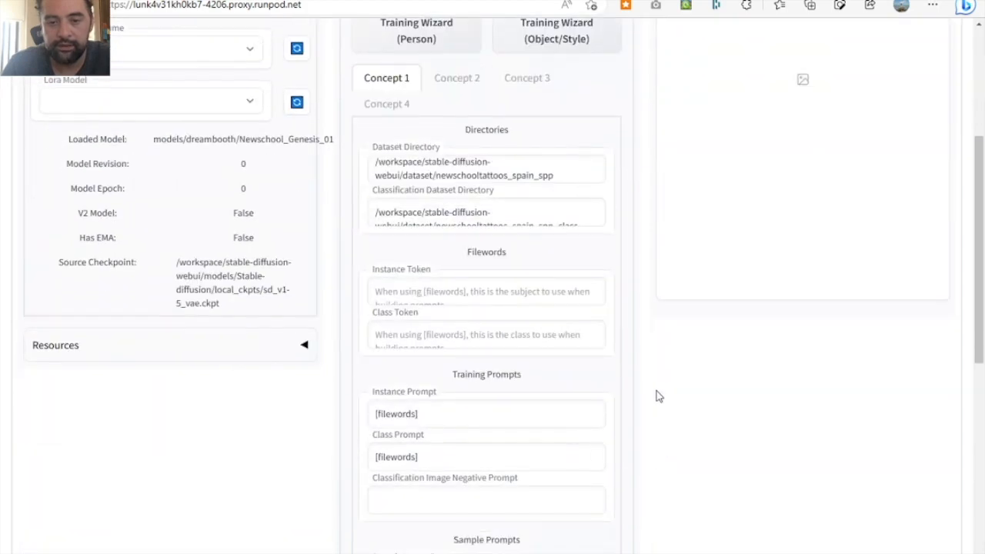
{"action": "scroll", "coordinate": [658, 358], "scroll_direction": "down", "scroll_amount": 6}
{"action": "scroll", "coordinate": [657, 361], "scroll_direction": "down", "scroll_amount": 2}
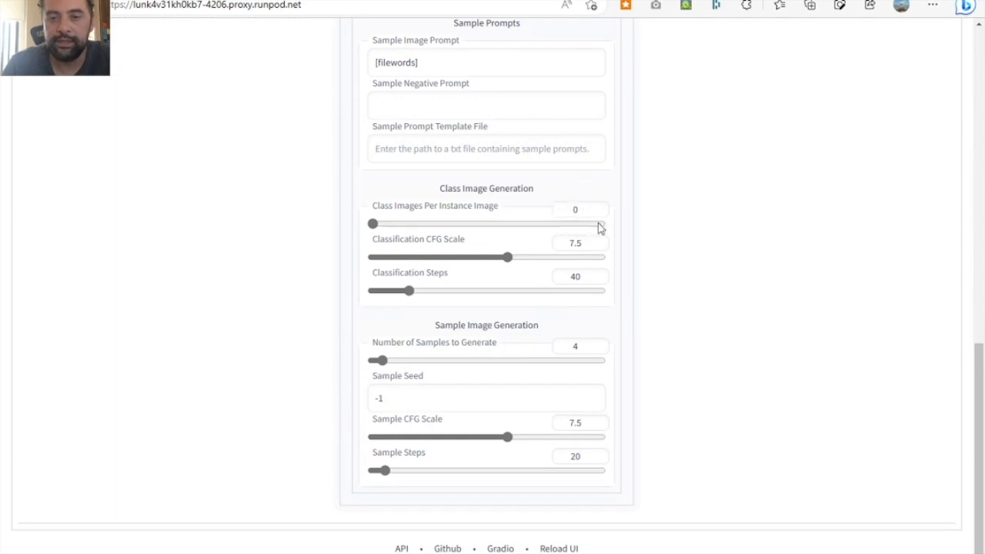
{"action": "scroll", "coordinate": [646, 266], "scroll_direction": "up", "scroll_amount": 10}
{"action": "scroll", "coordinate": [647, 266], "scroll_direction": "up", "scroll_amount": 3}
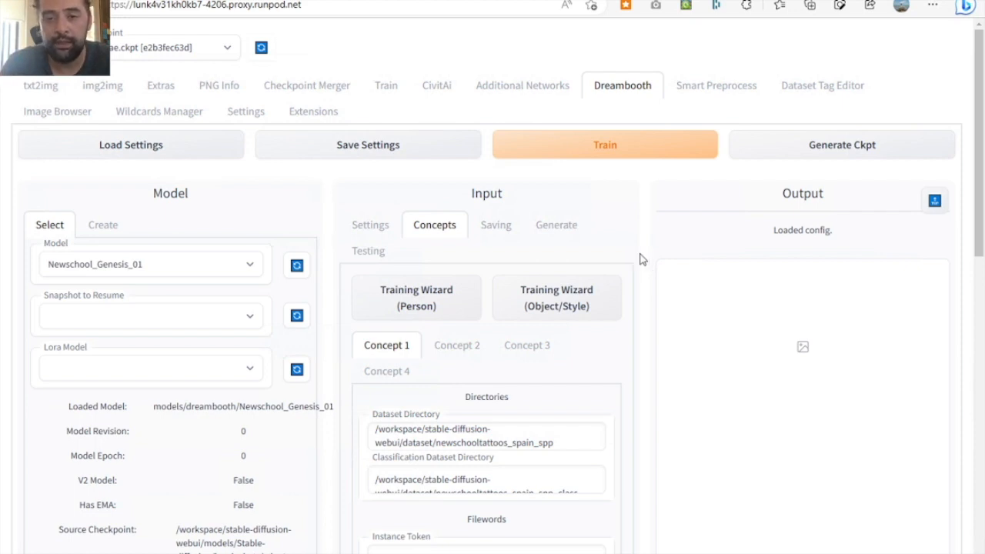
- Start training the Newschool_Genesis_01 model and check its progress in the terminal
{"action": "left_click", "coordinate": [620, 153]}
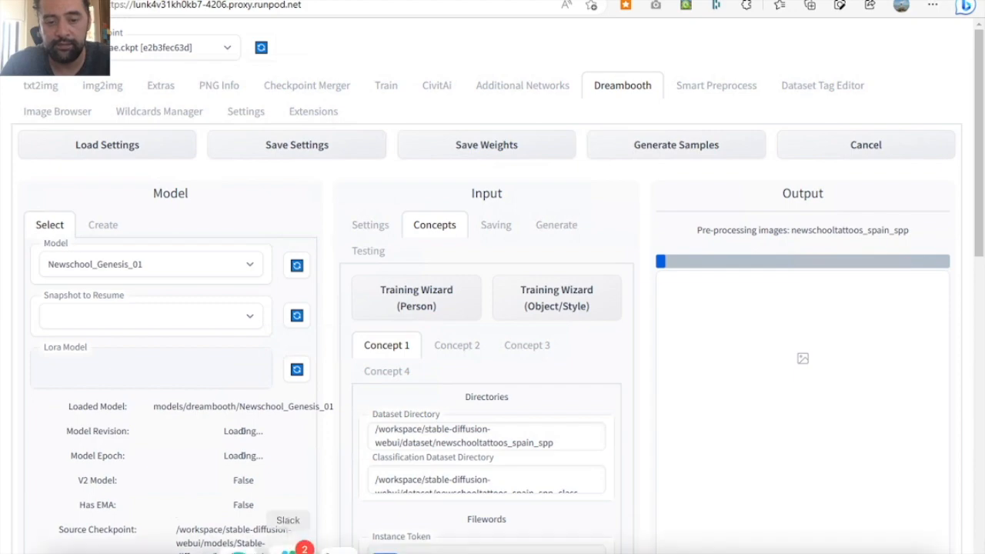
{"action": "mouse_move", "coordinate": [282, 542]}
{"action": "left_click", "coordinate": [313, 507]}
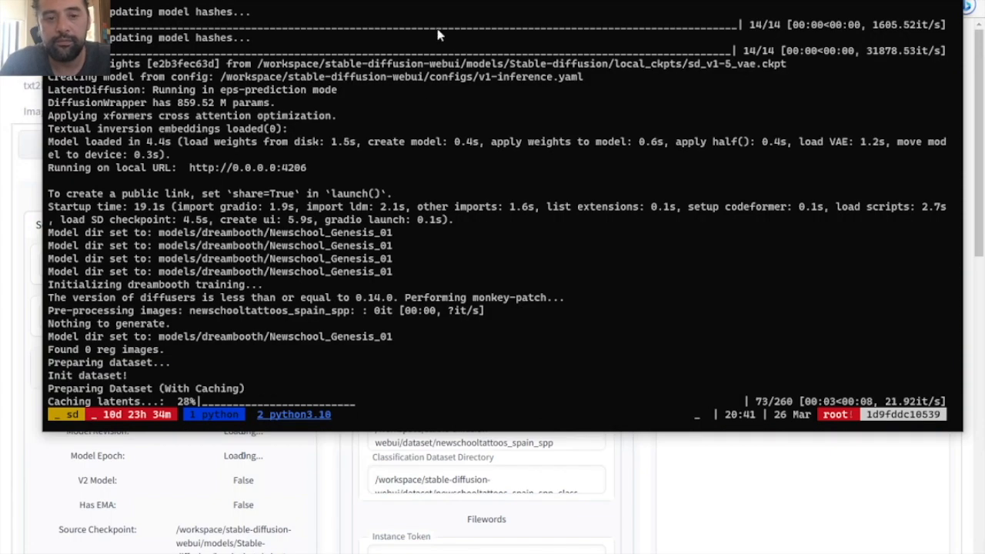
- Review the training run's startup parameters and progress in the terminal, and return to TensorBoard in the browser
{"action": "left_click_drag", "start_coordinate": [410, 7], "coordinate": [401, 127]}
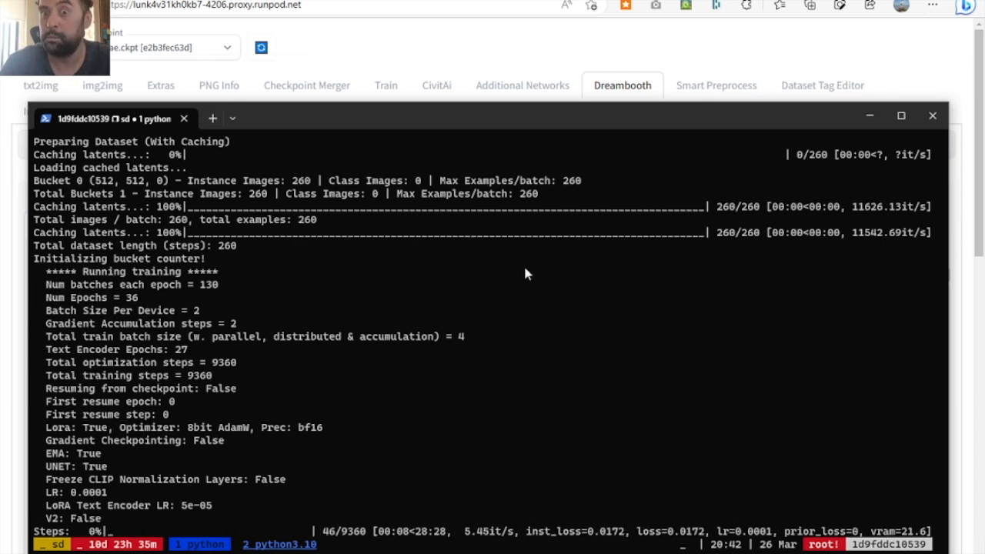
{"action": "left_click", "coordinate": [615, 53]}
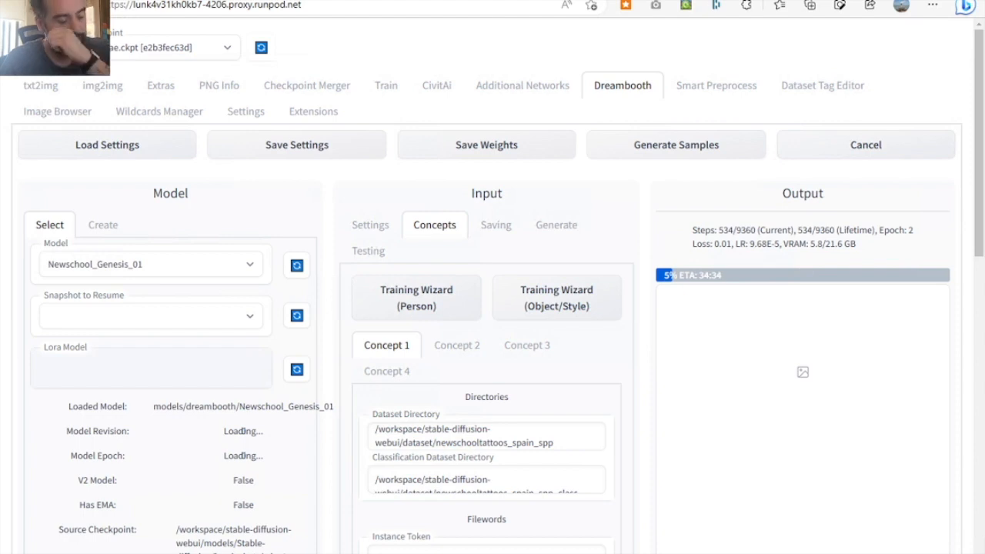
{"action": "left_click", "coordinate": [273, 0]}
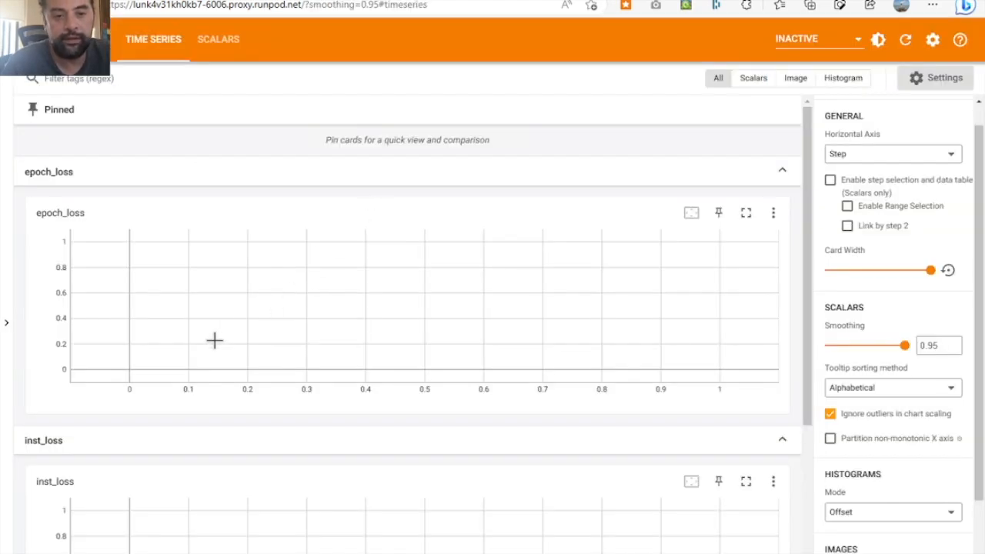
- Enable automatic data reloading in TensorBoard's settings and refresh the charts
{"action": "left_click", "coordinate": [930, 43]}
{"action": "left_click", "coordinate": [424, 276]}
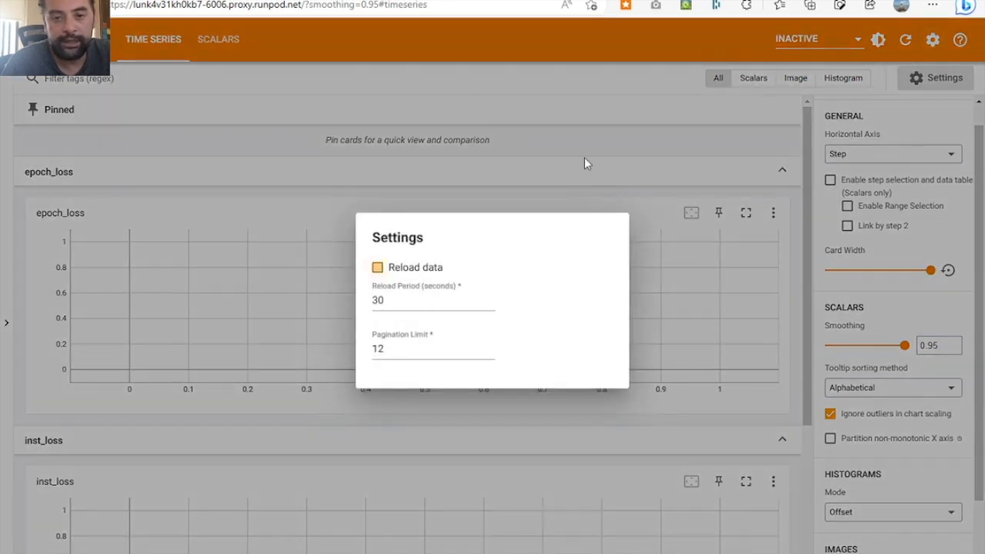
{"action": "left_click", "coordinate": [583, 158]}
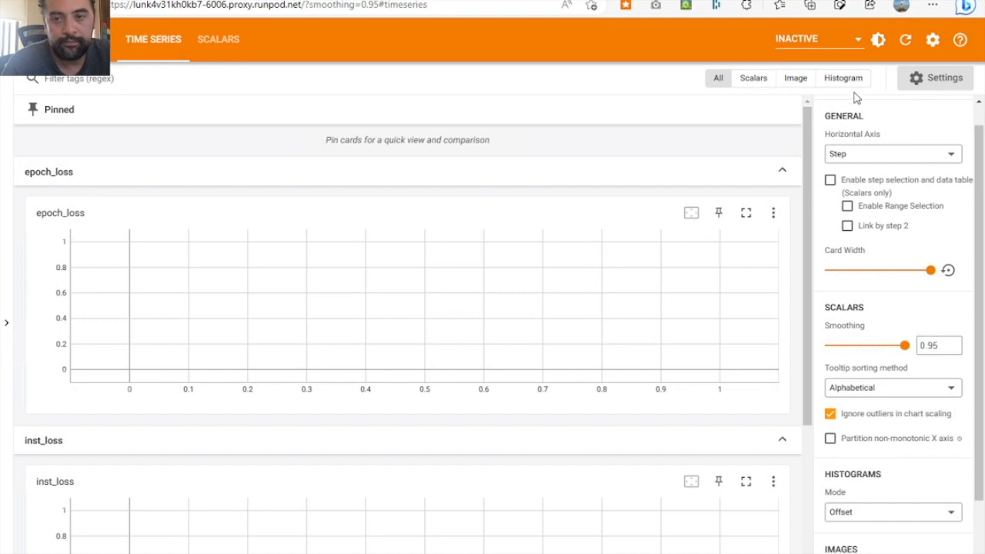
{"action": "left_click", "coordinate": [904, 39]}
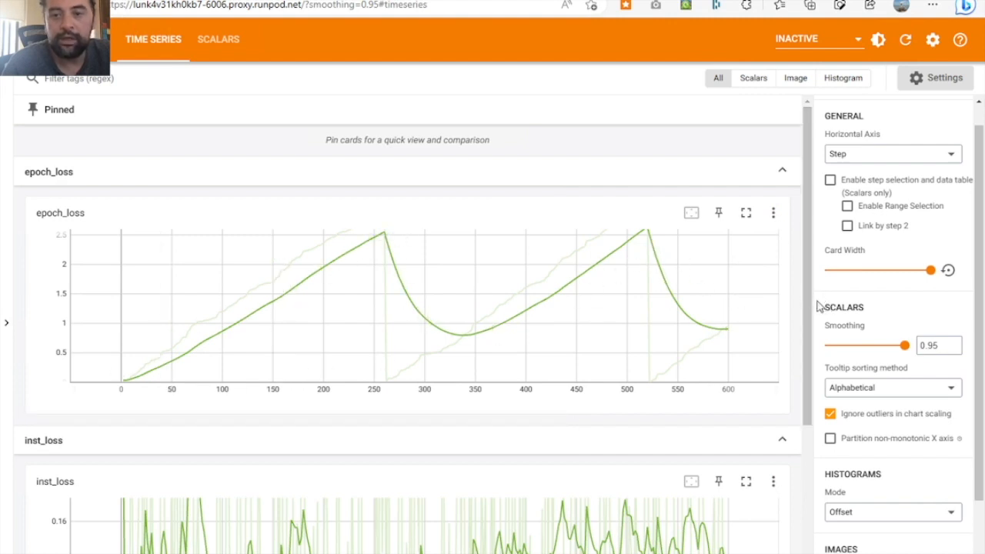
- Expand the loss and lr charts and examine their curves together with inst_loss
{"action": "left_click_drag", "start_coordinate": [807, 329], "coordinate": [816, 467]}
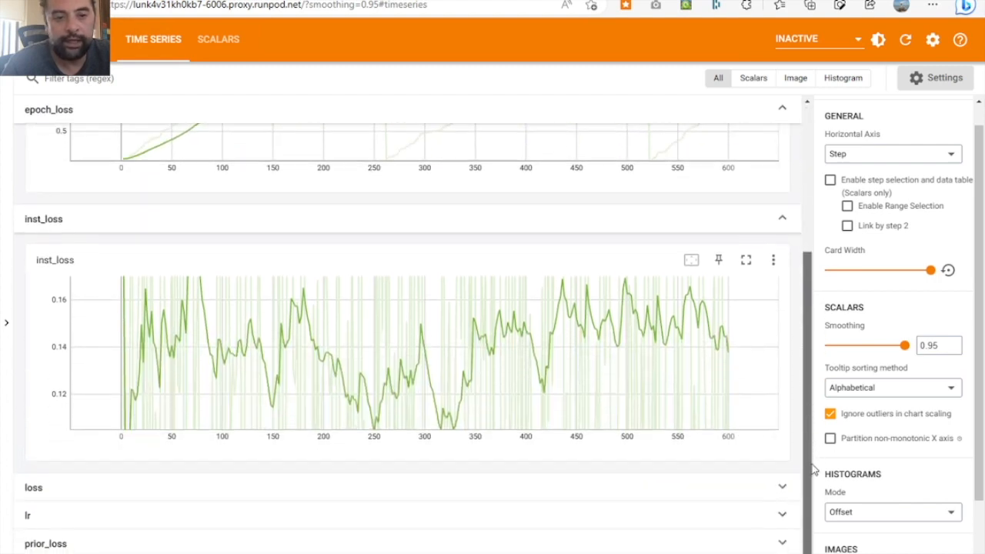
{"action": "left_click", "coordinate": [322, 496]}
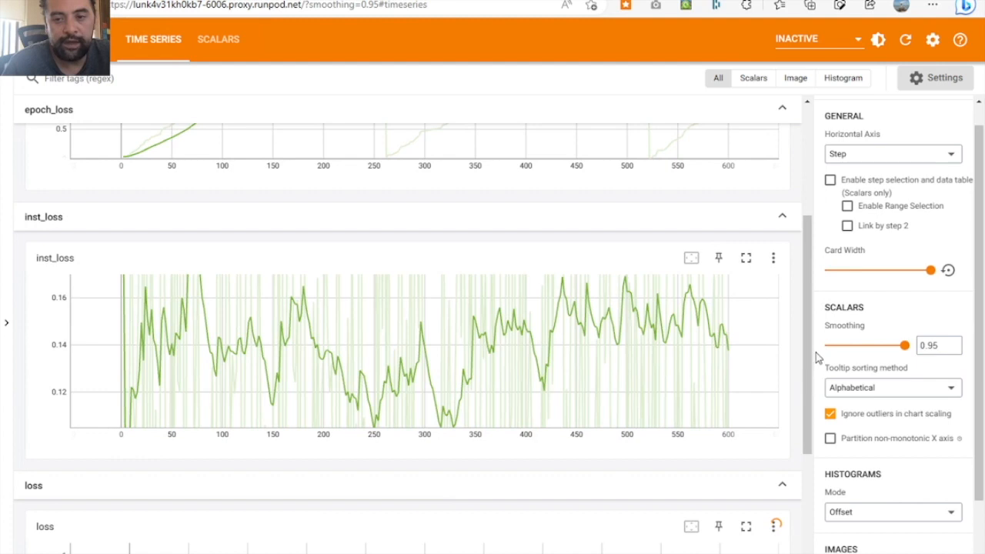
{"action": "left_click_drag", "start_coordinate": [809, 357], "coordinate": [824, 495]}
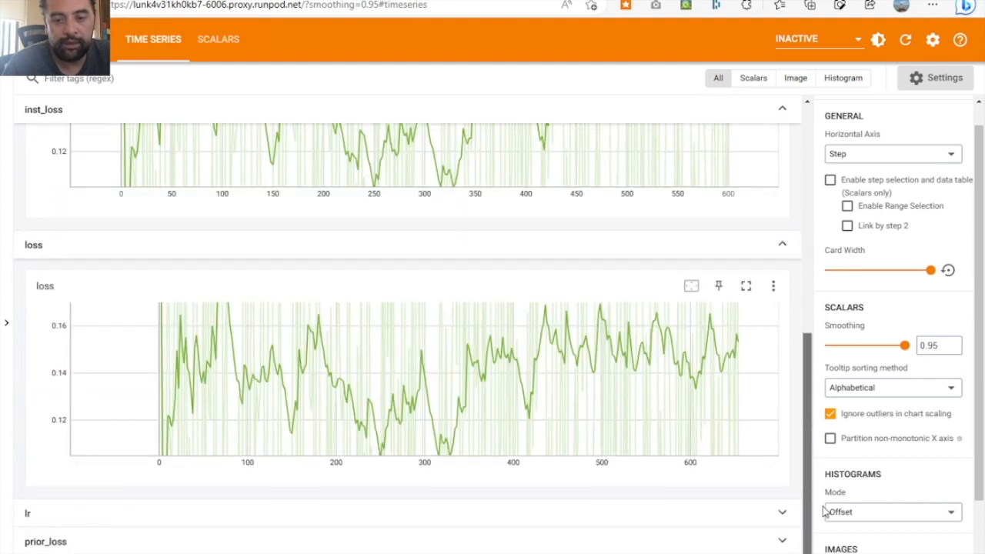
{"action": "left_click", "coordinate": [290, 518]}
{"action": "left_click_drag", "start_coordinate": [805, 390], "coordinate": [819, 455]}
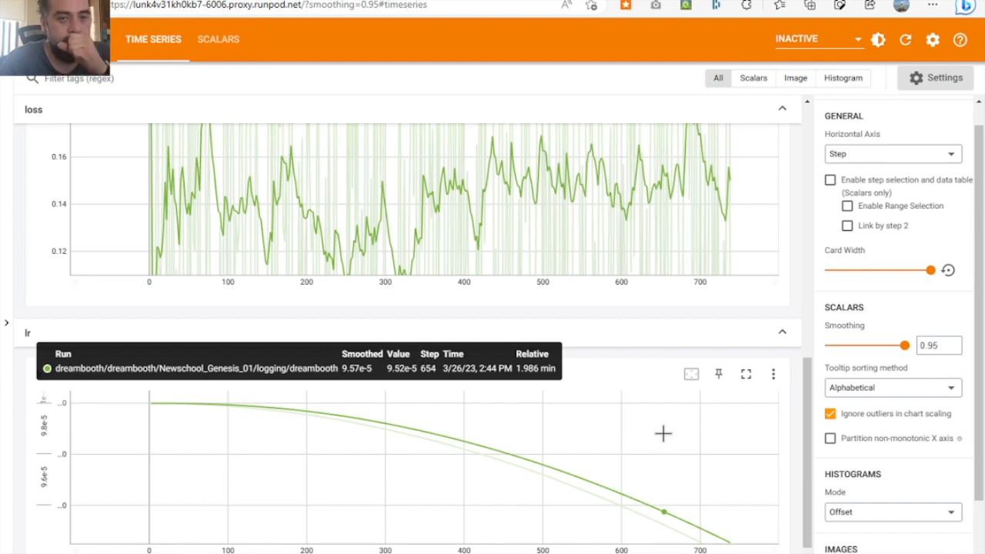
{"action": "left_click_drag", "start_coordinate": [808, 370], "coordinate": [806, 286]}
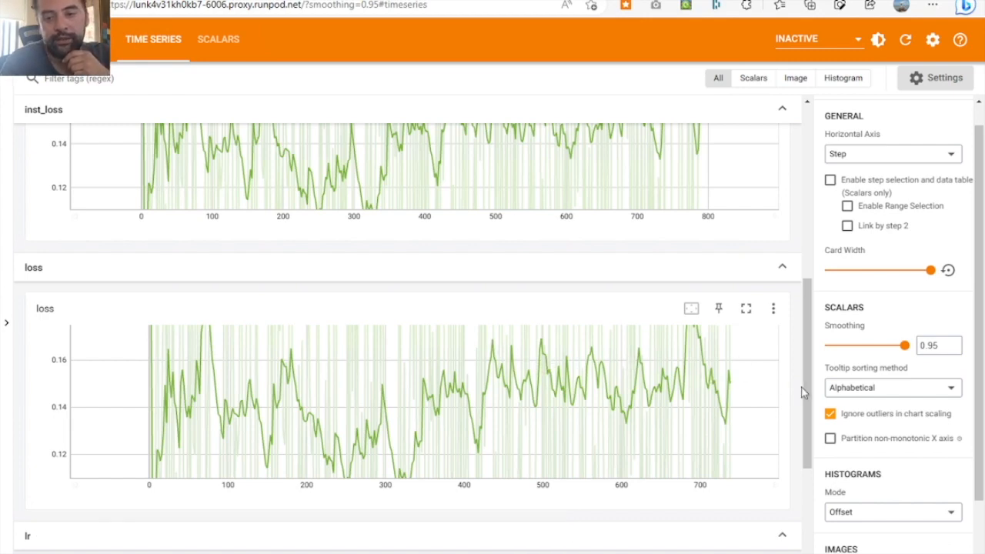
{"action": "left_click_drag", "start_coordinate": [805, 388], "coordinate": [806, 427]}
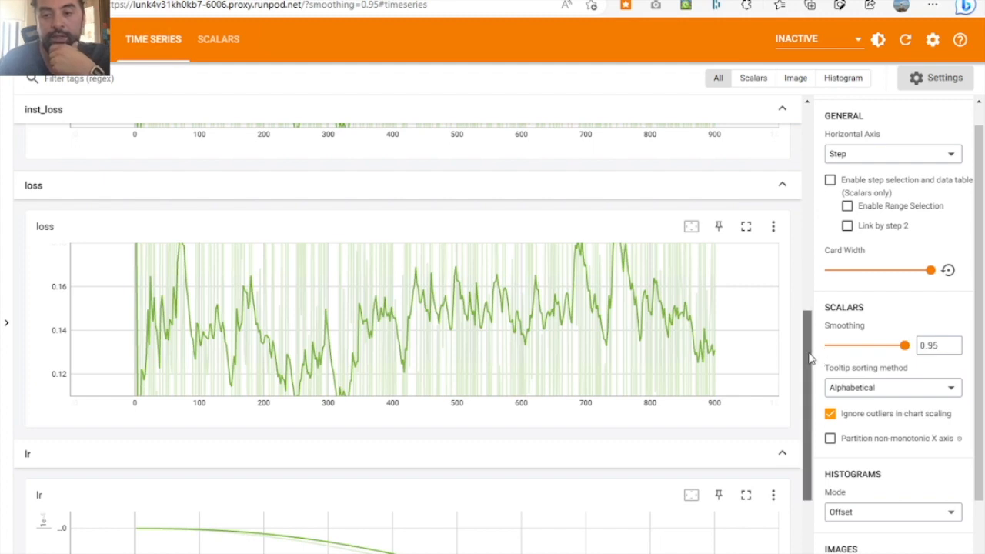
{"action": "scroll", "coordinate": [808, 430], "scroll_direction": "up", "scroll_amount": 2}
{"action": "scroll", "coordinate": [814, 435], "scroll_direction": "down", "scroll_amount": 2}
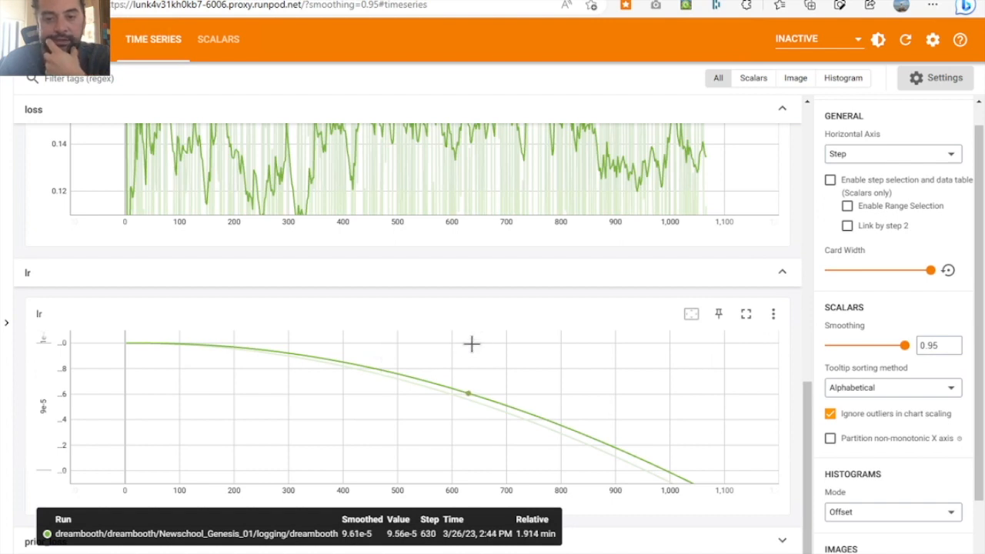
- Hide TensorBoard's chart settings pane and examine the lr, vram and epoch_loss charts at full width
{"action": "left_click", "coordinate": [931, 83]}
{"action": "scroll", "coordinate": [573, 398], "scroll_direction": "down", "scroll_amount": 2}
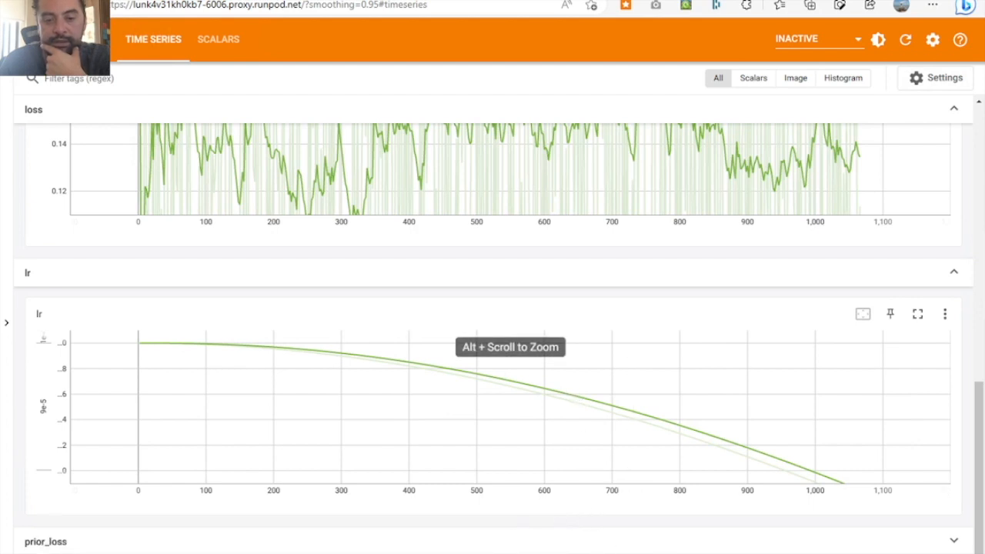
{"action": "scroll", "coordinate": [715, 433], "scroll_direction": "down", "scroll_amount": 3}
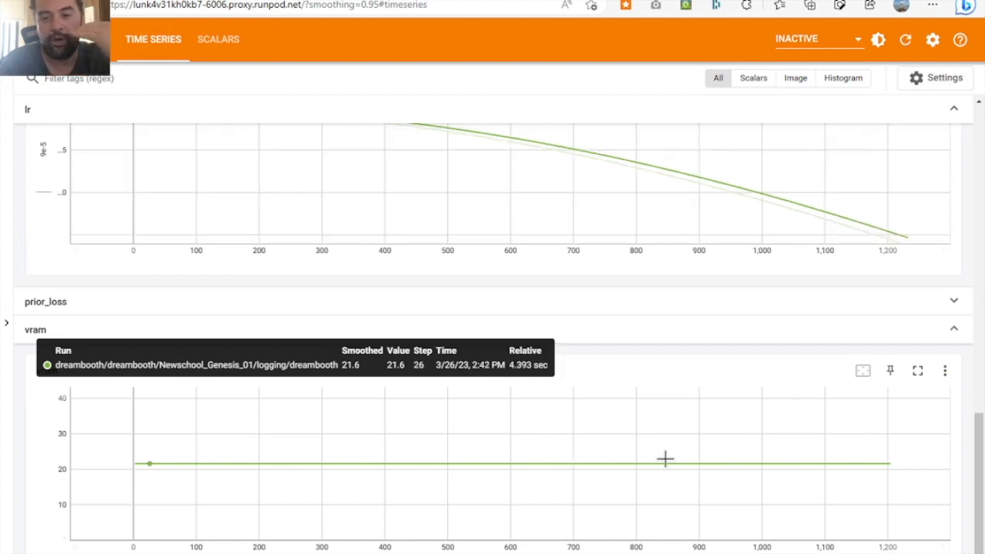
{"action": "mouse_move", "coordinate": [980, 480]}
{"action": "left_mouse_down"}
{"action": "mouse_move", "coordinate": [977, 142]}
{"action": "mouse_move", "coordinate": [976, 492]}
{"action": "left_mouse_up"}
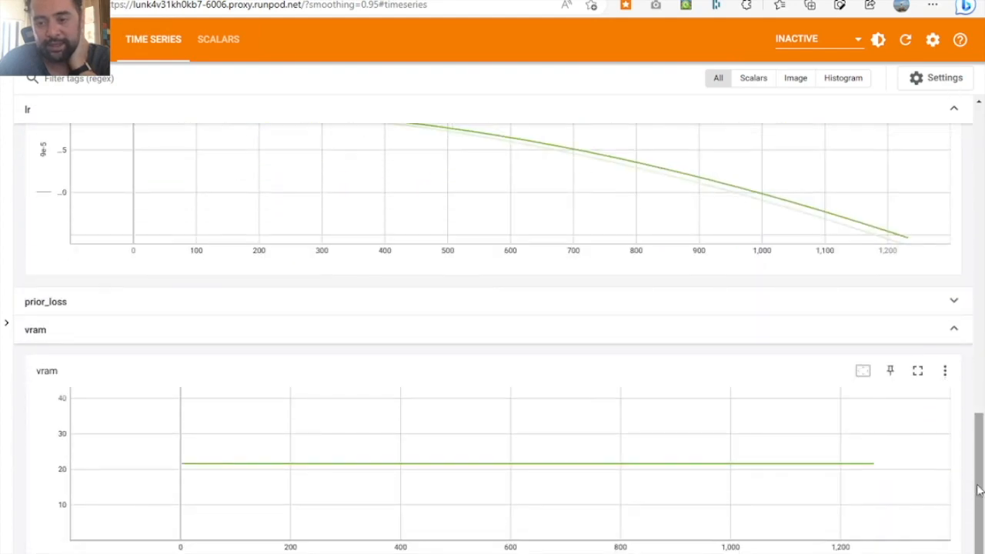
{"action": "left_click_drag", "start_coordinate": [979, 508], "coordinate": [961, 204]}
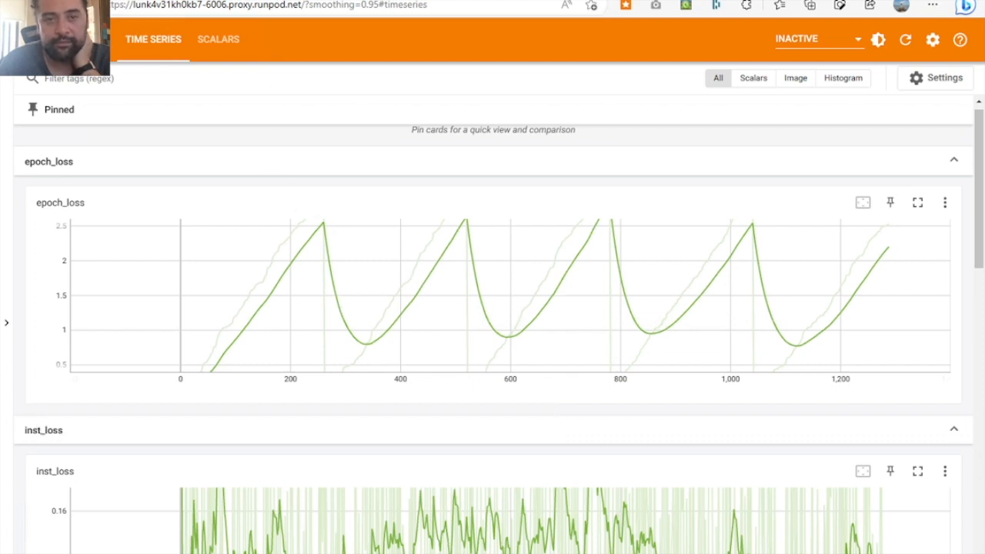
- Return to the web UI's Dreambooth page and examine the generated tattoo samples and their prompts, comparing the game controller and butterfly images
{"action": "left_click", "coordinate": [745, 1]}
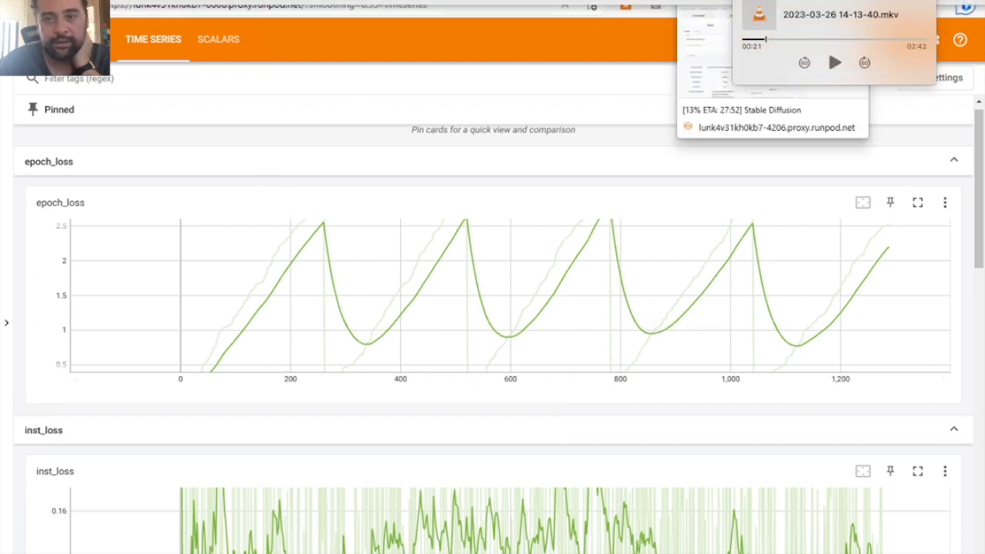
{"action": "left_click", "coordinate": [747, 2]}
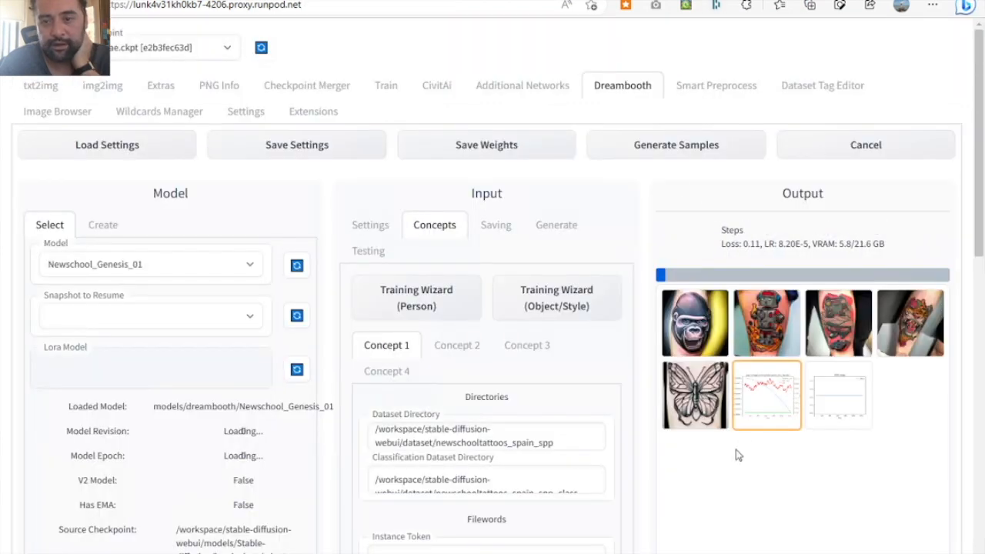
{"action": "scroll", "coordinate": [731, 473], "scroll_direction": "down", "scroll_amount": 2}
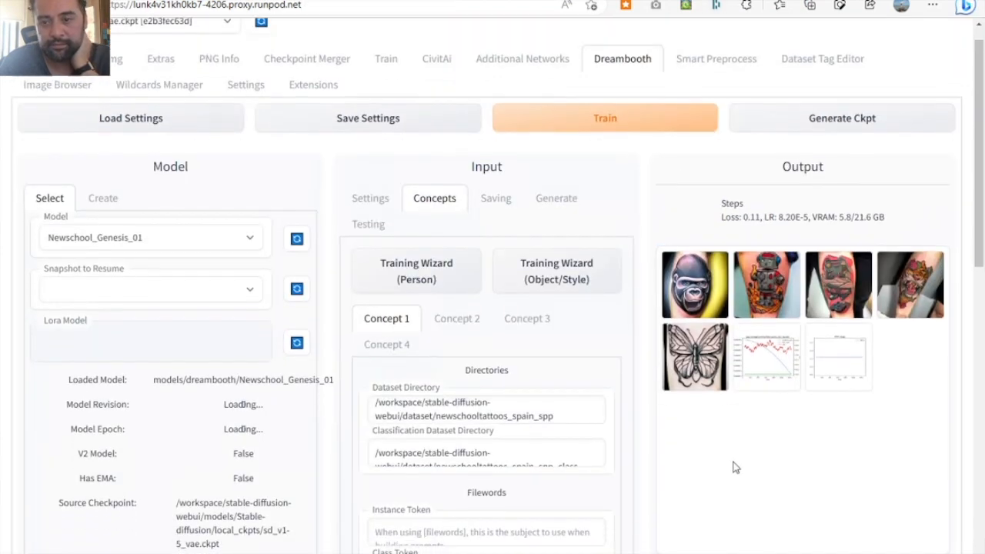
{"action": "scroll", "coordinate": [733, 467], "scroll_direction": "down", "scroll_amount": 1}
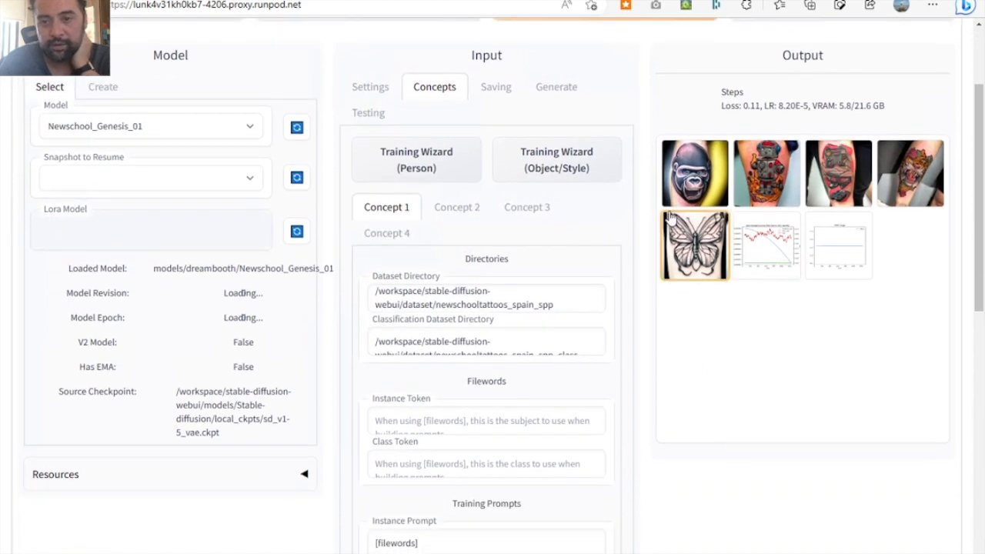
{"action": "left_click", "coordinate": [680, 199]}
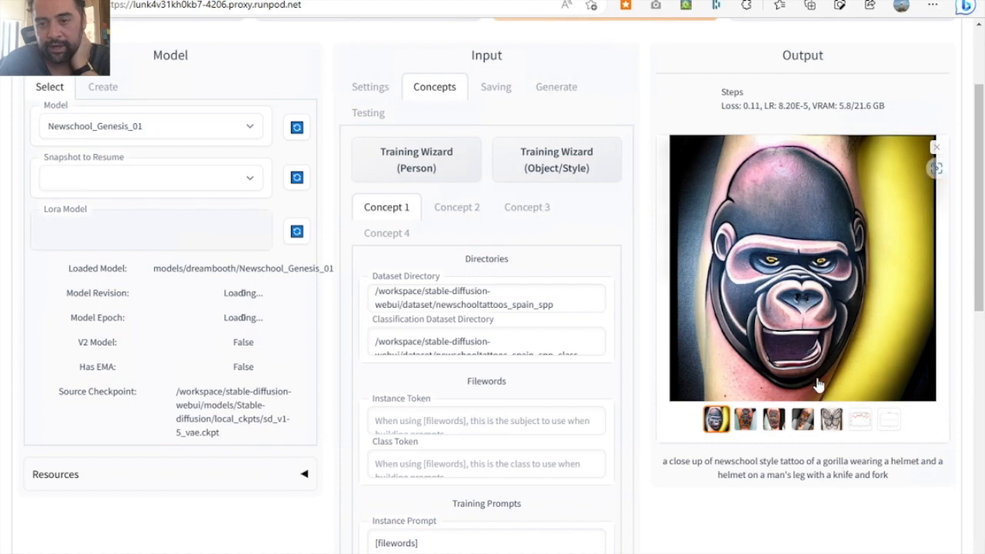
{"action": "left_click", "coordinate": [739, 422]}
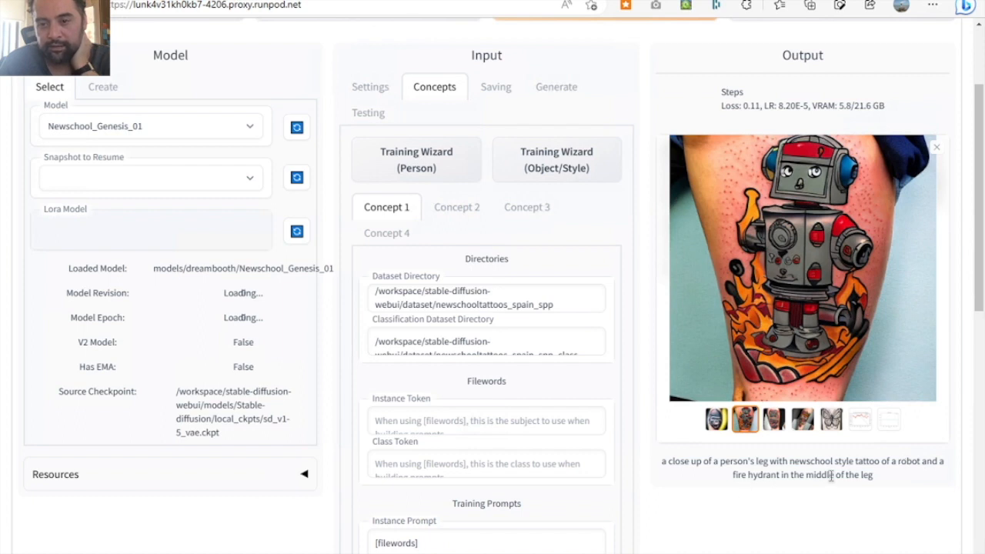
{"action": "left_click", "coordinate": [773, 420]}
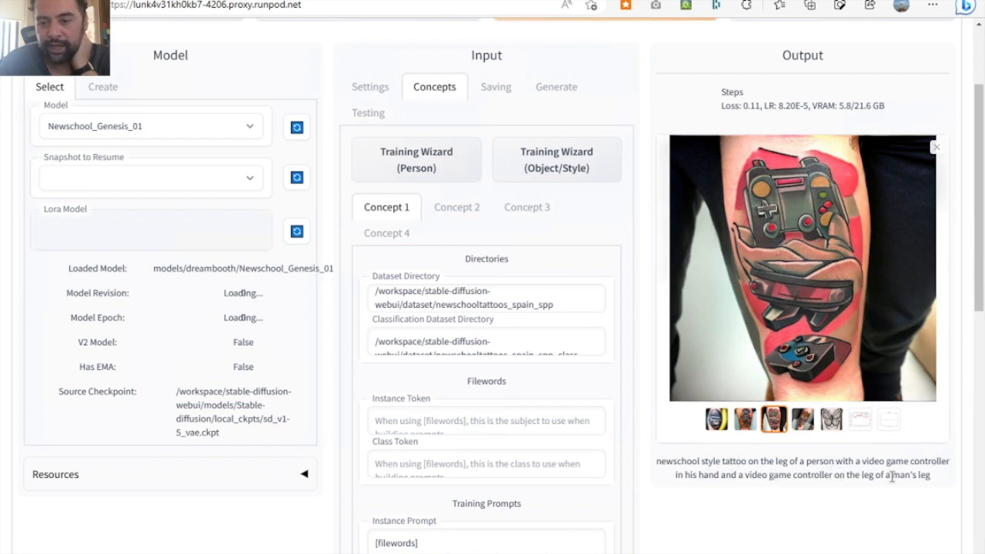
{"action": "left_click", "coordinate": [802, 420]}
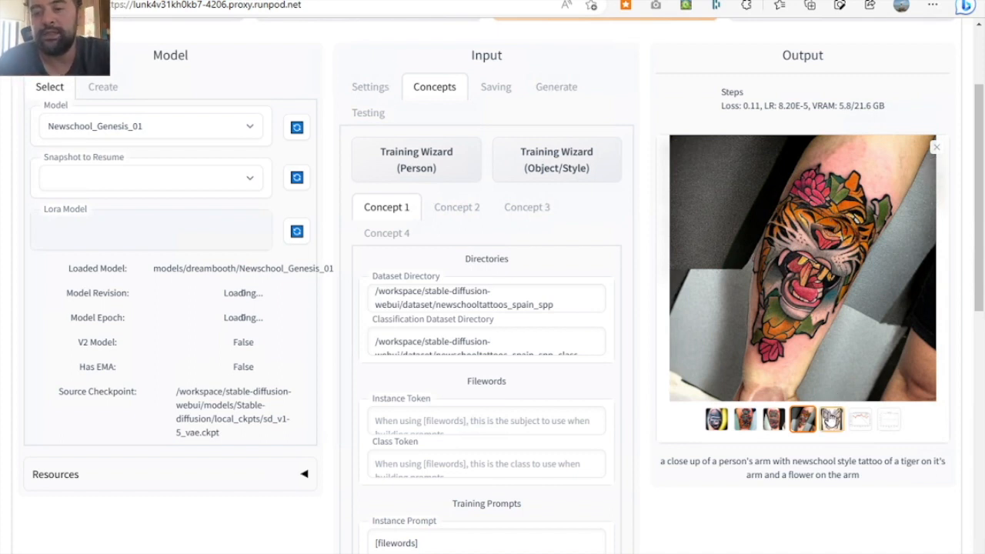
{"action": "left_click", "coordinate": [831, 418]}
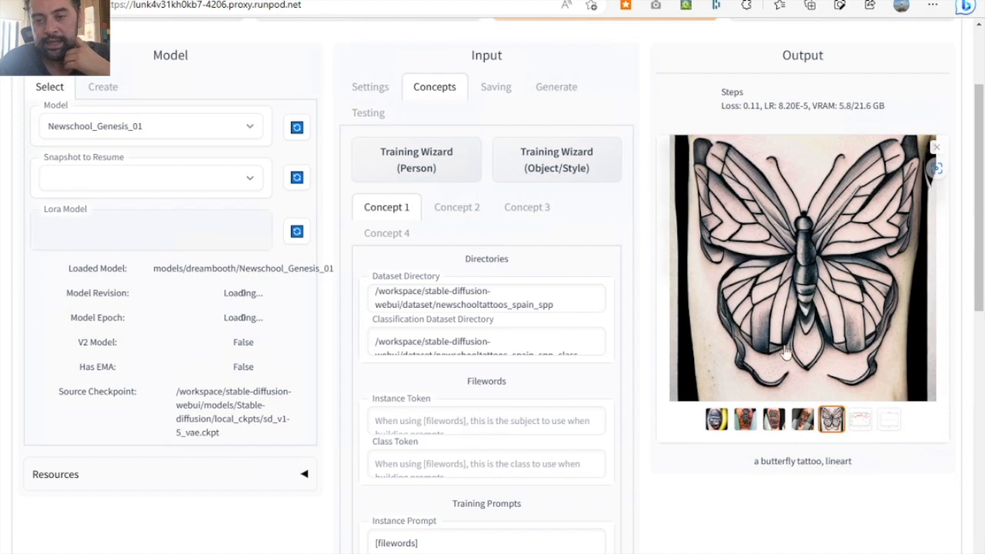
{"action": "left_click", "coordinate": [772, 424]}
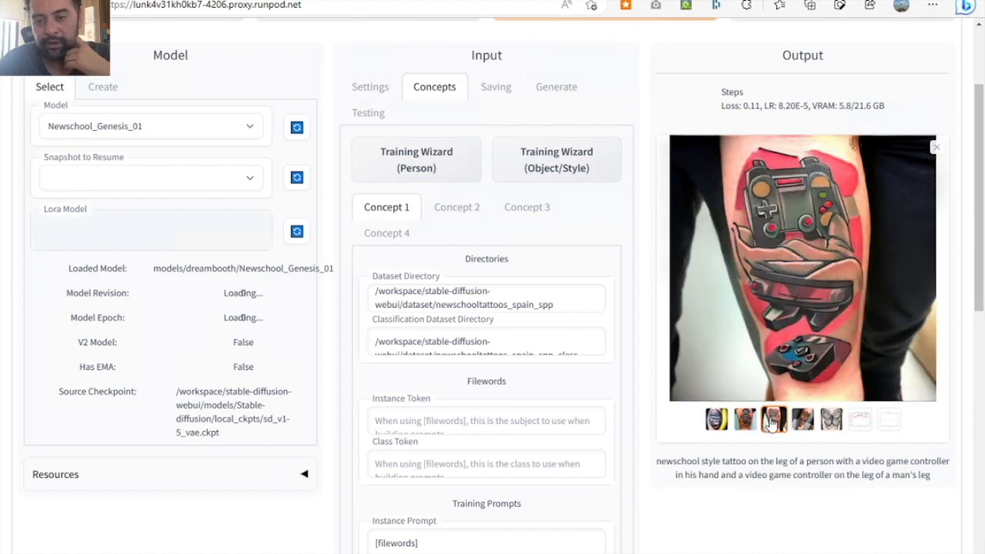
{"action": "left_click", "coordinate": [831, 418]}
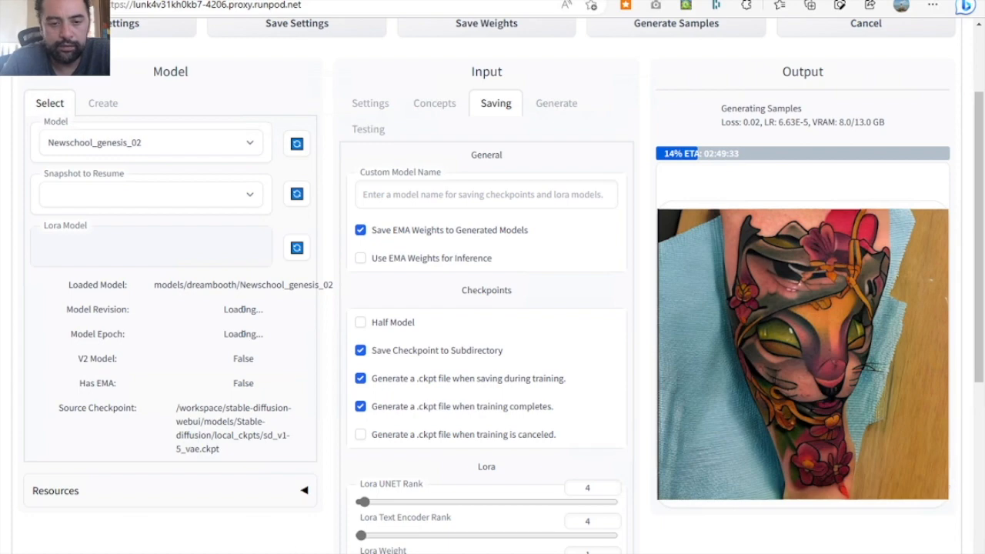
- Check the Newschool_genesis_02 training progress in the terminal and reload the web UI page
{"action": "key", "text": "alt+Tab"}
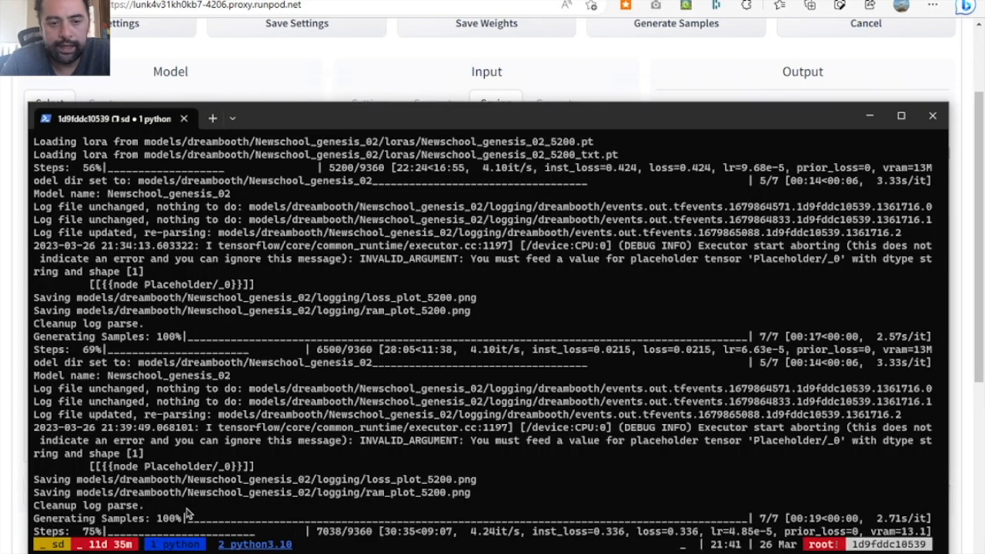
{"action": "left_click", "coordinate": [423, 70]}
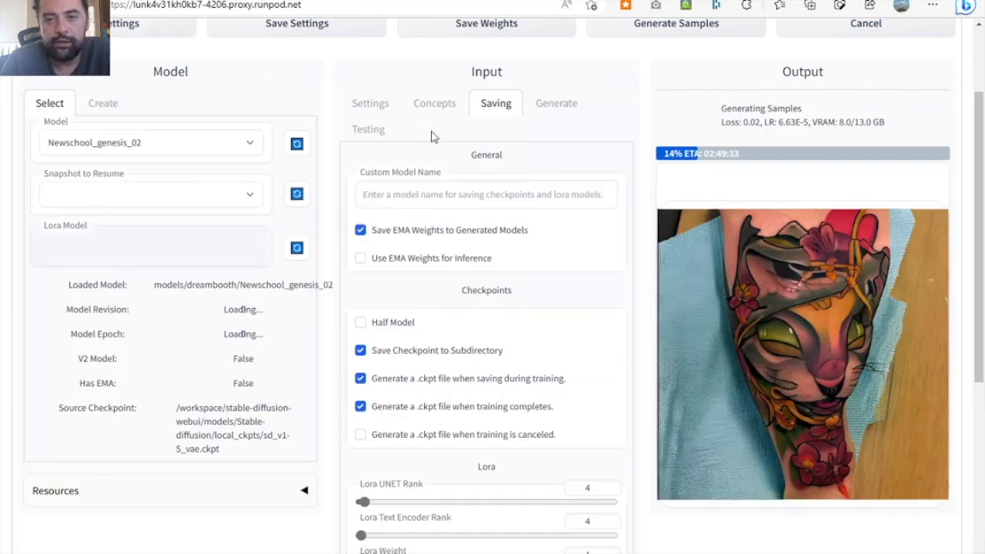
{"action": "key", "text": "F5"}
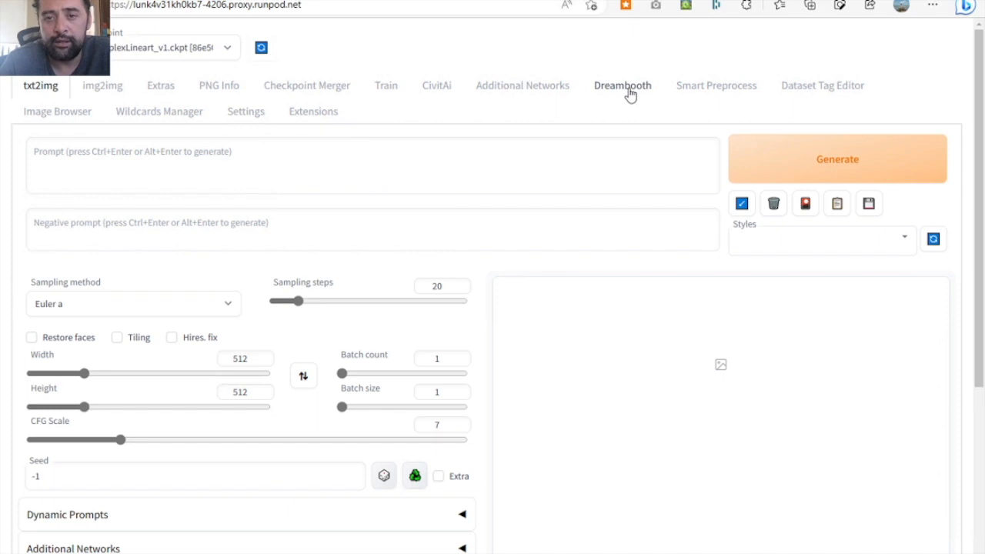
- On the Dreambooth page, refresh the model list, select Newschool_genesis_02 and load its saved settings
{"action": "left_click", "coordinate": [625, 88]}
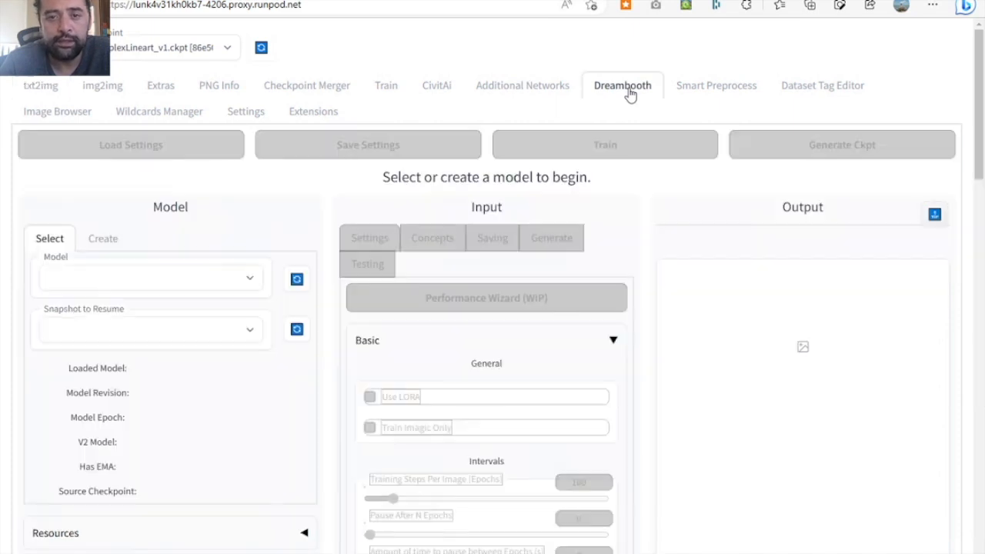
{"action": "left_click", "coordinate": [247, 286]}
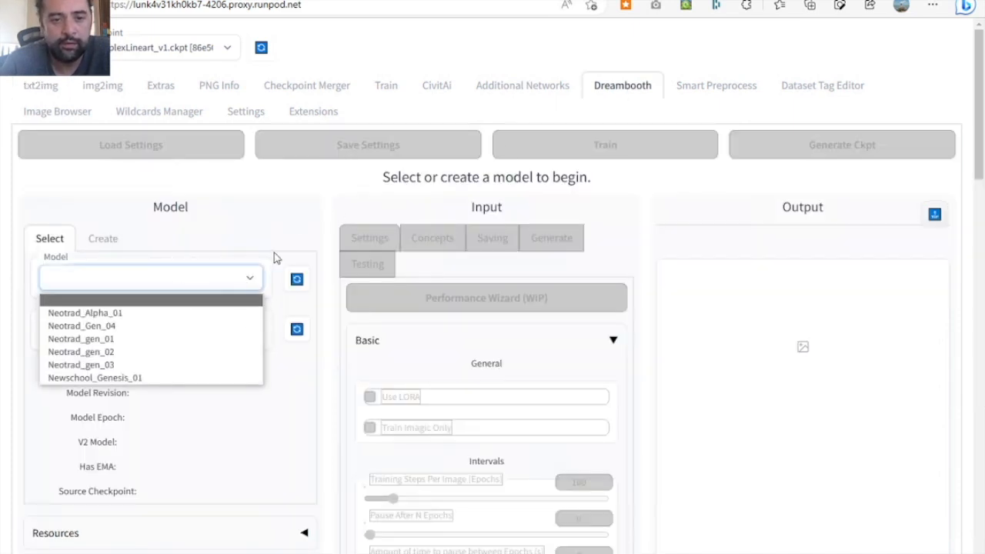
{"action": "left_click", "coordinate": [296, 280]}
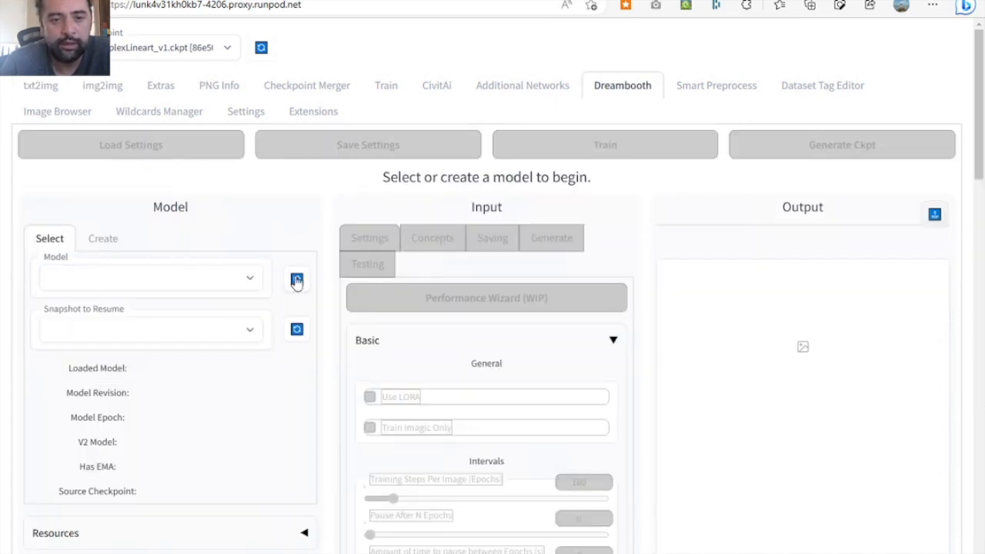
{"action": "left_click", "coordinate": [256, 286]}
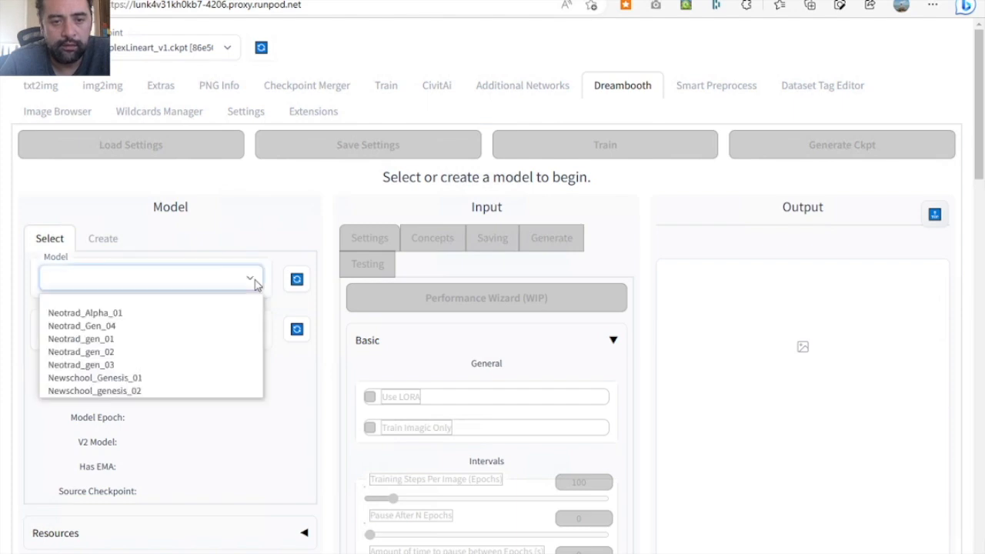
{"action": "left_click", "coordinate": [149, 393]}
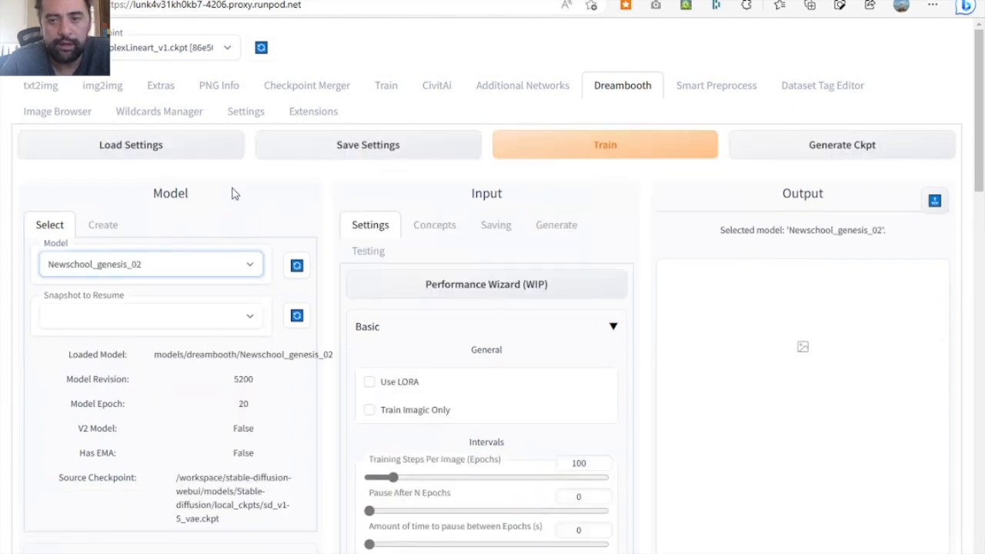
{"action": "left_click", "coordinate": [162, 156]}
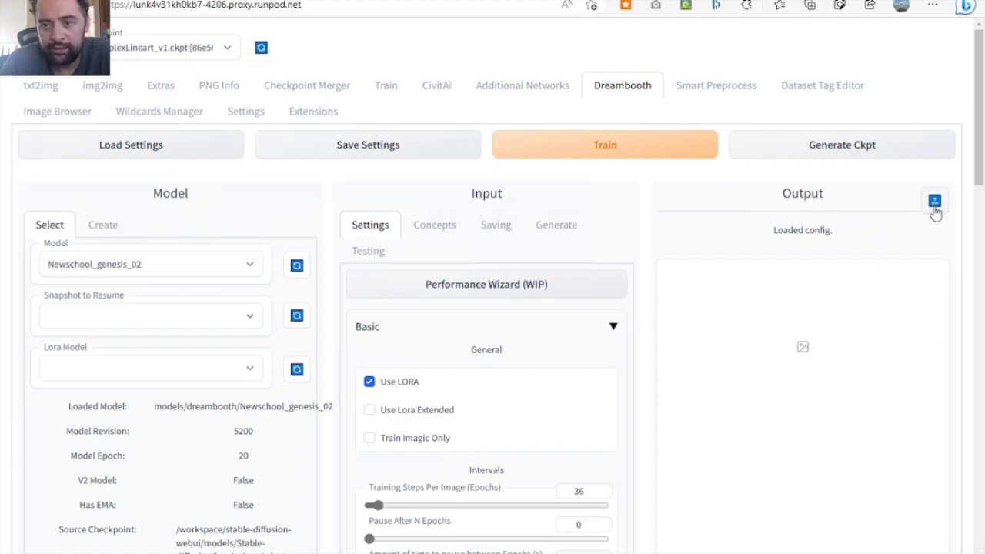
- Refresh the training output and examine the cat, robot, goat, girl and butterfly tattoo samples with their prompts
{"action": "left_click", "coordinate": [934, 201]}
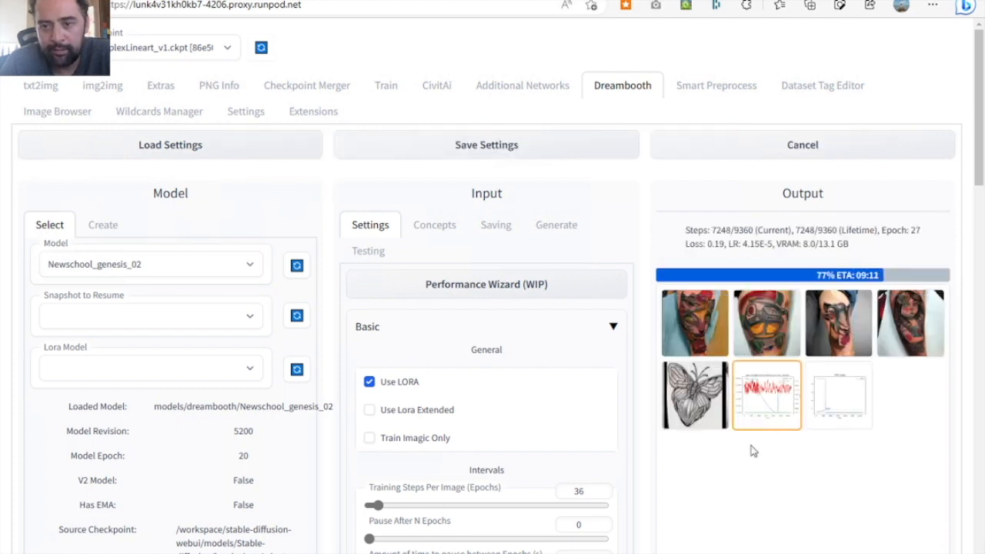
{"action": "left_click", "coordinate": [711, 341]}
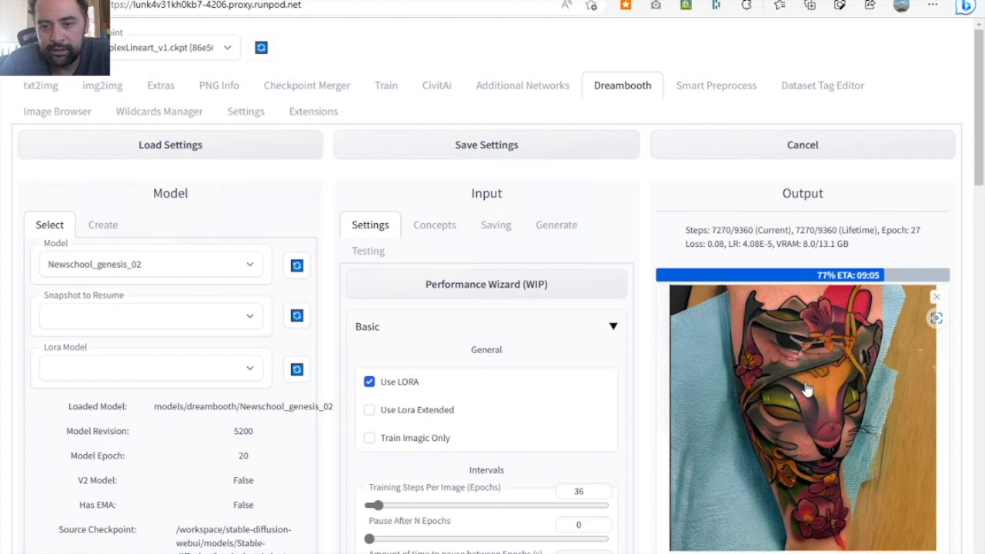
{"action": "scroll", "coordinate": [806, 389], "scroll_direction": "down", "scroll_amount": 1}
{"action": "scroll", "coordinate": [806, 389], "scroll_direction": "down", "scroll_amount": 1}
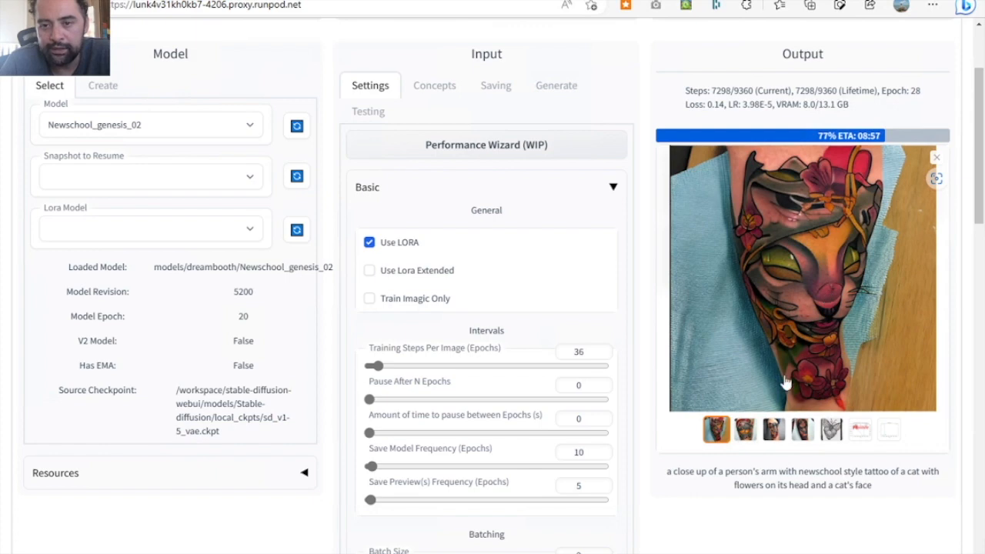
{"action": "left_click", "coordinate": [744, 429]}
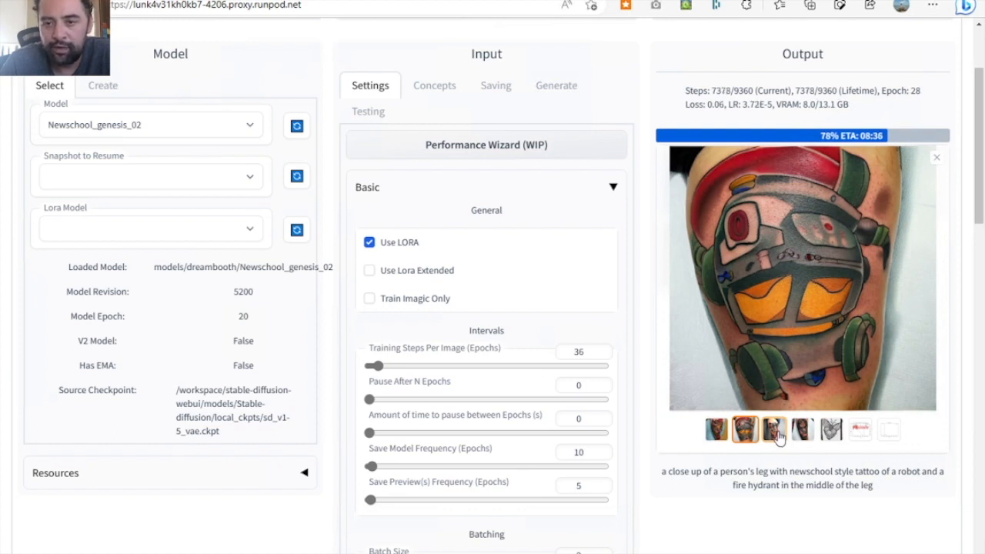
{"action": "left_click", "coordinate": [774, 431]}
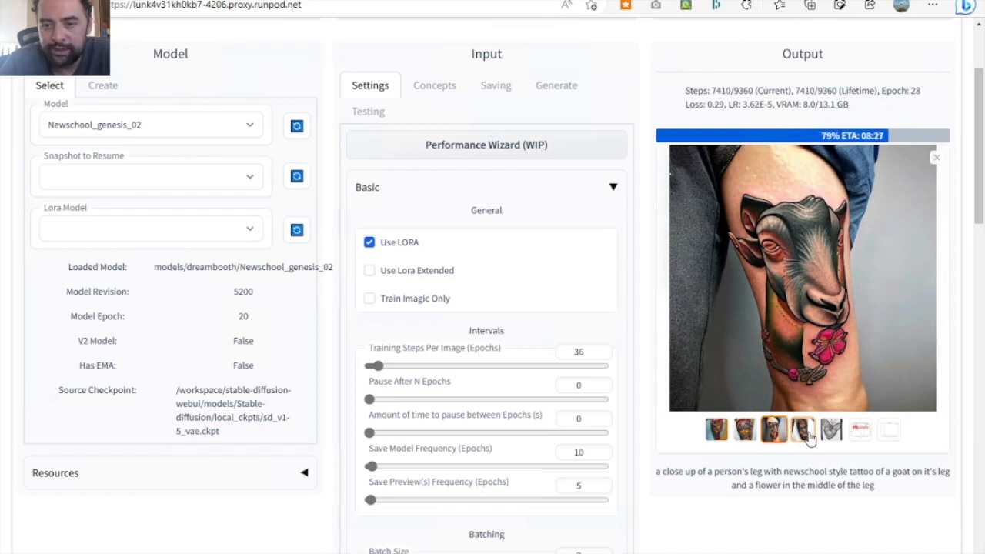
{"action": "left_click", "coordinate": [810, 437]}
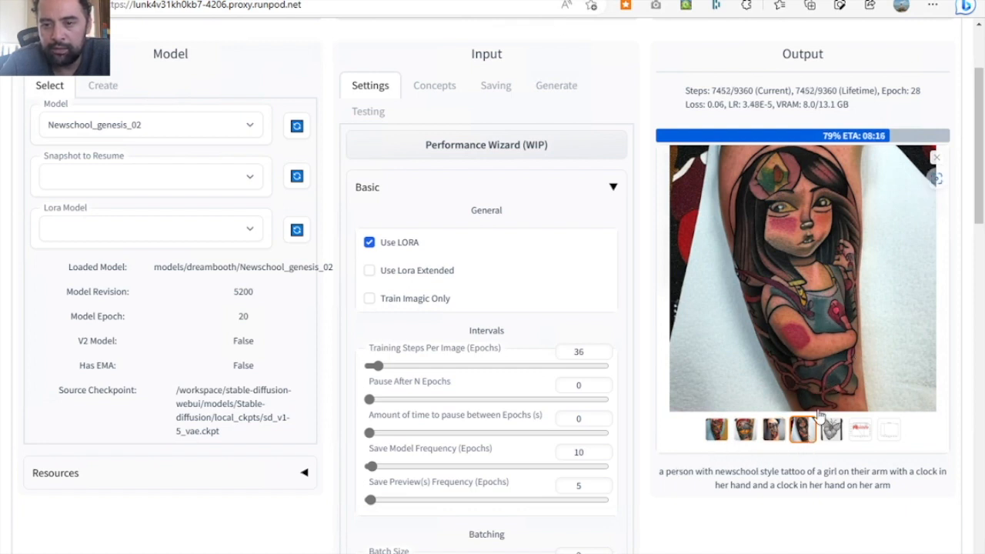
{"action": "left_click", "coordinate": [831, 431]}
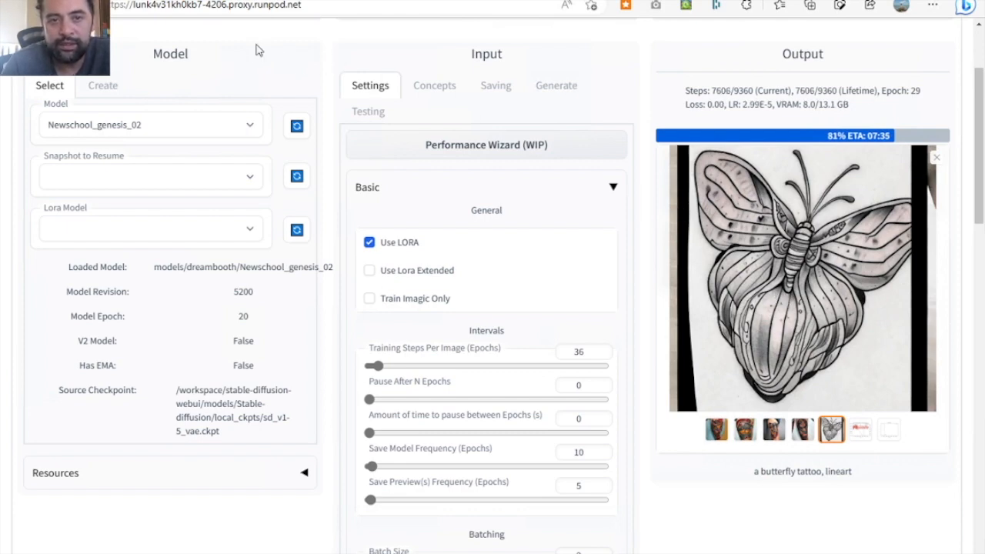
- Switch to TensorBoard and examine the epoch_loss, inst_loss and lr charts for Newschool_genesis_02
{"action": "left_click", "coordinate": [237, 1]}
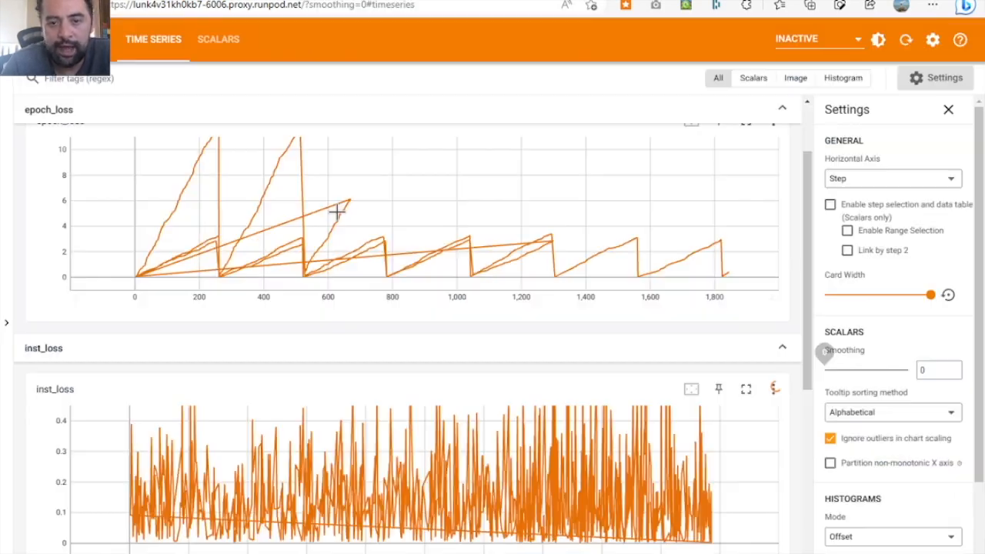
{"action": "scroll", "coordinate": [509, 424], "scroll_direction": "down", "scroll_amount": 3}
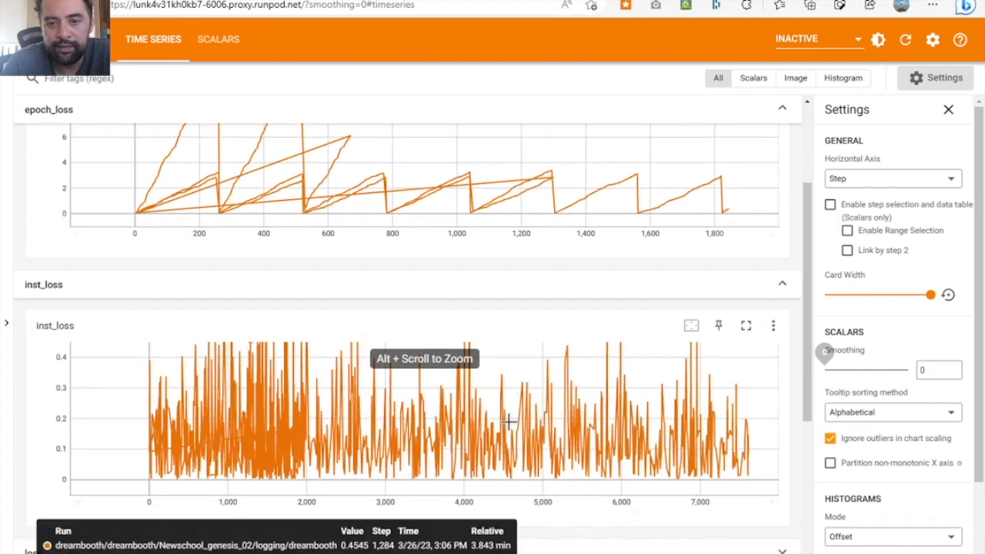
{"action": "scroll", "coordinate": [509, 427], "scroll_direction": "down", "scroll_amount": 2}
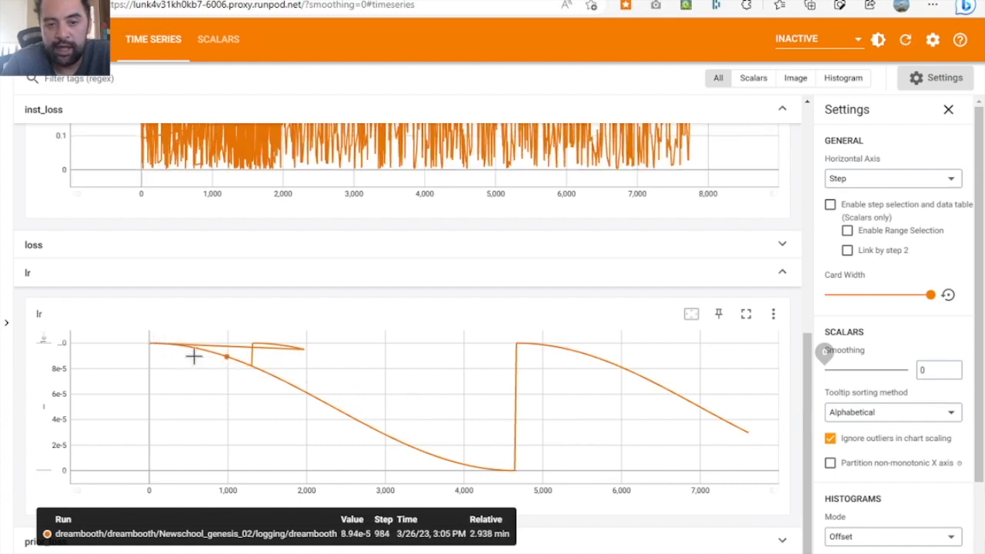
{"action": "scroll", "coordinate": [414, 410], "scroll_direction": "down", "scroll_amount": 2}
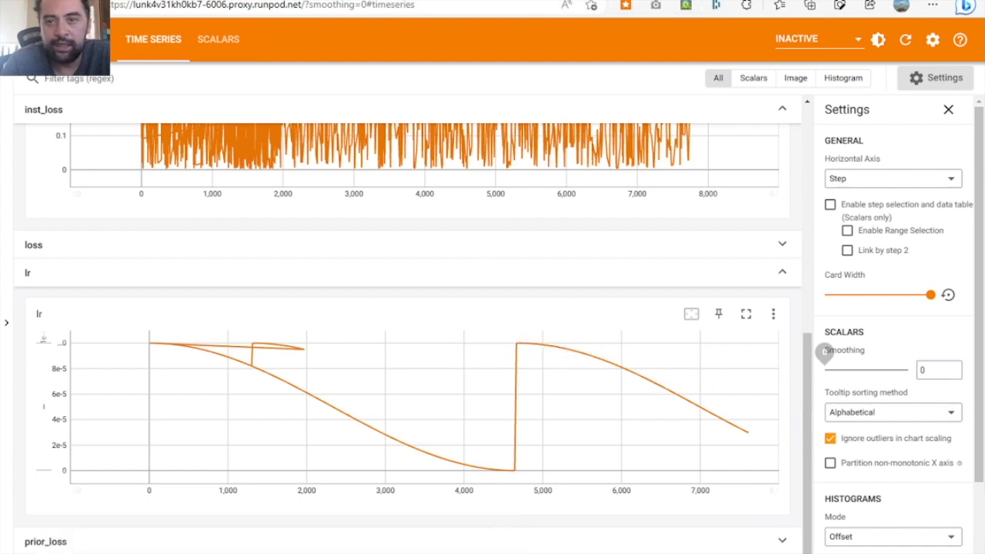
- Return to the web UI's Dreambooth page, check the current training epoch and examine the updated butterfly lineart sample
{"action": "left_click", "coordinate": [754, 1]}
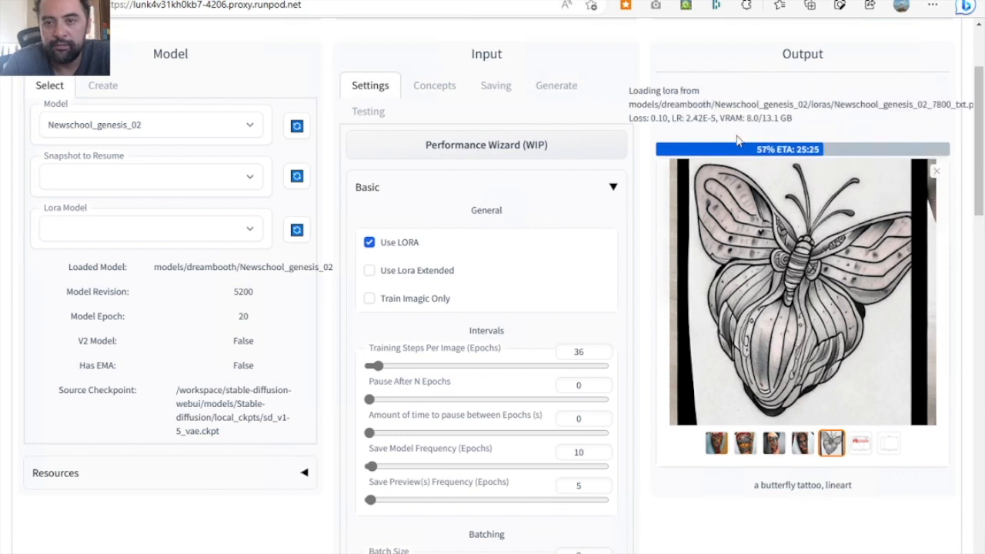
{"action": "left_click", "coordinate": [934, 170]}
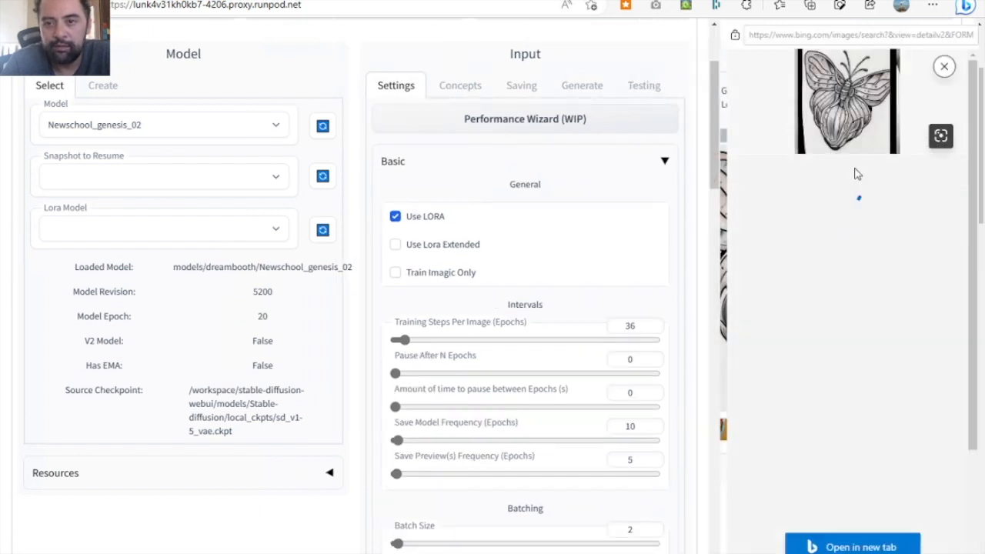
{"action": "left_click", "coordinate": [945, 66]}
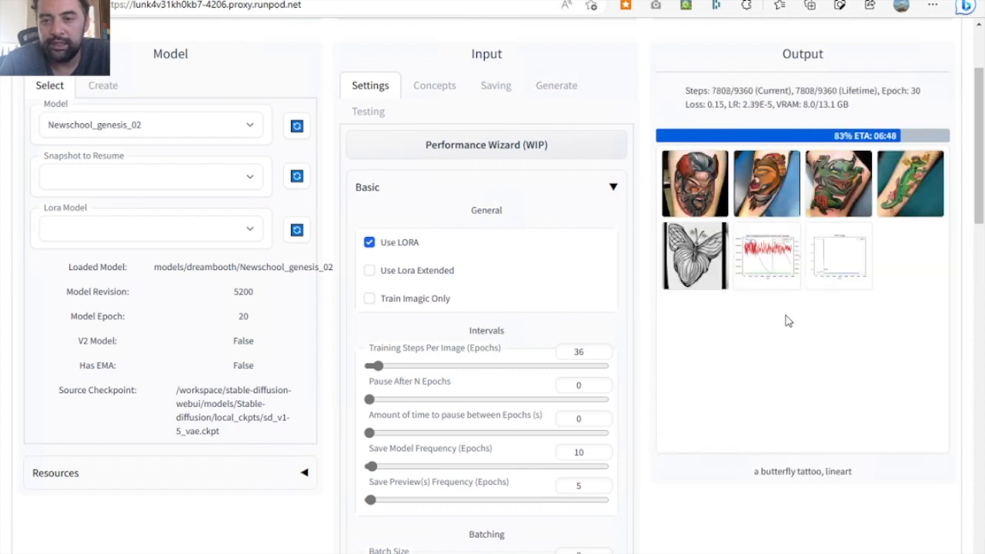
{"action": "triple_click", "coordinate": [921, 90]}
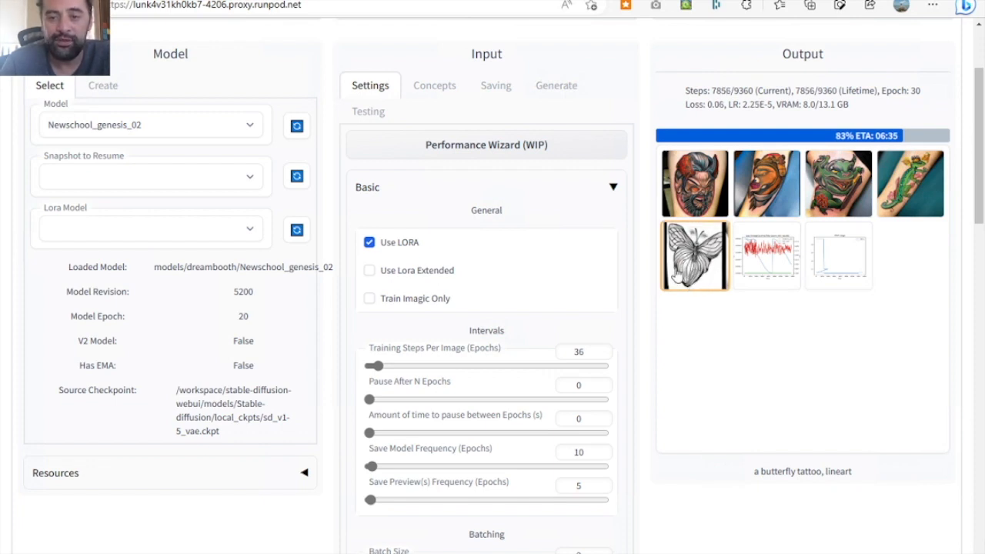
{"action": "left_click", "coordinate": [708, 275]}
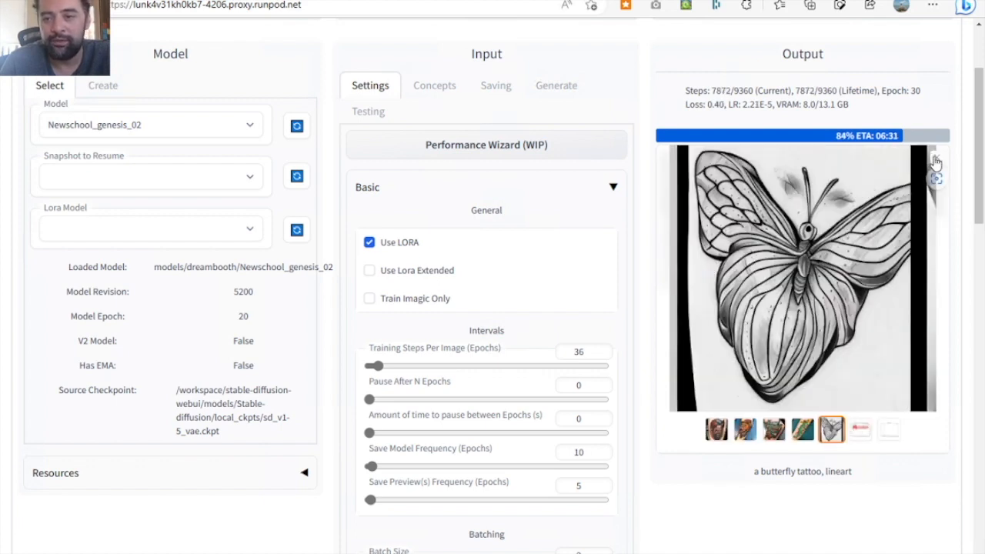
{"action": "left_click", "coordinate": [936, 160]}
{"action": "scroll", "coordinate": [739, 302], "scroll_direction": "up", "scroll_amount": 2}
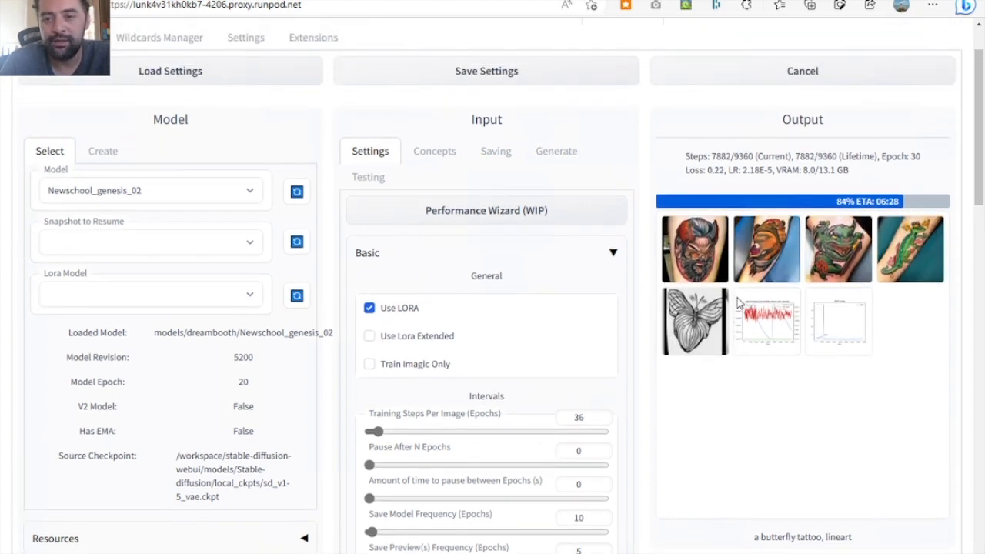
{"action": "scroll", "coordinate": [737, 302], "scroll_direction": "up", "scroll_amount": 2}
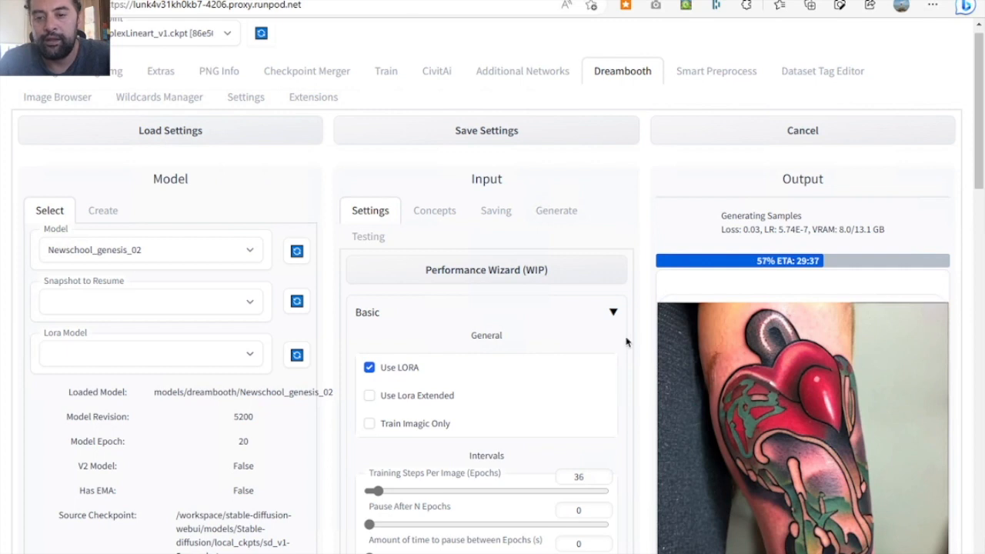
- Enlarge the newest butterfly lineart sample to inspect it, and return to the sample gallery
{"action": "scroll", "coordinate": [626, 341], "scroll_direction": "down", "scroll_amount": 1}
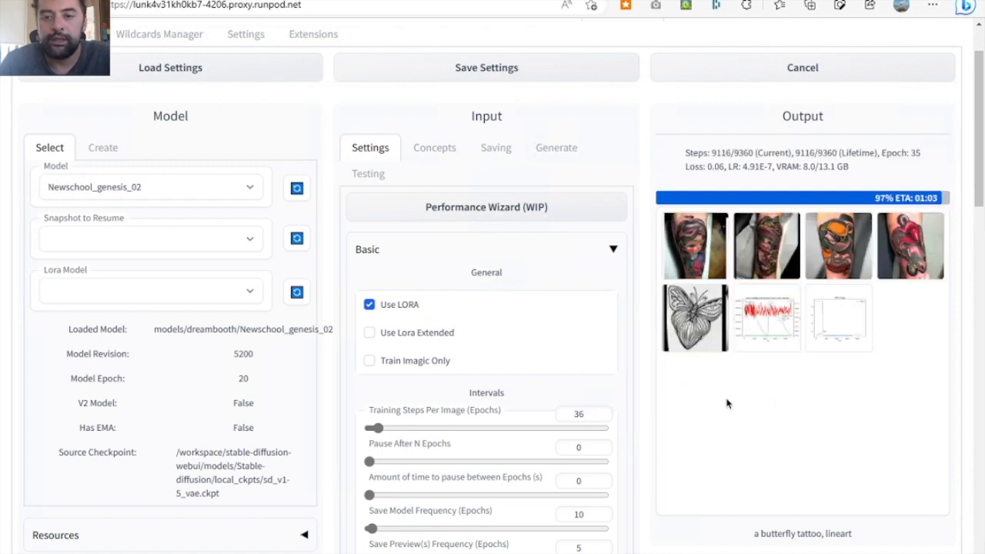
{"action": "left_click", "coordinate": [692, 347]}
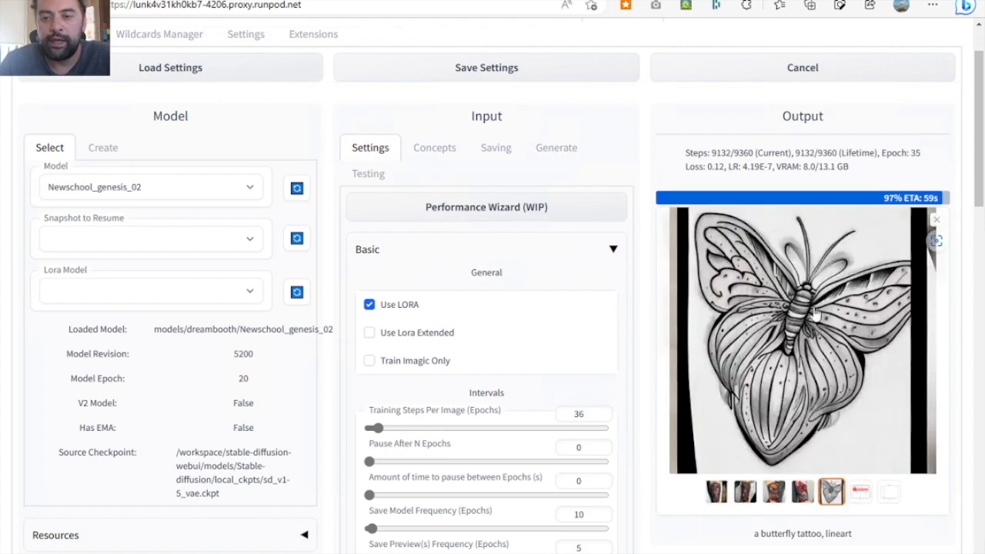
{"action": "left_click", "coordinate": [936, 222]}
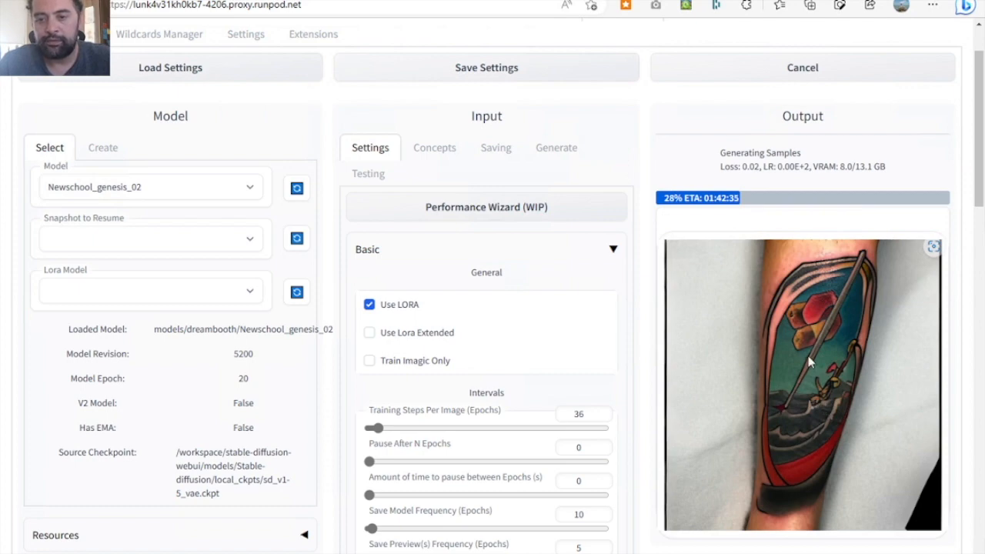
- Check the completion status of the Newschool_genesis_02 training and look over its final tattoo samples and graphs
{"action": "scroll", "coordinate": [808, 356], "scroll_direction": "down", "scroll_amount": 1}
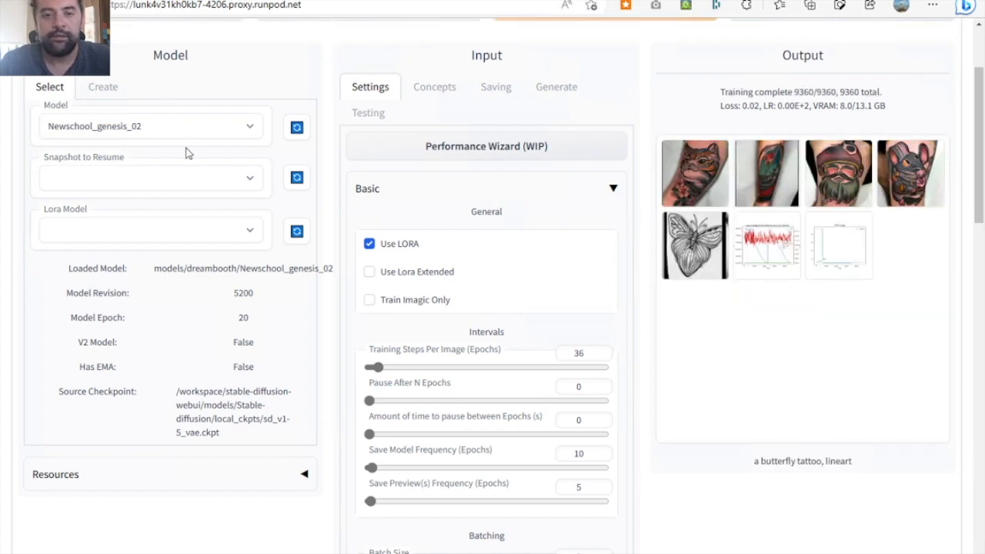
{"action": "scroll", "coordinate": [760, 348], "scroll_direction": "up", "scroll_amount": 2}
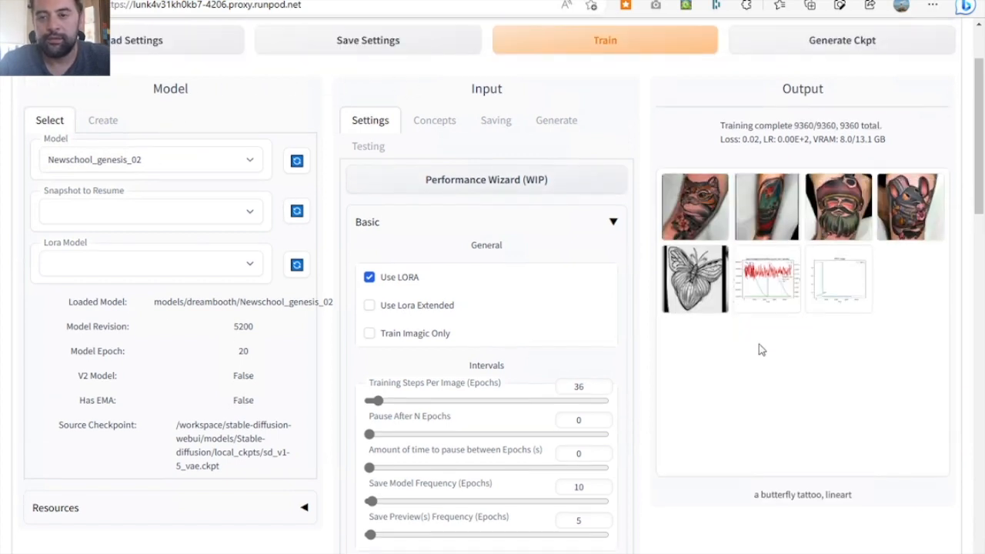
{"action": "scroll", "coordinate": [760, 350], "scroll_direction": "up", "scroll_amount": 2}
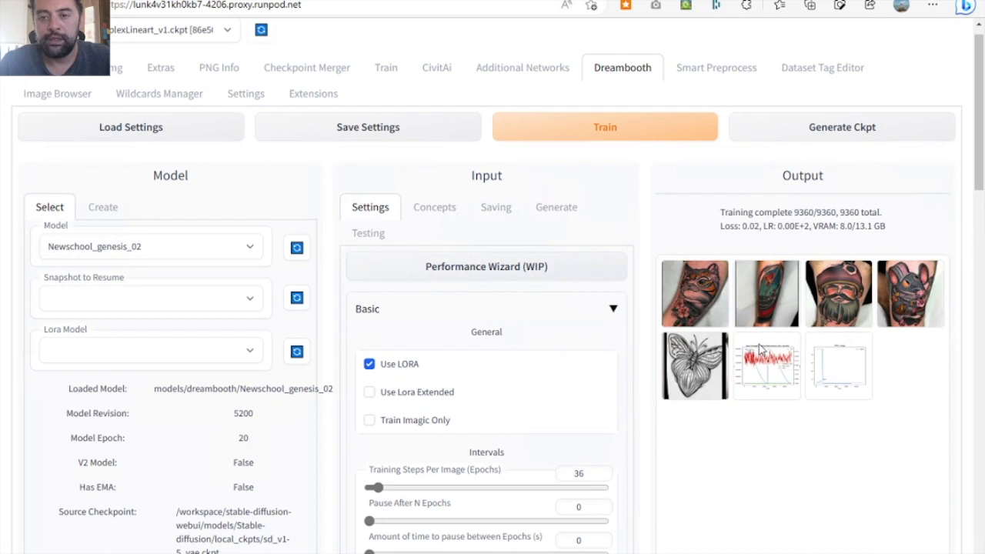
- On the txt2img page, load the local_ckpts/sd_v1-5_vae.ckpt checkpoint and review the other available checkpoints
{"action": "scroll", "coordinate": [759, 348], "scroll_direction": "up", "scroll_amount": 1}
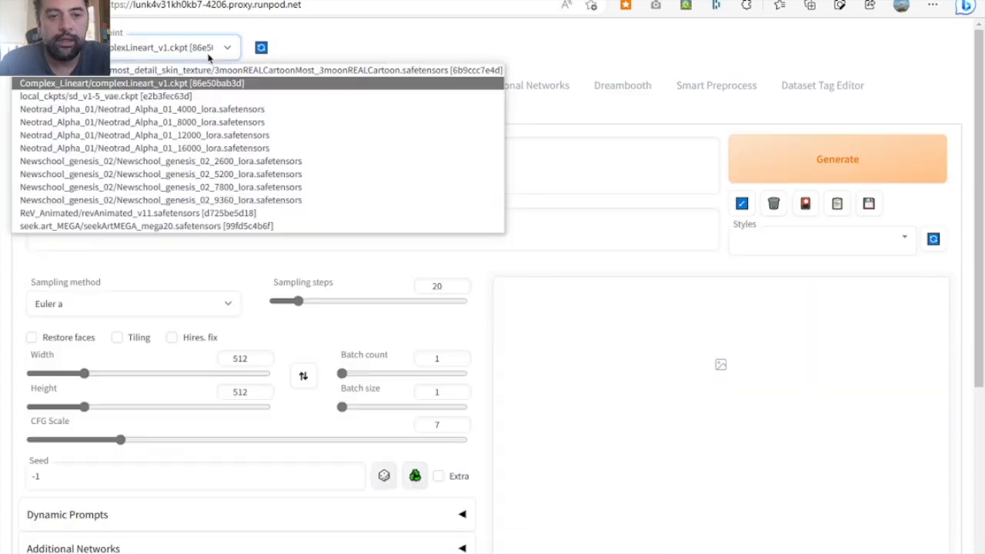
{"action": "left_click", "coordinate": [161, 96]}
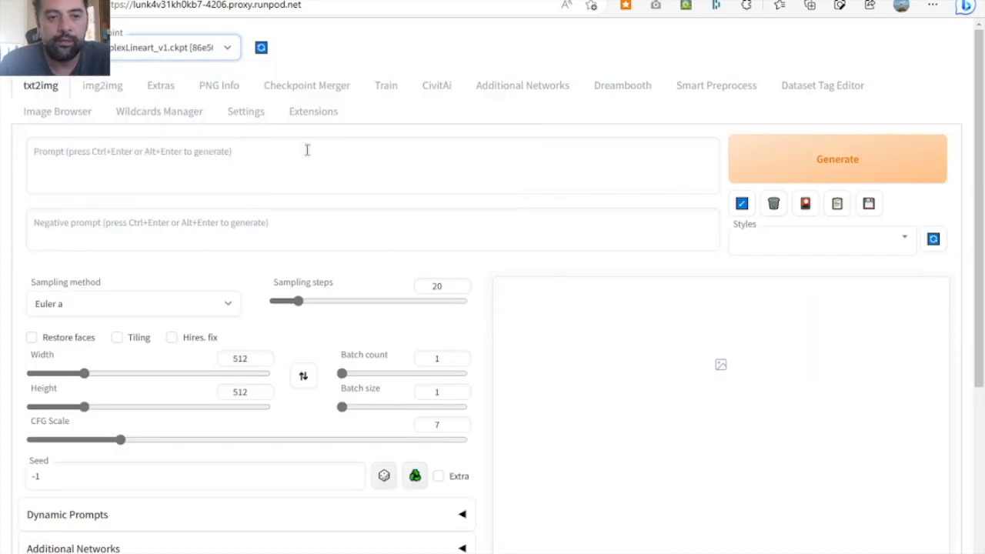
{"action": "left_click", "coordinate": [227, 56]}
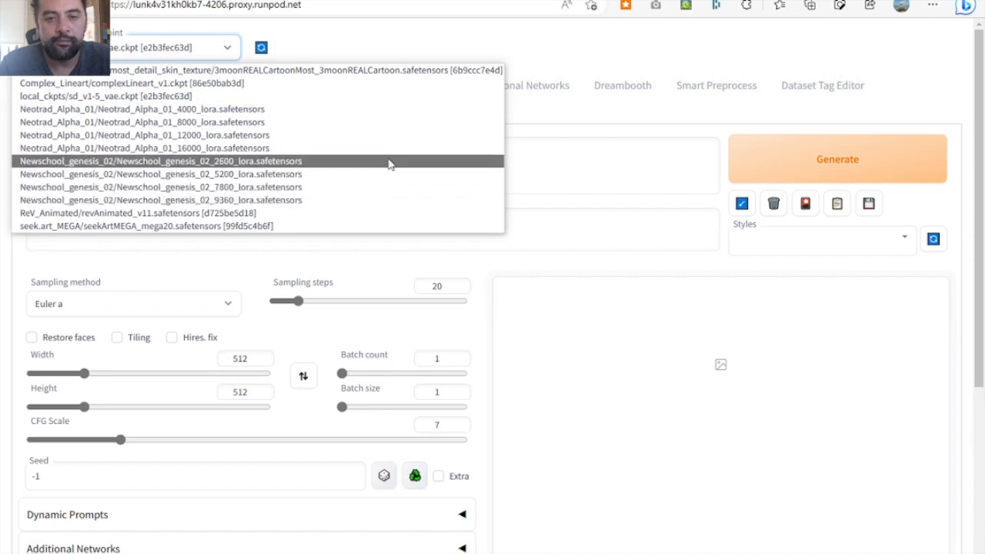
{"action": "left_click", "coordinate": [606, 167]}
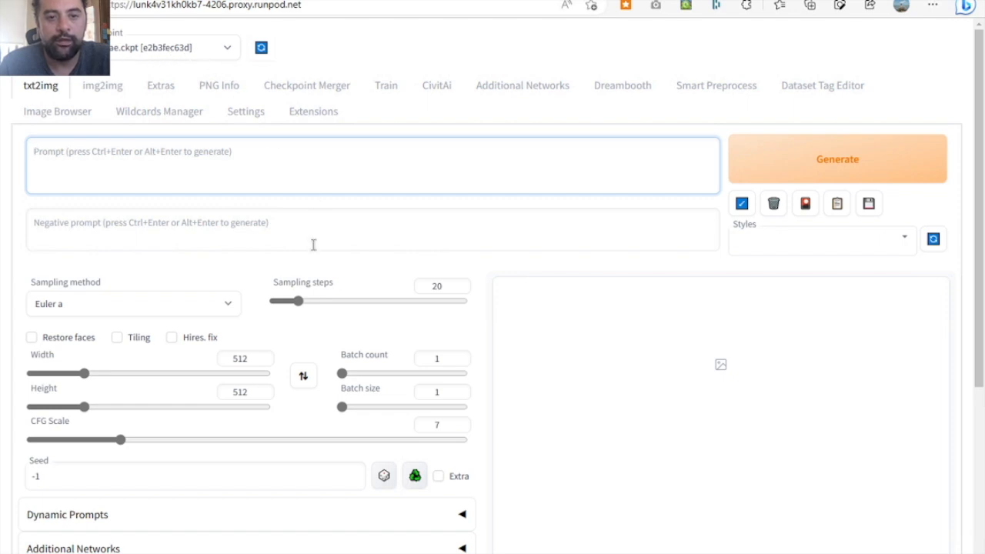
{"action": "scroll", "coordinate": [313, 245], "scroll_direction": "down", "scroll_amount": 3}
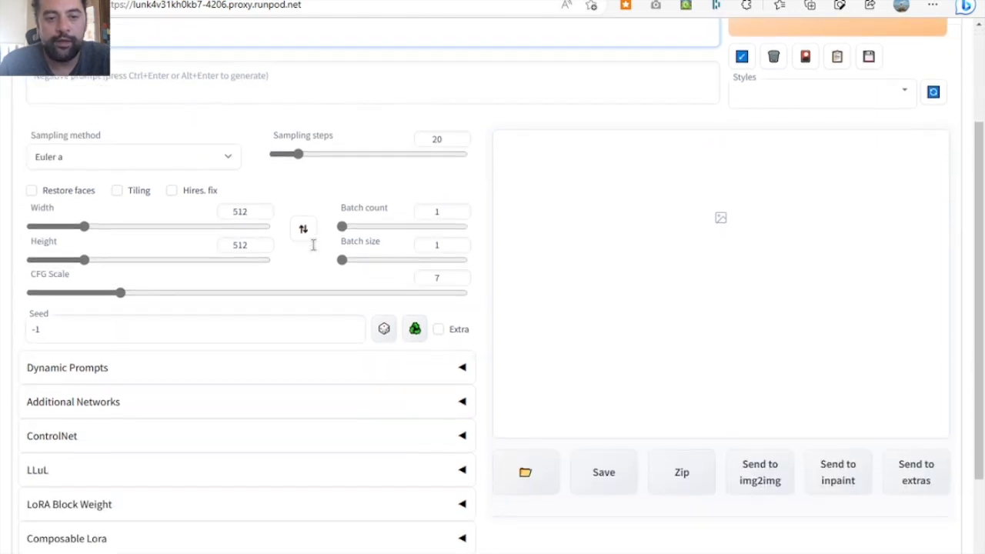
- Look through the available LoRA networks for the Newschool_genesis_02 versions, and close the extra networks view
{"action": "scroll", "coordinate": [314, 244], "scroll_direction": "up", "scroll_amount": 3}
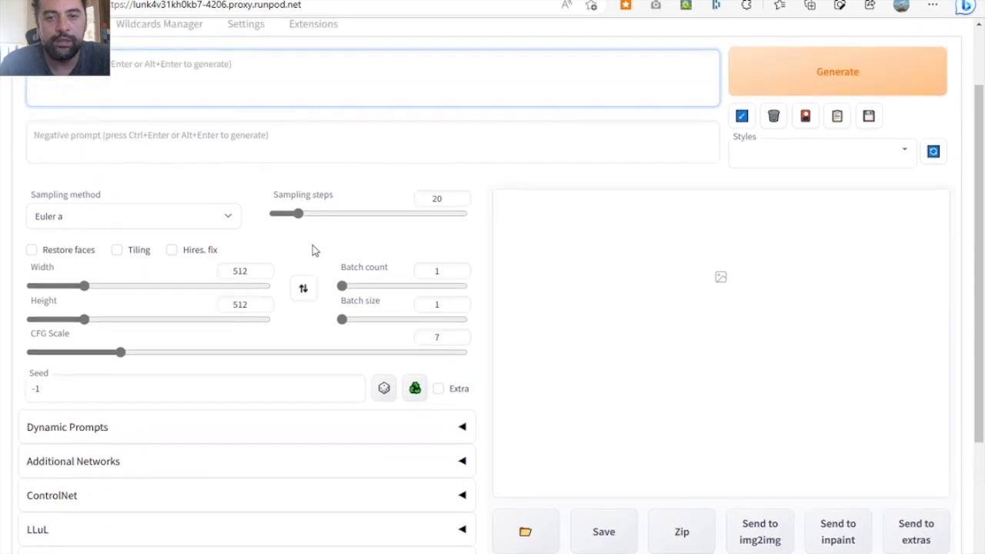
{"action": "left_click", "coordinate": [807, 190]}
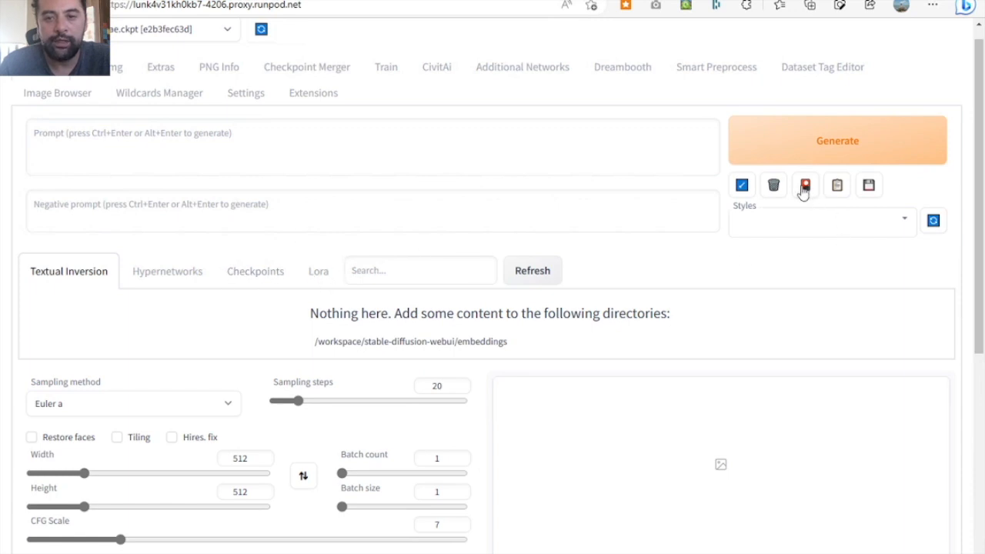
{"action": "left_click", "coordinate": [324, 282]}
{"action": "scroll", "coordinate": [457, 411], "scroll_direction": "down", "scroll_amount": 2}
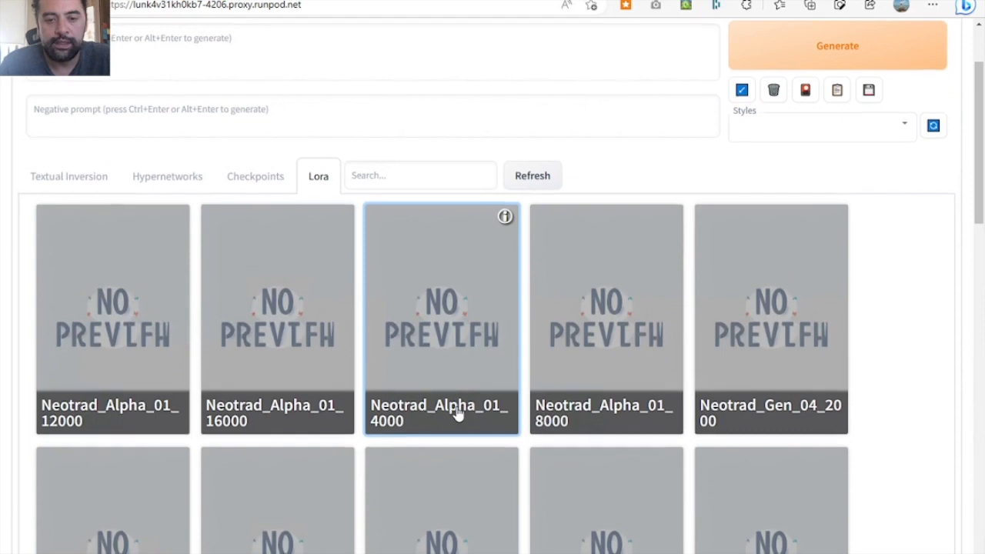
{"action": "scroll", "coordinate": [456, 414], "scroll_direction": "down", "scroll_amount": 6}
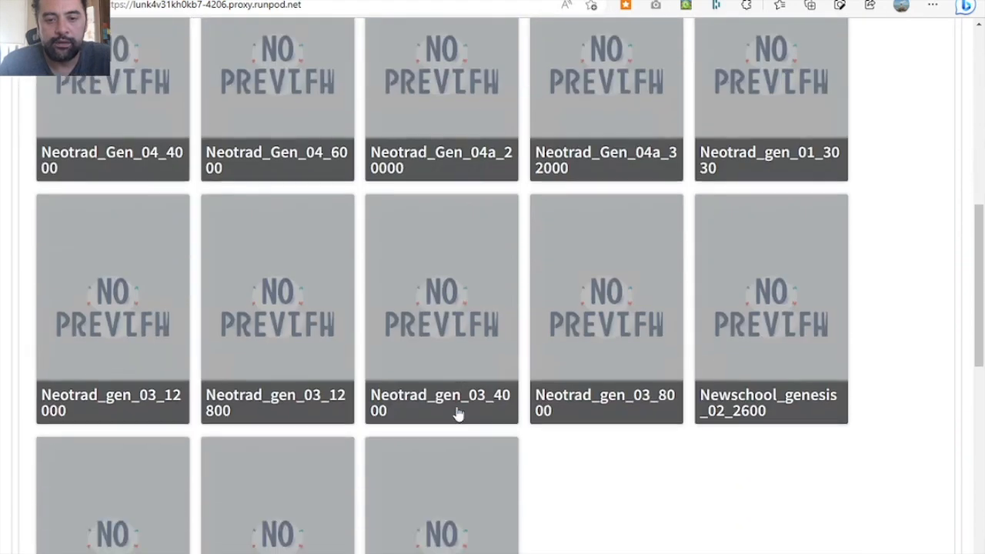
{"action": "scroll", "coordinate": [457, 414], "scroll_direction": "down", "scroll_amount": 2}
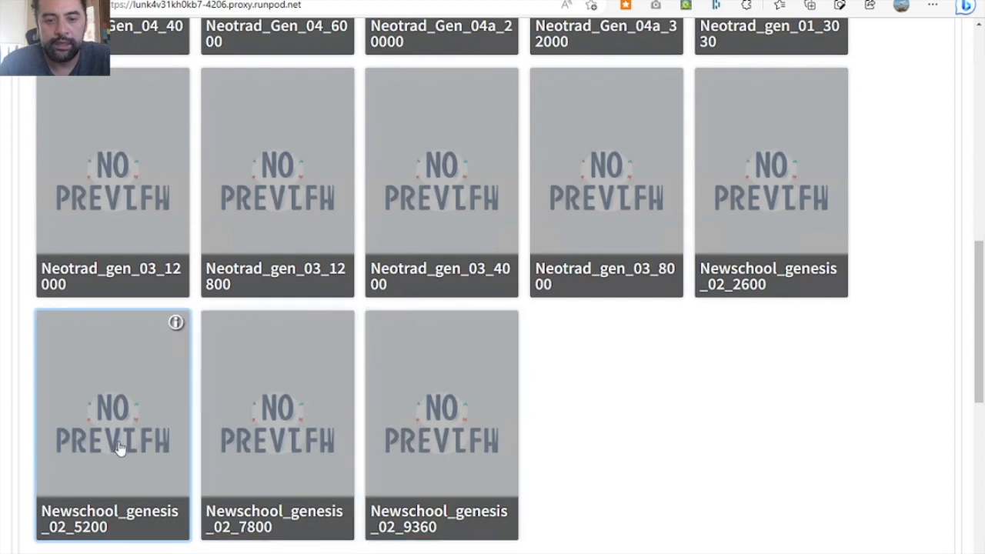
{"action": "scroll", "coordinate": [810, 402], "scroll_direction": "up", "scroll_amount": 10}
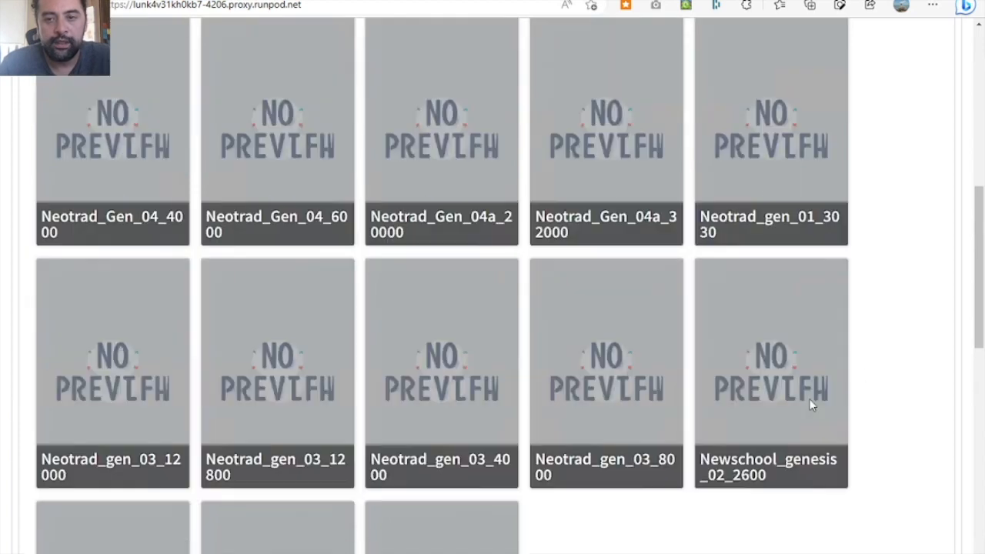
{"action": "scroll", "coordinate": [809, 398], "scroll_direction": "up", "scroll_amount": 1}
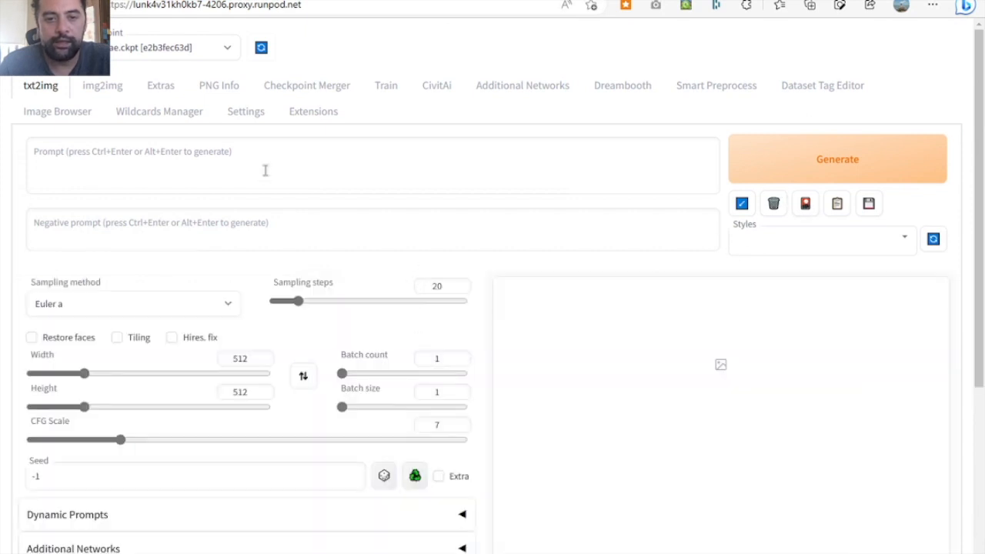
{"action": "left_click", "coordinate": [317, 161]}
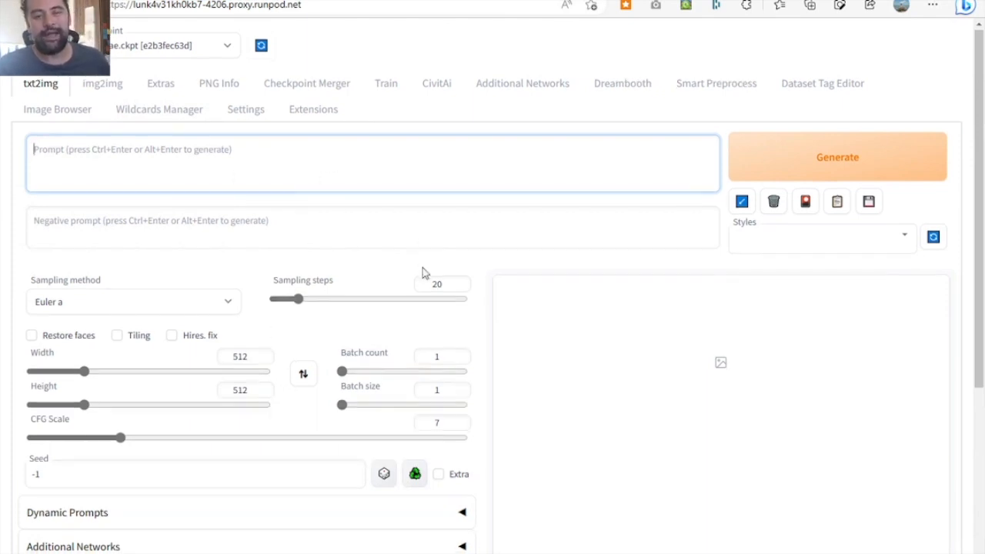
- Expand the Additional Networks section and review the LoRA models offered for Model 1 without choosing one
{"action": "scroll", "coordinate": [423, 272], "scroll_direction": "down", "scroll_amount": 2}
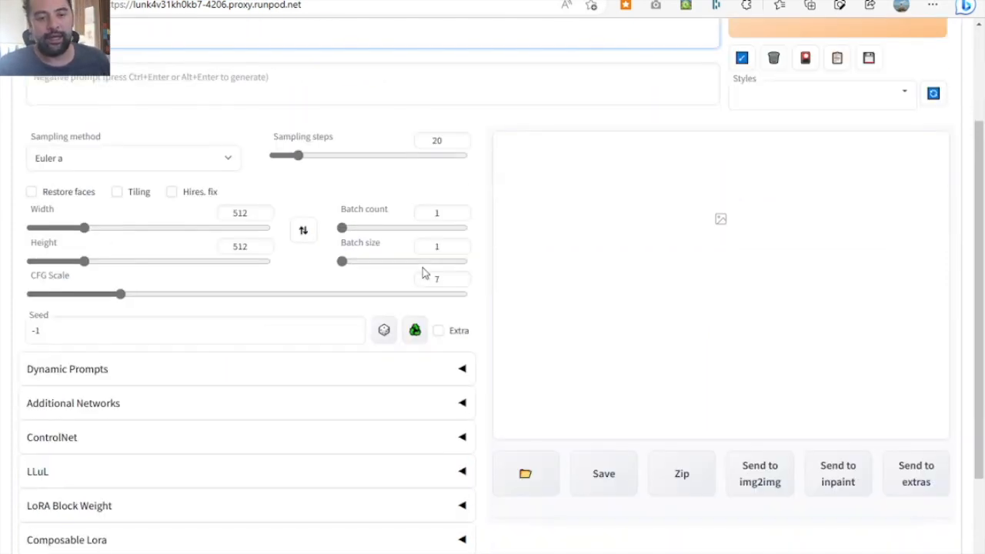
{"action": "left_click", "coordinate": [461, 403]}
{"action": "scroll", "coordinate": [496, 451], "scroll_direction": "down", "scroll_amount": 3}
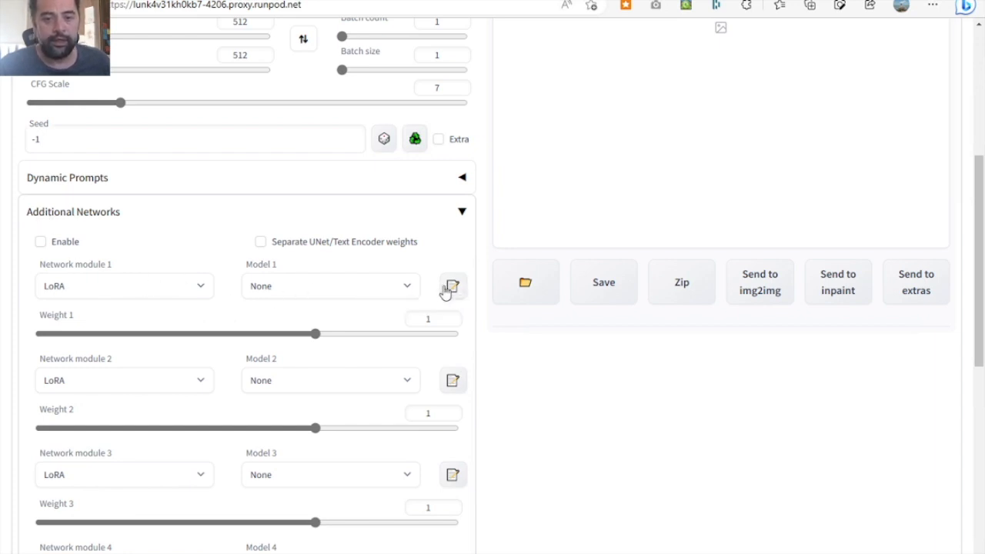
{"action": "left_click", "coordinate": [409, 289]}
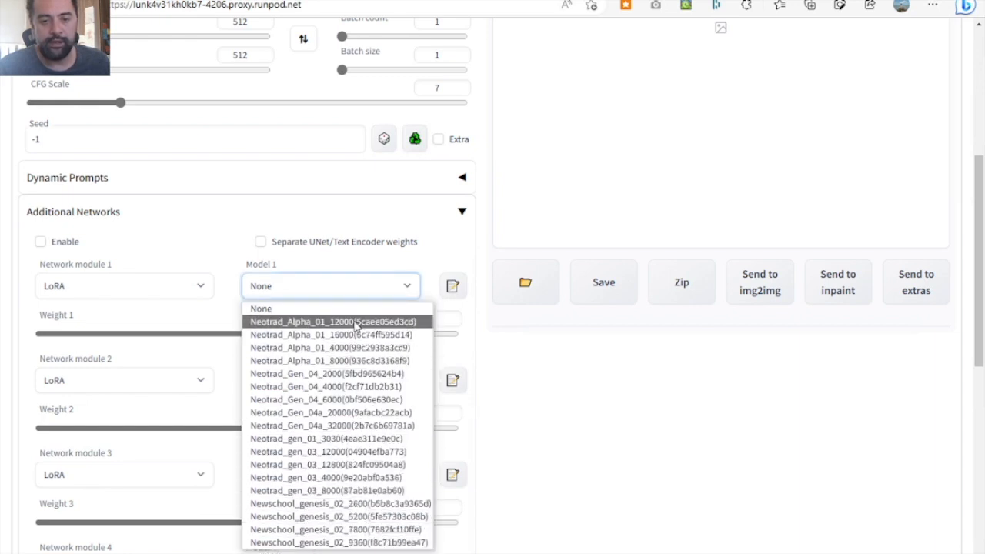
{"action": "left_click", "coordinate": [594, 444]}
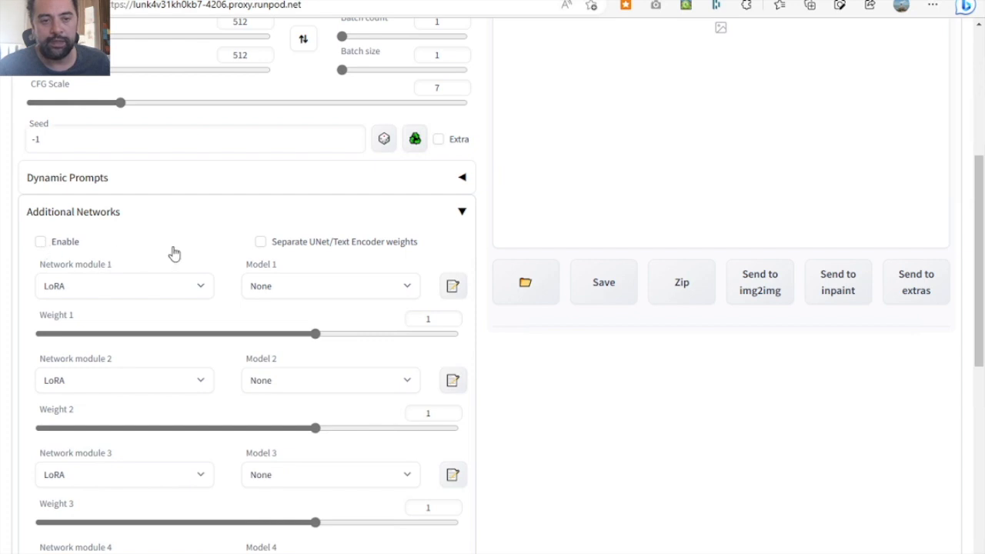
- Generate an image with the prompt "a newschool tattoo of a cute rabbit and a giant carrot" and enlarge the result
{"action": "scroll", "coordinate": [245, 252], "scroll_direction": "up", "scroll_amount": 5}
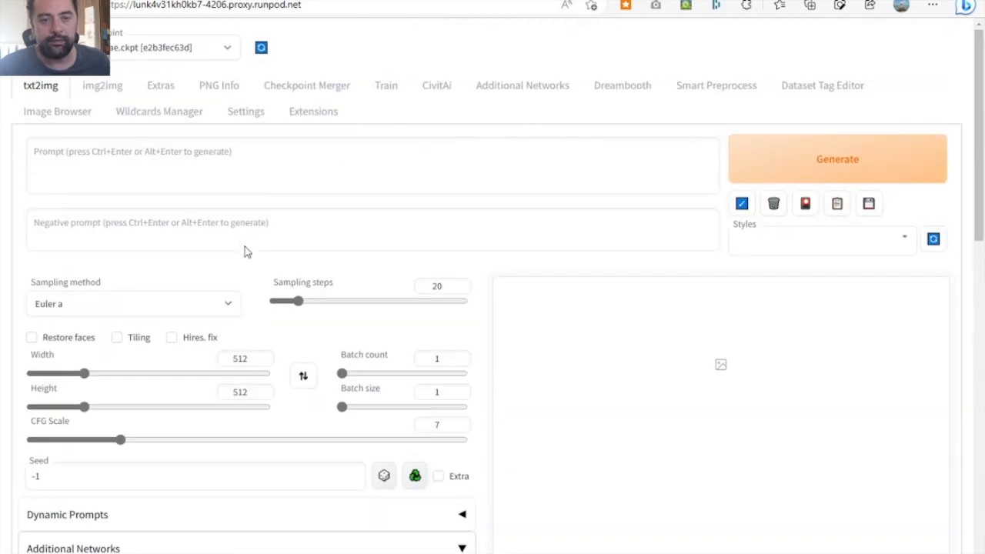
{"action": "left_click", "coordinate": [256, 174]}
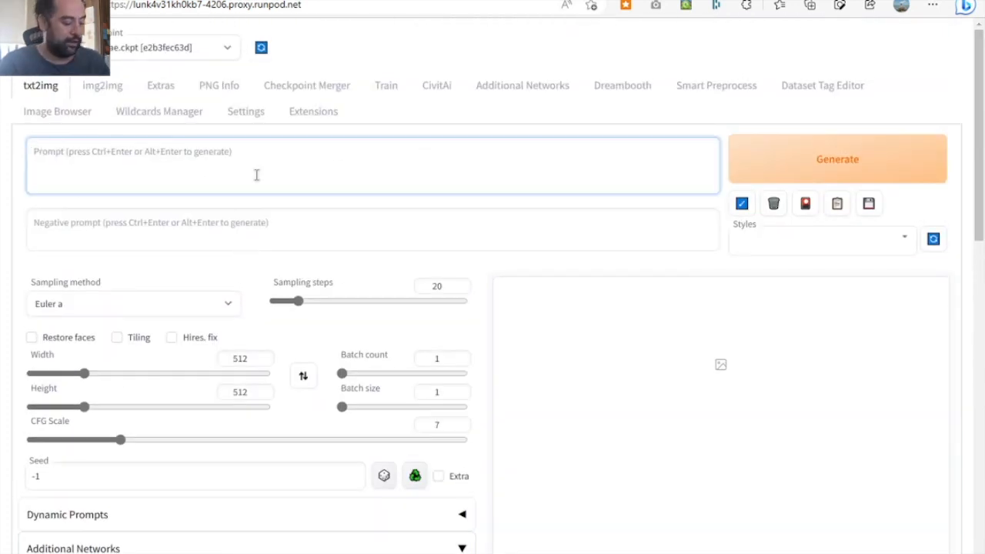
{"action": "type", "text": "a newschool tattoo of a"}
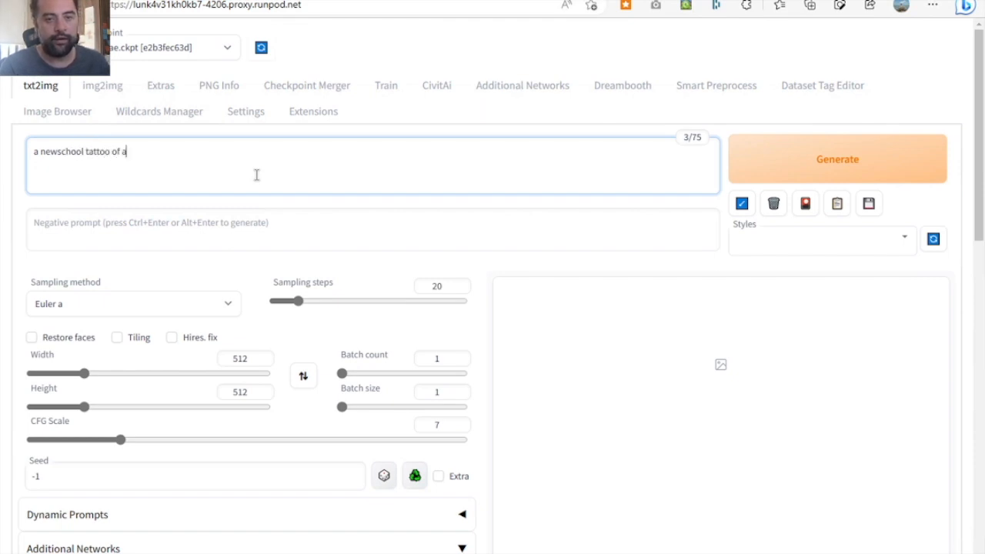
{"action": "type", "text": "te rabbit and a giant carrot"}
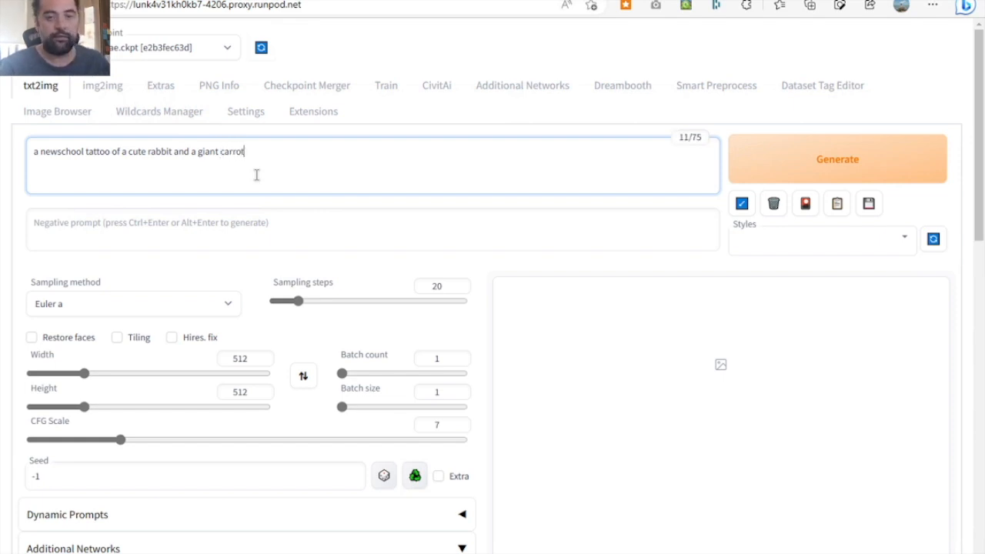
{"action": "left_click", "coordinate": [777, 165]}
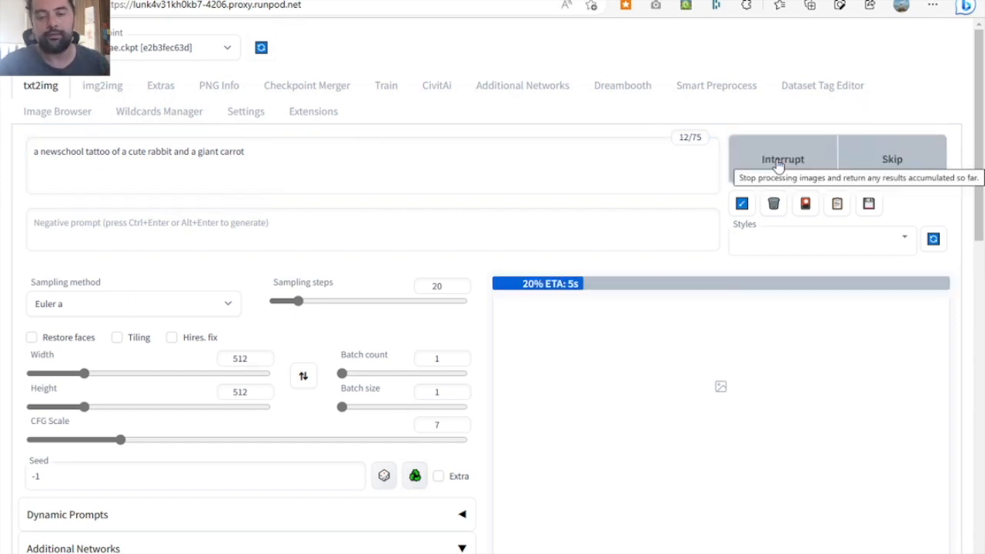
{"action": "scroll", "coordinate": [477, 275], "scroll_direction": "down", "scroll_amount": 1}
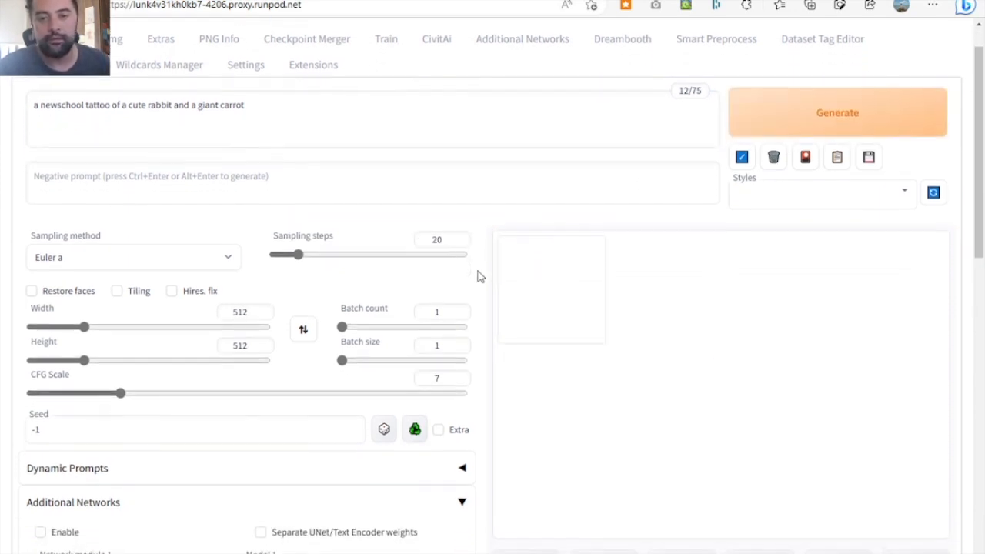
{"action": "left_click", "coordinate": [552, 306]}
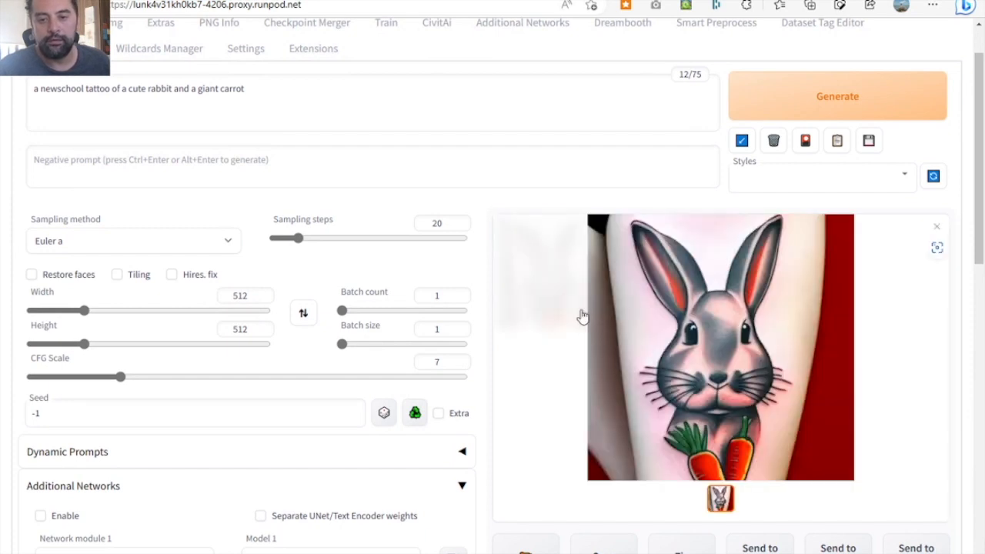
- Generate several more rabbit and carrot tattoo variations with random seeds and no LoRA enabled
{"action": "left_click", "coordinate": [779, 123]}
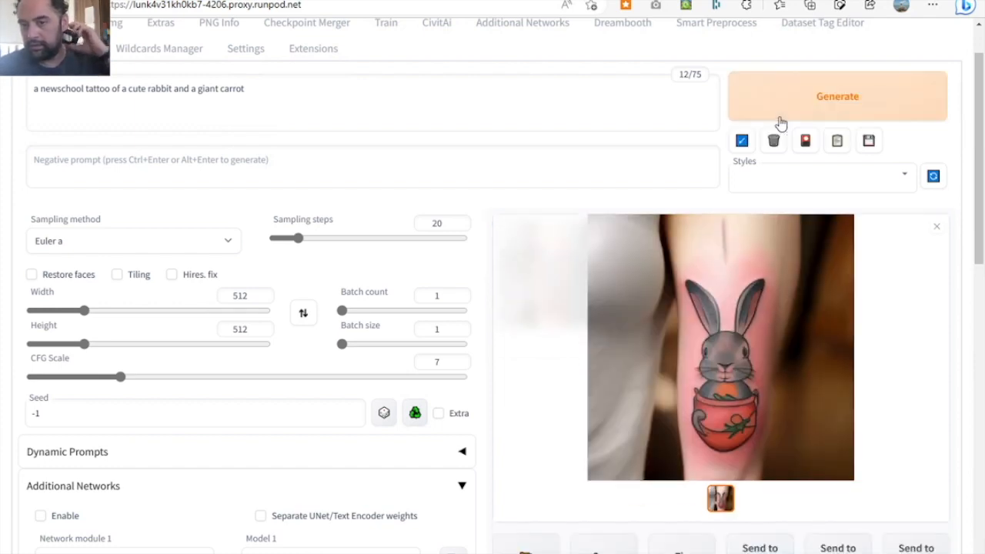
{"action": "left_click", "coordinate": [786, 120]}
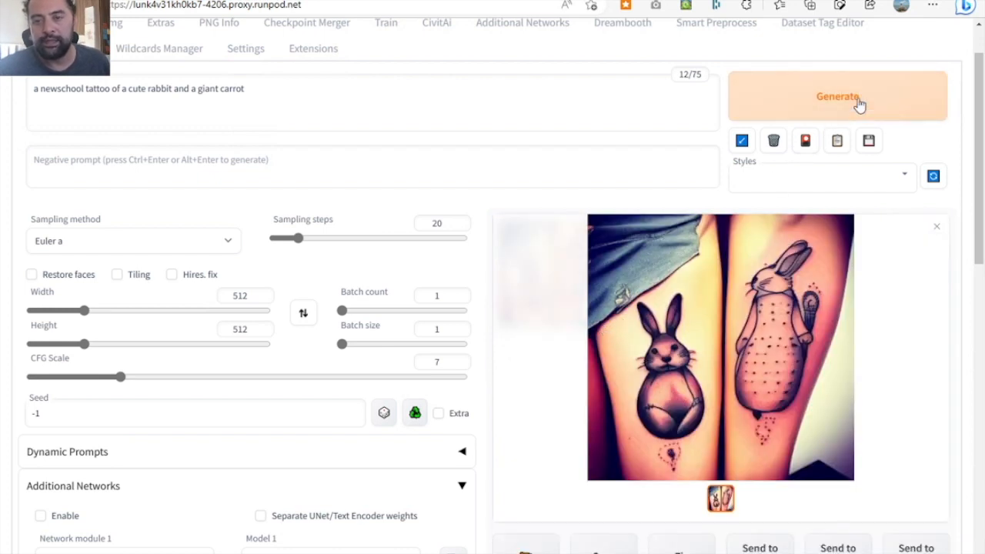
{"action": "left_click", "coordinate": [858, 103]}
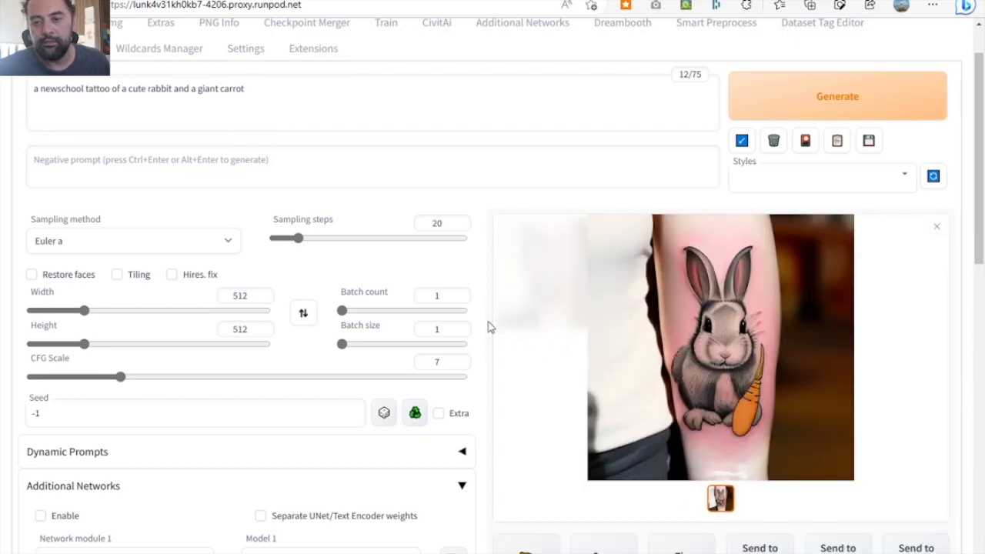
{"action": "scroll", "coordinate": [487, 327], "scroll_direction": "down", "scroll_amount": 1}
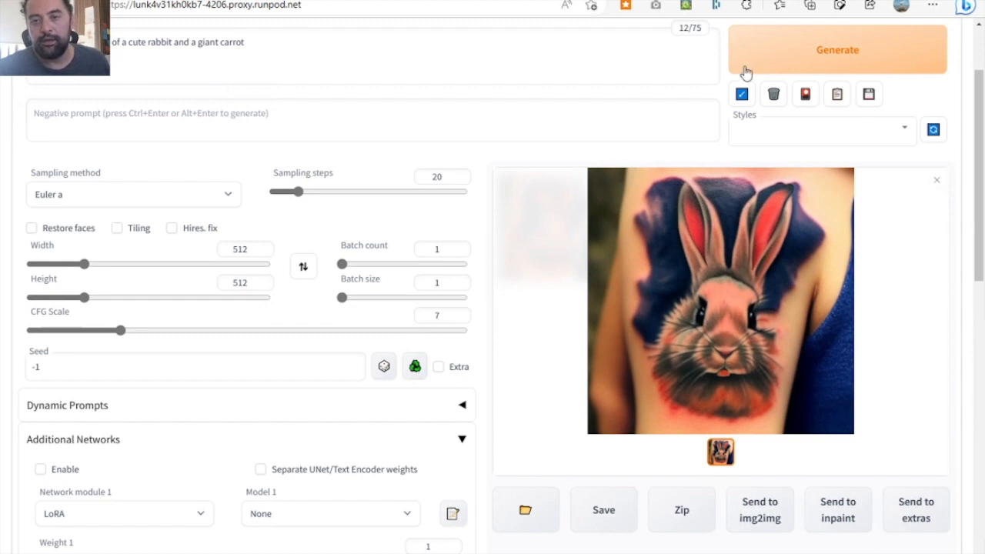
{"action": "left_click", "coordinate": [784, 59]}
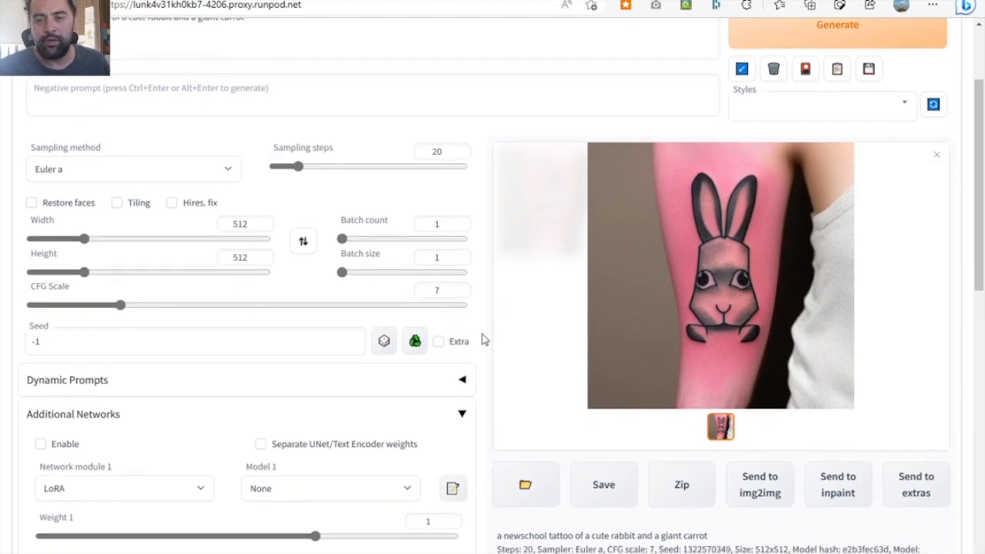
{"action": "left_click", "coordinate": [803, 46]}
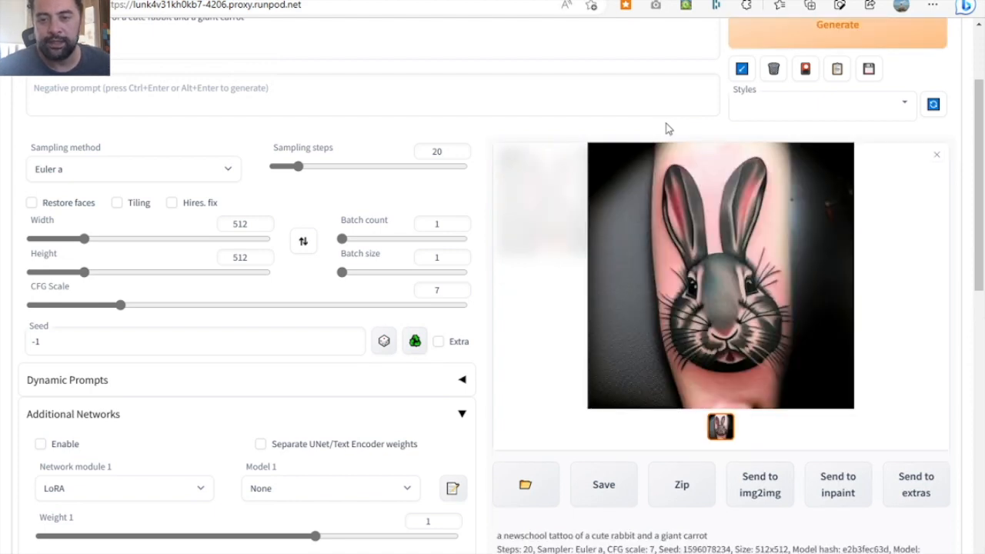
{"action": "left_click", "coordinate": [792, 37]}
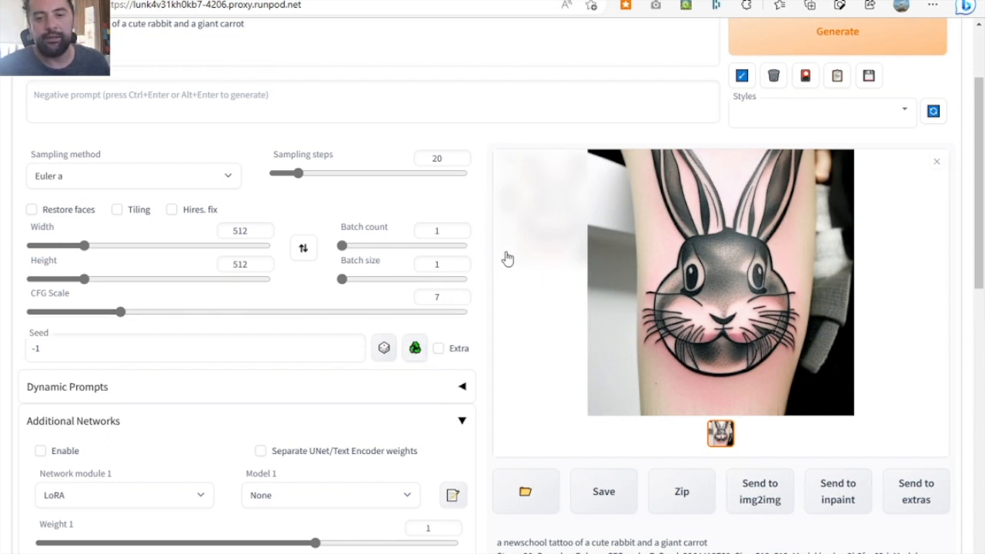
{"action": "left_click", "coordinate": [761, 49]}
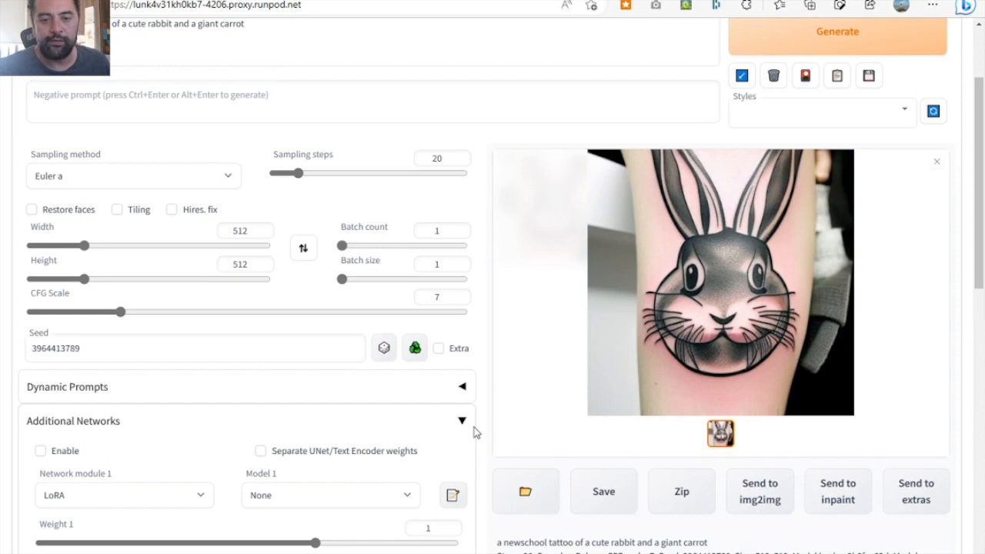
{"action": "scroll", "coordinate": [474, 427], "scroll_direction": "down", "scroll_amount": 1}
{"action": "left_click", "coordinate": [65, 394]}
{"action": "left_click", "coordinate": [403, 435]}
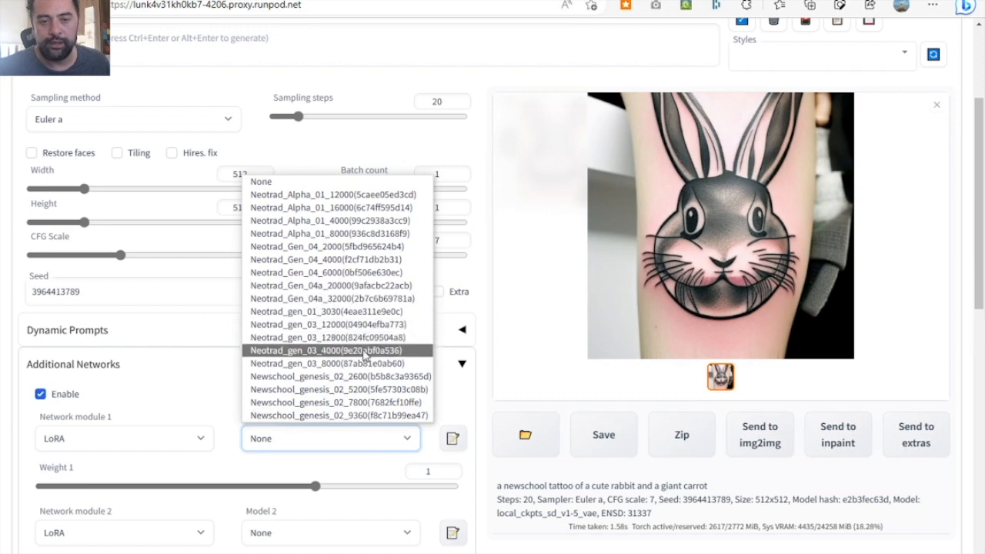
{"action": "left_click", "coordinate": [408, 376]}
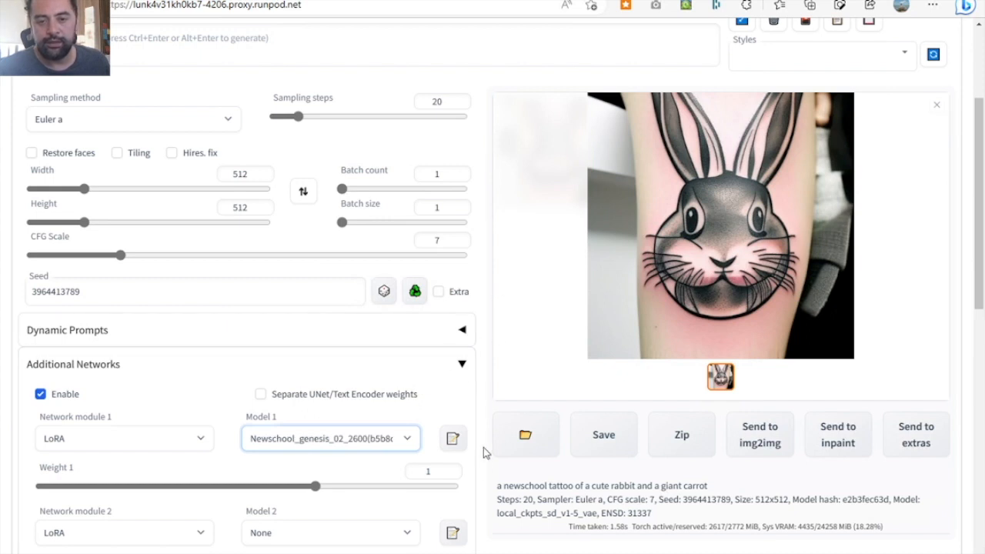
- Generate the rabbit tattoo with the Newschool_genesis_02_2600 LoRA at weight 1 and inspect the image
{"action": "scroll", "coordinate": [476, 468], "scroll_direction": "down", "scroll_amount": 2}
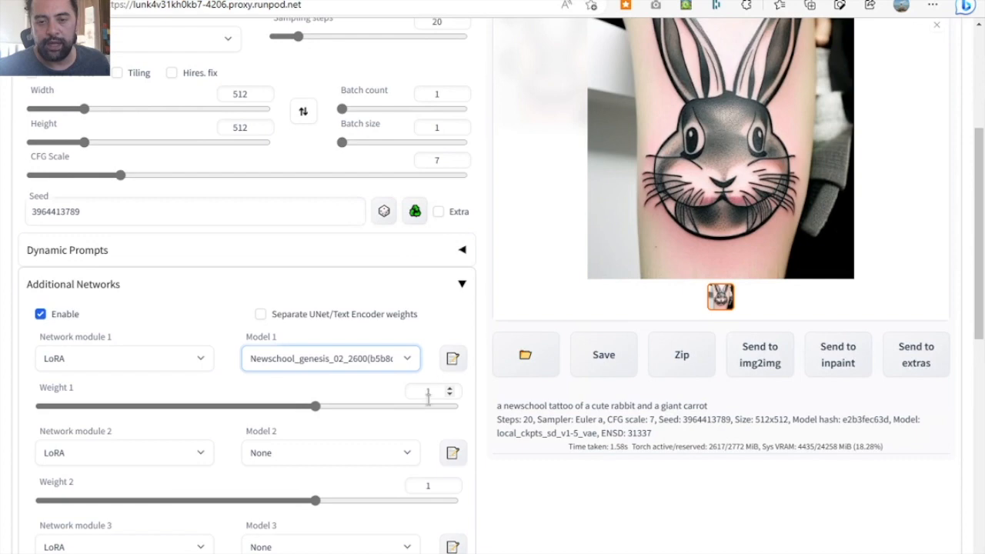
{"action": "scroll", "coordinate": [612, 390], "scroll_direction": "up", "scroll_amount": 3}
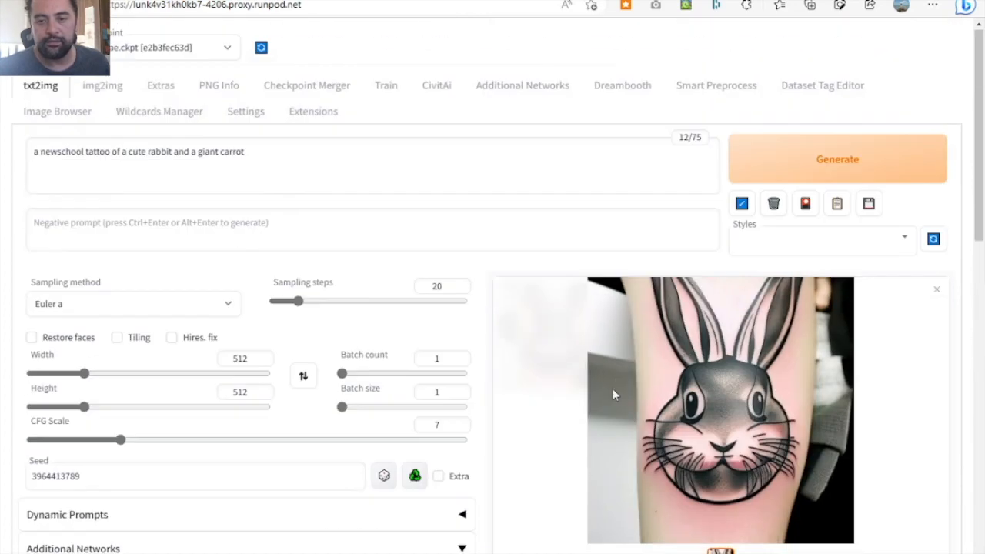
{"action": "left_click", "coordinate": [877, 168]}
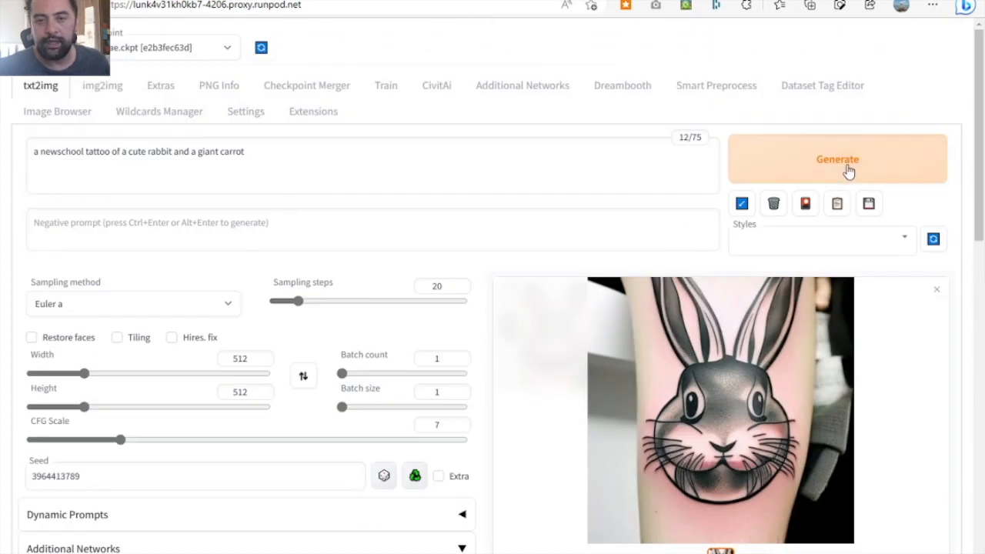
{"action": "scroll", "coordinate": [561, 249], "scroll_direction": "down", "scroll_amount": 1}
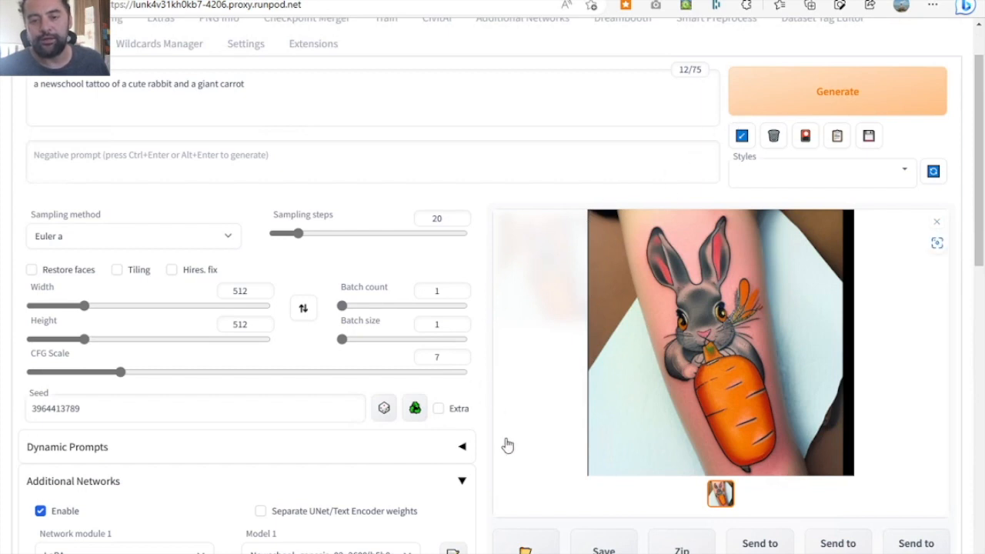
- Disable Additional Networks and regenerate the rabbit tattoo with the same seed for comparison
{"action": "scroll", "coordinate": [505, 445], "scroll_direction": "down", "scroll_amount": 2}
{"action": "scroll", "coordinate": [493, 361], "scroll_direction": "up", "scroll_amount": 1}
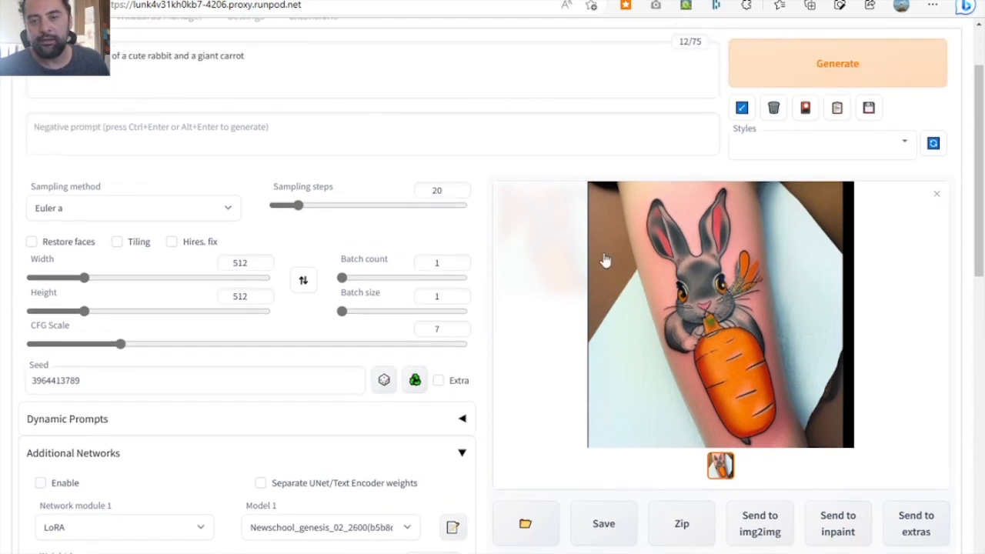
{"action": "key", "text": "ctrl+Return"}
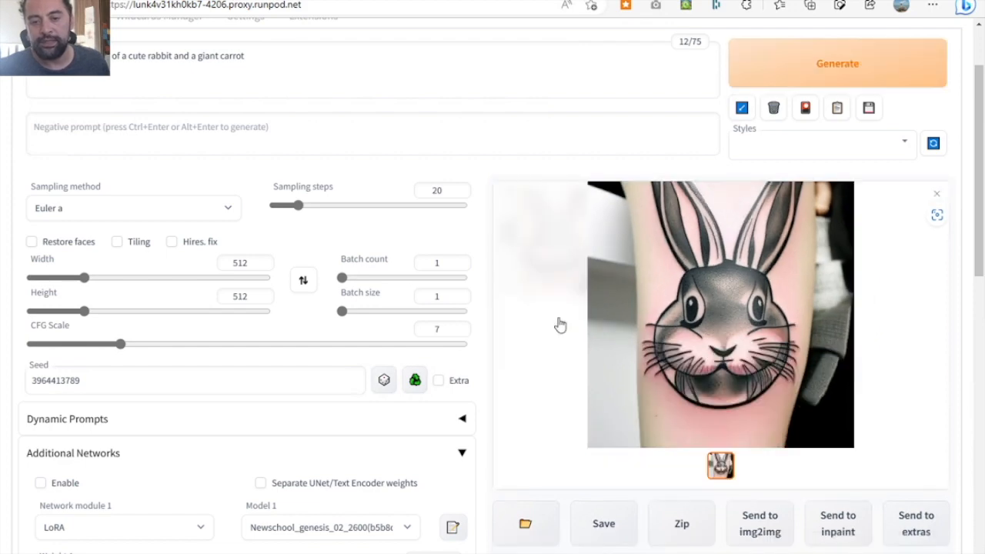
- Enable Additional Networks with Newschool_genesis_02_5200 as Model 1 and generate the rabbit tattoo with the same seed
{"action": "left_click", "coordinate": [77, 485]}
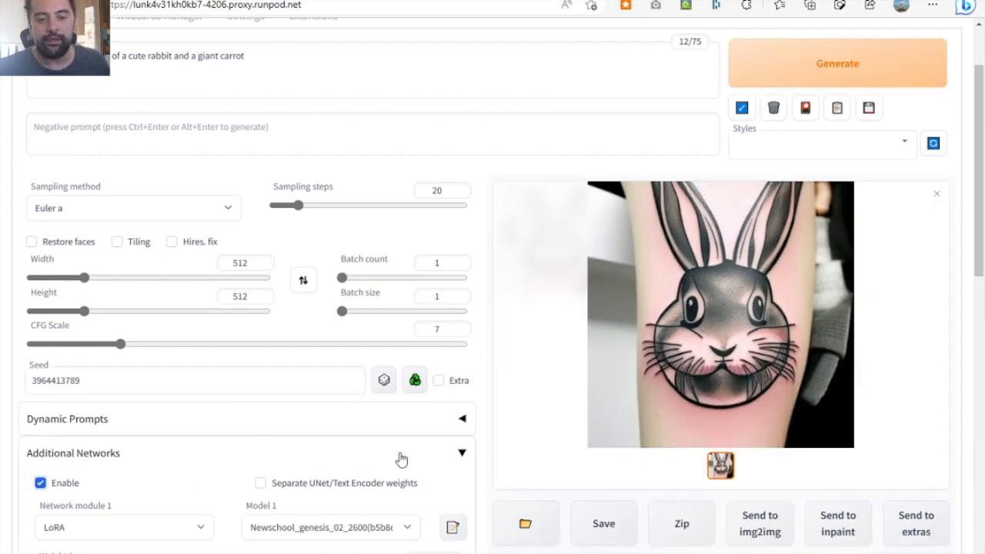
{"action": "scroll", "coordinate": [400, 459], "scroll_direction": "down", "scroll_amount": 1}
{"action": "left_click", "coordinate": [375, 463]}
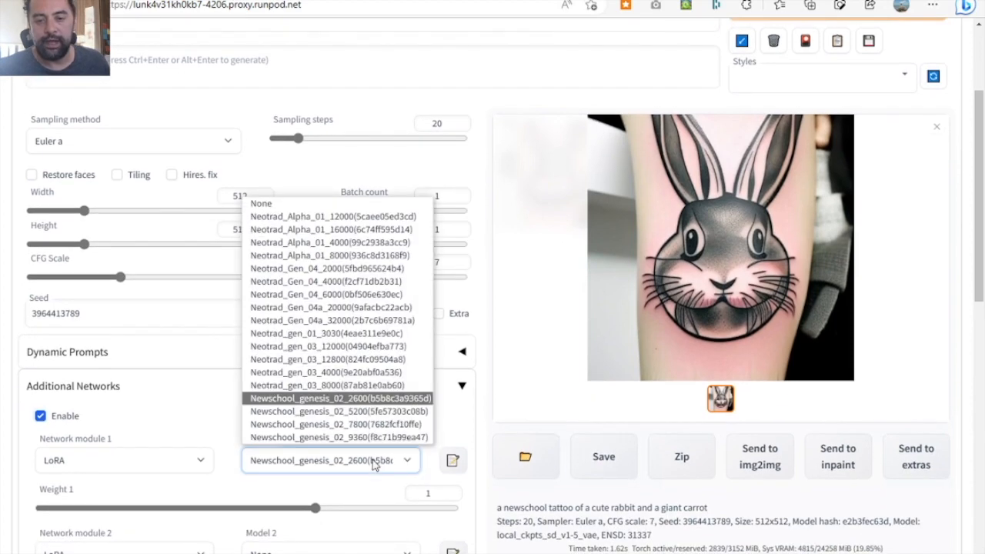
{"action": "left_click", "coordinate": [376, 412]}
{"action": "scroll", "coordinate": [775, 217], "scroll_direction": "up", "scroll_amount": 1}
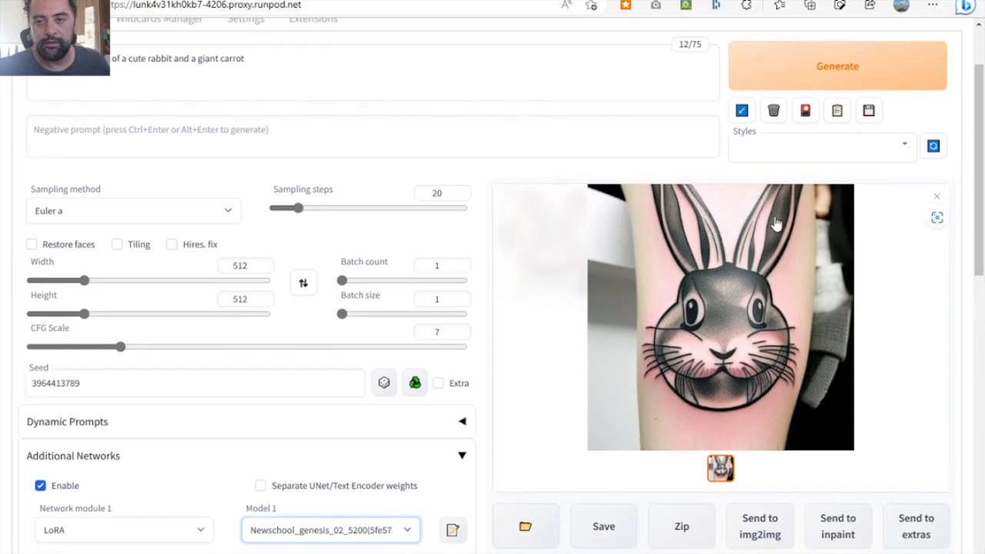
{"action": "left_click", "coordinate": [806, 72]}
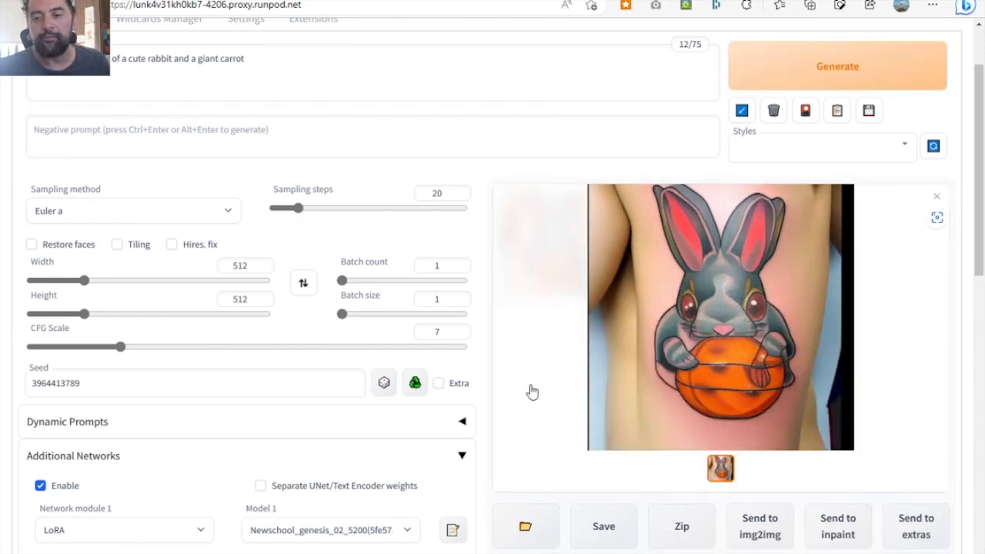
- Choose the X/Y/Z plot script for the txt2img generation
{"action": "scroll", "coordinate": [531, 392], "scroll_direction": "down", "scroll_amount": 1}
{"action": "scroll", "coordinate": [531, 392], "scroll_direction": "down", "scroll_amount": 2}
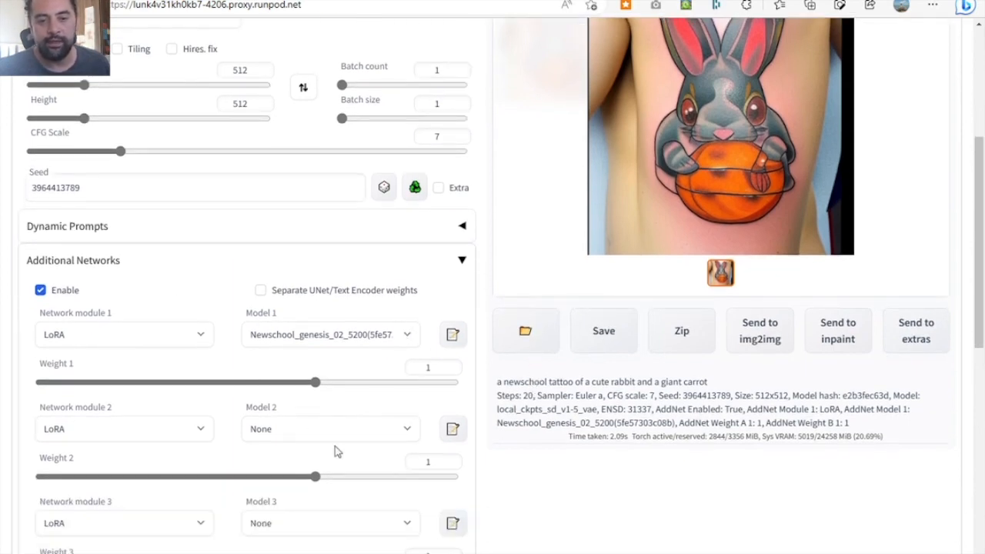
{"action": "scroll", "coordinate": [336, 452], "scroll_direction": "down", "scroll_amount": 8}
{"action": "left_click", "coordinate": [294, 508]}
{"action": "left_click", "coordinate": [270, 513]}
{"action": "left_click", "coordinate": [235, 506]}
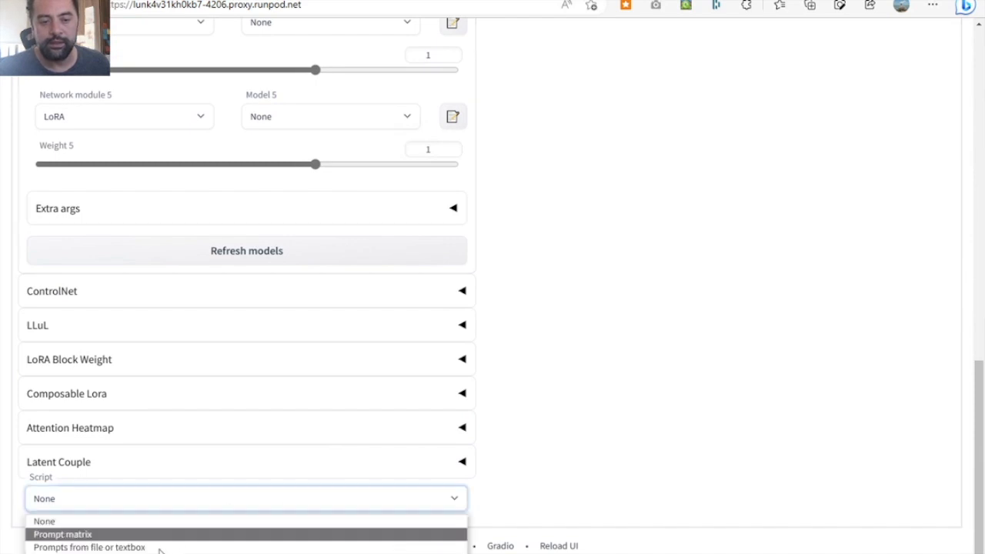
{"action": "left_click", "coordinate": [170, 553]}
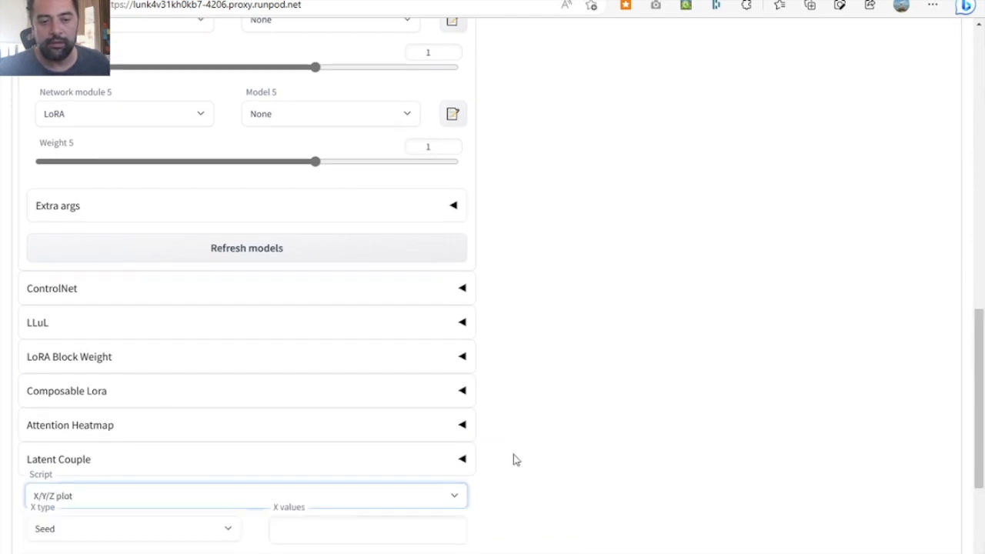
- Set the plot's X type to AddNet Model 1
{"action": "scroll", "coordinate": [516, 459], "scroll_direction": "down", "scroll_amount": 2}
{"action": "scroll", "coordinate": [516, 459], "scroll_direction": "down", "scroll_amount": 1}
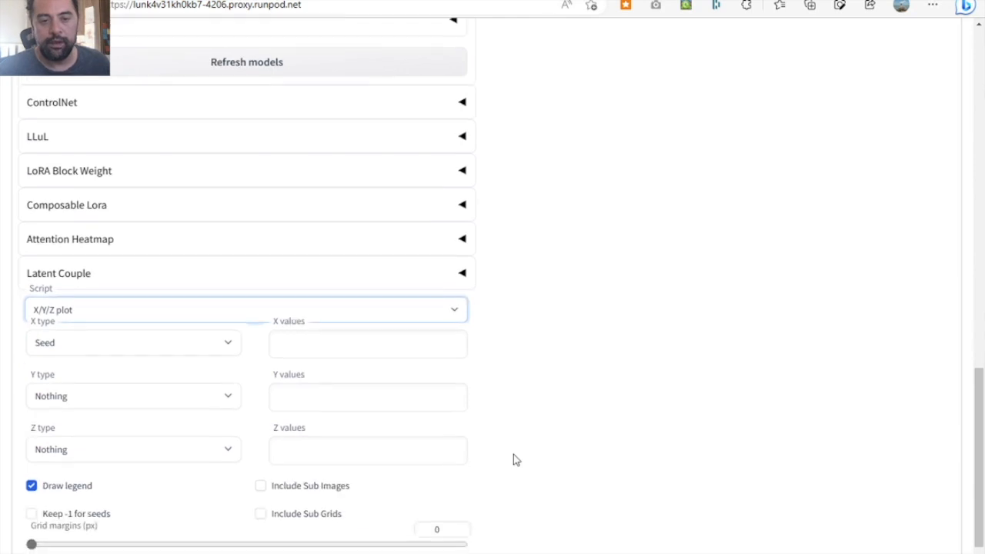
{"action": "left_click", "coordinate": [216, 352]}
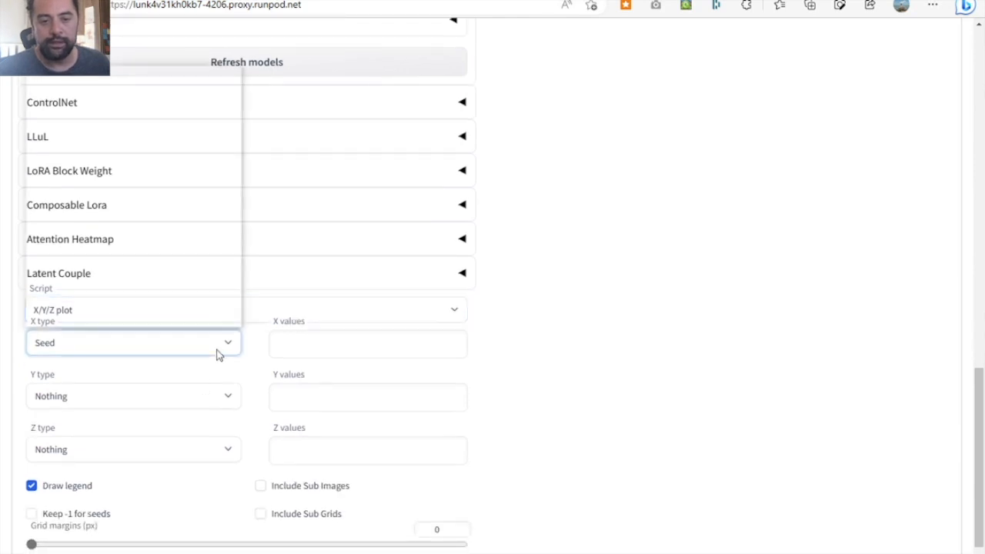
{"action": "scroll", "coordinate": [172, 282], "scroll_direction": "down", "scroll_amount": 2}
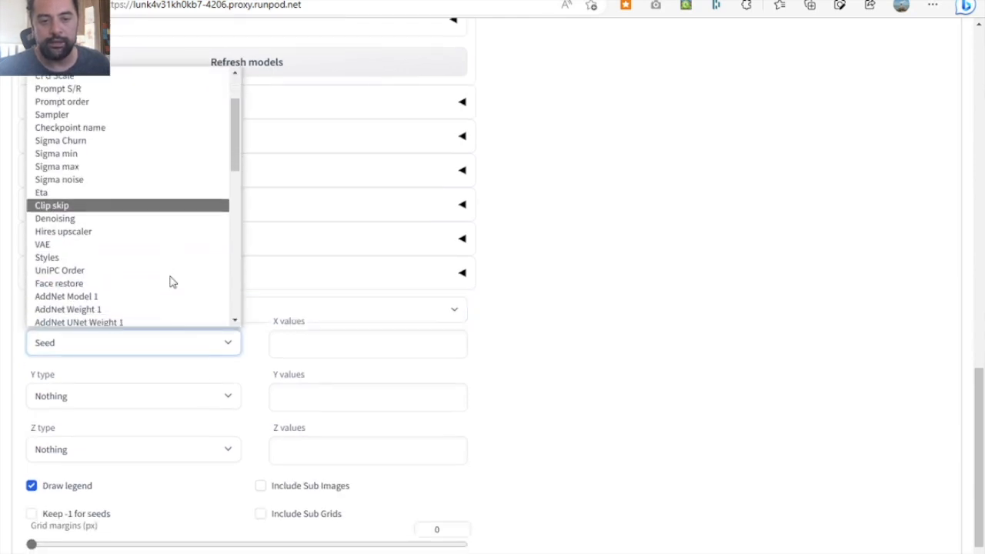
{"action": "scroll", "coordinate": [172, 282], "scroll_direction": "down", "scroll_amount": 1}
{"action": "left_click", "coordinate": [80, 258]}
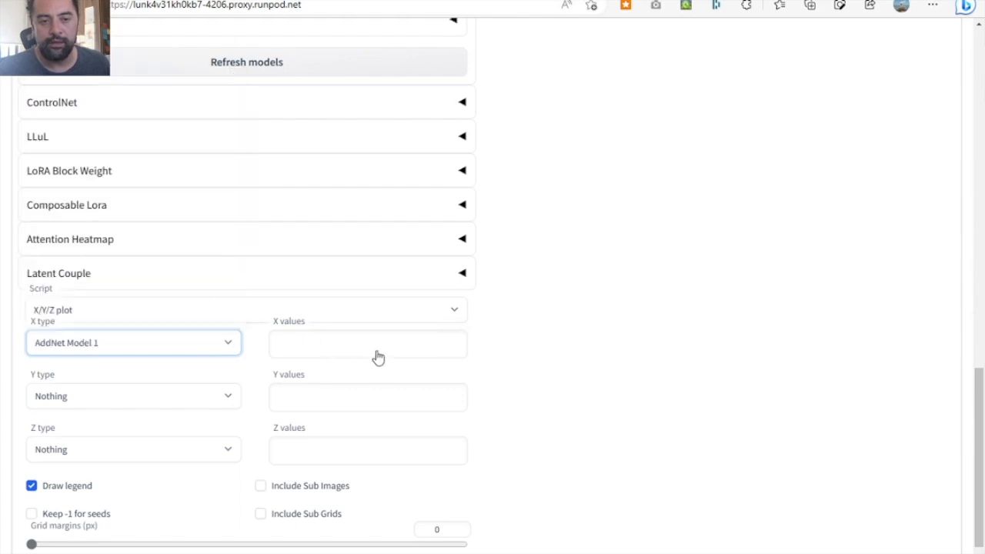
- Fill the X values with all available LoRA models and delete the Neotrad entries, keeping only the four Newschool_genesis_02 versions
{"action": "left_click", "coordinate": [469, 348]}
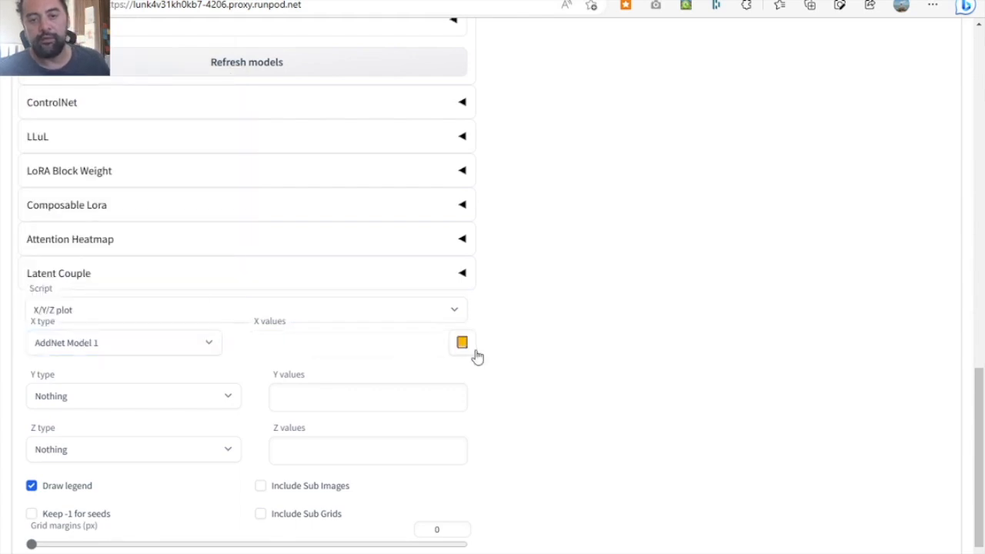
{"action": "scroll", "coordinate": [411, 460], "scroll_direction": "down", "scroll_amount": 1}
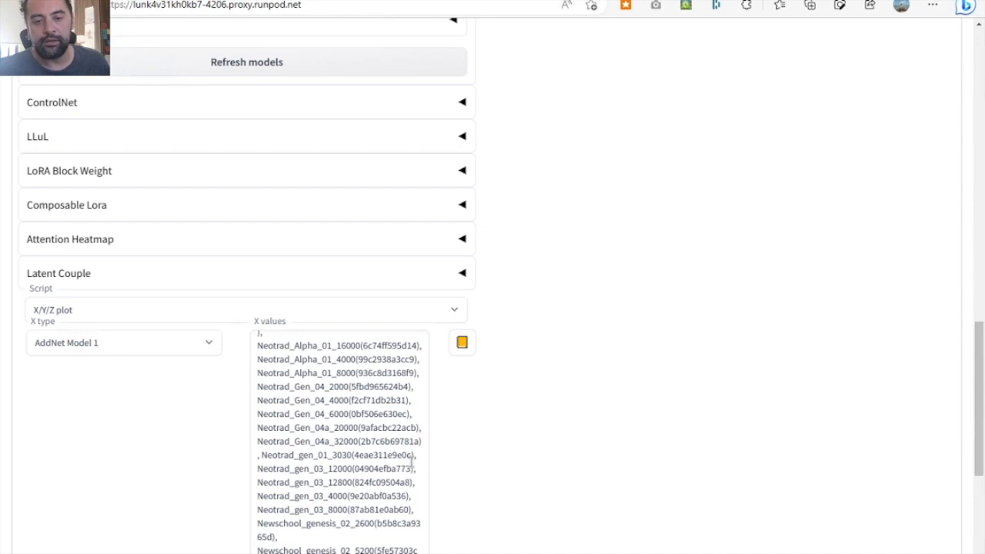
{"action": "left_click_drag", "start_coordinate": [420, 506], "coordinate": [280, 319]}
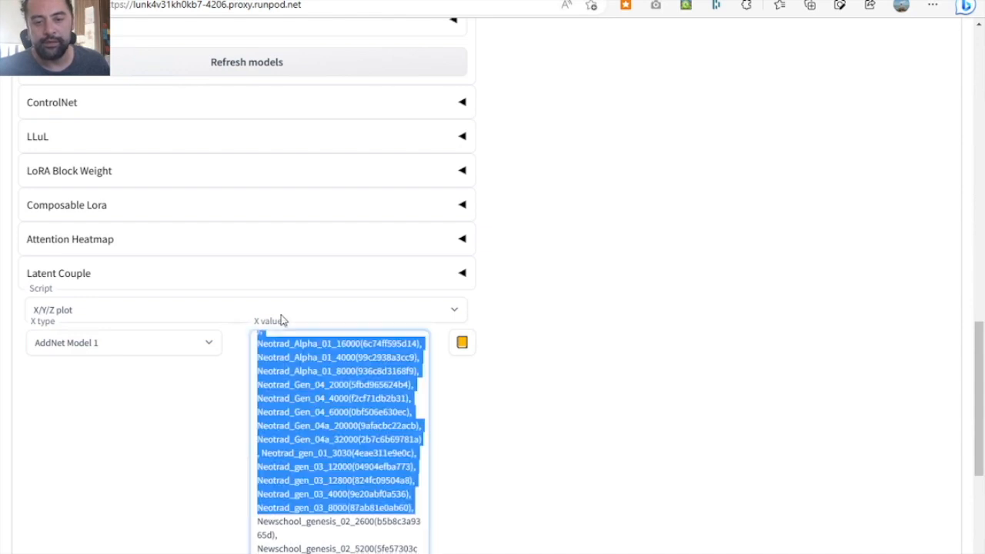
{"action": "key", "text": "BackSpace"}
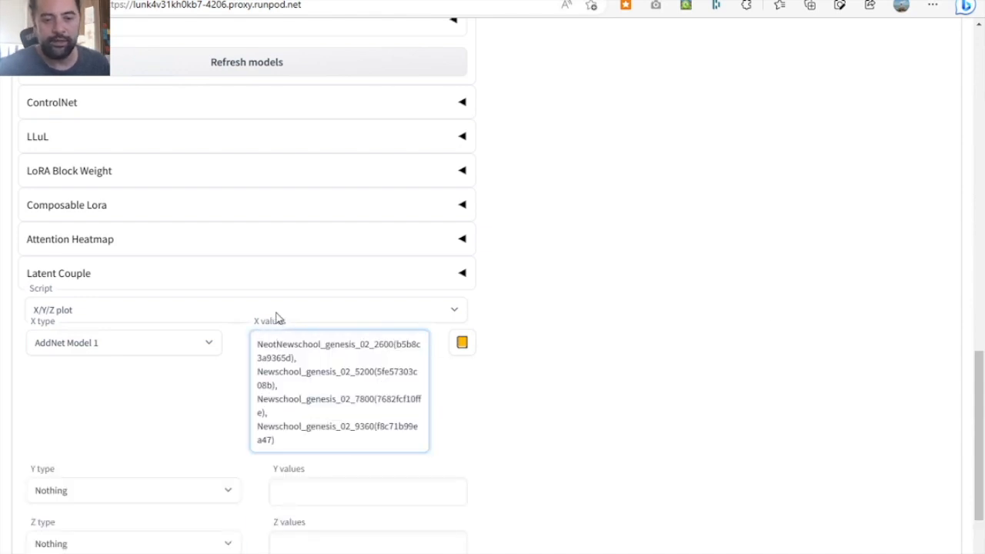
{"action": "key", "text": "BackSpace"}
{"action": "key", "text": "BackSpace"}
{"action": "key", "text": "BackSpace"}
{"action": "key", "text": "BackSpace"}
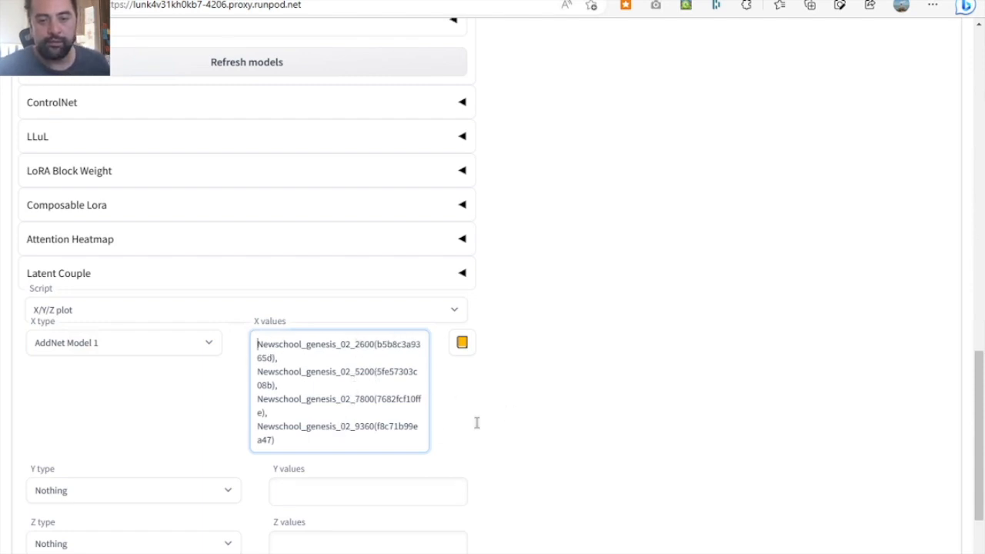
- Set the batch size to 4 and generate the X/Y/Z comparison grid of the rabbit tattoo
{"action": "scroll", "coordinate": [582, 374], "scroll_direction": "up", "scroll_amount": 10}
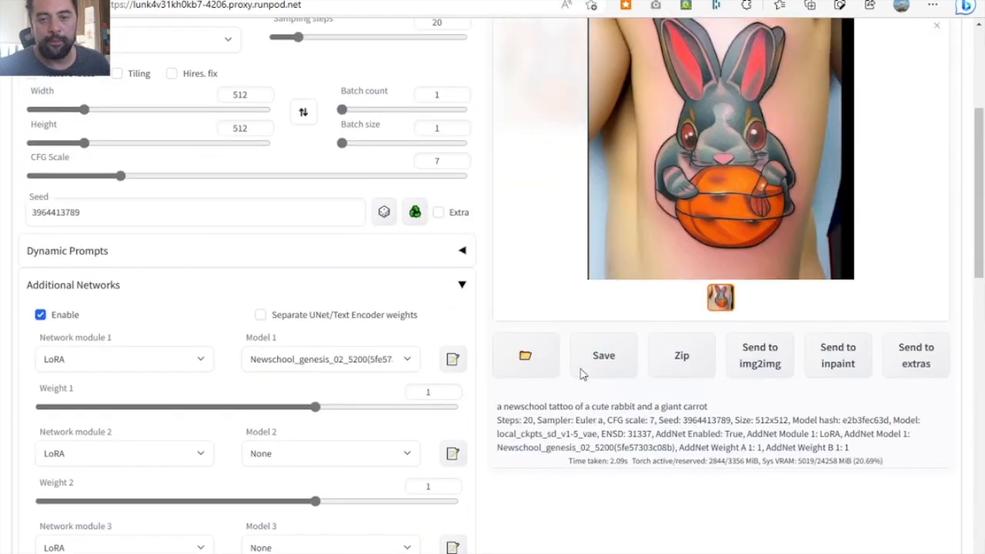
{"action": "scroll", "coordinate": [583, 374], "scroll_direction": "up", "scroll_amount": 2}
{"action": "left_click", "coordinate": [408, 228]}
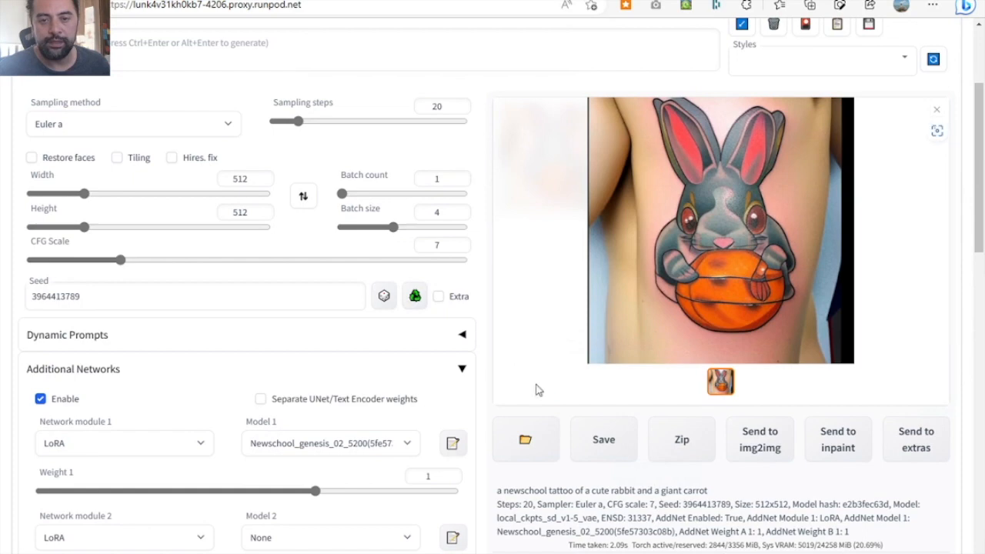
{"action": "scroll", "coordinate": [537, 395], "scroll_direction": "down", "scroll_amount": 1}
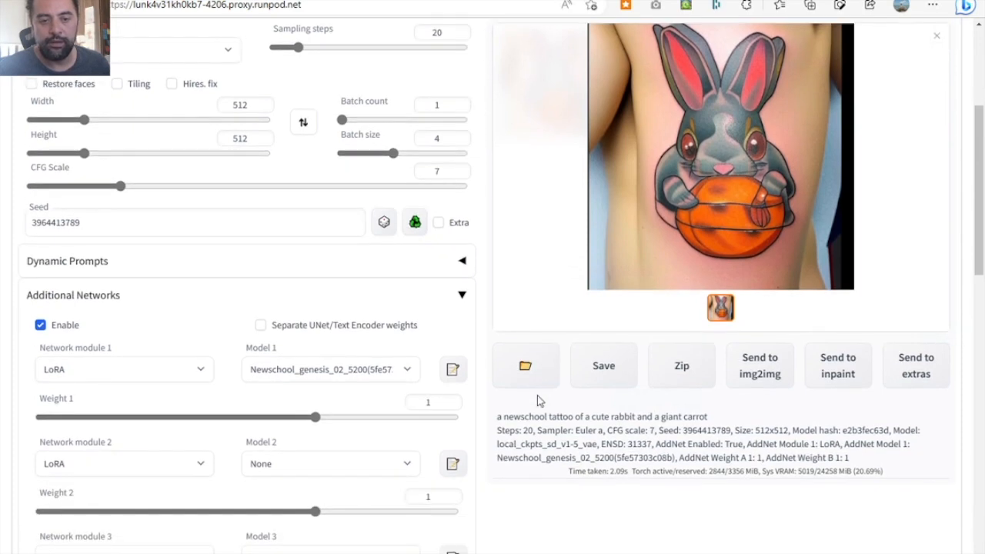
{"action": "scroll", "coordinate": [549, 415], "scroll_direction": "down", "scroll_amount": 1}
{"action": "scroll", "coordinate": [548, 414], "scroll_direction": "down", "scroll_amount": 3}
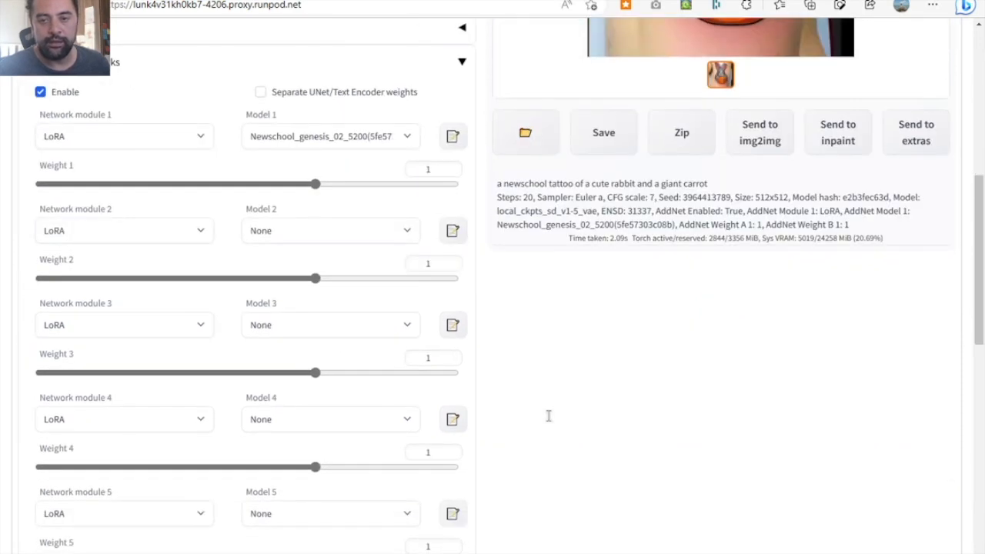
{"action": "scroll", "coordinate": [547, 413], "scroll_direction": "up", "scroll_amount": 6}
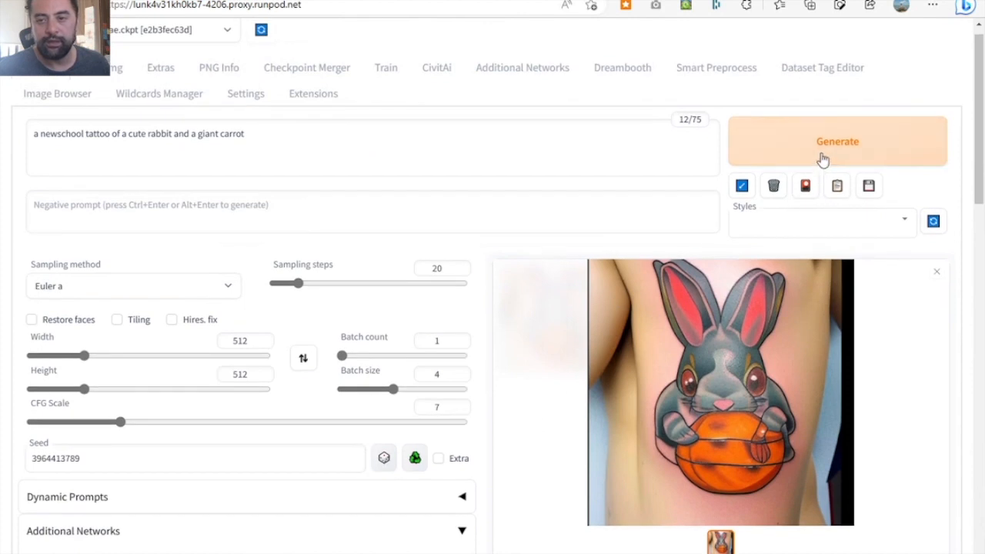
{"action": "left_click", "coordinate": [823, 157]}
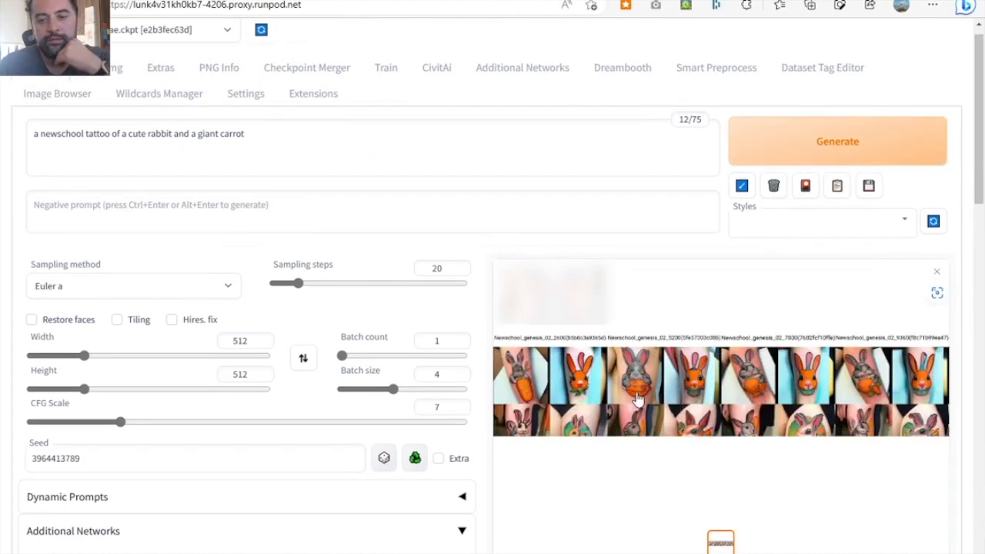
- Open the generated comparison grid image in a new browser tab
{"action": "right_click", "coordinate": [637, 396]}
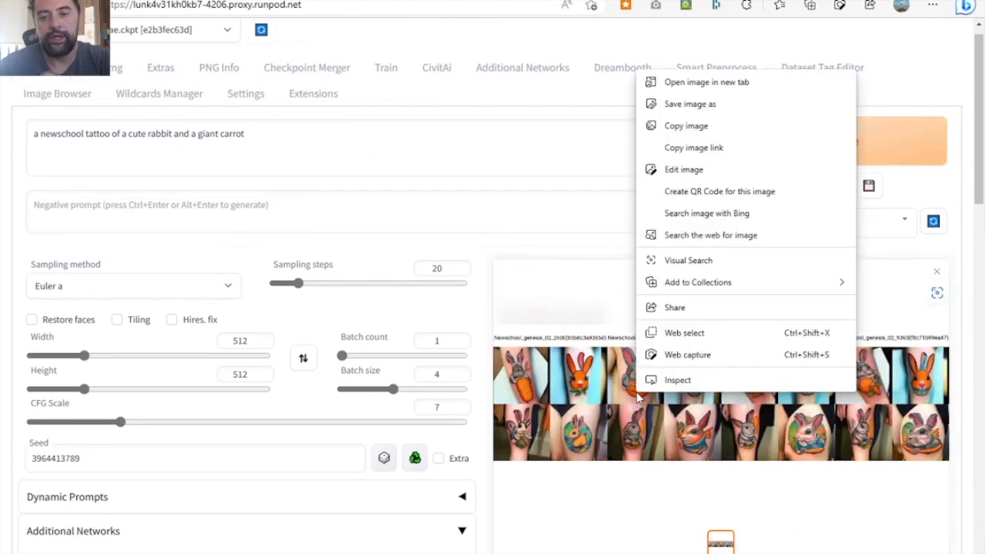
{"action": "left_click", "coordinate": [707, 81]}
{"action": "left_click", "coordinate": [732, 0]}
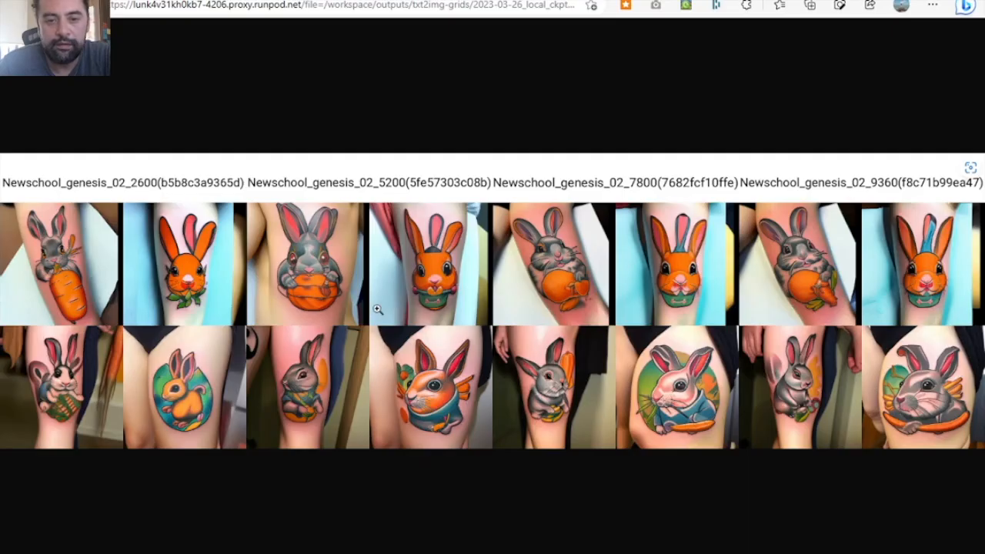
- Examine the enlarged grid, comparing both rows of rabbit tattoos across the 2600, 5200, 7800 and 9360 LoRA versions
{"action": "left_click", "coordinate": [348, 303]}
{"action": "scroll", "coordinate": [347, 303], "scroll_direction": "up", "scroll_amount": 1}
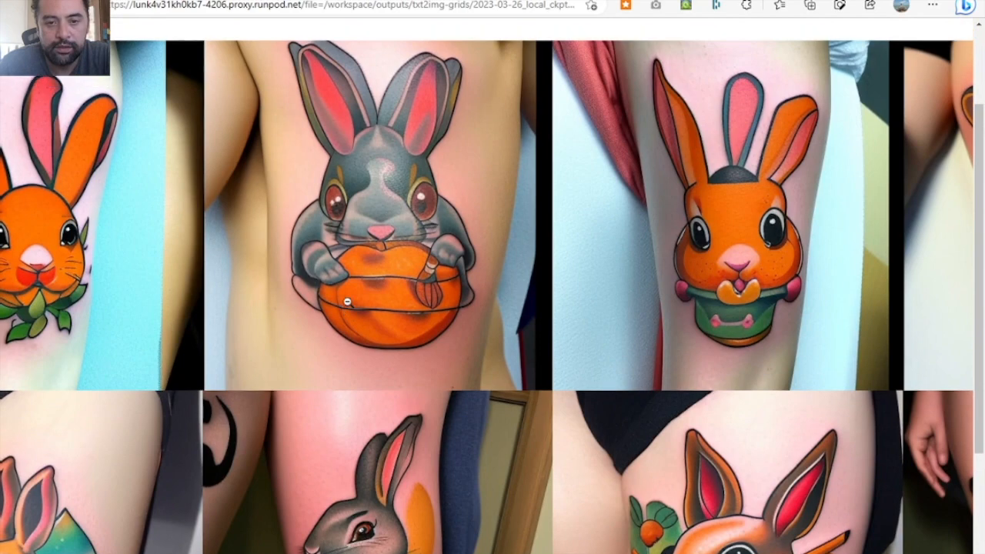
{"action": "scroll", "coordinate": [348, 302], "scroll_direction": "left", "scroll_amount": 5}
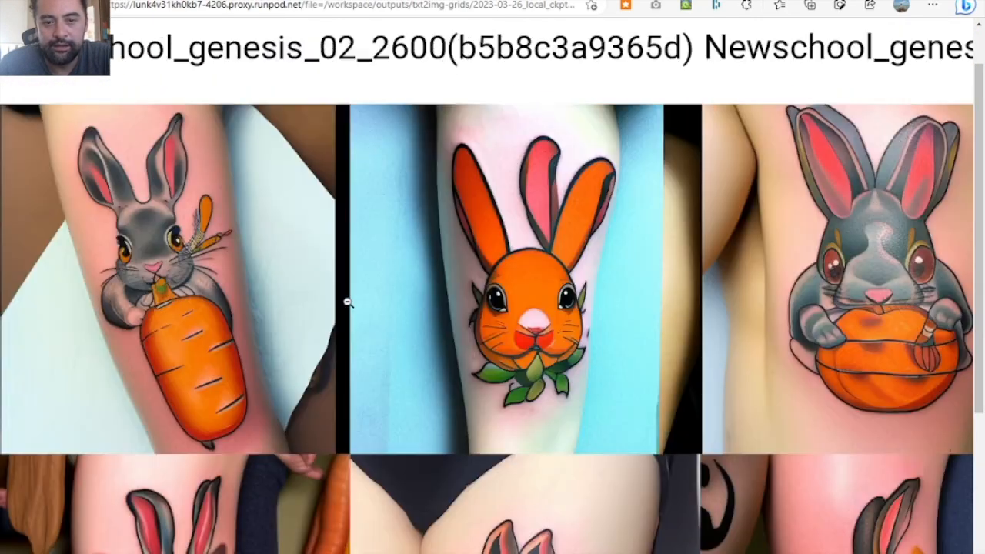
{"action": "scroll", "coordinate": [348, 302], "scroll_direction": "up", "scroll_amount": 1}
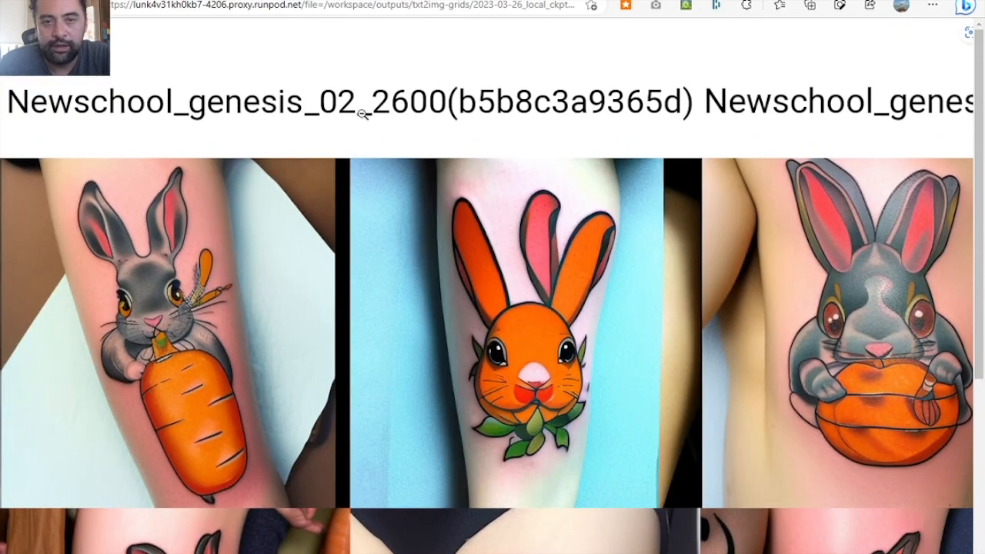
{"action": "scroll", "coordinate": [560, 201], "scroll_direction": "right", "scroll_amount": 6}
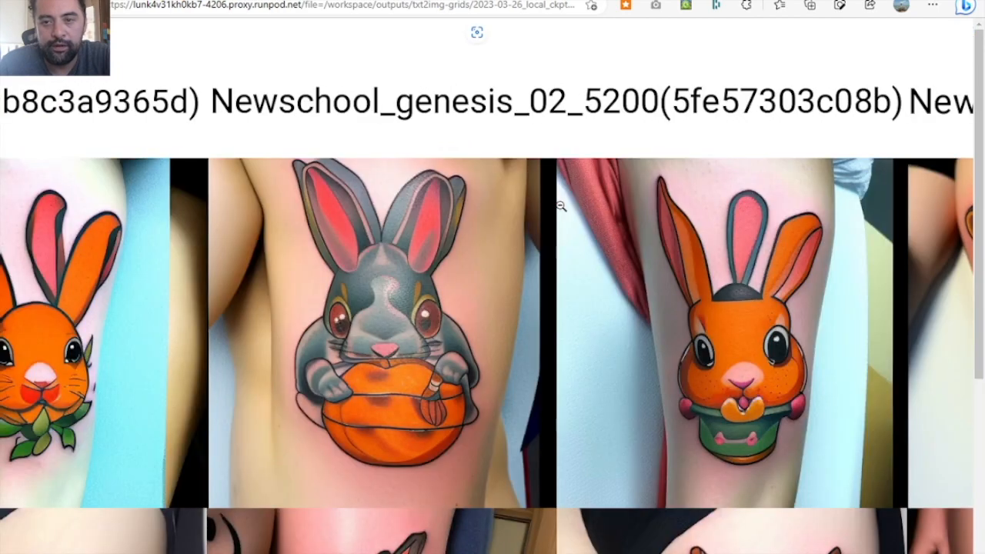
{"action": "scroll", "coordinate": [560, 205], "scroll_direction": "right", "scroll_amount": 7}
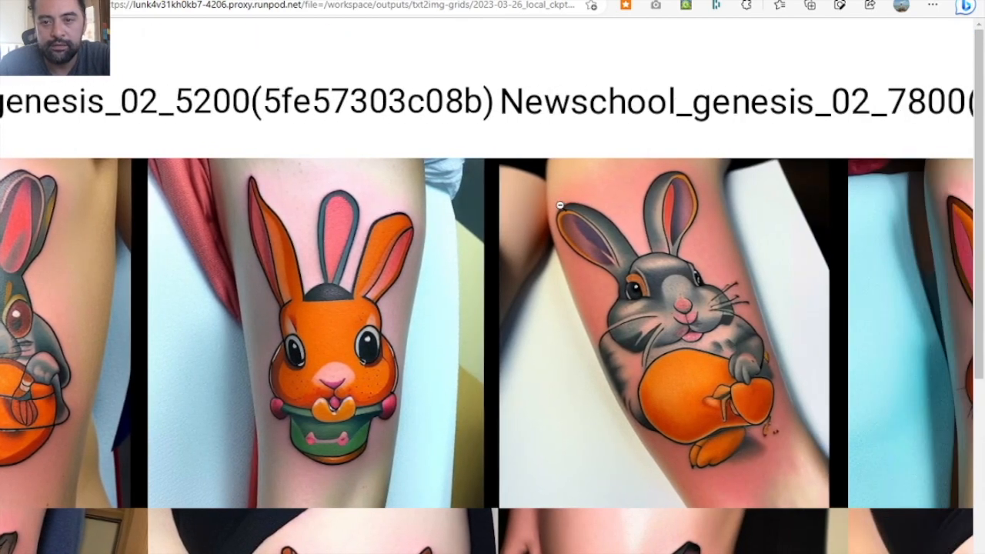
{"action": "scroll", "coordinate": [560, 205], "scroll_direction": "left", "scroll_amount": 1}
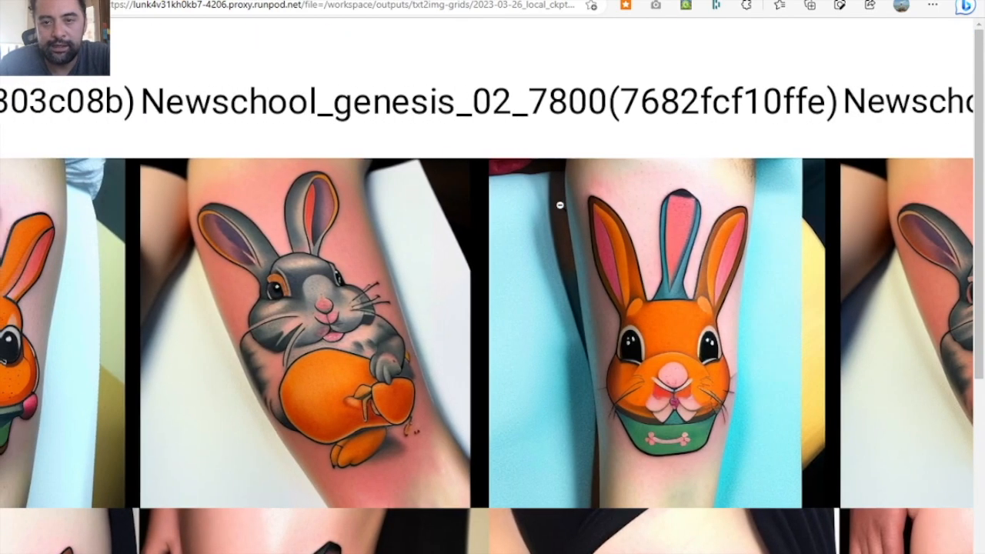
{"action": "scroll", "coordinate": [560, 205], "scroll_direction": "down", "scroll_amount": 4}
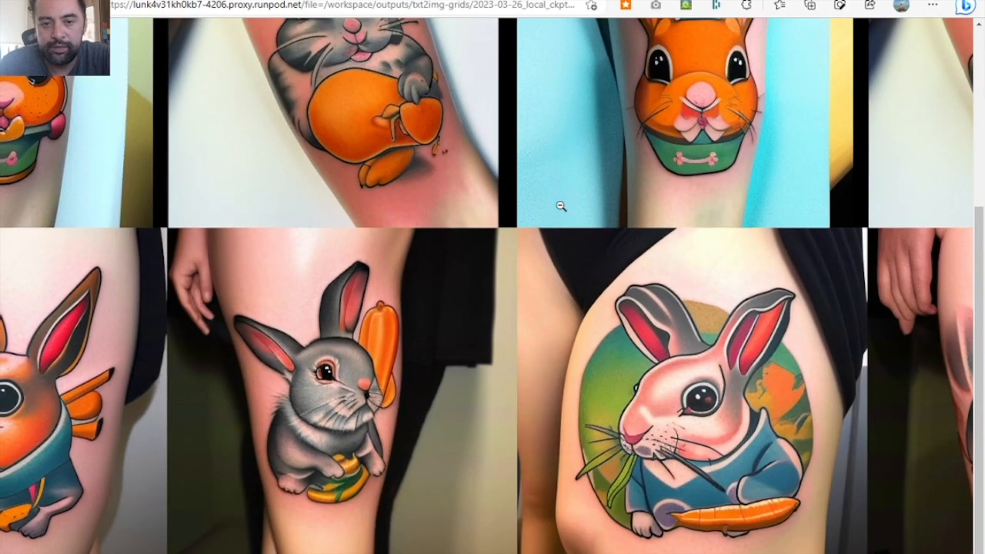
{"action": "scroll", "coordinate": [560, 206], "scroll_direction": "left", "scroll_amount": 1}
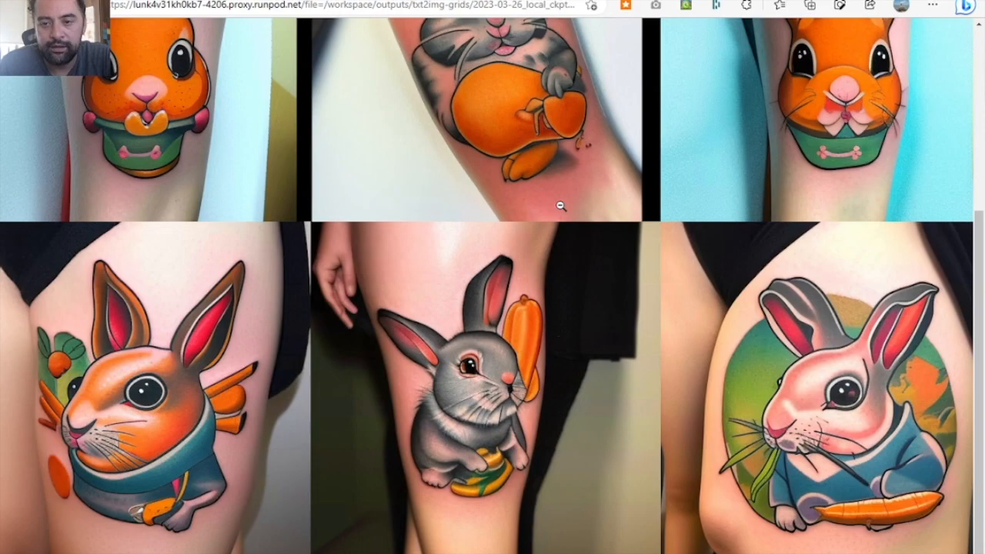
{"action": "scroll", "coordinate": [560, 205], "scroll_direction": "right", "scroll_amount": 5}
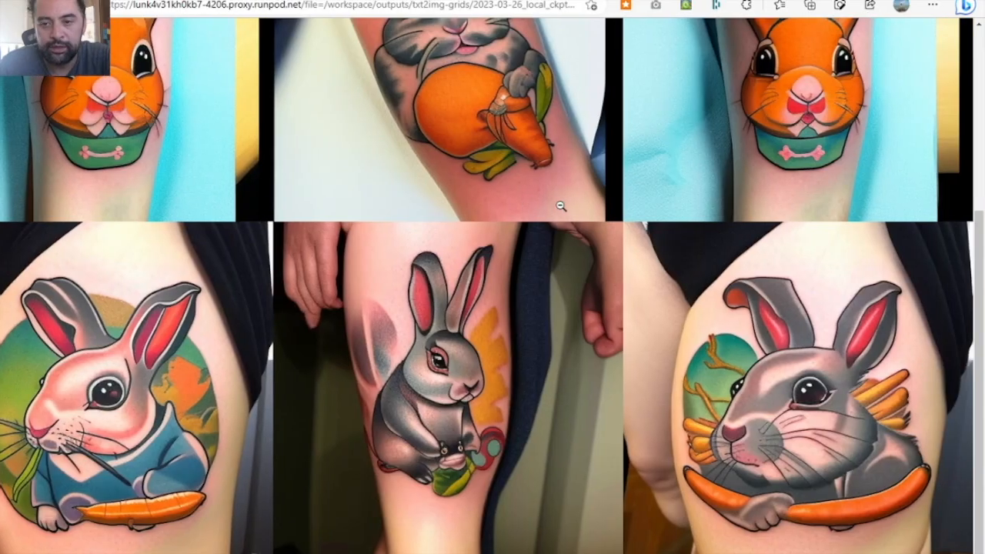
{"action": "scroll", "coordinate": [560, 205], "scroll_direction": "up", "scroll_amount": 1}
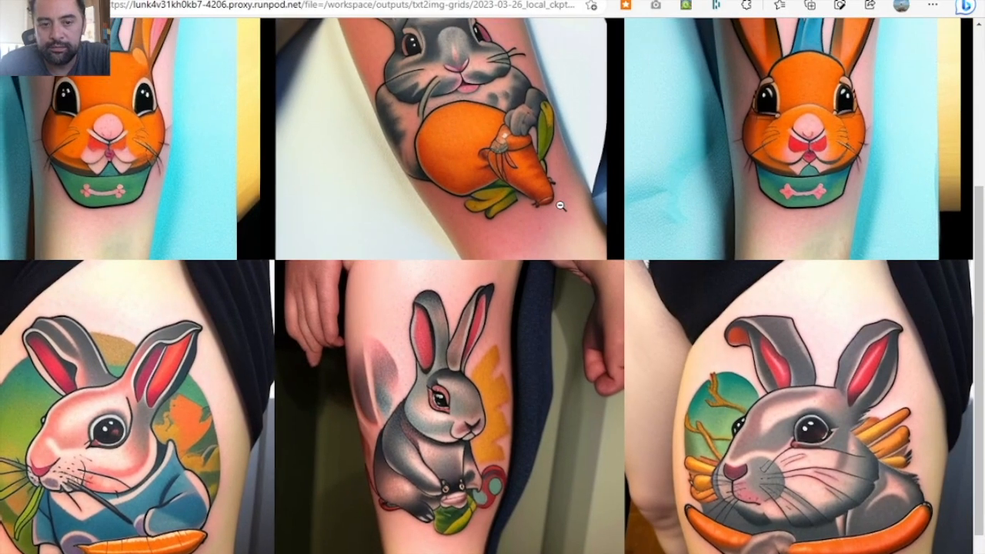
{"action": "scroll", "coordinate": [561, 205], "scroll_direction": "up", "scroll_amount": 2}
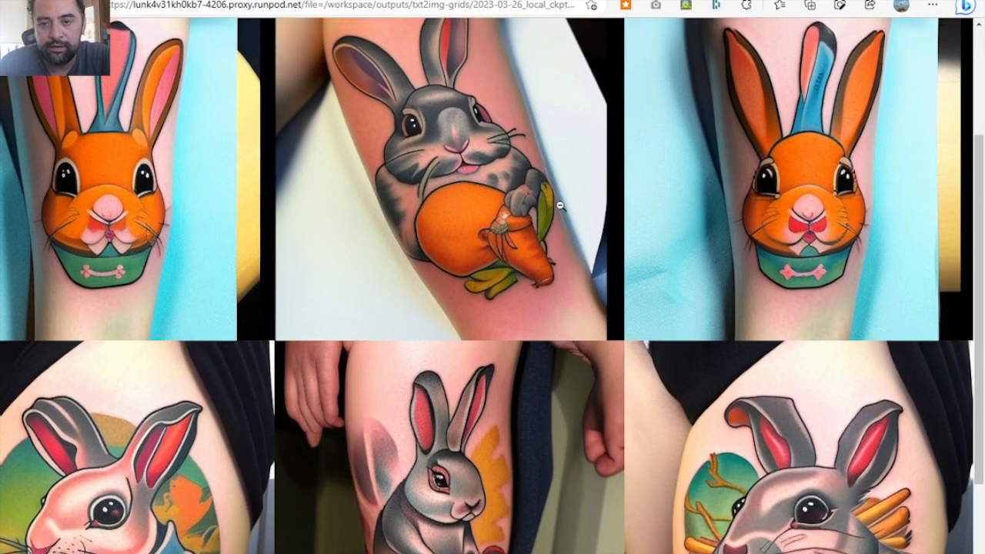
{"action": "scroll", "coordinate": [561, 206], "scroll_direction": "up", "scroll_amount": 1}
{"action": "scroll", "coordinate": [561, 207], "scroll_direction": "down", "scroll_amount": 1}
{"action": "scroll", "coordinate": [561, 206], "scroll_direction": "down", "scroll_amount": 3}
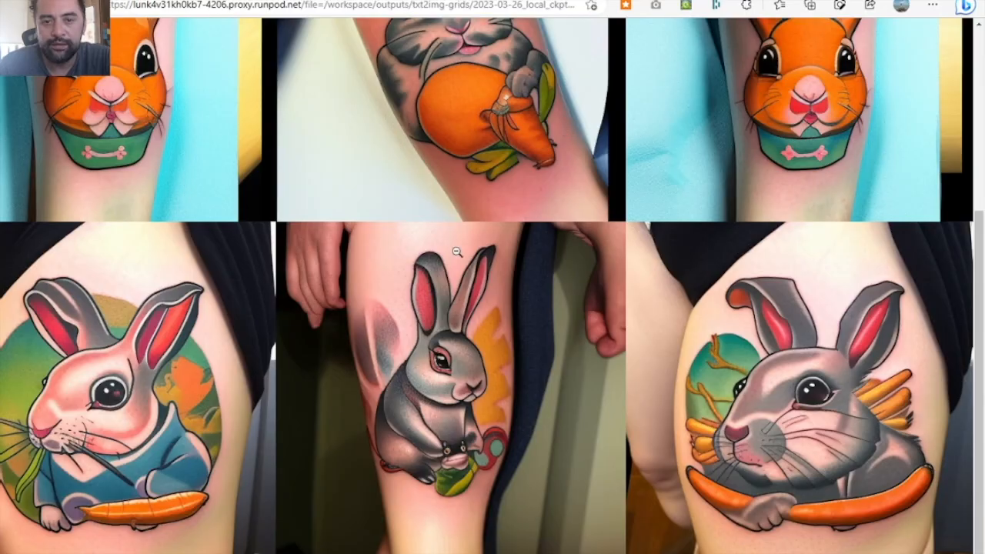
- Compare the upper-row rabbit tattoos against their column headings, going from the 9360 version back to the 2600 version
{"action": "scroll", "coordinate": [456, 252], "scroll_direction": "up", "scroll_amount": 4}
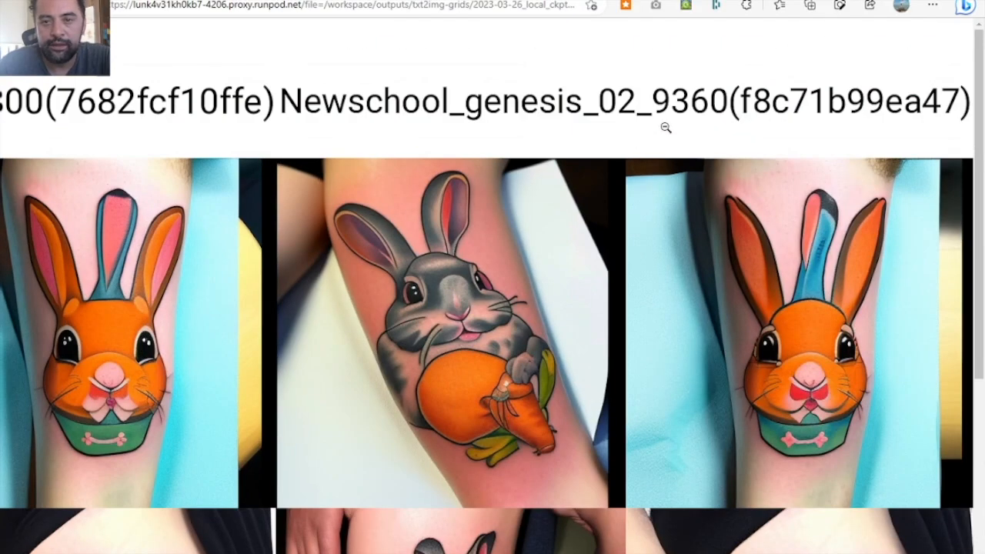
{"action": "scroll", "coordinate": [620, 127], "scroll_direction": "left", "scroll_amount": 1}
{"action": "scroll", "coordinate": [620, 127], "scroll_direction": "right", "scroll_amount": 1}
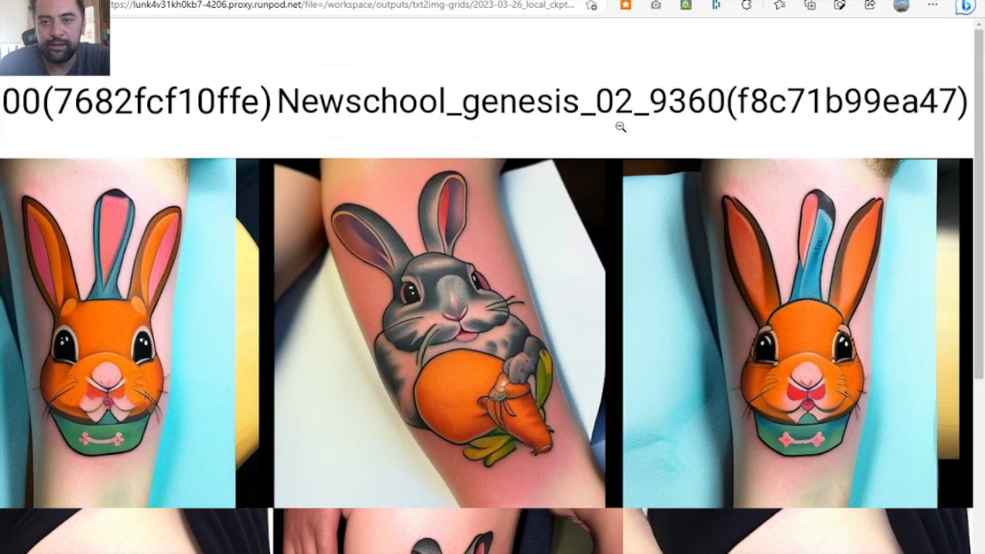
{"action": "scroll", "coordinate": [585, 100], "scroll_direction": "left", "scroll_amount": 5}
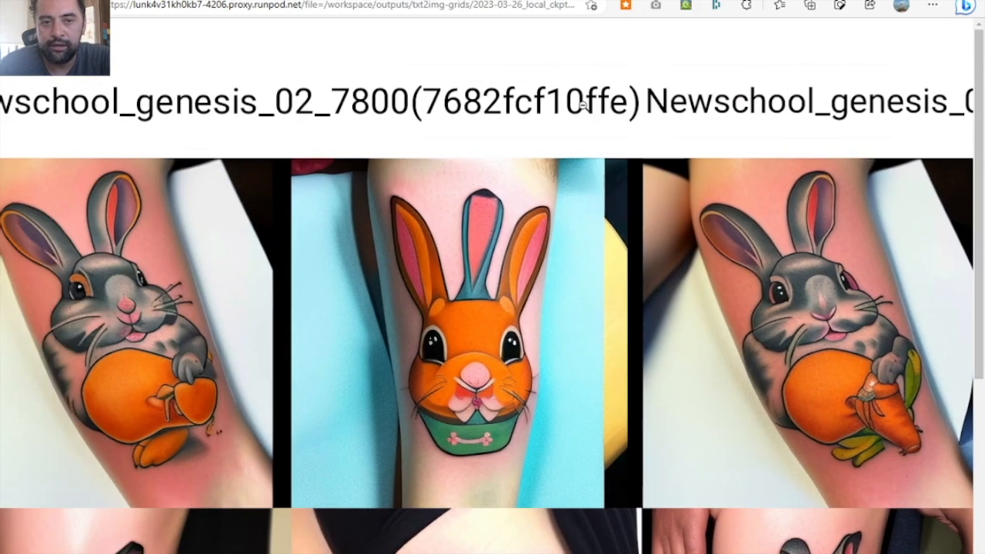
{"action": "scroll", "coordinate": [582, 105], "scroll_direction": "left", "scroll_amount": 6}
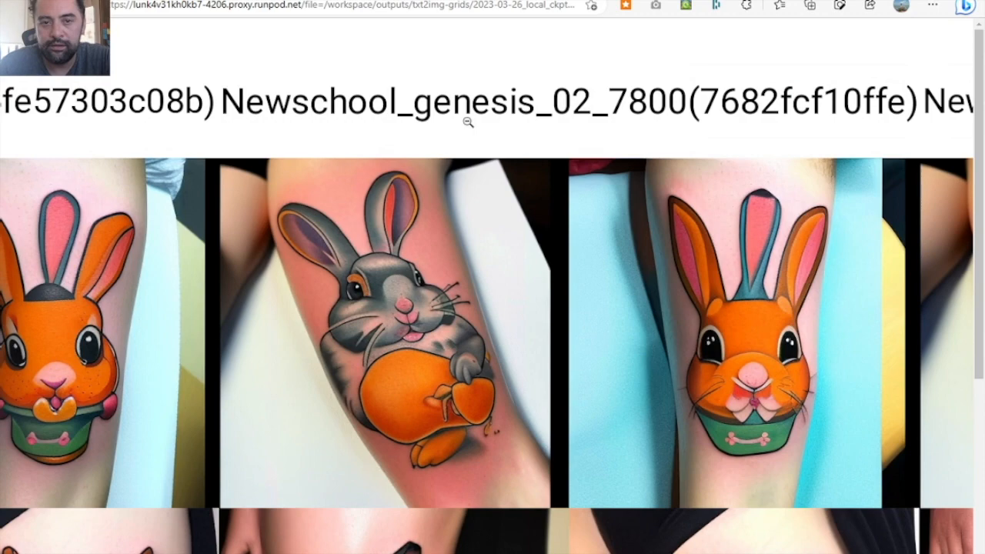
{"action": "scroll", "coordinate": [468, 122], "scroll_direction": "left", "scroll_amount": 9}
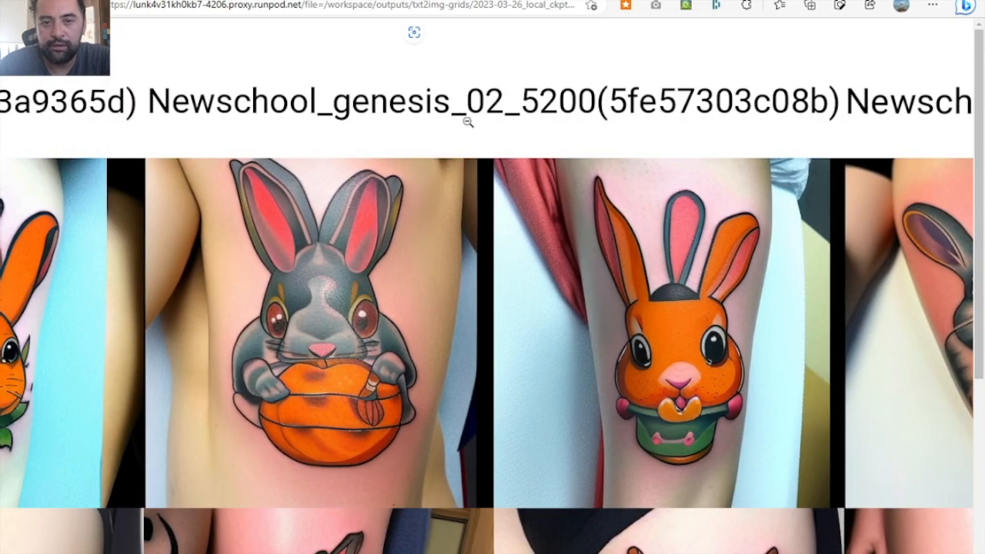
{"action": "scroll", "coordinate": [467, 121], "scroll_direction": "left", "scroll_amount": 8}
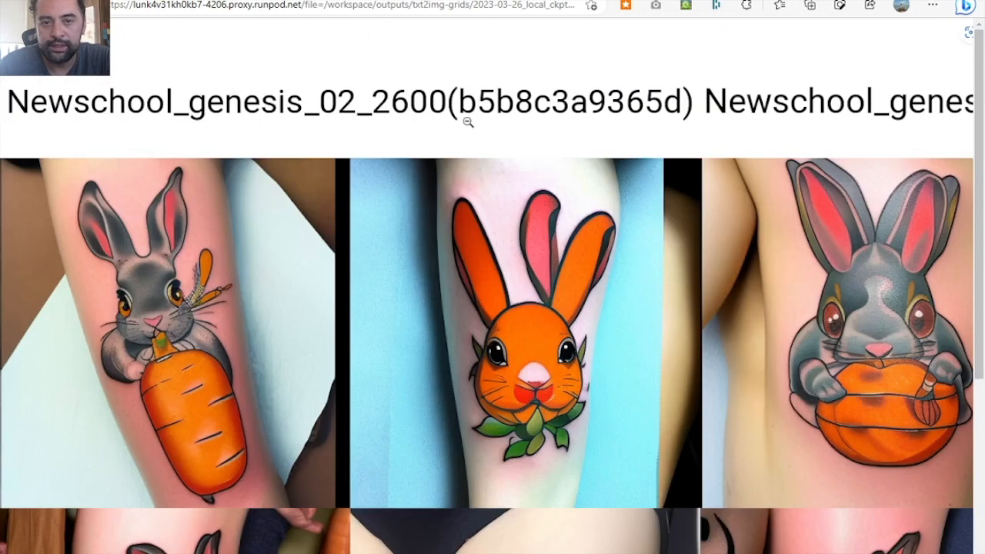
{"action": "scroll", "coordinate": [468, 122], "scroll_direction": "right", "scroll_amount": 8}
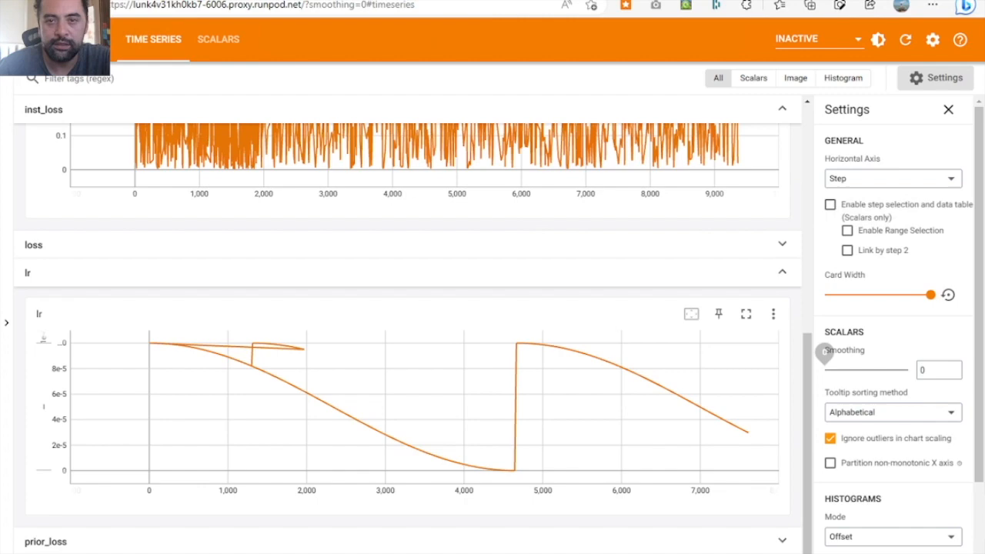
- Return from the TensorBoard learning-rate chart to the comparison grid and review both rabbit rows, focusing on the 5200, 7800 and 9360 versions
{"action": "left_click", "coordinate": [416, 0]}
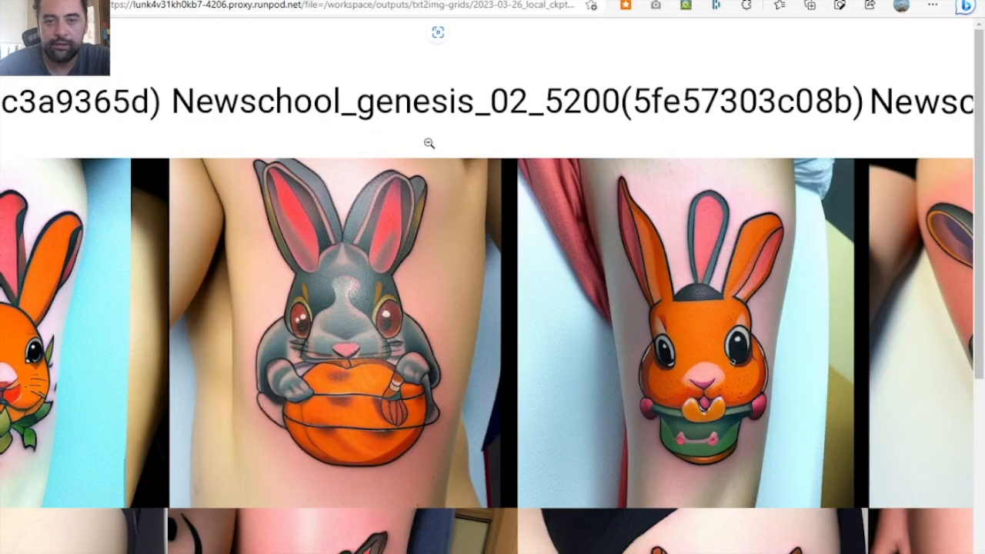
{"action": "scroll", "coordinate": [459, 143], "scroll_direction": "left", "scroll_amount": 5}
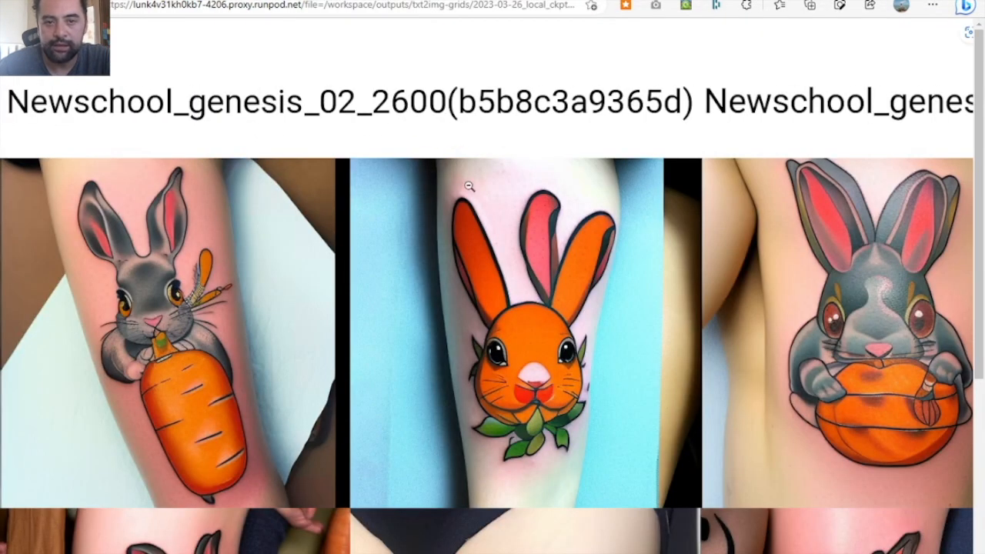
{"action": "scroll", "coordinate": [415, 178], "scroll_direction": "down", "scroll_amount": 1}
{"action": "scroll", "coordinate": [414, 178], "scroll_direction": "right", "scroll_amount": 10}
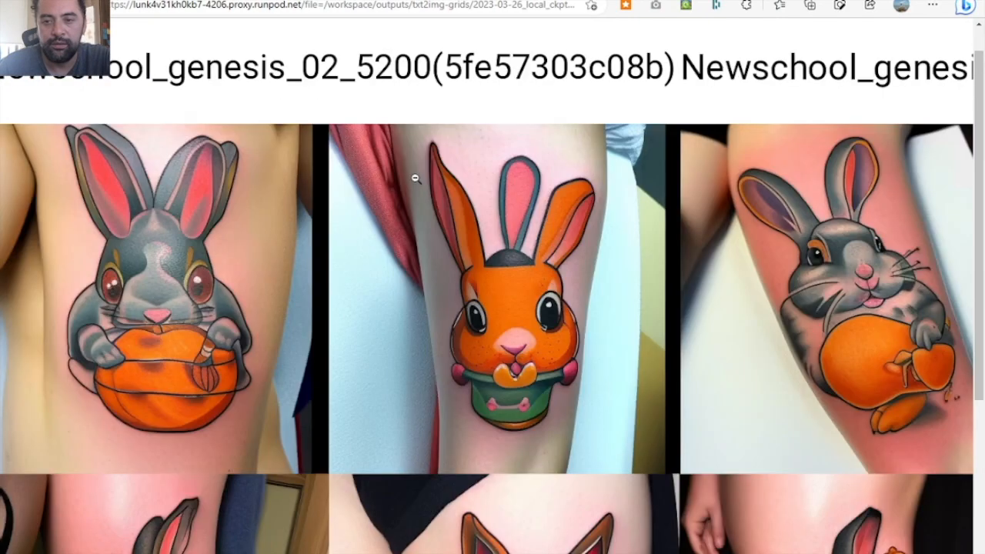
{"action": "scroll", "coordinate": [414, 178], "scroll_direction": "left", "scroll_amount": 3}
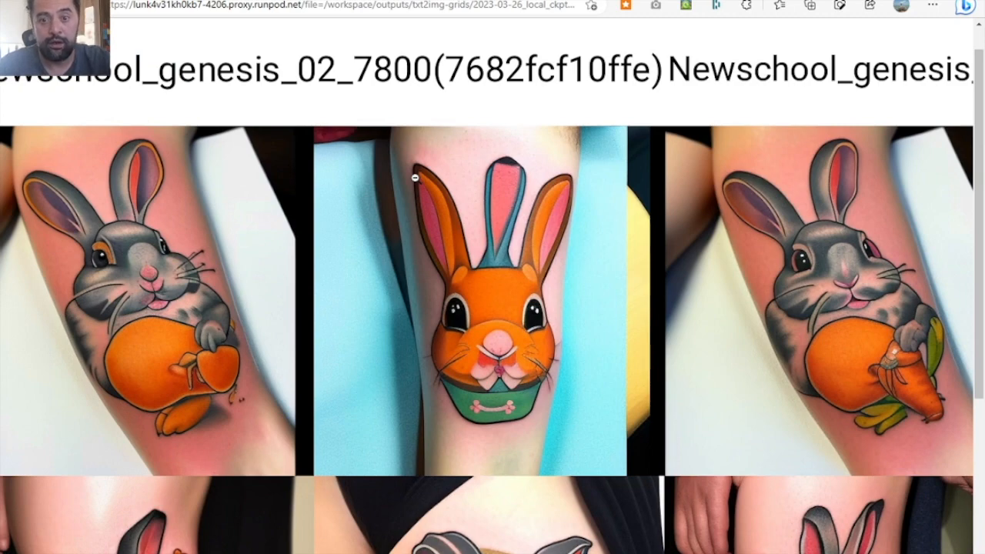
{"action": "scroll", "coordinate": [415, 178], "scroll_direction": "down", "scroll_amount": 2}
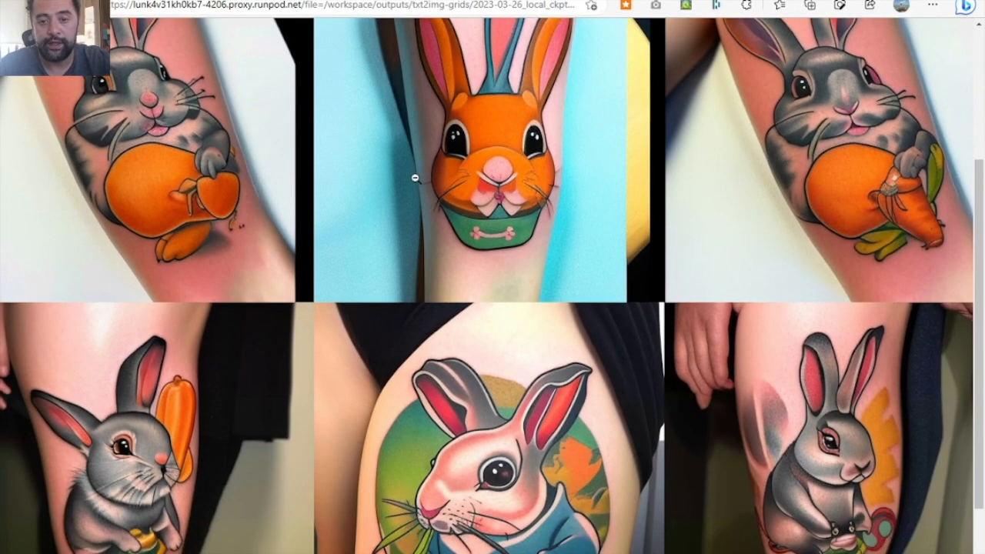
{"action": "scroll", "coordinate": [415, 177], "scroll_direction": "down", "scroll_amount": 1}
{"action": "scroll", "coordinate": [415, 177], "scroll_direction": "right", "scroll_amount": 4}
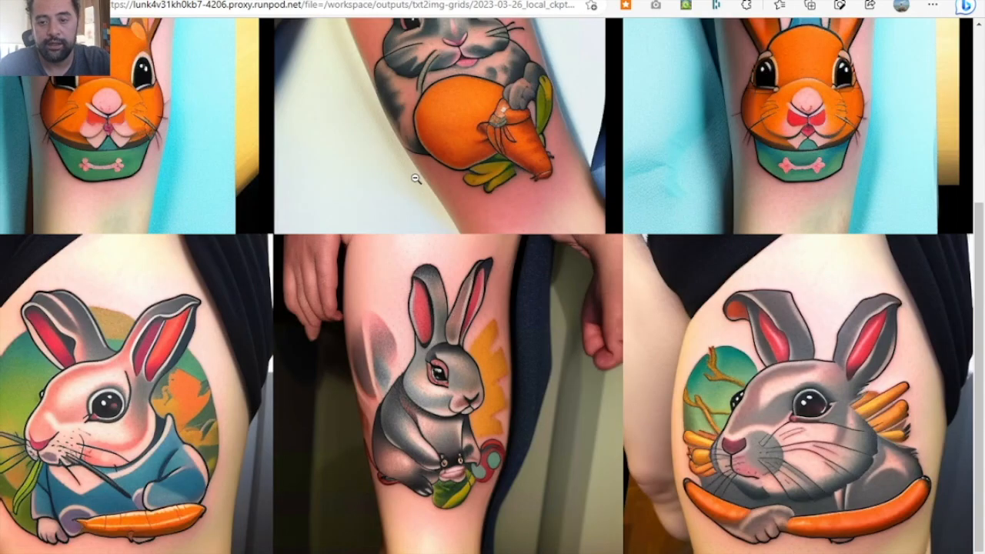
{"action": "scroll", "coordinate": [414, 177], "scroll_direction": "left", "scroll_amount": 5}
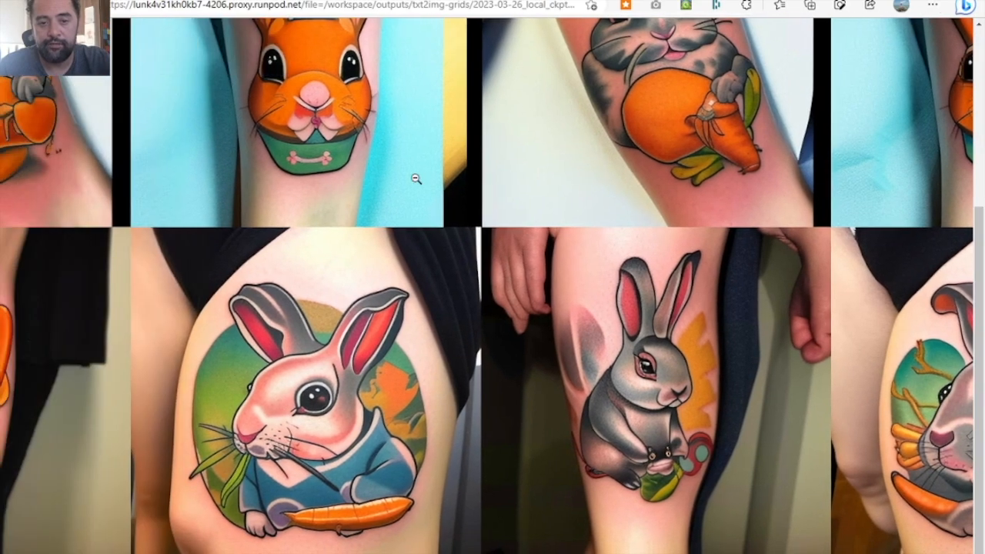
{"action": "scroll", "coordinate": [414, 178], "scroll_direction": "left", "scroll_amount": 2}
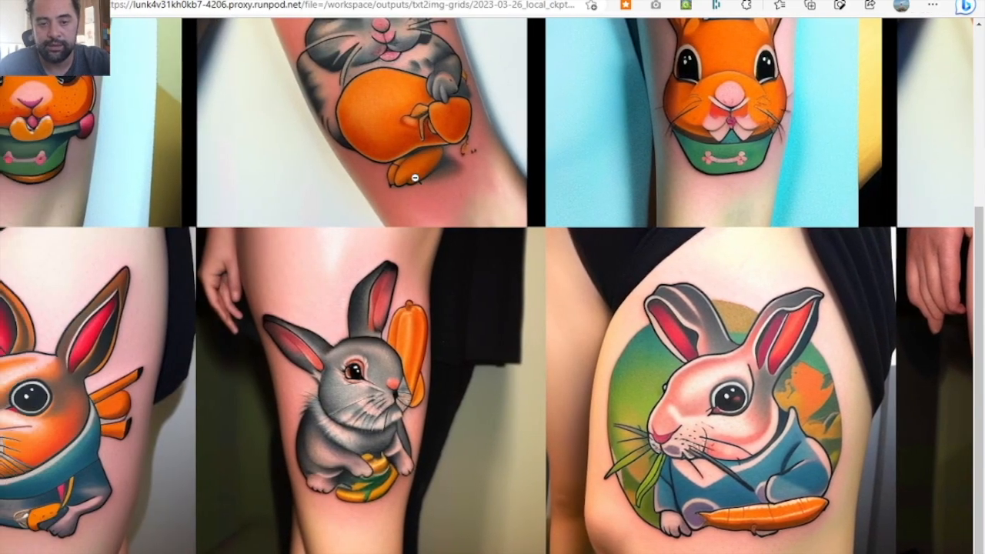
{"action": "scroll", "coordinate": [414, 177], "scroll_direction": "up", "scroll_amount": 3}
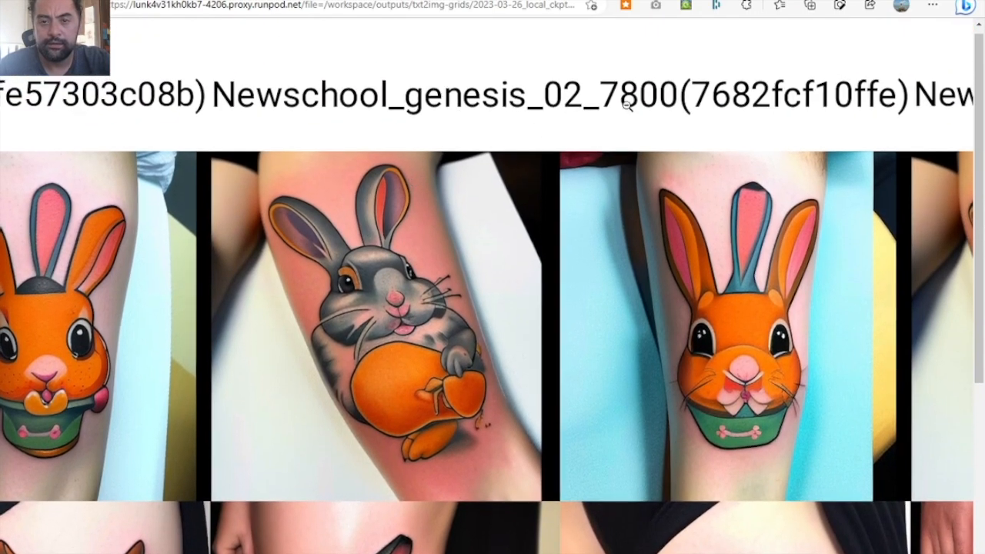
{"action": "scroll", "coordinate": [454, 250], "scroll_direction": "left", "scroll_amount": 5}
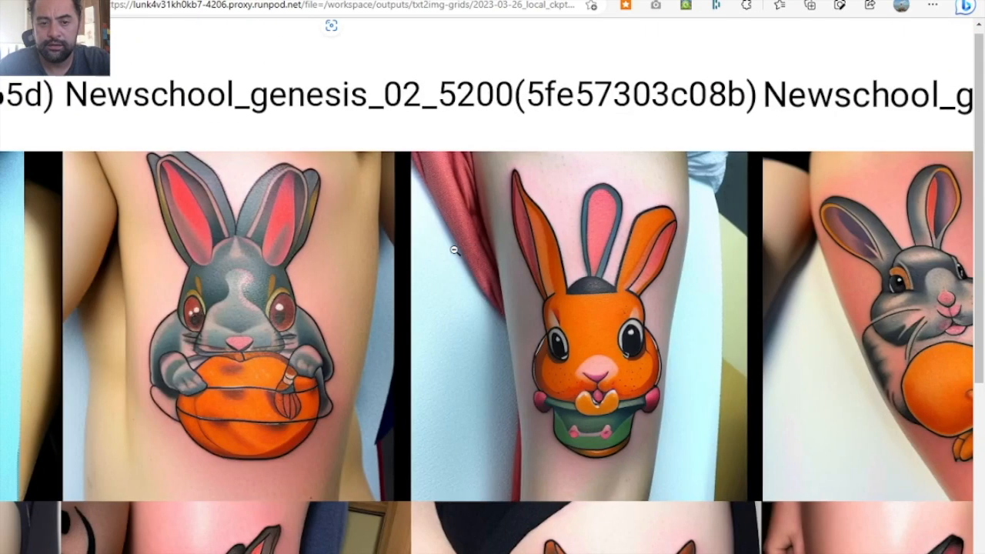
{"action": "scroll", "coordinate": [454, 250], "scroll_direction": "right", "scroll_amount": 5}
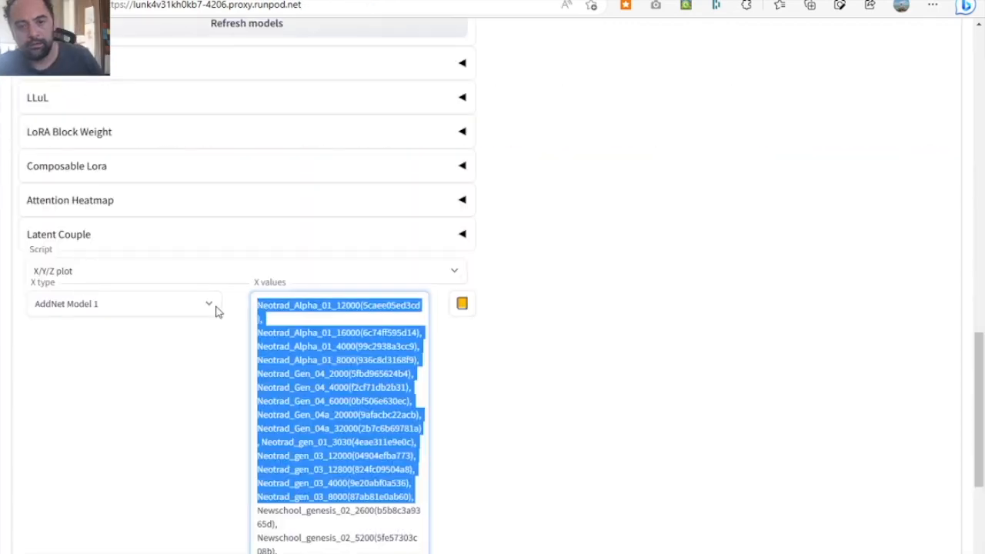
- Delete the selected Neotrad entries from the X values and choose Newschool_genesis_02_7800 as Model 1 under Additional Networks
{"action": "key", "text": "BackSpace"}
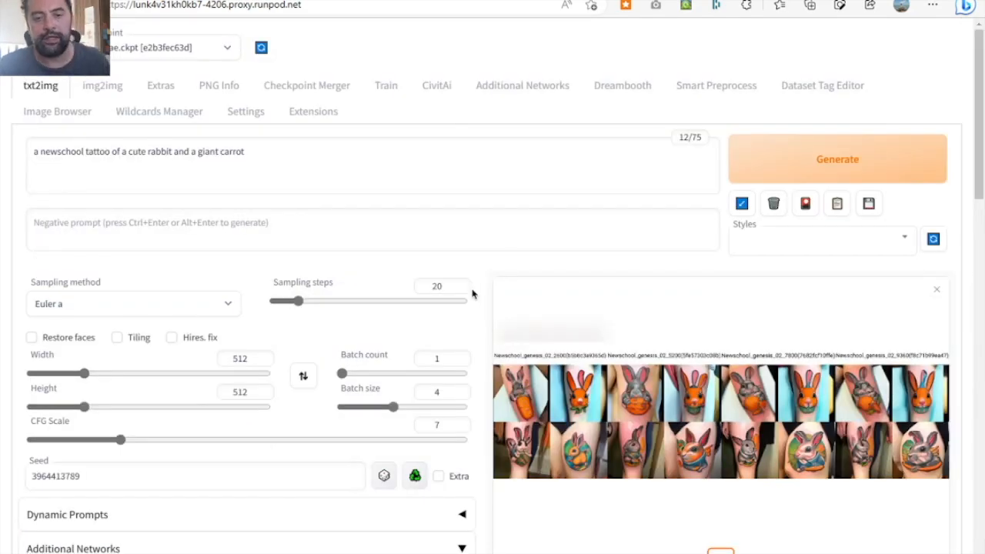
{"action": "scroll", "coordinate": [472, 294], "scroll_direction": "down", "scroll_amount": 2}
{"action": "scroll", "coordinate": [473, 293], "scroll_direction": "down", "scroll_amount": 3}
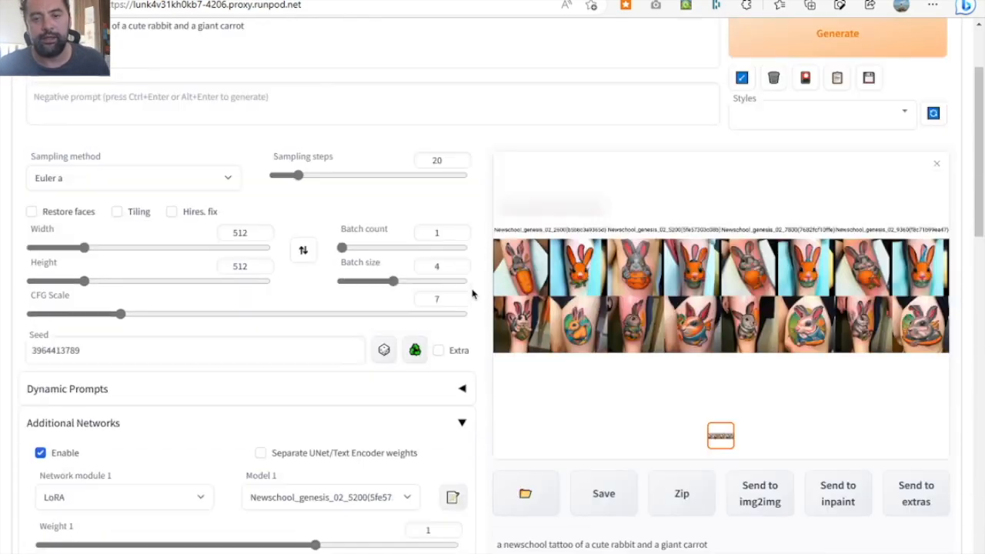
{"action": "scroll", "coordinate": [473, 293], "scroll_direction": "down", "scroll_amount": 3}
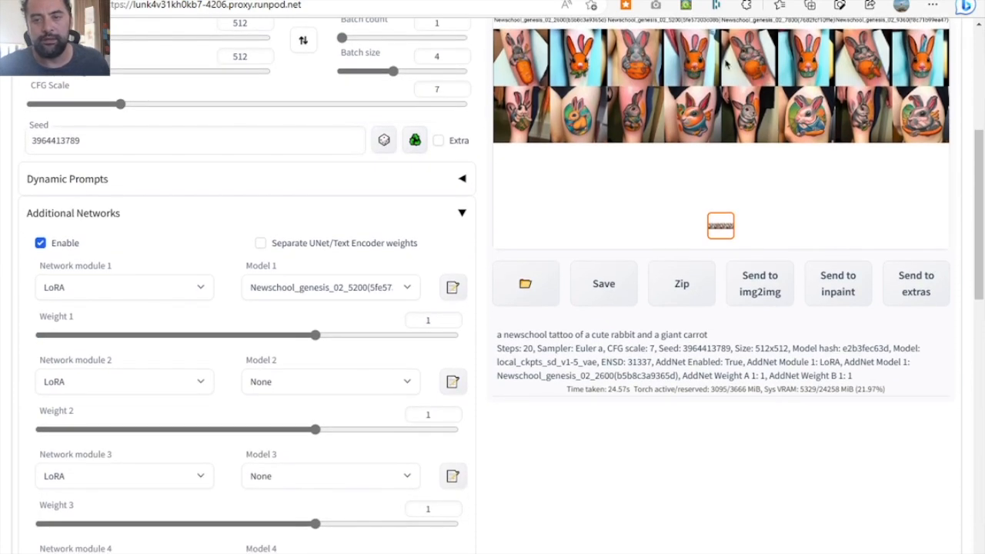
{"action": "scroll", "coordinate": [496, 373], "scroll_direction": "down", "scroll_amount": 1}
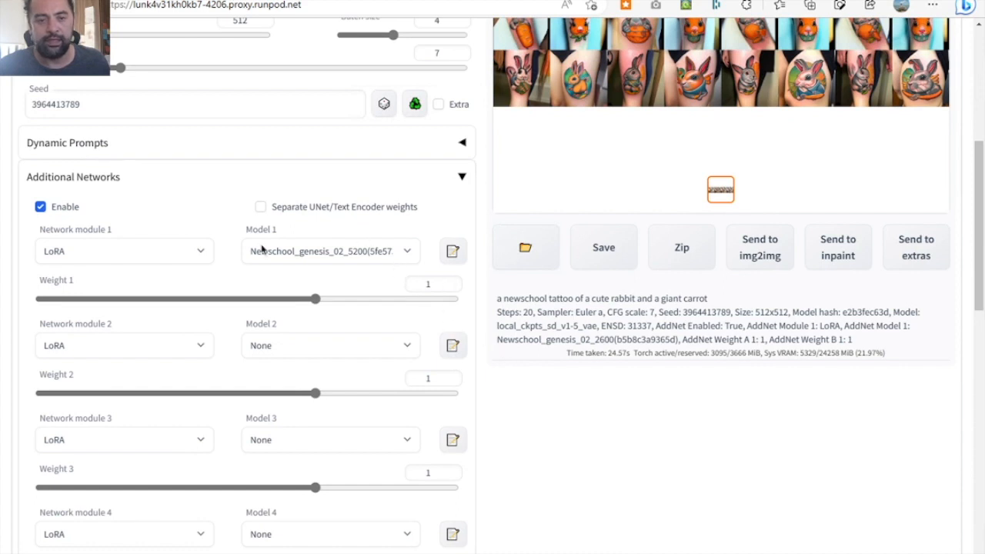
{"action": "left_click", "coordinate": [377, 252]}
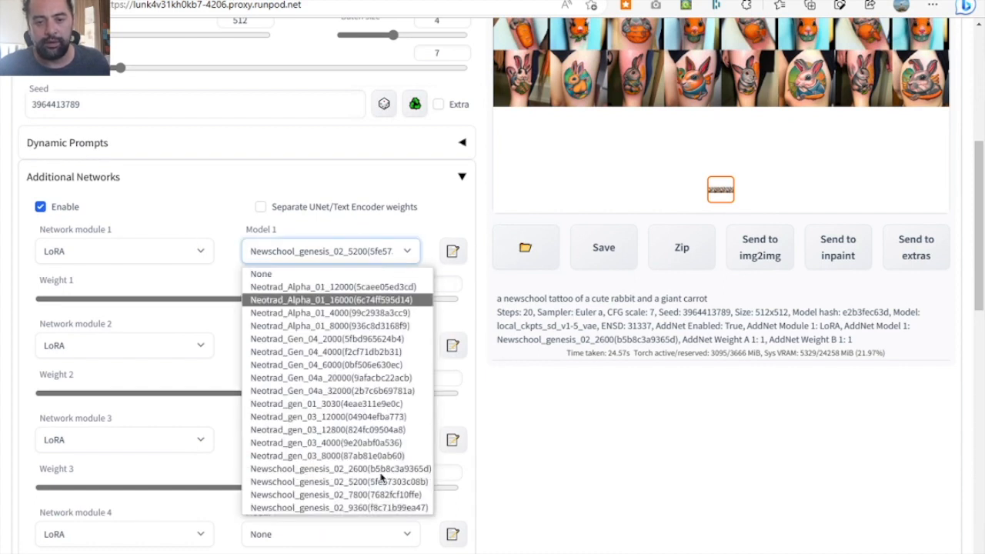
{"action": "left_click", "coordinate": [386, 496]}
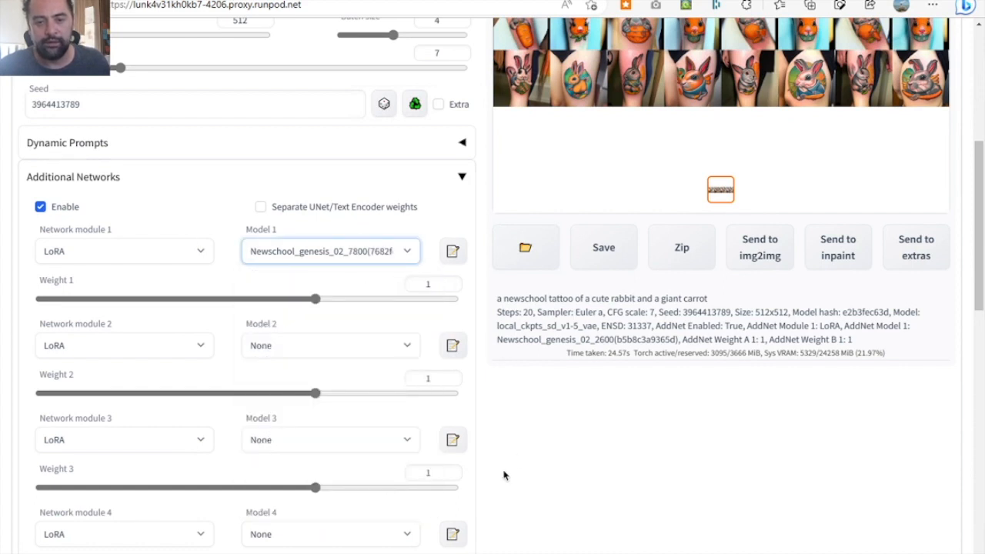
- Collapse the Additional Networks section and set the Script option to None instead of X/Y/Z plot
{"action": "scroll", "coordinate": [504, 475], "scroll_direction": "down", "scroll_amount": 5}
{"action": "scroll", "coordinate": [504, 475], "scroll_direction": "up", "scroll_amount": 9}
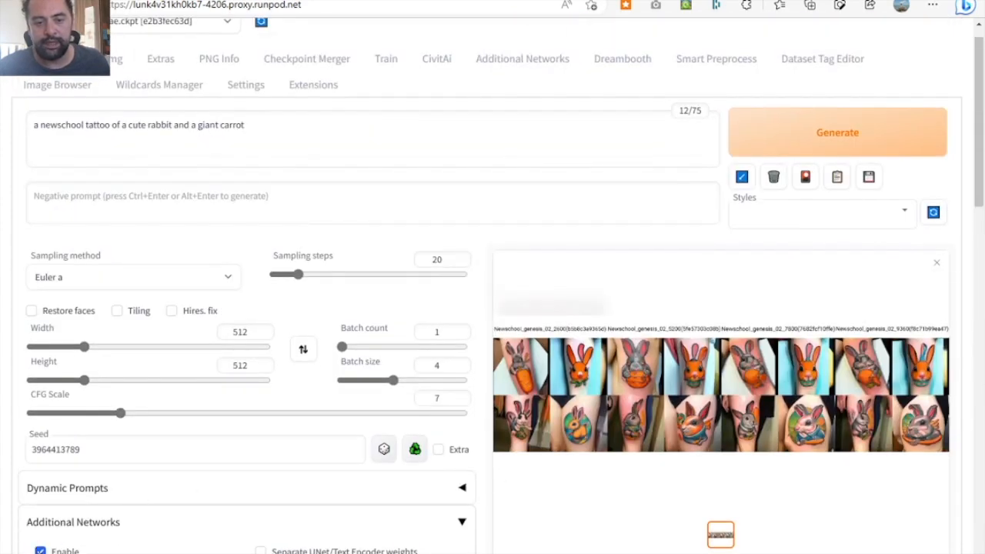
{"action": "left_click", "coordinate": [462, 522]}
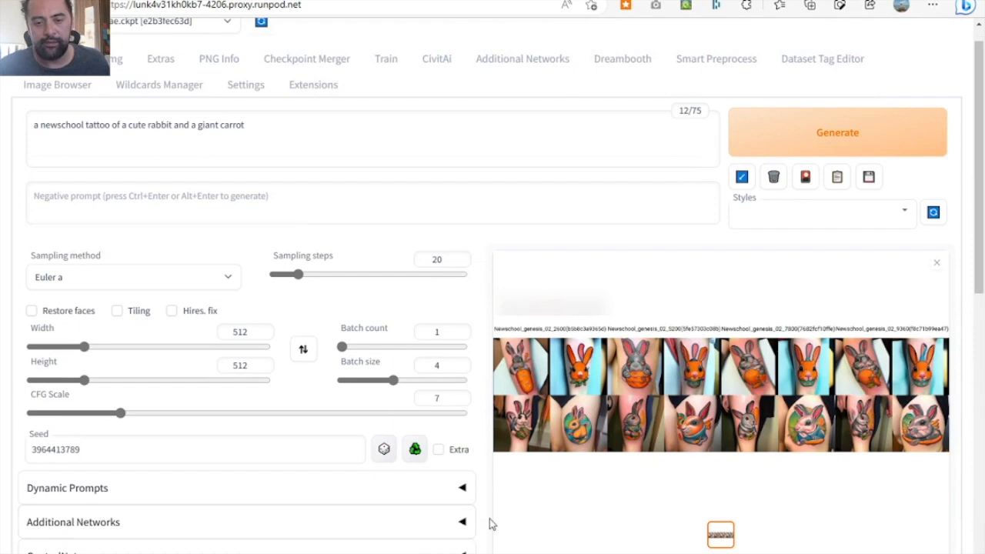
{"action": "scroll", "coordinate": [488, 524], "scroll_direction": "down", "scroll_amount": 1}
{"action": "scroll", "coordinate": [491, 523], "scroll_direction": "down", "scroll_amount": 15}
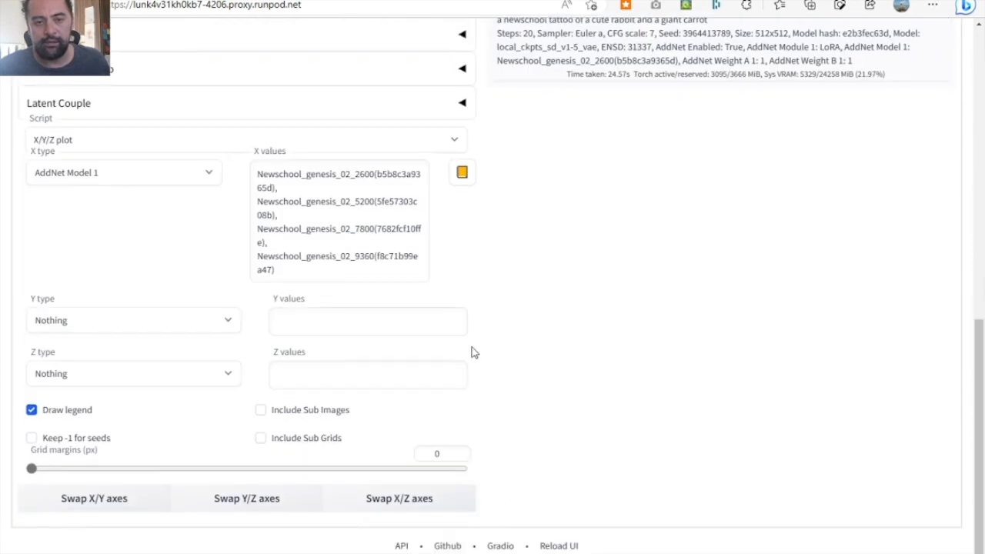
{"action": "left_click", "coordinate": [454, 142]}
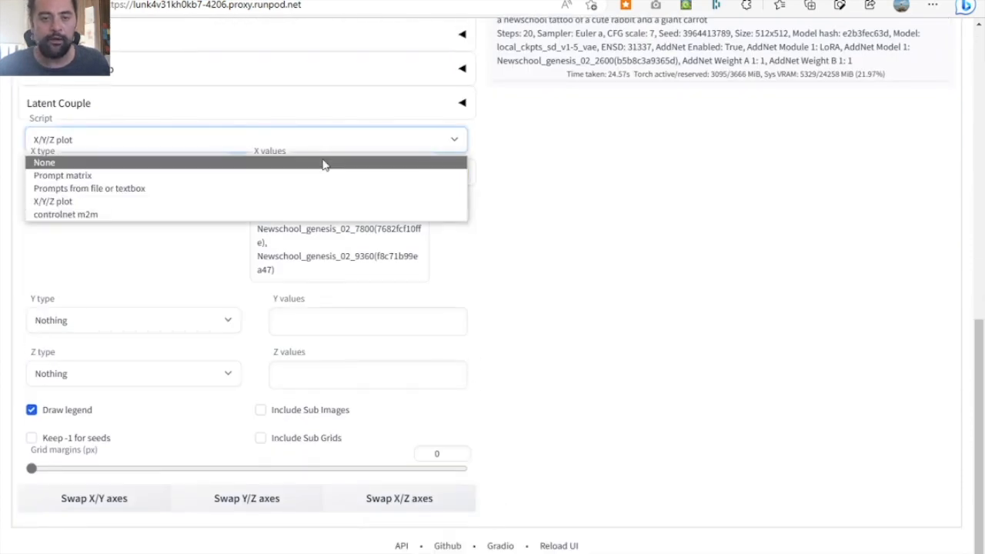
{"action": "left_click", "coordinate": [323, 160]}
- Add the Newschool_genesis_02_7800 LoRA to the prompt from the extra networks' Lora cards, and close the card view
{"action": "scroll", "coordinate": [581, 263], "scroll_direction": "up", "scroll_amount": 15}
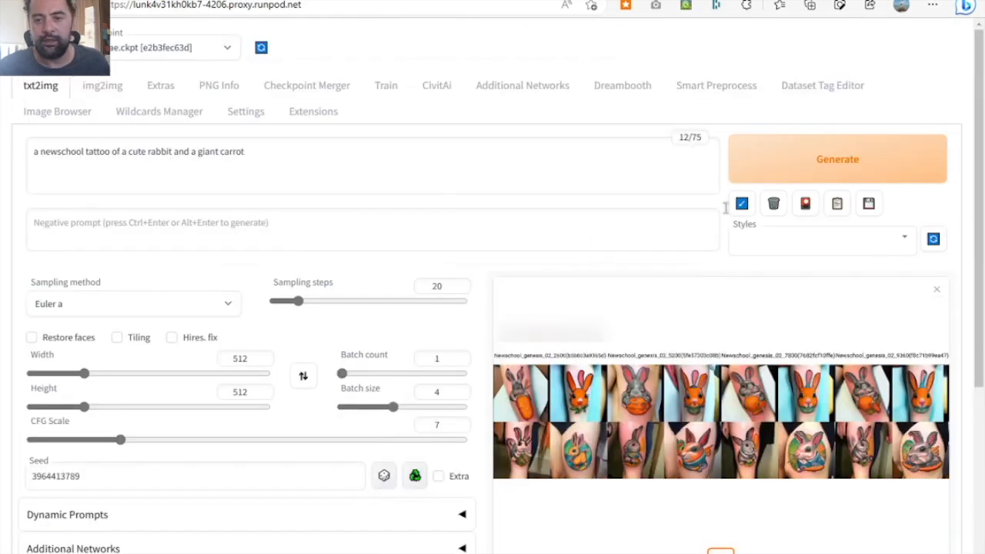
{"action": "left_click", "coordinate": [803, 206]}
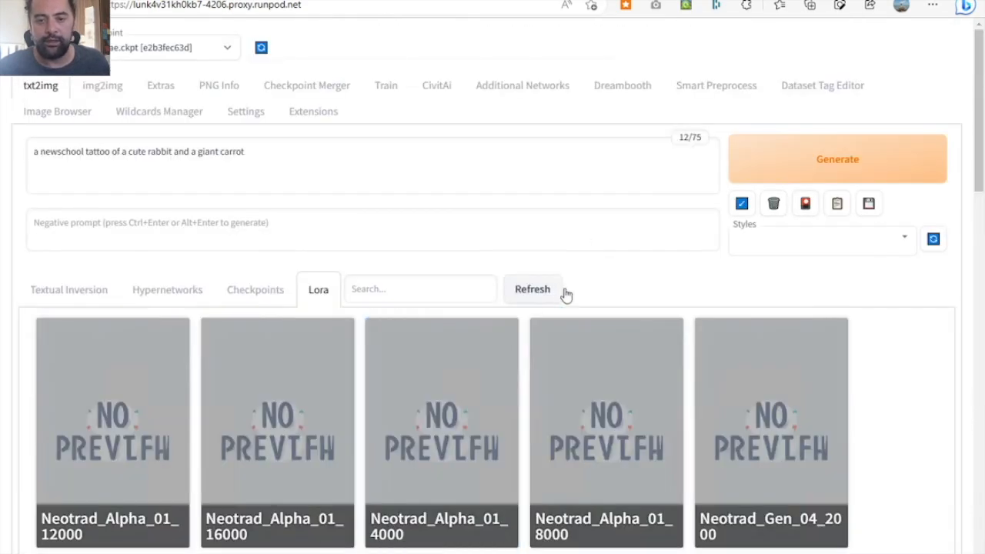
{"action": "scroll", "coordinate": [548, 456], "scroll_direction": "down", "scroll_amount": 3}
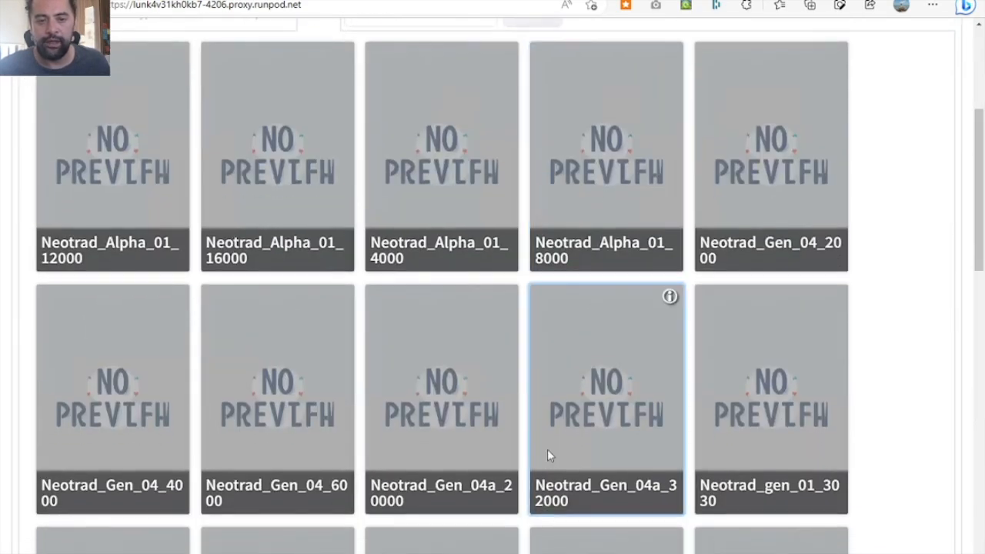
{"action": "scroll", "coordinate": [548, 454], "scroll_direction": "down", "scroll_amount": 3}
{"action": "scroll", "coordinate": [548, 454], "scroll_direction": "down", "scroll_amount": 4}
{"action": "scroll", "coordinate": [545, 455], "scroll_direction": "up", "scroll_amount": 1}
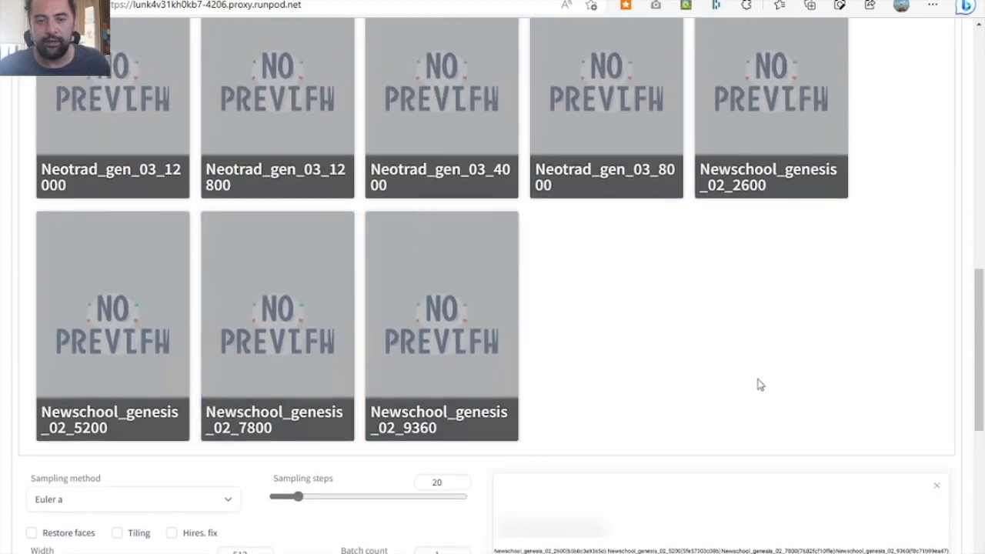
{"action": "scroll", "coordinate": [758, 386], "scroll_direction": "up", "scroll_amount": 5}
{"action": "scroll", "coordinate": [758, 386], "scroll_direction": "up", "scroll_amount": 3}
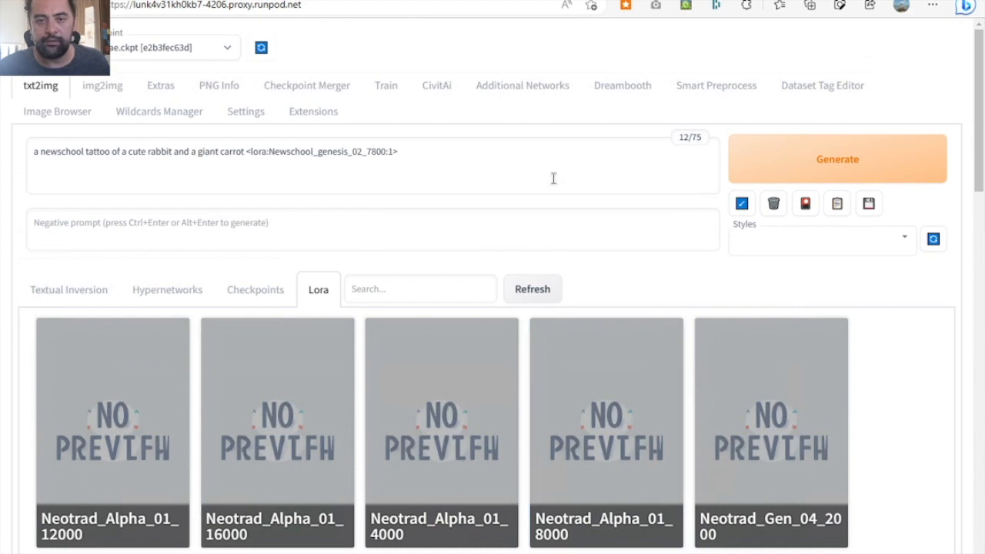
{"action": "left_click", "coordinate": [808, 206]}
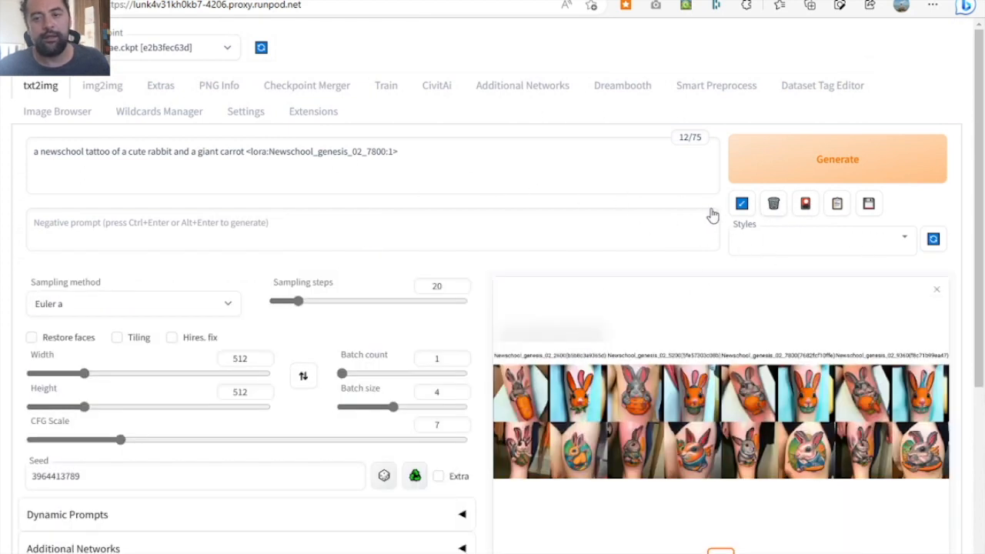
{"action": "left_click", "coordinate": [294, 146]}
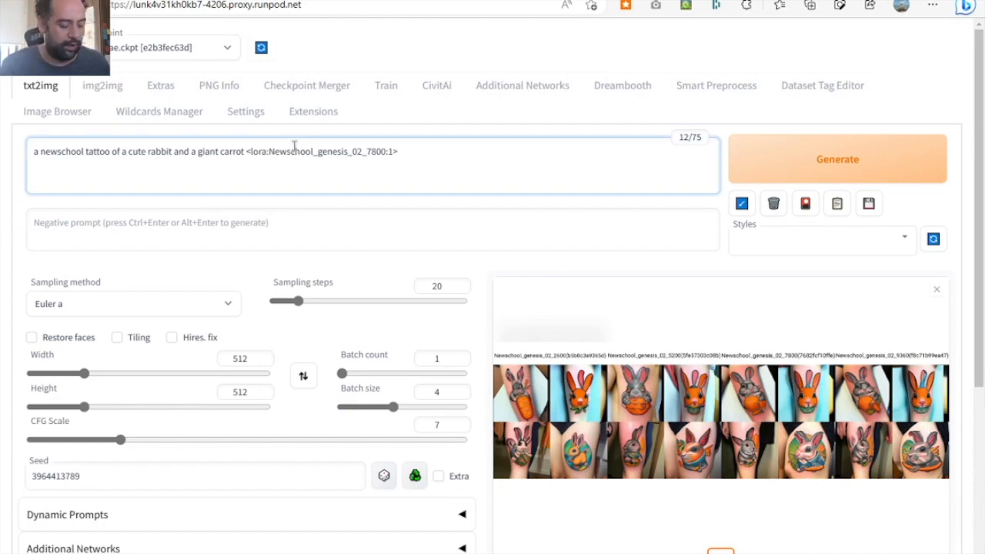
{"action": "key", "text": "ctrl+Up"}
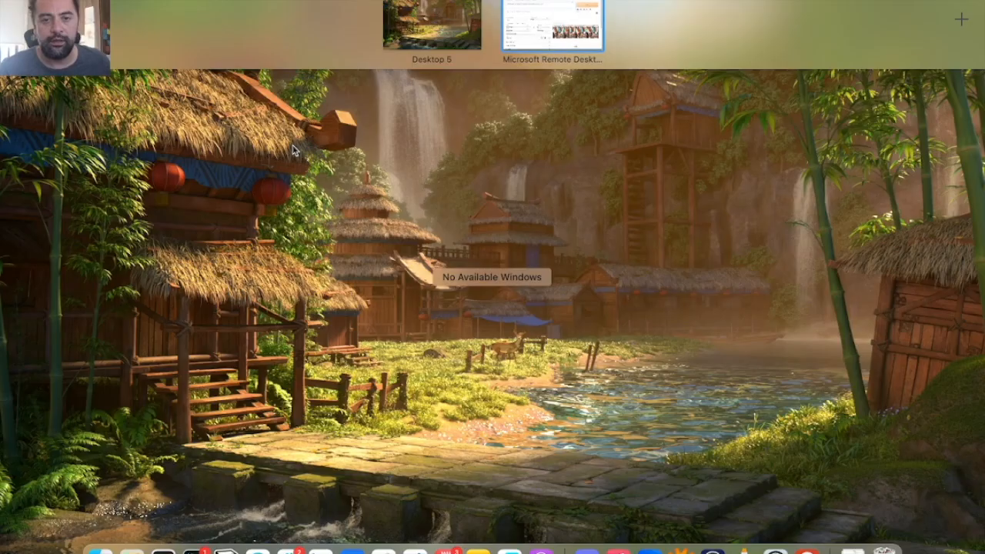
{"action": "key", "text": "ctrl+Up"}
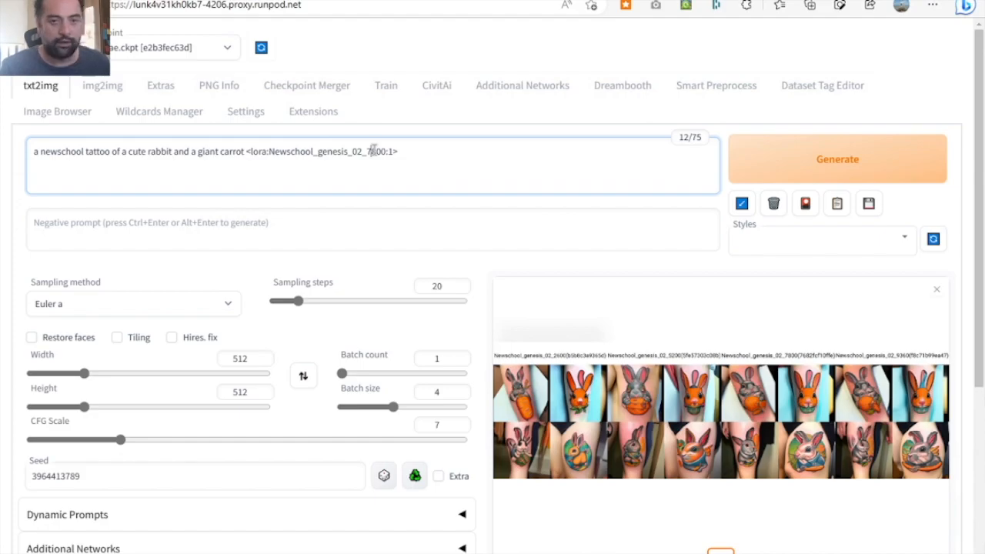
{"action": "key", "text": "ctrl+Up"}
{"action": "key", "text": "ctrl+Up"}
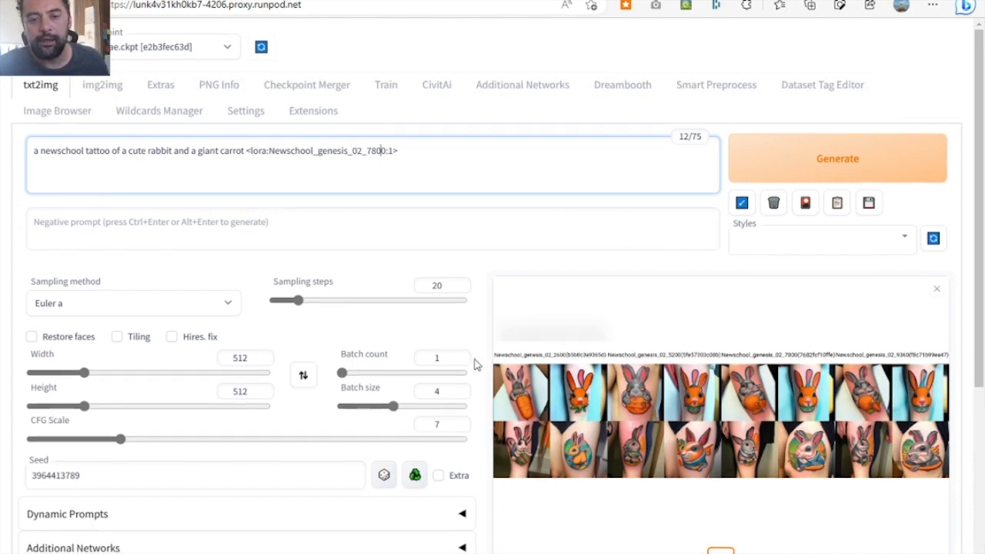
- Reduce the batch size to 2 and set the Script option to X/Y/Z plot
{"action": "scroll", "coordinate": [474, 364], "scroll_direction": "down", "scroll_amount": 1}
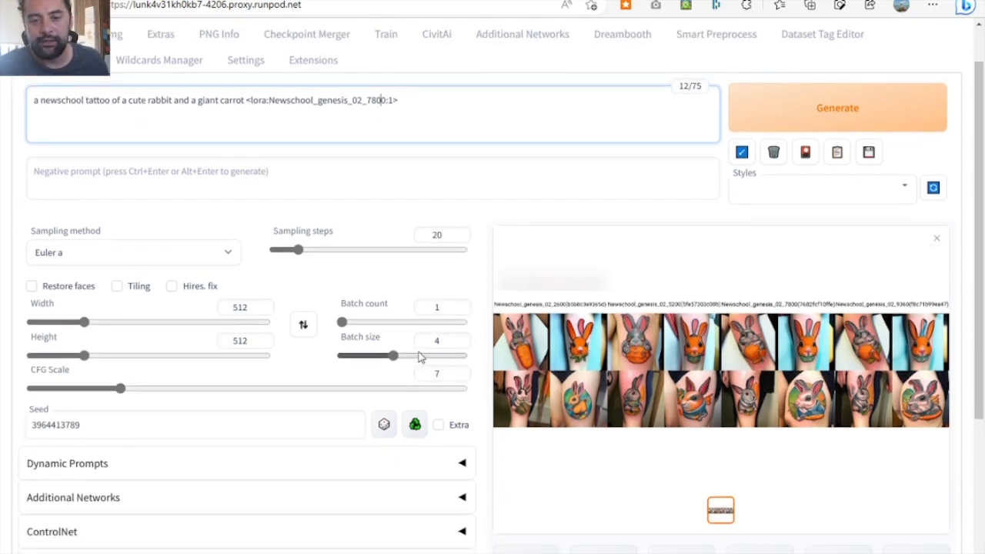
{"action": "left_click_drag", "start_coordinate": [391, 357], "coordinate": [358, 356]}
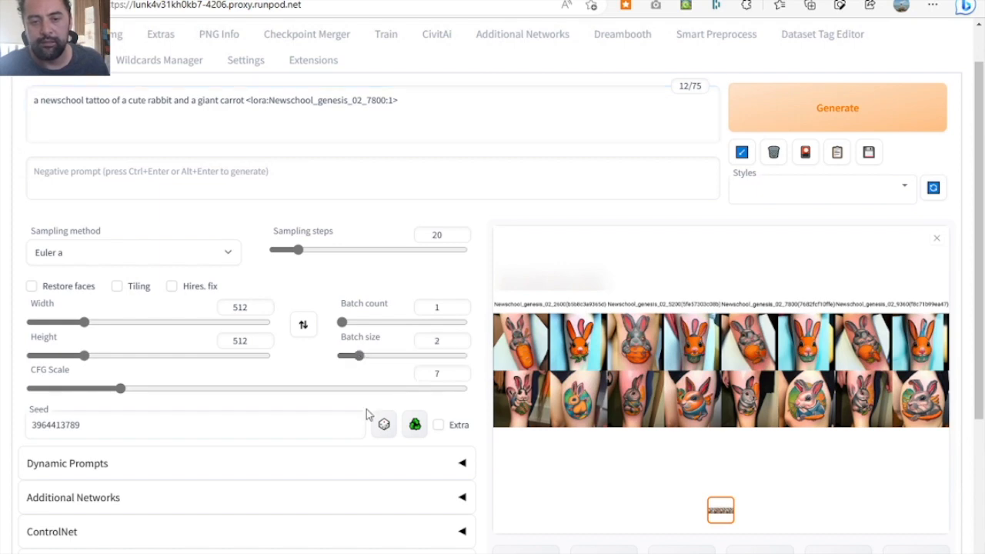
{"action": "scroll", "coordinate": [498, 451], "scroll_direction": "down", "scroll_amount": 3}
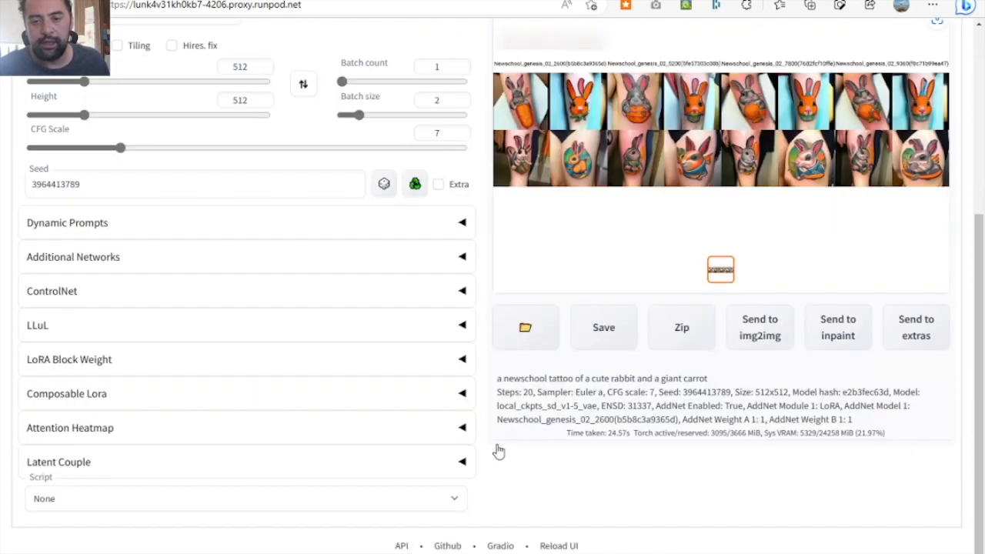
{"action": "left_click", "coordinate": [450, 497]}
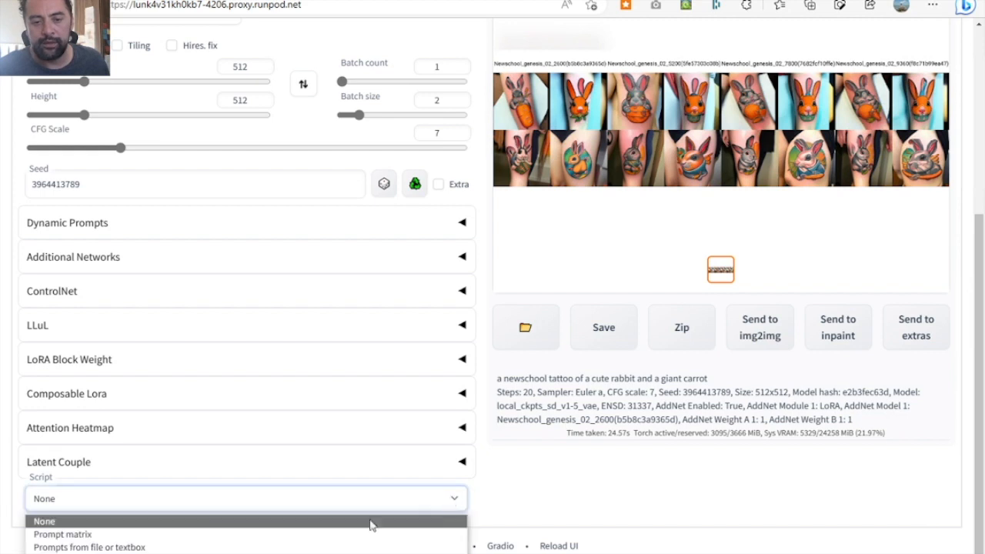
{"action": "left_click", "coordinate": [290, 552]}
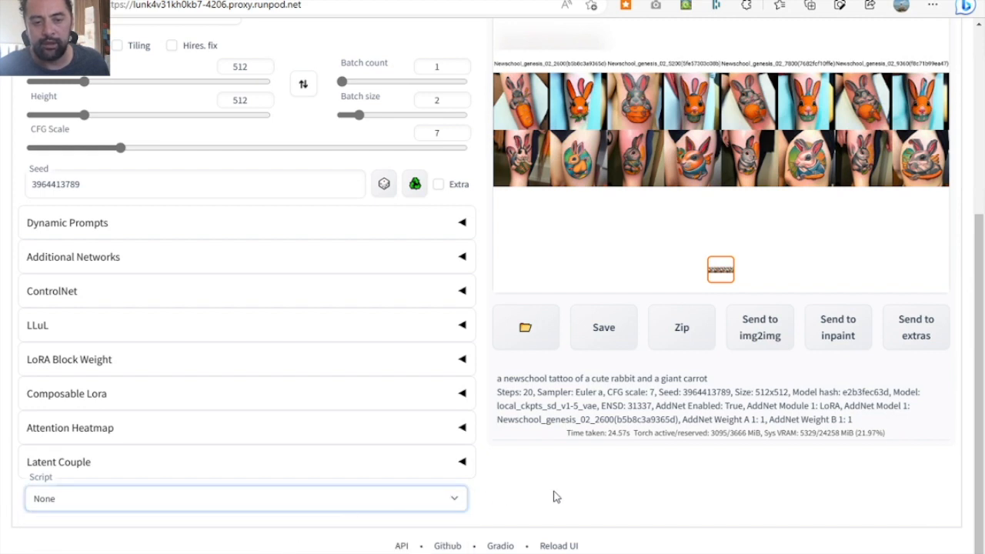
- Set the plot's X type to Sampler and replace the old X values with all available samplers, from Euler a to UniPC
{"action": "scroll", "coordinate": [562, 498], "scroll_direction": "down", "scroll_amount": 1}
{"action": "scroll", "coordinate": [561, 497], "scroll_direction": "down", "scroll_amount": 2}
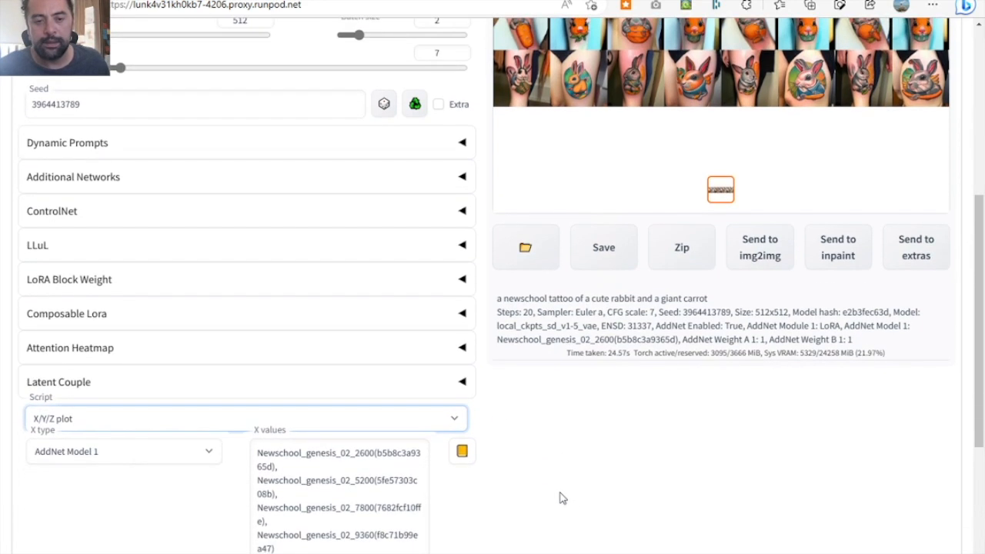
{"action": "left_click", "coordinate": [206, 425]}
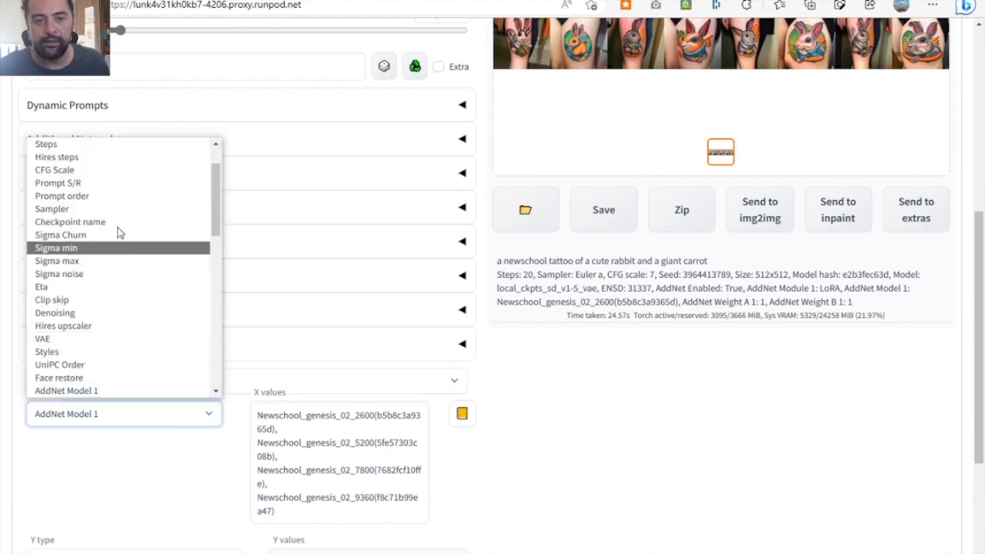
{"action": "left_click", "coordinate": [111, 209]}
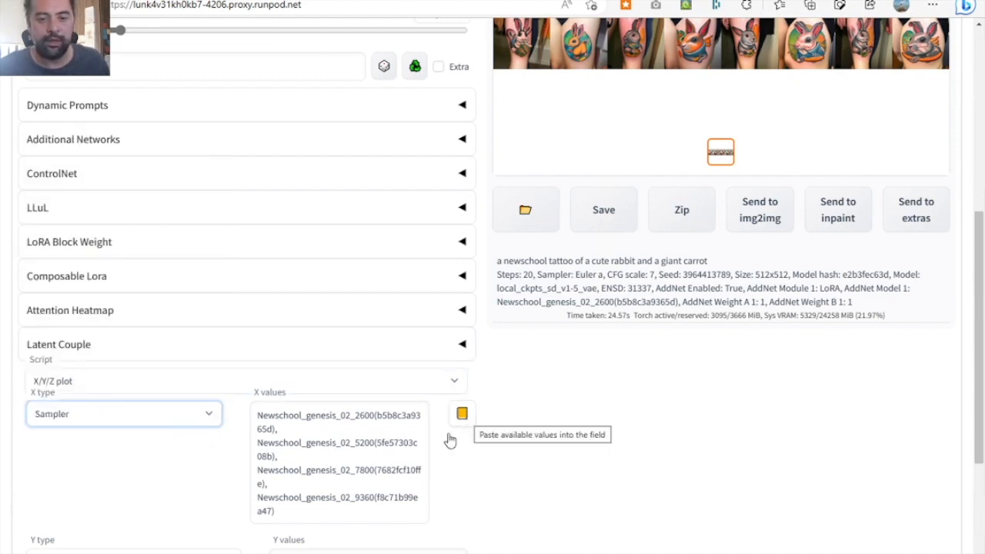
{"action": "left_click", "coordinate": [387, 470]}
{"action": "key", "text": "ctrl+a"}
{"action": "key", "text": "BackSpace"}
{"action": "left_click", "coordinate": [461, 413]}
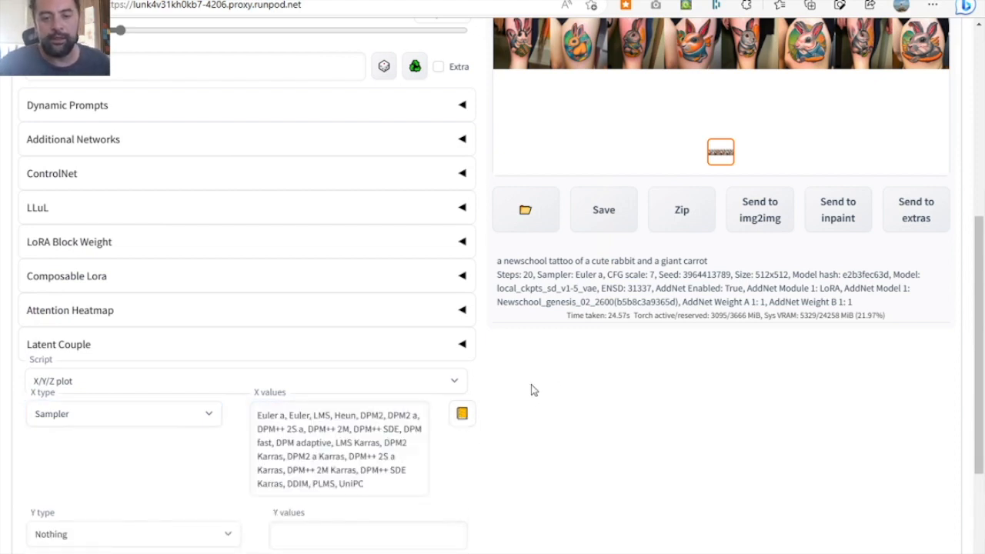
{"action": "scroll", "coordinate": [549, 396], "scroll_direction": "up", "scroll_amount": 5}
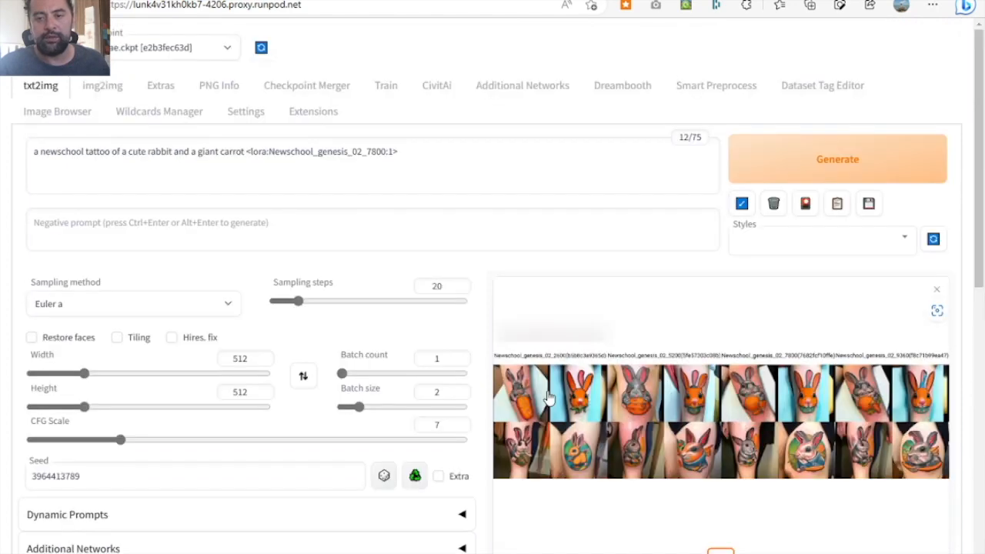
{"action": "left_click", "coordinate": [737, 147]}
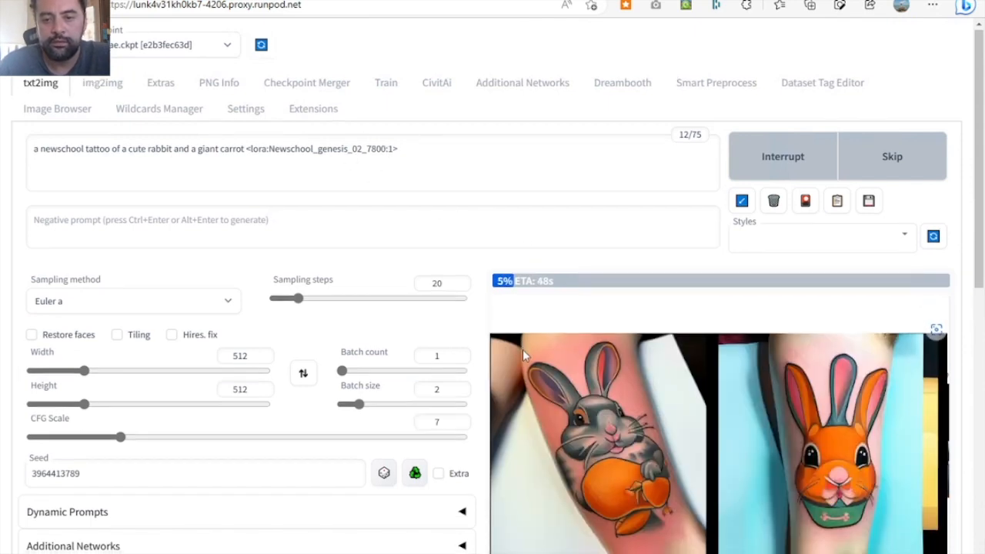
{"action": "scroll", "coordinate": [522, 349], "scroll_direction": "down", "scroll_amount": 2}
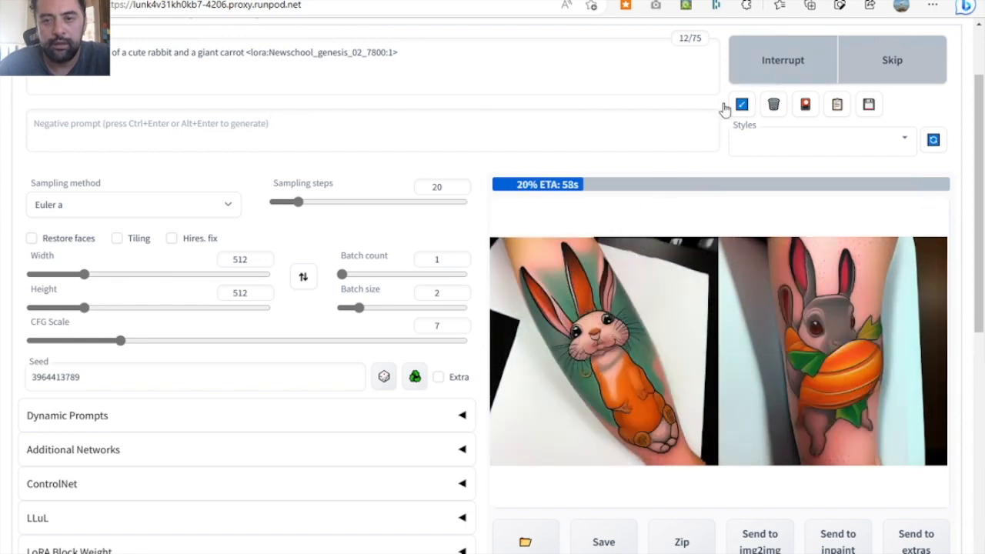
{"action": "left_click", "coordinate": [767, 80]}
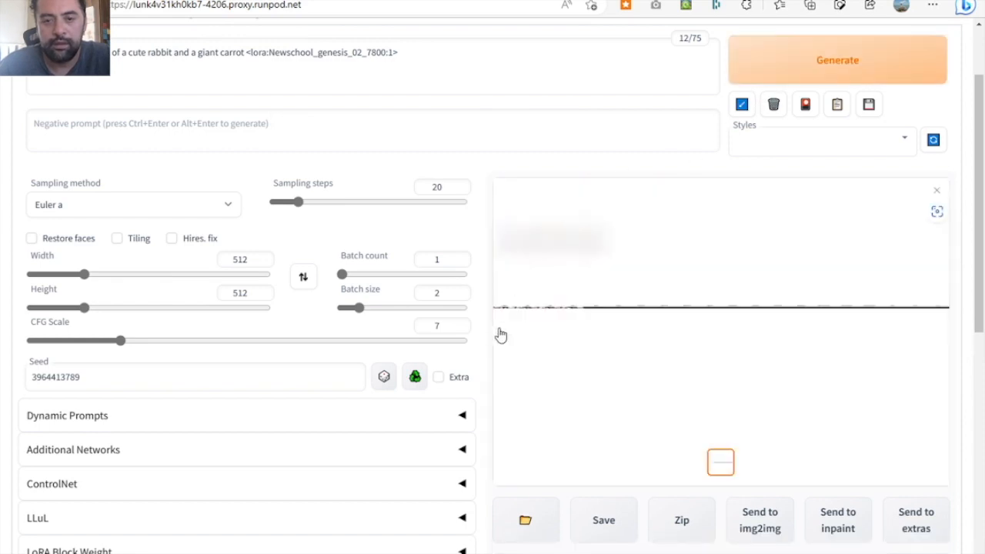
- Set the seed to random (-1) and generate the sampler comparison grid for the rabbit and carrot prompt
{"action": "left_click", "coordinate": [384, 377]}
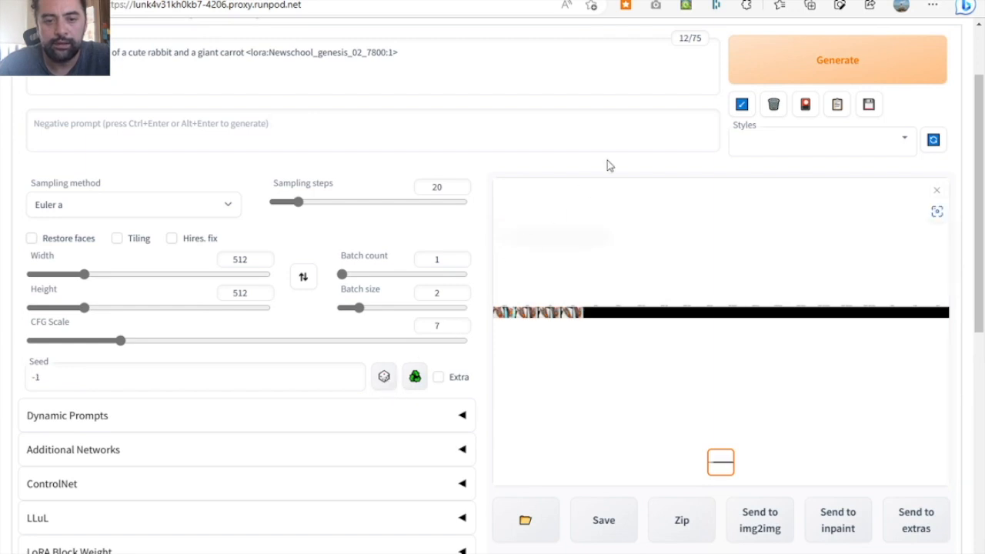
{"action": "left_click", "coordinate": [822, 71]}
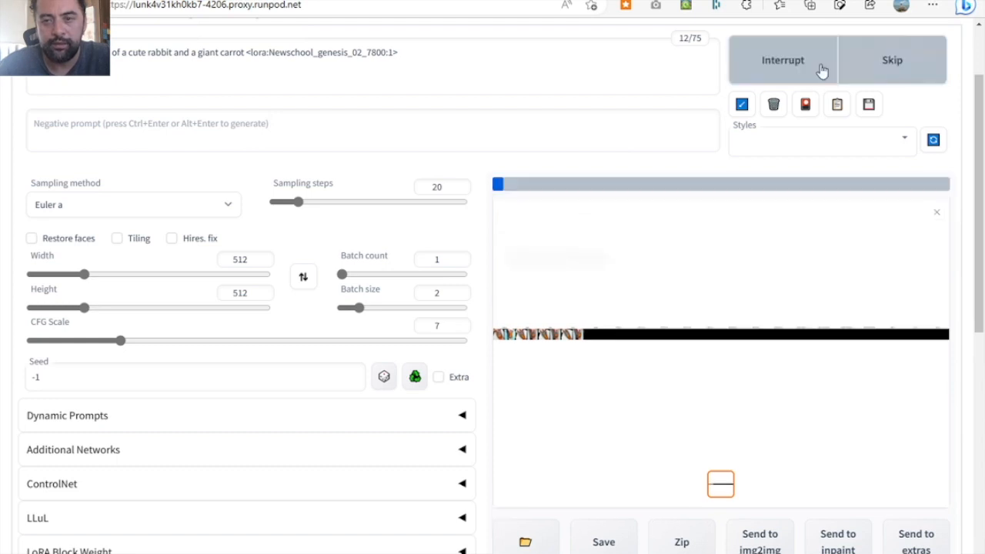
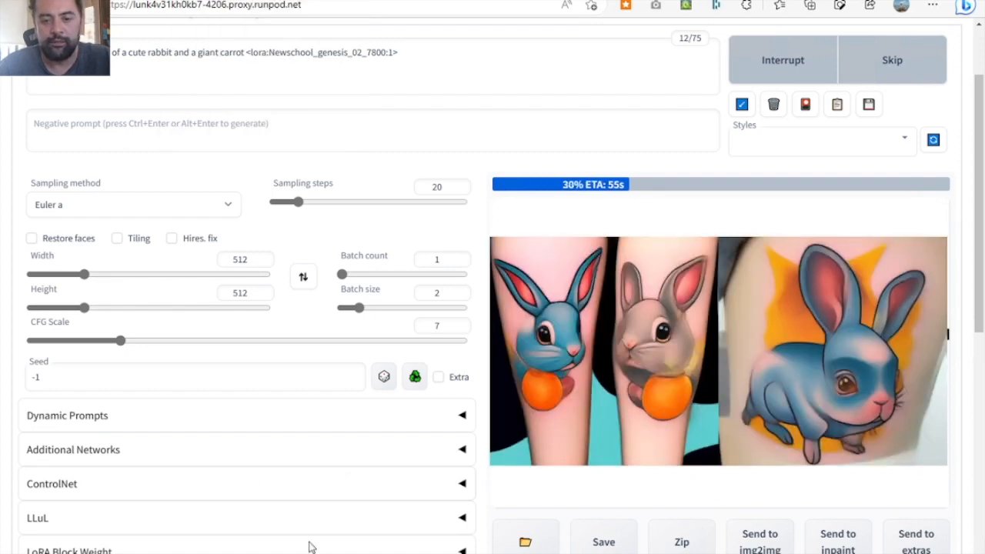
- Switch to the terminal's second tmux window and stop the running TensorBoard server
{"action": "key", "text": "alt+Tab"}
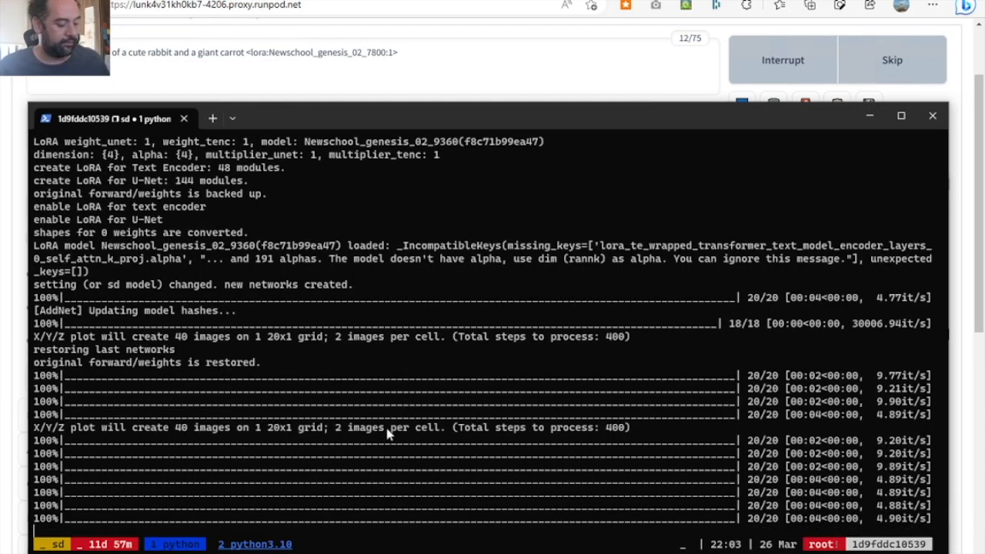
{"action": "key", "text": "ctrl+b"}
{"action": "key", "text": "n"}
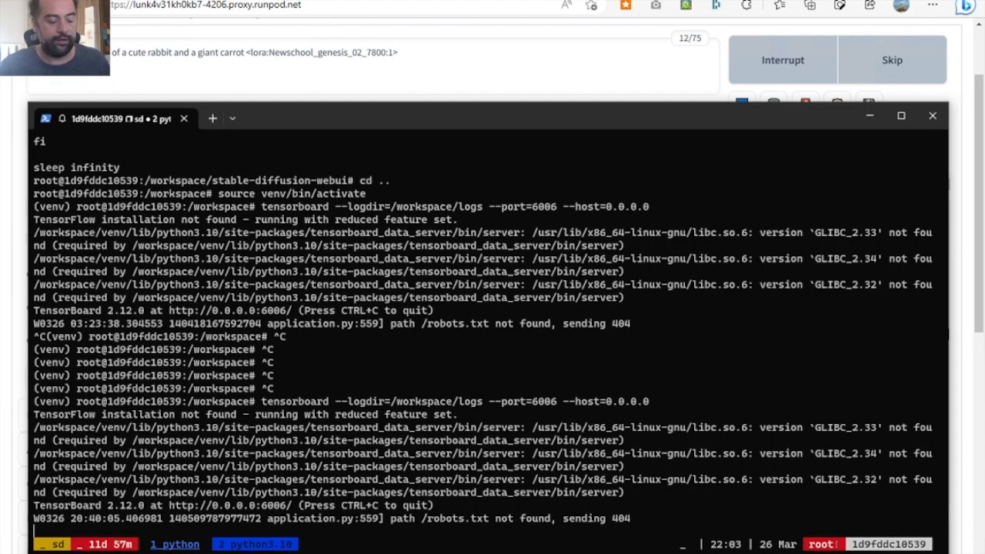
{"action": "key", "text": "ctrl+c"}
{"action": "key", "text": "ctrl+c"}
{"action": "key", "text": "ctrl+c"}
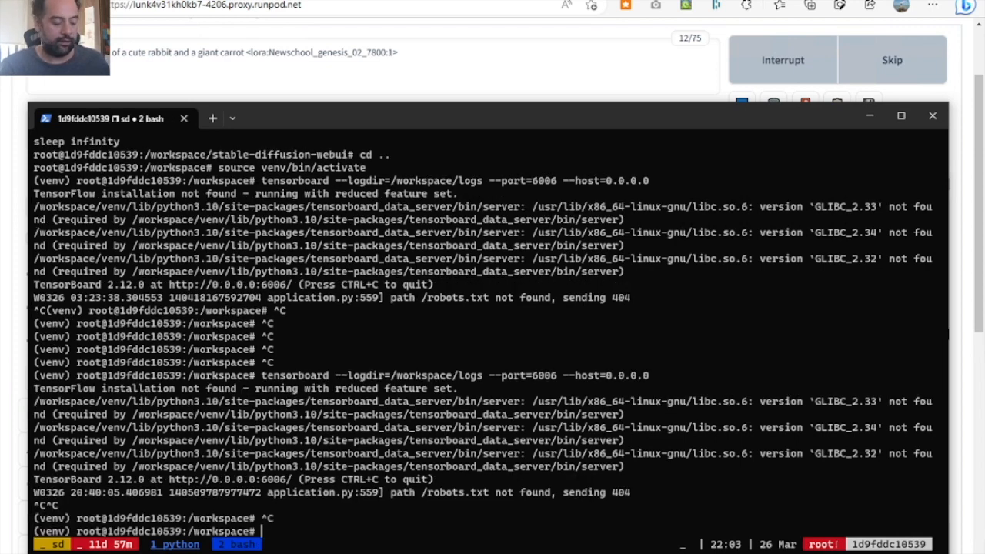
- Clear the terminal and recall the command tensorboard --logdir=/workspace/logs --port=6006 --host=0.0.0.0 at the prompt without running it
{"action": "type", "text": "clear"}
{"action": "key", "text": "Return"}
{"action": "key", "text": "Up"}
{"action": "key", "text": "Up"}
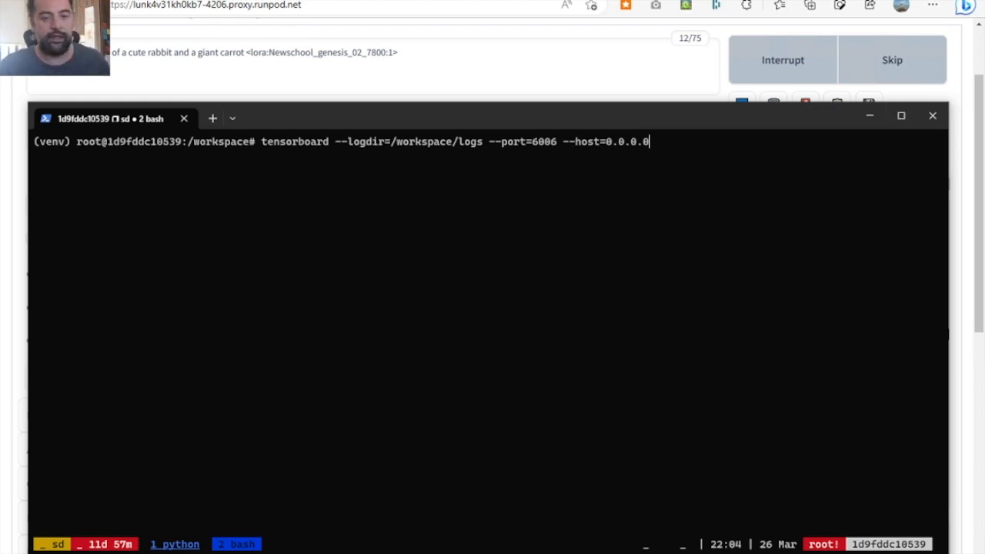
- Check the image generation log in the first tmux window and return to the Stable Diffusion web UI in the browser
{"action": "key", "text": "ctrl+b"}
{"action": "key", "text": "1"}
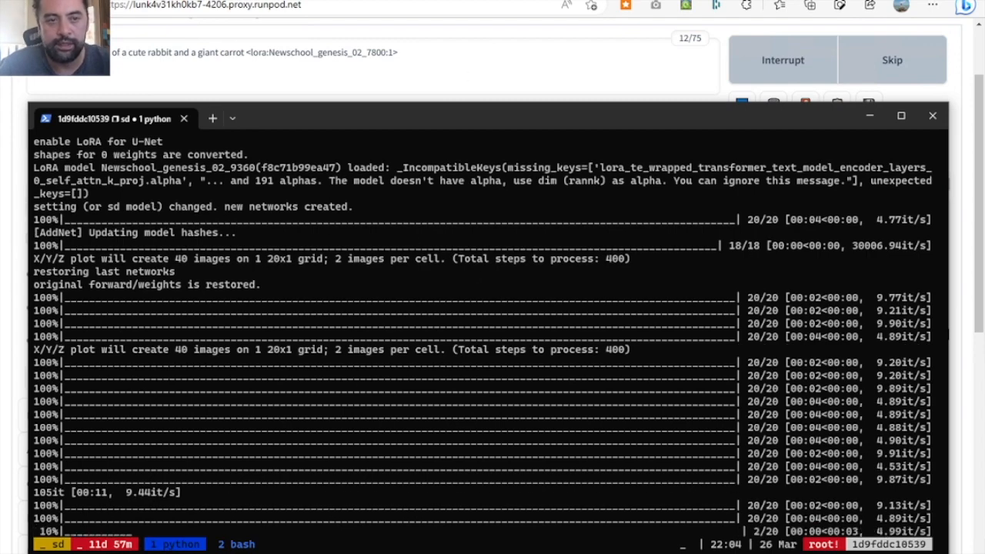
{"action": "key", "text": "alt+Tab"}
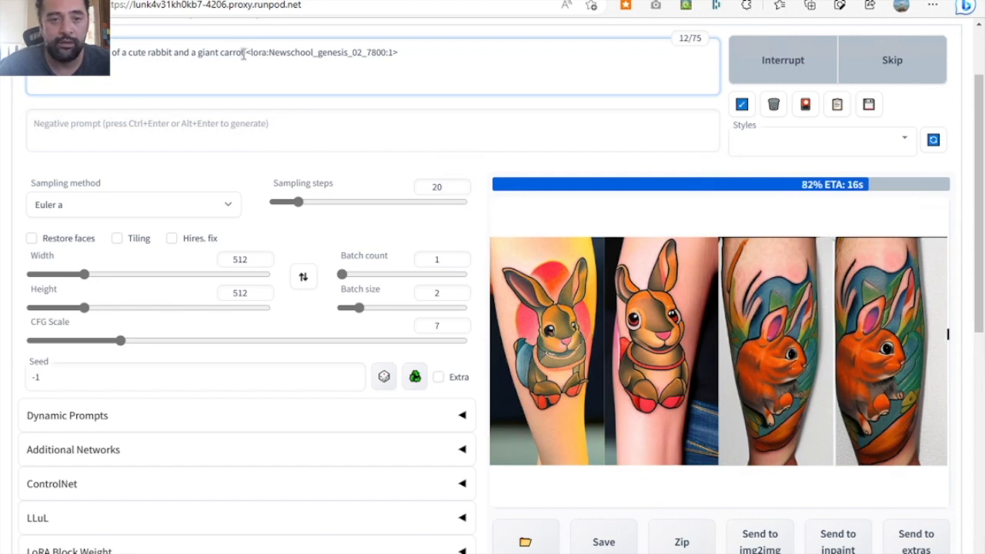
{"action": "left_click_drag", "start_coordinate": [244, 52], "coordinate": [92, 53]}
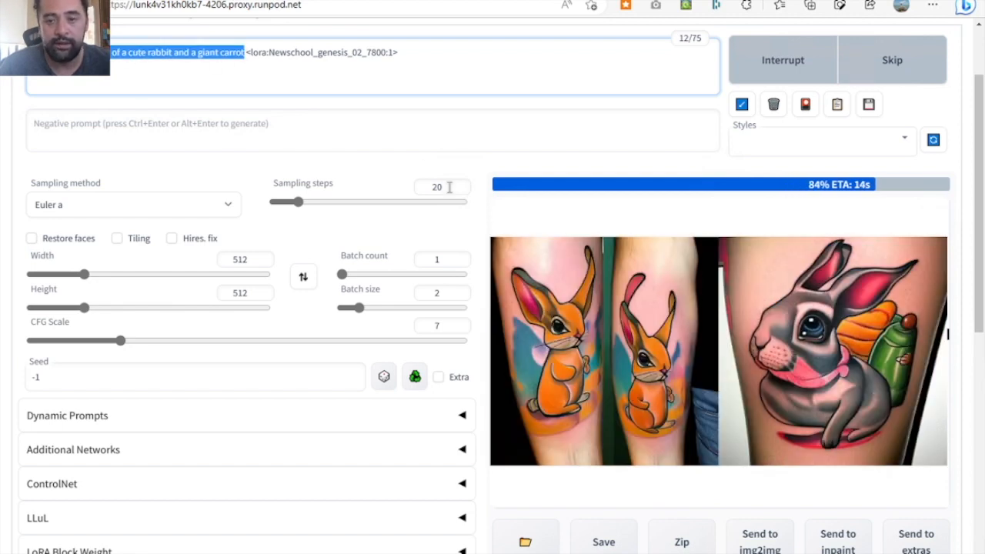
{"action": "left_click_drag", "start_coordinate": [244, 52], "coordinate": [224, 48]}
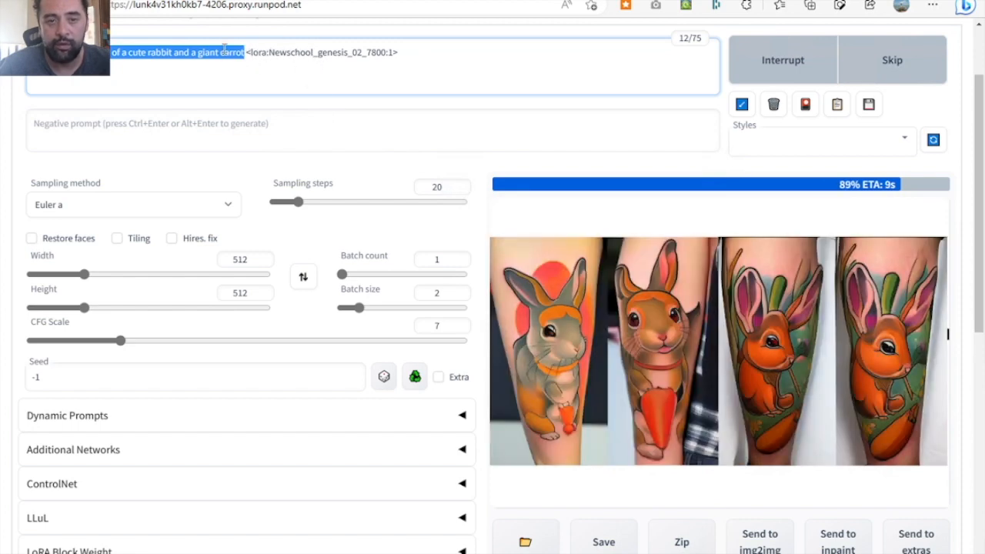
{"action": "left_click", "coordinate": [250, 52]}
{"action": "left_click_drag", "start_coordinate": [246, 53], "coordinate": [413, 54]}
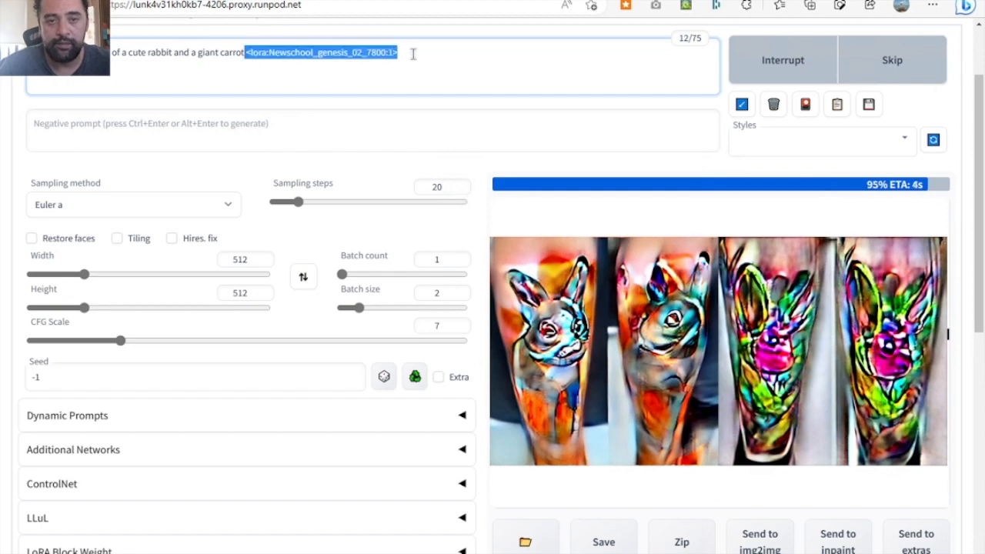
- Enclose the prompt phrase "of a cute rabbit and a giant carrot" in brackets, leaving the LoRA tag outside
{"action": "left_click", "coordinate": [106, 53]}
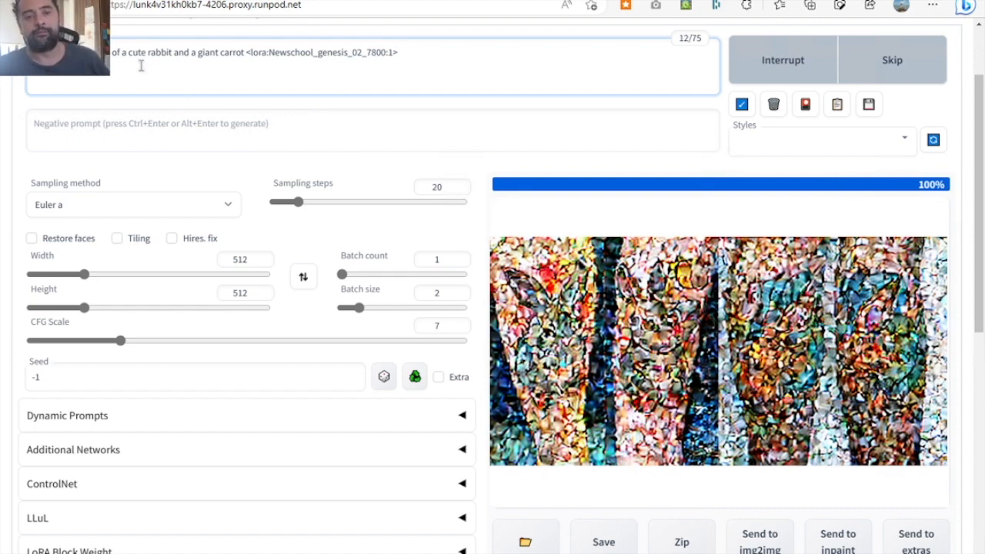
{"action": "left_click_drag", "start_coordinate": [107, 54], "coordinate": [163, 51]}
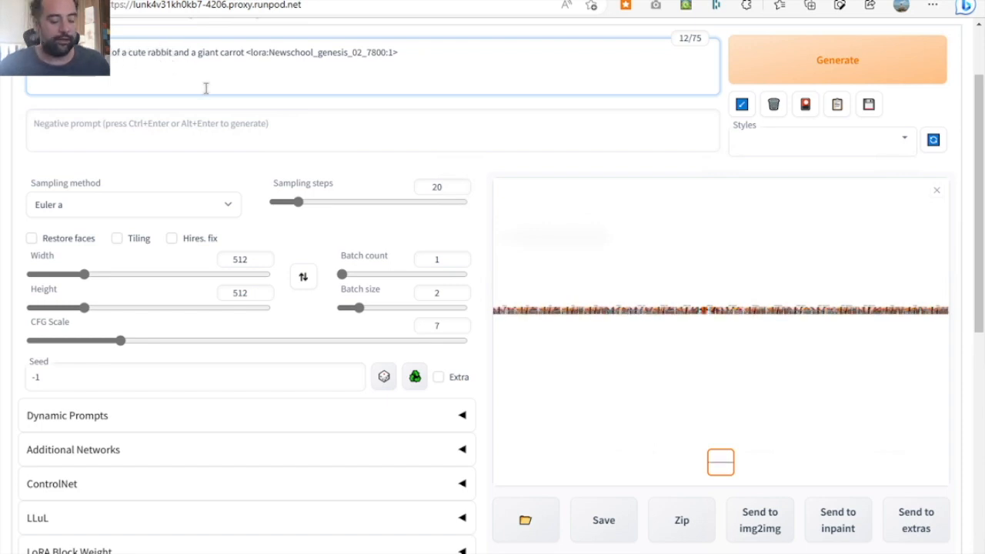
{"action": "type", "text": "("}
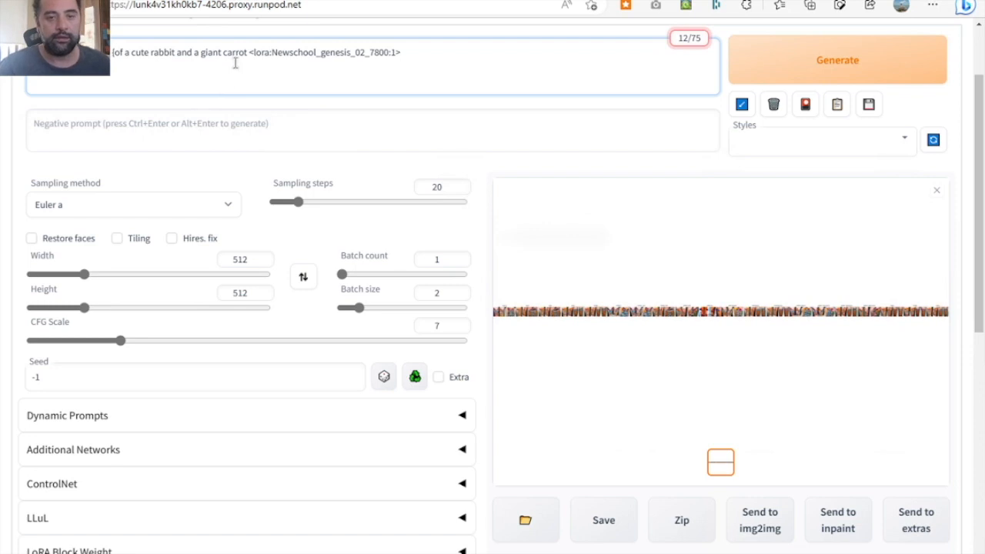
{"action": "left_click", "coordinate": [247, 52]}
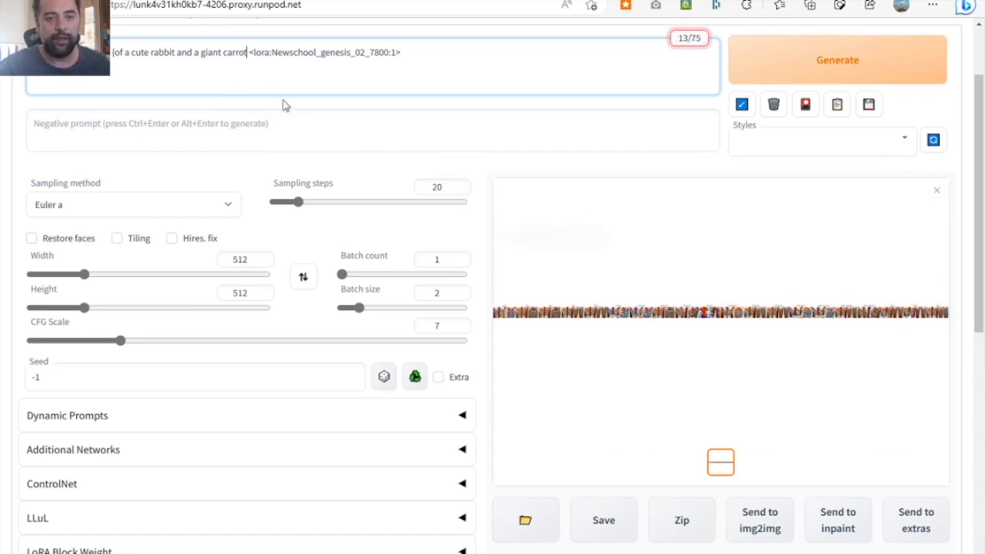
{"action": "type", "text": ")"}
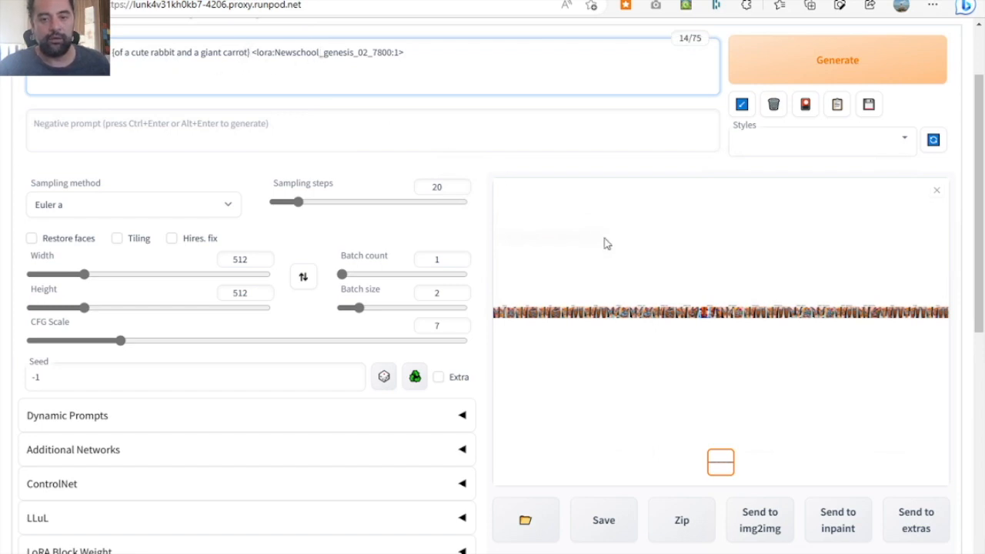
- Open the generated sampler grid in a new browser tab and enlarge it to full size
{"action": "right_click", "coordinate": [663, 323]}
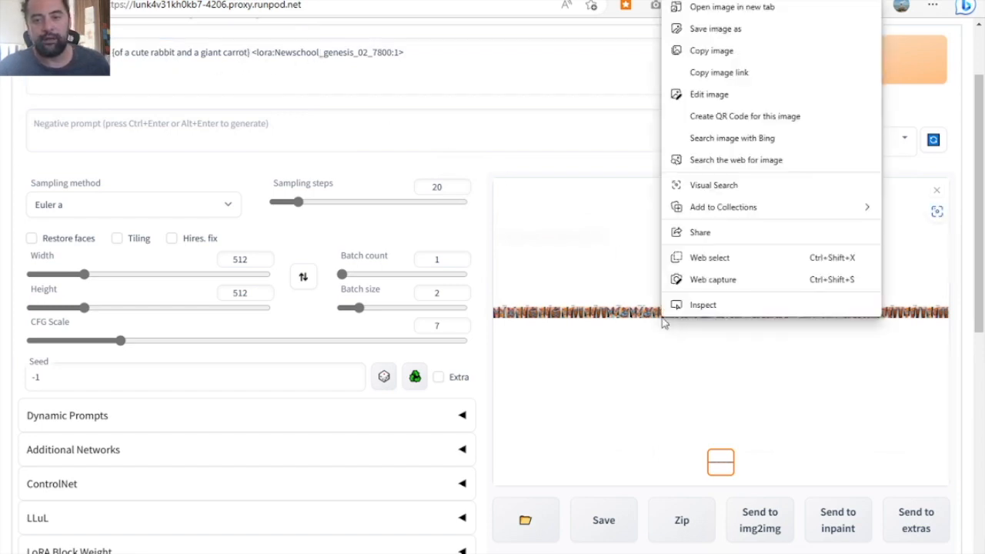
{"action": "left_click", "coordinate": [726, 8]}
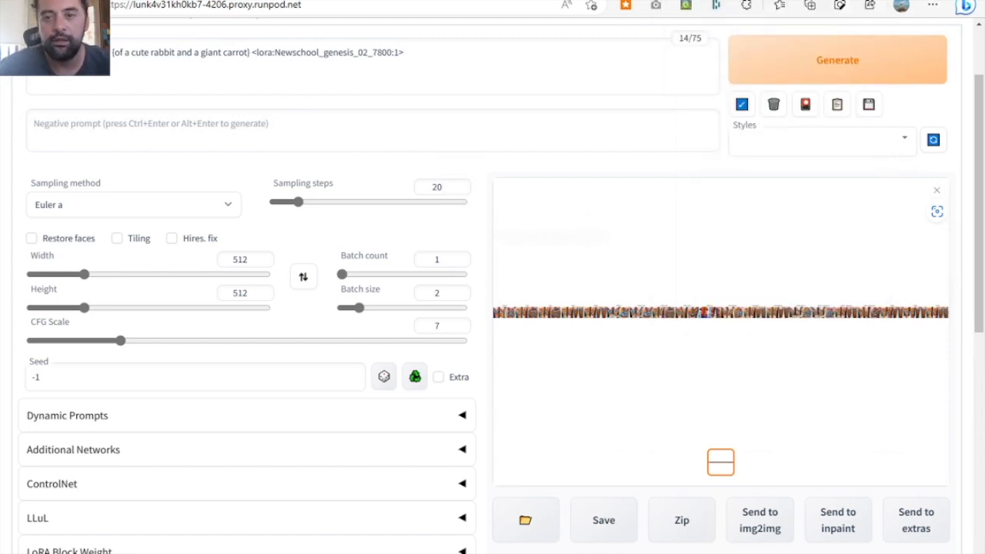
{"action": "left_click", "coordinate": [554, 1]}
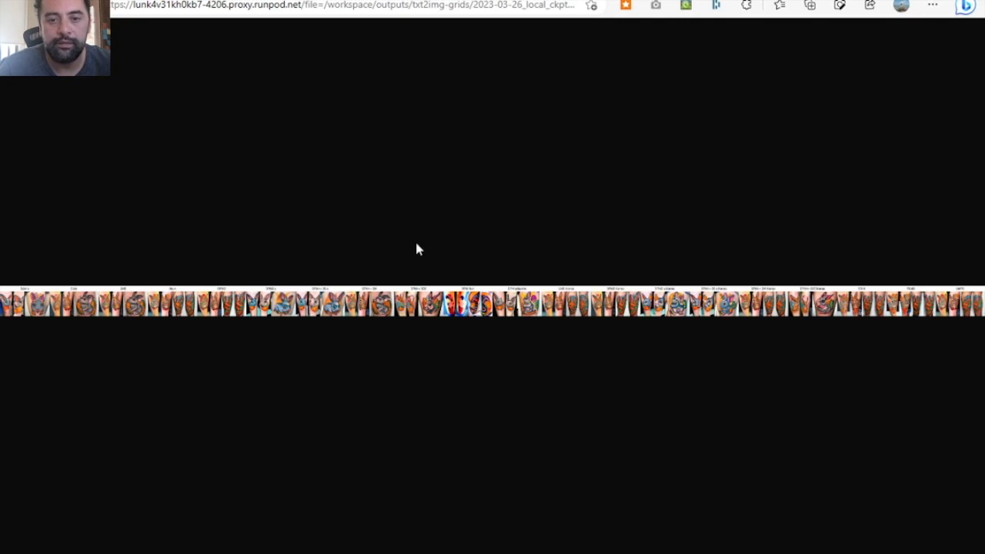
{"action": "left_click", "coordinate": [255, 308]}
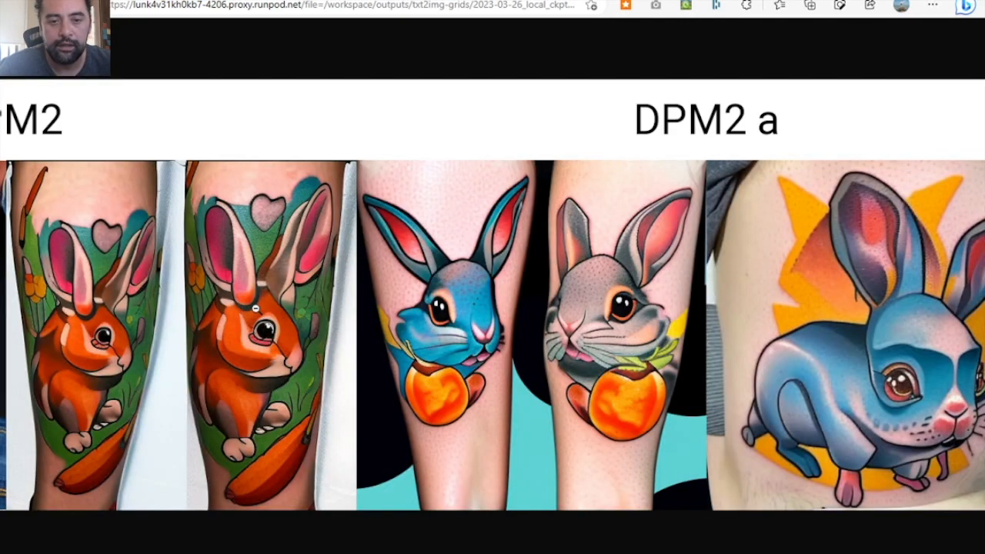
- Examine the rabbit tattoo images in the sampler grid from Euler a through DPM++ 2S a
{"action": "scroll", "coordinate": [256, 308], "scroll_direction": "left", "scroll_amount": 15}
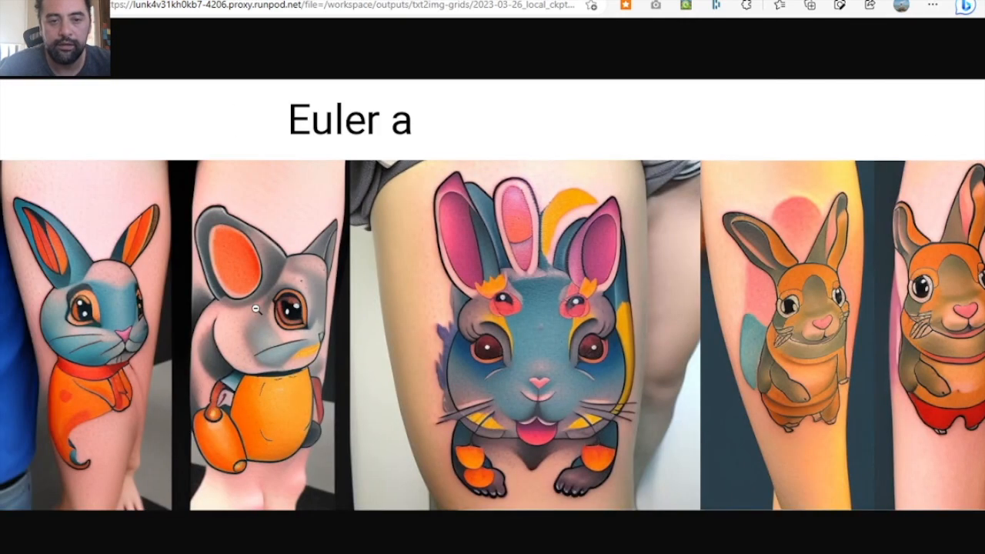
{"action": "scroll", "coordinate": [256, 308], "scroll_direction": "right", "scroll_amount": 5}
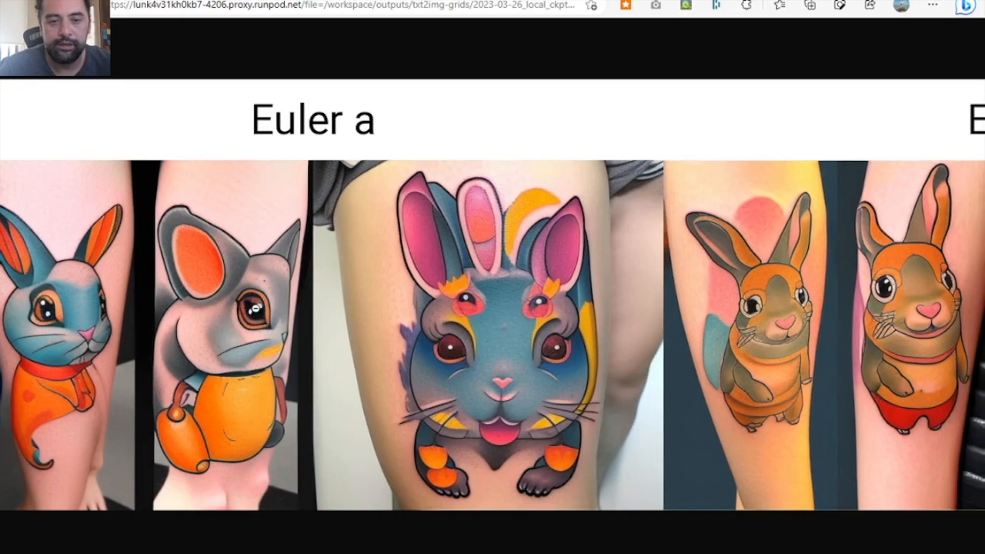
{"action": "scroll", "coordinate": [256, 307], "scroll_direction": "right", "scroll_amount": 5}
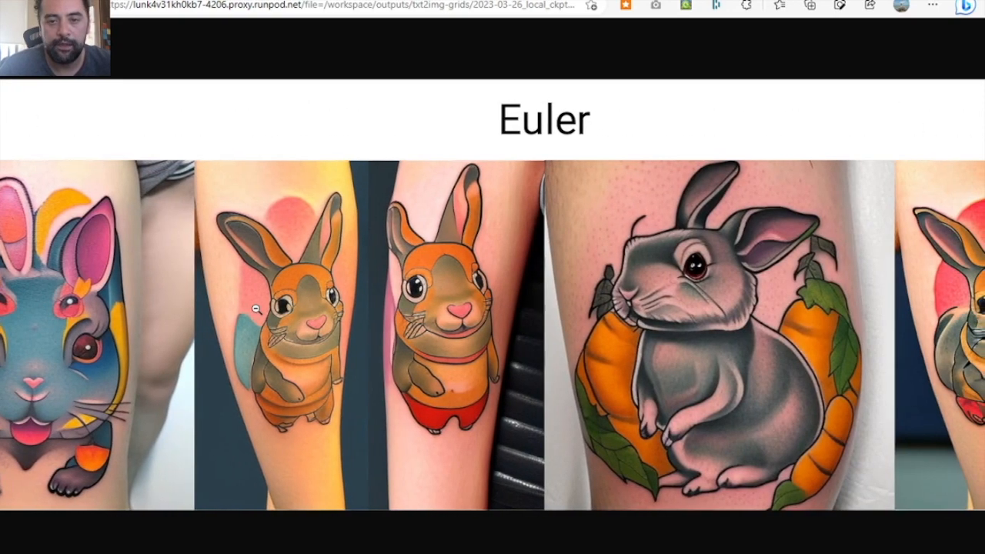
{"action": "scroll", "coordinate": [256, 308], "scroll_direction": "right", "scroll_amount": 10}
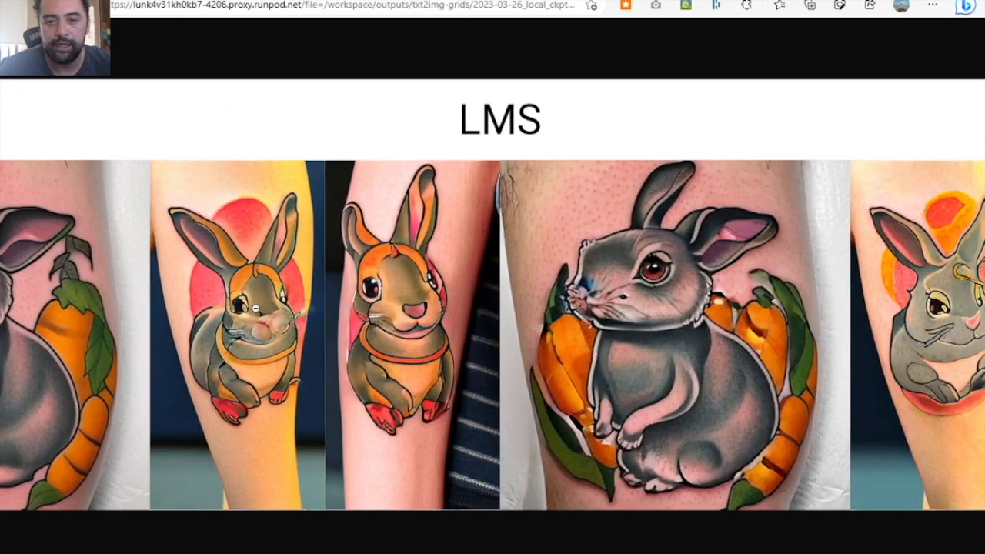
{"action": "scroll", "coordinate": [255, 308], "scroll_direction": "right", "scroll_amount": 5}
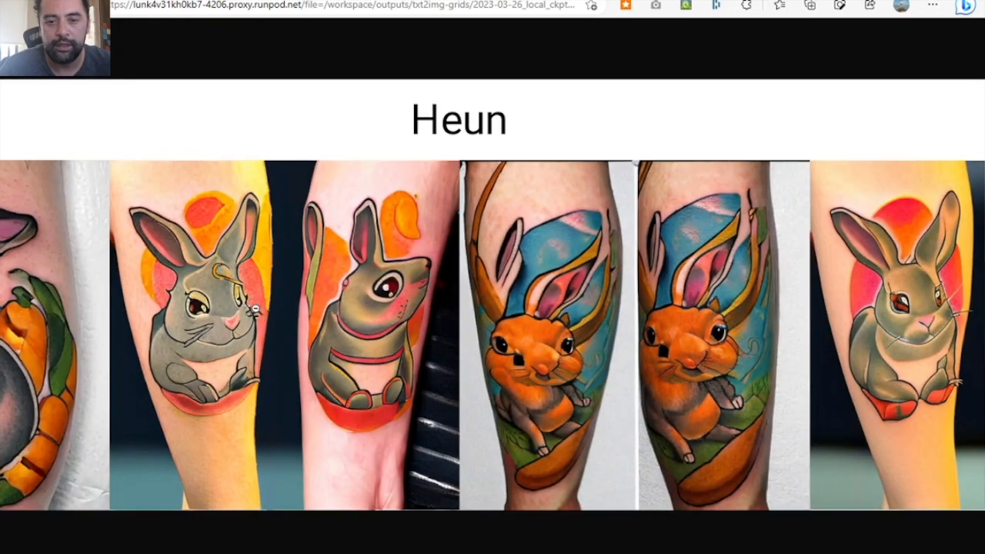
{"action": "scroll", "coordinate": [255, 307], "scroll_direction": "right", "scroll_amount": 10}
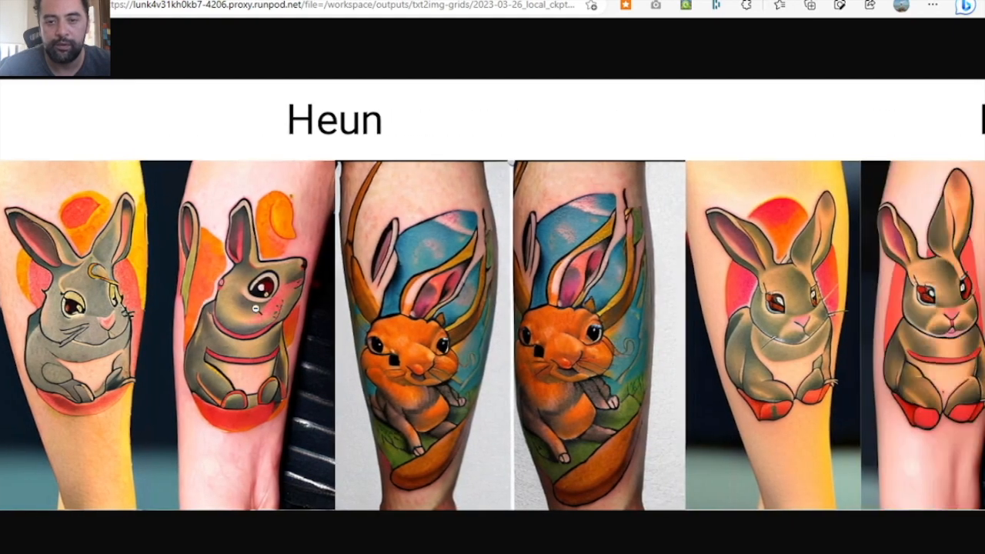
{"action": "scroll", "coordinate": [256, 309], "scroll_direction": "right", "scroll_amount": 10}
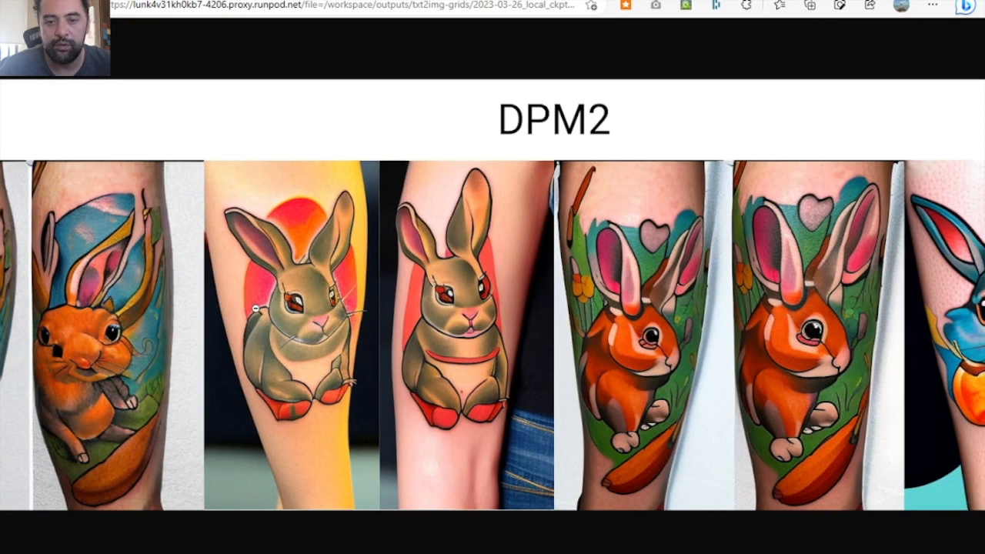
{"action": "scroll", "coordinate": [256, 309], "scroll_direction": "right", "scroll_amount": 10}
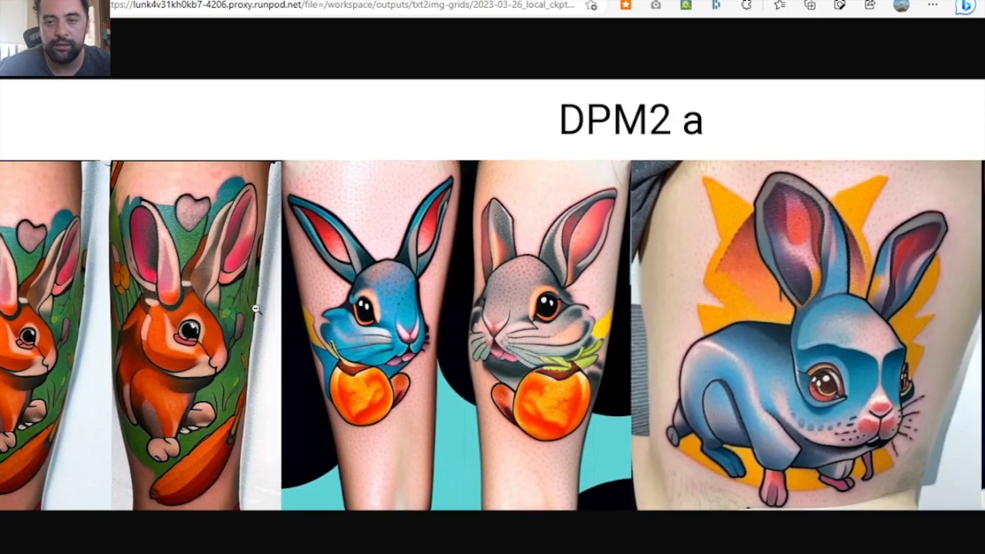
{"action": "scroll", "coordinate": [256, 308], "scroll_direction": "right", "scroll_amount": 2}
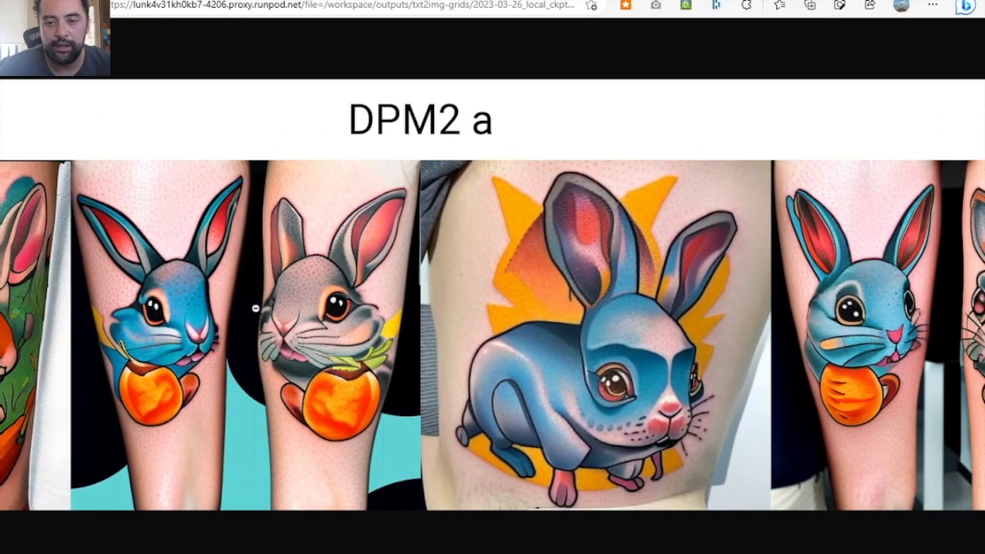
{"action": "scroll", "coordinate": [256, 309], "scroll_direction": "right", "scroll_amount": 12}
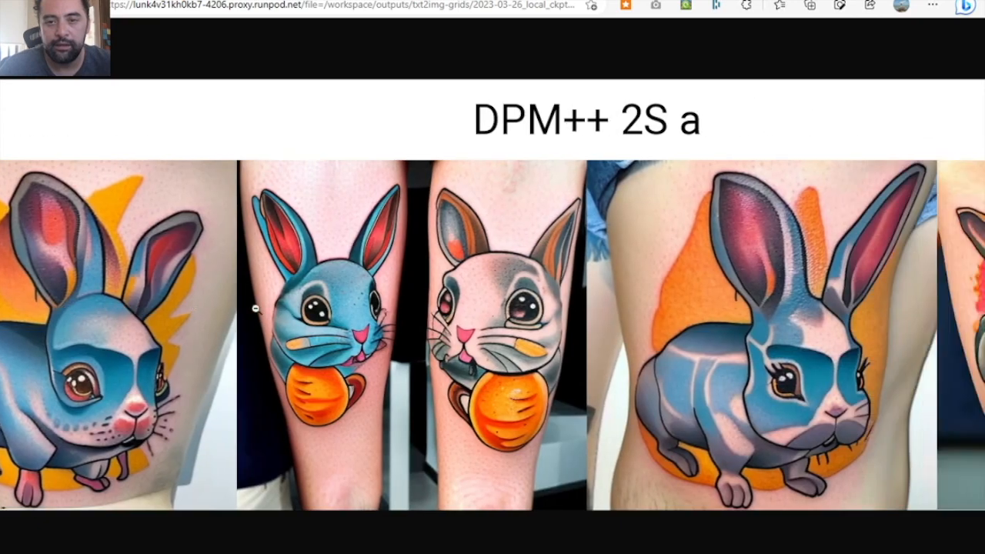
{"action": "scroll", "coordinate": [256, 309], "scroll_direction": "right", "scroll_amount": 7}
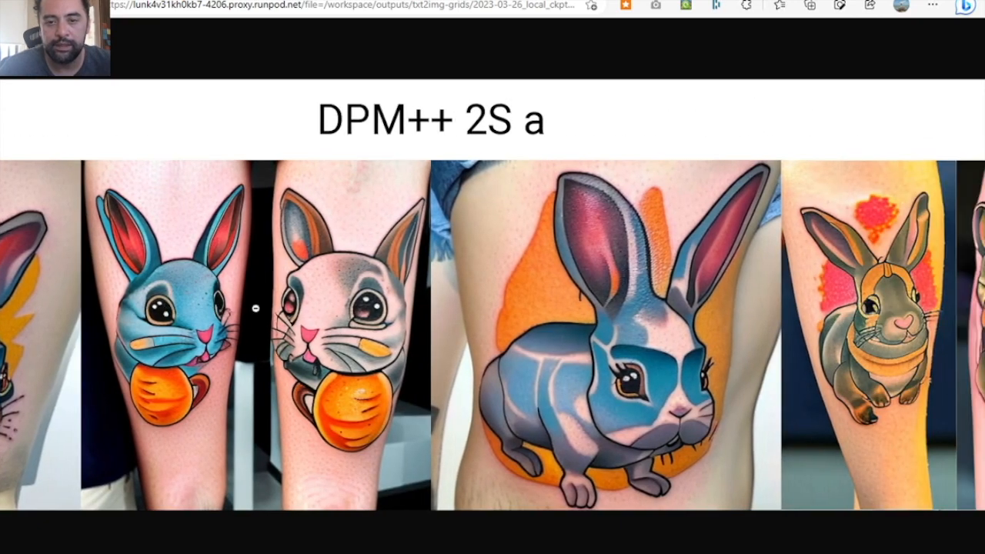
- Compare the rabbit tattoo images of the DPM++ 2S a and DPM++ 2M samplers
{"action": "scroll", "coordinate": [256, 308], "scroll_direction": "right", "scroll_amount": 1}
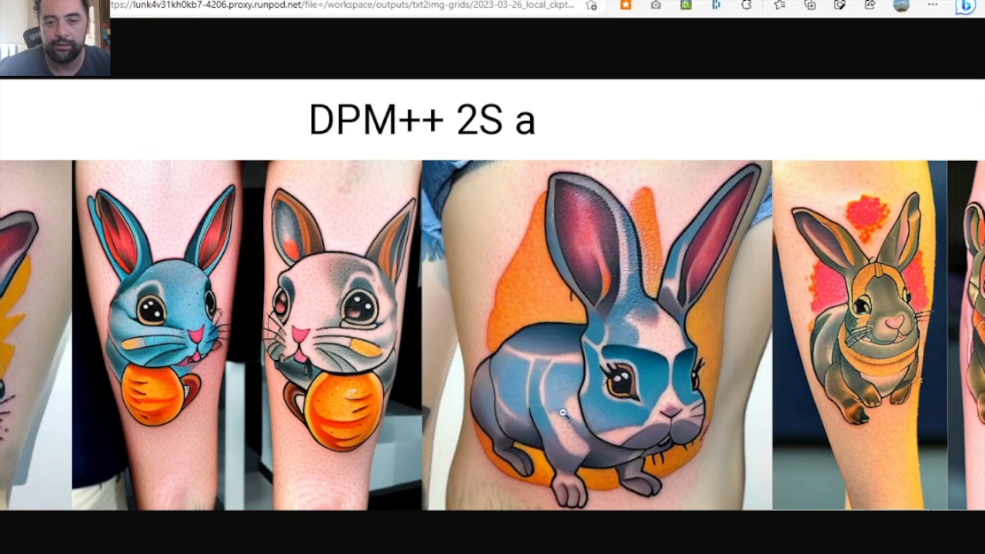
{"action": "scroll", "coordinate": [462, 328], "scroll_direction": "right", "scroll_amount": 2}
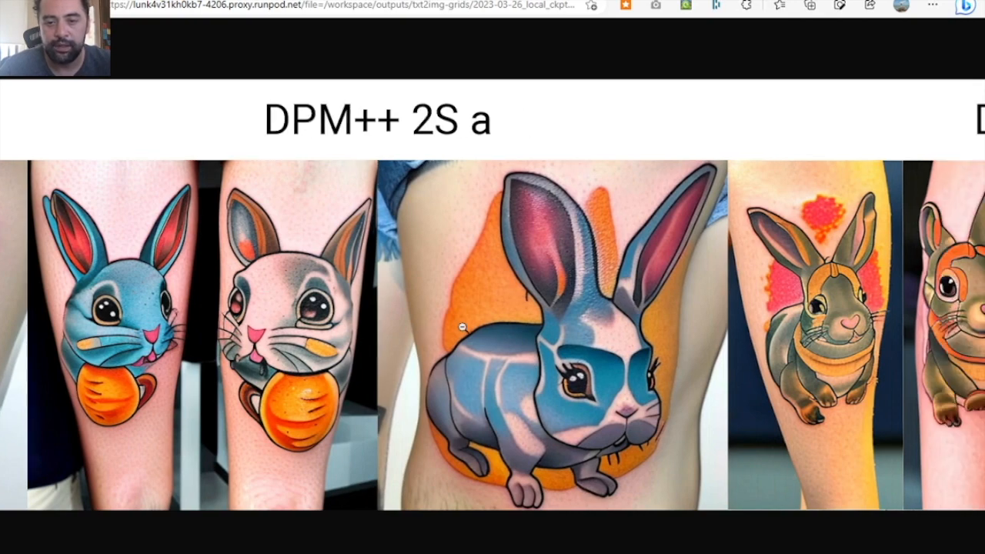
{"action": "scroll", "coordinate": [462, 328], "scroll_direction": "right", "scroll_amount": 10}
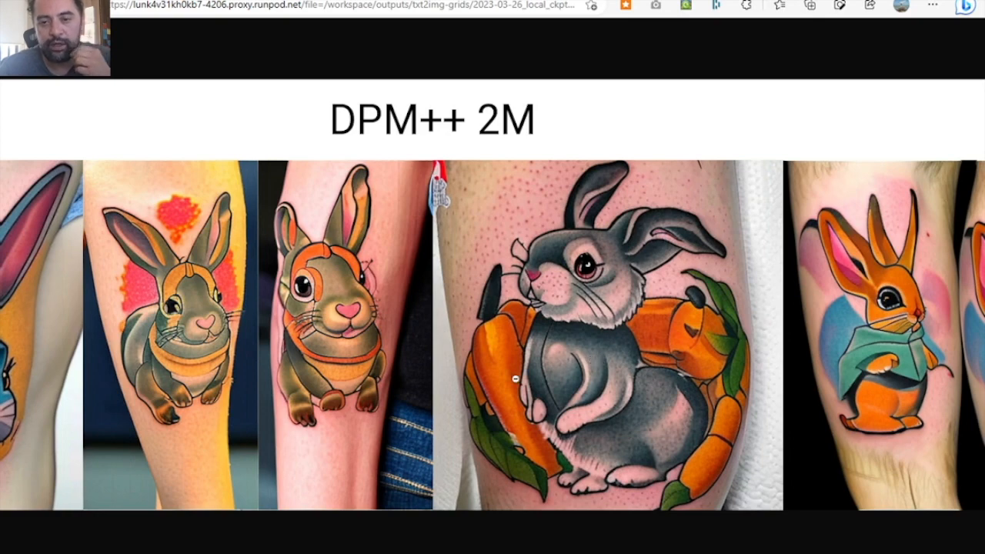
{"action": "scroll", "coordinate": [590, 359], "scroll_direction": "left", "scroll_amount": 2}
{"action": "scroll", "coordinate": [554, 370], "scroll_direction": "right", "scroll_amount": 4}
{"action": "scroll", "coordinate": [515, 379], "scroll_direction": "left", "scroll_amount": 4}
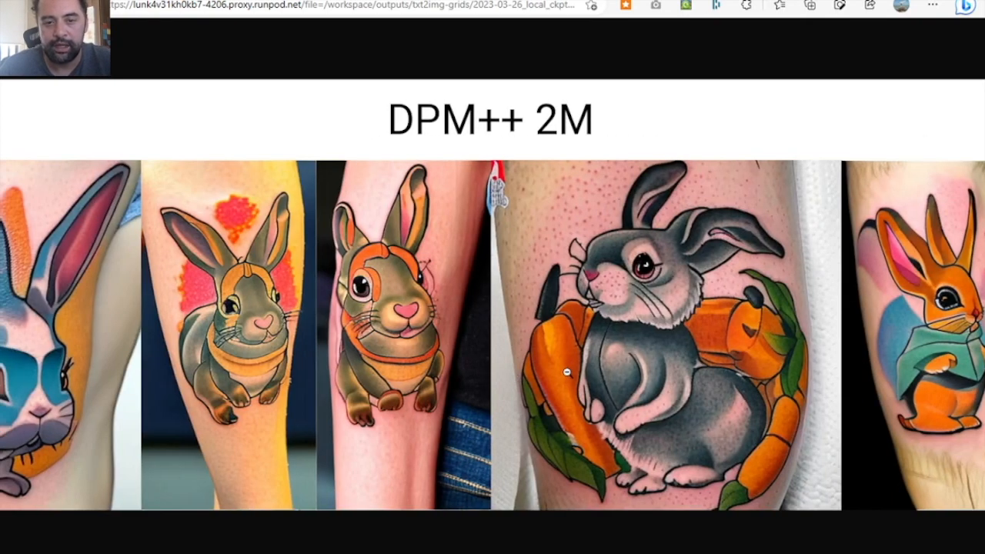
{"action": "scroll", "coordinate": [579, 368], "scroll_direction": "left", "scroll_amount": 6}
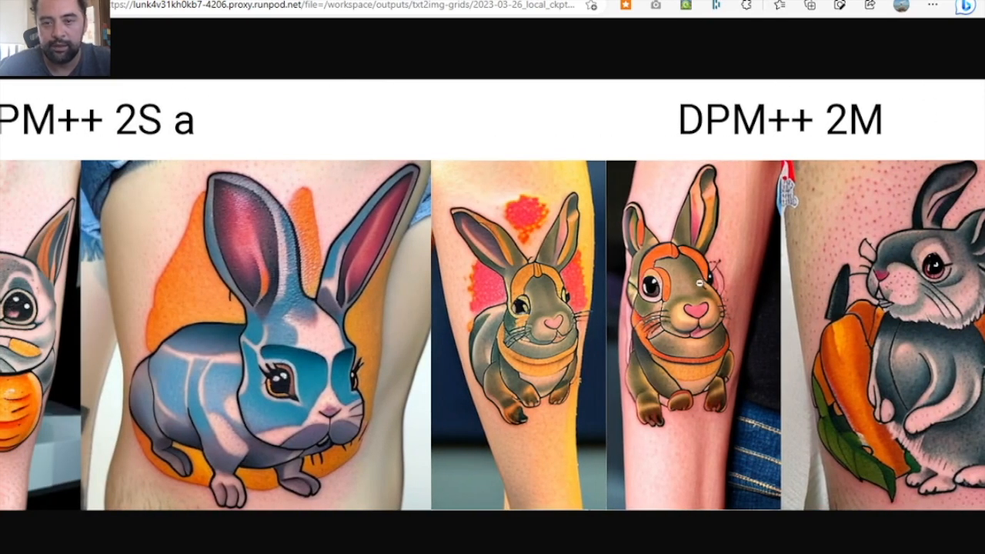
{"action": "scroll", "coordinate": [704, 278], "scroll_direction": "right", "scroll_amount": 3}
{"action": "scroll", "coordinate": [707, 285], "scroll_direction": "right", "scroll_amount": 4}
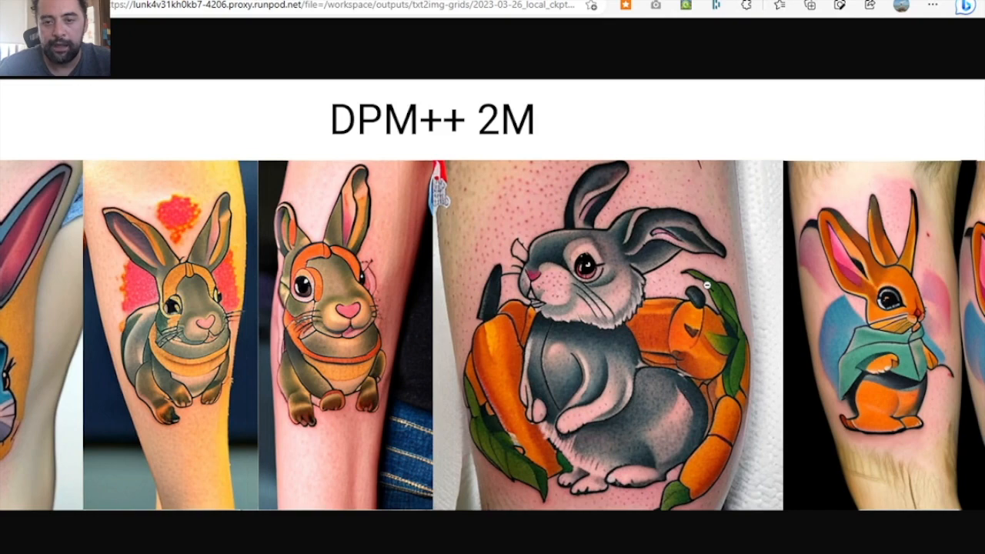
- Examine the rabbit tattoo images in the sampler grid from DPM++ SDE through LMS Karras
{"action": "scroll", "coordinate": [707, 284], "scroll_direction": "right", "scroll_amount": 12}
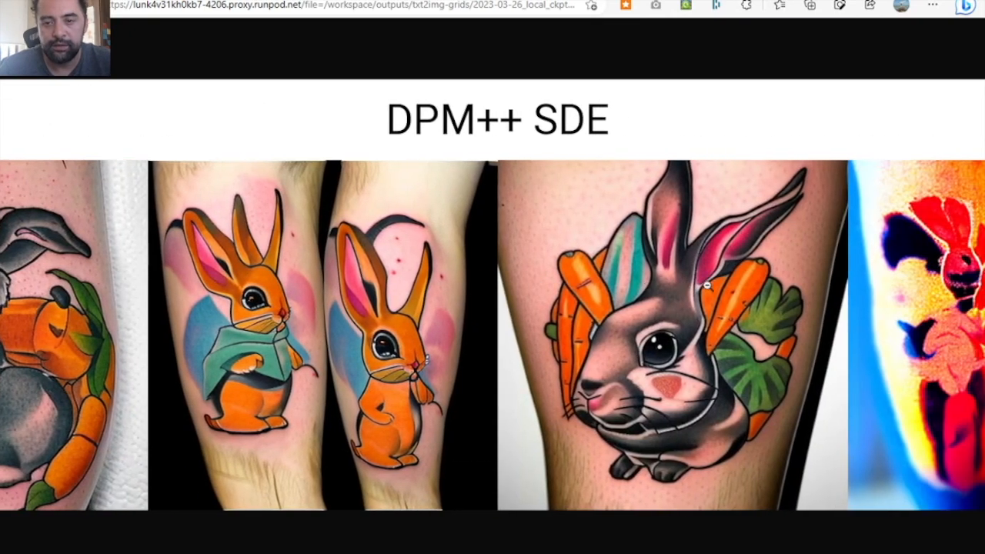
{"action": "scroll", "coordinate": [700, 327], "scroll_direction": "right", "scroll_amount": 12}
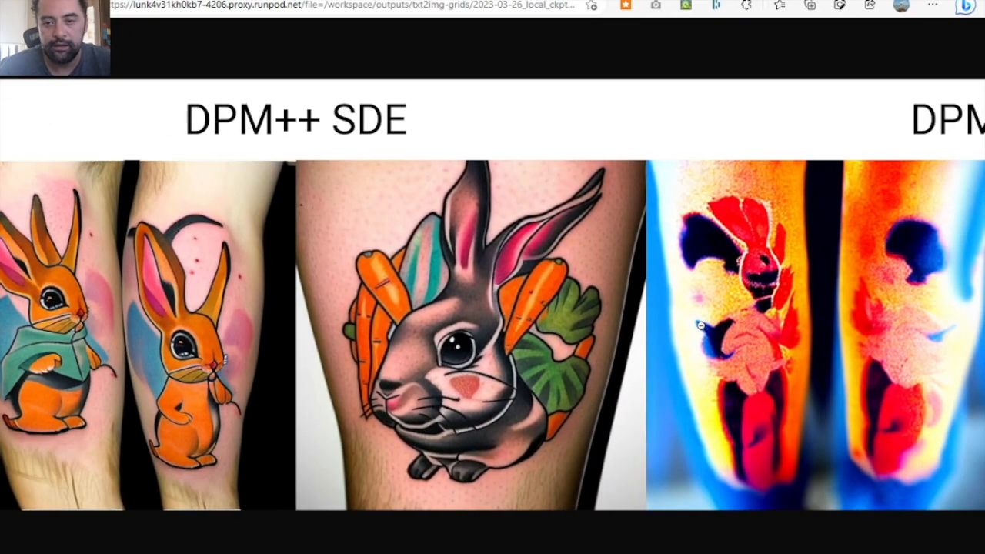
{"action": "scroll", "coordinate": [700, 327], "scroll_direction": "right", "scroll_amount": 2}
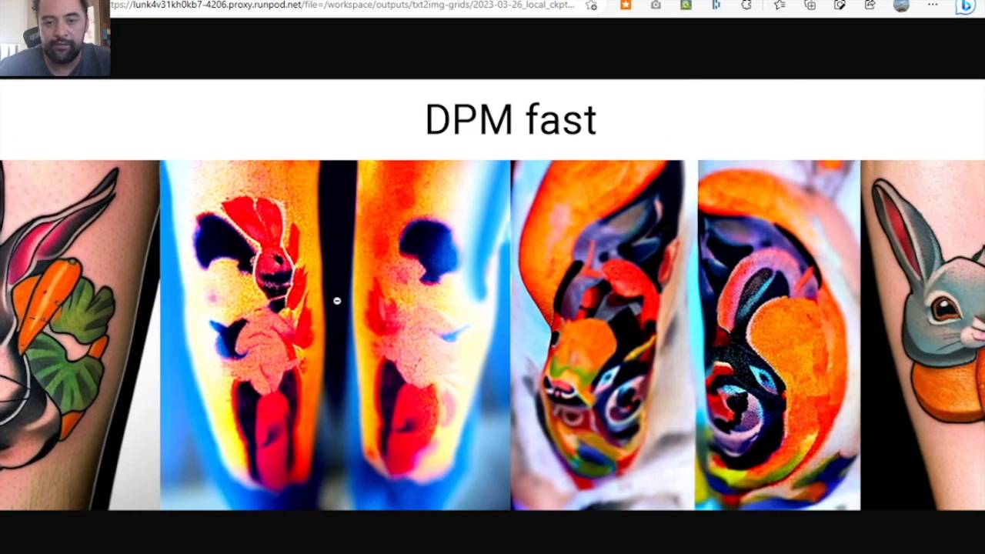
{"action": "scroll", "coordinate": [570, 377], "scroll_direction": "right", "scroll_amount": 1}
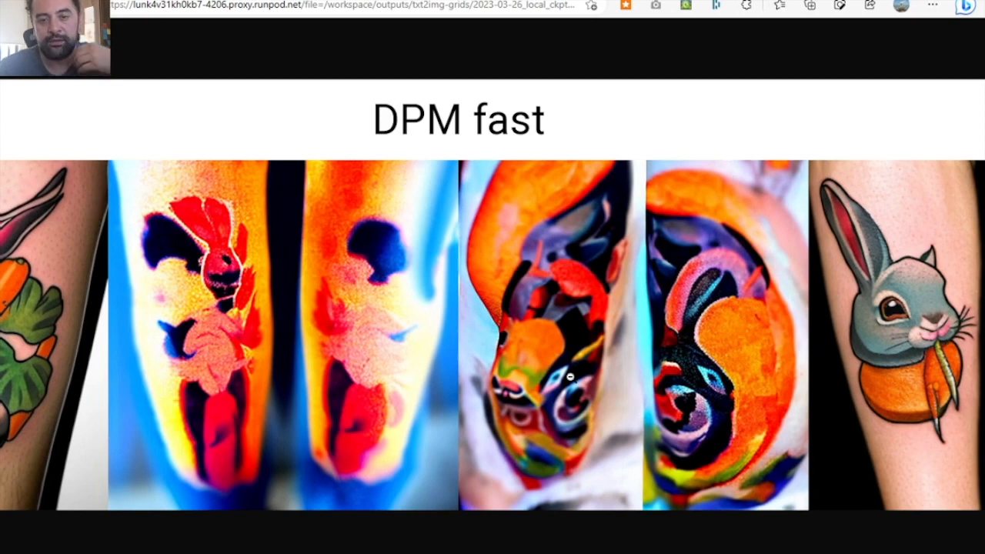
{"action": "scroll", "coordinate": [570, 376], "scroll_direction": "right", "scroll_amount": 10}
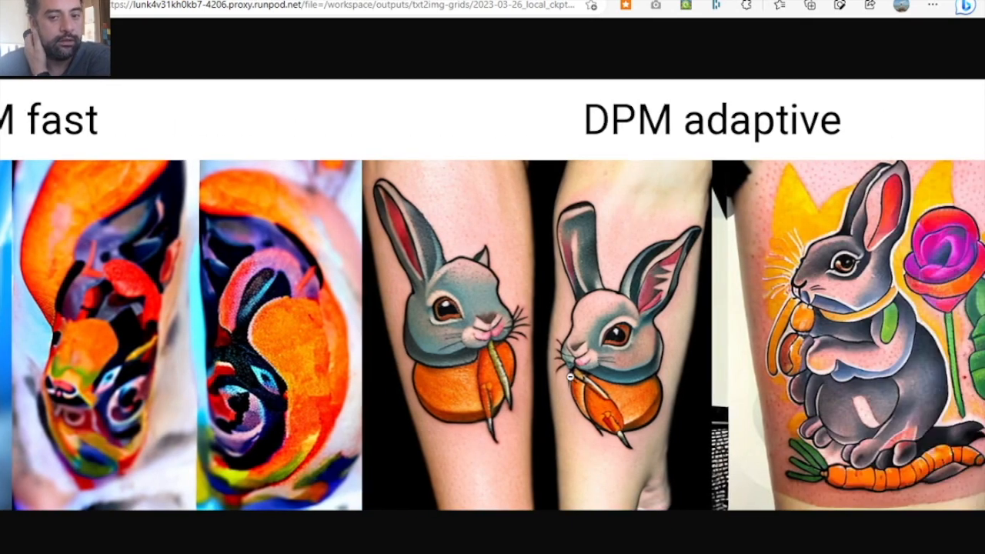
{"action": "scroll", "coordinate": [570, 376], "scroll_direction": "right", "scroll_amount": 3}
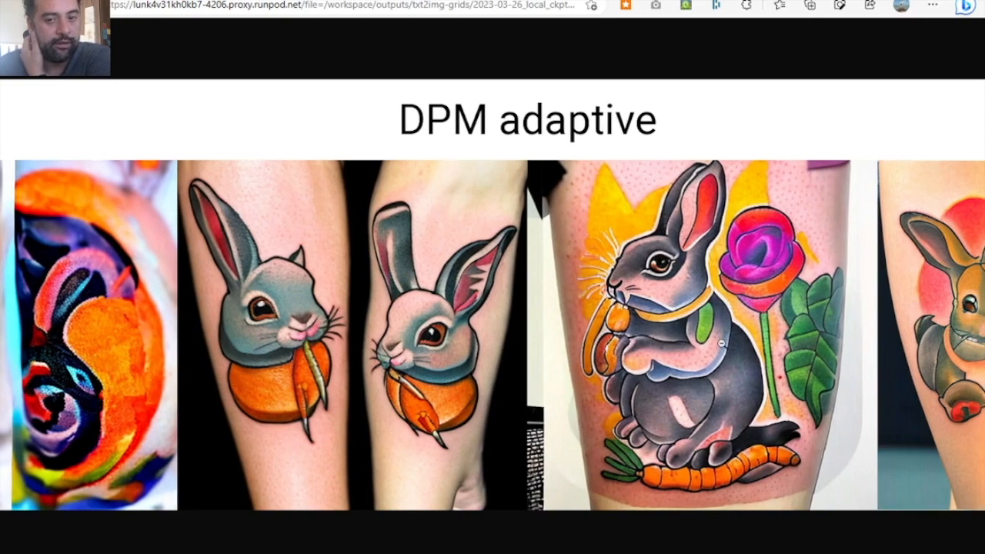
{"action": "scroll", "coordinate": [572, 432], "scroll_direction": "right", "scroll_amount": 15}
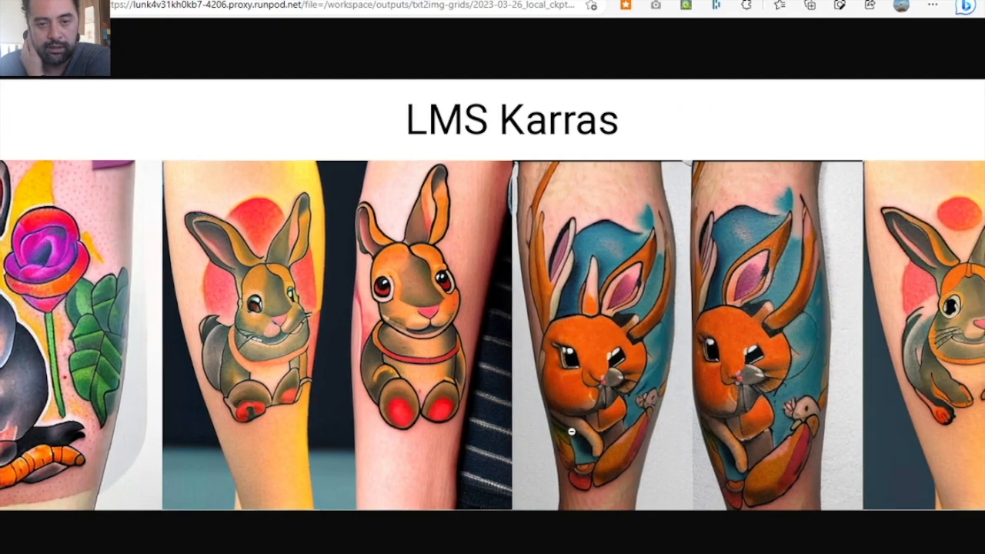
- Examine the rest of the sampler grid, from DPM2 Karras through DDIM and PLMS to UniPC
{"action": "scroll", "coordinate": [572, 432], "scroll_direction": "right", "scroll_amount": 1}
{"action": "scroll", "coordinate": [572, 432], "scroll_direction": "right", "scroll_amount": 16}
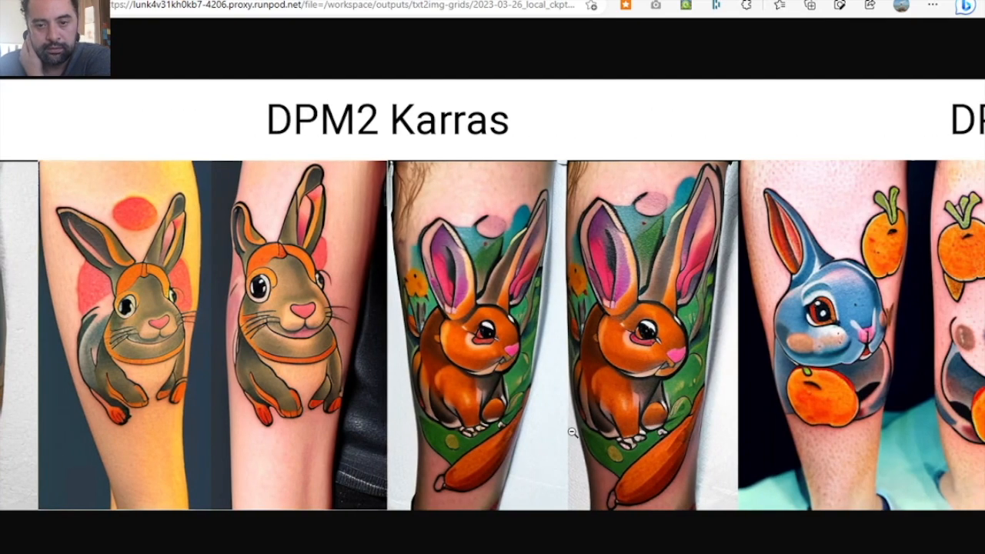
{"action": "scroll", "coordinate": [573, 433], "scroll_direction": "right", "scroll_amount": 1}
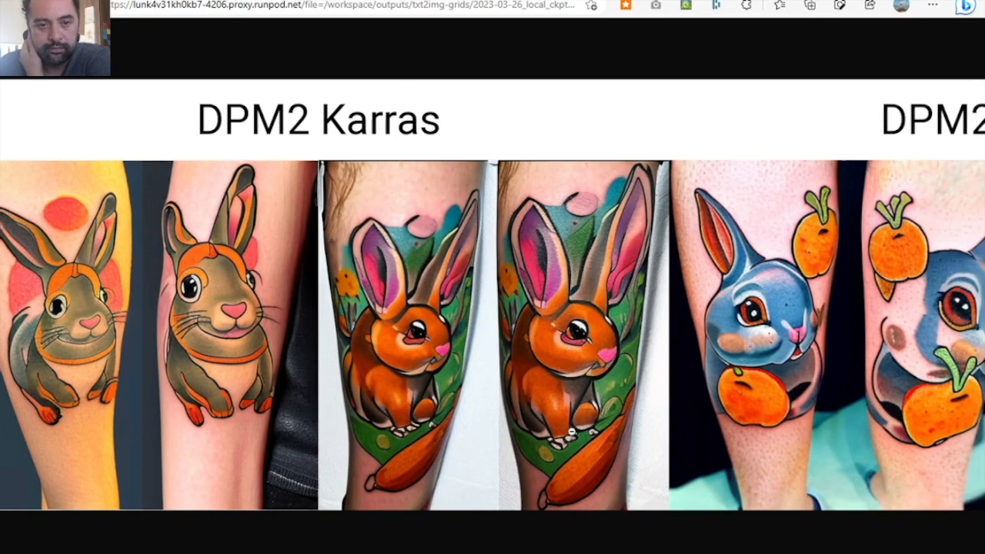
{"action": "scroll", "coordinate": [572, 432], "scroll_direction": "right", "scroll_amount": 7}
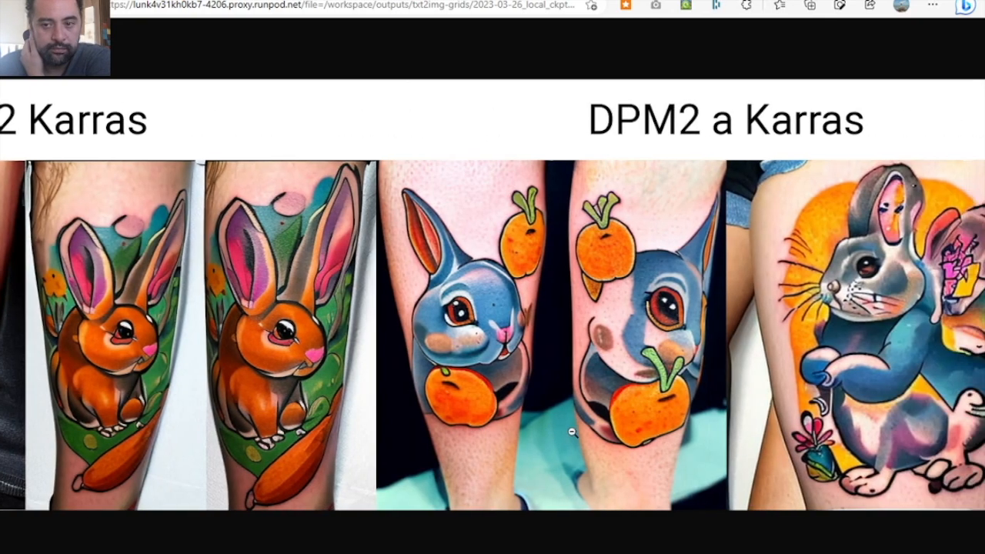
{"action": "scroll", "coordinate": [573, 432], "scroll_direction": "right", "scroll_amount": 16}
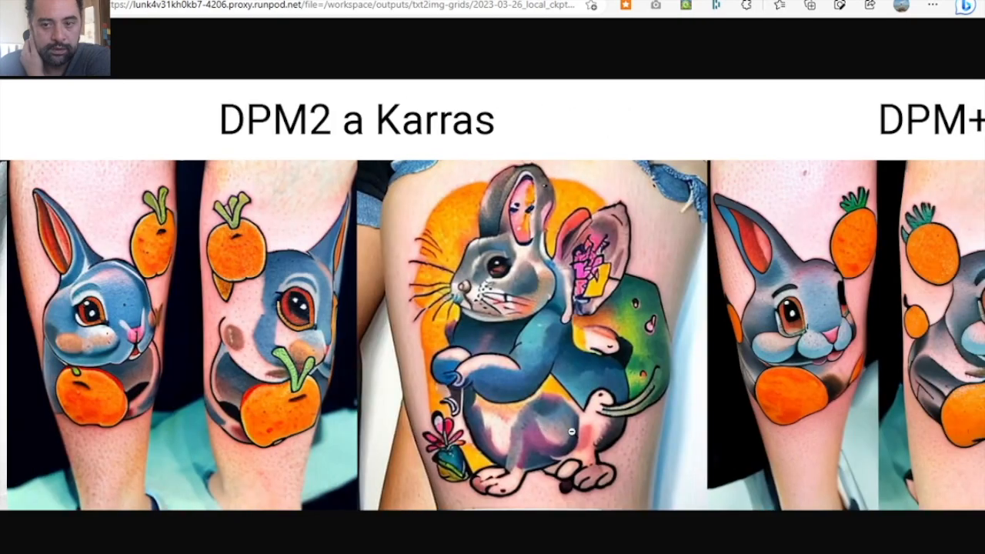
{"action": "scroll", "coordinate": [572, 432], "scroll_direction": "right", "scroll_amount": 18}
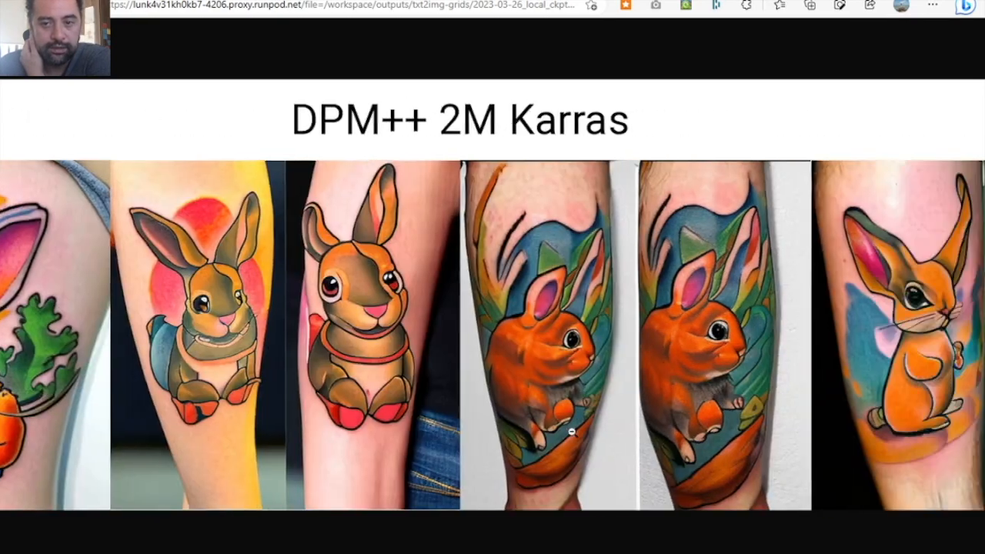
{"action": "scroll", "coordinate": [572, 432], "scroll_direction": "right", "scroll_amount": 12}
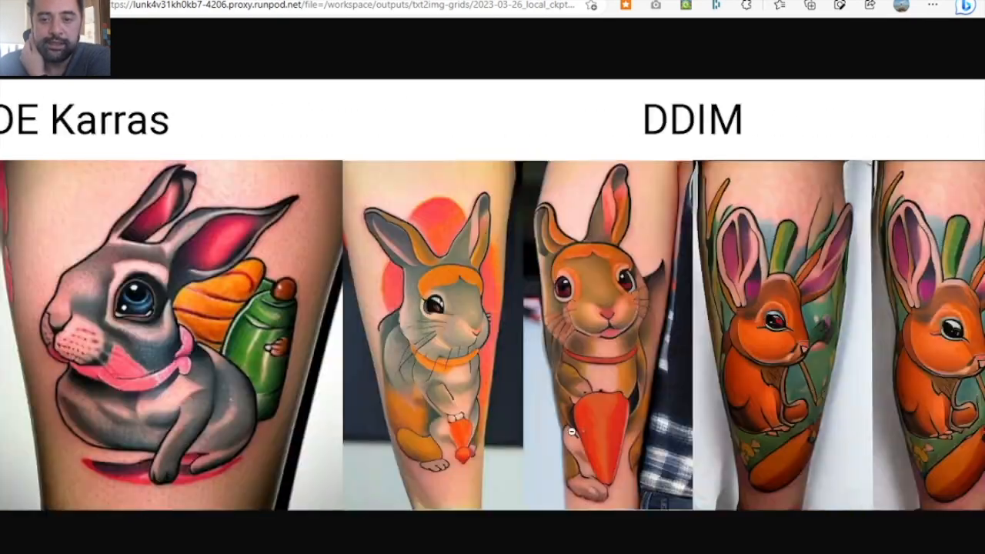
{"action": "scroll", "coordinate": [572, 432], "scroll_direction": "right", "scroll_amount": 10}
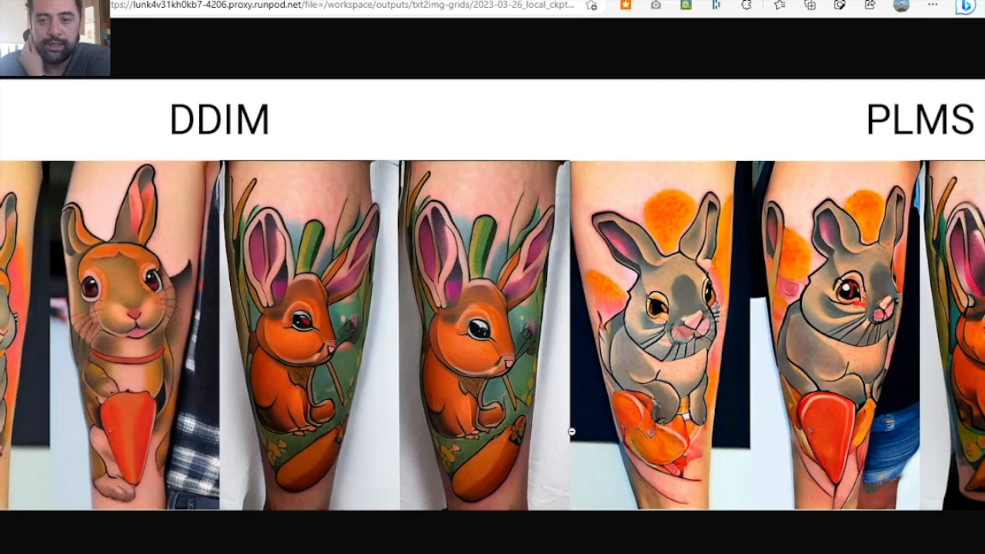
{"action": "scroll", "coordinate": [572, 431], "scroll_direction": "right", "scroll_amount": 6}
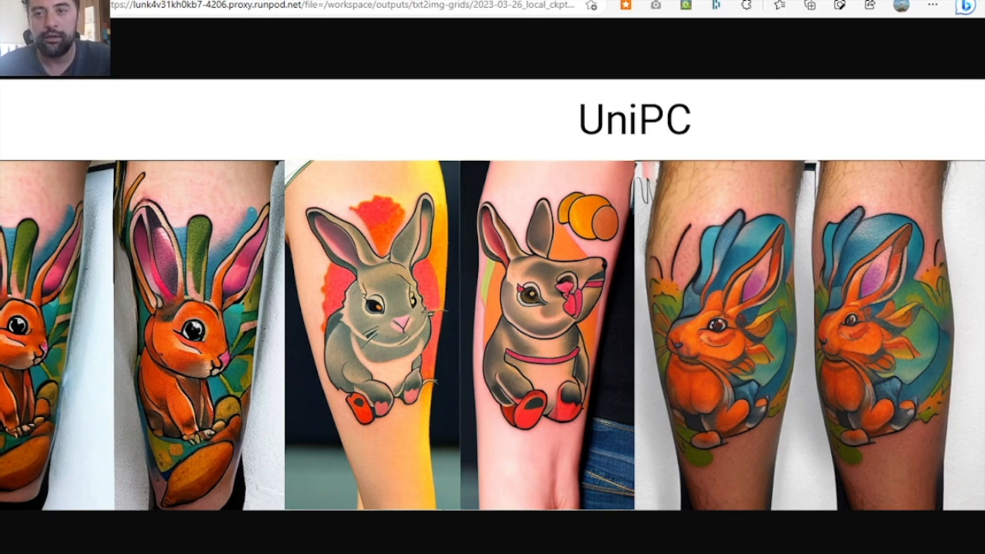
- Return to the txt2img page and look up the saved Newschool_genesis_02 versions among the available LoRAs
{"action": "left_click", "coordinate": [561, 2]}
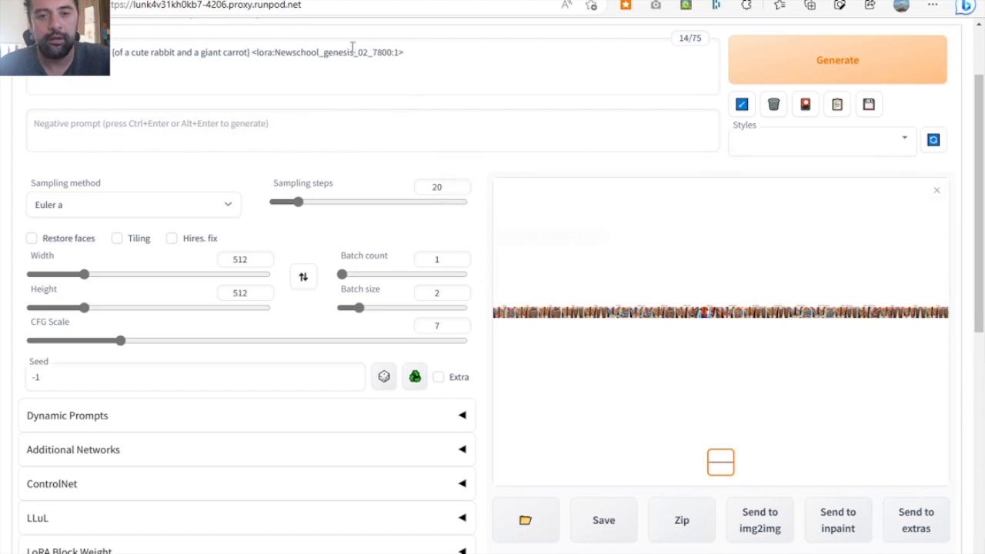
{"action": "left_click", "coordinate": [379, 51]}
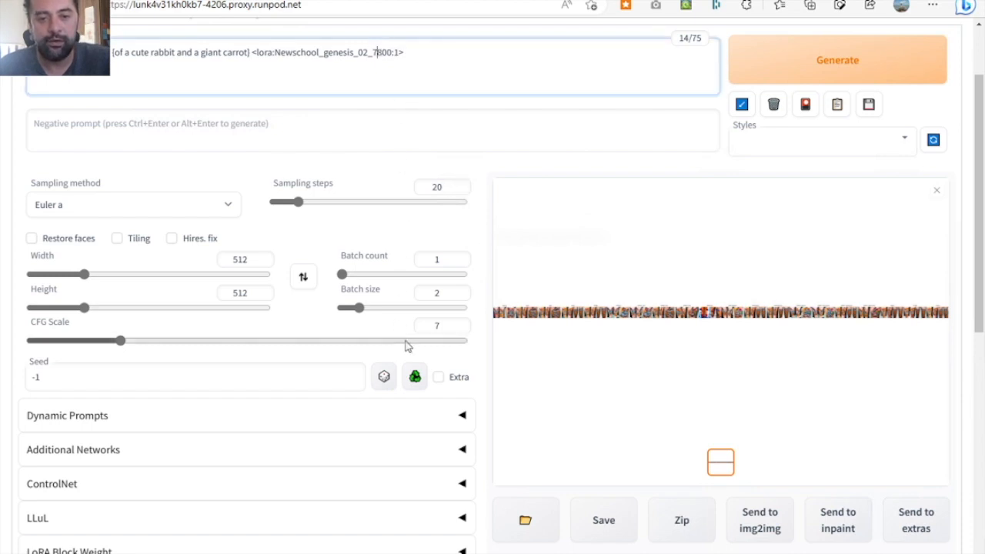
{"action": "left_click", "coordinate": [804, 104]}
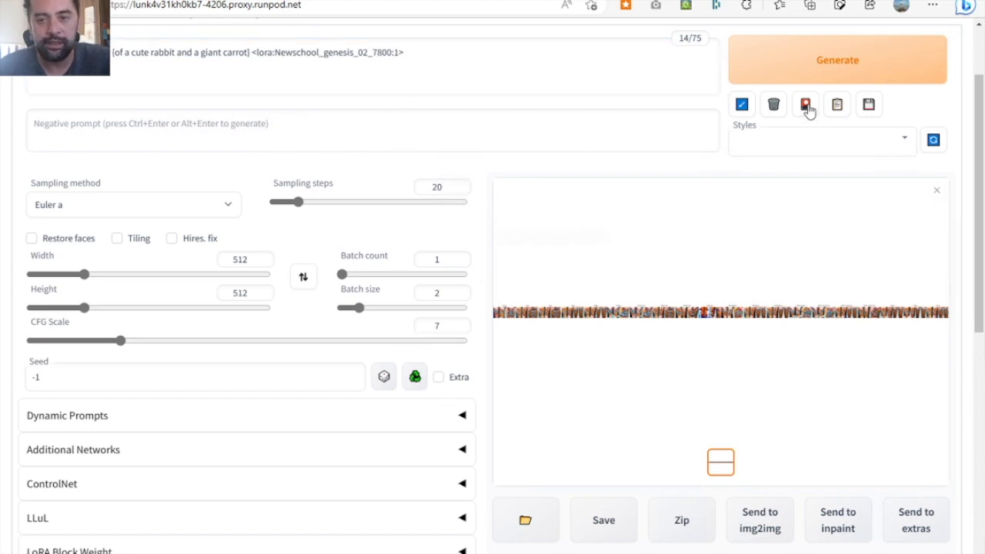
{"action": "scroll", "coordinate": [708, 383], "scroll_direction": "down", "scroll_amount": 10}
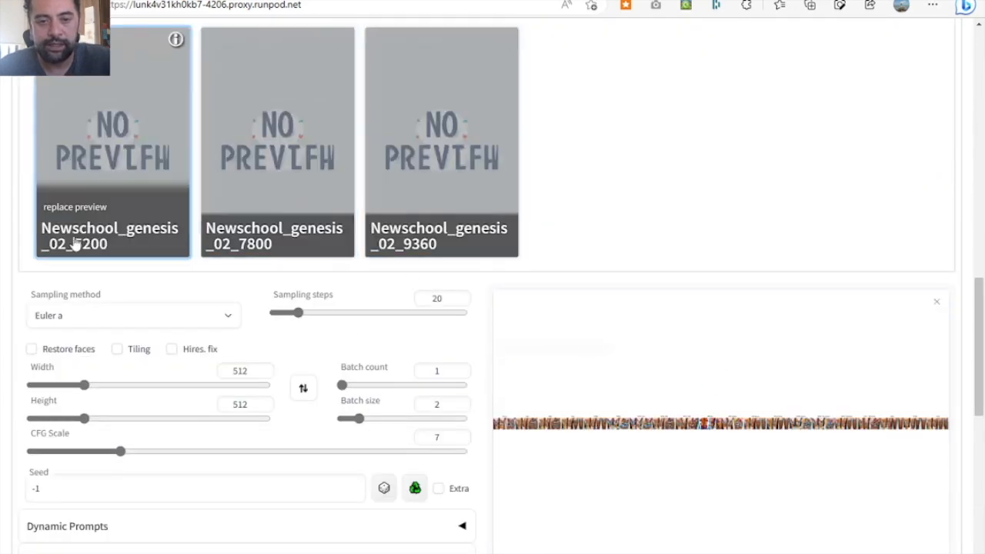
{"action": "scroll", "coordinate": [496, 289], "scroll_direction": "up", "scroll_amount": 1}
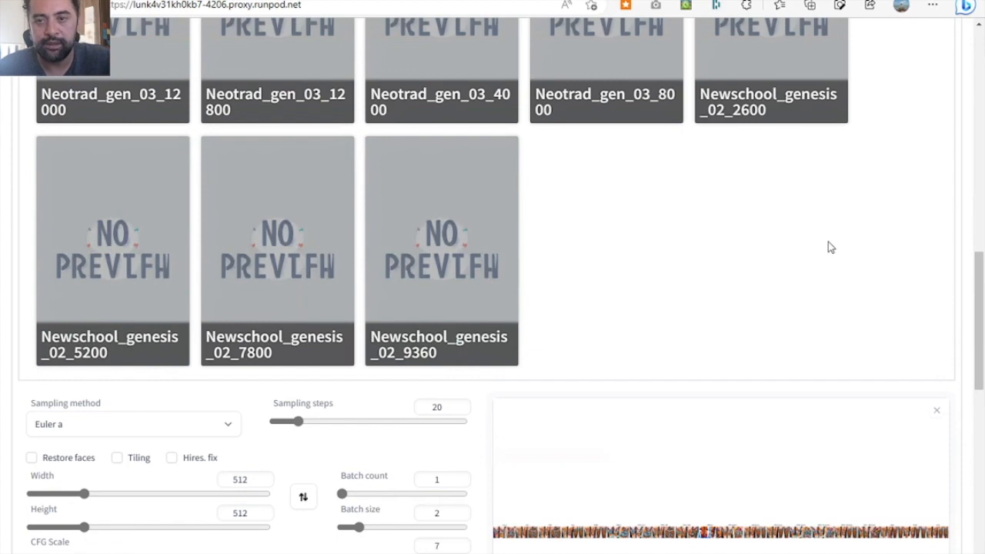
{"action": "scroll", "coordinate": [829, 242], "scroll_direction": "up", "scroll_amount": 10}
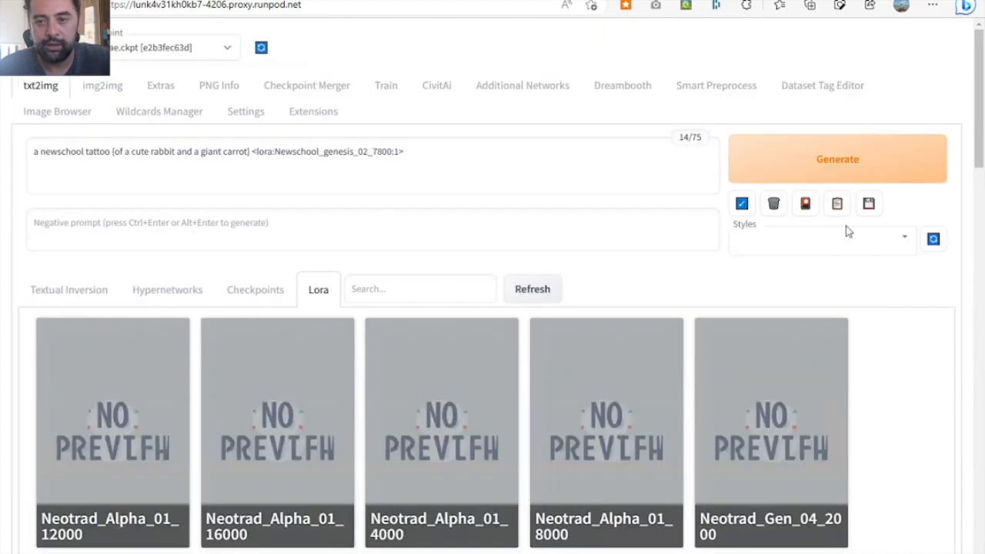
{"action": "left_click", "coordinate": [807, 206]}
- Change the prompt's LoRA tag to Newschool_genesis_02_2600 and generate a new sampler grid
{"action": "left_click", "coordinate": [383, 149]}
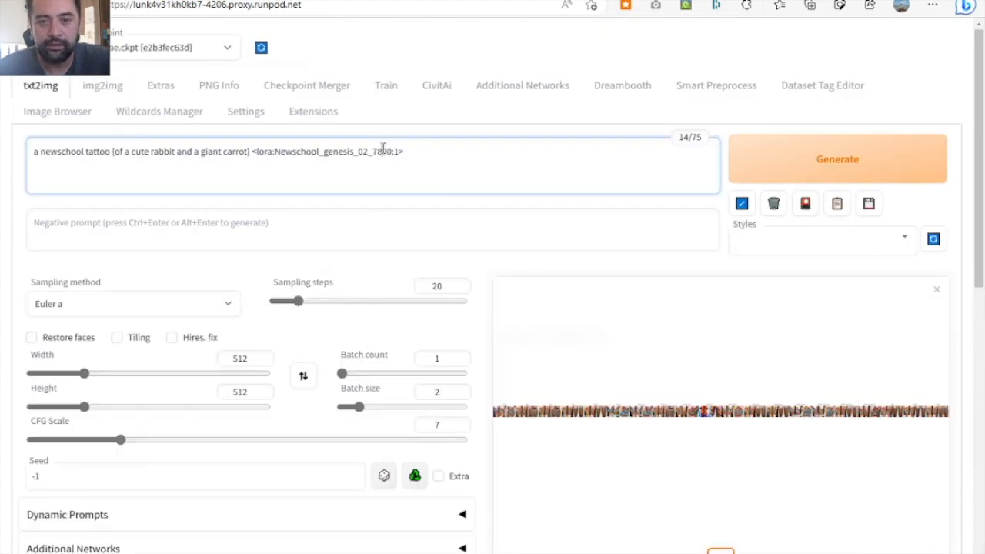
{"action": "key", "text": "BackSpace"}
{"action": "type", "text": "2"}
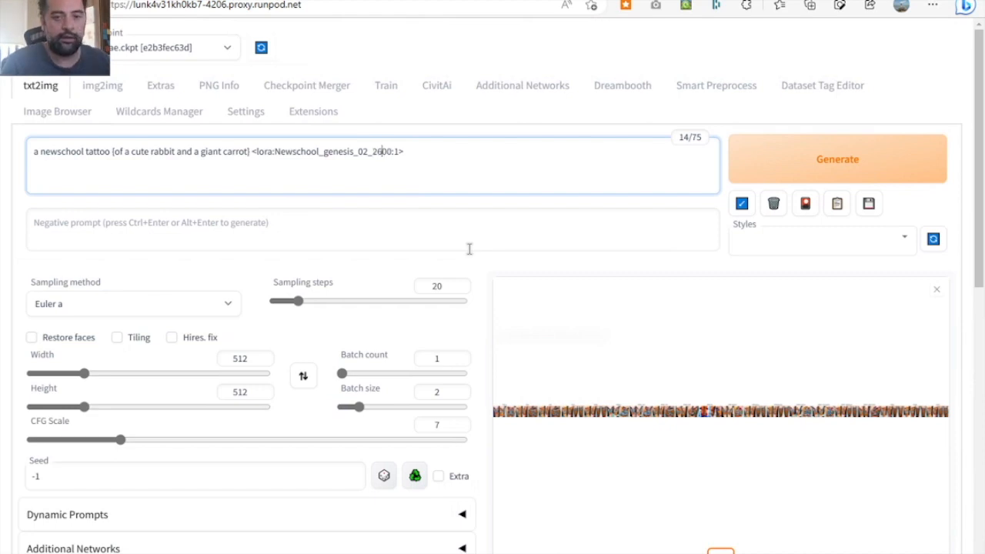
{"action": "left_click", "coordinate": [789, 164]}
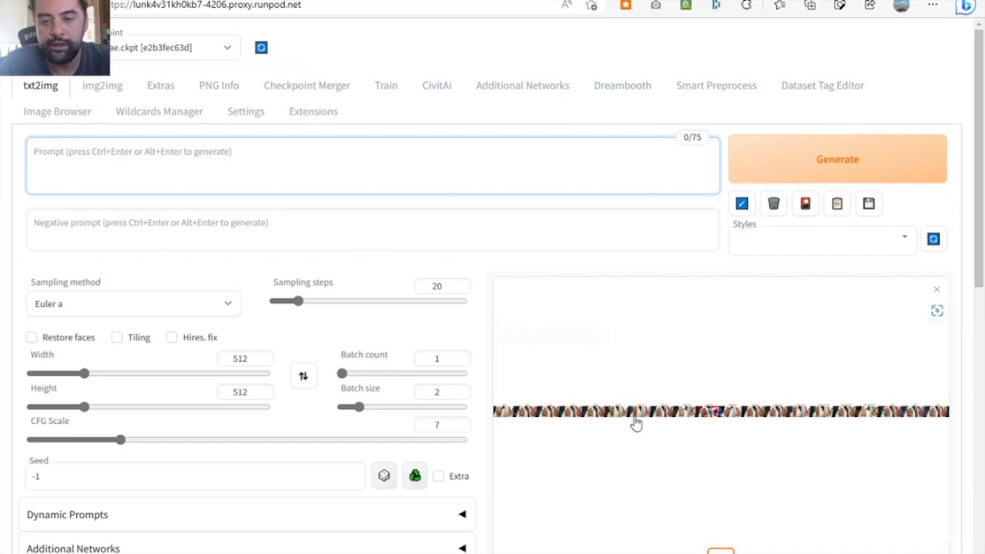
- Open the sampler grid of the 2600 version in a new browser tab and enlarge it at its Euler a images
{"action": "right_click", "coordinate": [643, 417]}
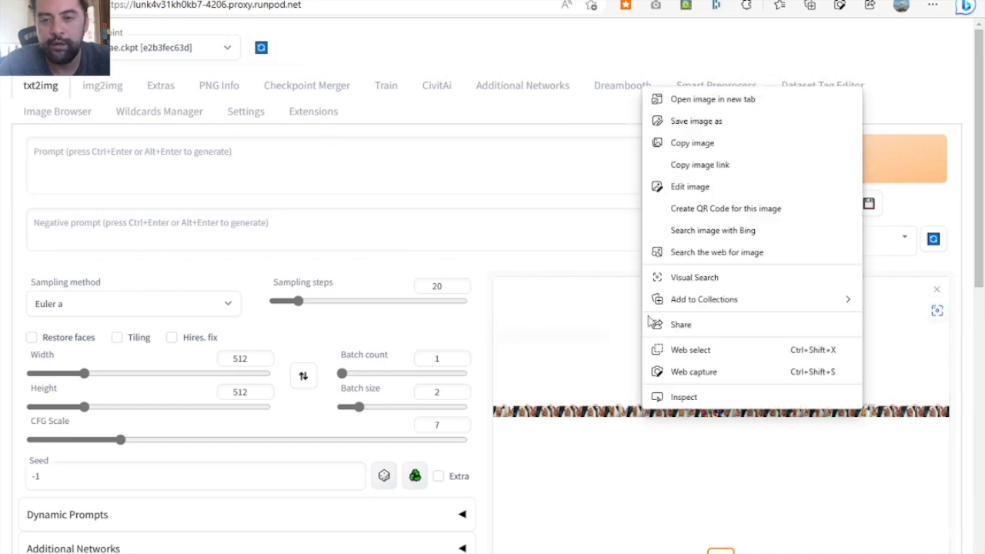
{"action": "left_click", "coordinate": [714, 100]}
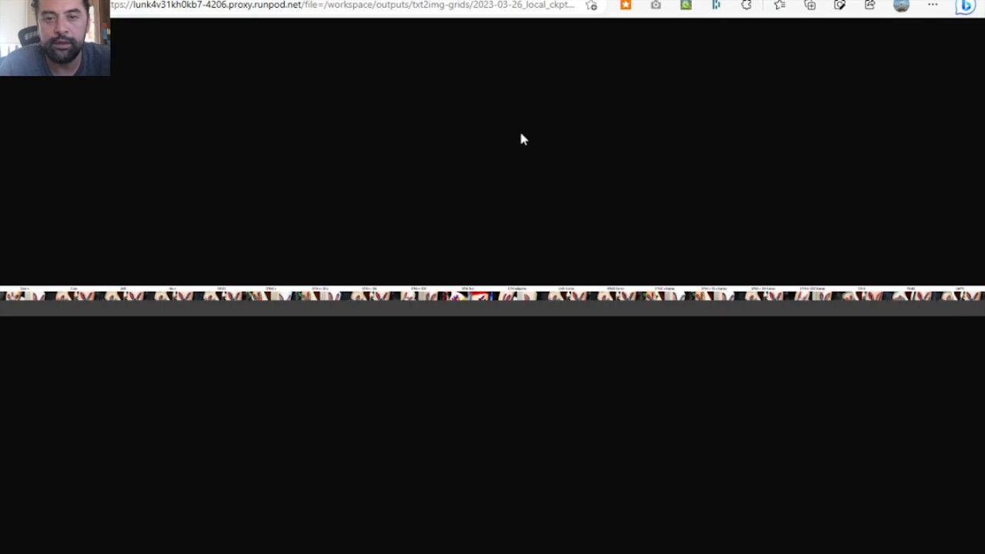
{"action": "left_click", "coordinate": [174, 308]}
{"action": "scroll", "coordinate": [174, 307], "scroll_direction": "left", "scroll_amount": 10}
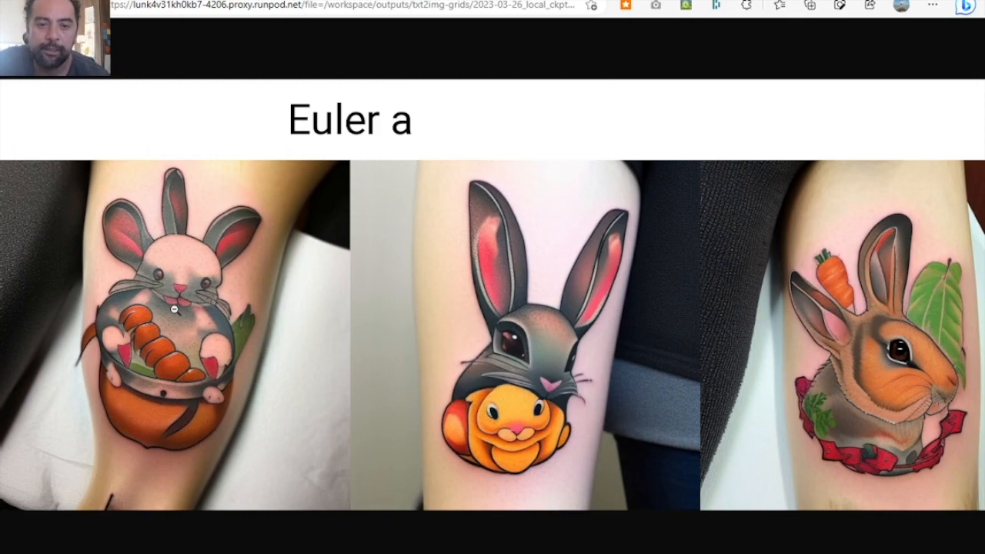
- Examine the 2600 version's rabbit tattoo images in the sampler grid from Euler through DPM++ SDE
{"action": "scroll", "coordinate": [174, 307], "scroll_direction": "right", "scroll_amount": 8}
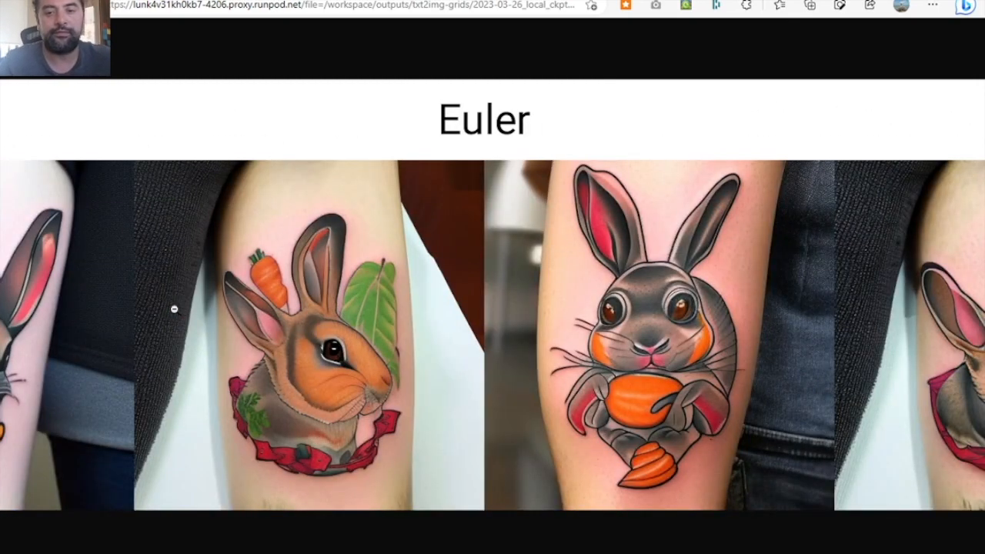
{"action": "scroll", "coordinate": [174, 308], "scroll_direction": "right", "scroll_amount": 10}
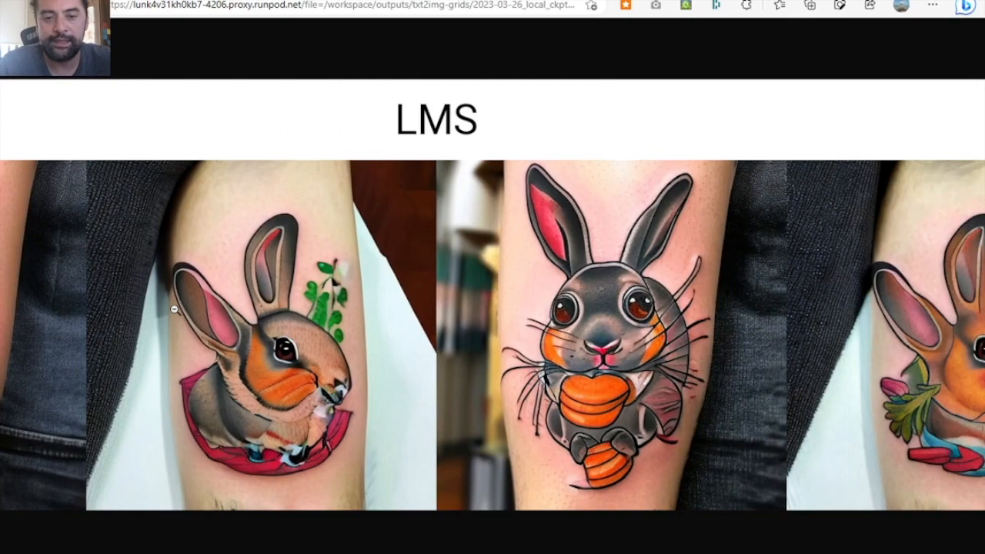
{"action": "scroll", "coordinate": [174, 307], "scroll_direction": "right", "scroll_amount": 10}
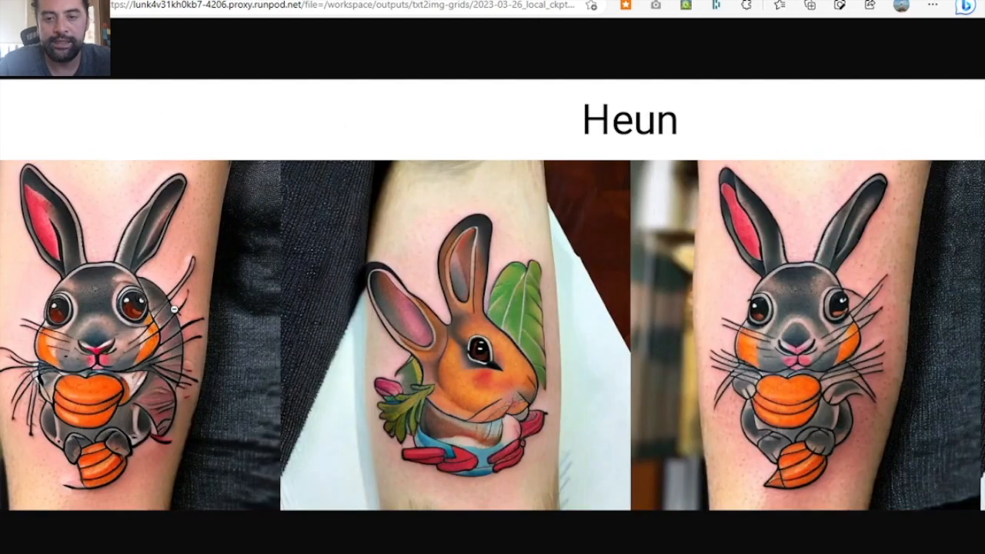
{"action": "scroll", "coordinate": [174, 308], "scroll_direction": "right", "scroll_amount": 10}
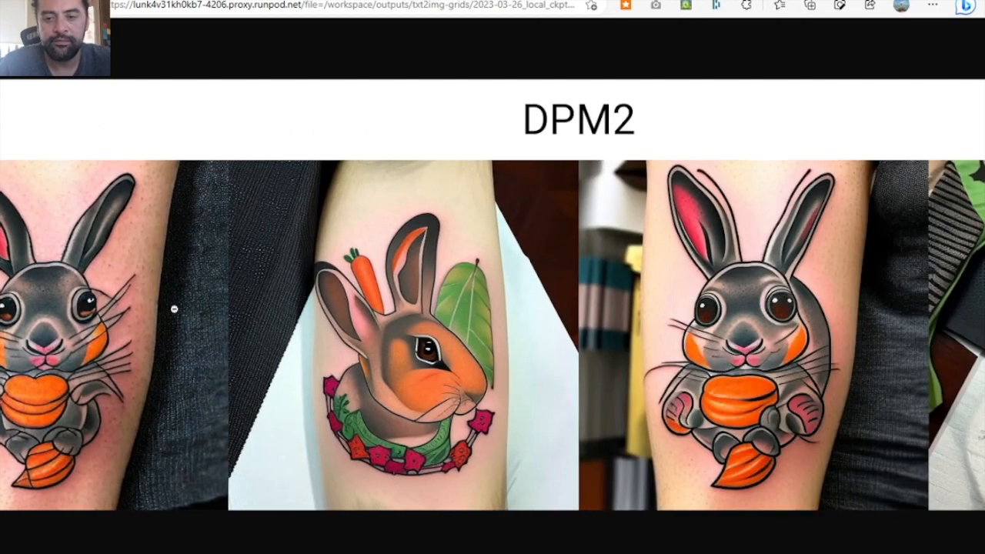
{"action": "scroll", "coordinate": [174, 309], "scroll_direction": "right", "scroll_amount": 10}
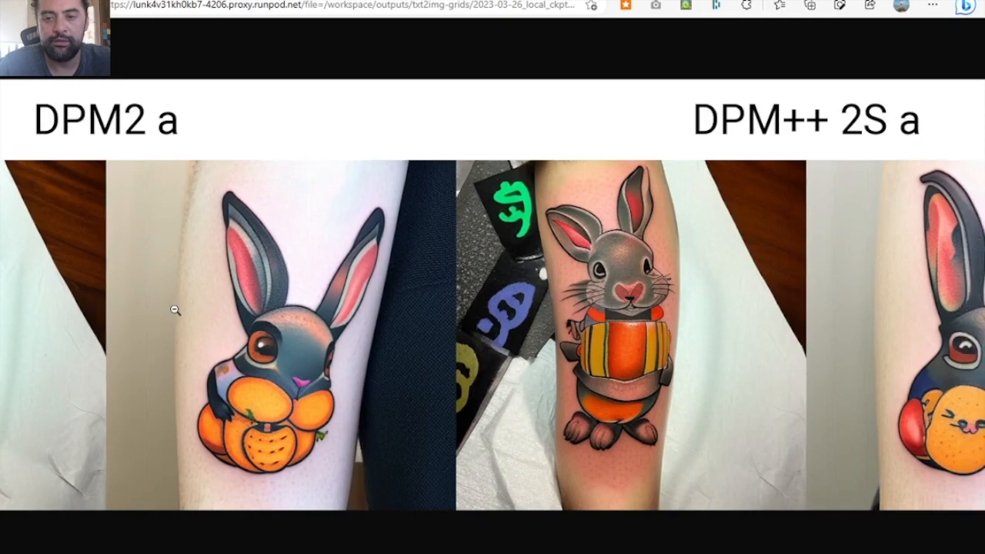
{"action": "scroll", "coordinate": [174, 309], "scroll_direction": "right", "scroll_amount": 10}
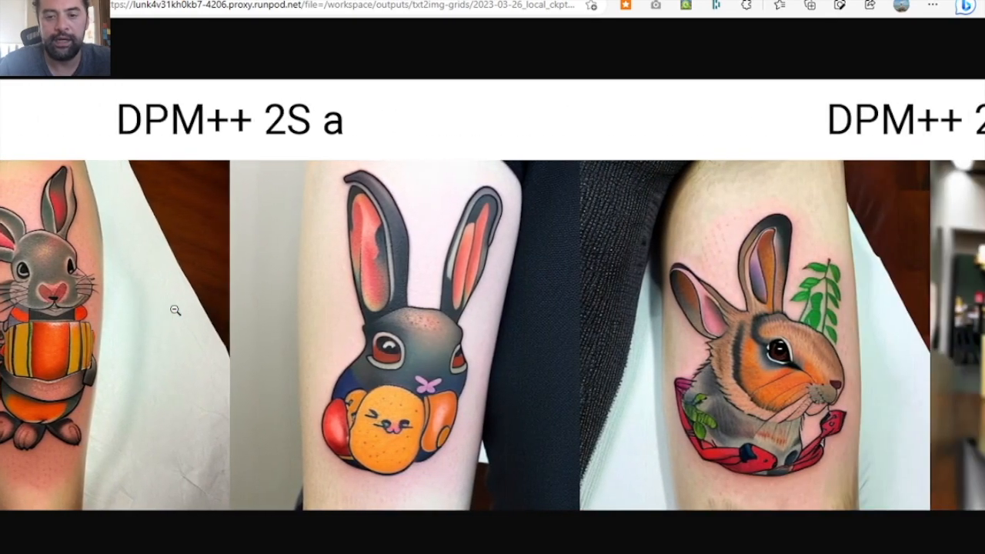
{"action": "scroll", "coordinate": [175, 309], "scroll_direction": "right", "scroll_amount": 10}
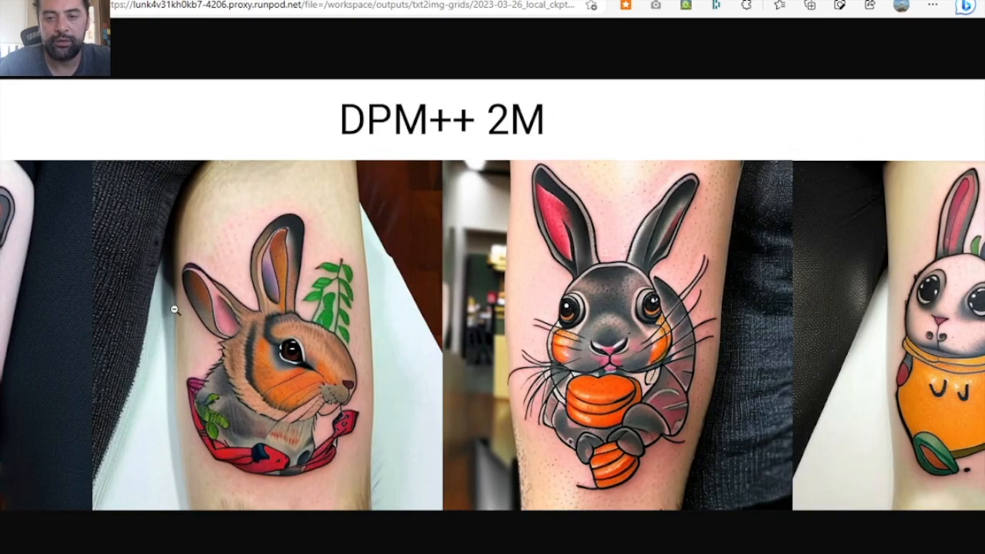
{"action": "scroll", "coordinate": [175, 310], "scroll_direction": "right", "scroll_amount": 10}
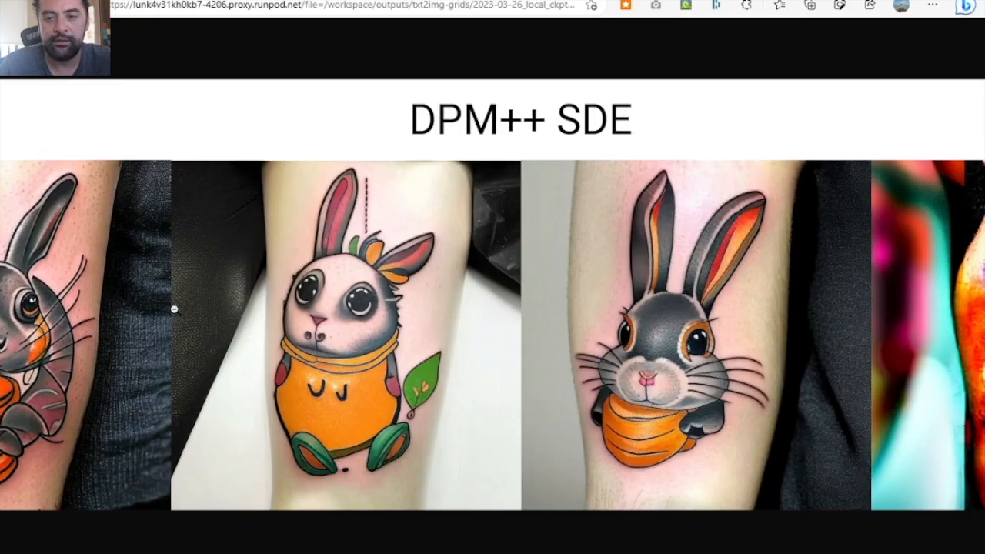
- Examine the 2600 version's rabbit tattoo images in the sampler grid from DPM++ SDE through UniPC
{"action": "scroll", "coordinate": [174, 309], "scroll_direction": "right", "scroll_amount": 10}
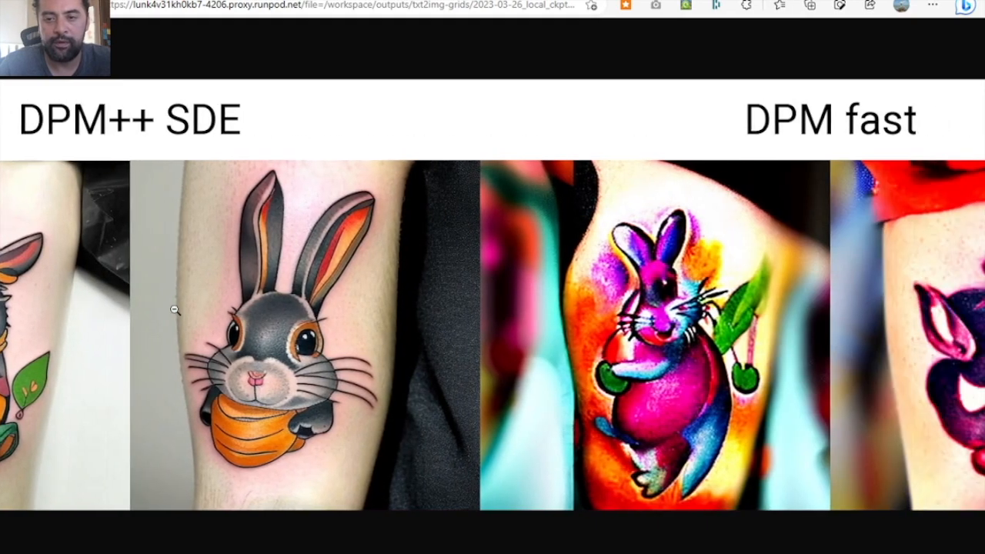
{"action": "scroll", "coordinate": [175, 309], "scroll_direction": "right", "scroll_amount": 10}
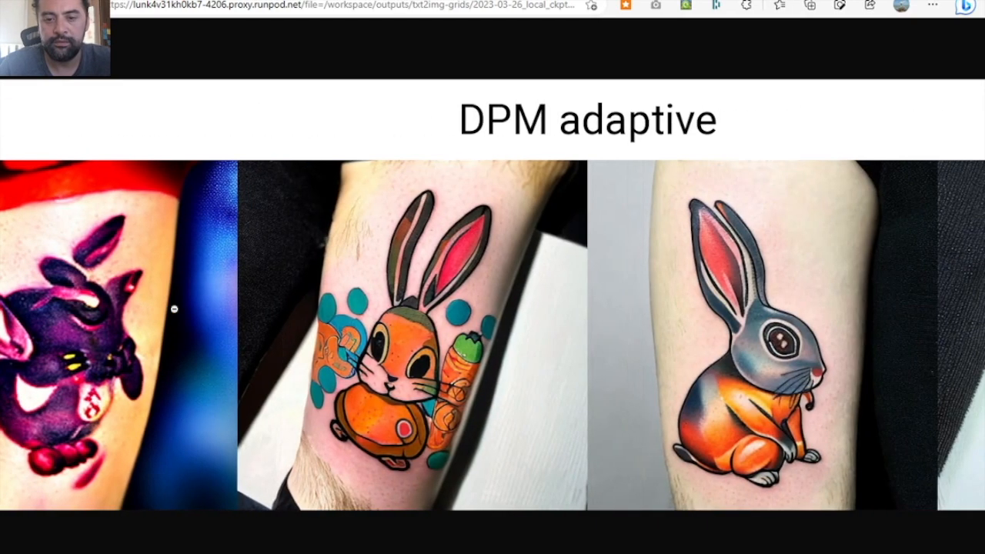
{"action": "scroll", "coordinate": [175, 309], "scroll_direction": "right", "scroll_amount": 10}
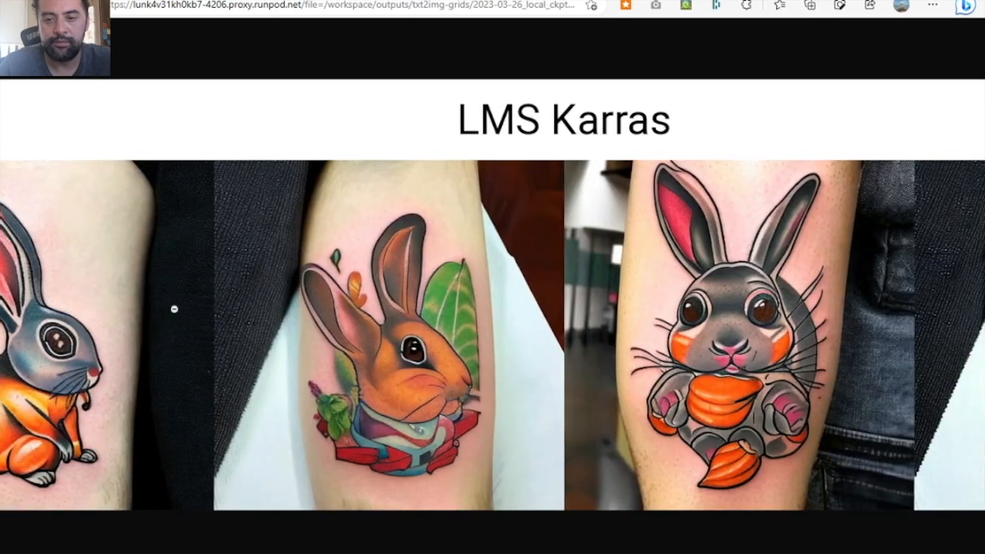
{"action": "scroll", "coordinate": [174, 309], "scroll_direction": "right", "scroll_amount": 8}
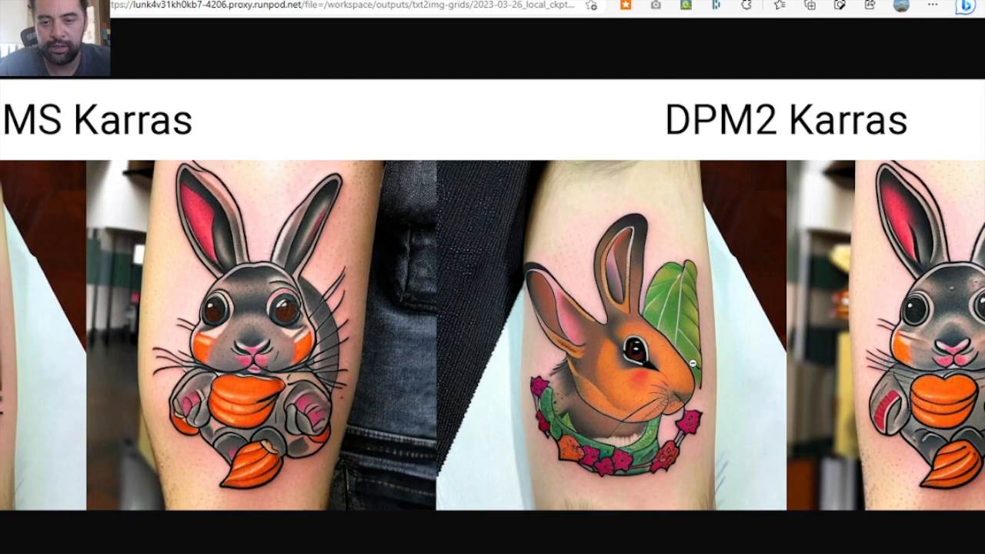
{"action": "scroll", "coordinate": [693, 363], "scroll_direction": "right", "scroll_amount": 1}
{"action": "scroll", "coordinate": [692, 362], "scroll_direction": "right", "scroll_amount": 10}
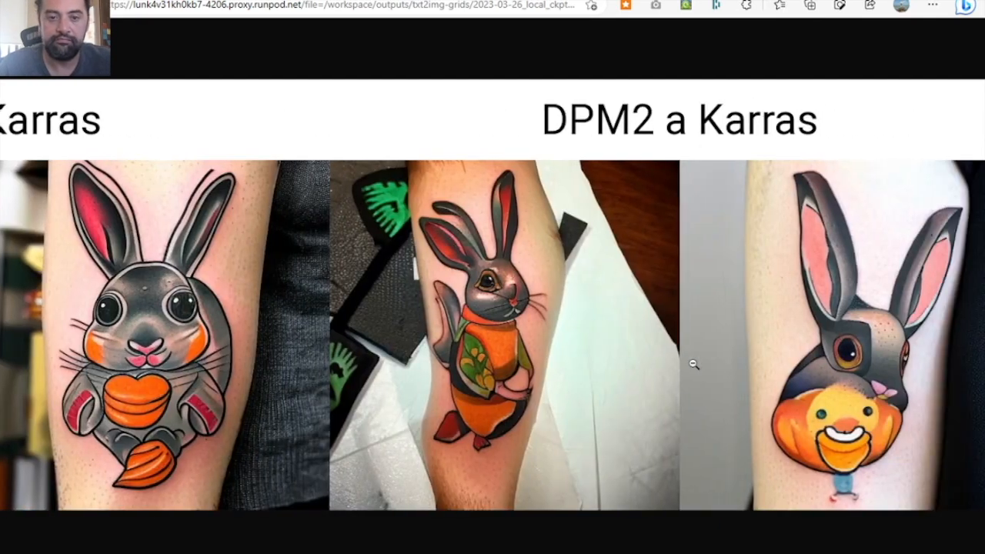
{"action": "scroll", "coordinate": [693, 364], "scroll_direction": "right", "scroll_amount": 8}
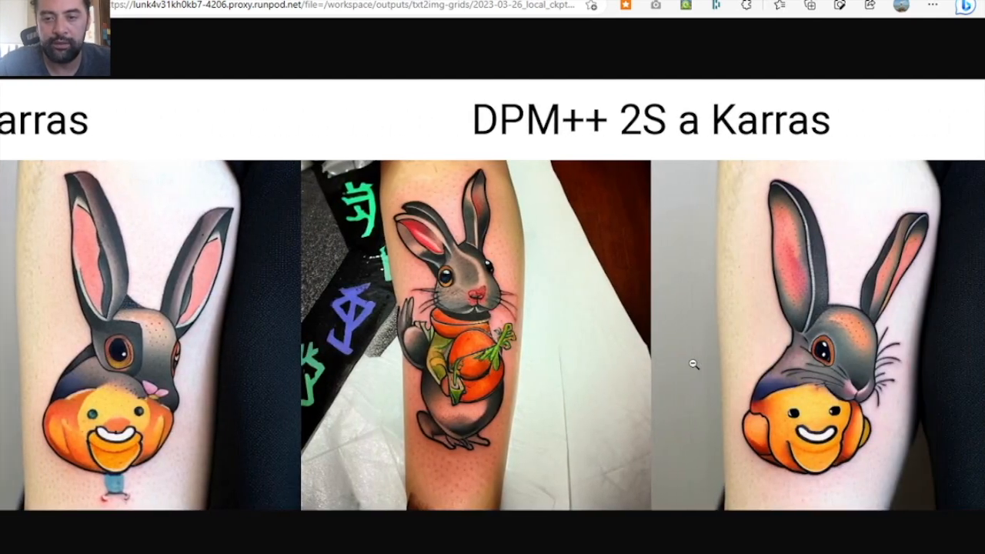
{"action": "scroll", "coordinate": [693, 364], "scroll_direction": "right", "scroll_amount": 8}
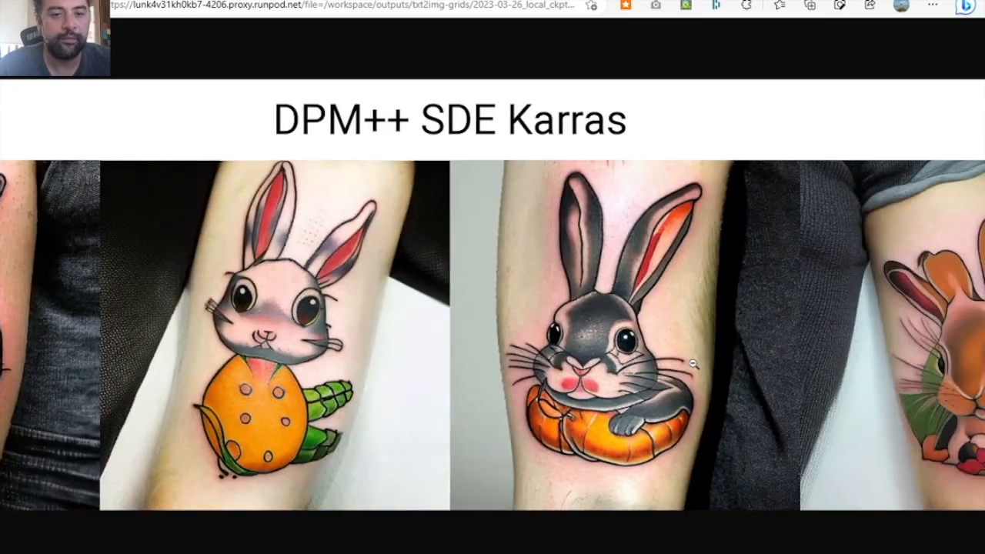
{"action": "scroll", "coordinate": [693, 363], "scroll_direction": "right", "scroll_amount": 6}
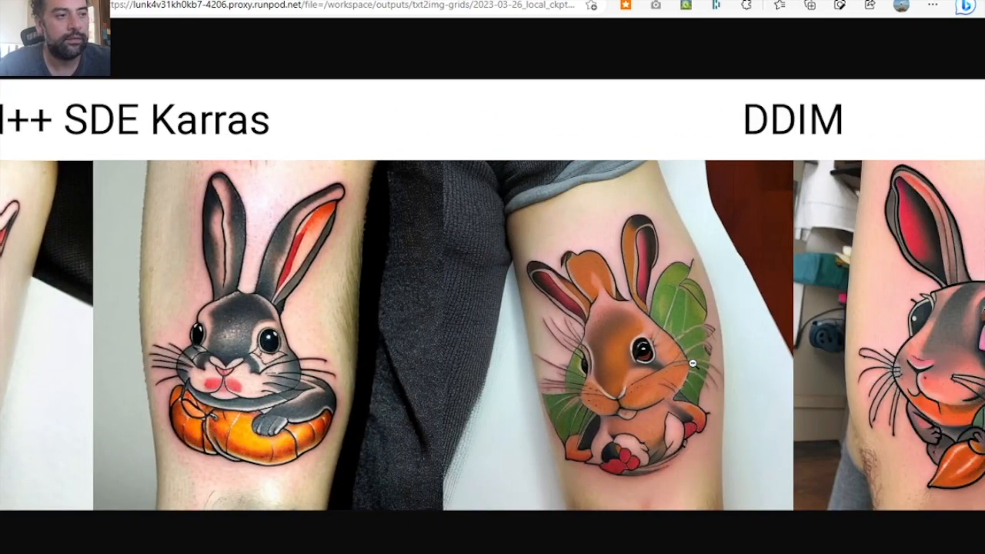
{"action": "scroll", "coordinate": [692, 363], "scroll_direction": "right", "scroll_amount": 5}
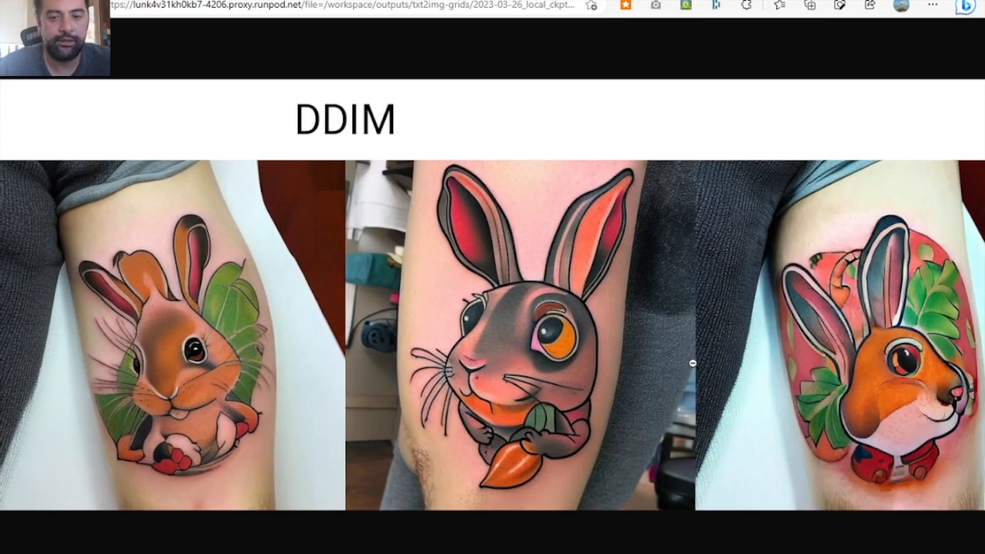
{"action": "scroll", "coordinate": [693, 364], "scroll_direction": "right", "scroll_amount": 1}
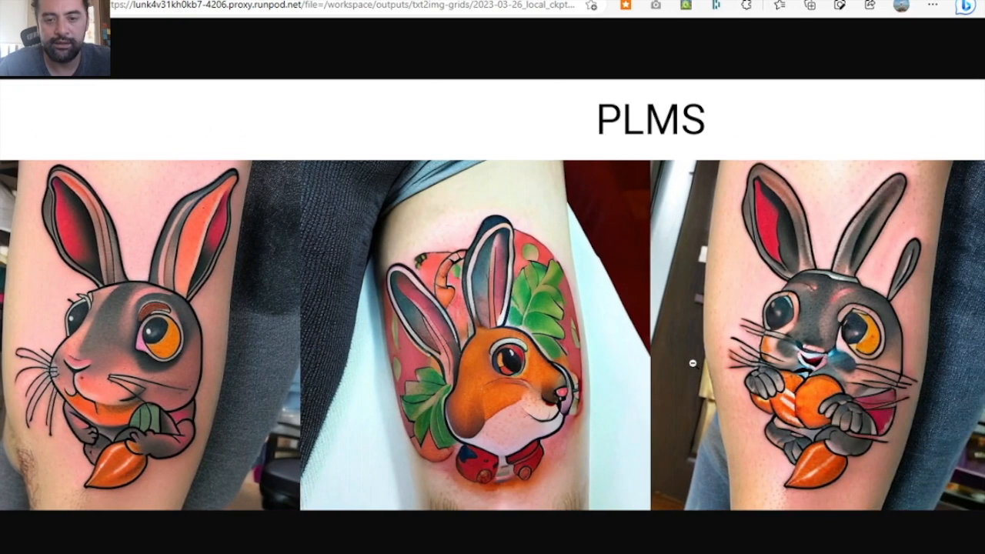
{"action": "scroll", "coordinate": [595, 413], "scroll_direction": "right", "scroll_amount": 8}
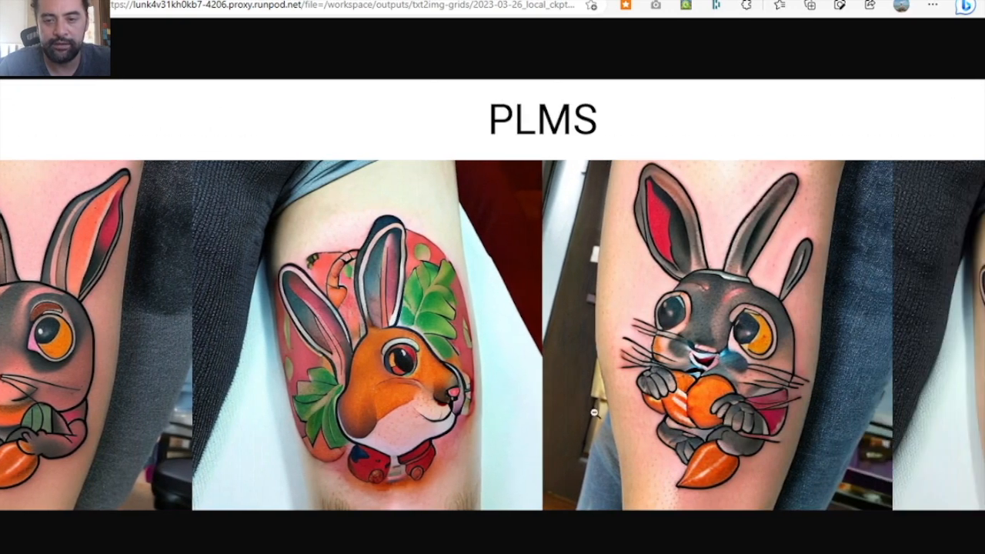
{"action": "scroll", "coordinate": [483, 321], "scroll_direction": "right", "scroll_amount": 1}
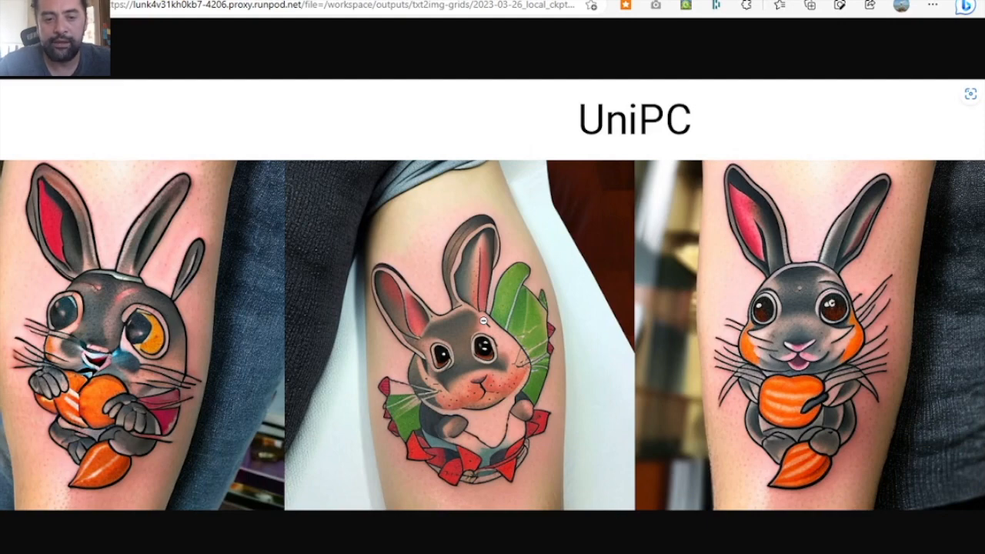
- Review the 2600 version's rabbit tattoo images again in reverse order, from UniPC back to DPM fast
{"action": "scroll", "coordinate": [483, 320], "scroll_direction": "left", "scroll_amount": 5}
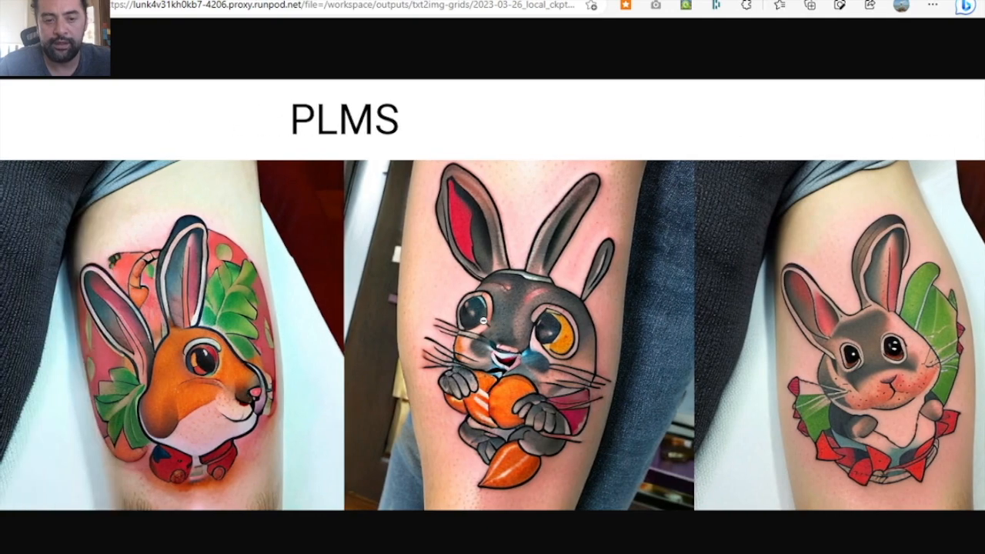
{"action": "scroll", "coordinate": [483, 320], "scroll_direction": "left", "scroll_amount": 2}
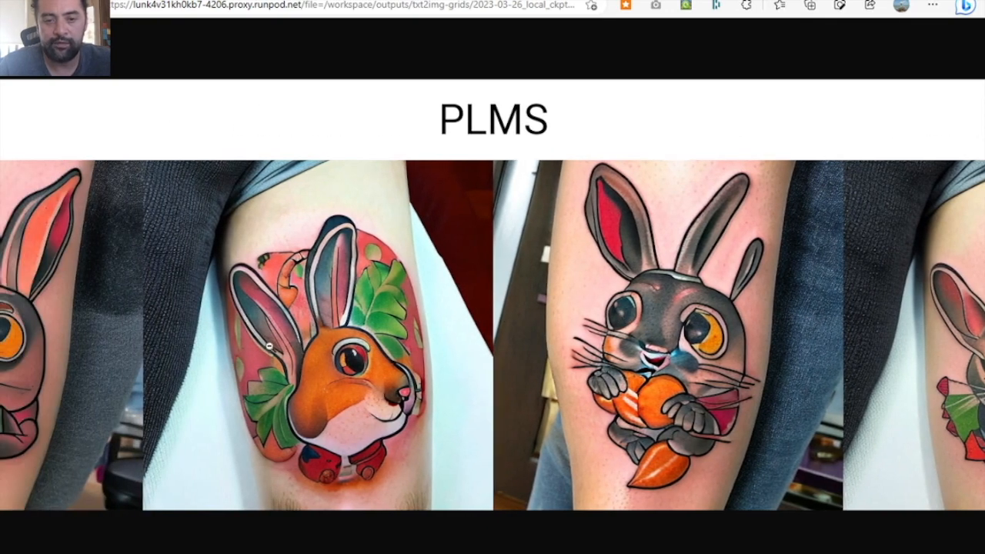
{"action": "scroll", "coordinate": [317, 413], "scroll_direction": "left", "scroll_amount": 5}
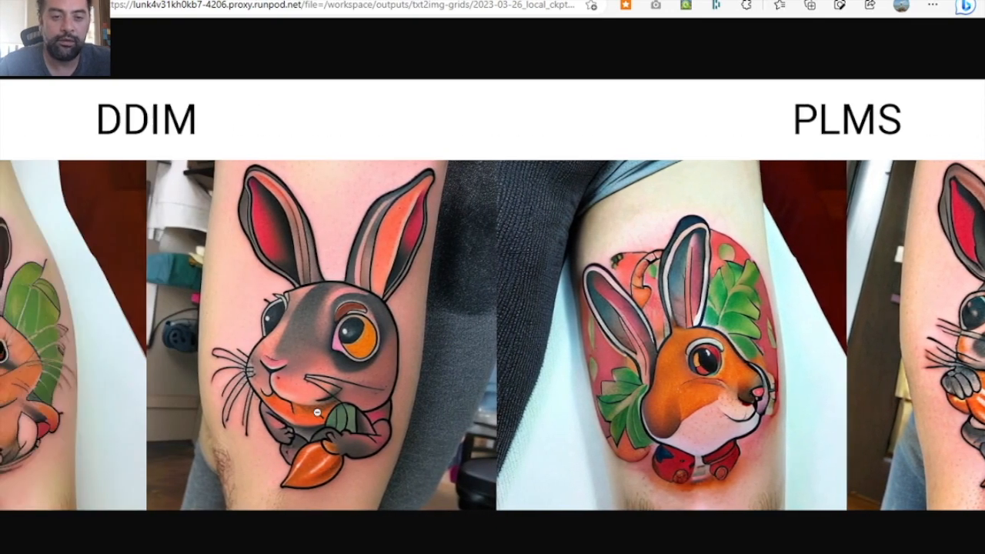
{"action": "scroll", "coordinate": [317, 414], "scroll_direction": "left", "scroll_amount": 3}
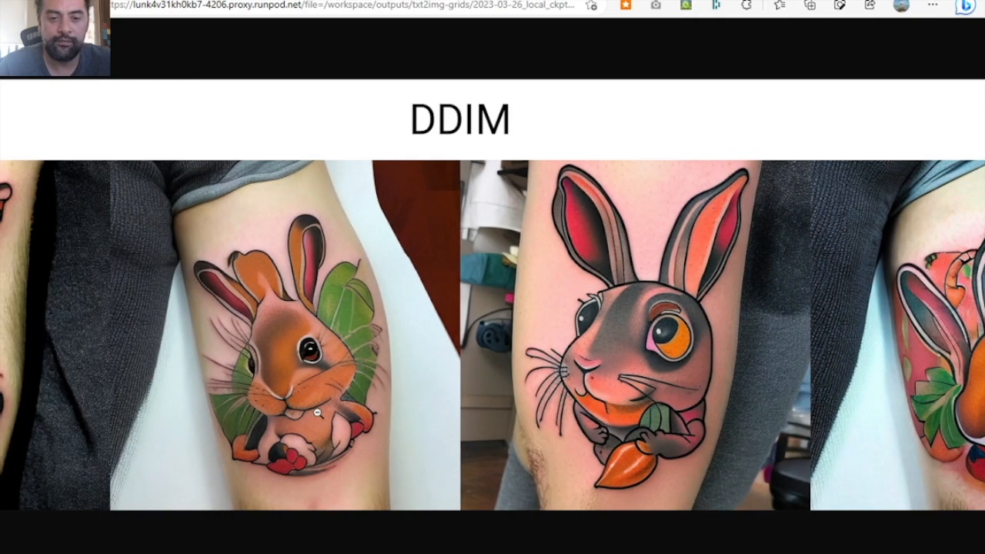
{"action": "scroll", "coordinate": [317, 413], "scroll_direction": "left", "scroll_amount": 7}
{"action": "scroll", "coordinate": [317, 414], "scroll_direction": "left", "scroll_amount": 10}
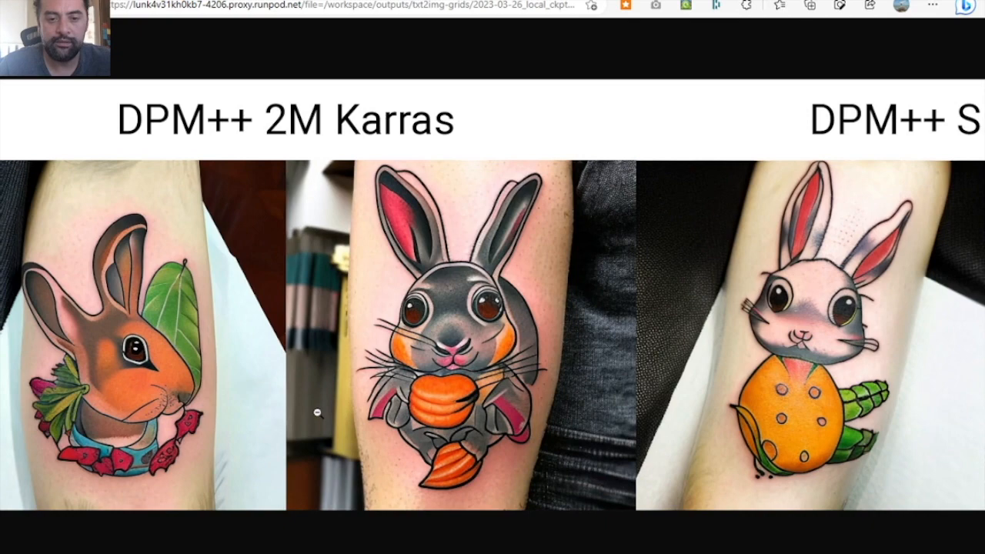
{"action": "scroll", "coordinate": [317, 413], "scroll_direction": "left", "scroll_amount": 8}
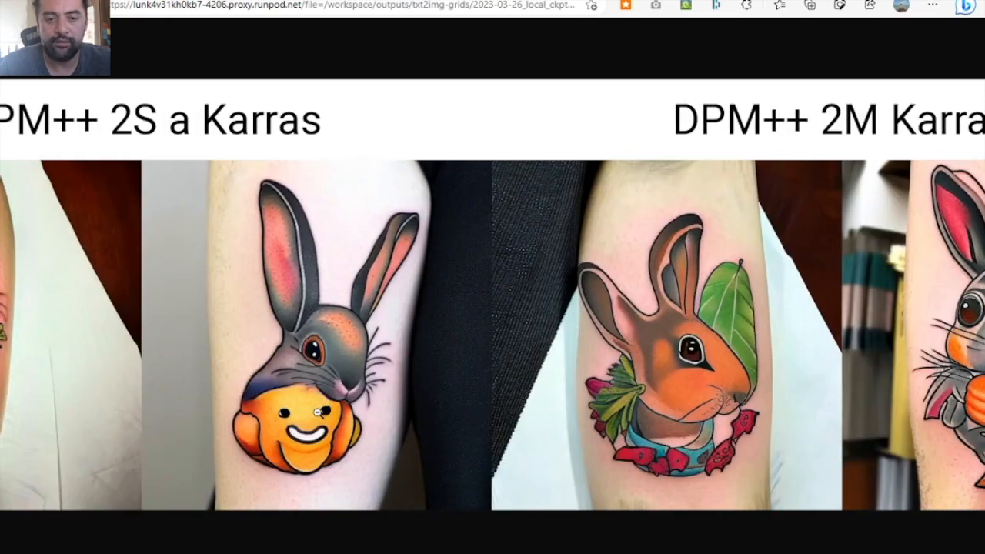
{"action": "scroll", "coordinate": [317, 412], "scroll_direction": "left", "scroll_amount": 9}
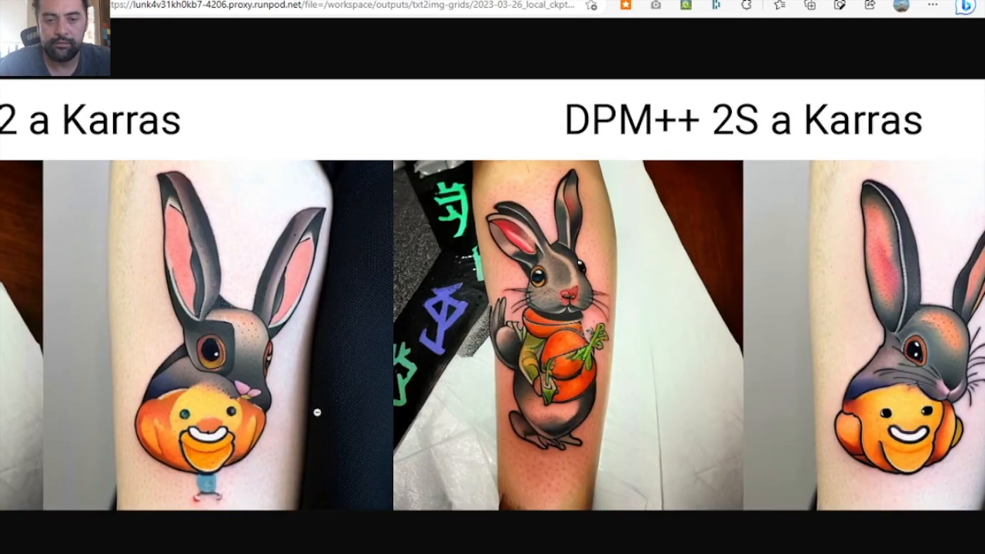
{"action": "scroll", "coordinate": [317, 413], "scroll_direction": "left", "scroll_amount": 10}
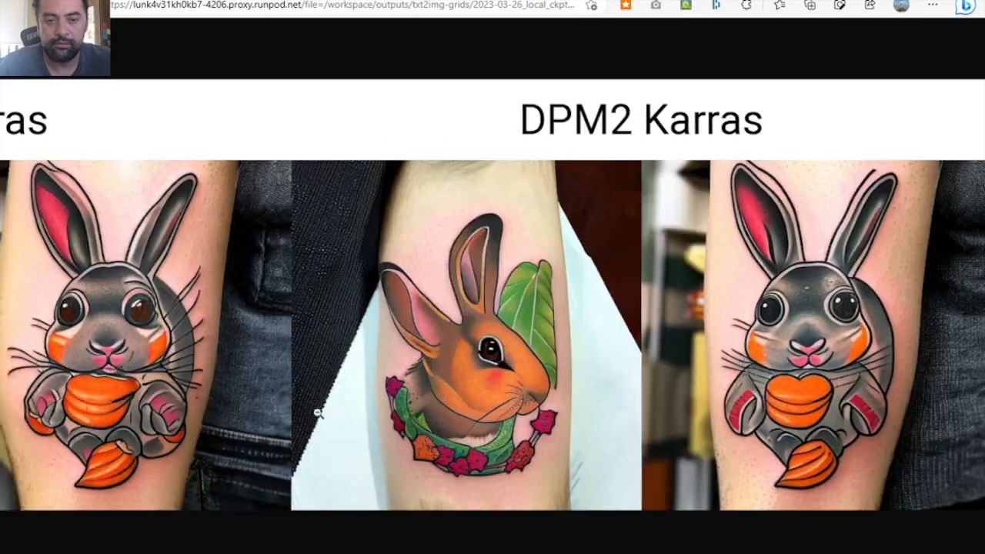
{"action": "scroll", "coordinate": [317, 414], "scroll_direction": "left", "scroll_amount": 10}
{"action": "scroll", "coordinate": [317, 412], "scroll_direction": "left", "scroll_amount": 10}
{"action": "scroll", "coordinate": [317, 412], "scroll_direction": "left", "scroll_amount": 10}
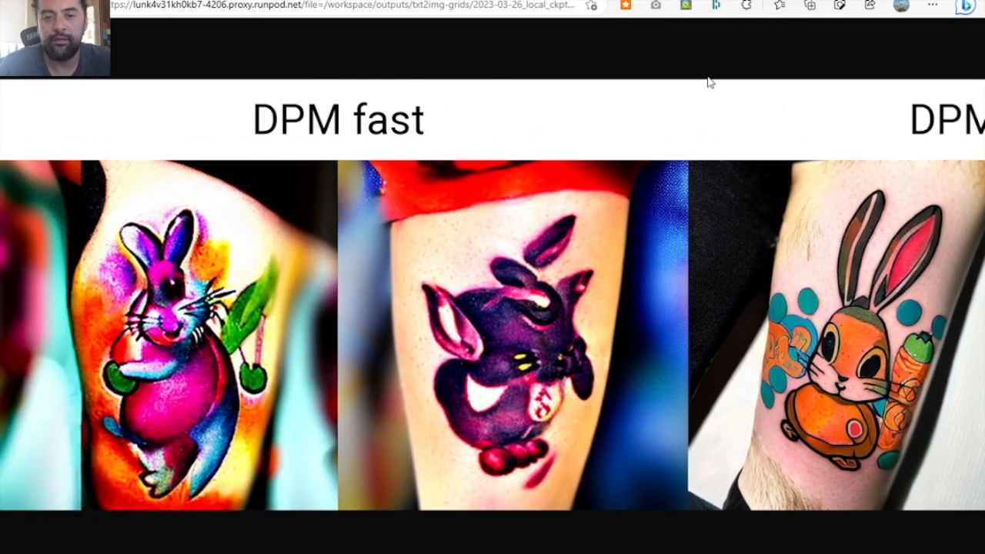
- Close the grid and paste back the newschool tattoo prompt with its rabbit, monkey and elf alternatives, removing the leading "a"
{"action": "key", "text": "ctrl+w"}
{"action": "left_click", "coordinate": [289, 172]}
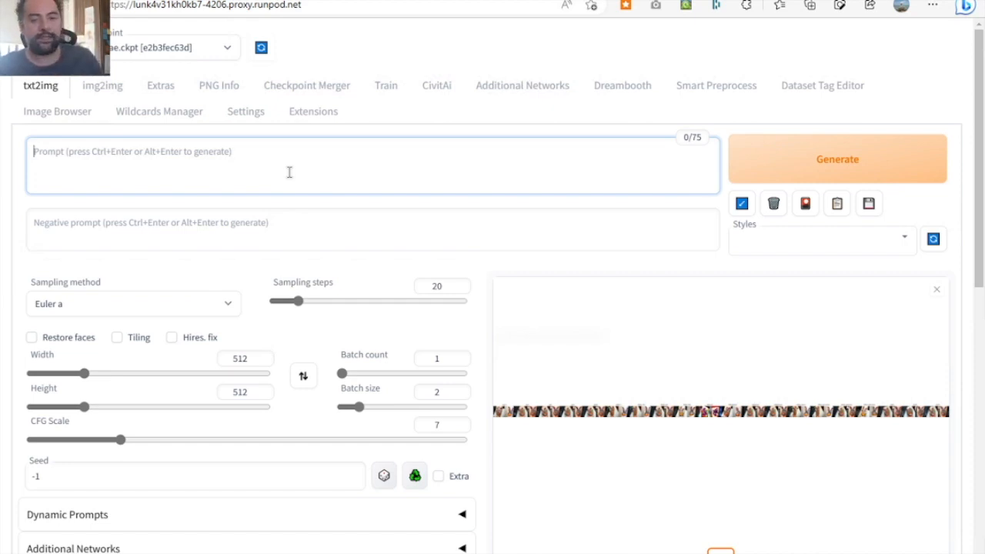
{"action": "key", "text": "ctrl+v"}
{"action": "left_click_drag", "start_coordinate": [127, 152], "coordinate": [27, 153]}
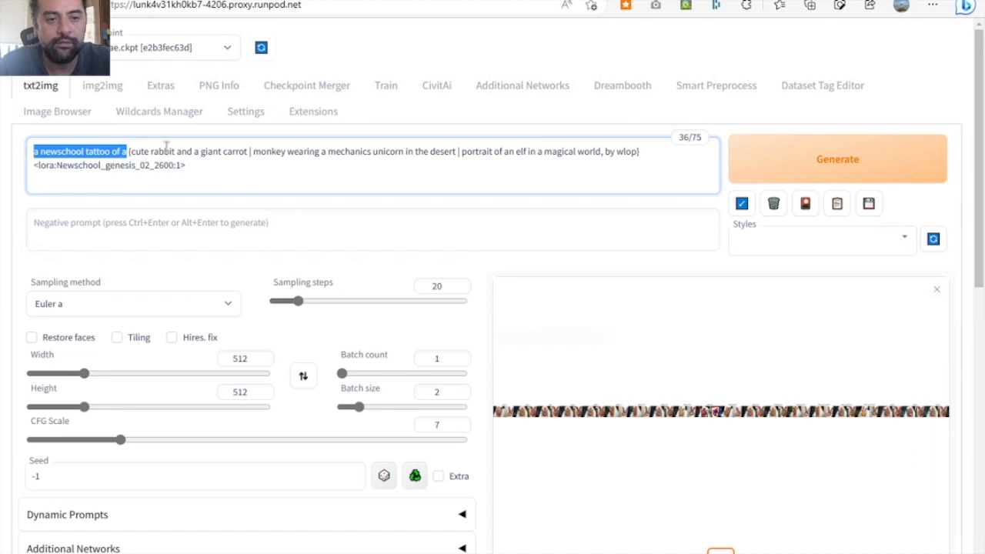
{"action": "left_click", "coordinate": [38, 152]}
{"action": "key", "text": "BackSpace"}
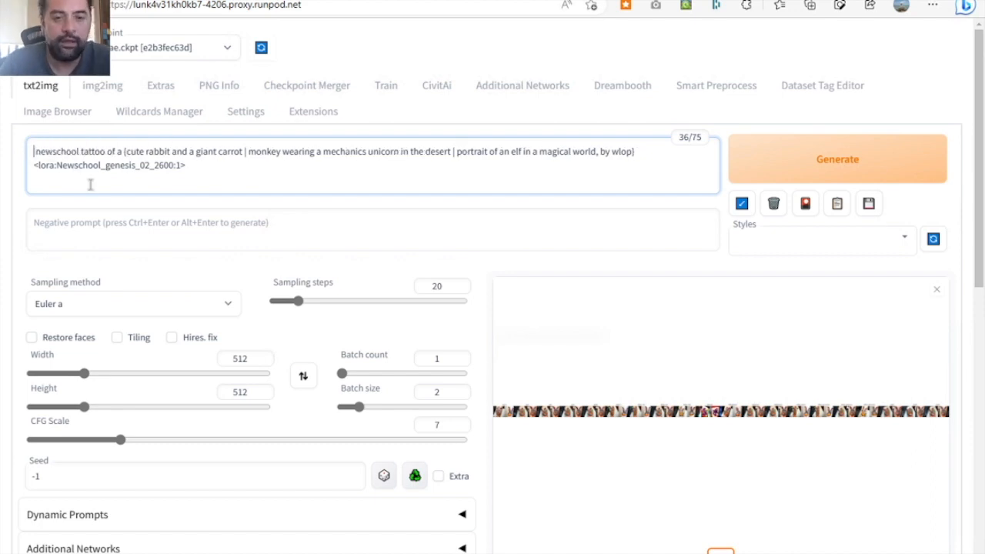
{"action": "left_click", "coordinate": [417, 169]}
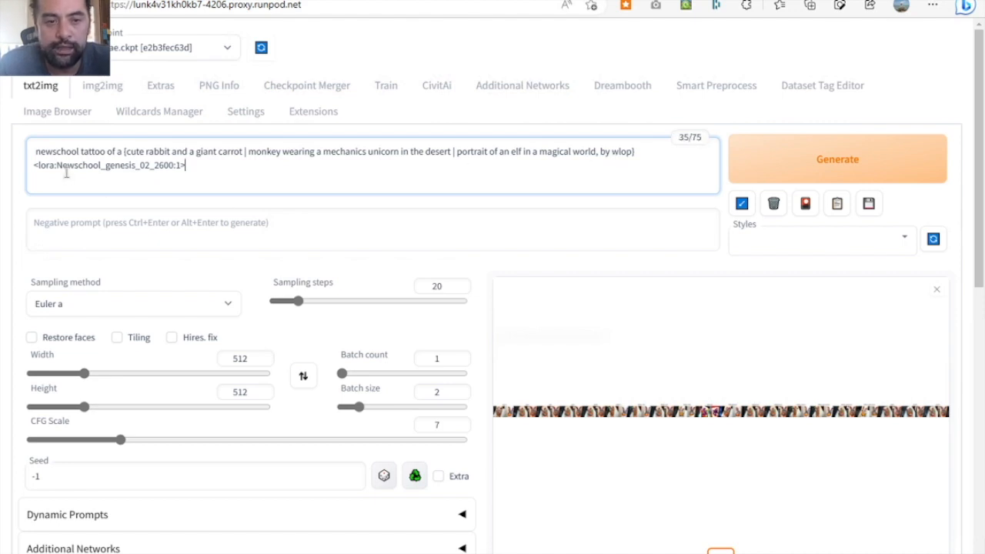
- Look up the saved Newschool_genesis_02 versions among the Additional Networks models and change the prompt's LoRA tag to Newschool_genesis_02_5200
{"action": "left_click_drag", "start_coordinate": [31, 167], "coordinate": [187, 164]}
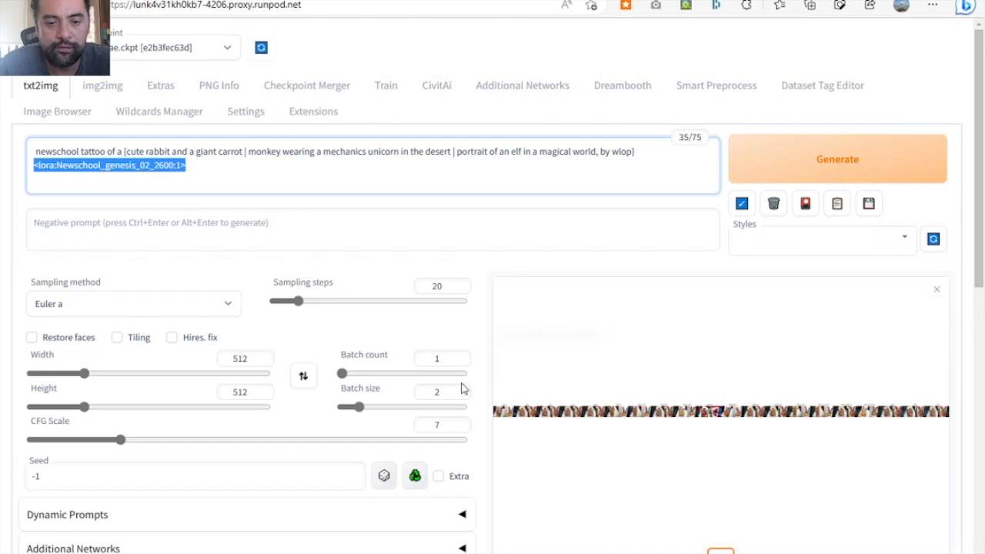
{"action": "scroll", "coordinate": [454, 446], "scroll_direction": "down", "scroll_amount": 1}
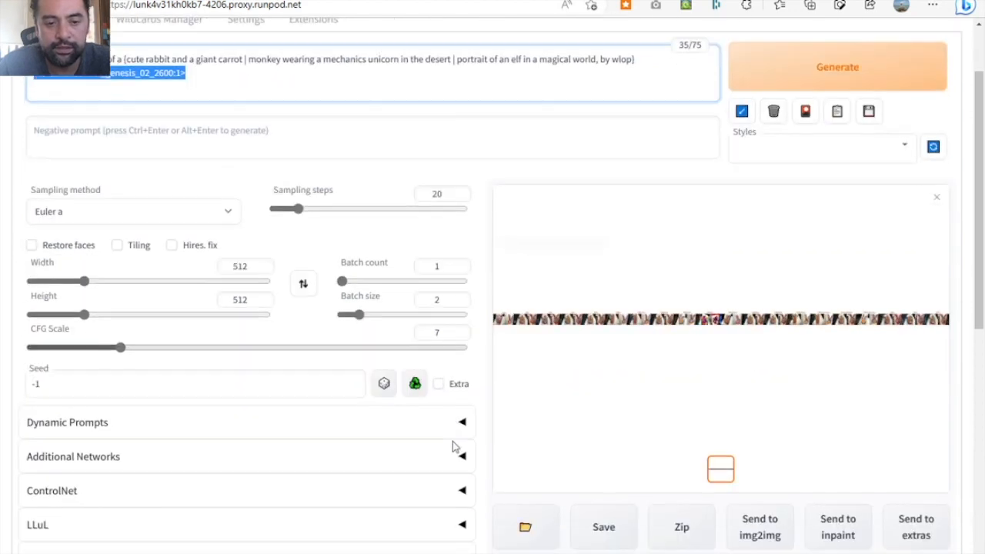
{"action": "scroll", "coordinate": [454, 446], "scroll_direction": "down", "scroll_amount": 1}
{"action": "left_click", "coordinate": [435, 401]}
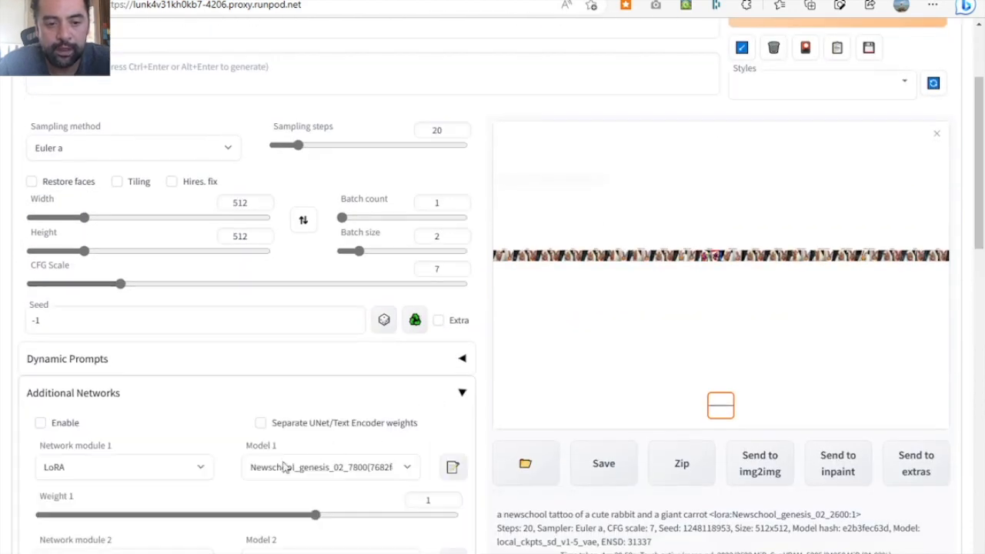
{"action": "left_click", "coordinate": [358, 464]}
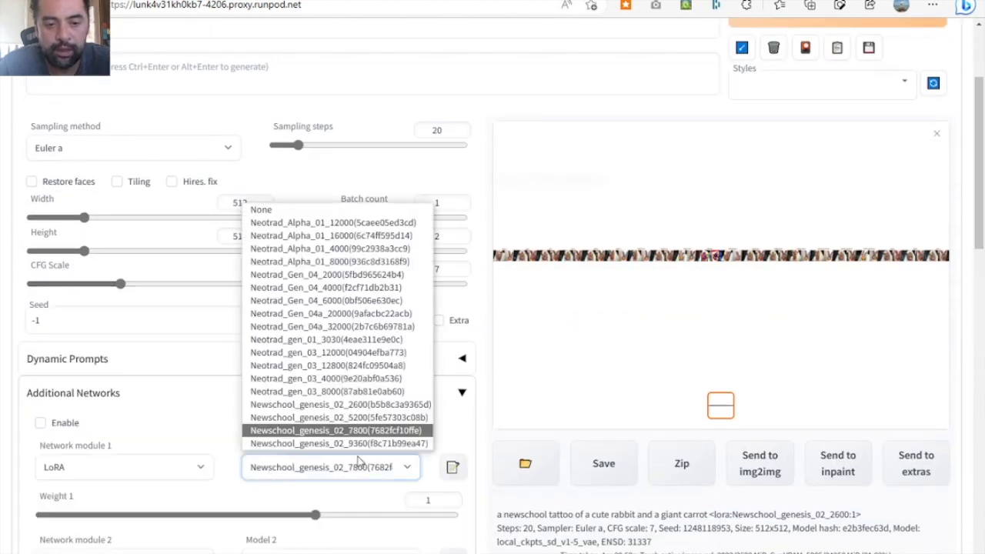
{"action": "left_click", "coordinate": [608, 215]}
{"action": "scroll", "coordinate": [388, 115], "scroll_direction": "up", "scroll_amount": 1}
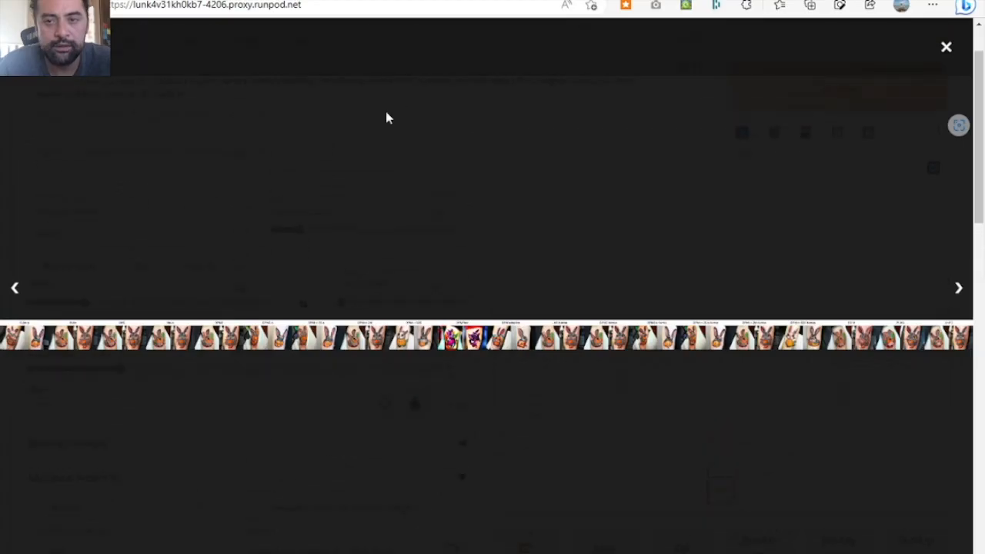
{"action": "left_click", "coordinate": [954, 55]}
{"action": "scroll", "coordinate": [192, 135], "scroll_direction": "up", "scroll_amount": 1}
{"action": "left_click", "coordinate": [165, 122]}
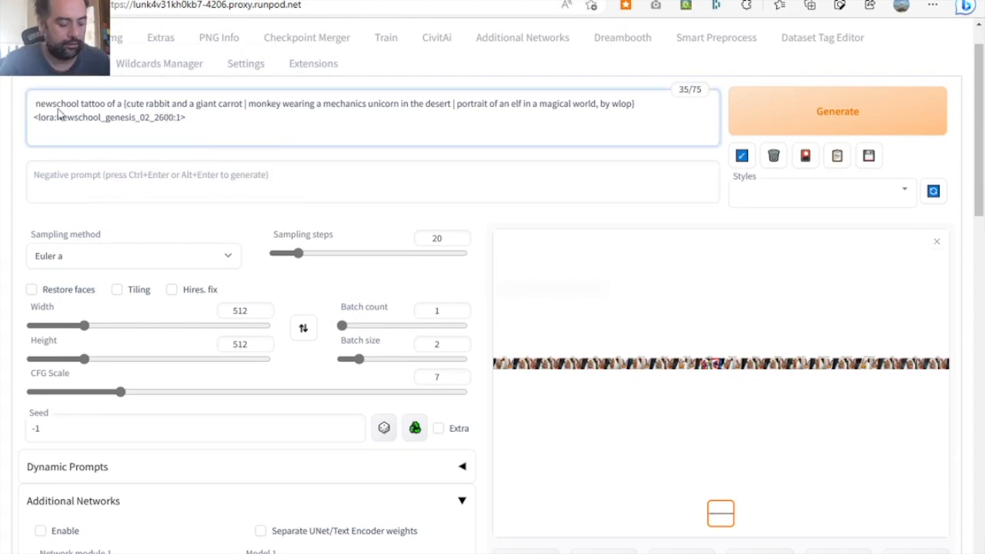
{"action": "key", "text": "BackSpace"}
{"action": "type", "text": "5"}
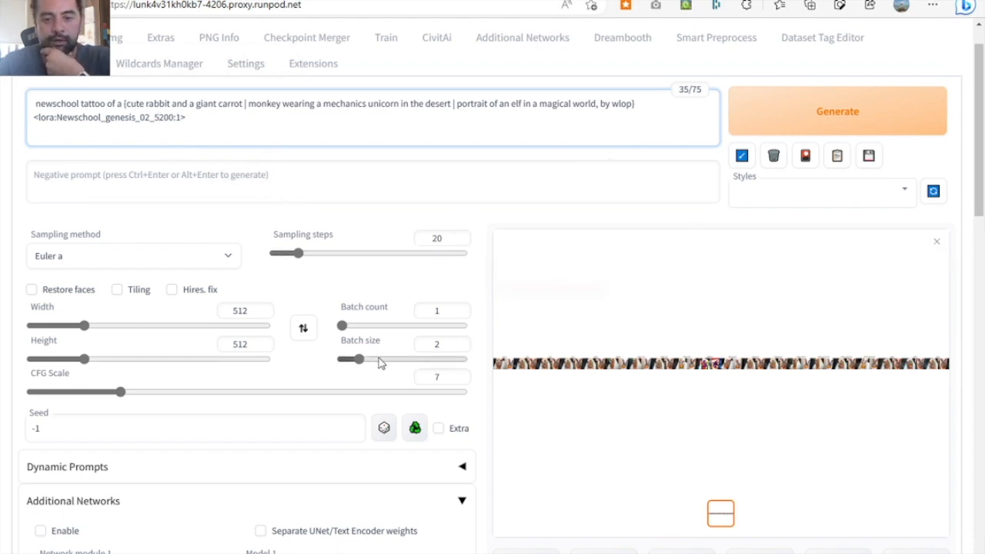
- Set the batch size to 1 and the batch count to 20
{"action": "left_click_drag", "start_coordinate": [359, 359], "coordinate": [335, 363]}
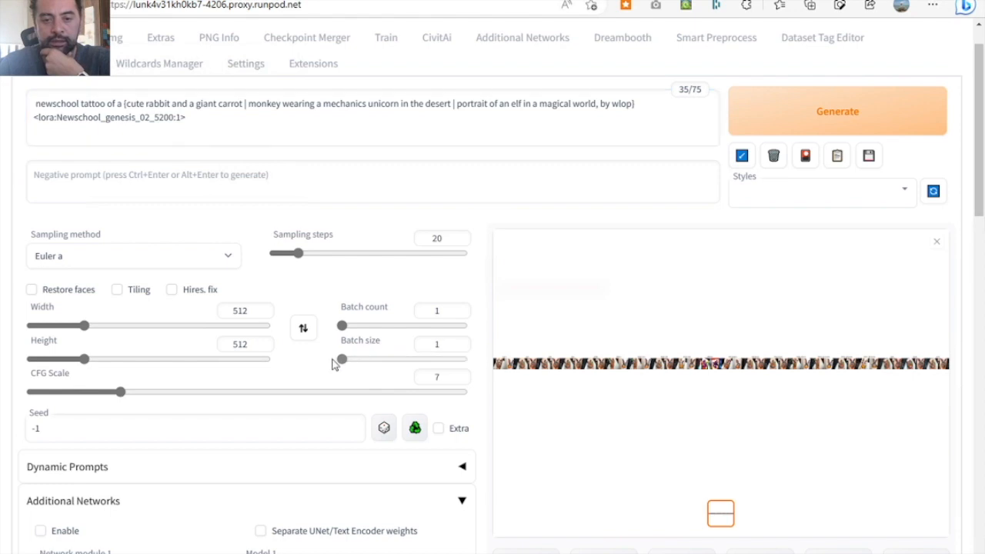
{"action": "left_click", "coordinate": [373, 329]}
{"action": "left_click_drag", "start_coordinate": [374, 329], "coordinate": [365, 329]}
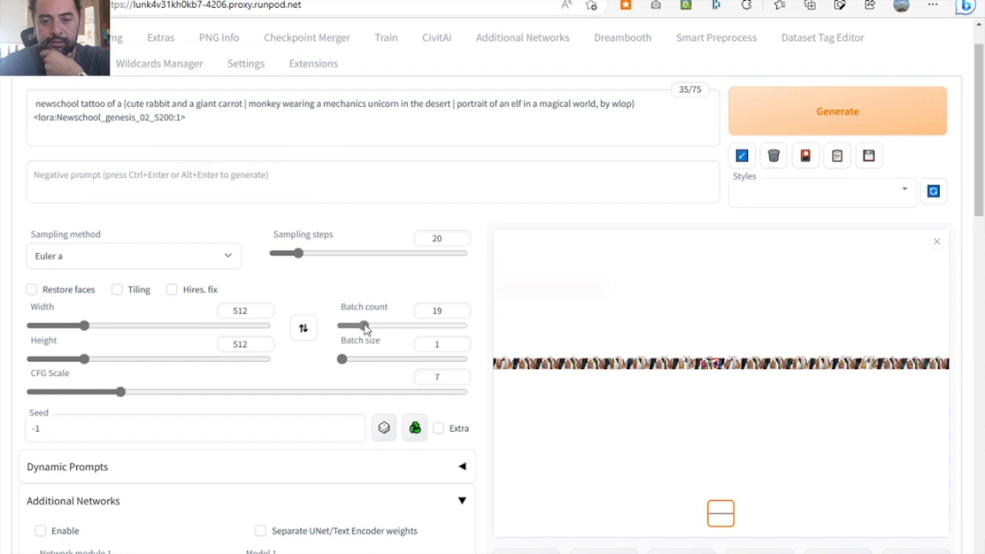
{"action": "left_click_drag", "start_coordinate": [364, 329], "coordinate": [369, 330]}
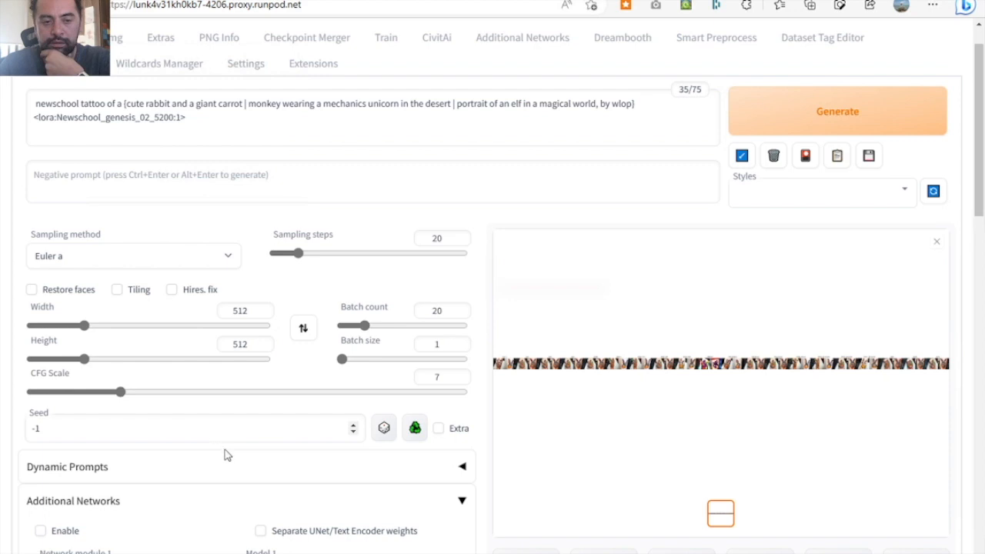
- Enable combinatorial generation in the Dynamic Prompts settings and generate the images
{"action": "scroll", "coordinate": [520, 463], "scroll_direction": "down", "scroll_amount": 2}
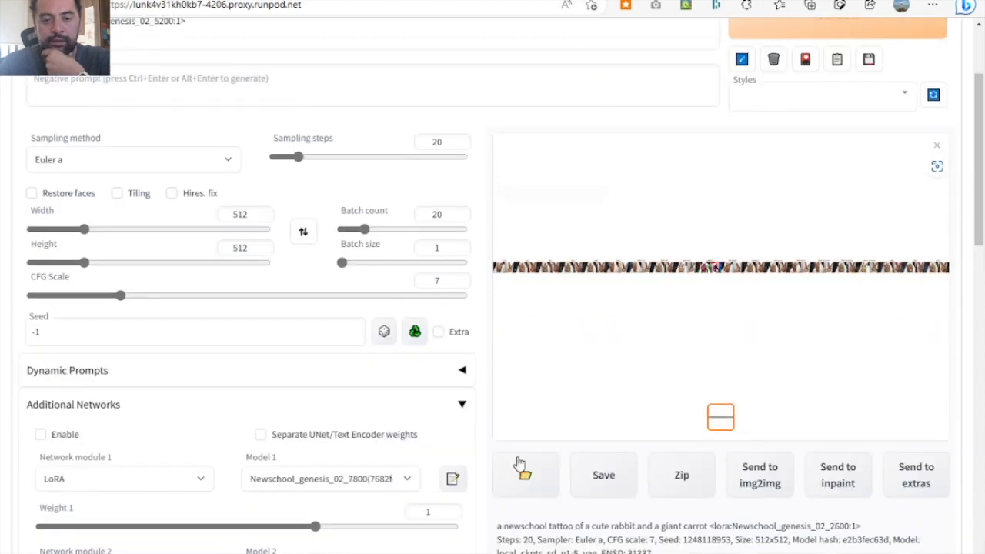
{"action": "left_click", "coordinate": [462, 405]}
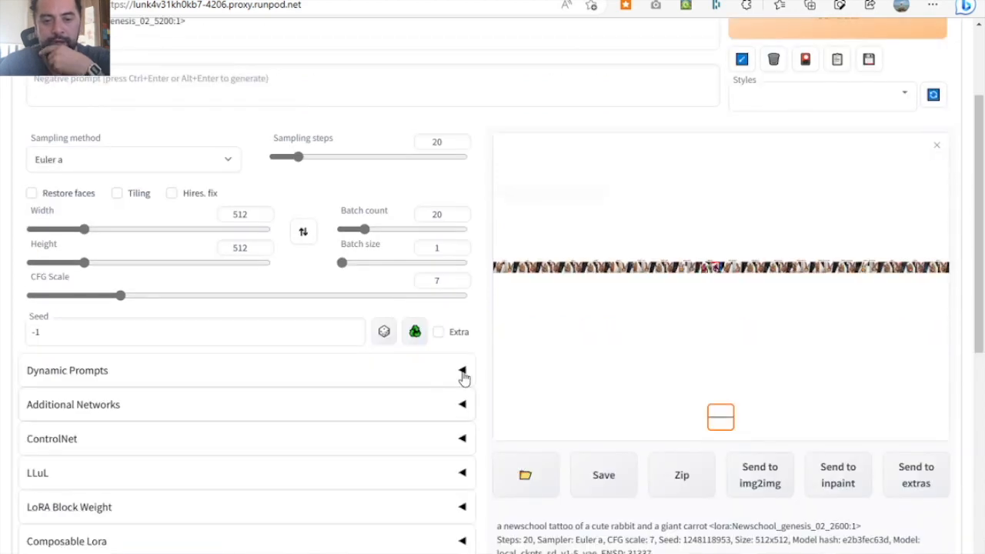
{"action": "left_click", "coordinate": [448, 382]}
{"action": "scroll", "coordinate": [221, 447], "scroll_direction": "down", "scroll_amount": 1}
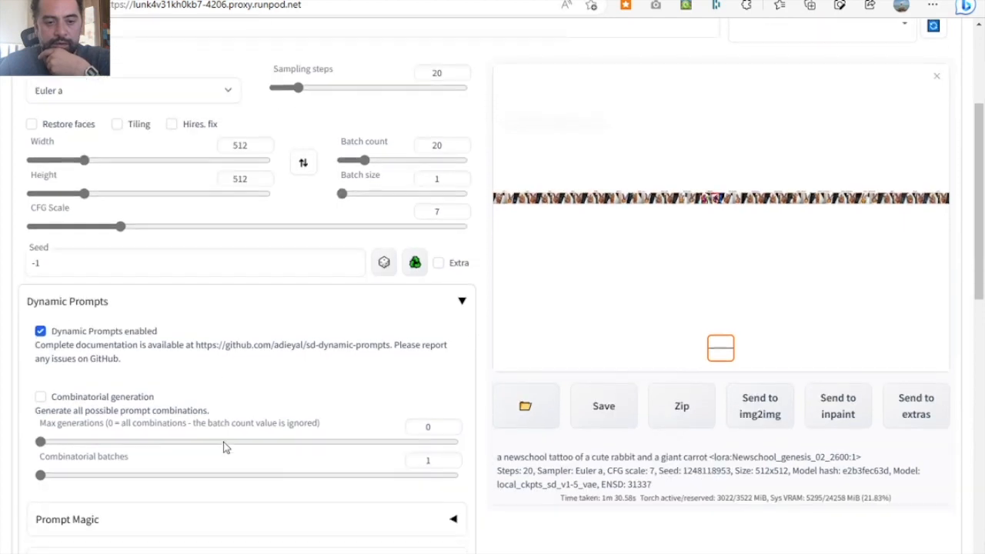
{"action": "left_click", "coordinate": [124, 396]}
{"action": "scroll", "coordinate": [506, 376], "scroll_direction": "up", "scroll_amount": 2}
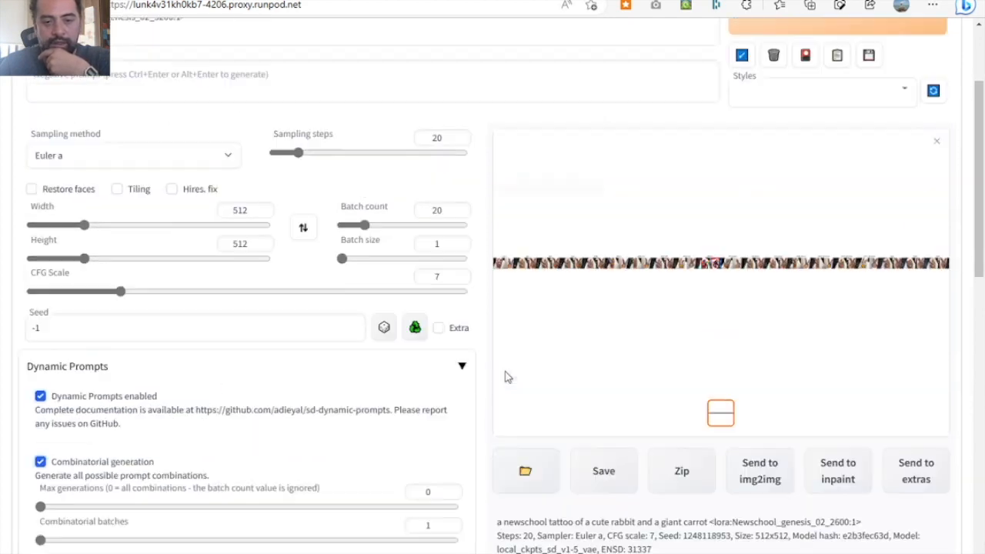
{"action": "left_click", "coordinate": [861, 110]}
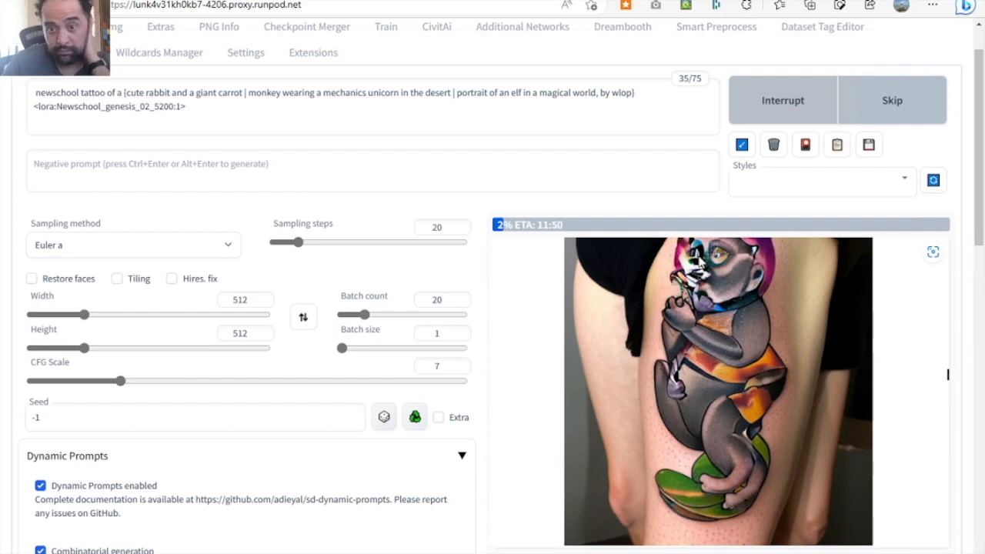
- Interrupt the running sampler plot, turn off the X/Y/Z plot script and generate the prompt combinations again
{"action": "scroll", "coordinate": [556, 396], "scroll_direction": "down", "scroll_amount": 5}
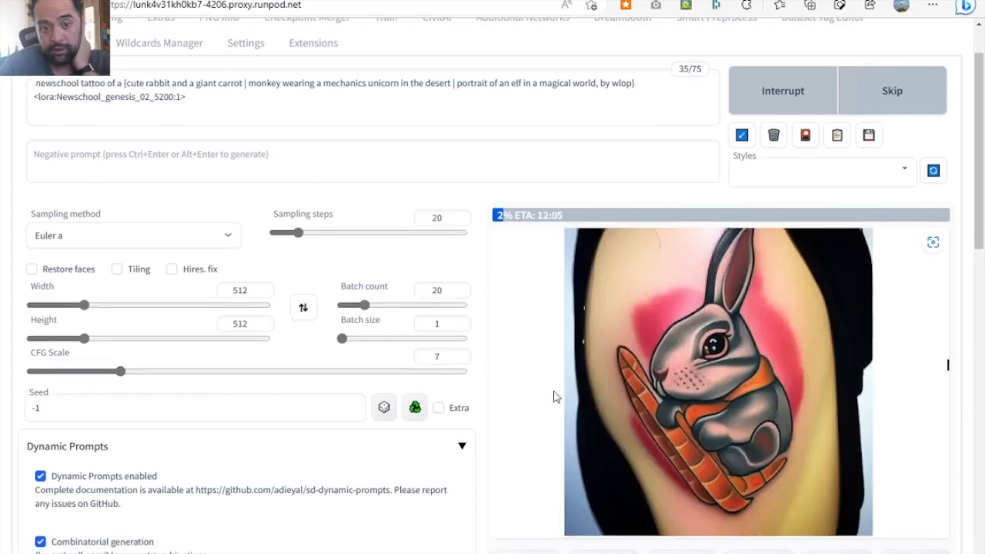
{"action": "scroll", "coordinate": [556, 397], "scroll_direction": "down", "scroll_amount": 4}
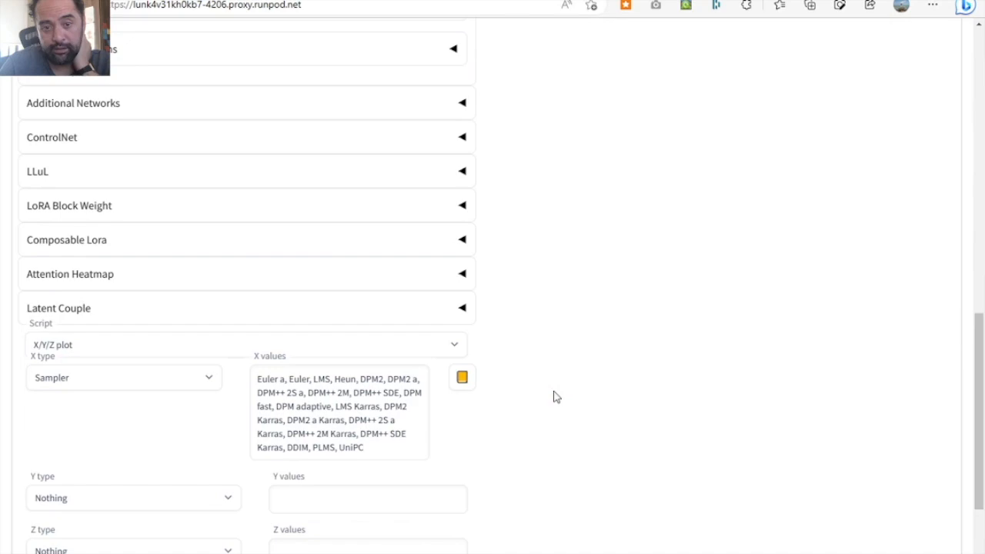
{"action": "scroll", "coordinate": [556, 396], "scroll_direction": "up", "scroll_amount": 10}
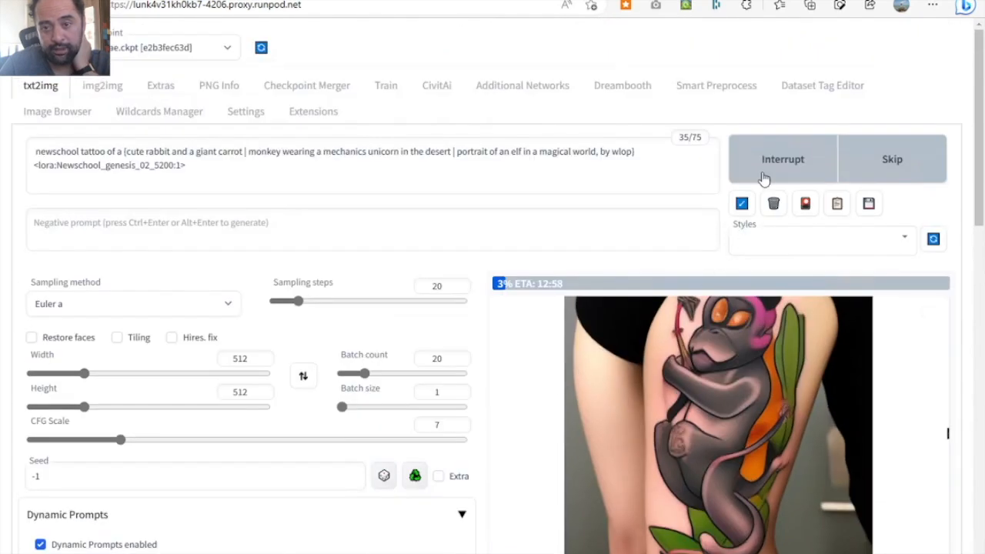
{"action": "scroll", "coordinate": [508, 408], "scroll_direction": "down", "scroll_amount": 6}
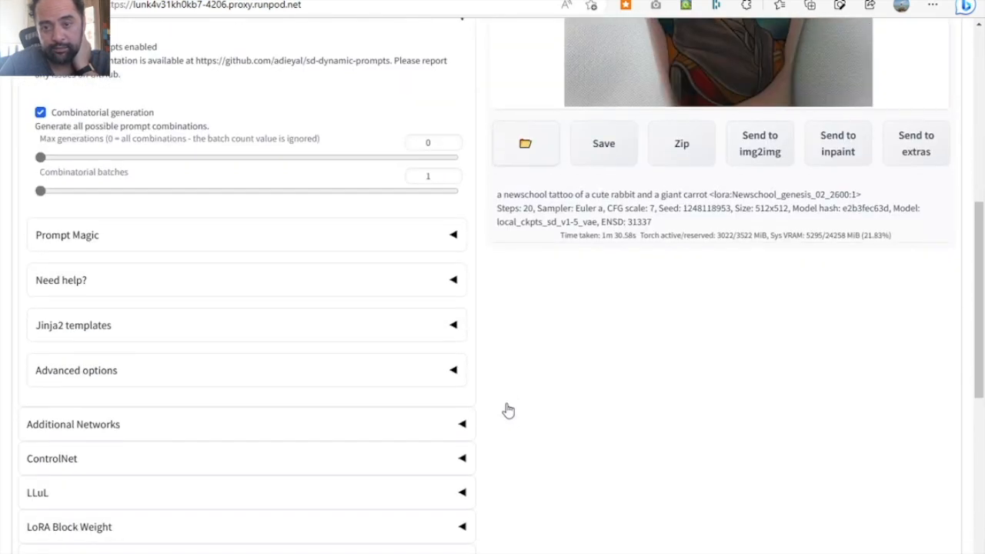
{"action": "scroll", "coordinate": [506, 406], "scroll_direction": "down", "scroll_amount": 6}
{"action": "scroll", "coordinate": [424, 233], "scroll_direction": "up", "scroll_amount": 7}
{"action": "scroll", "coordinate": [421, 233], "scroll_direction": "down", "scroll_amount": 7}
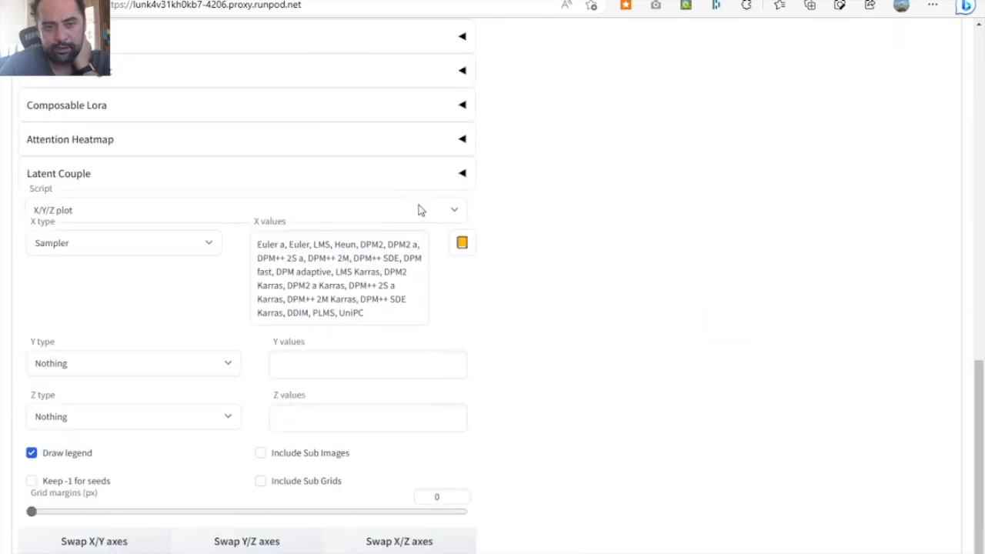
{"action": "left_click", "coordinate": [454, 210]}
{"action": "left_click", "coordinate": [346, 235]}
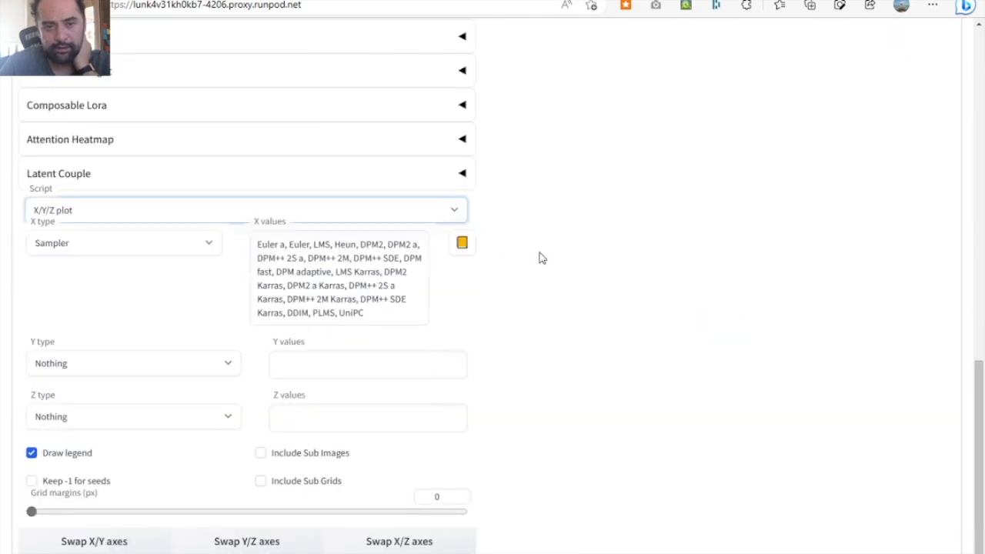
{"action": "scroll", "coordinate": [541, 257], "scroll_direction": "up", "scroll_amount": 10}
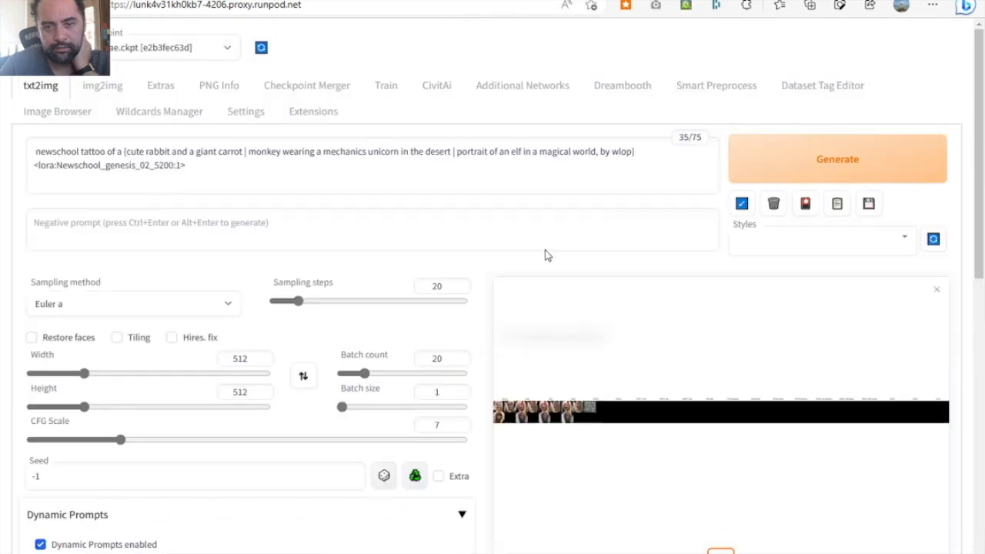
{"action": "left_click", "coordinate": [798, 180]}
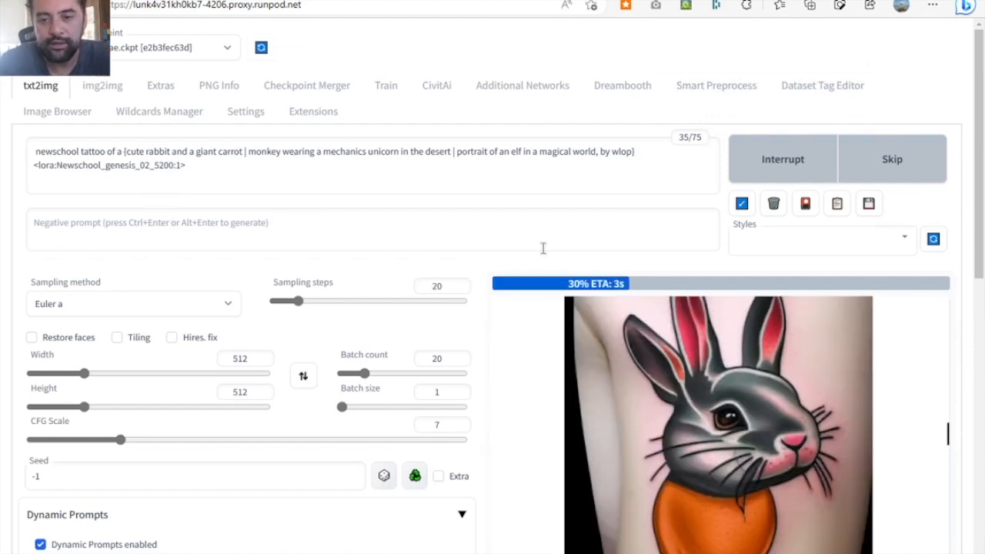
- Set the batch count to 1 and generate a new set of prompt combinations
{"action": "scroll", "coordinate": [545, 248], "scroll_direction": "down", "scroll_amount": 2}
{"action": "scroll", "coordinate": [544, 253], "scroll_direction": "up", "scroll_amount": 1}
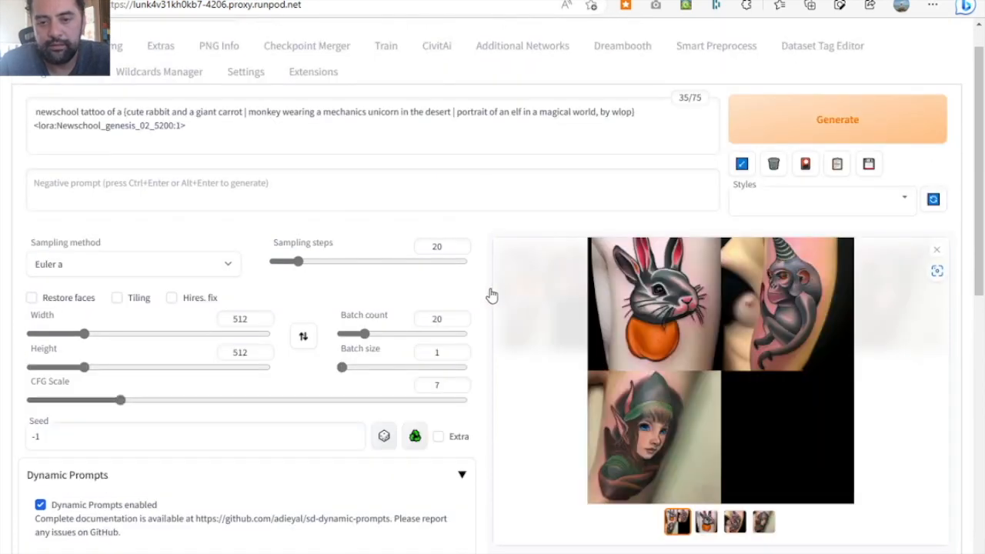
{"action": "scroll", "coordinate": [479, 326], "scroll_direction": "down", "scroll_amount": 1}
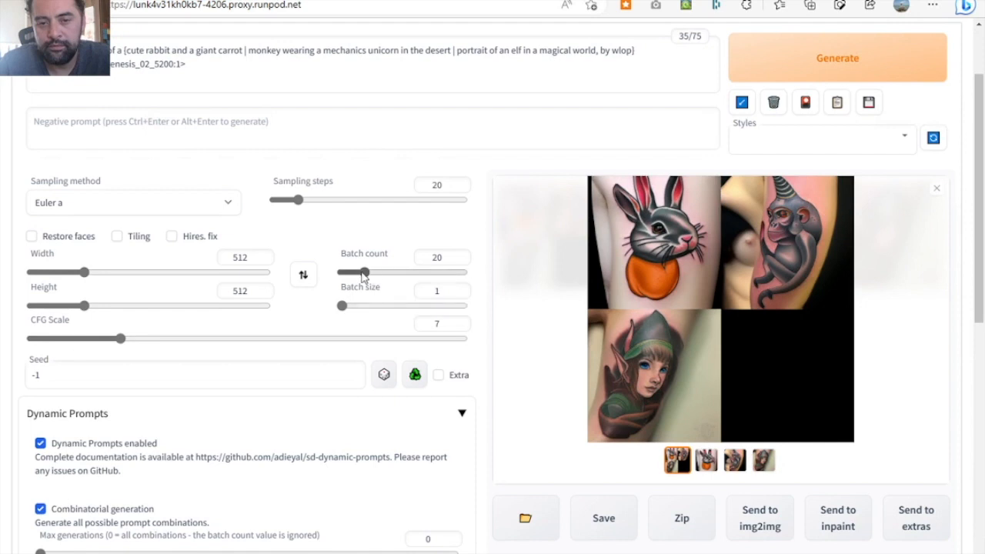
{"action": "left_click_drag", "start_coordinate": [363, 276], "coordinate": [342, 277]}
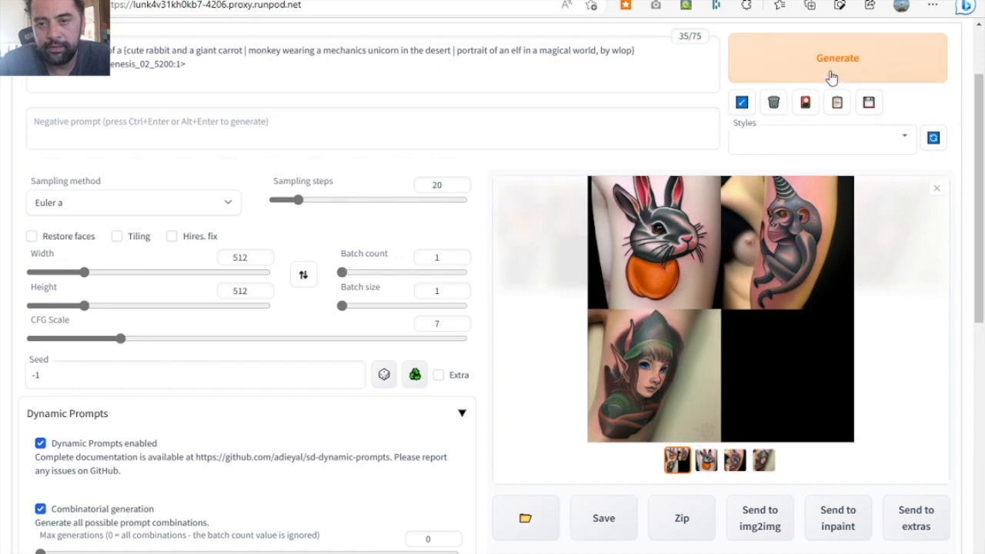
{"action": "left_click", "coordinate": [800, 84]}
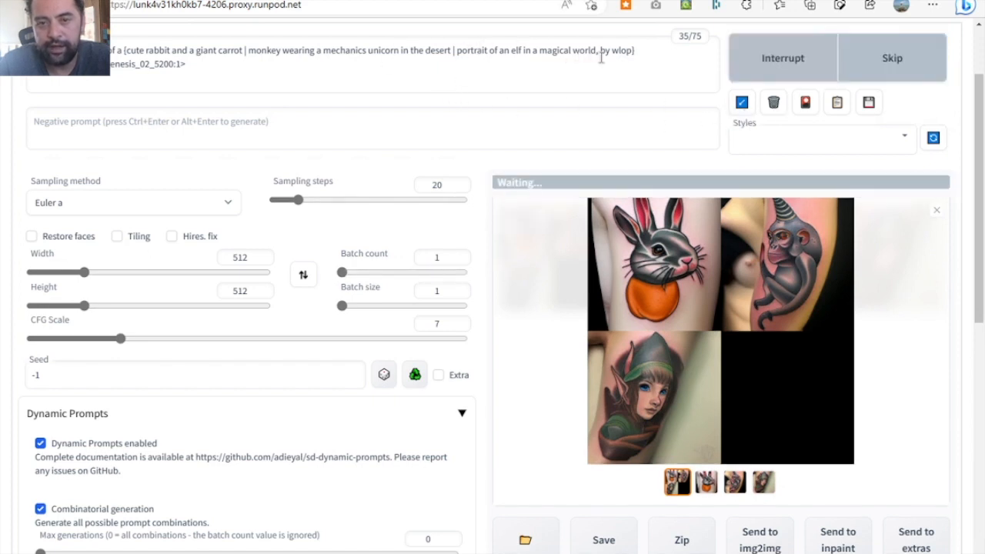
- Add the alternative "a beautiful scene of a turtle lying eggs on the beach" after the elf portrait in the prompt and generate
{"action": "left_click", "coordinate": [629, 51]}
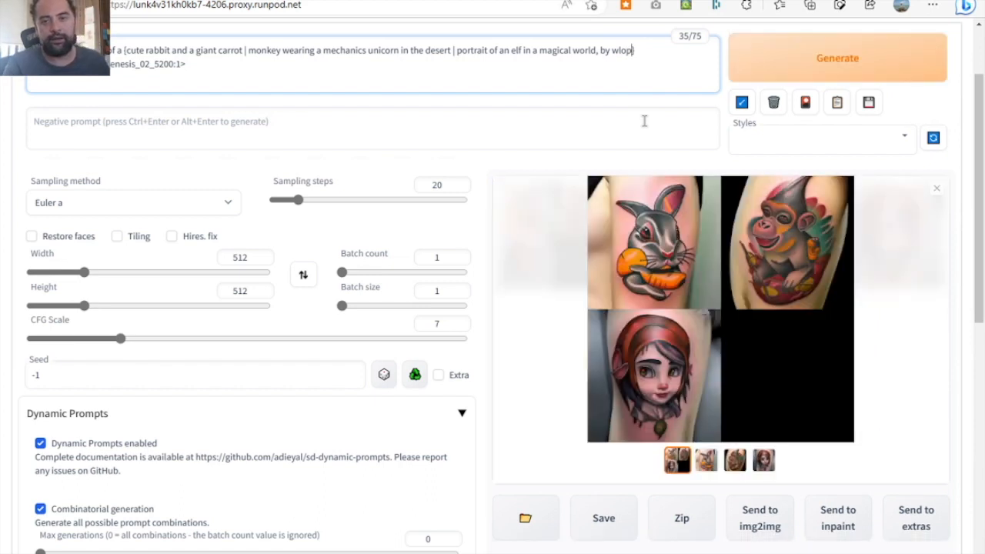
{"action": "type", "text": "| a beautiful"}
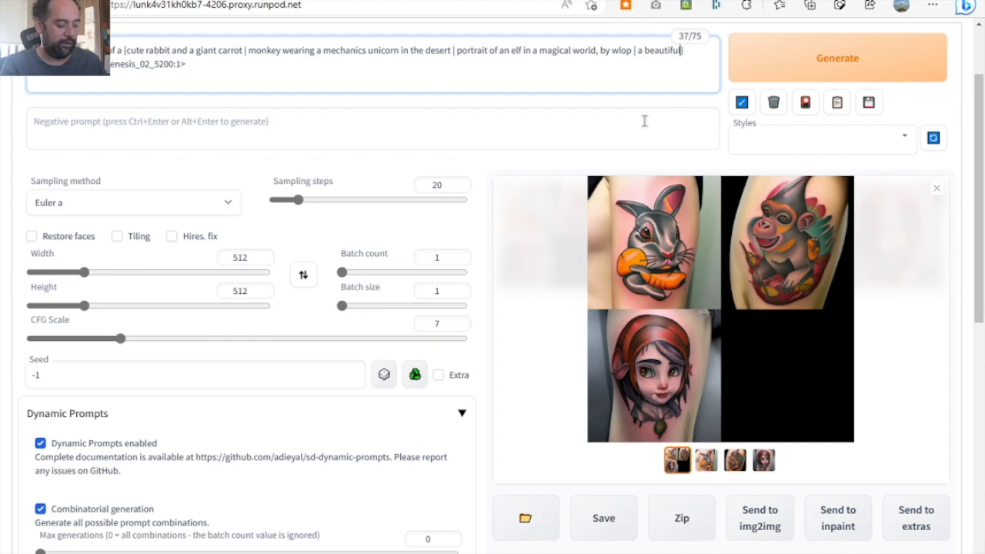
{"action": "type", "text": " scene"}
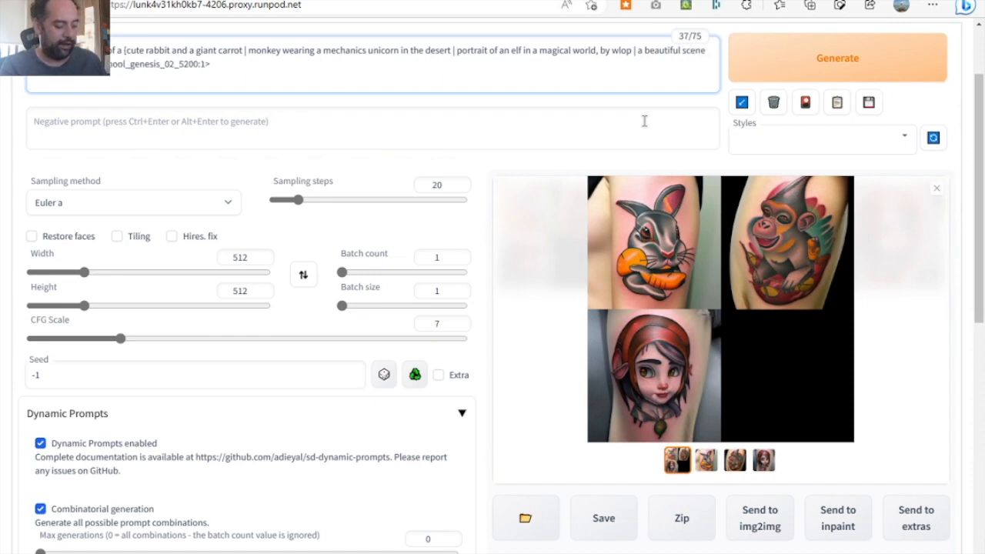
{"action": "type", "text": " of a fairy "}
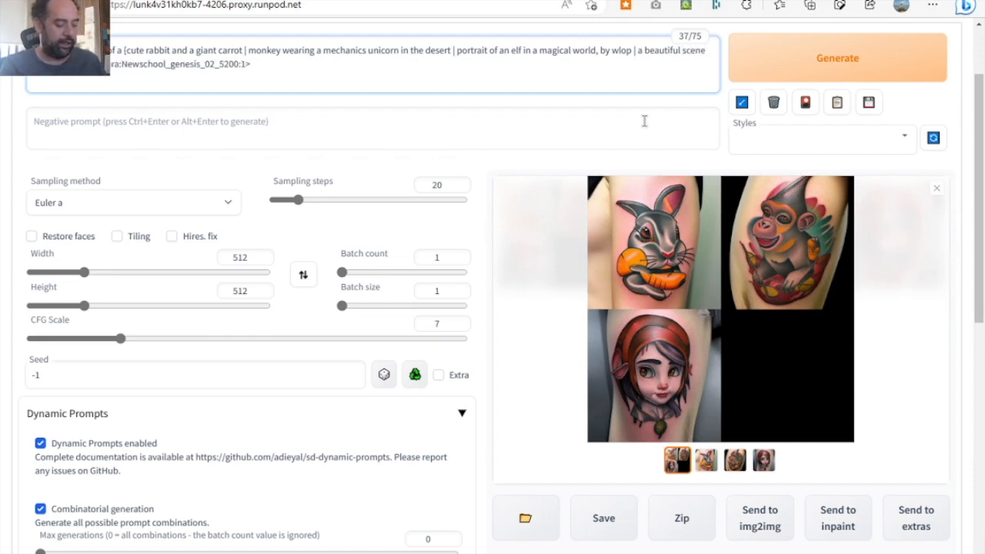
{"action": "type", "text": "s on the be"}
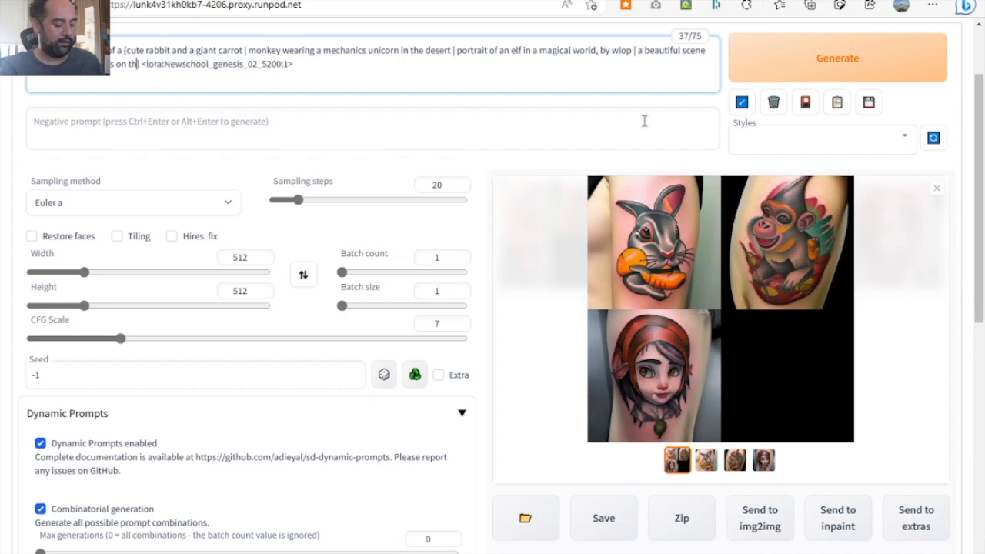
{"action": "type", "text": "ach}"}
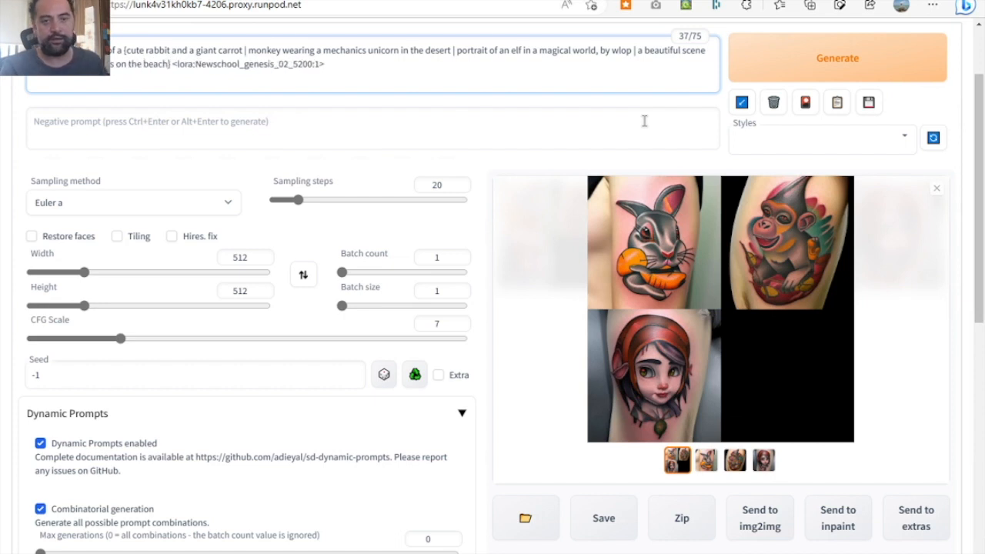
{"action": "left_click", "coordinate": [865, 66]}
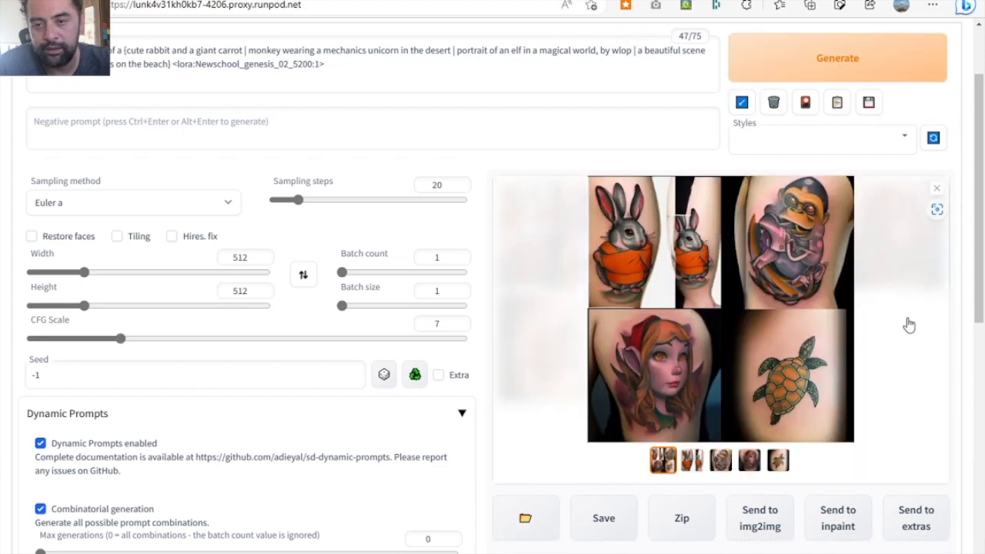
- View the four-tattoo grid enlarged, close it and generate another set with the same prompt
{"action": "left_click", "coordinate": [659, 397]}
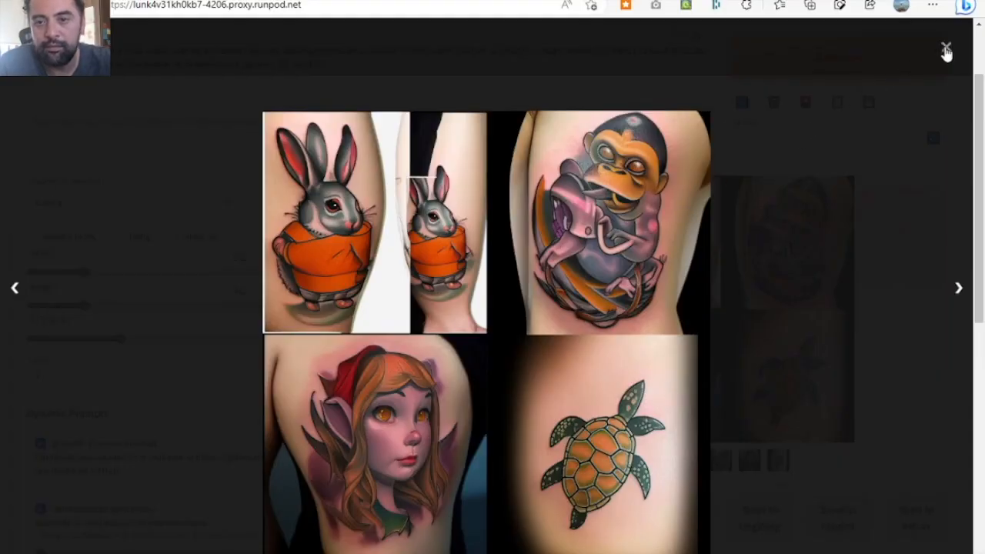
{"action": "left_click", "coordinate": [687, 158]}
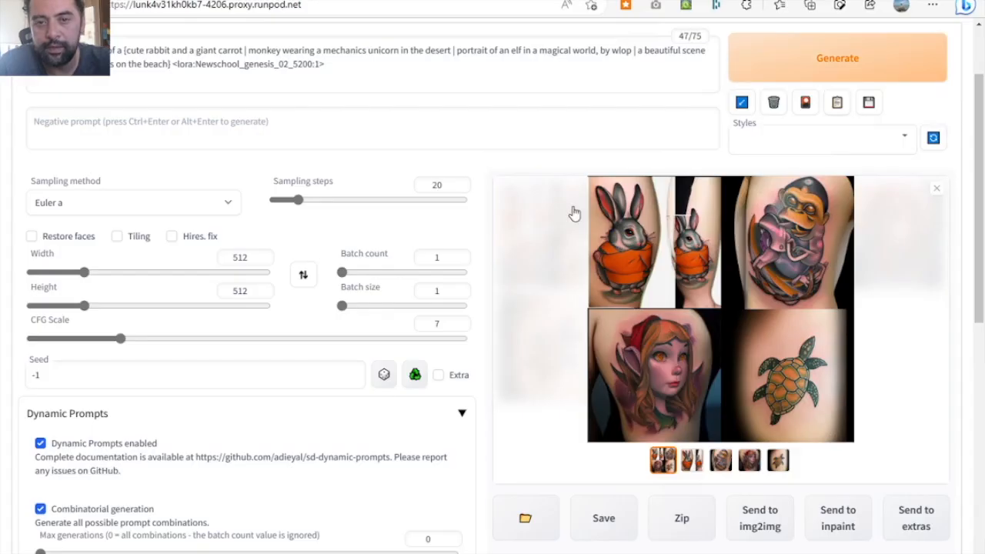
{"action": "left_click", "coordinate": [837, 67]}
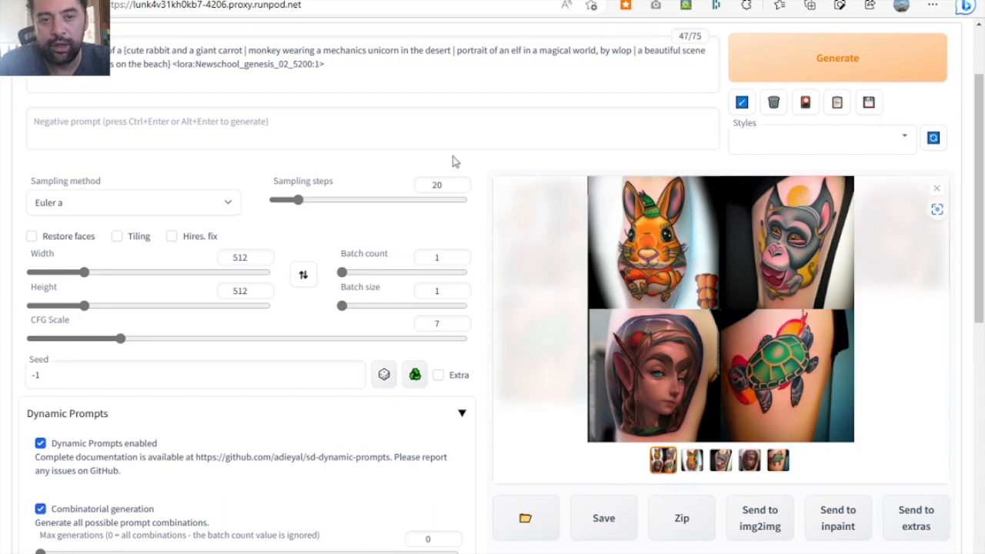
- Lower the weight of the Newschool_genesis_02_5200 LoRA in the prompt to 0.6 and generate
{"action": "left_click", "coordinate": [315, 68]}
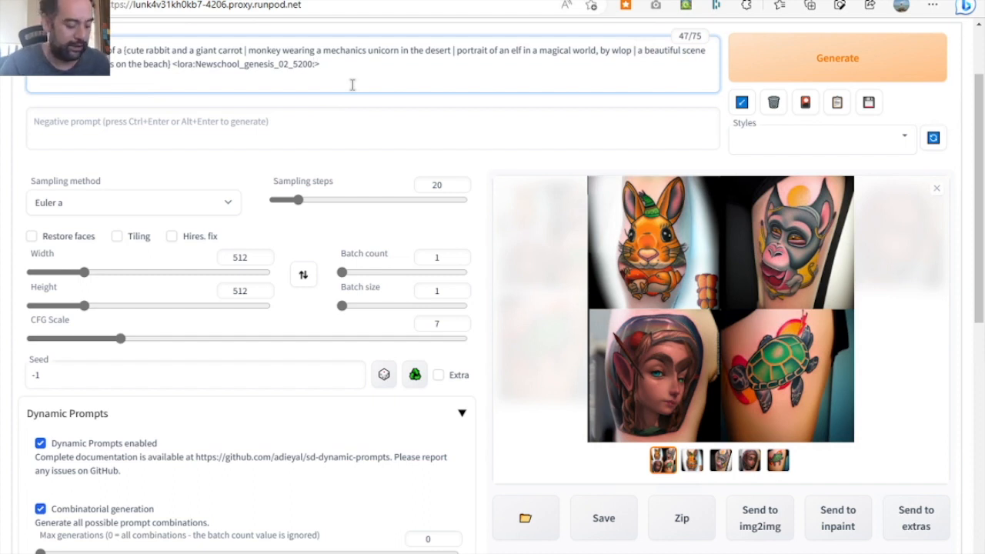
{"action": "type", "text": "0.6"}
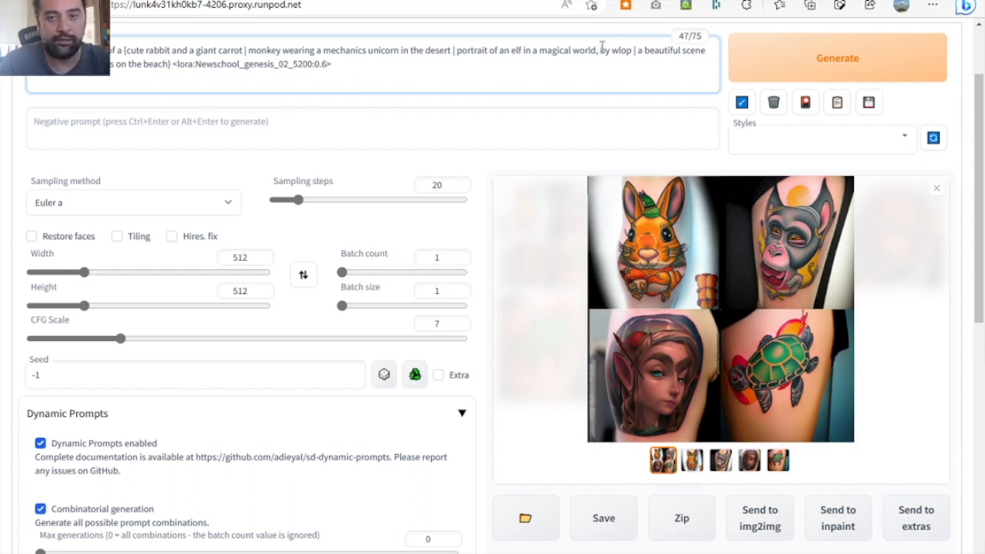
{"action": "left_click", "coordinate": [742, 73]}
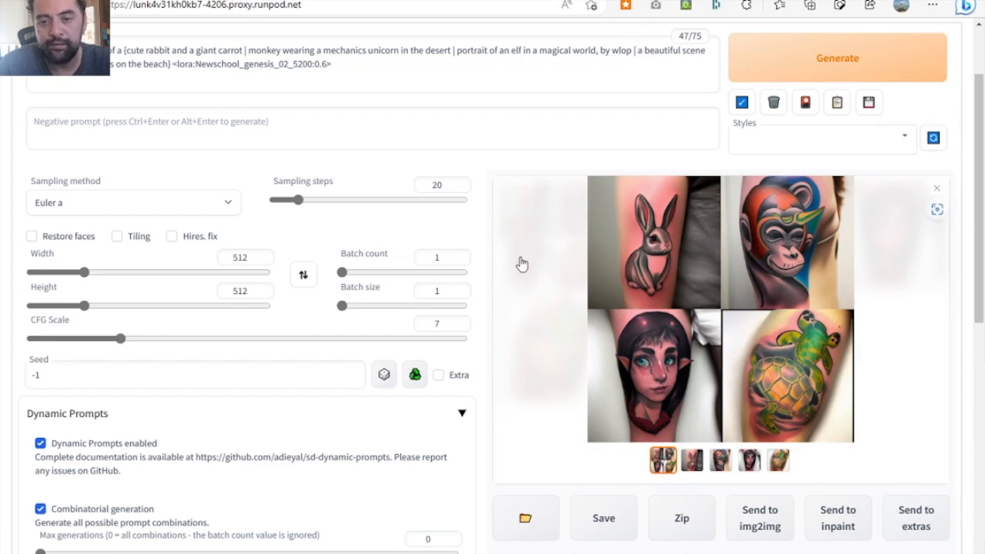
- Switch the Stable Diffusion checkpoint to seek.art_MEGA/seekArtMEGA_mega20.safetensors
{"action": "scroll", "coordinate": [520, 264], "scroll_direction": "up", "scroll_amount": 1}
{"action": "scroll", "coordinate": [520, 264], "scroll_direction": "up", "scroll_amount": 2}
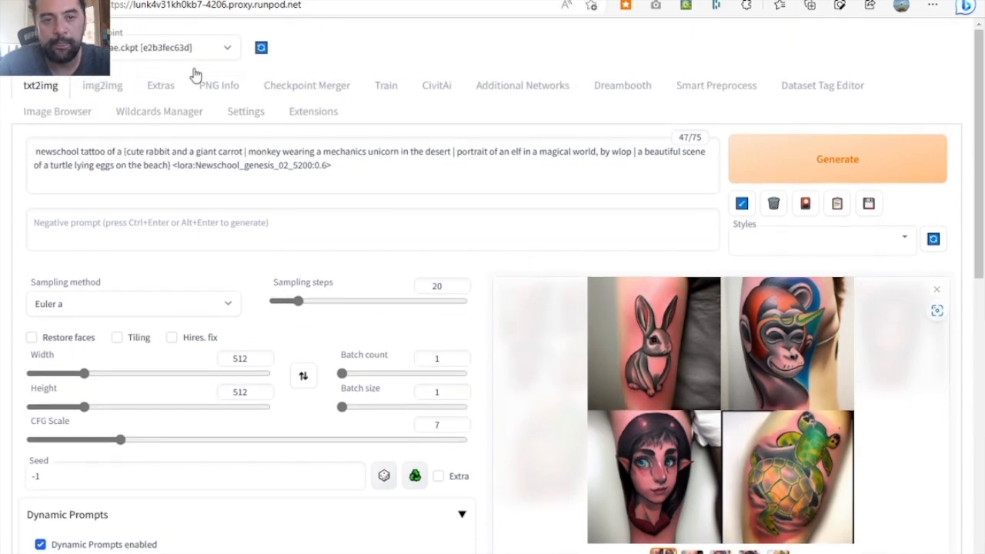
{"action": "left_click", "coordinate": [216, 48]}
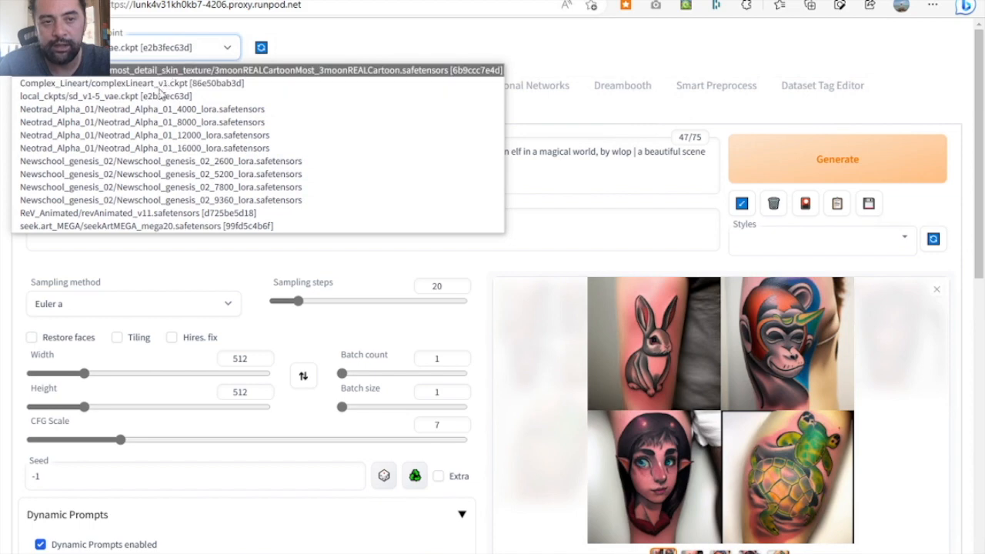
{"action": "left_click", "coordinate": [119, 227]}
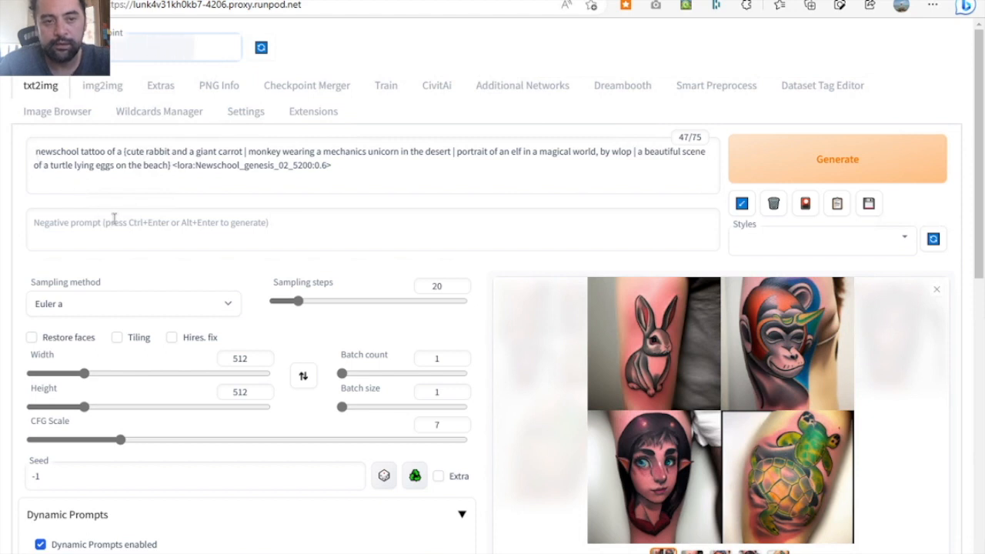
- Move the phrase "newschool tattoo" from the start of the prompt to just after the closing brace, dropping "of"
{"action": "left_click", "coordinate": [80, 189]}
{"action": "key", "text": "BackSpace"}
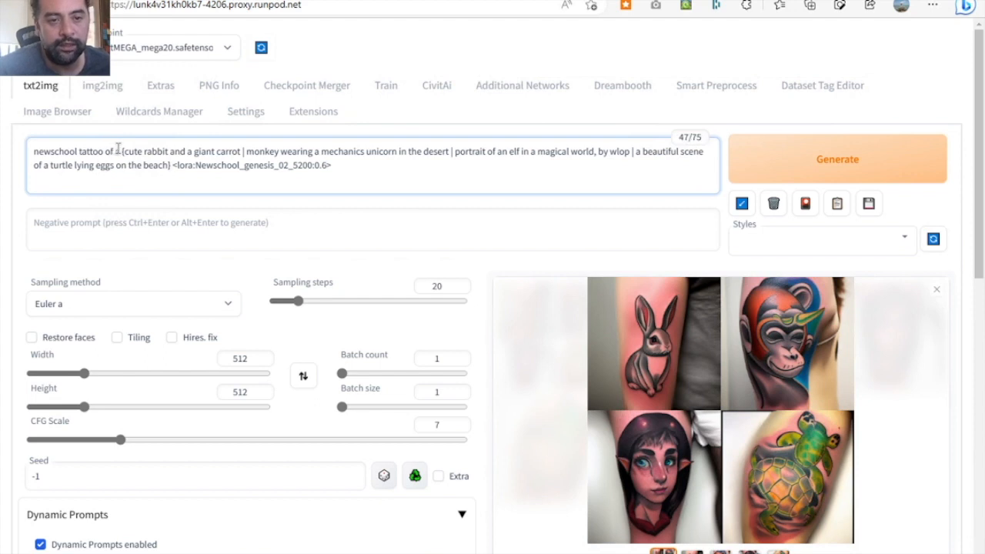
{"action": "left_click_drag", "start_coordinate": [114, 152], "coordinate": [25, 156]}
{"action": "key", "text": "ctrl+c"}
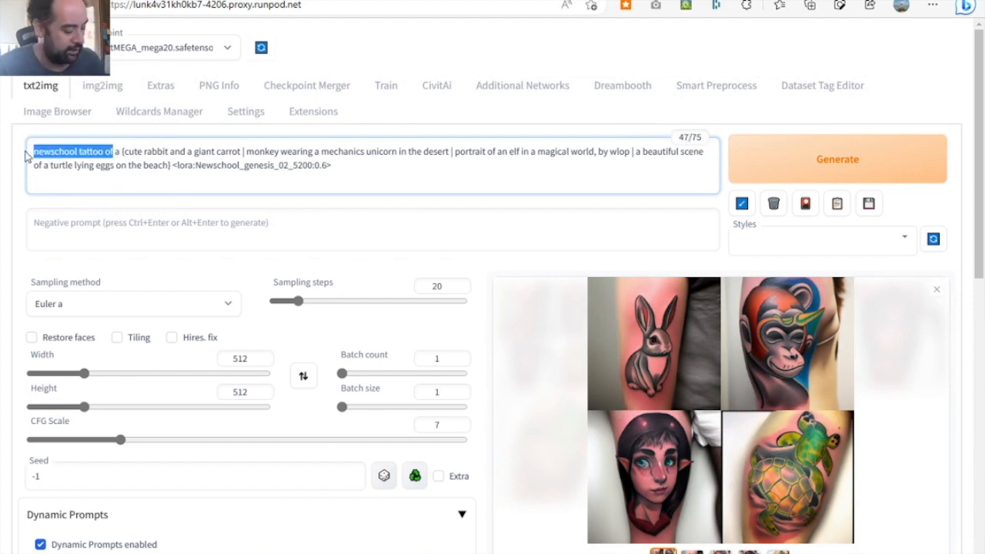
{"action": "key", "text": "BackSpace"}
{"action": "left_click", "coordinate": [88, 166]}
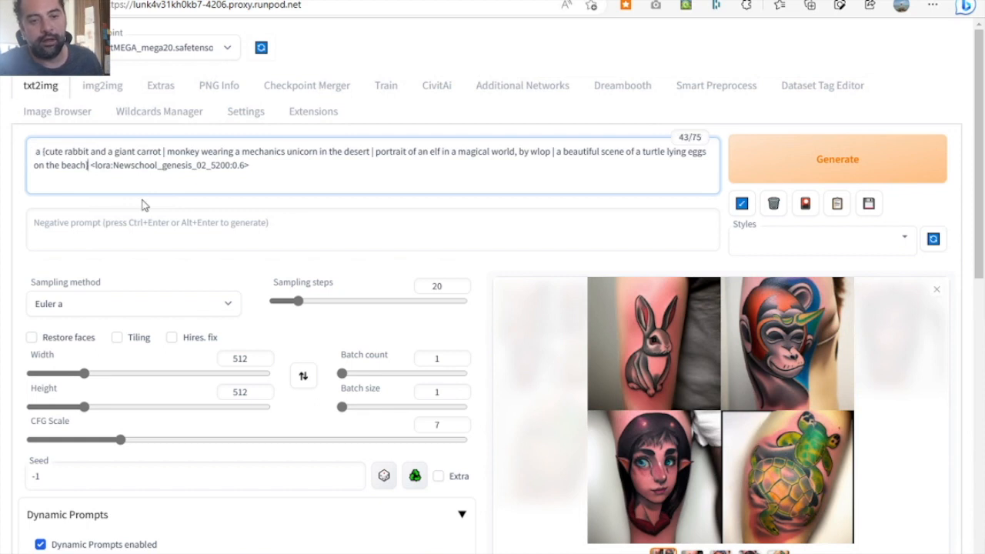
{"action": "key", "text": "ctrl+v"}
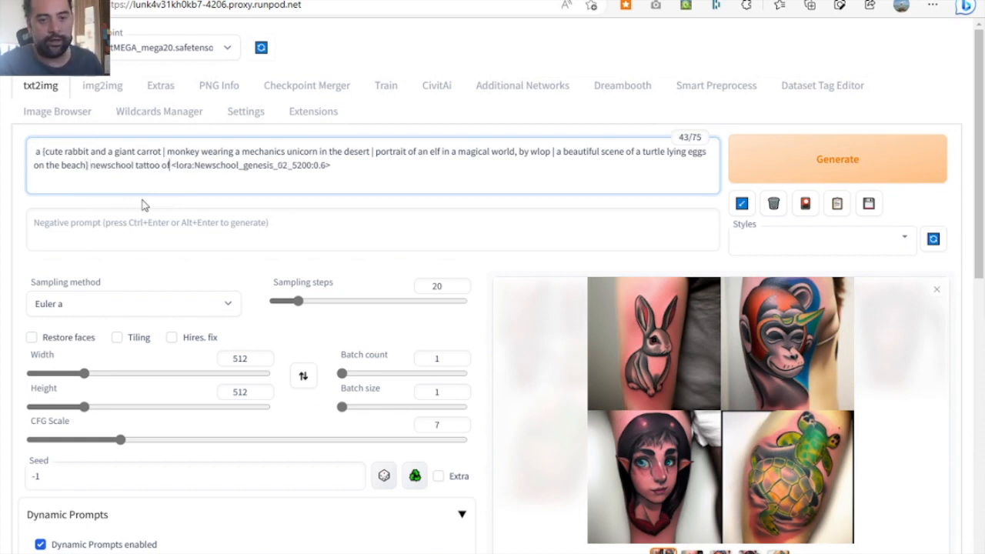
{"action": "key", "text": "BackSpace"}
{"action": "key", "text": "BackSpace"}
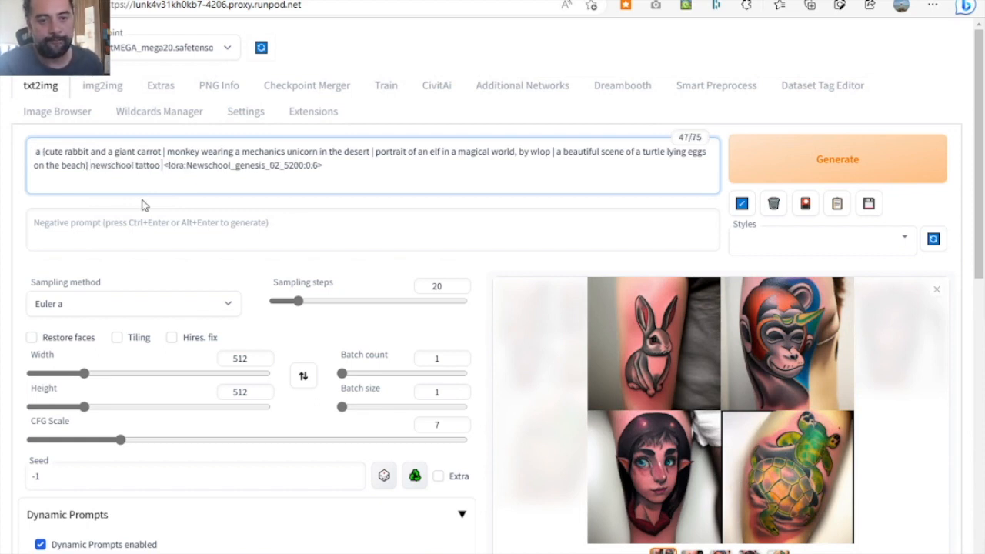
{"action": "key", "text": "BackSpace"}
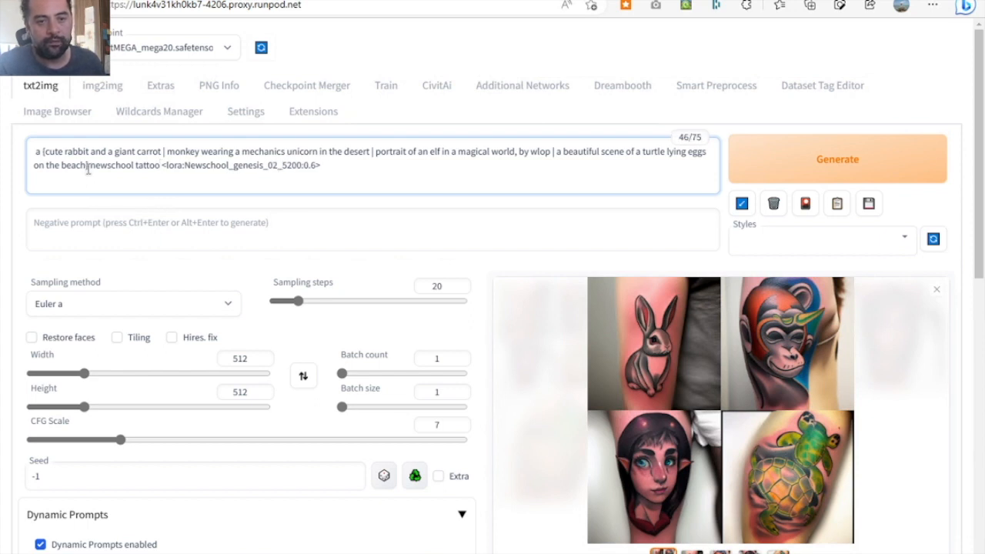
- Insert a comma between the closing brace and "newschool tattoo" in the prompt and generate
{"action": "left_click", "coordinate": [89, 167]}
{"action": "type", "text": ","}
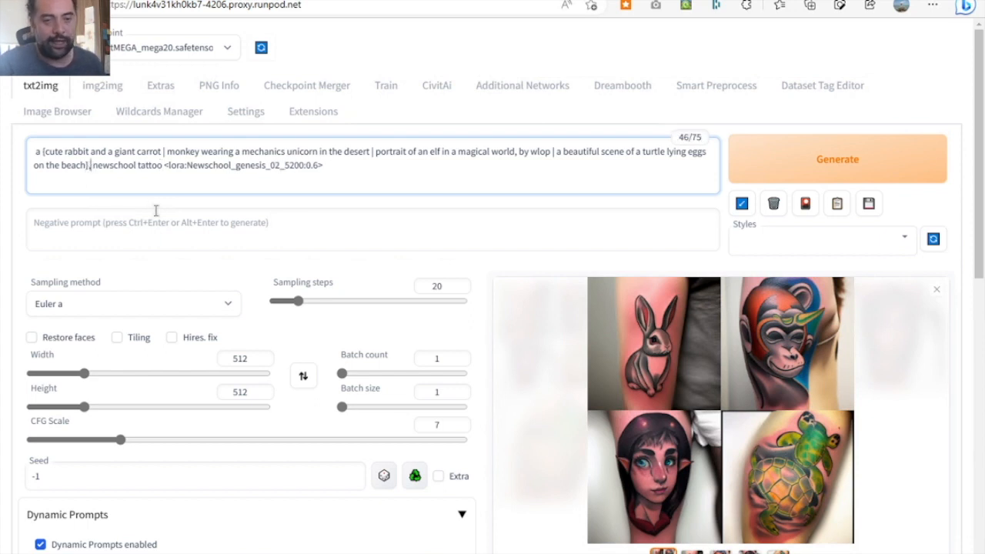
{"action": "left_click", "coordinate": [780, 167]}
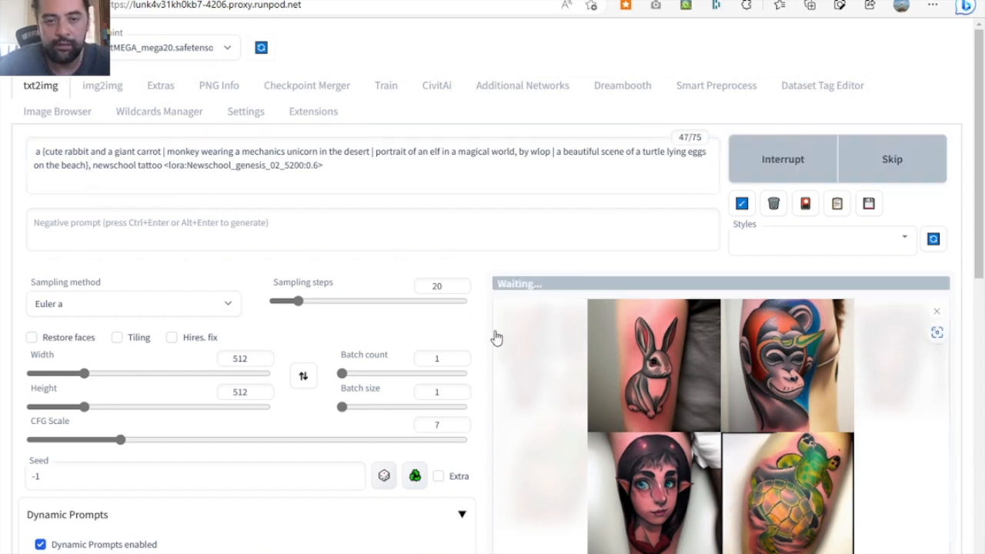
{"action": "scroll", "coordinate": [496, 338], "scroll_direction": "down", "scroll_amount": 1}
{"action": "scroll", "coordinate": [496, 339], "scroll_direction": "down", "scroll_amount": 1}
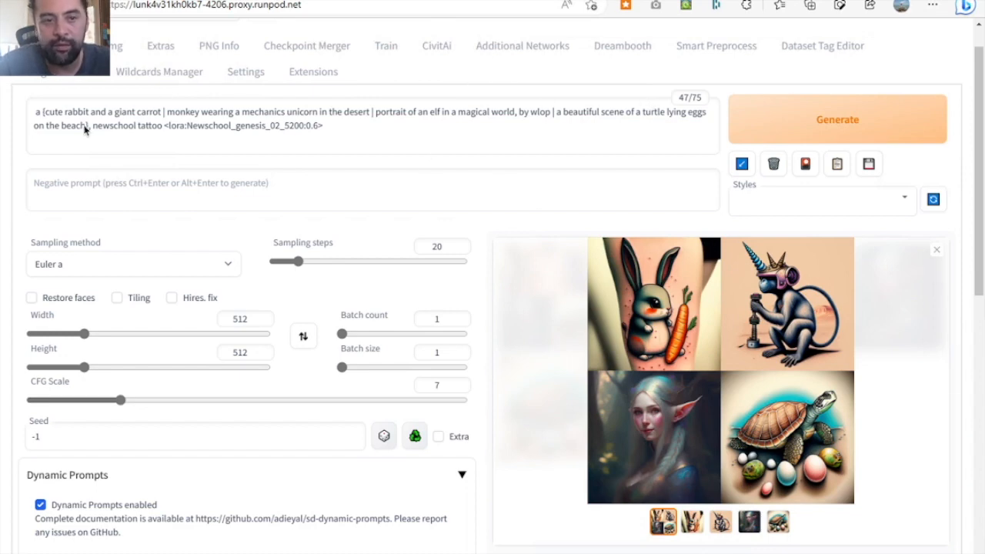
- Add the word "cartoon" before "portrait of an elf in a magical world" in the prompt and generate
{"action": "left_click", "coordinate": [530, 117]}
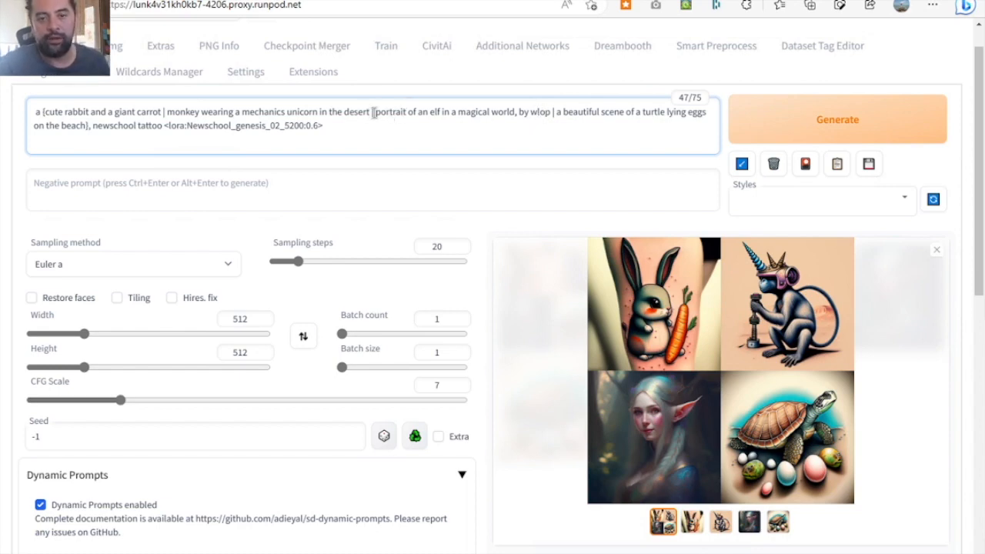
{"action": "type", "text": "|"}
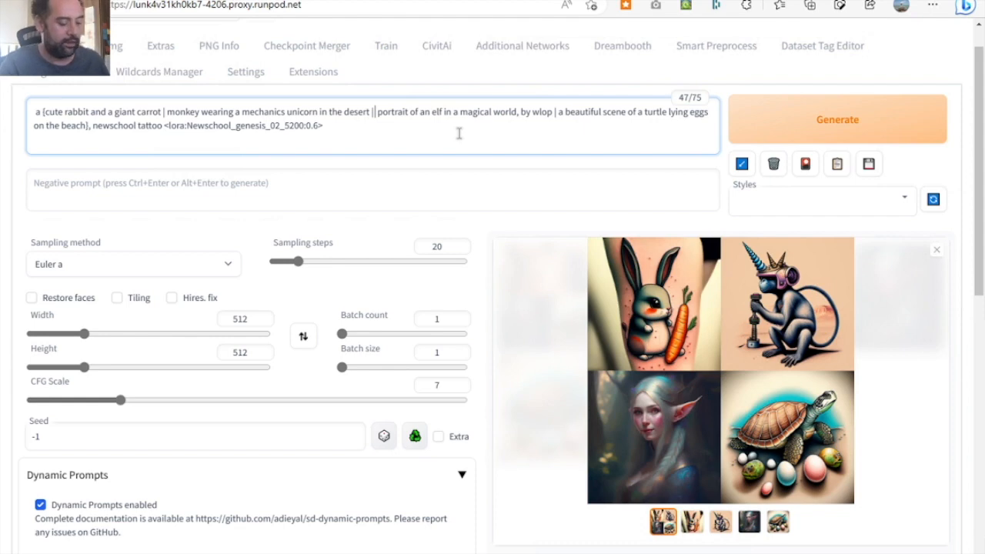
{"action": "type", "text": " cartoon"}
{"action": "key", "text": "ctrl+Return"}
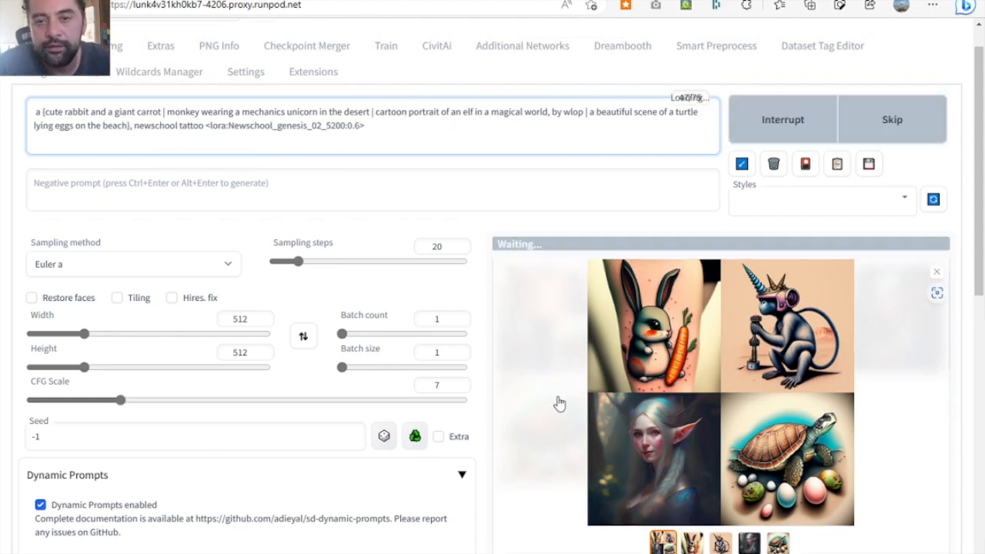
{"action": "scroll", "coordinate": [559, 403], "scroll_direction": "down", "scroll_amount": 1}
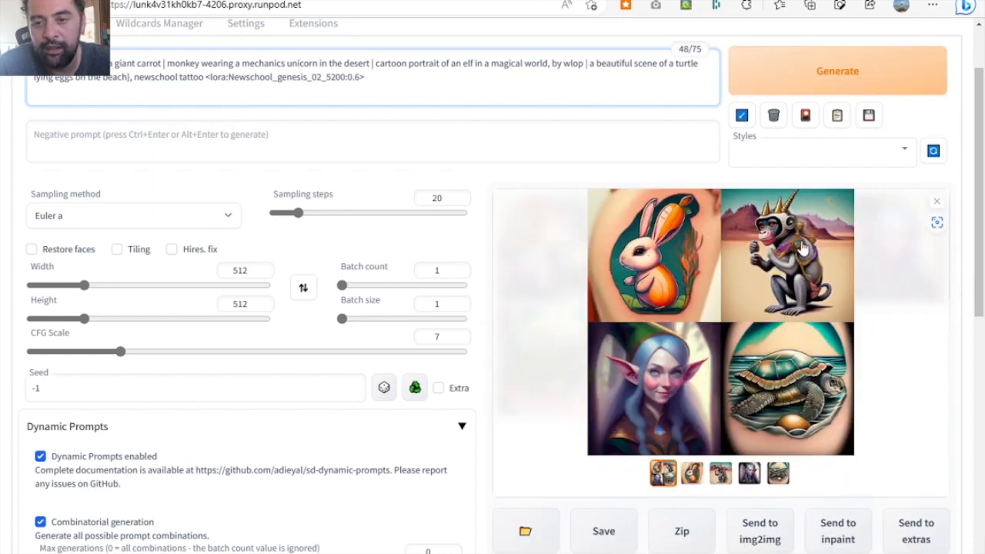
- Replace "cartoon" before the elf portrait with the phrase "newschool tattoo" copied from the end of the prompt
{"action": "left_click", "coordinate": [356, 79]}
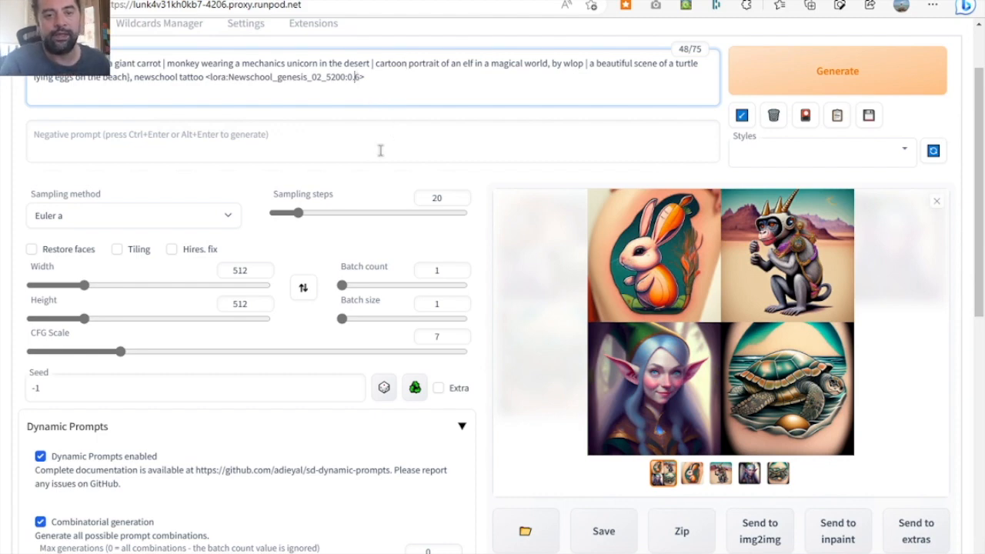
{"action": "left_click_drag", "start_coordinate": [204, 77], "coordinate": [137, 79]}
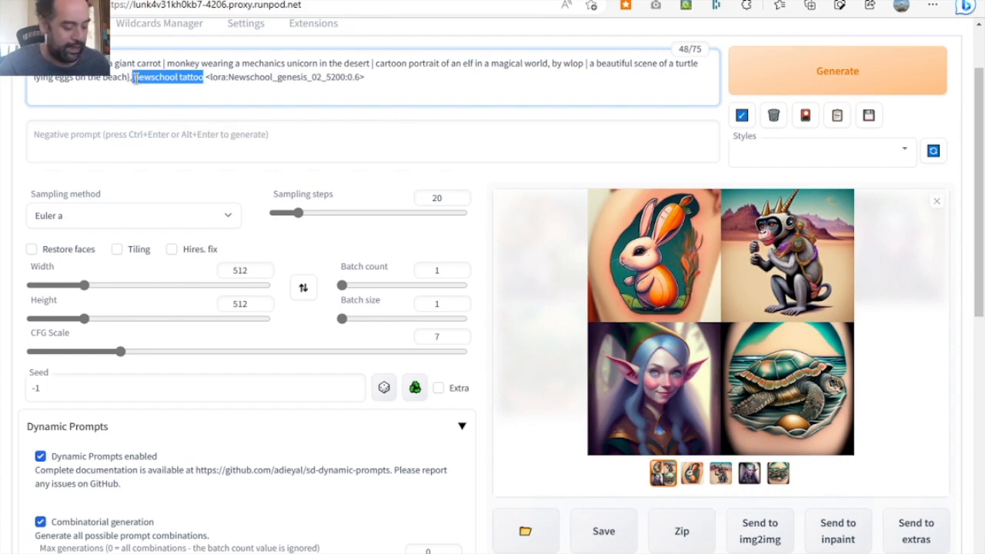
{"action": "left_click", "coordinate": [386, 64]}
{"action": "double_click", "coordinate": [385, 64]}
{"action": "type", "text": "newschool tattoo"}
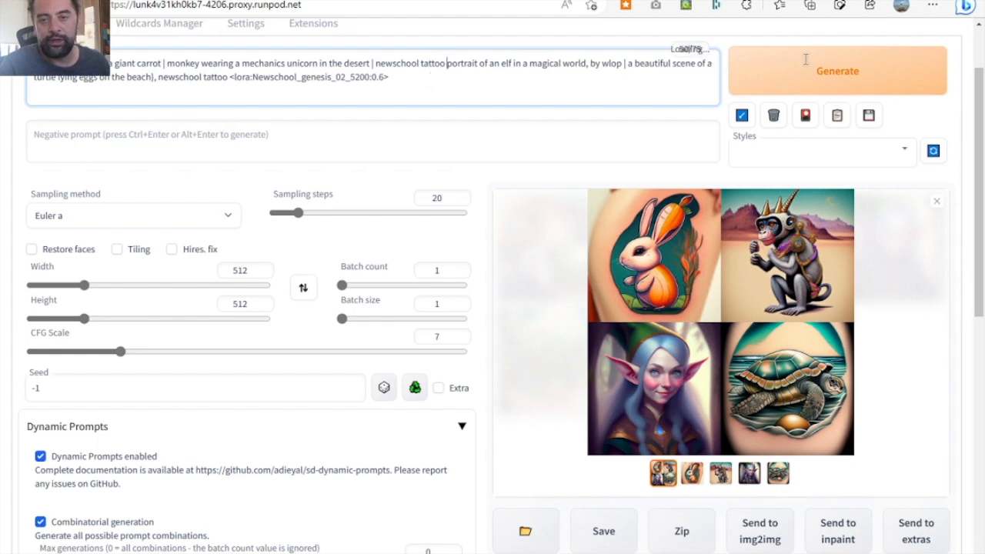
- Set the Newschool_genesis_02_5200 LoRA weight to 0.9, generate, and view the new image grid enlarged
{"action": "left_click", "coordinate": [380, 77]}
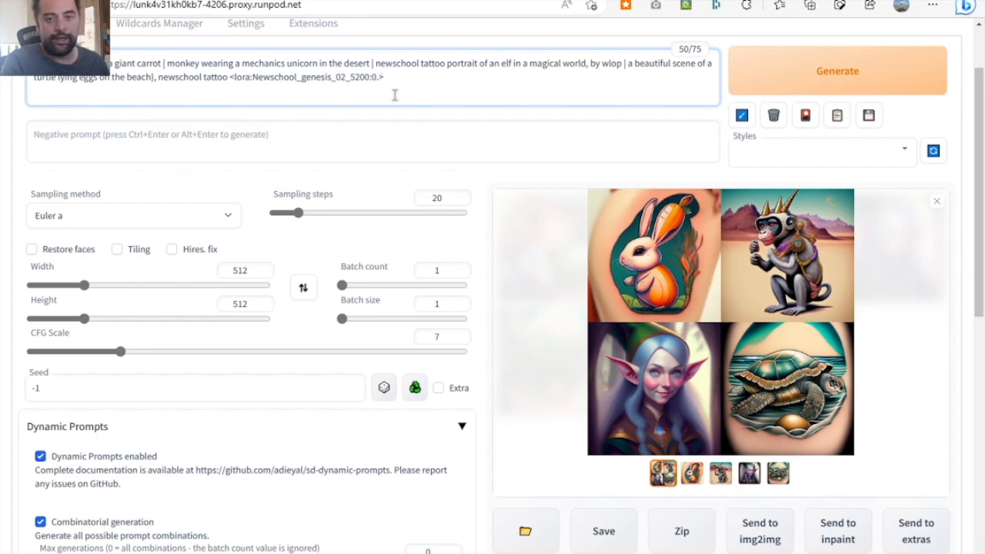
{"action": "type", "text": "9"}
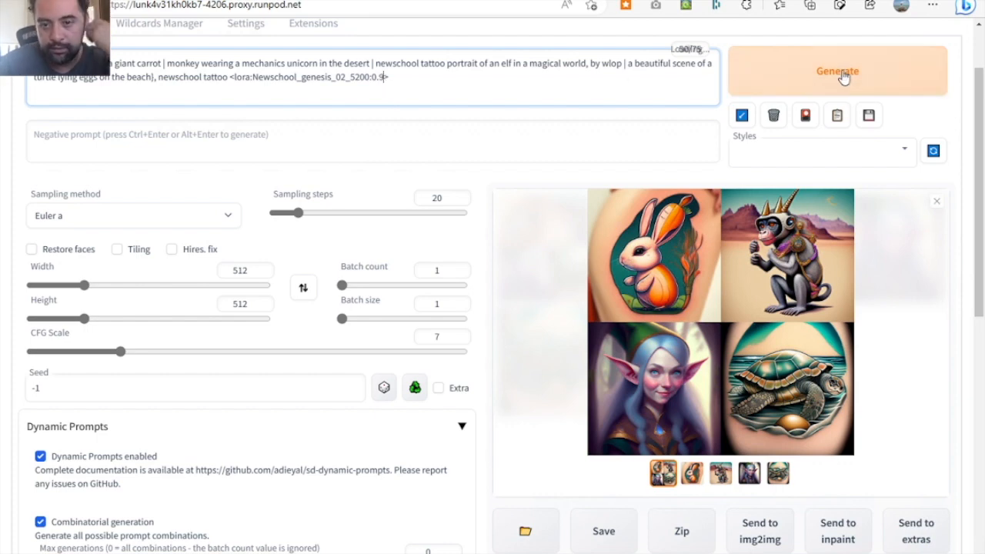
{"action": "left_click", "coordinate": [844, 78]}
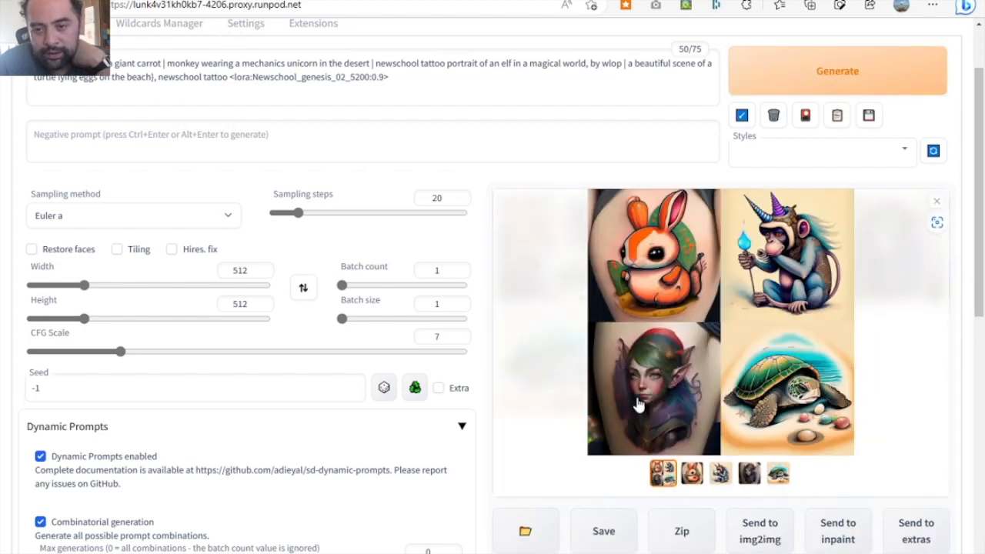
{"action": "left_click", "coordinate": [768, 400]}
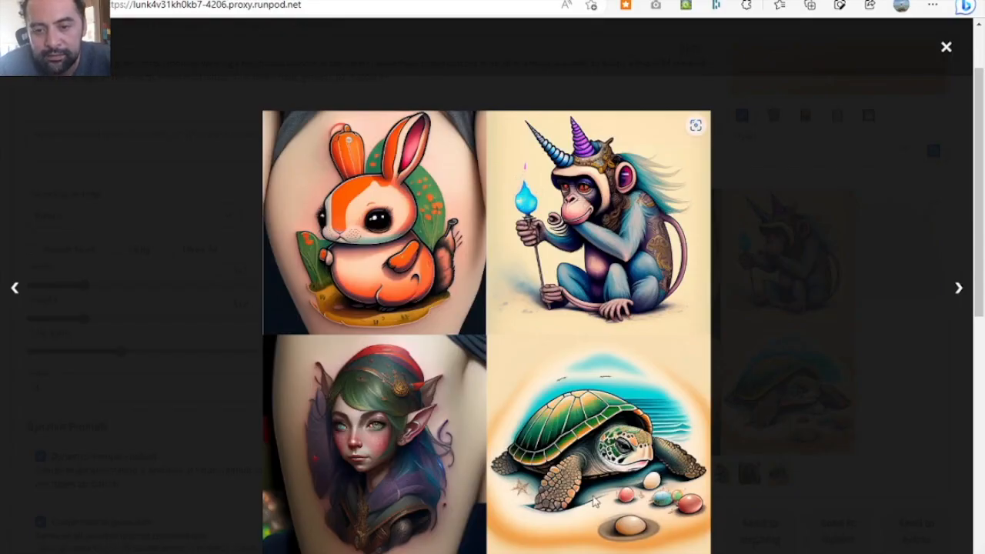
{"action": "left_click", "coordinate": [946, 49]}
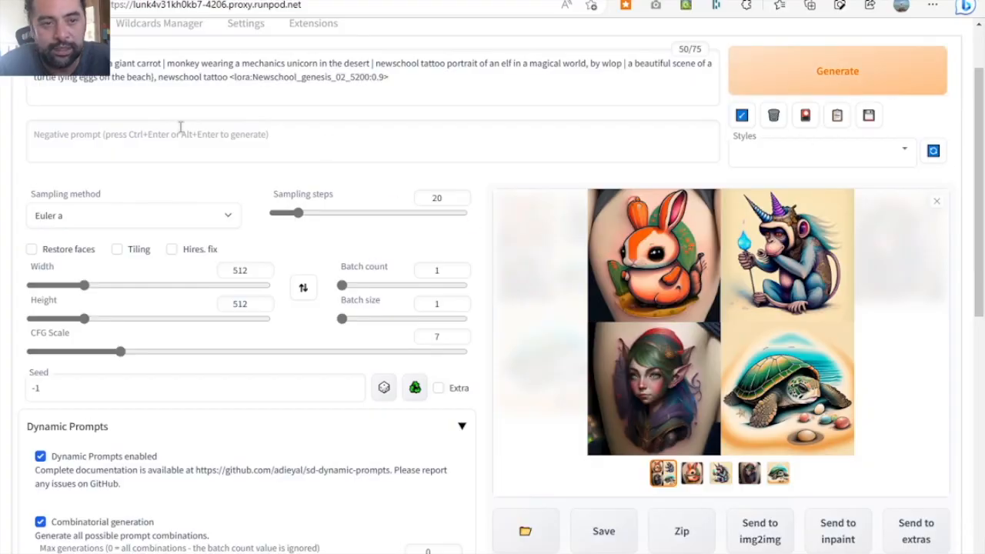
- Switch the Stable Diffusion checkpoint to the one ending in plexLineart_v1.ckpt and generate with the same prompt
{"action": "scroll", "coordinate": [180, 128], "scroll_direction": "up", "scroll_amount": 1}
{"action": "scroll", "coordinate": [180, 128], "scroll_direction": "up", "scroll_amount": 1}
{"action": "left_click", "coordinate": [176, 31]}
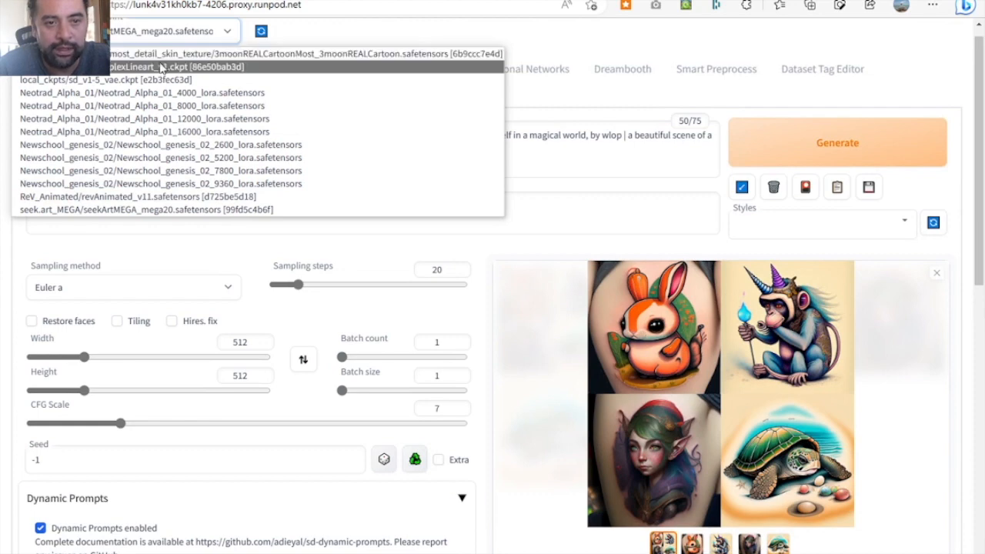
{"action": "left_click", "coordinate": [163, 67]}
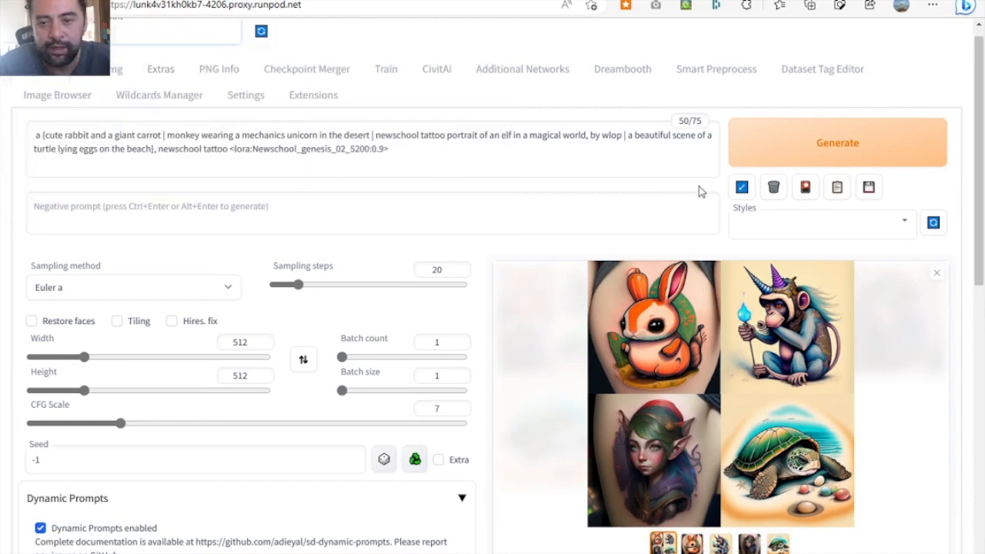
{"action": "left_click", "coordinate": [819, 160]}
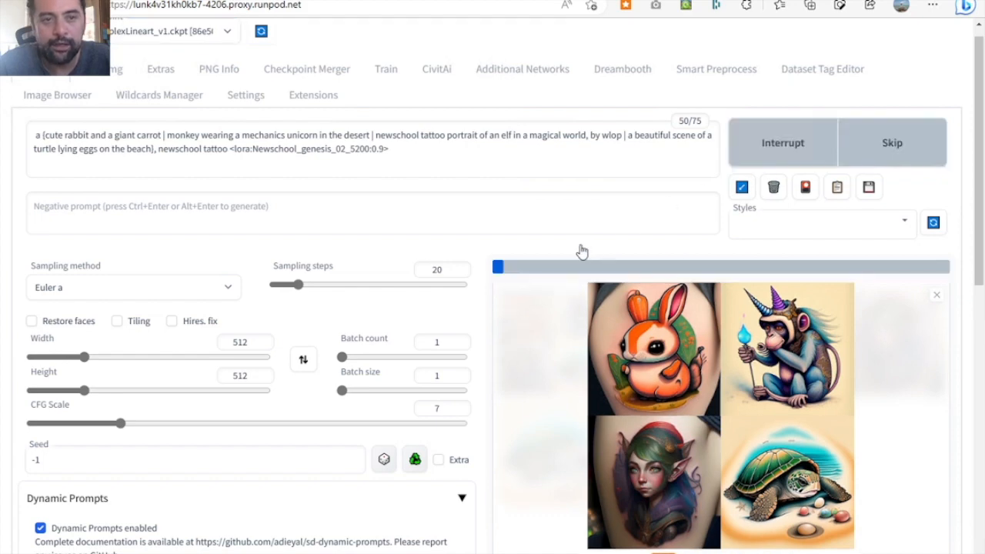
- Examine the generated image grid and the elf portrait tattoo enlarged
{"action": "scroll", "coordinate": [494, 367], "scroll_direction": "down", "scroll_amount": 1}
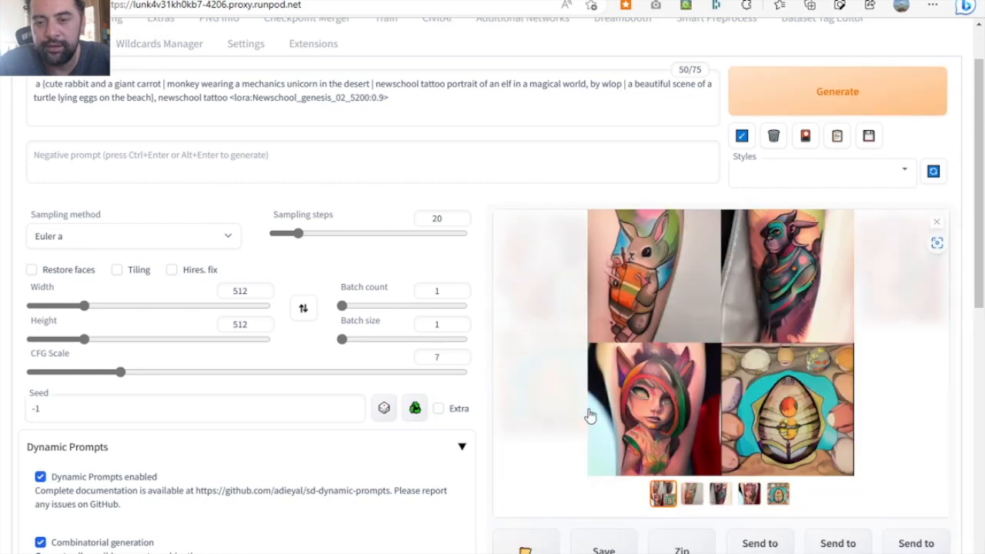
{"action": "left_click", "coordinate": [644, 415]}
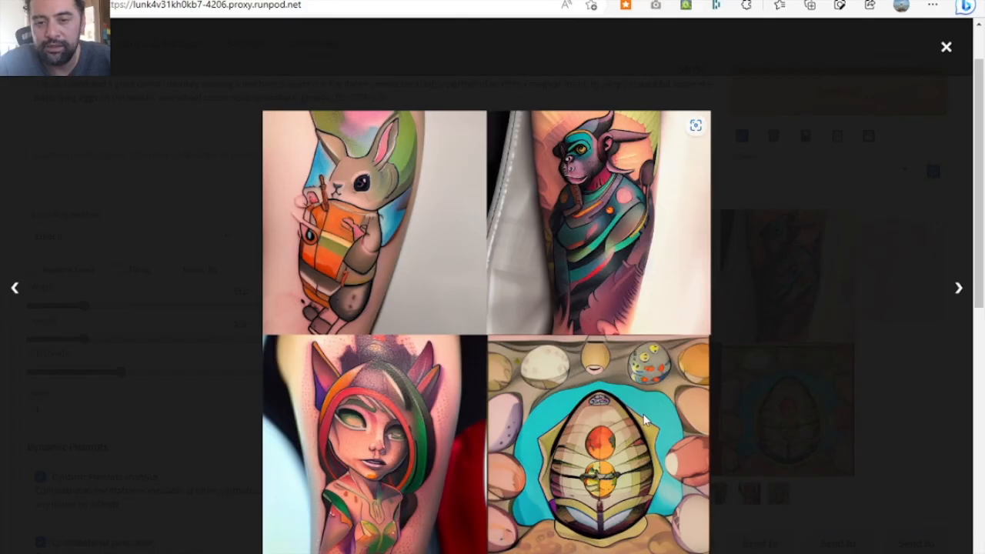
{"action": "left_click", "coordinate": [402, 455]}
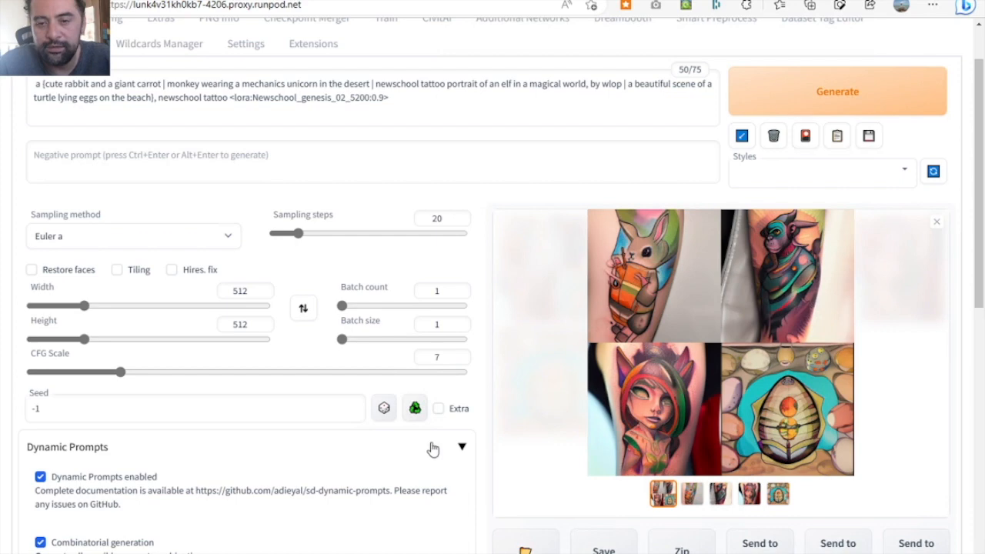
{"action": "left_click", "coordinate": [748, 496]}
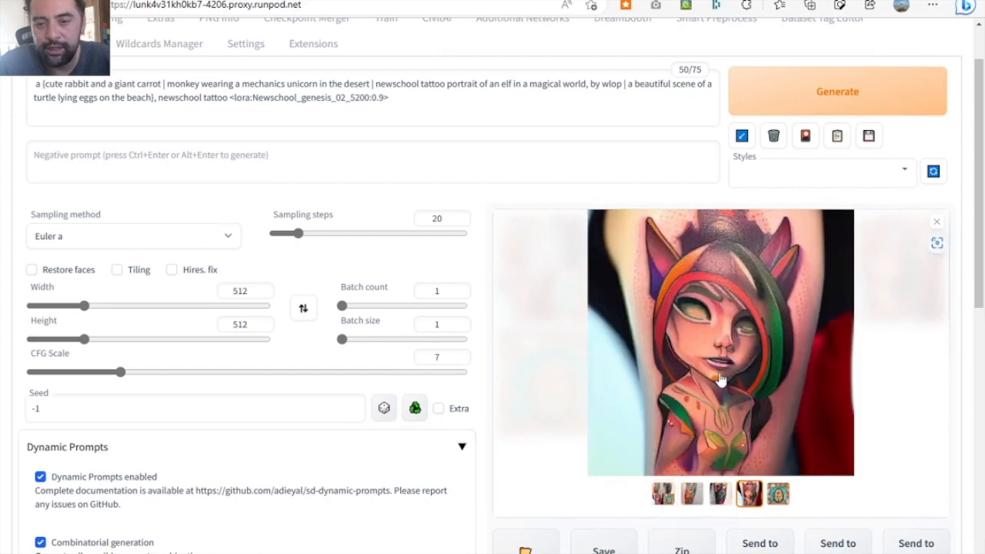
{"action": "left_click", "coordinate": [716, 378]}
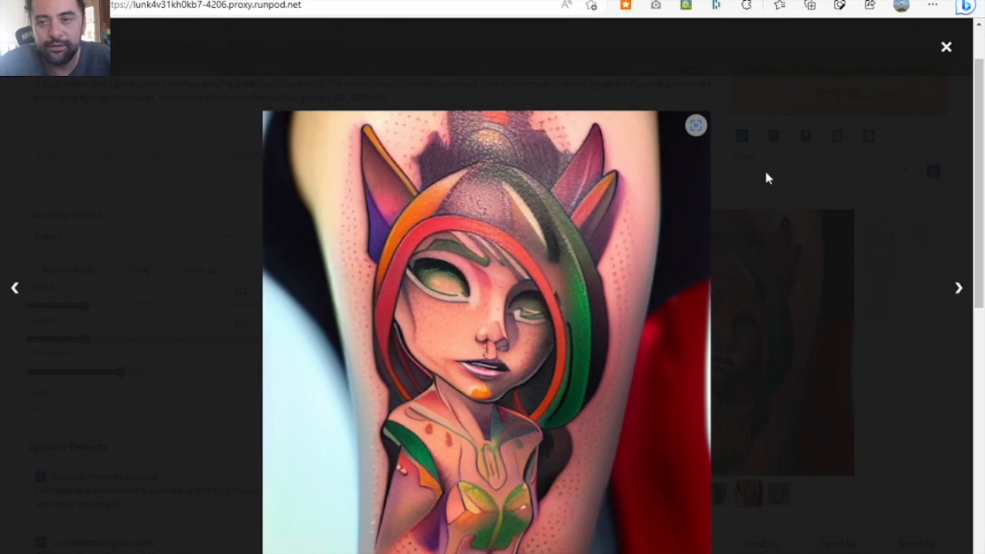
{"action": "left_click", "coordinate": [946, 50]}
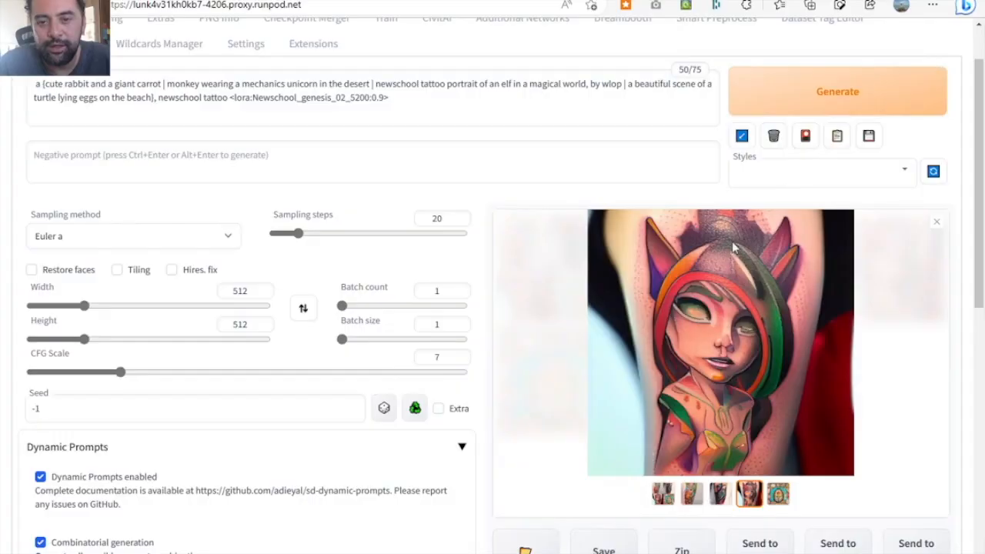
- Close the elf image preview to show all thumbnails and collapse the Dynamic Prompts section
{"action": "left_click", "coordinate": [937, 224]}
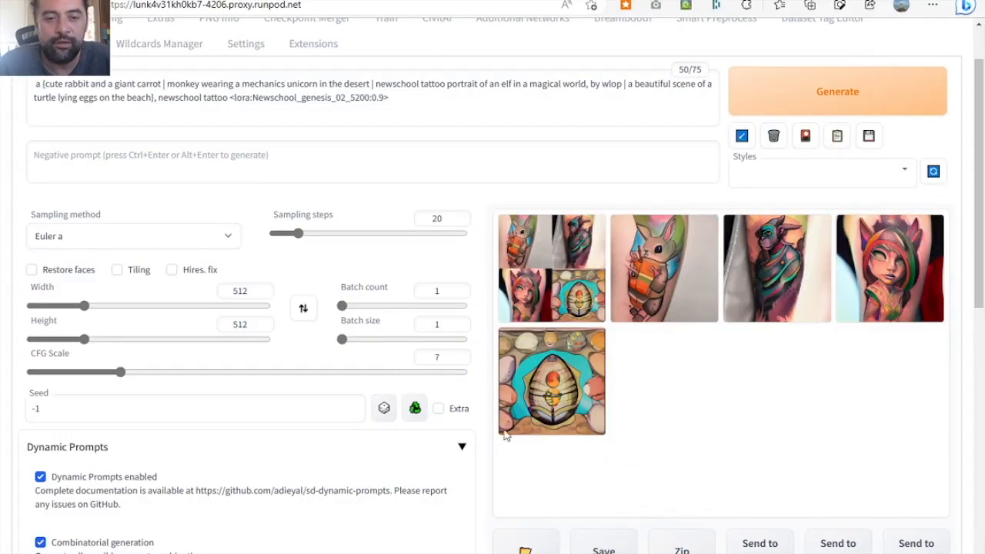
{"action": "left_click", "coordinate": [463, 448]}
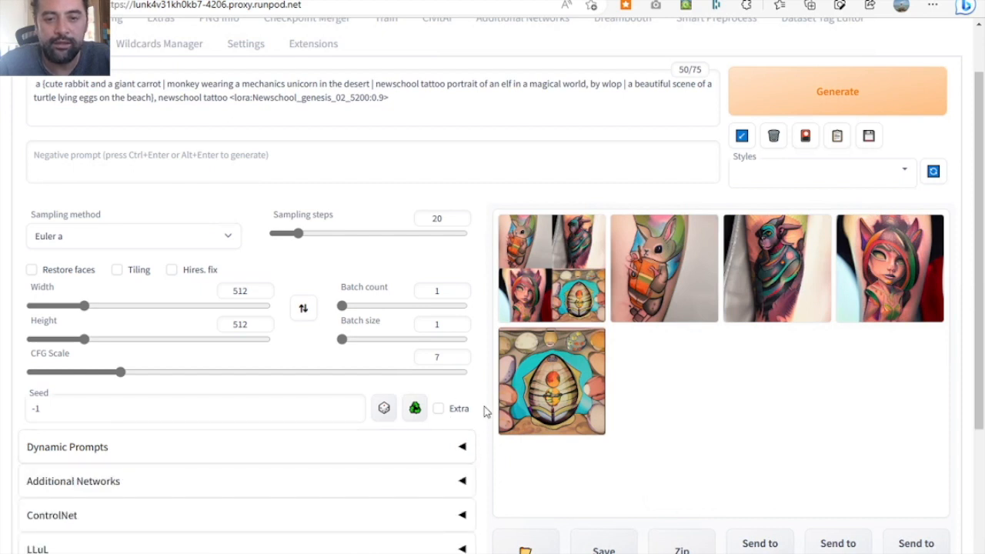
{"action": "scroll", "coordinate": [484, 408], "scroll_direction": "up", "scroll_amount": 2}
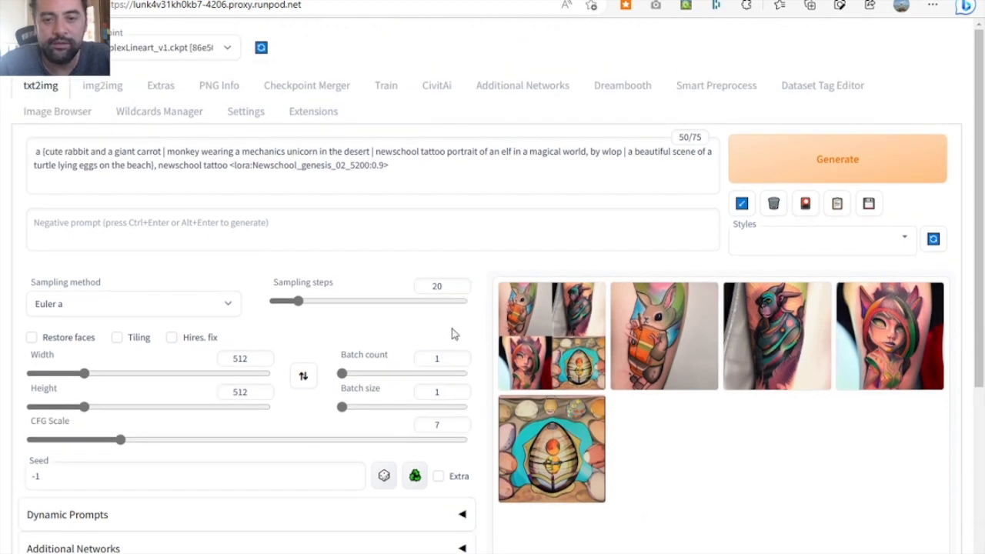